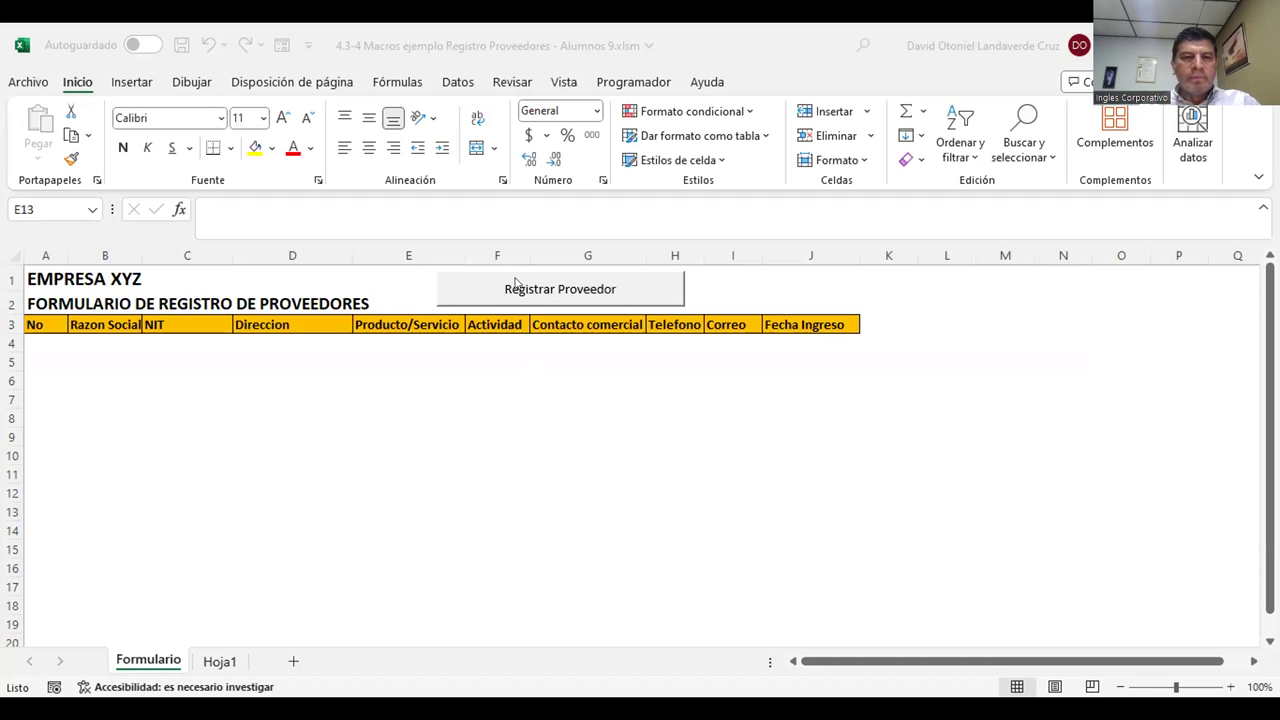
- Show the Programador tab in Excel and launch the form from the Registrar Proveedor button
left_click(506, 203)
left_click(633, 82)
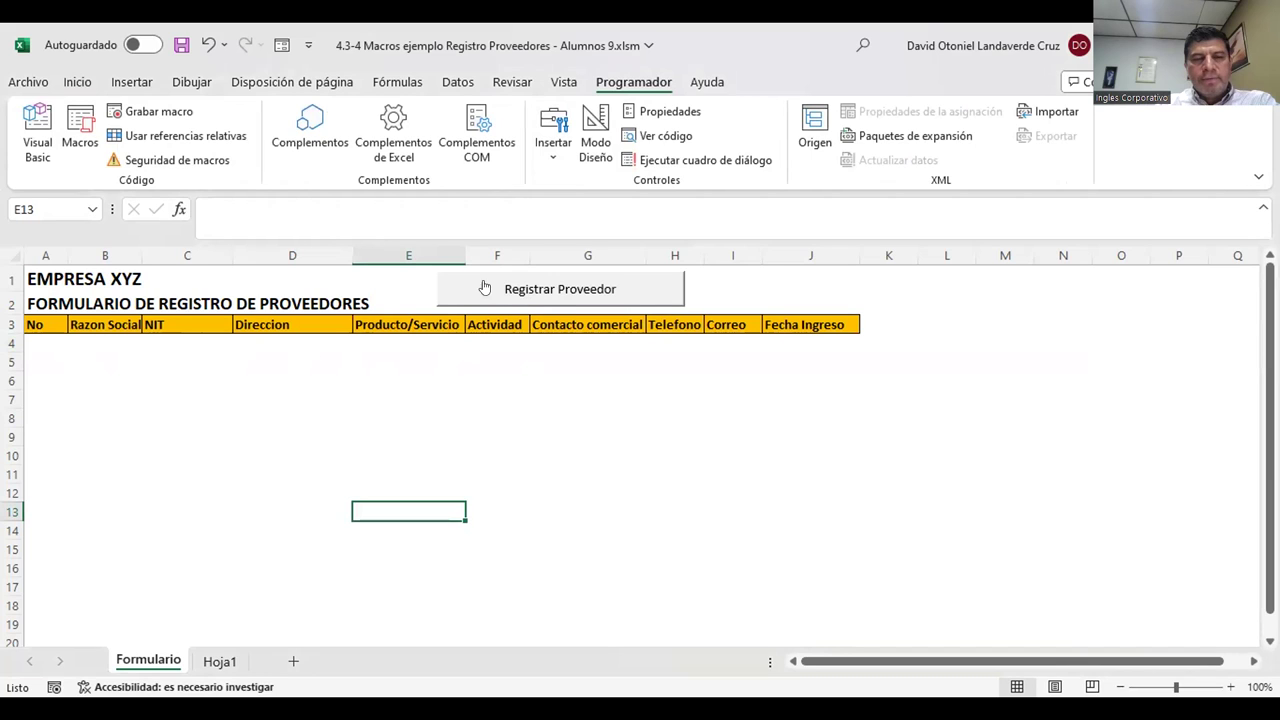
left_click(516, 288)
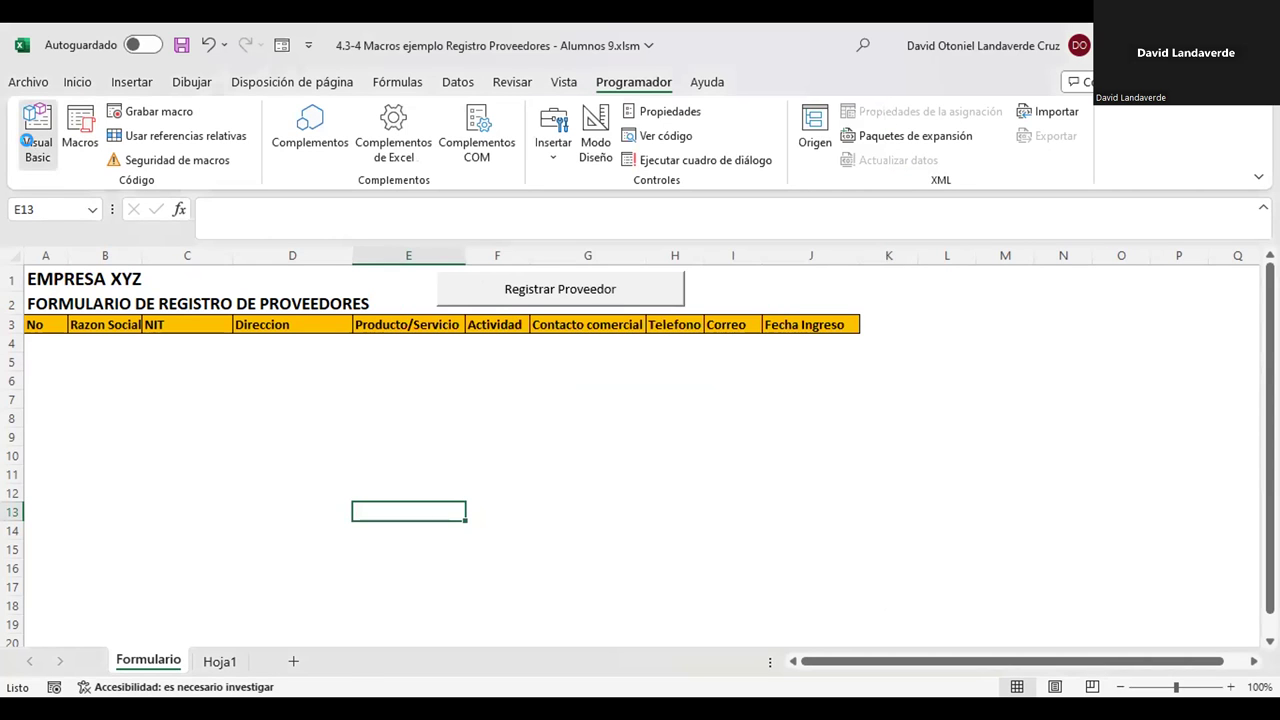
- Open the Visual Basic editor and the UserForm1 Registro de Proveedores designer
left_click(36, 140)
left_click(100, 262)
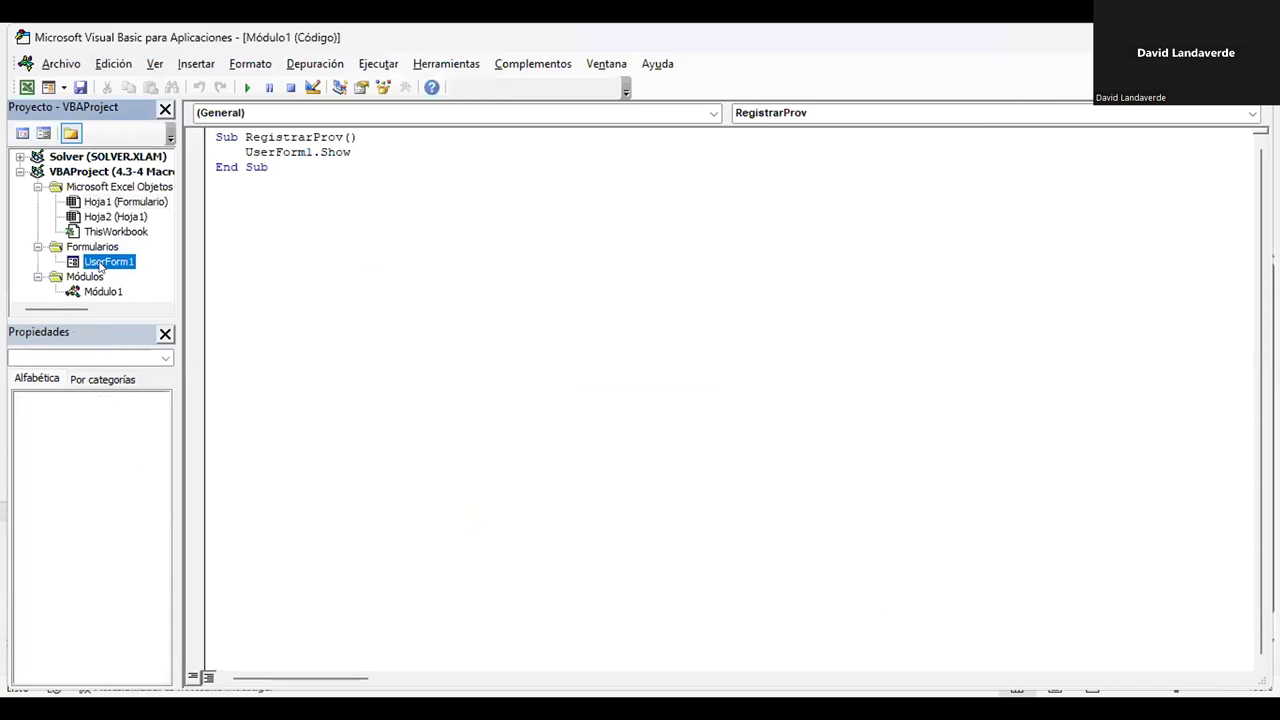
double_click(100, 262)
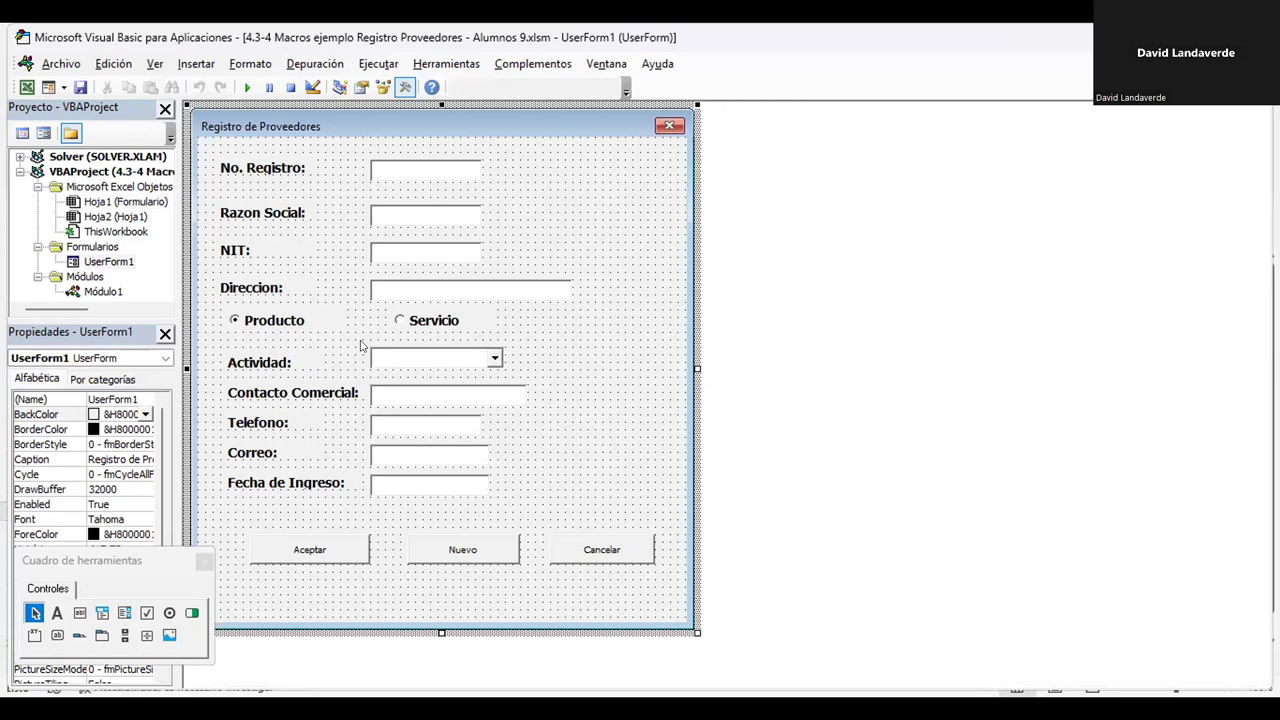
- Open cmdAceptar_Click, which inserts a row at A4 and writes every field into it
double_click(311, 551)
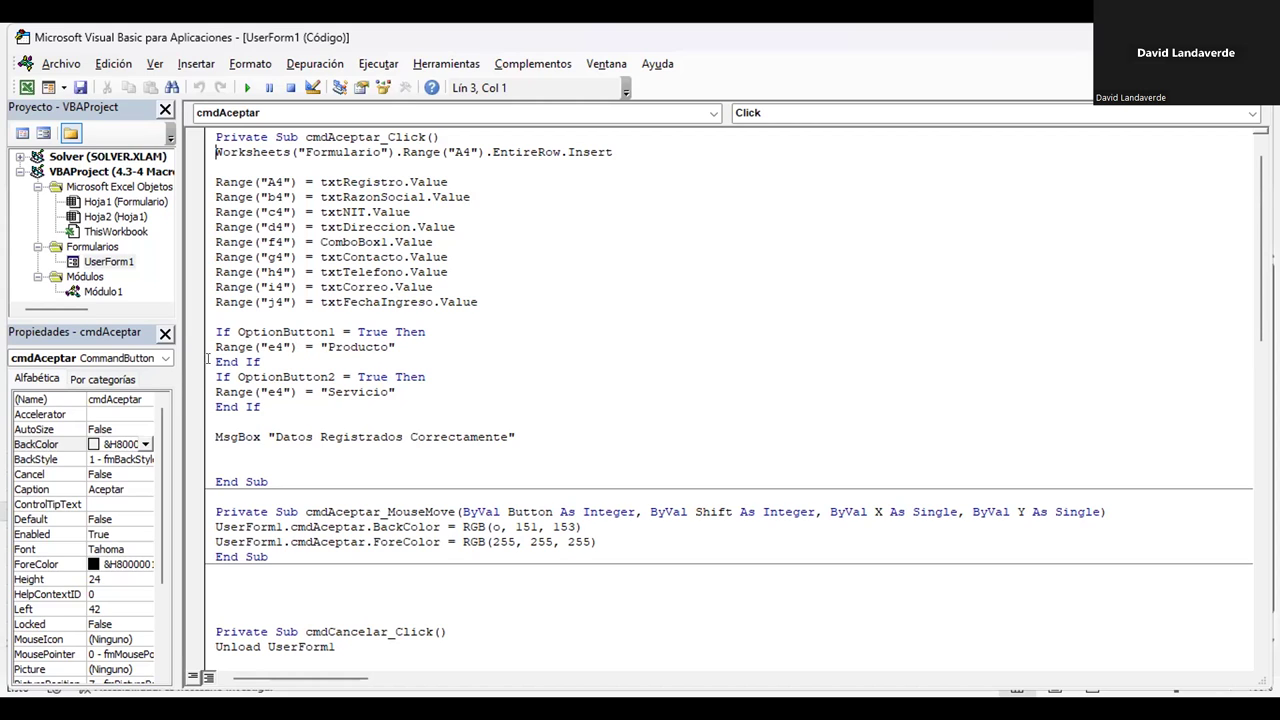
- Review the End If lines of the Producto/Servicio checks, then return to the UserForm1 designer
left_click_drag(216, 361, 263, 362)
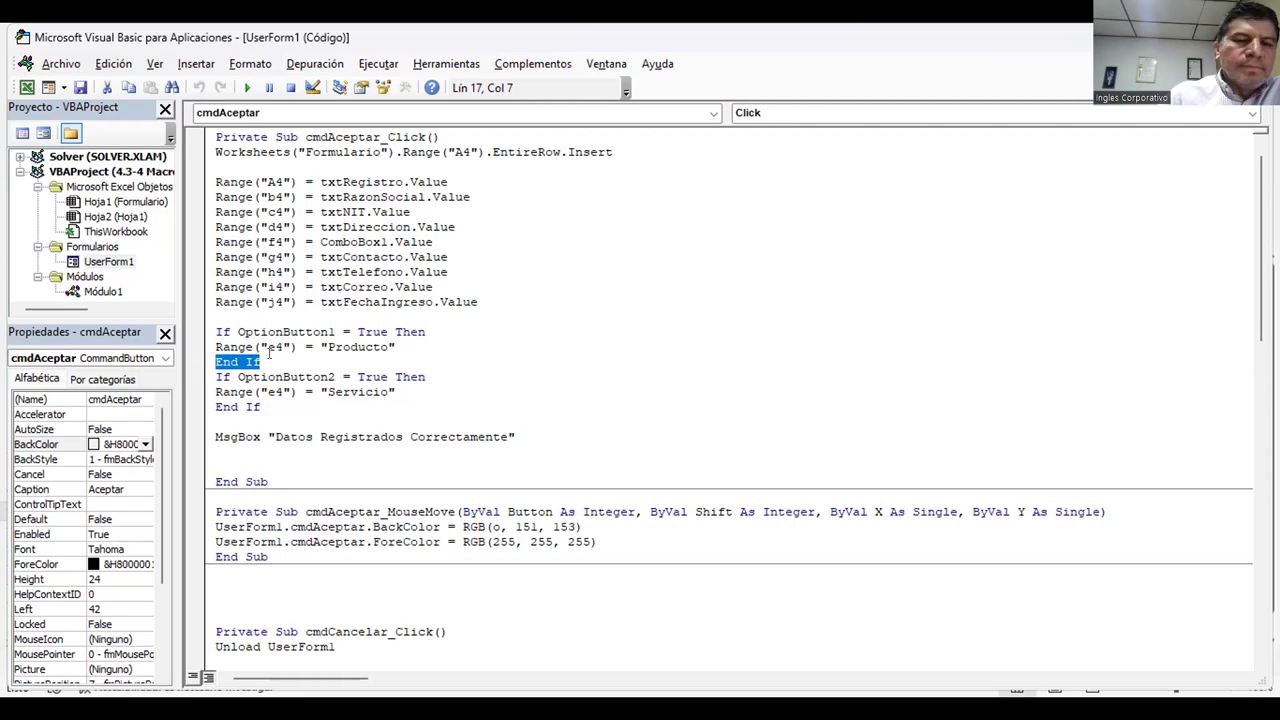
left_click(266, 372)
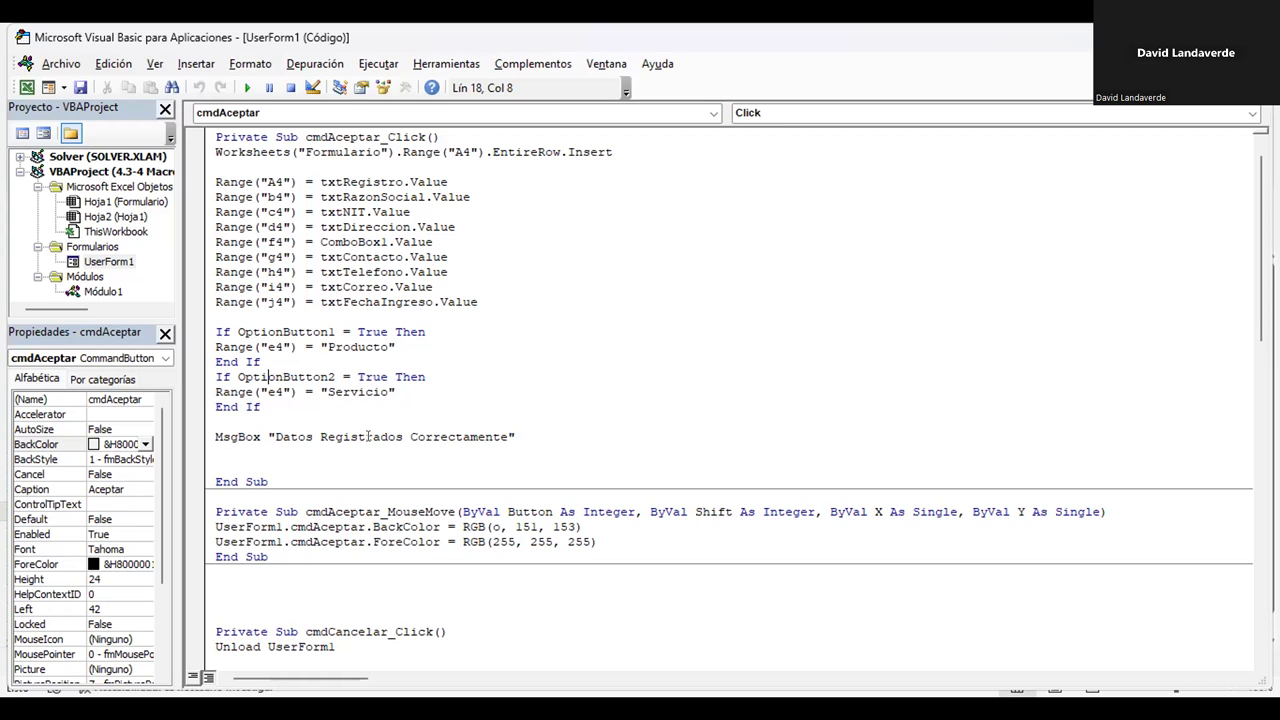
left_click(108, 261)
double_click(108, 261)
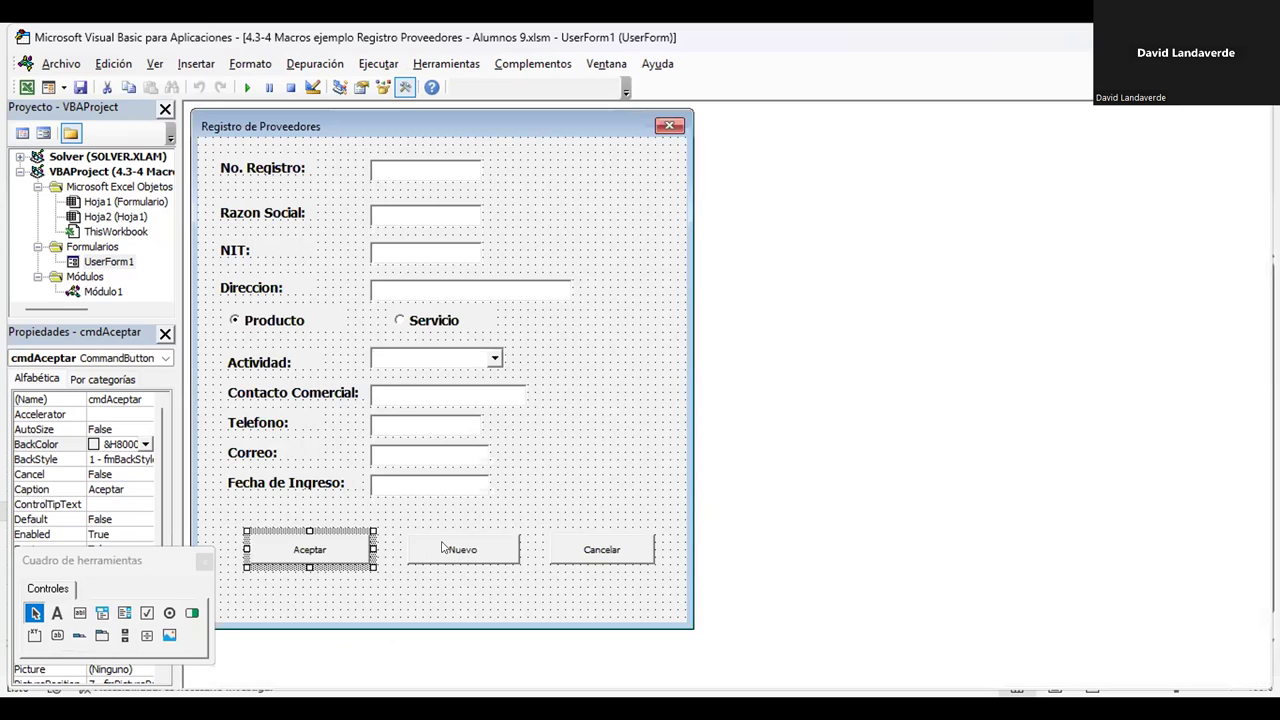
- Open cmdNuevo_Click, which empties every field and refocuses txtRegistro
double_click(443, 549)
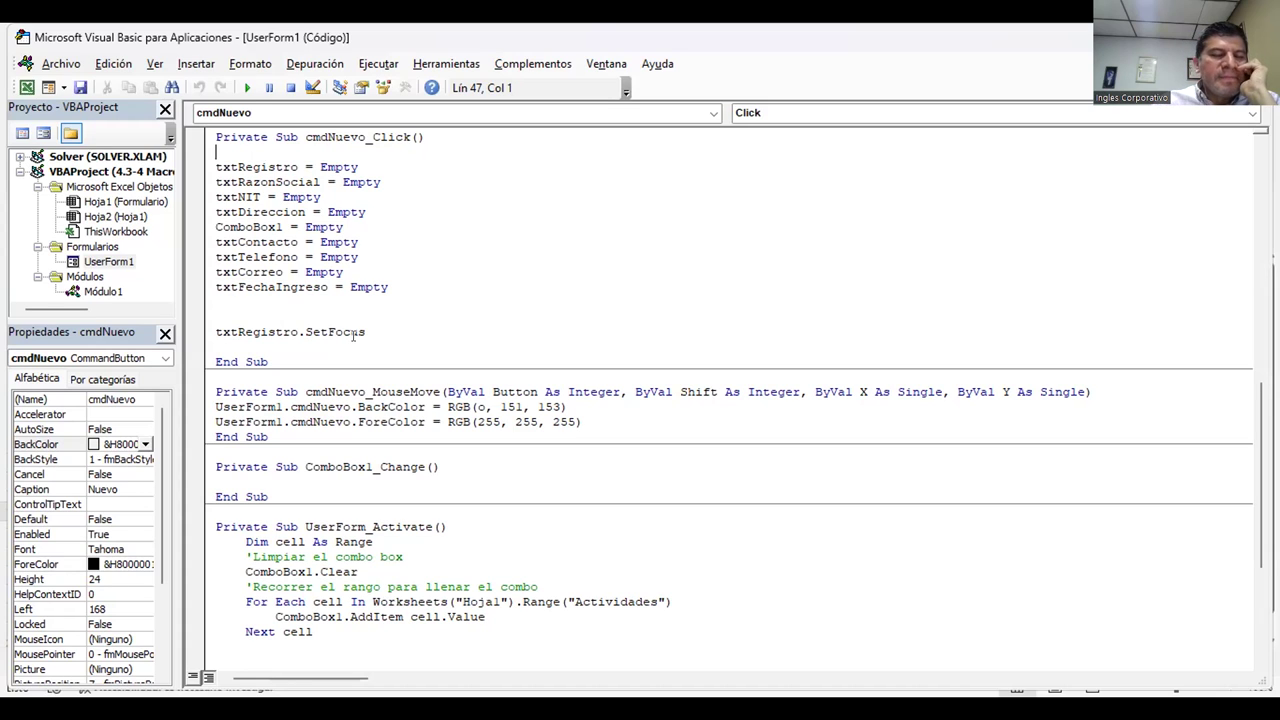
- Rewrite the Nuevo code's last line as txtRegistro.SetFocus and return to the UserForm1 designer
left_click(366, 343)
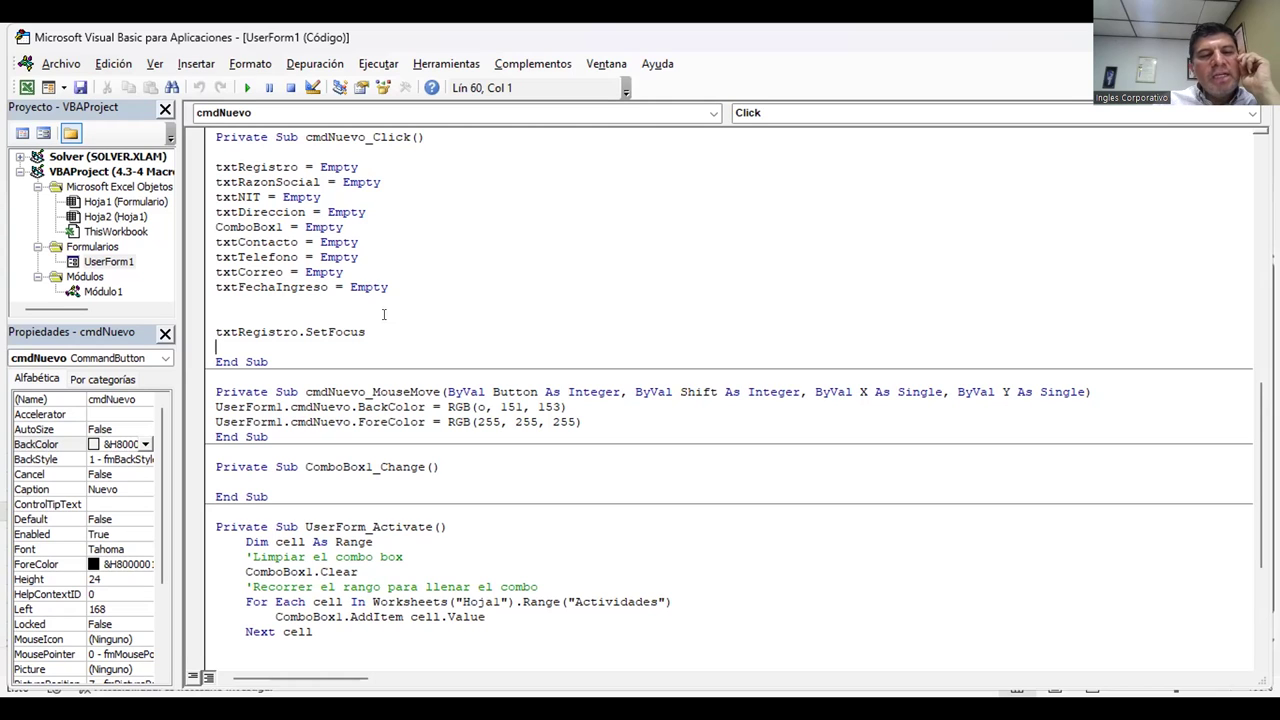
left_click(370, 331)
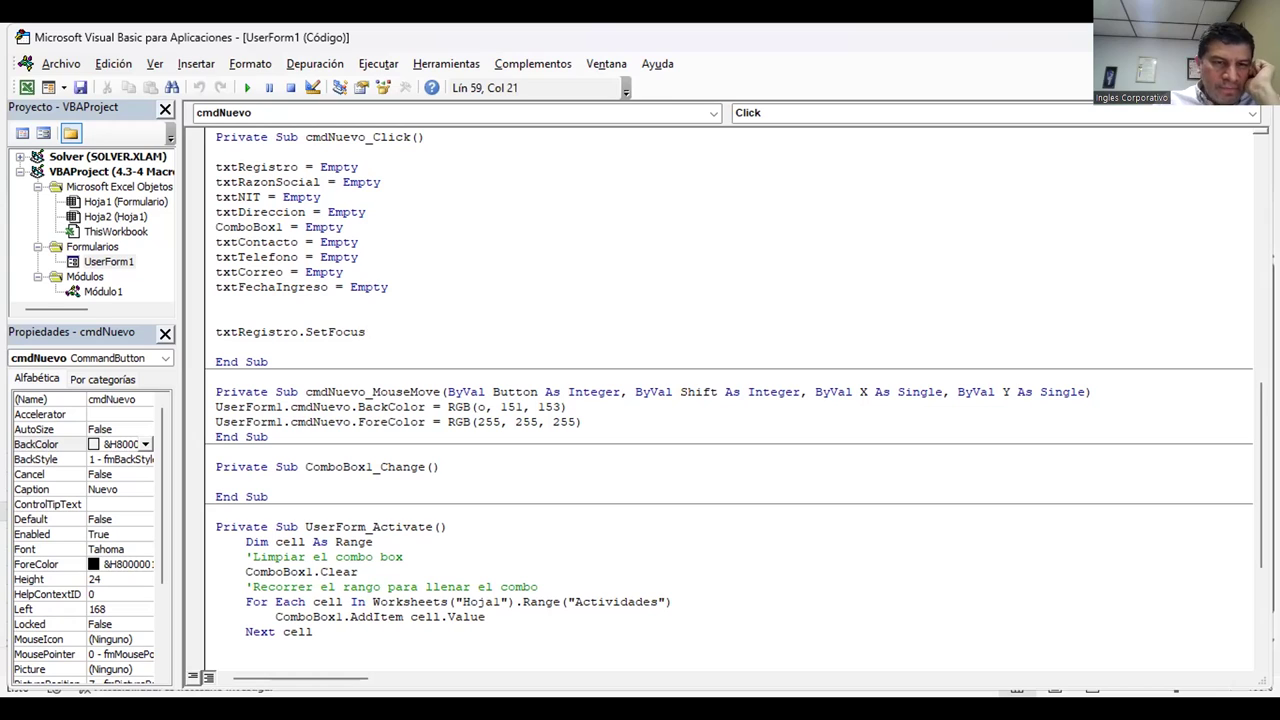
key("BackSpace")
key("BackSpace")
key("BackSpace")
key("BackSpace")
key("BackSpace")
key("BackSpace")
key("BackSpace")
key("BackSpace")
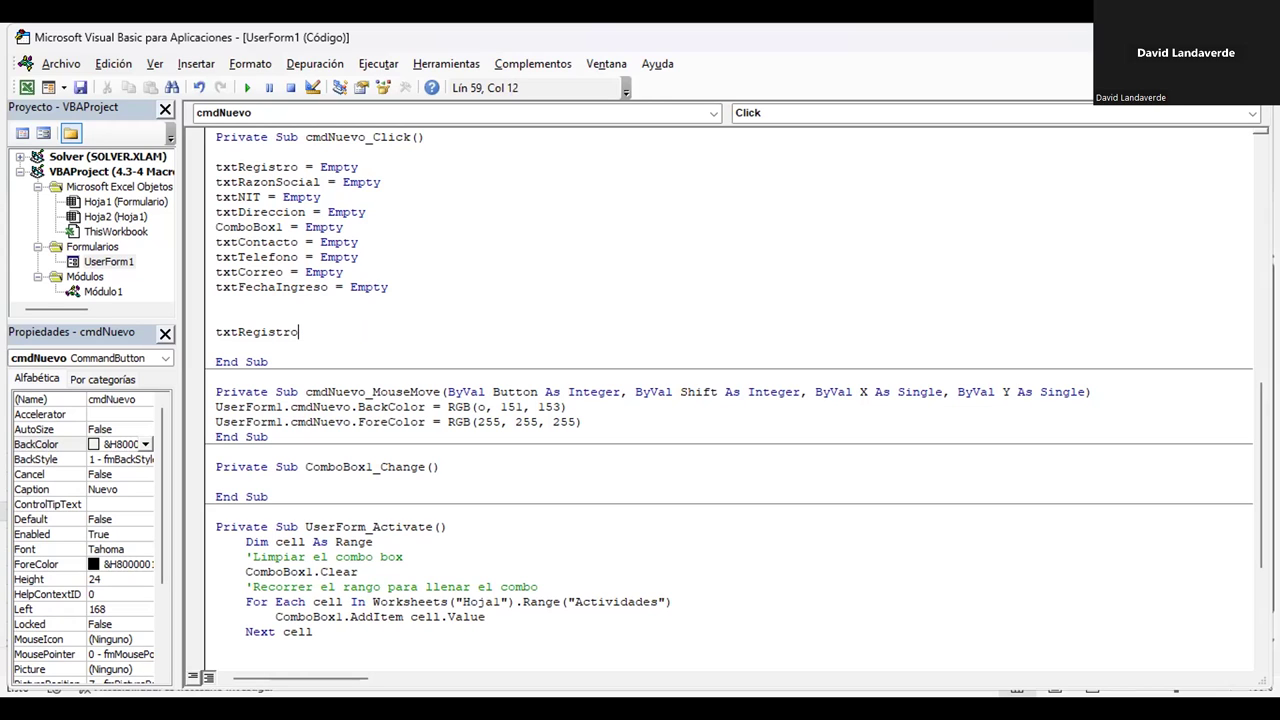
type(".s")
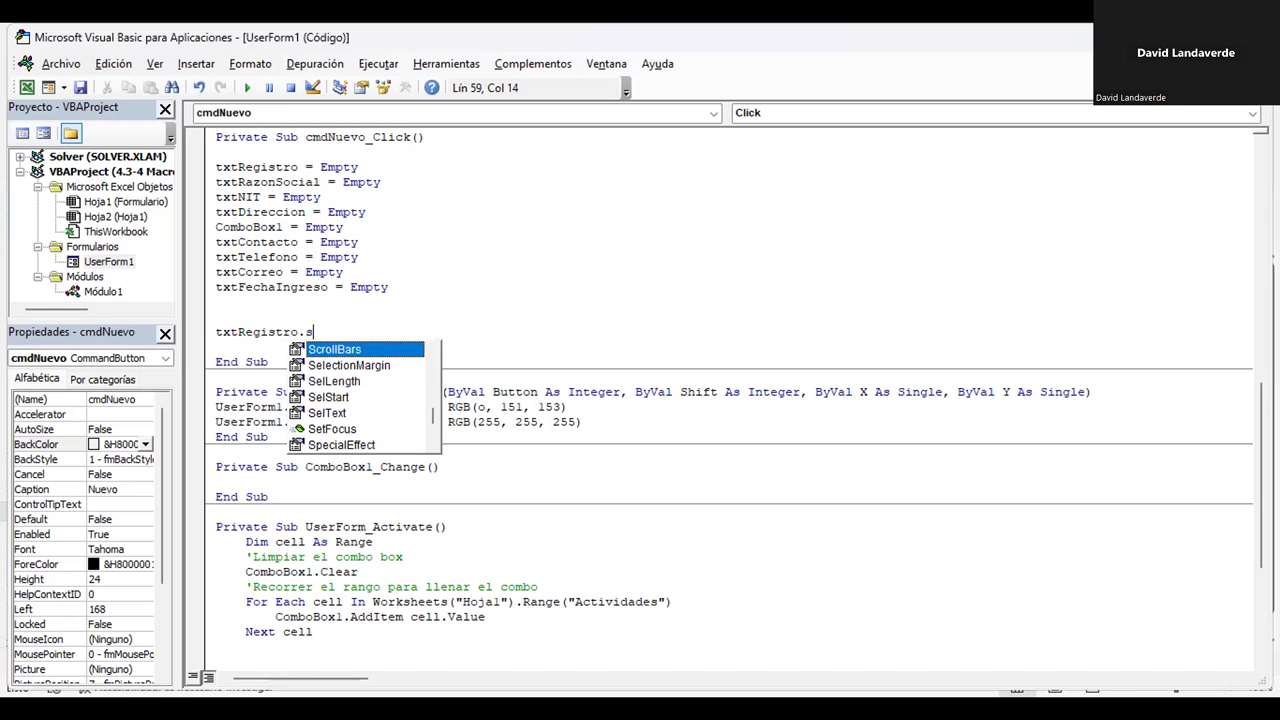
type("e")
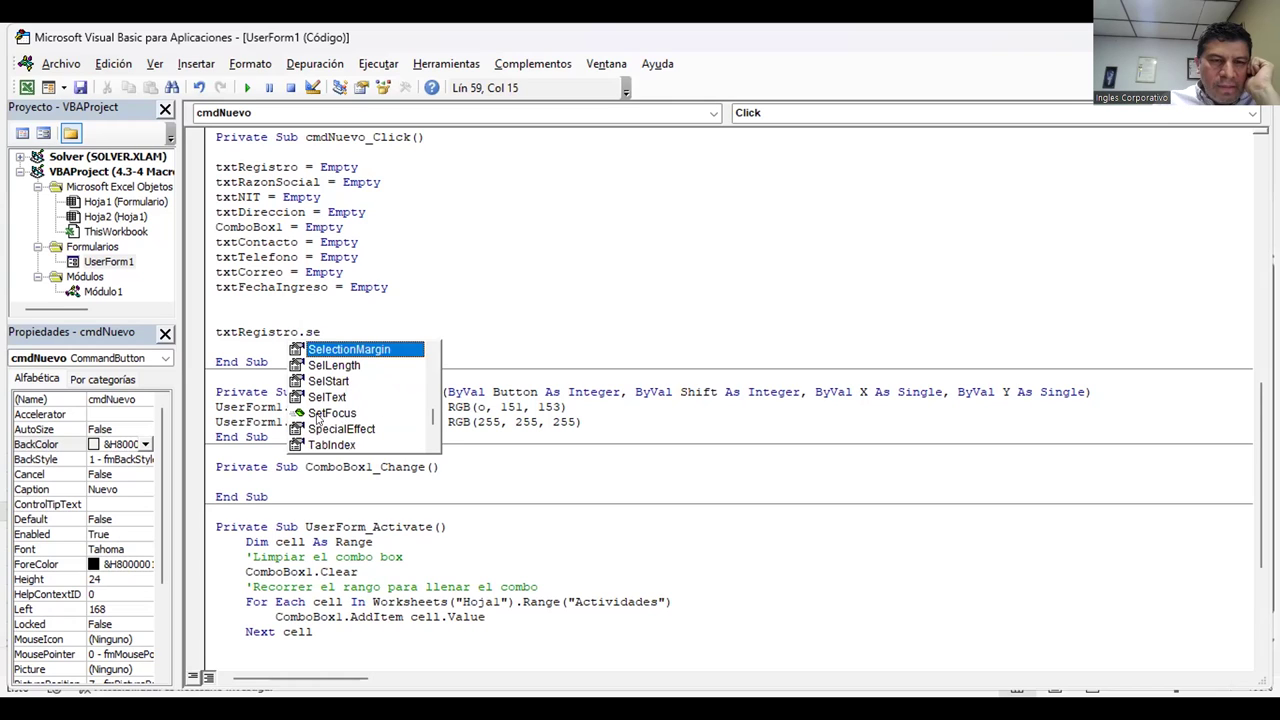
left_click(320, 411)
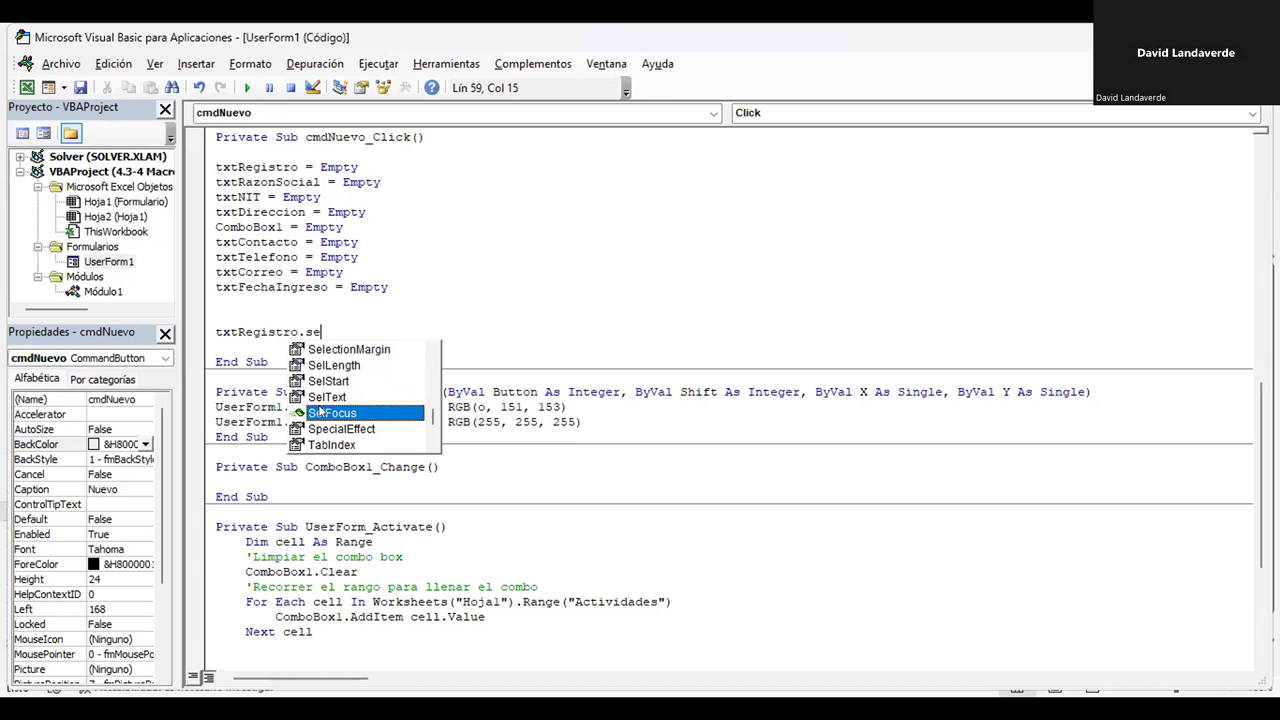
double_click(318, 410)
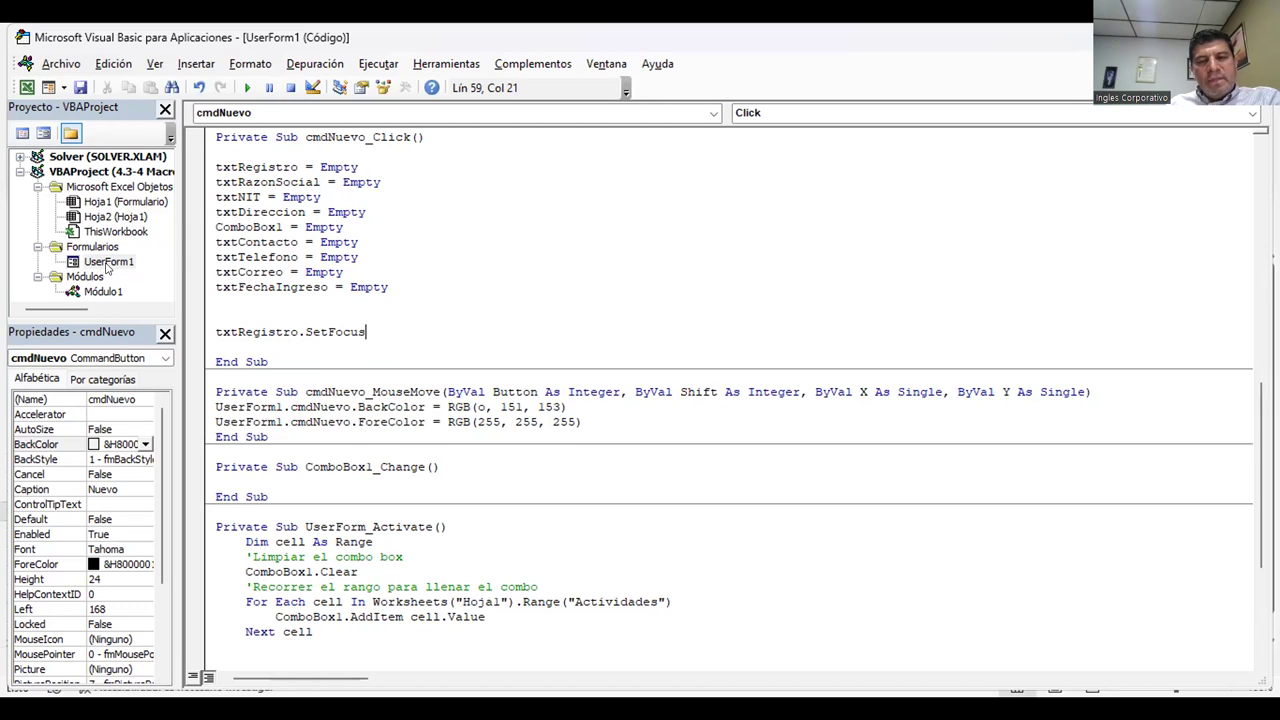
double_click(108, 262)
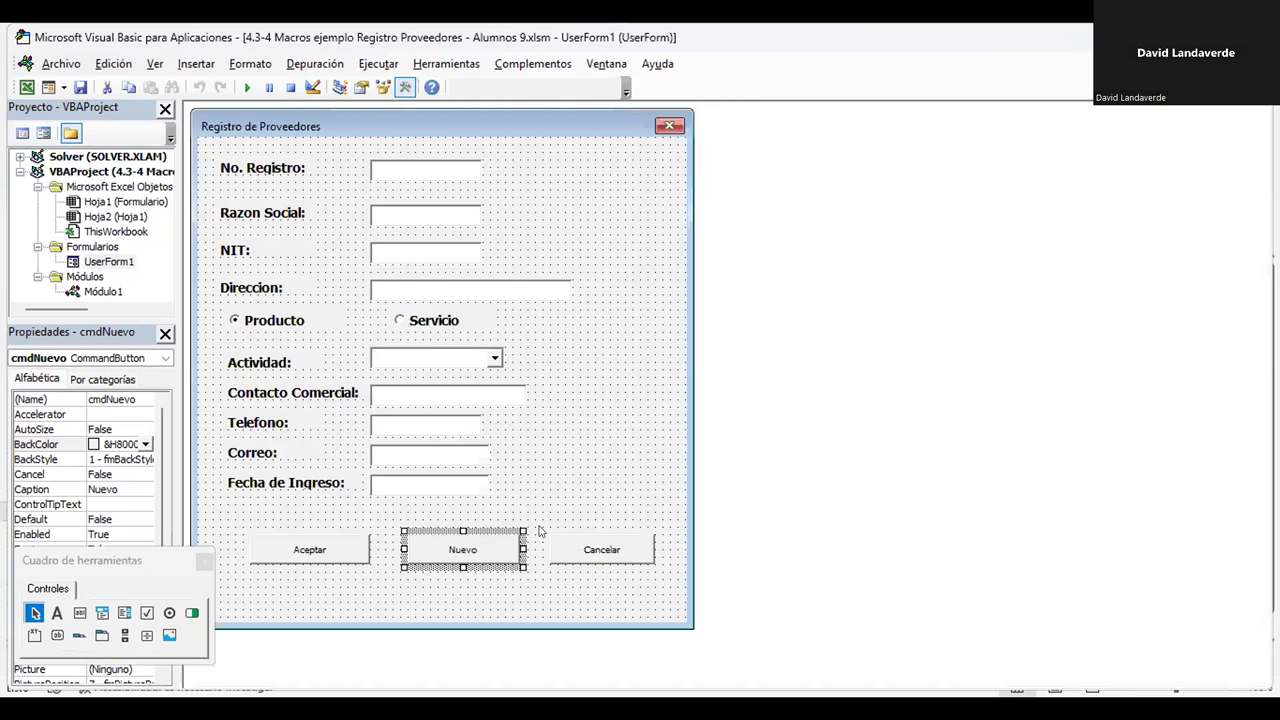
- Open cmdCancelar_Click, which unloads UserForm1 to close the form
double_click(585, 550)
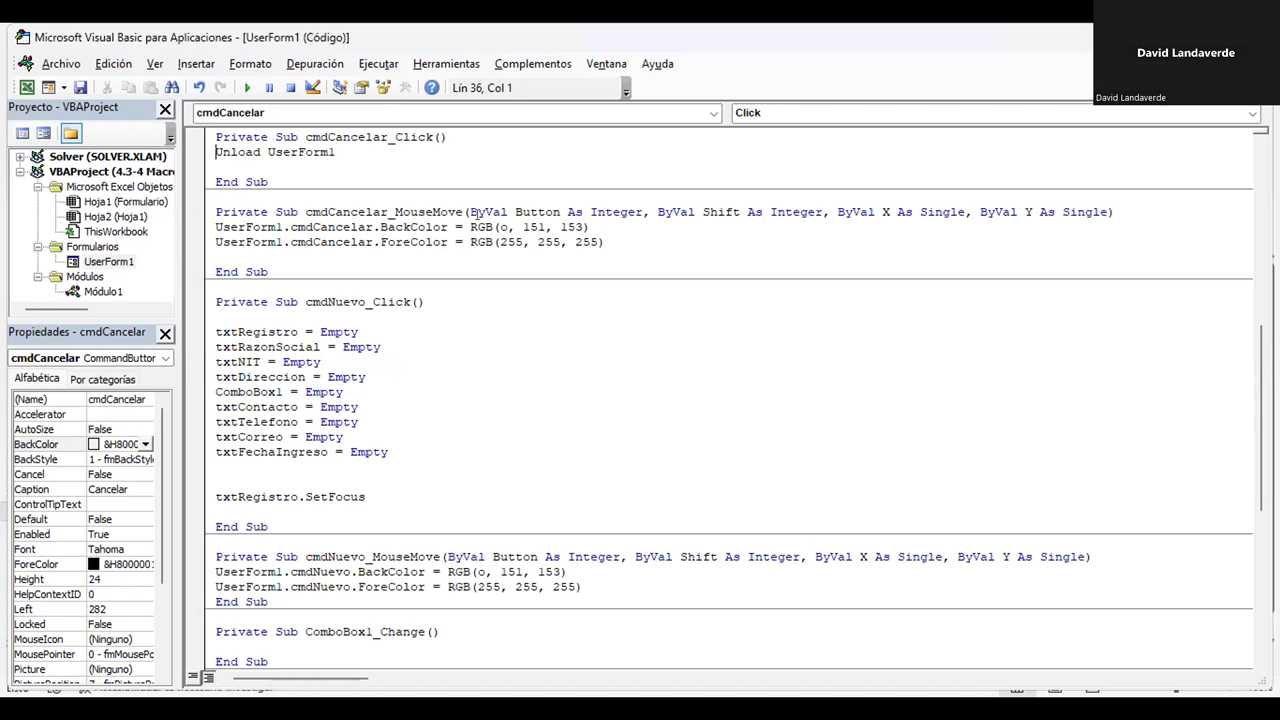
- Review cmdCancelar's Click and MouseMove procedures, confirming MouseMove in the event list
left_click(216, 226)
left_click(410, 205)
left_click(1250, 116)
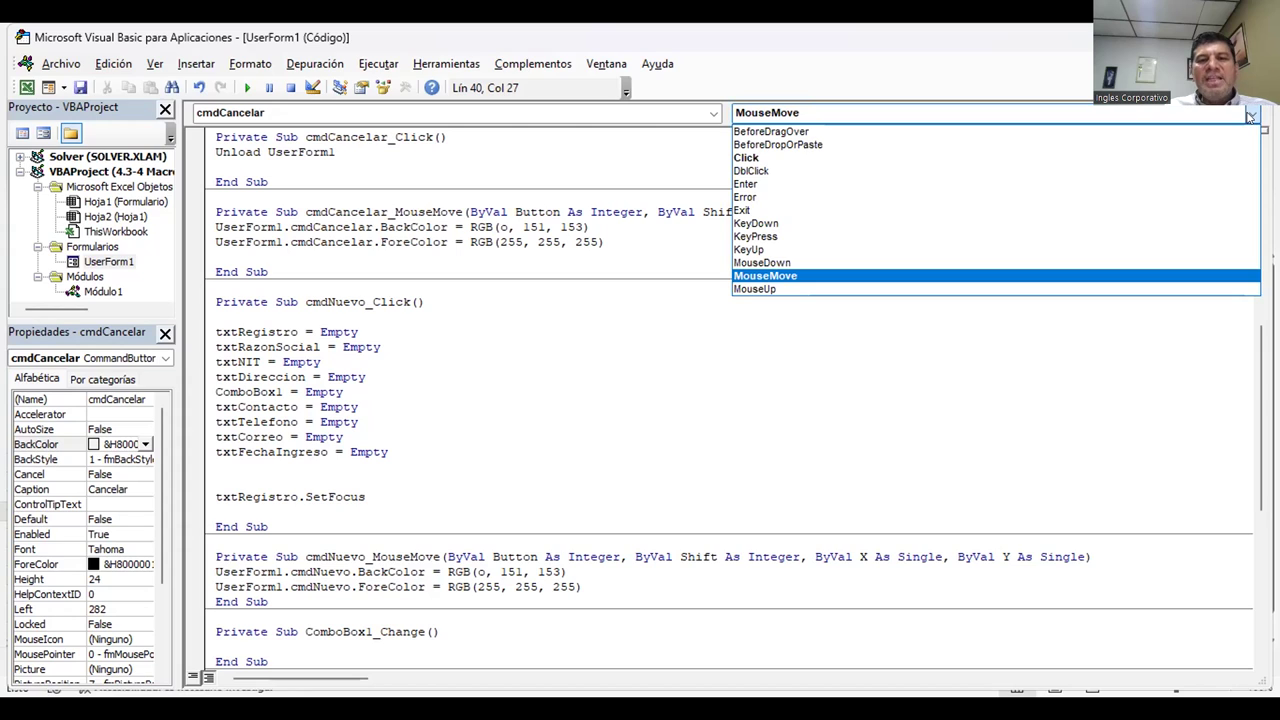
left_click(1250, 117)
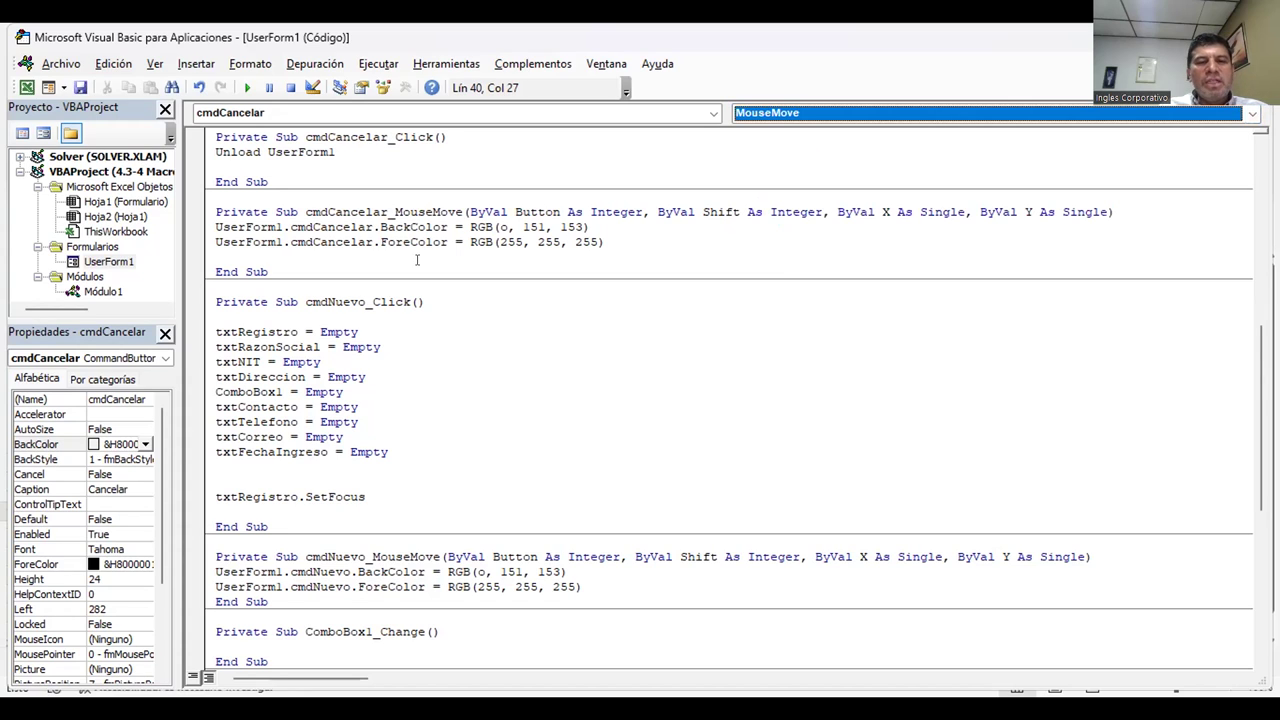
left_click(746, 172)
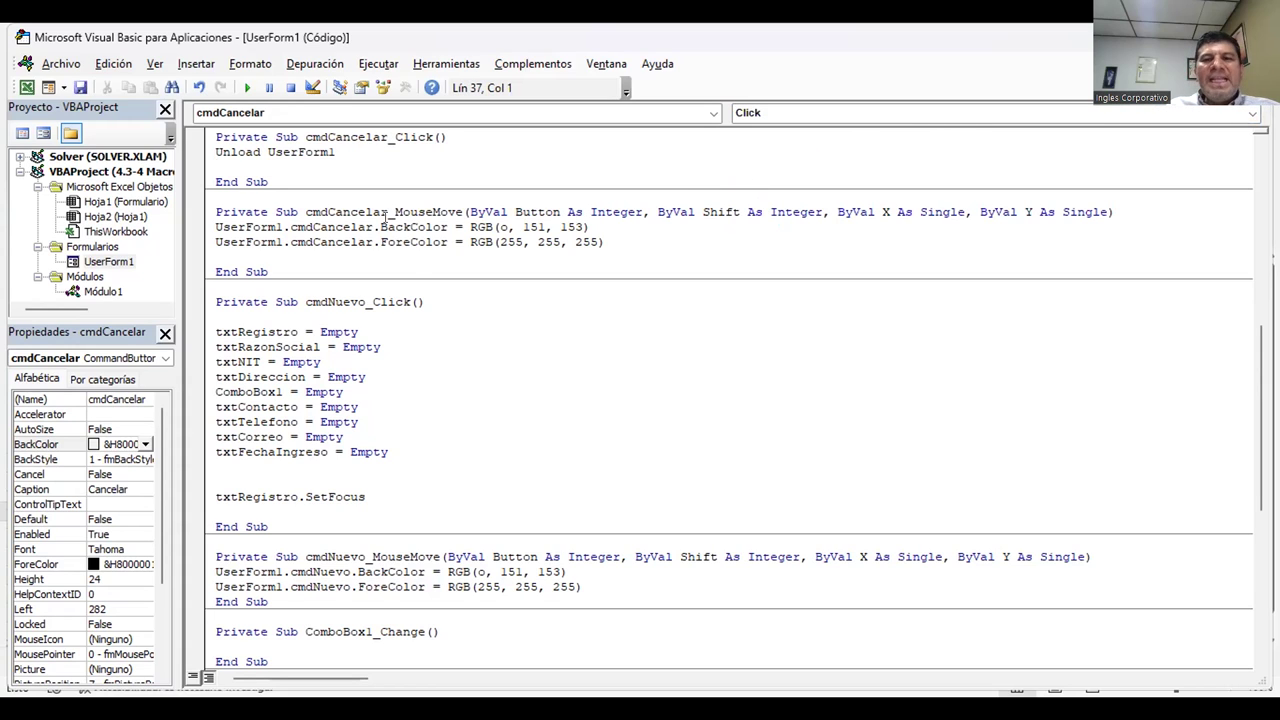
left_click(222, 212)
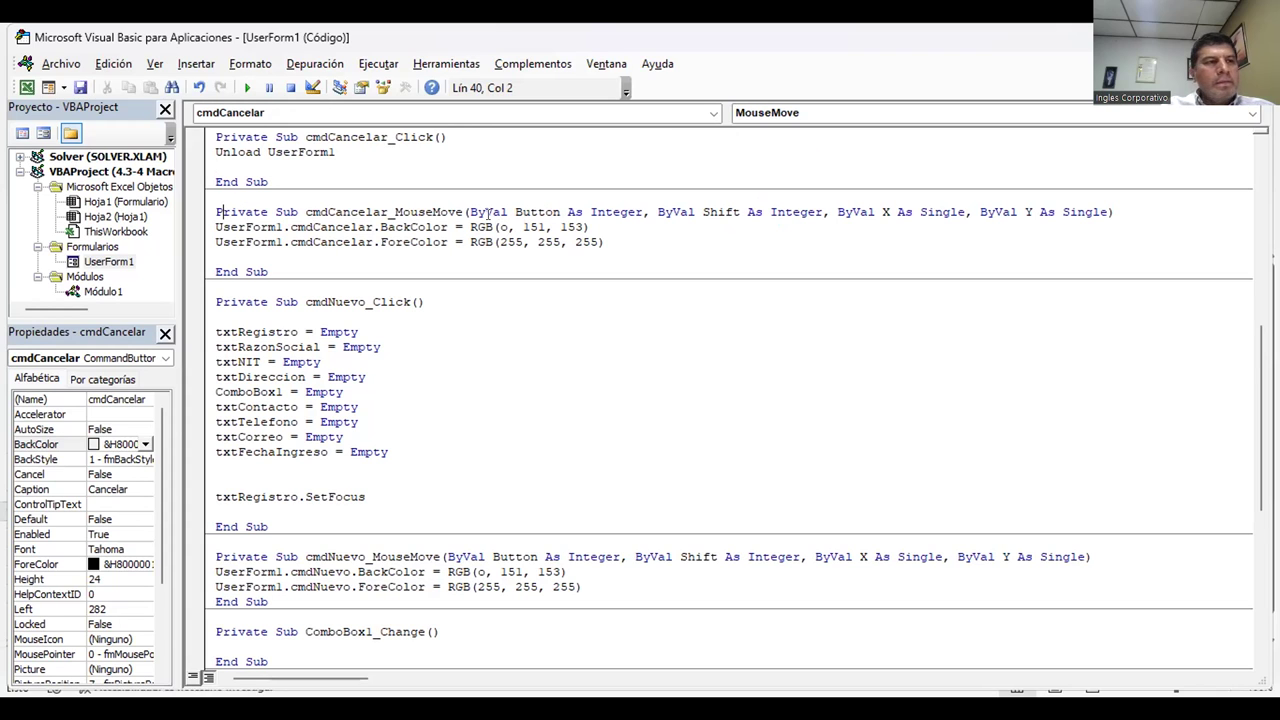
left_click(26, 85)
left_click(79, 83)
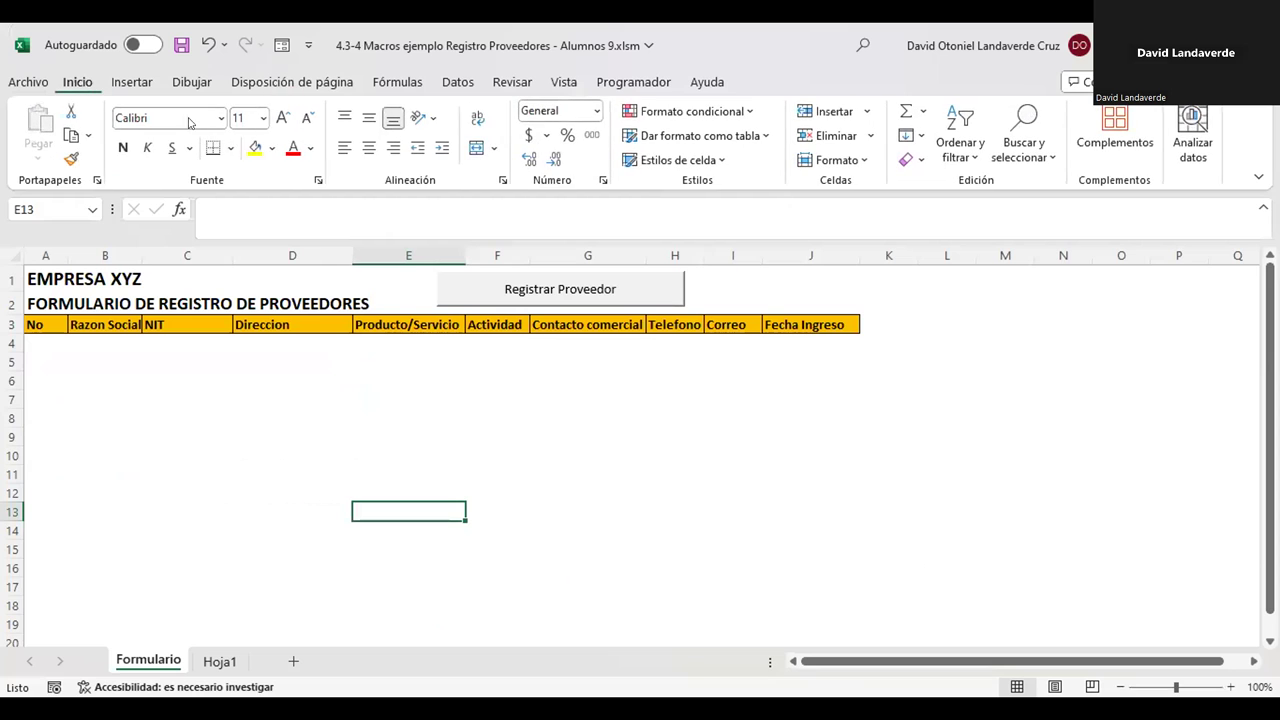
left_click(273, 150)
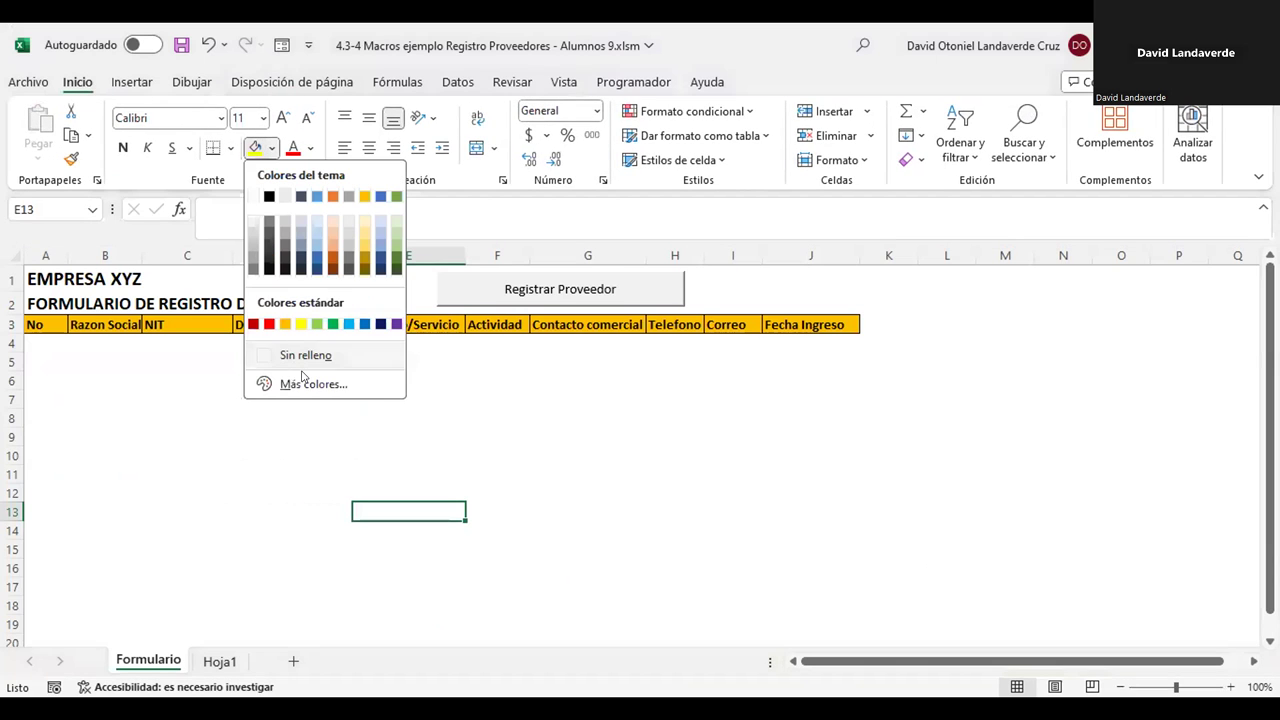
left_click(310, 384)
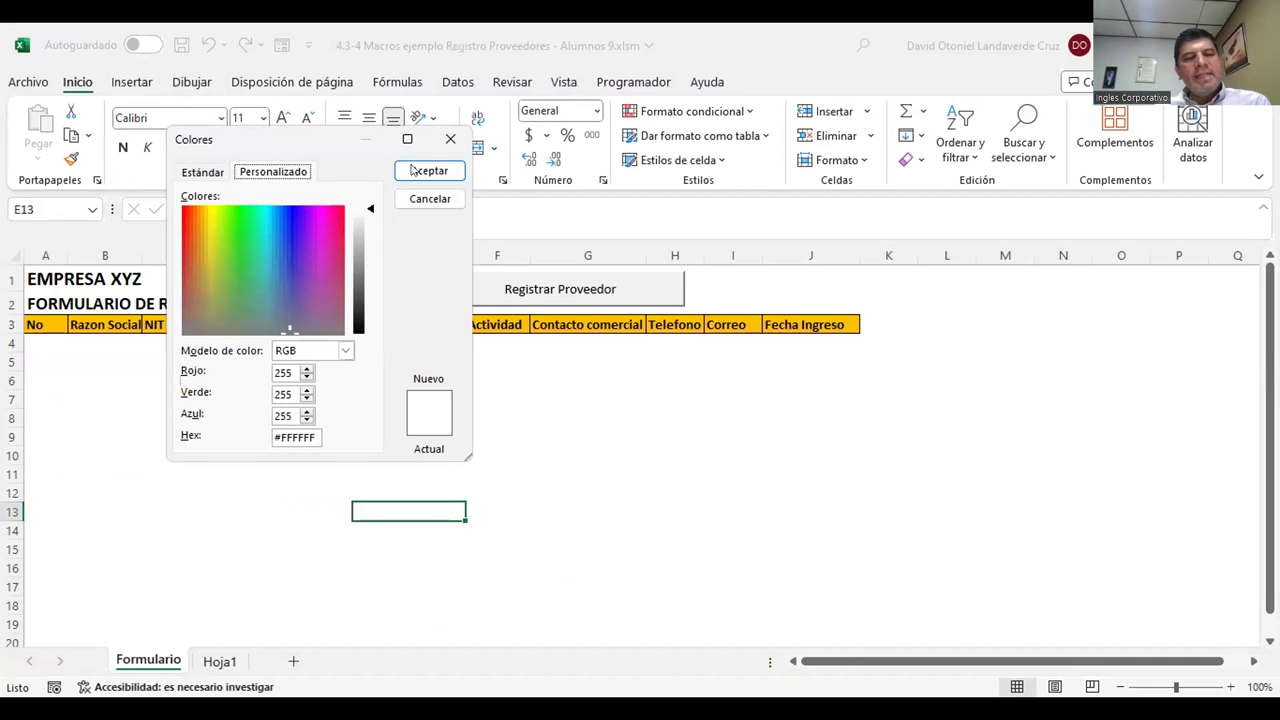
left_click(446, 137)
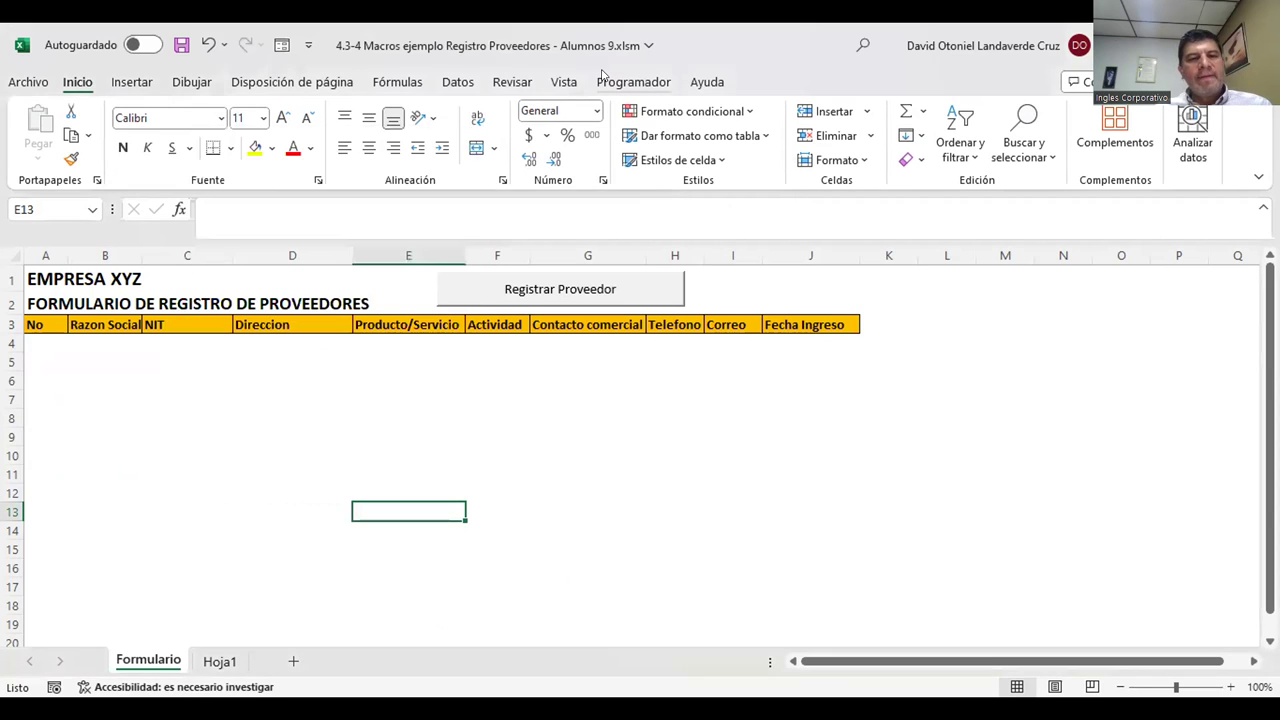
left_click(633, 82)
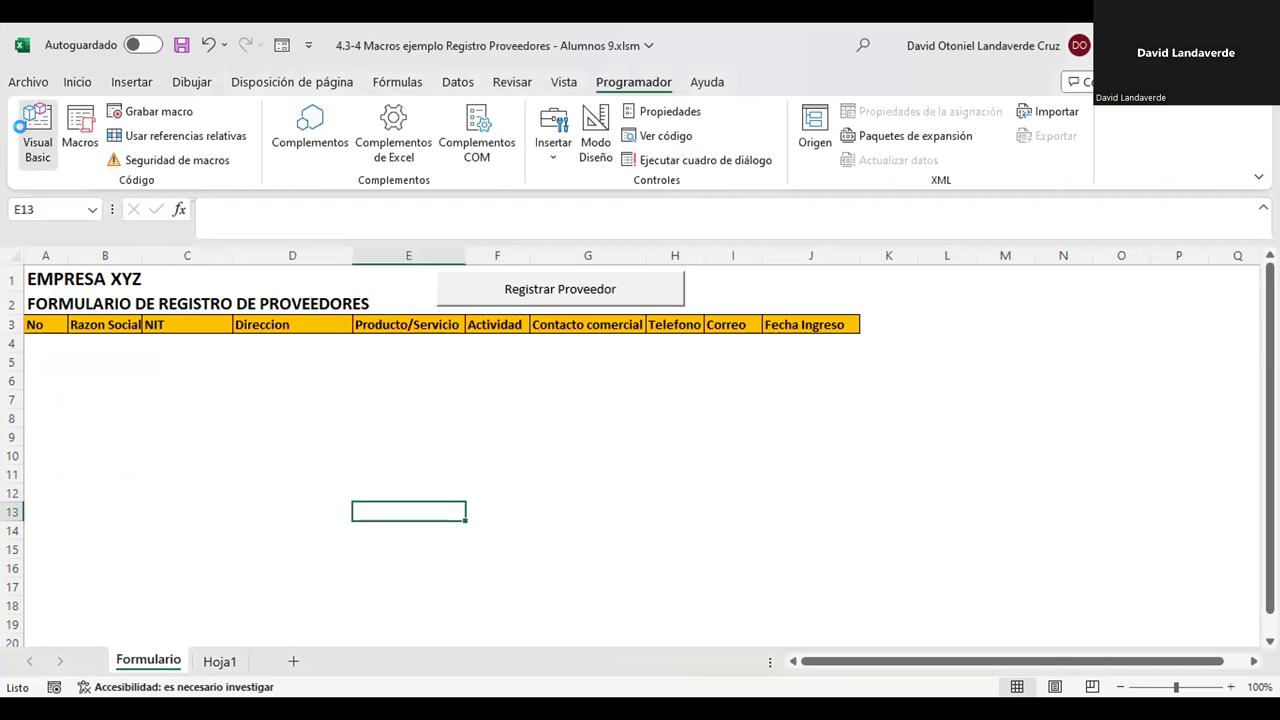
left_click(30, 130)
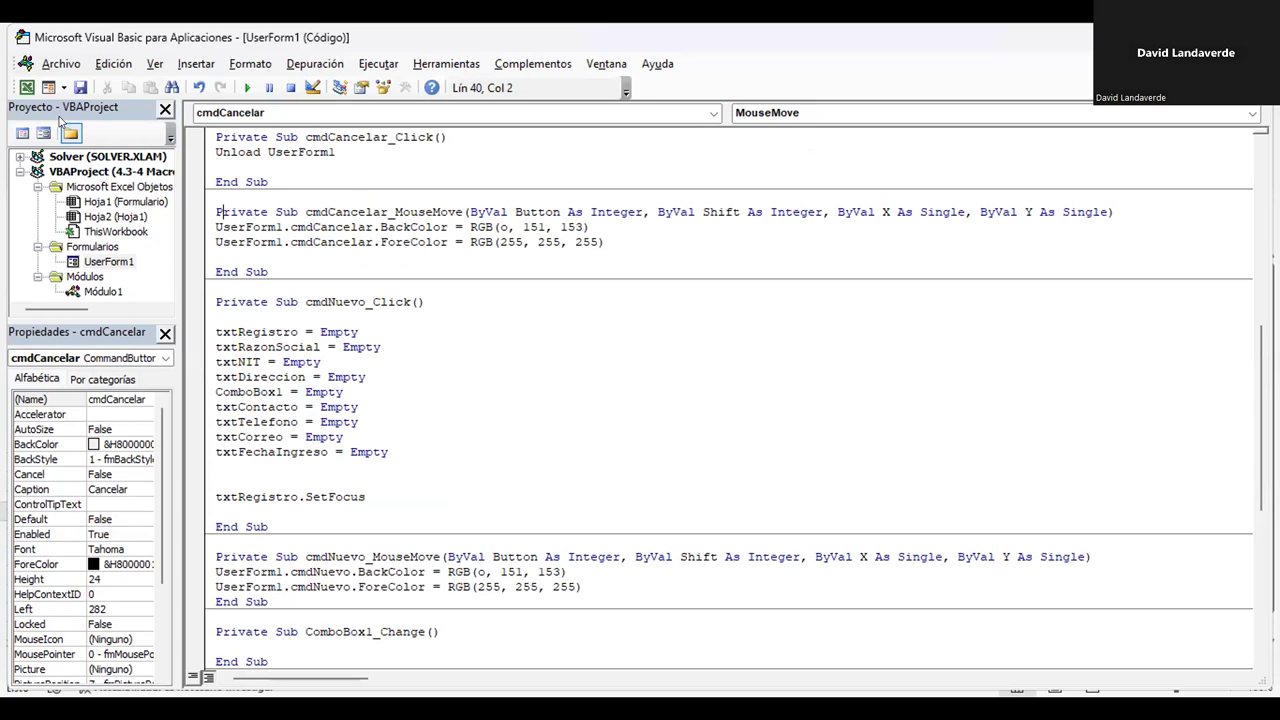
- Reopen the VBA editor and scroll UserForm1's code to UserForm_Activate filling ComboBox1 from Actividades
left_click(27, 87)
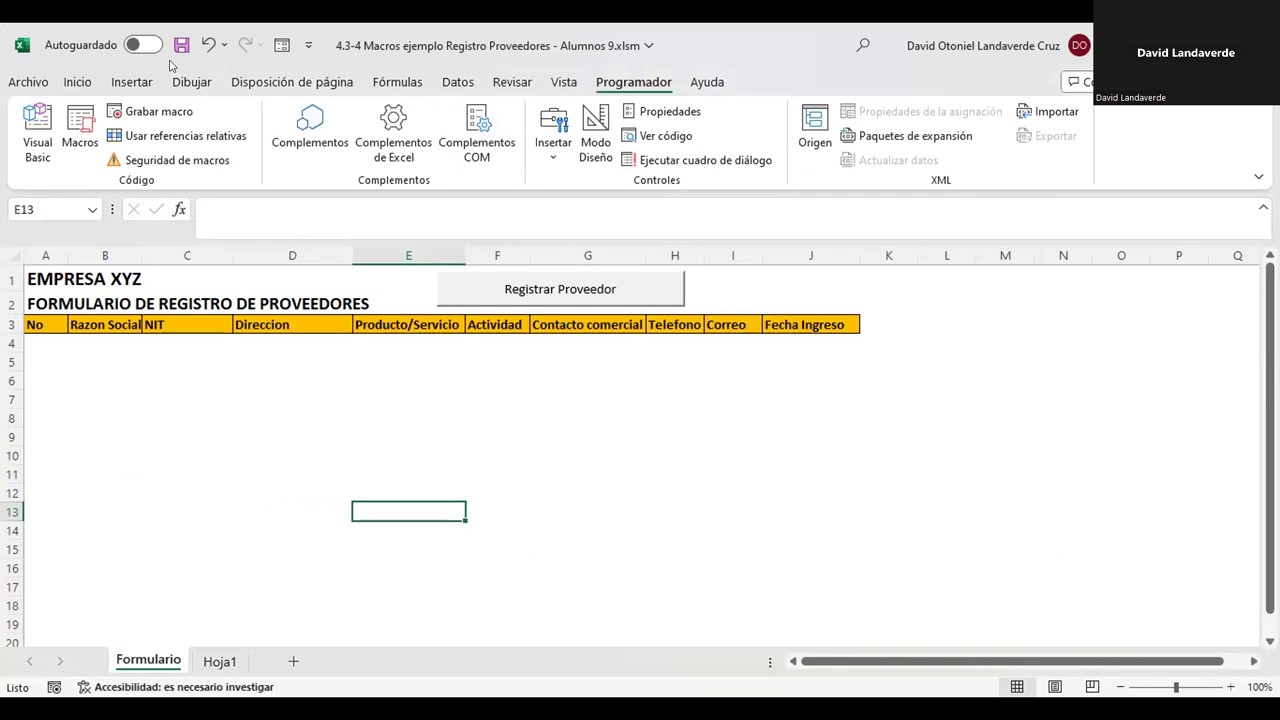
left_click(30, 124)
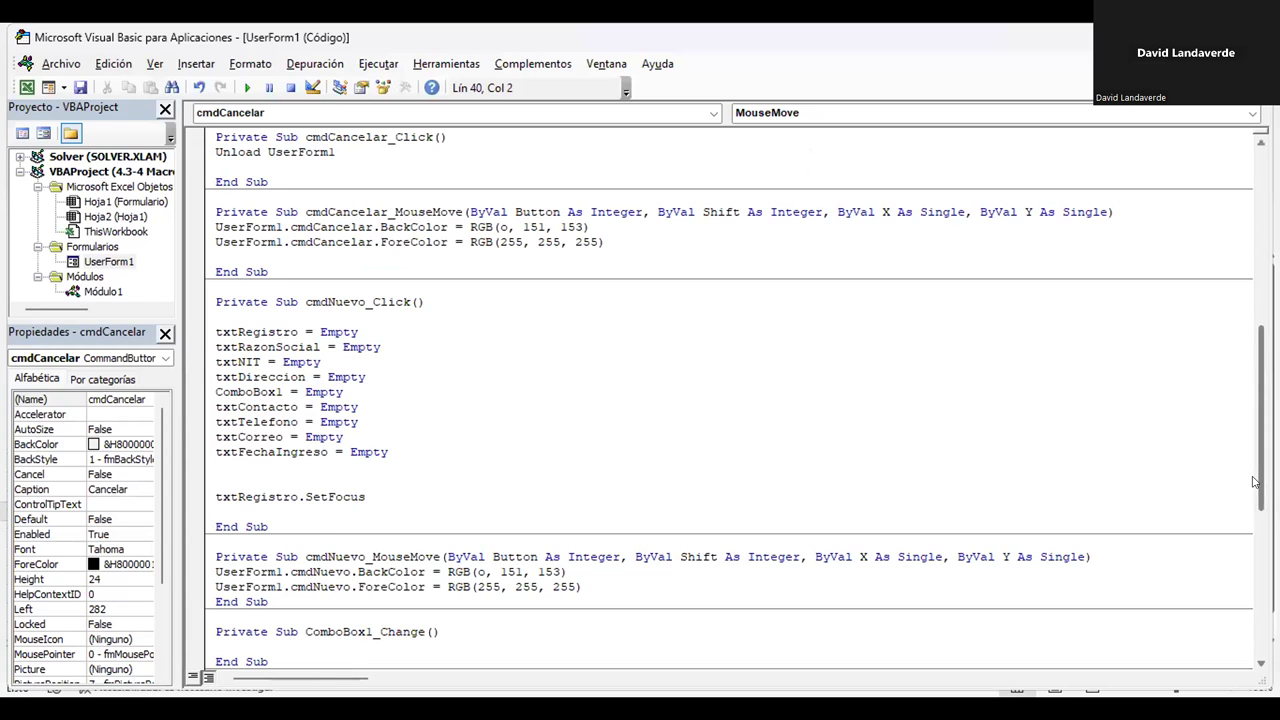
left_click_drag(1259, 483, 1246, 630)
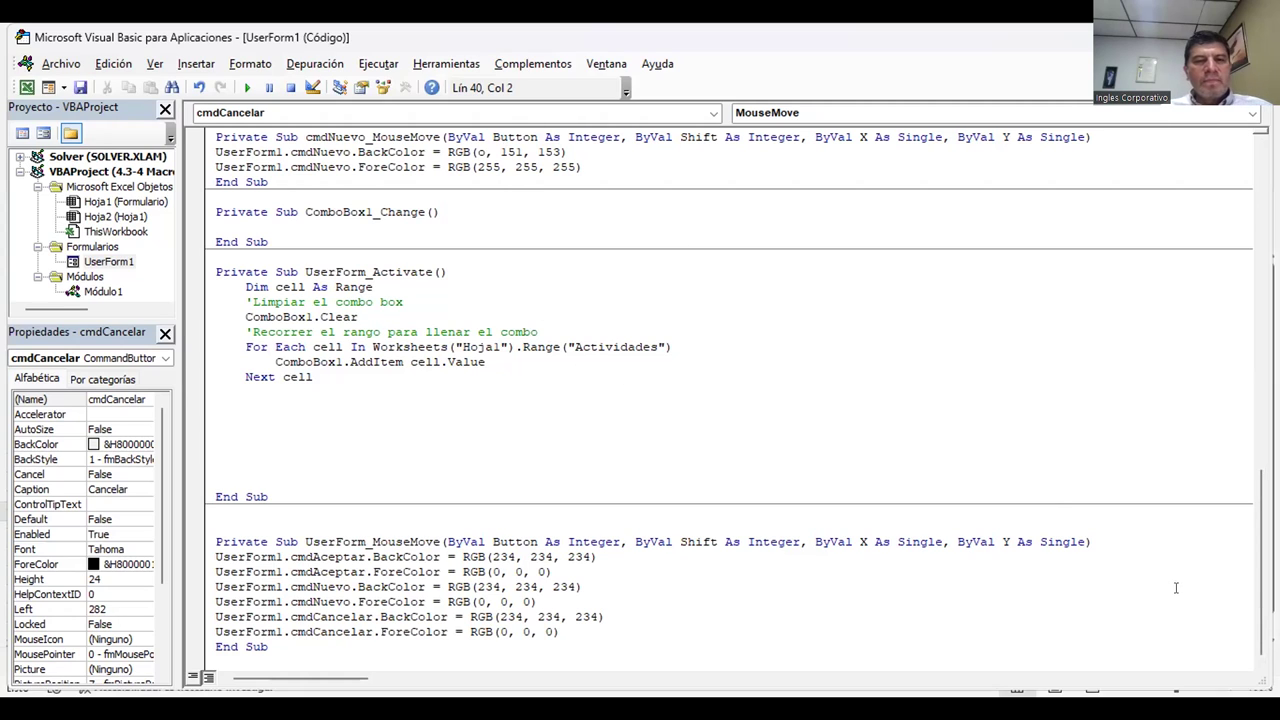
left_click_drag(1257, 601, 1257, 486)
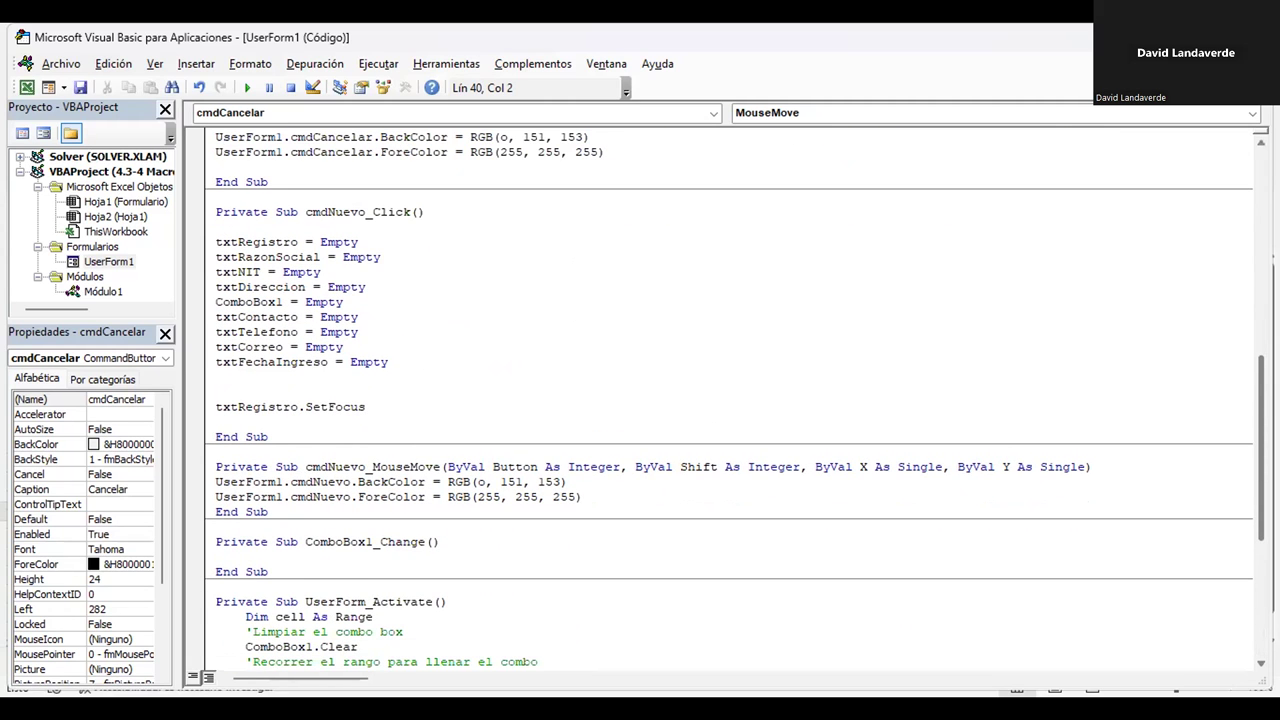
left_click_drag(1257, 486, 1257, 511)
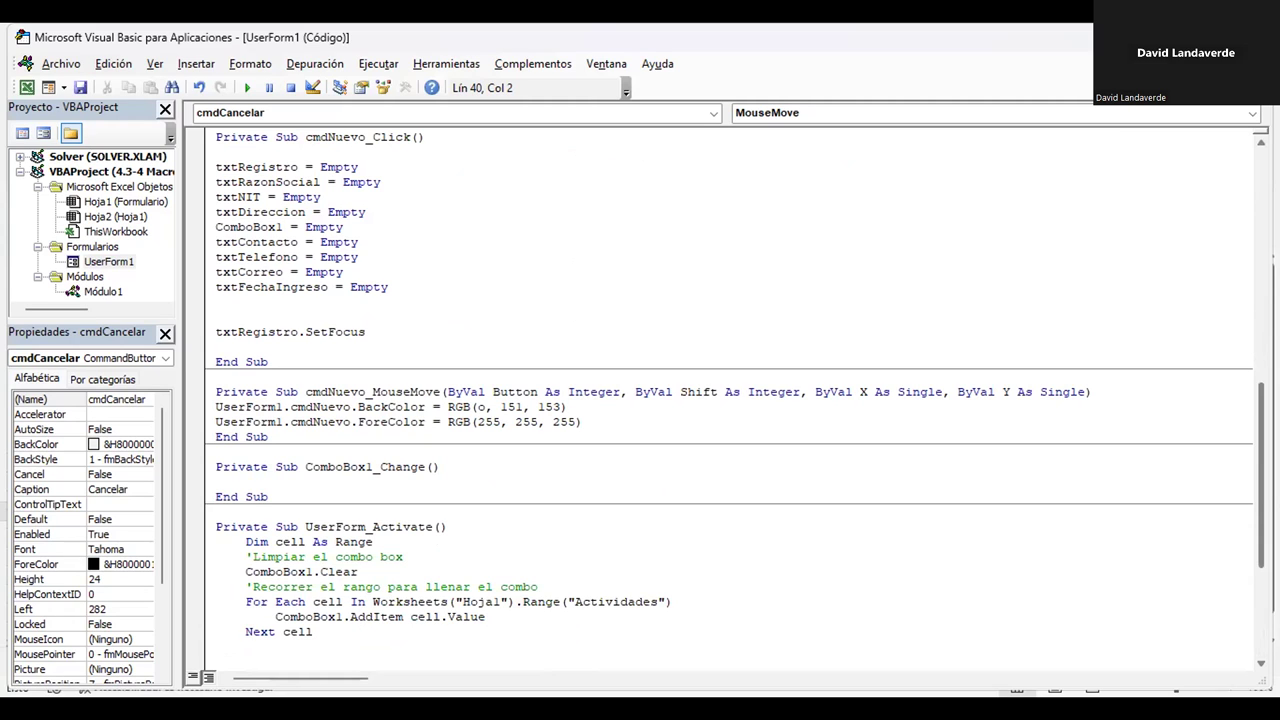
left_click_drag(1260, 490, 1260, 510)
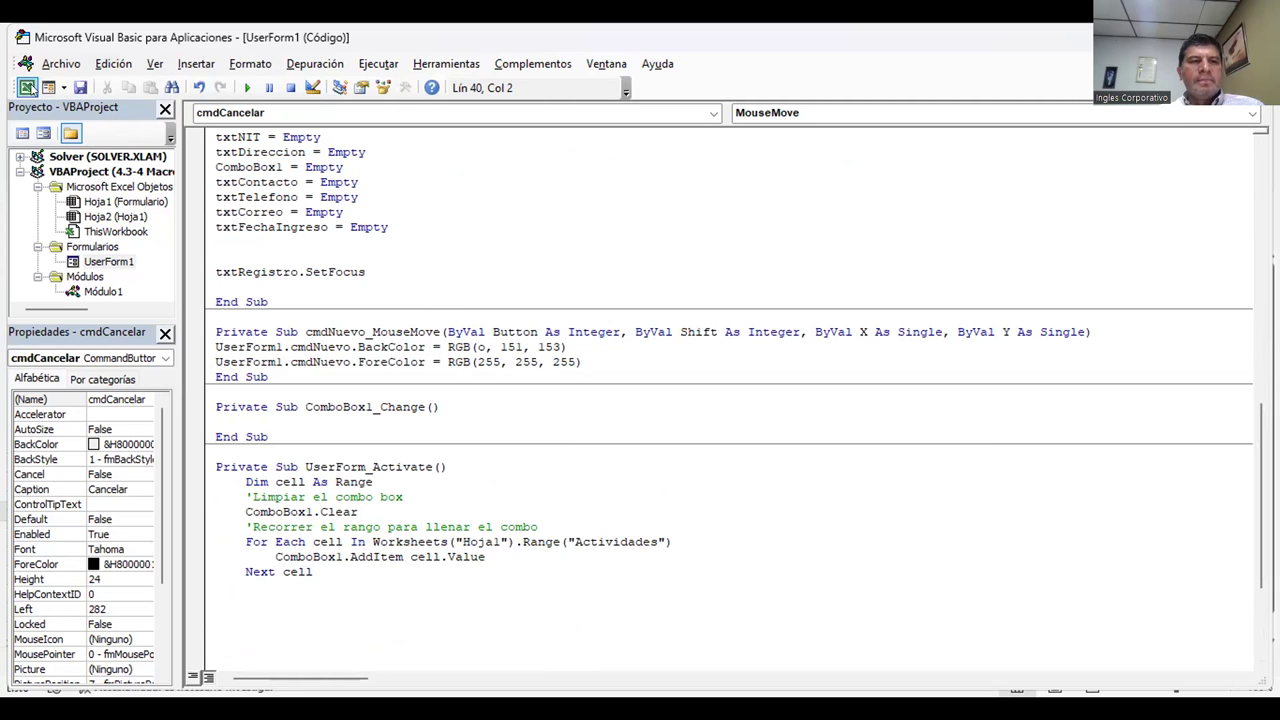
- Launch the form and enter supplier 12, individual, NIT 123456357, soyapango, Servicio, activity Ventas
left_click(28, 88)
left_click(565, 290)
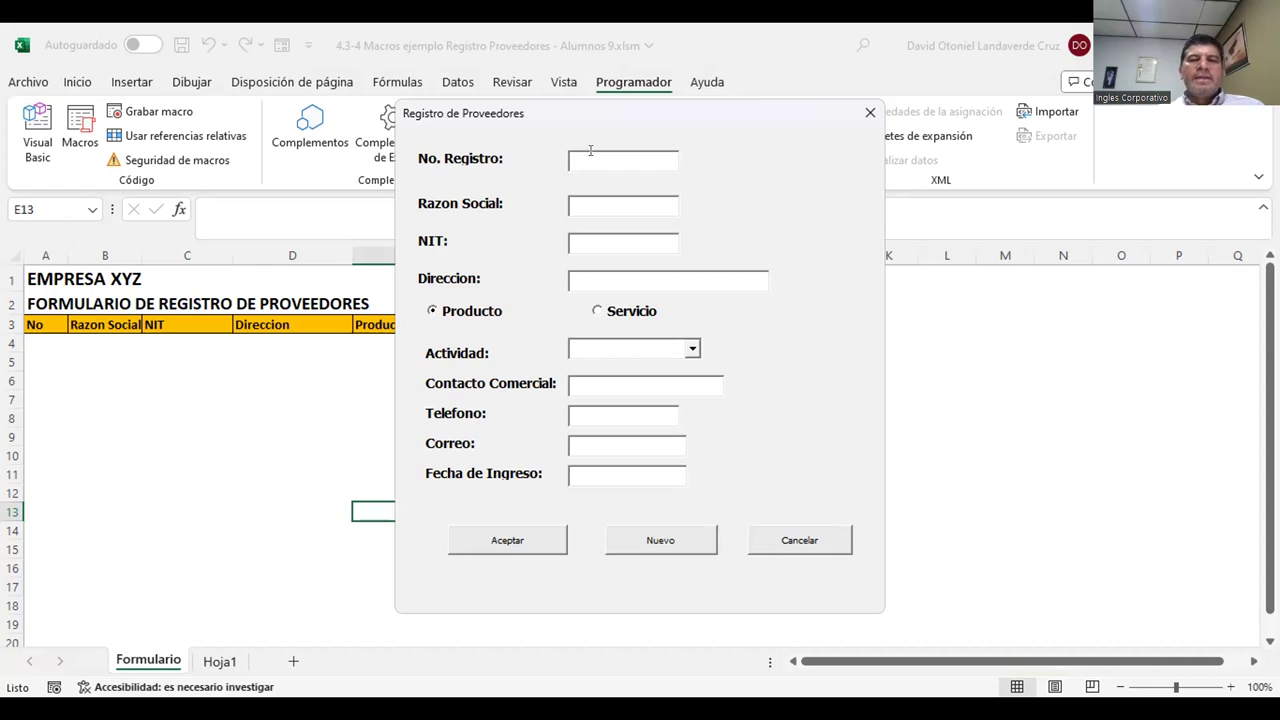
type("12")
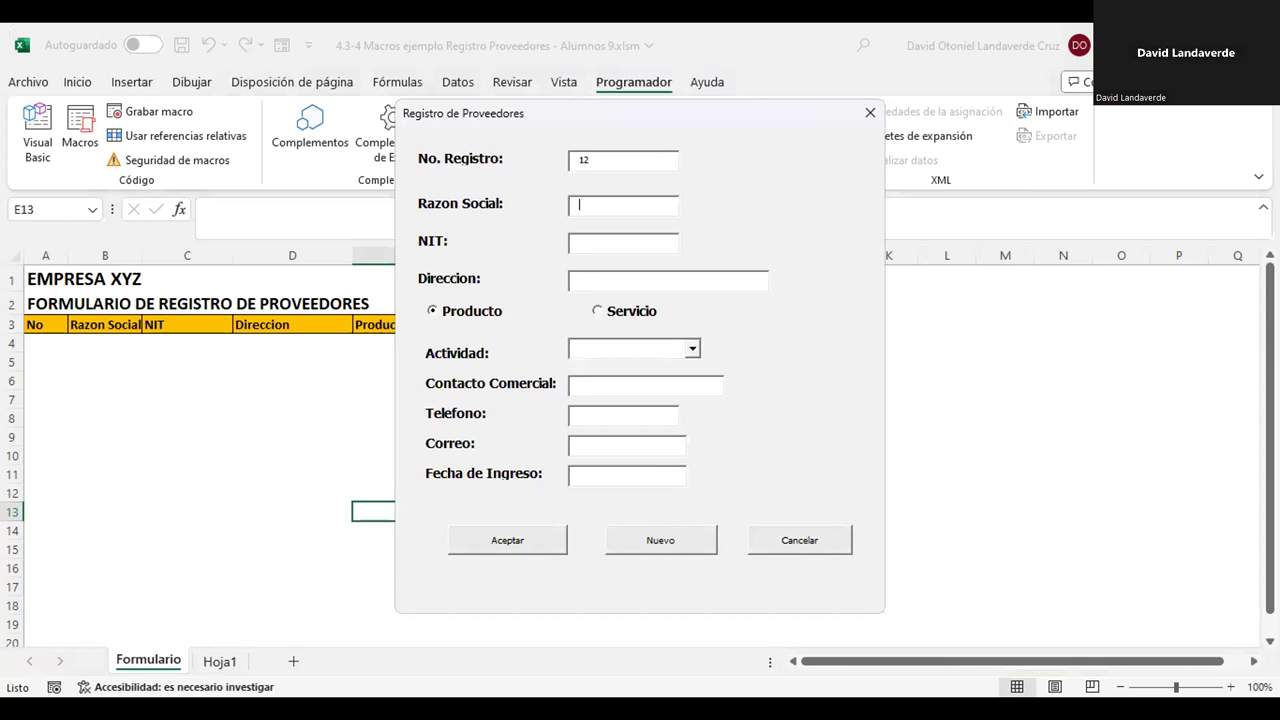
type("individual")
type("123456357")
key("Tab")
type("soyapango")
left_click(604, 314)
left_click(688, 349)
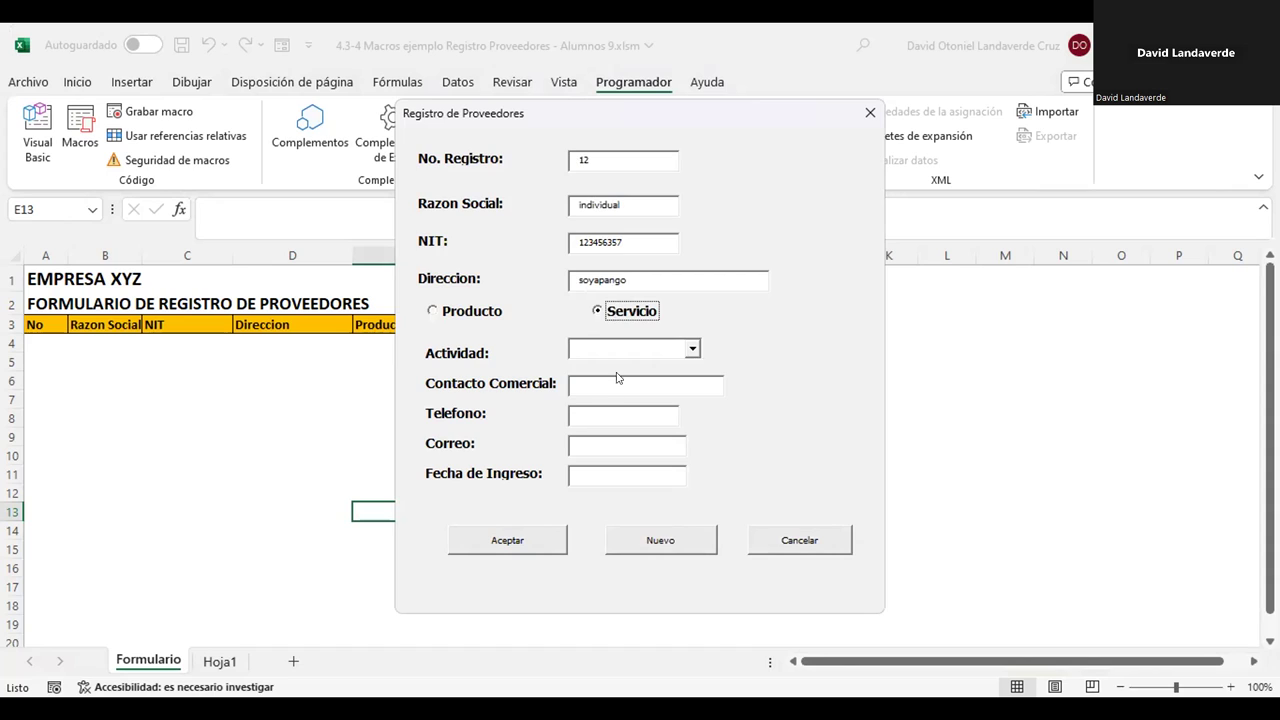
left_click(601, 389)
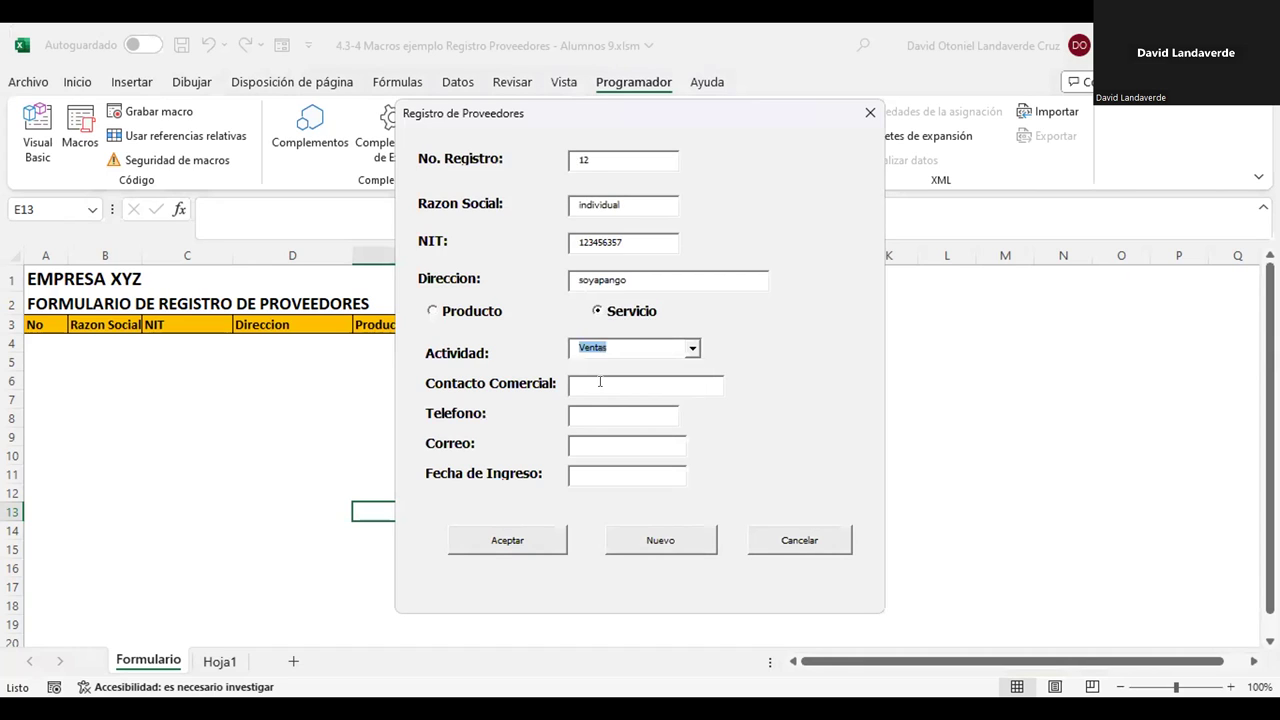
- Fill in the commercial contact and e-mail fields, submit with Aceptar, then clear the form with Nuevo
left_click(582, 381)
type("468t0989")
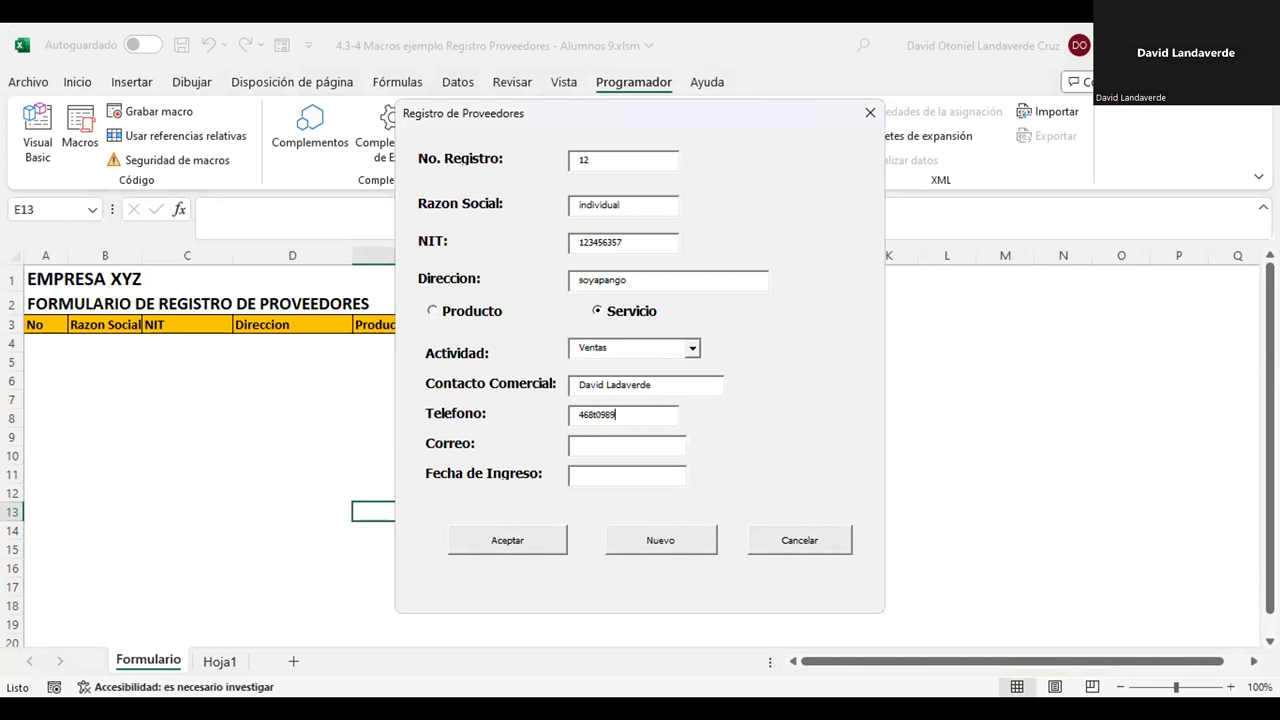
left_click(610, 440)
type("d")
type("@")
type("gmail")
type(".com")
type("12-")
type("10-201")
type("5")
left_click(508, 530)
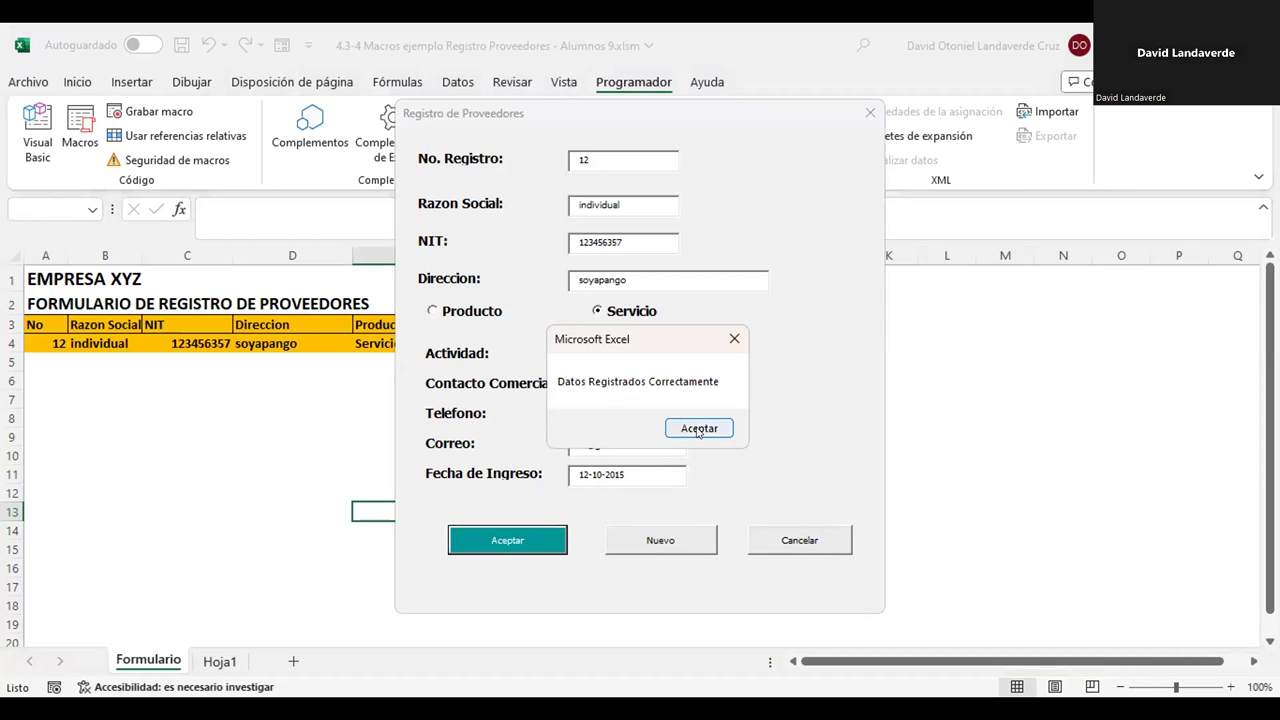
left_click(698, 431)
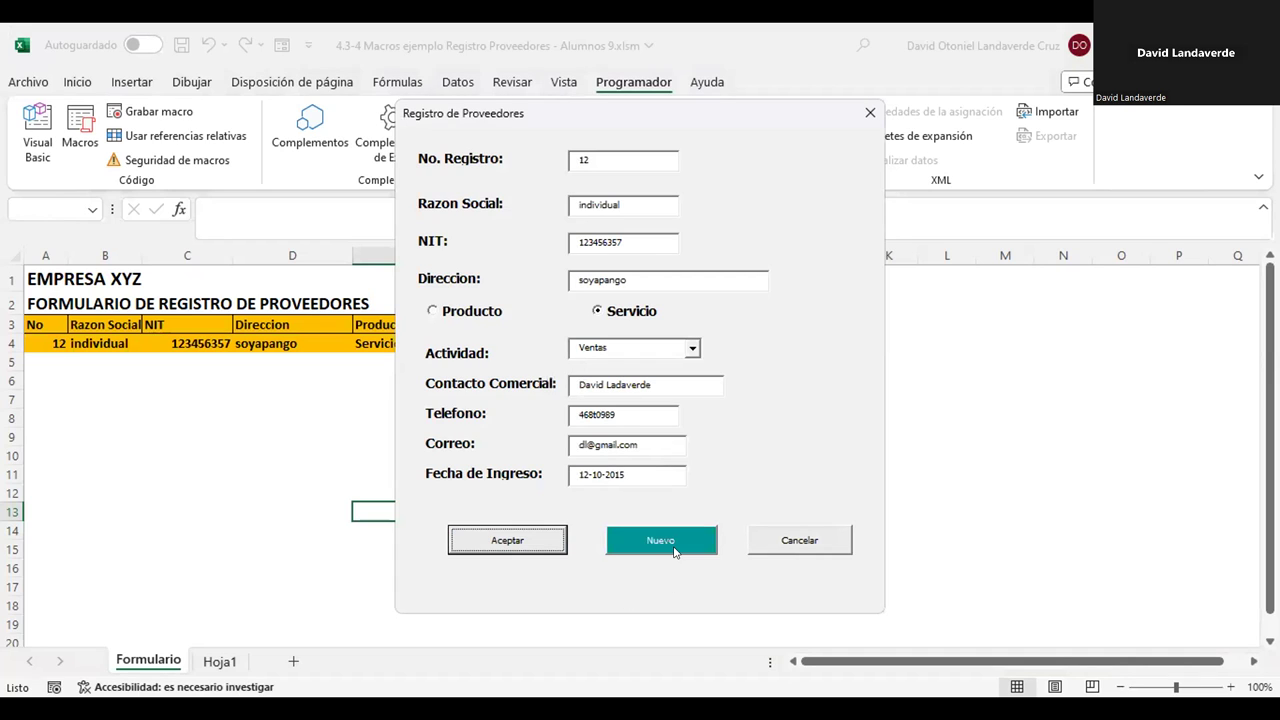
left_click(674, 549)
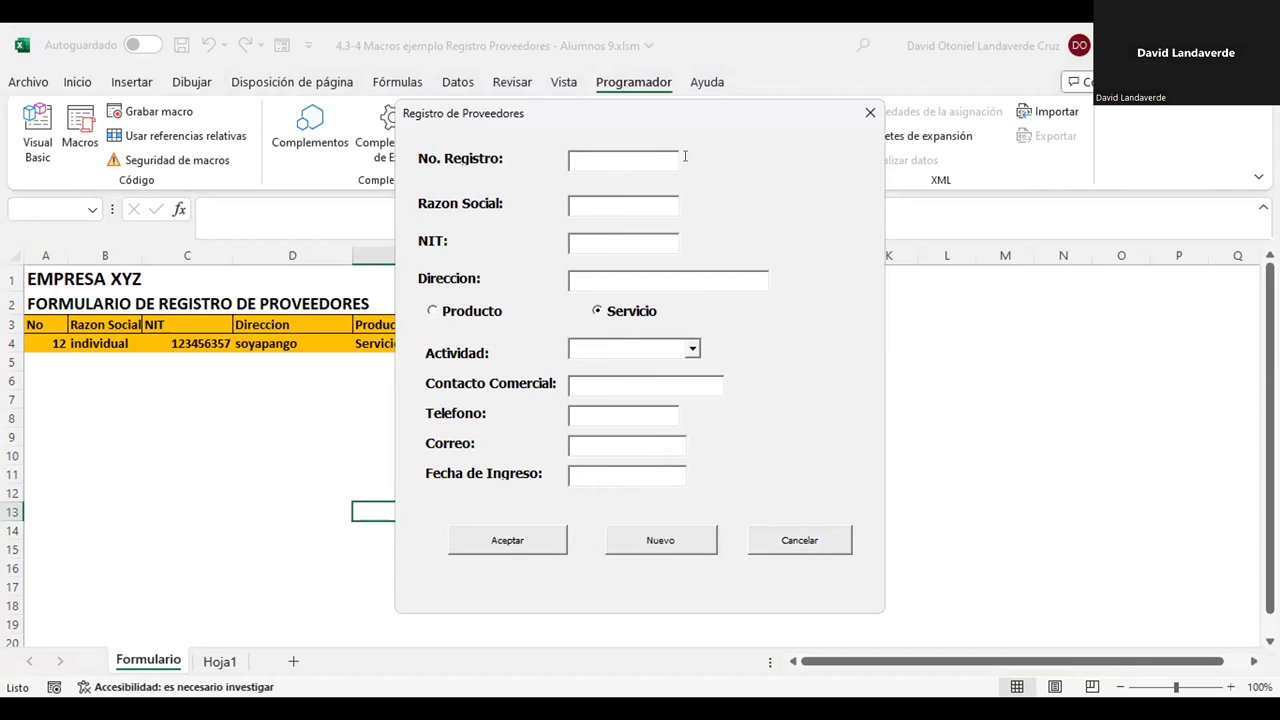
- Reopen the registration form and enter test values 1324, 1234, 1324 and 134 in the first fields
left_click(817, 527)
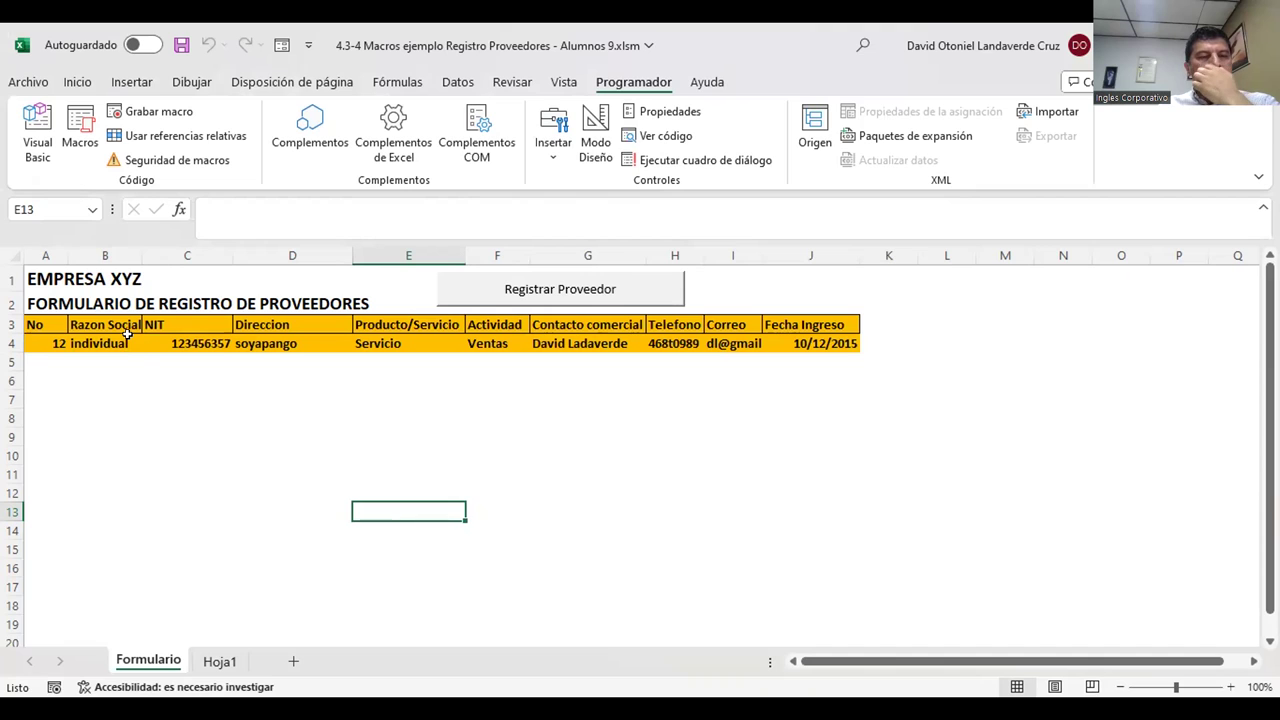
left_click(466, 286)
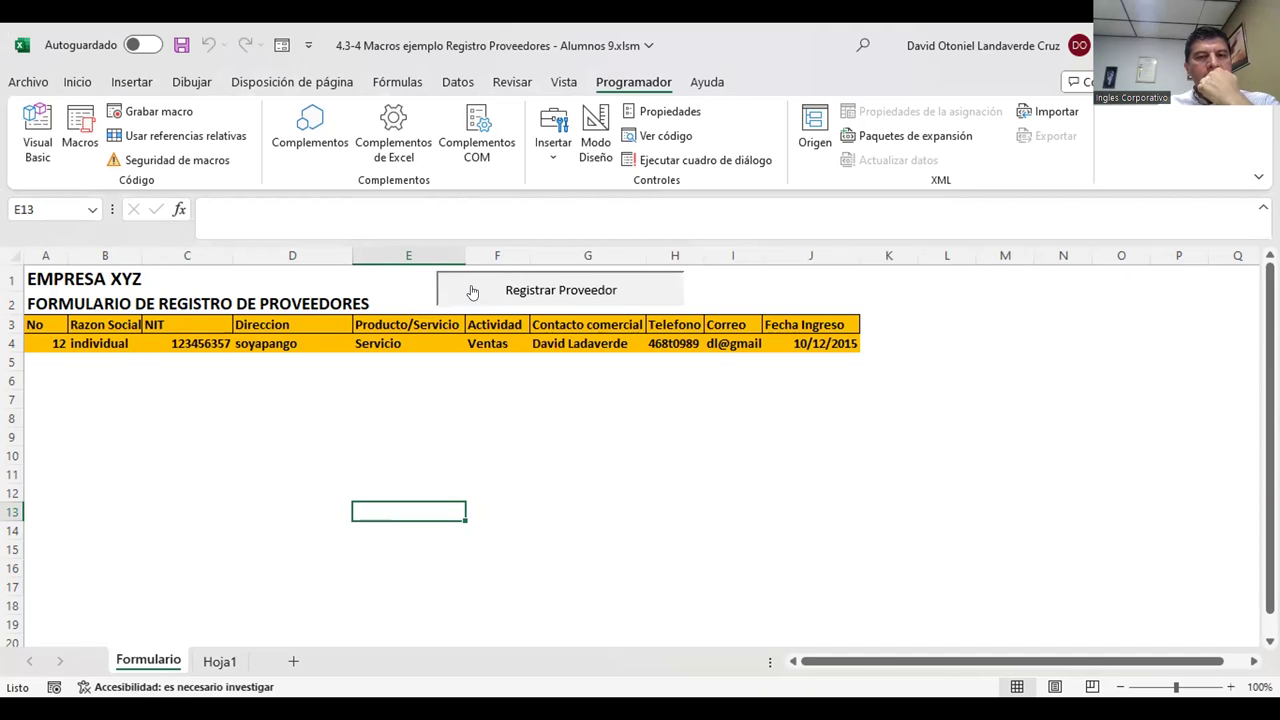
type("1324")
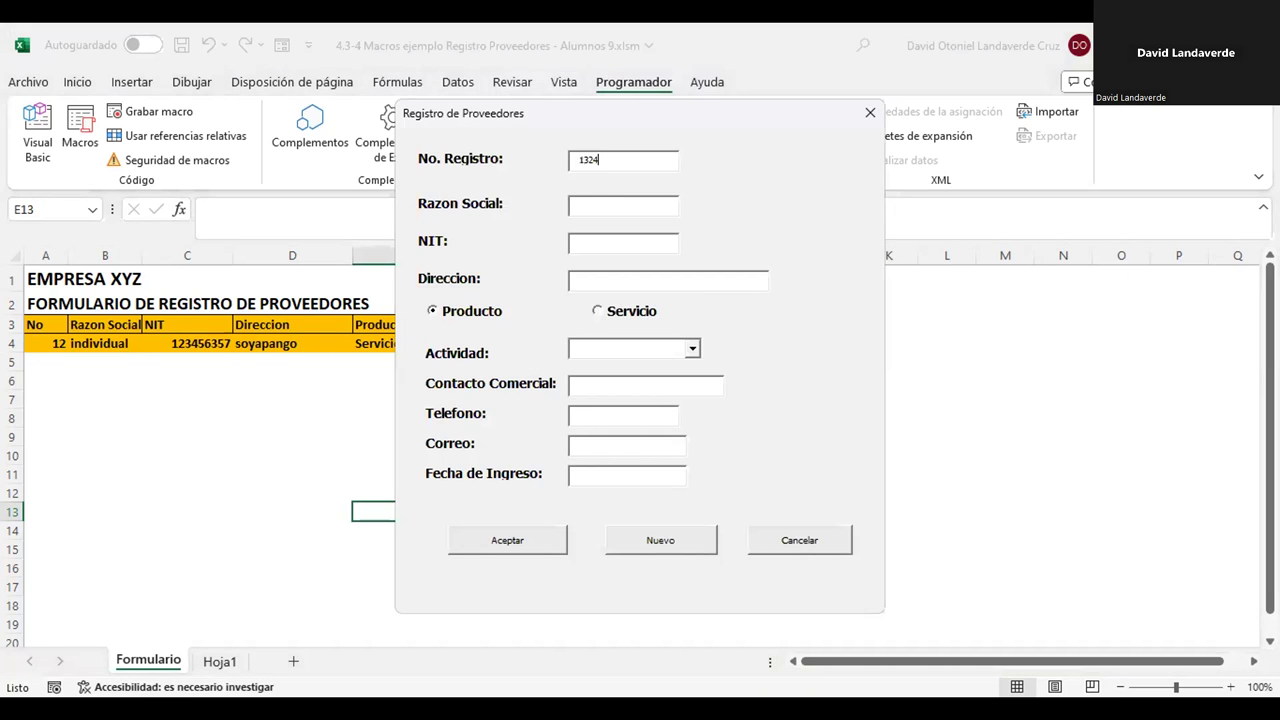
key("Tab")
type("1234")
key("Tab")
type("1324")
key("Tab")
type("134")
key("Tab")
- Choose Ventas as the activity and fill the remaining fields with 31 and 13535
key("Tab")
key("Down")
key("Tab")
key("Tab")
key("Tab")
type("31")
key("Tab")
type("135")
type("35")
- Submit the record with Aceptar, dismiss the confirmation, close the form and inspect row 4
left_click(513, 528)
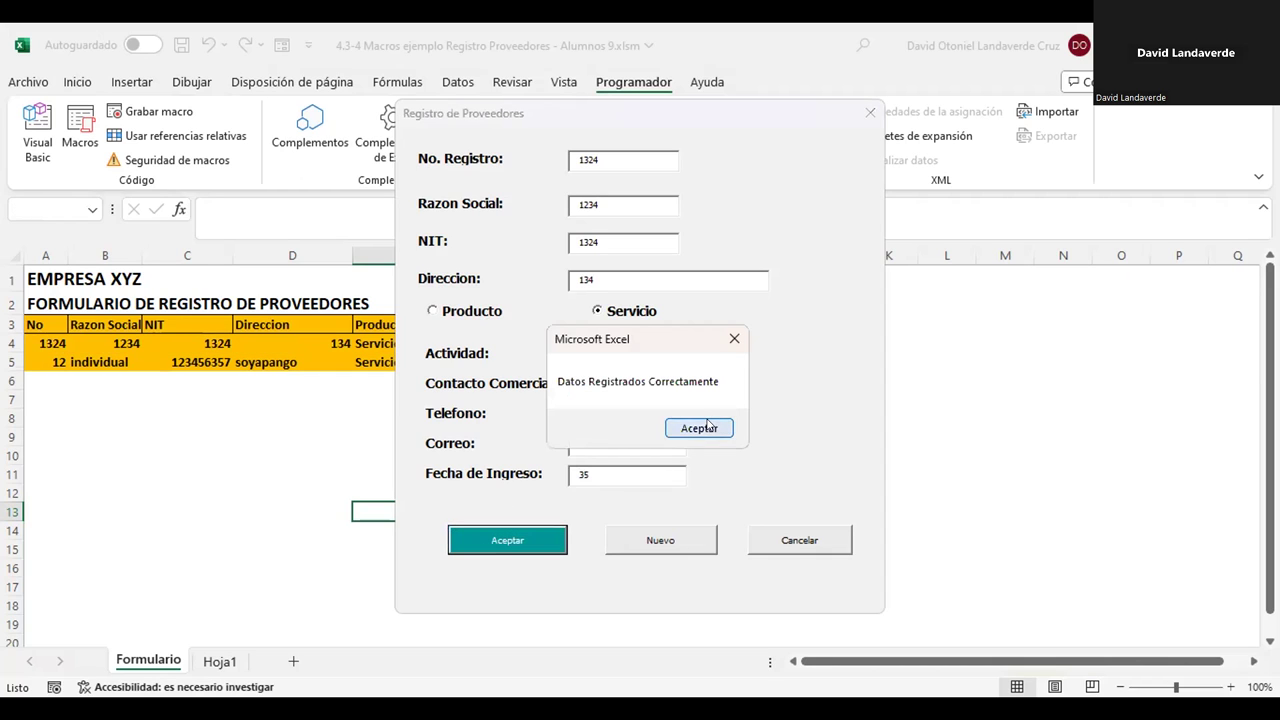
left_click(707, 427)
left_click(783, 541)
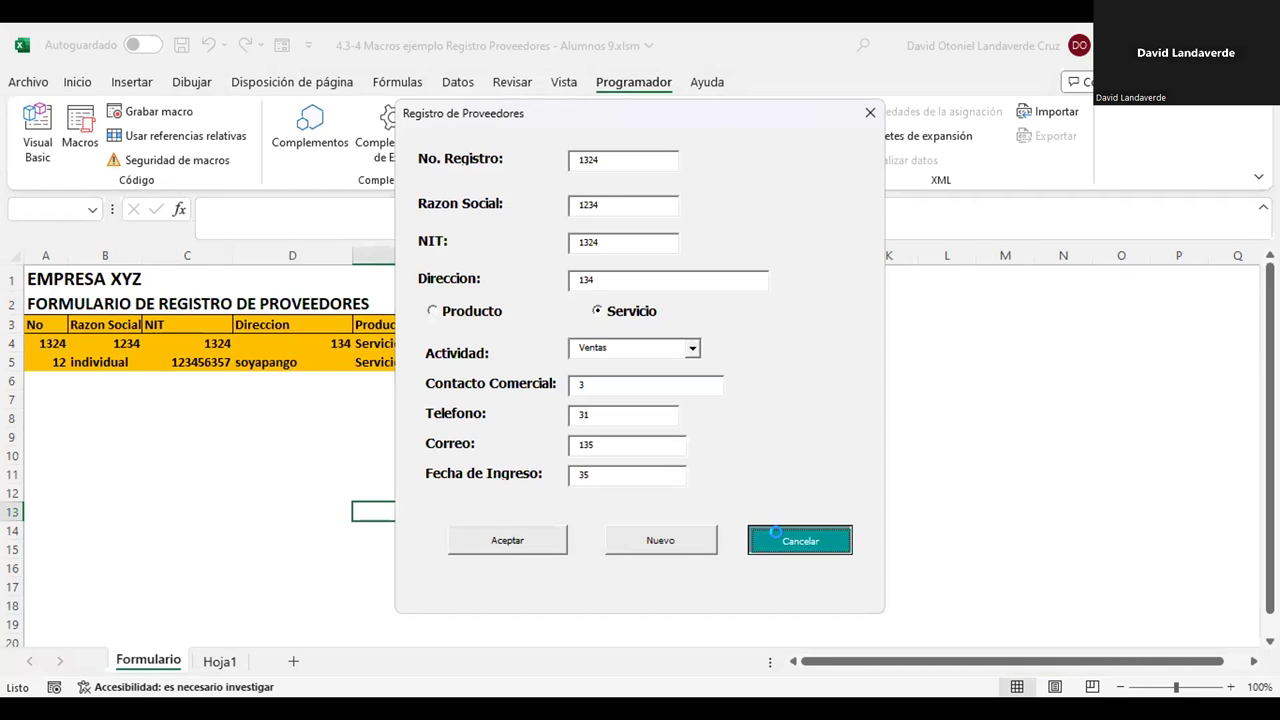
left_click(11, 342)
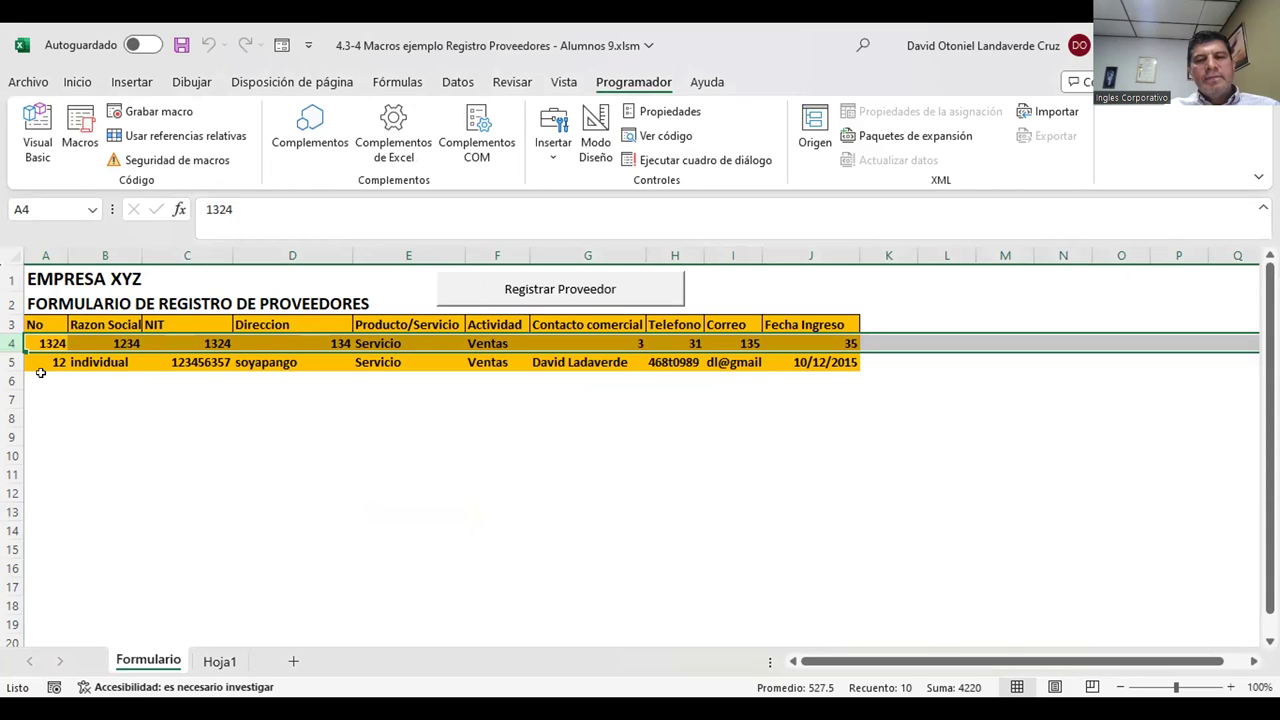
- Open the registration form, enter 1234, 1234, 1234 and 1231, and mark it as Servicio
left_click(537, 280)
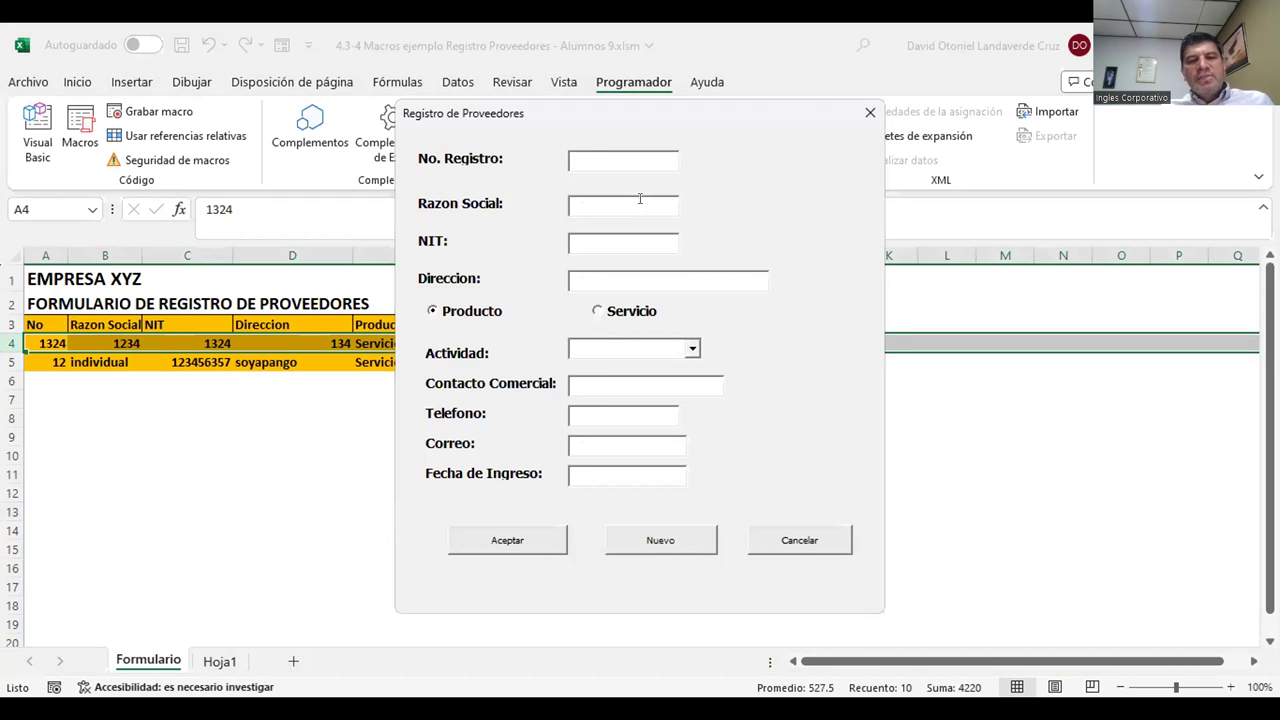
type("1234")
key("Tab")
type("1234")
key("Tab")
type("1234")
key("Tab")
type("1231")
key("space")
key("Tab")
- Choose Servicios as the activity and fill the remaining fields with WER, 3245, Q54 and Q345
key("Down")
key("Down")
key("Tab")
type("WER")
key("Tab")
type("3245")
key("Tab")
type("Q54")
key("Tab")
type("Q345")
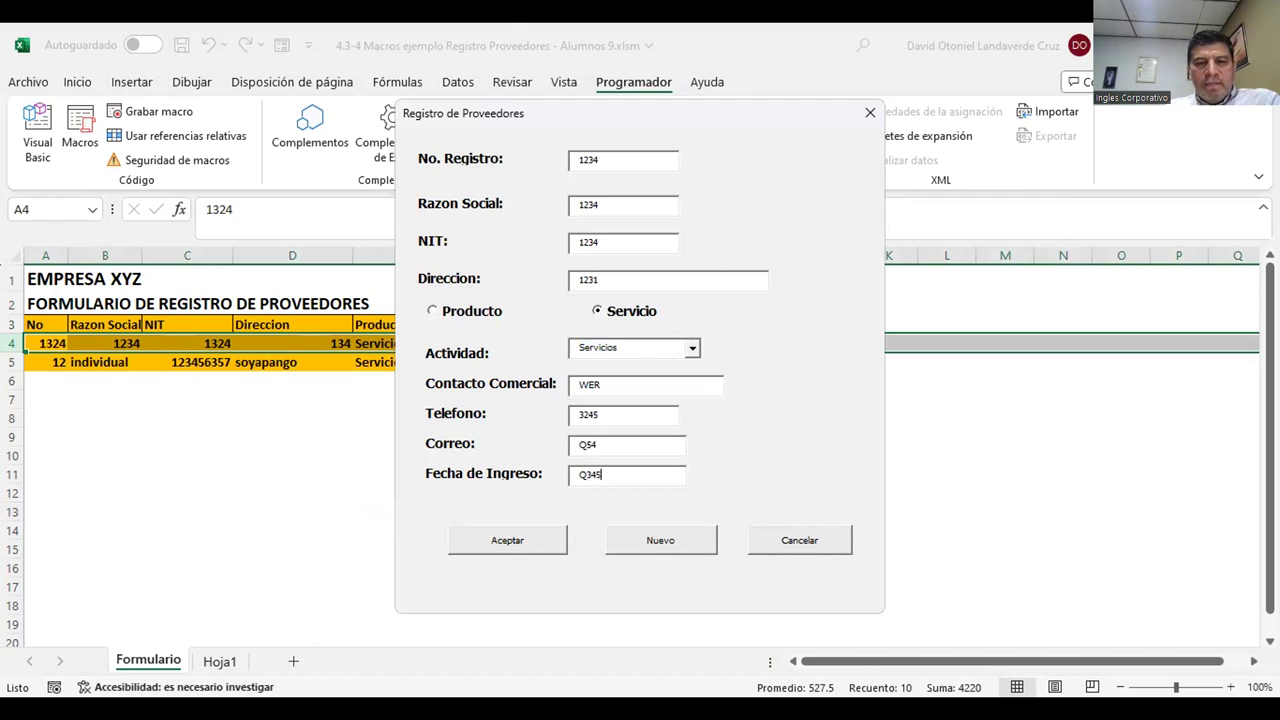
- Submit the record, dismiss the confirmation, clear the form with Nuevo and close it
left_click(527, 543)
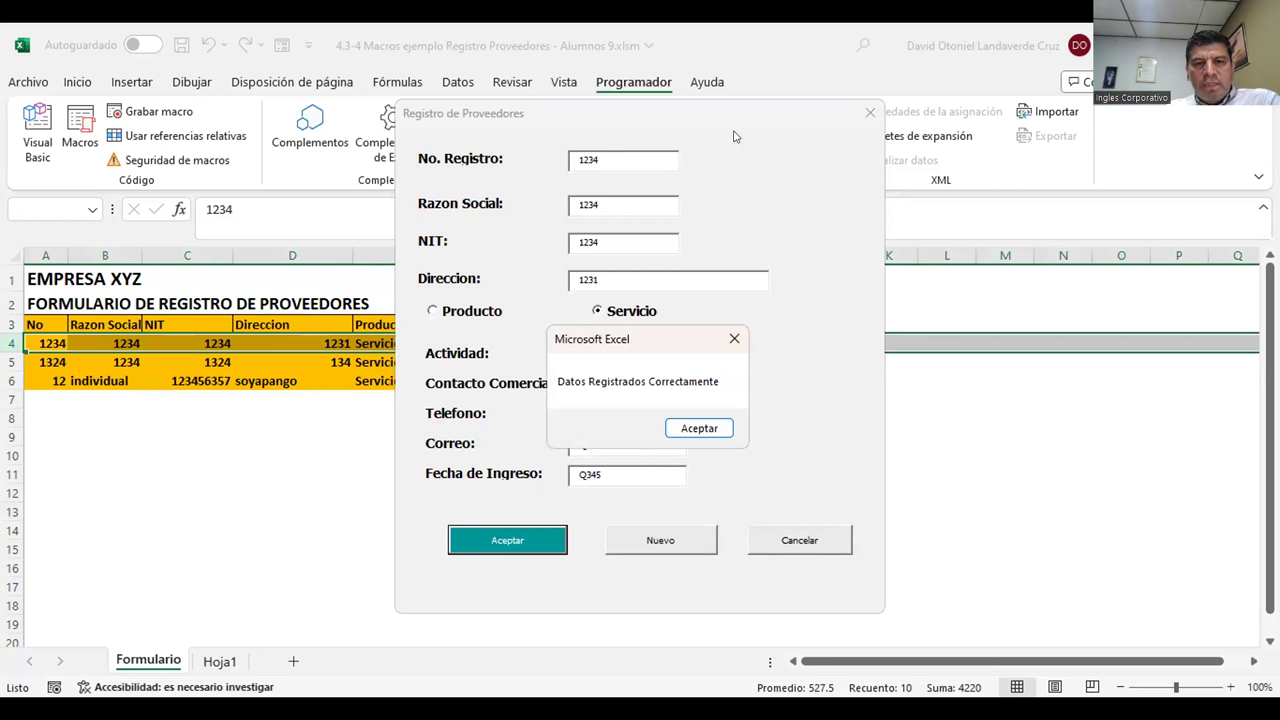
left_click(700, 428)
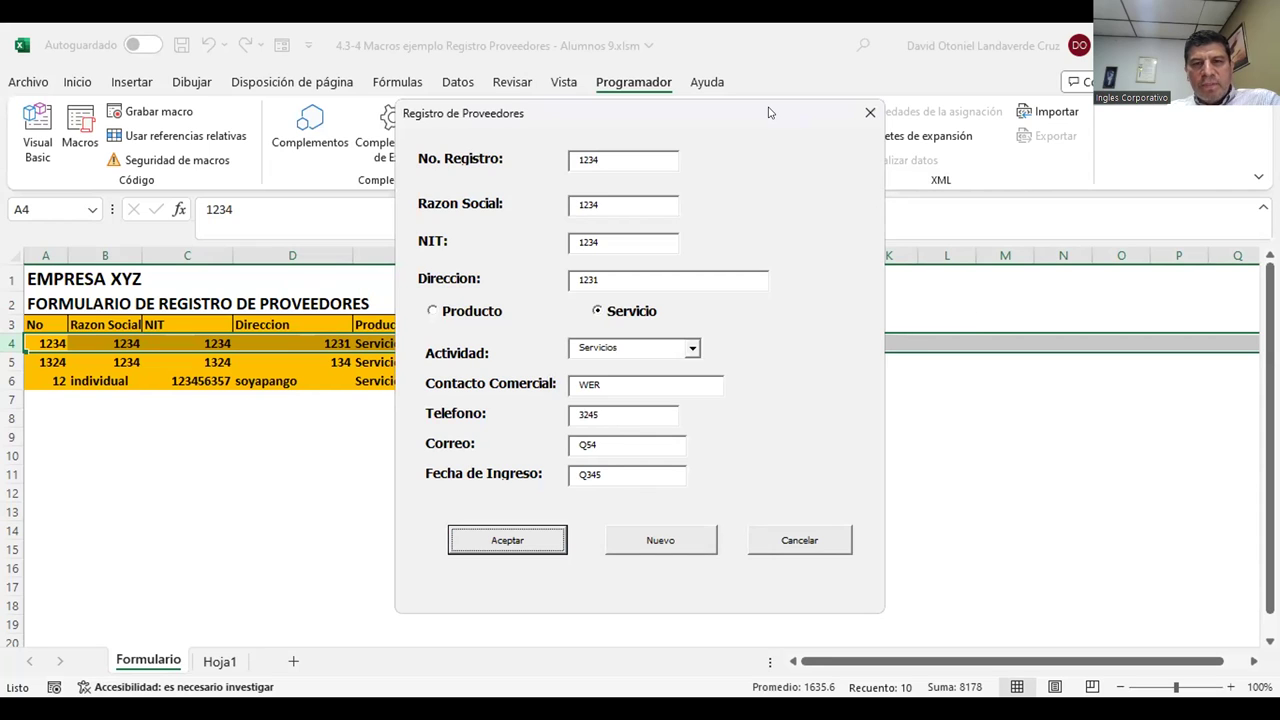
left_click_drag(769, 113, 781, 109)
left_click(665, 524)
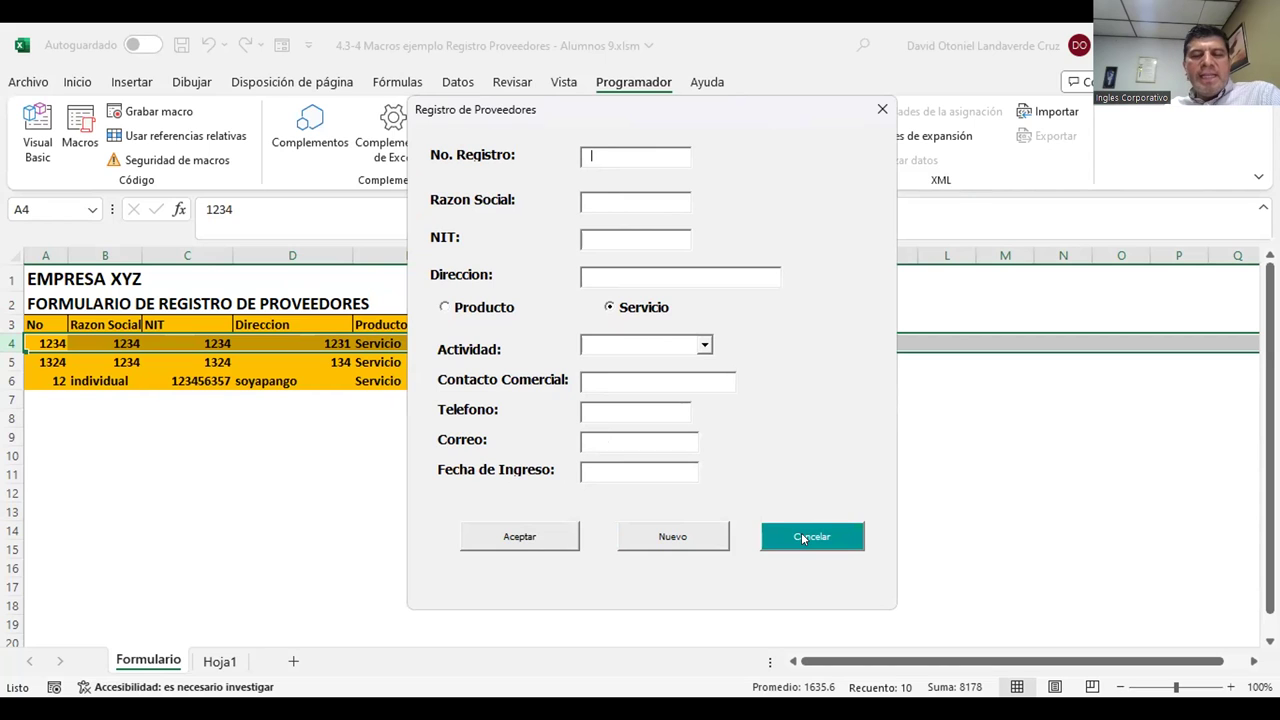
left_click(803, 538)
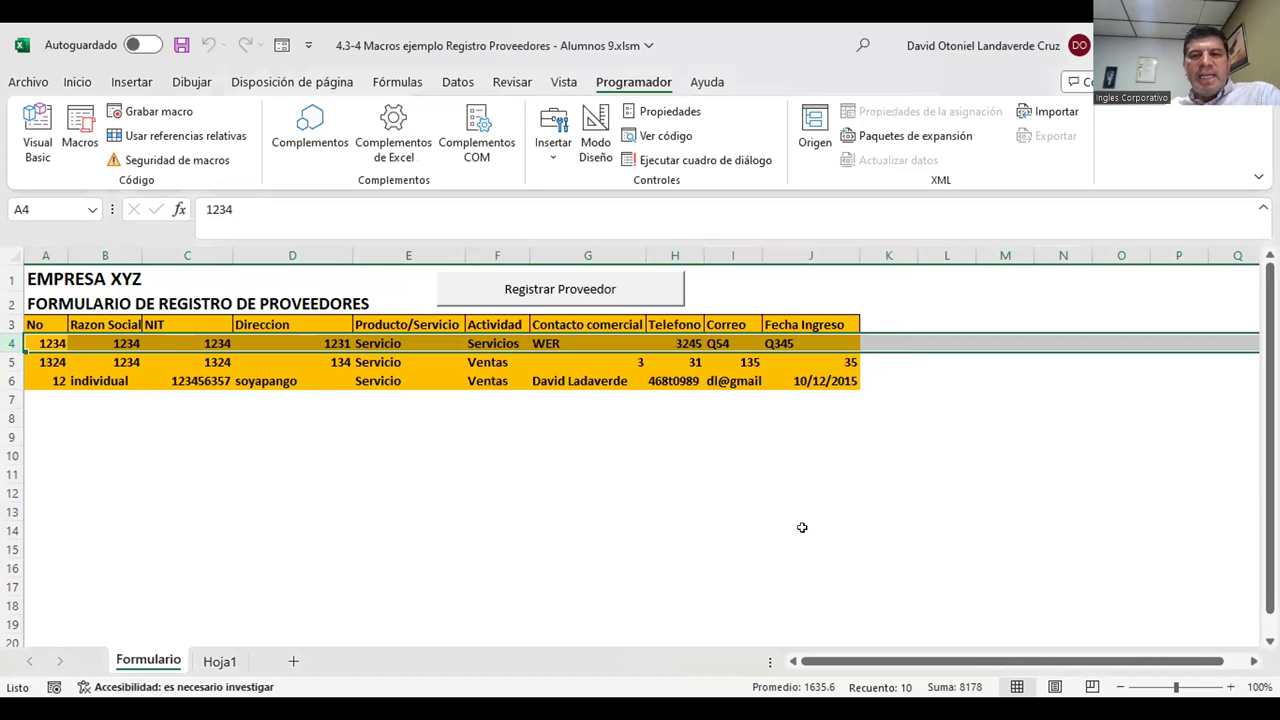
left_click(446, 617)
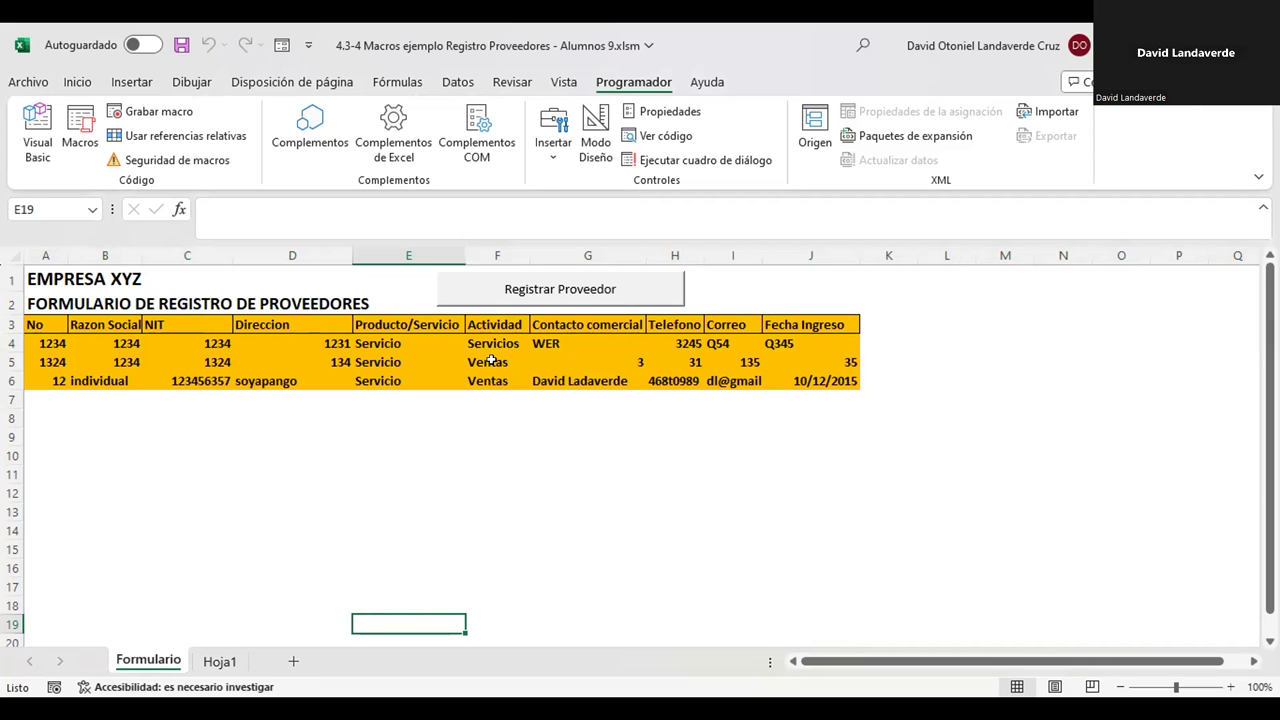
- Open the supplier form and enter 0, QREQ and QWER with Servicio selected
left_click(291, 426)
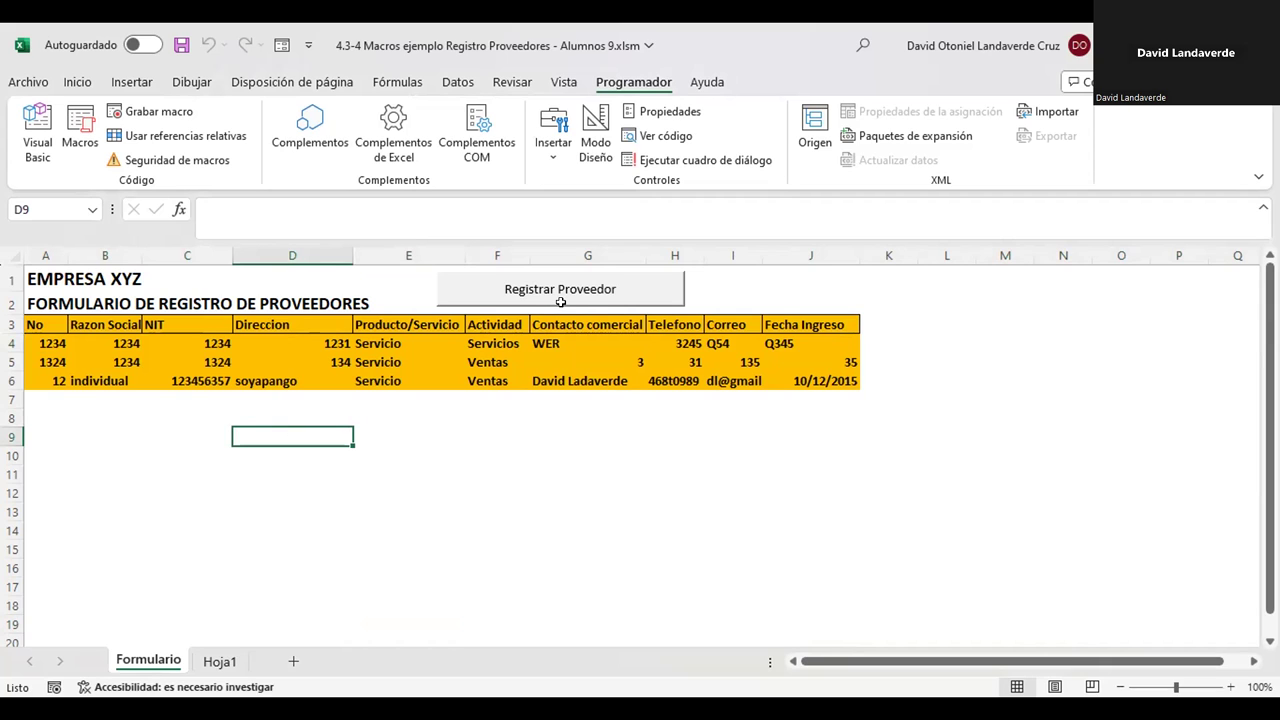
left_click(600, 299)
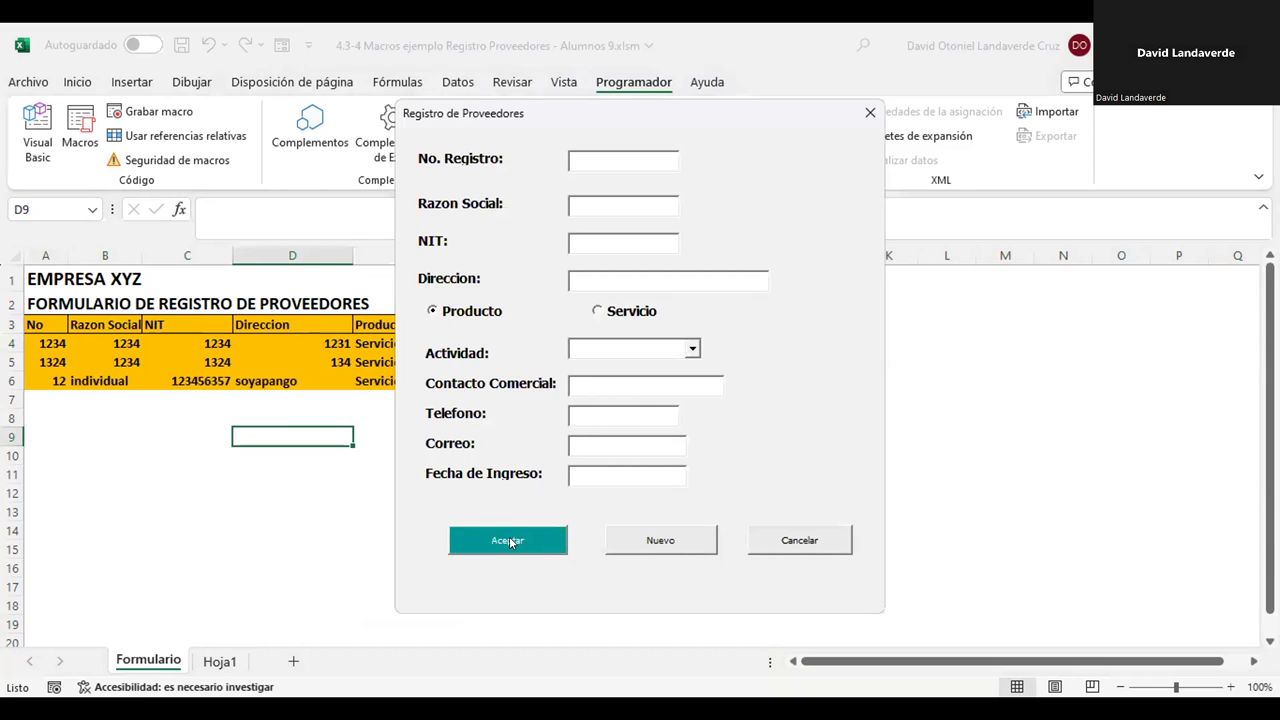
left_click(630, 553)
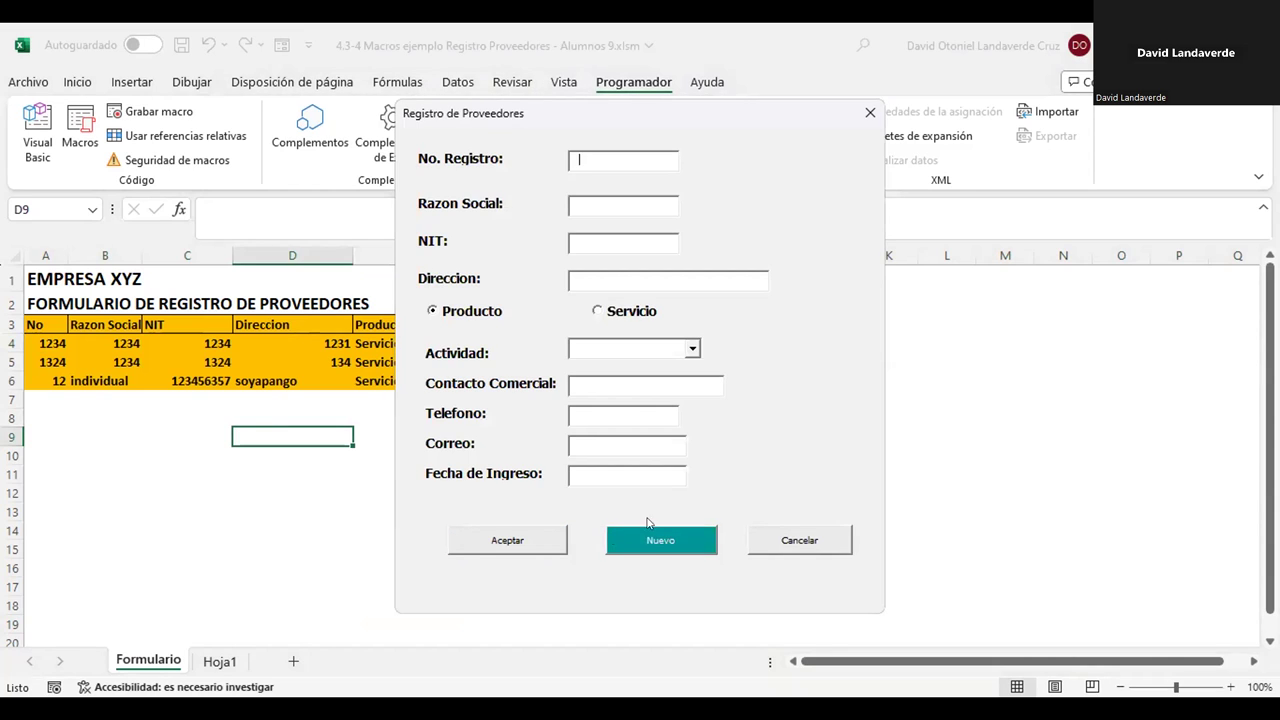
type("0")
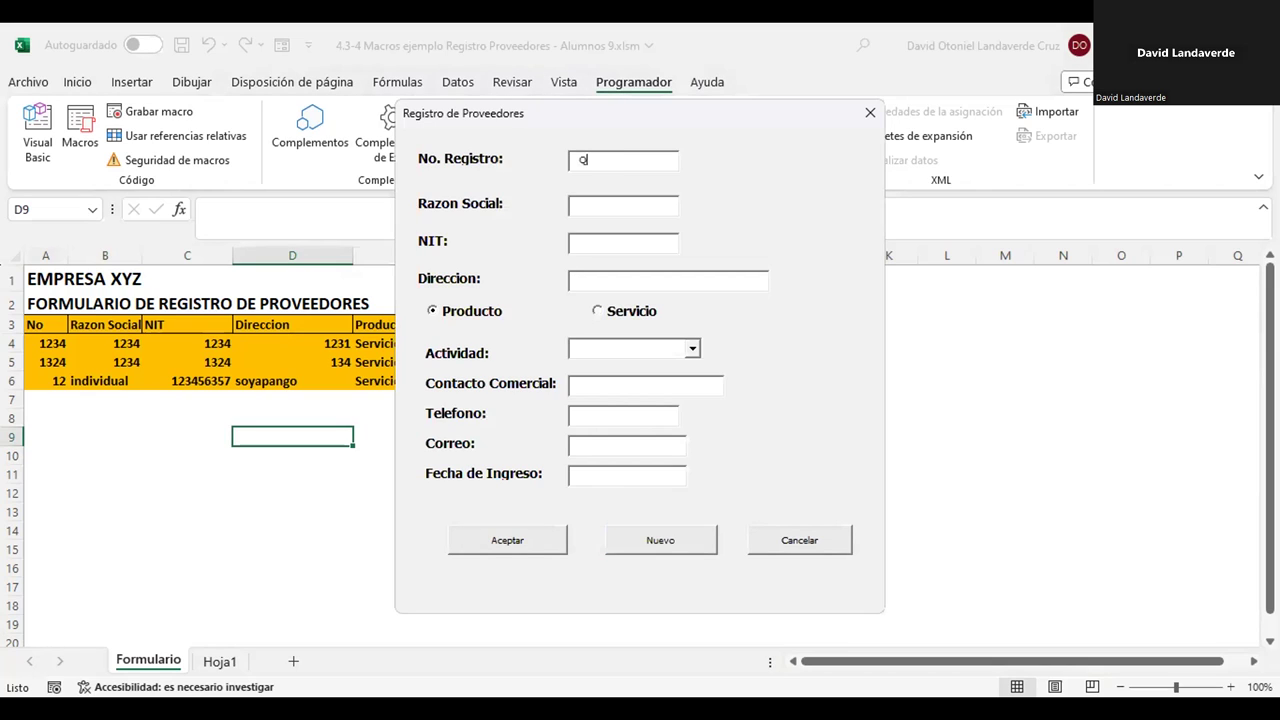
key("Tab")
type("QREQ")
key("Tab")
type("QW")
type("ER")
key("Tab")
key("Right")
key("Tab")
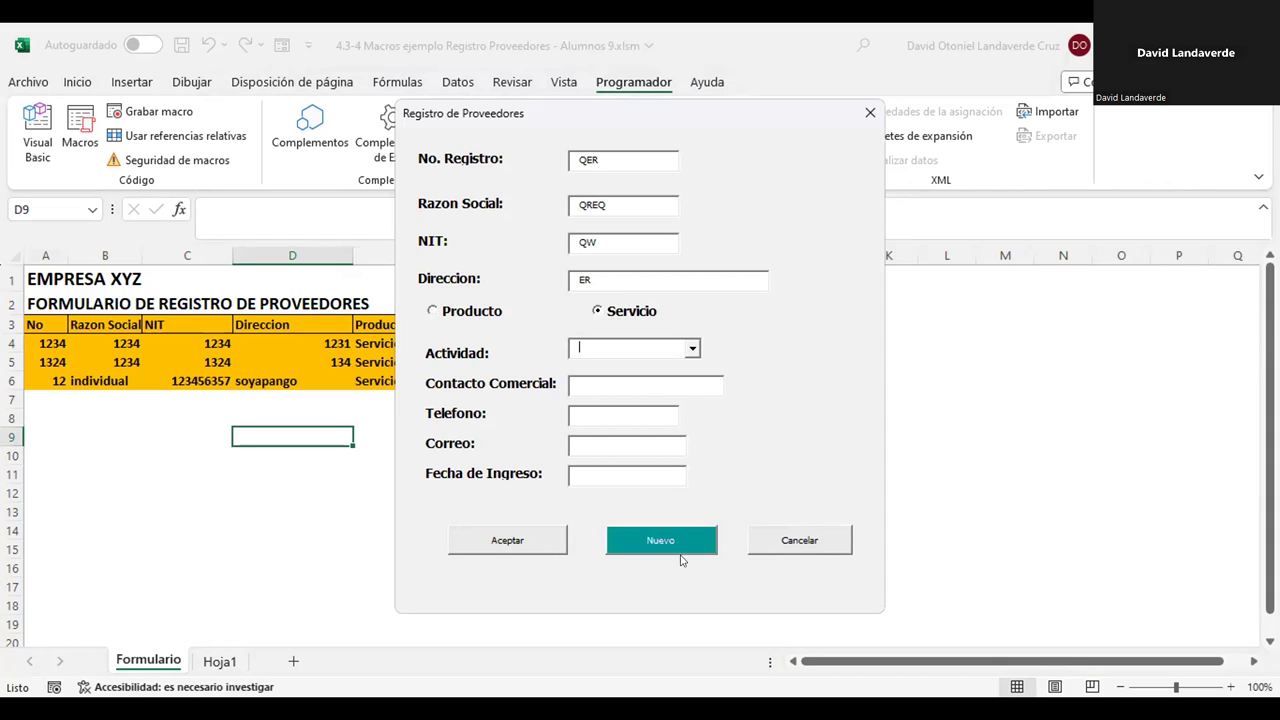
- Clear the fields with Nuevo, submit with Aceptar, dismiss the confirmation and close the form
left_click(664, 543)
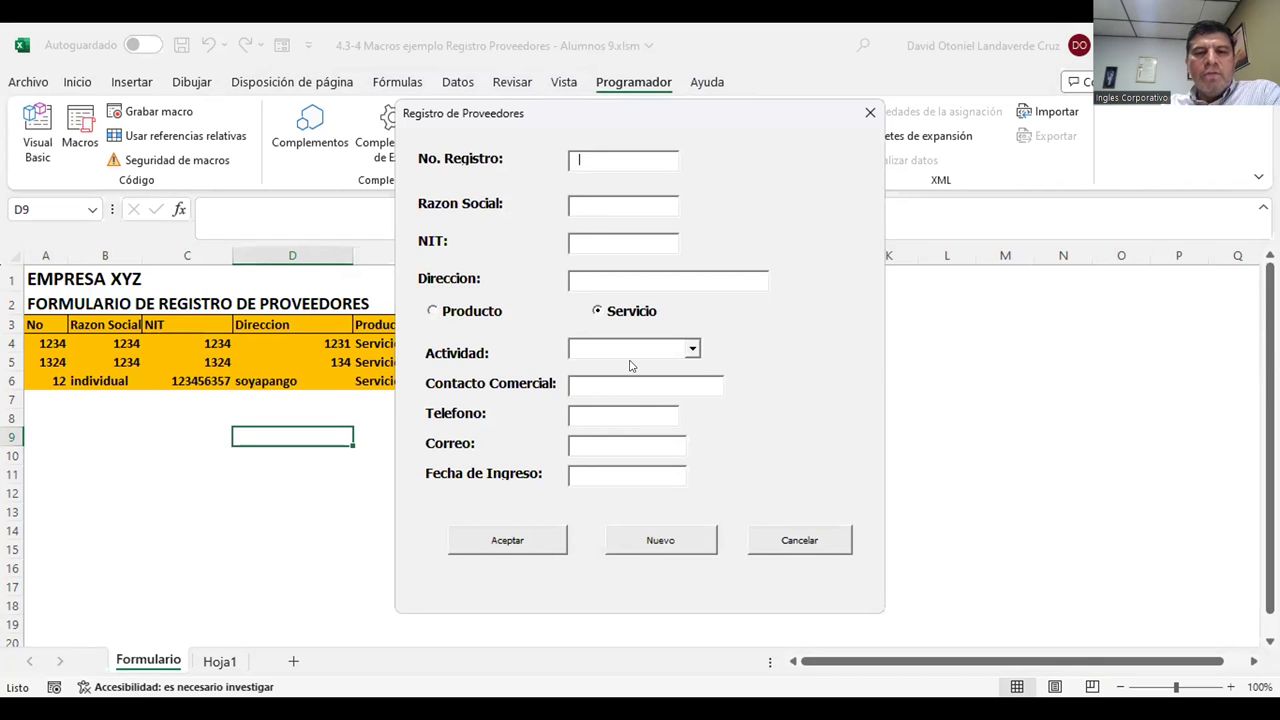
left_click(490, 531)
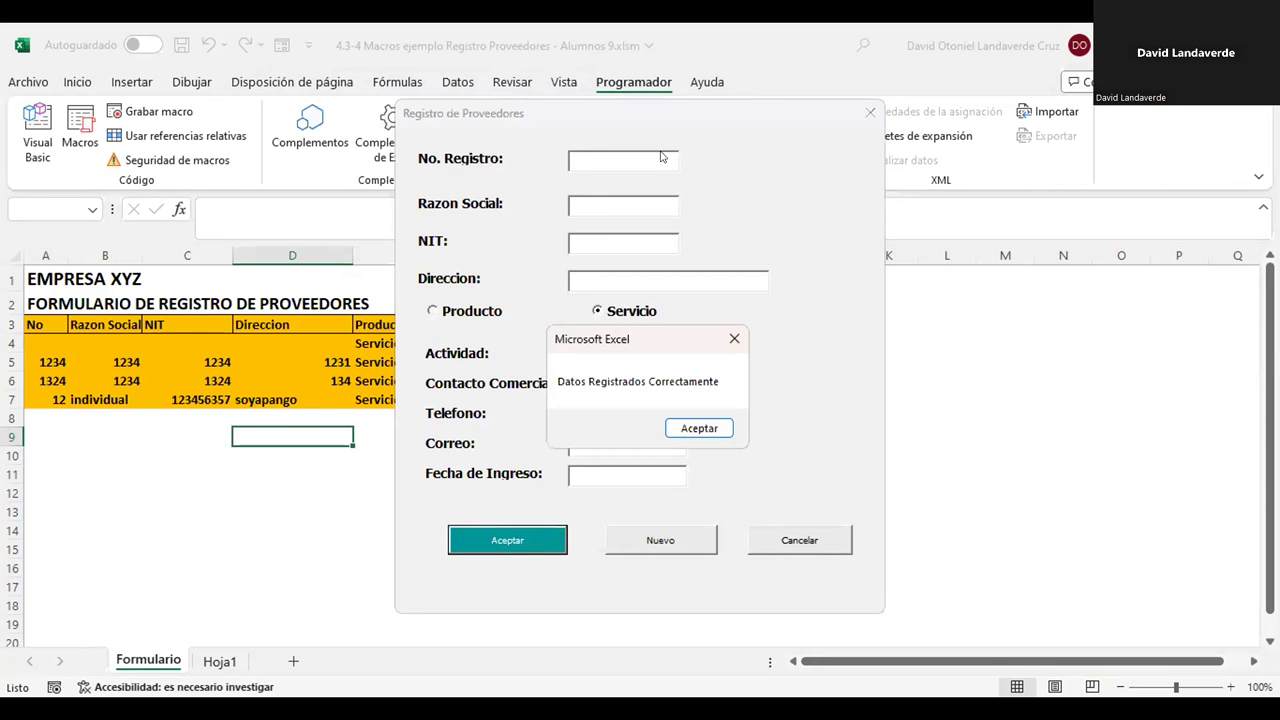
left_click(879, 211)
left_click(694, 428)
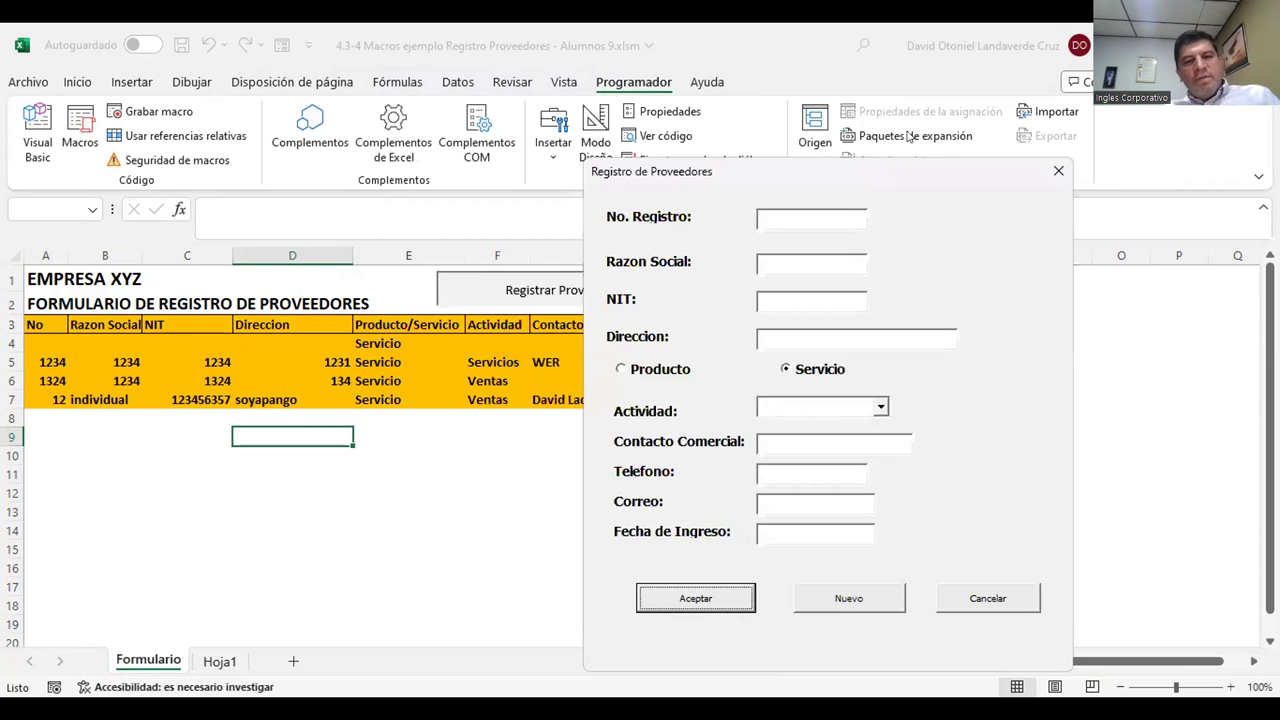
left_click_drag(908, 136, 660, 242)
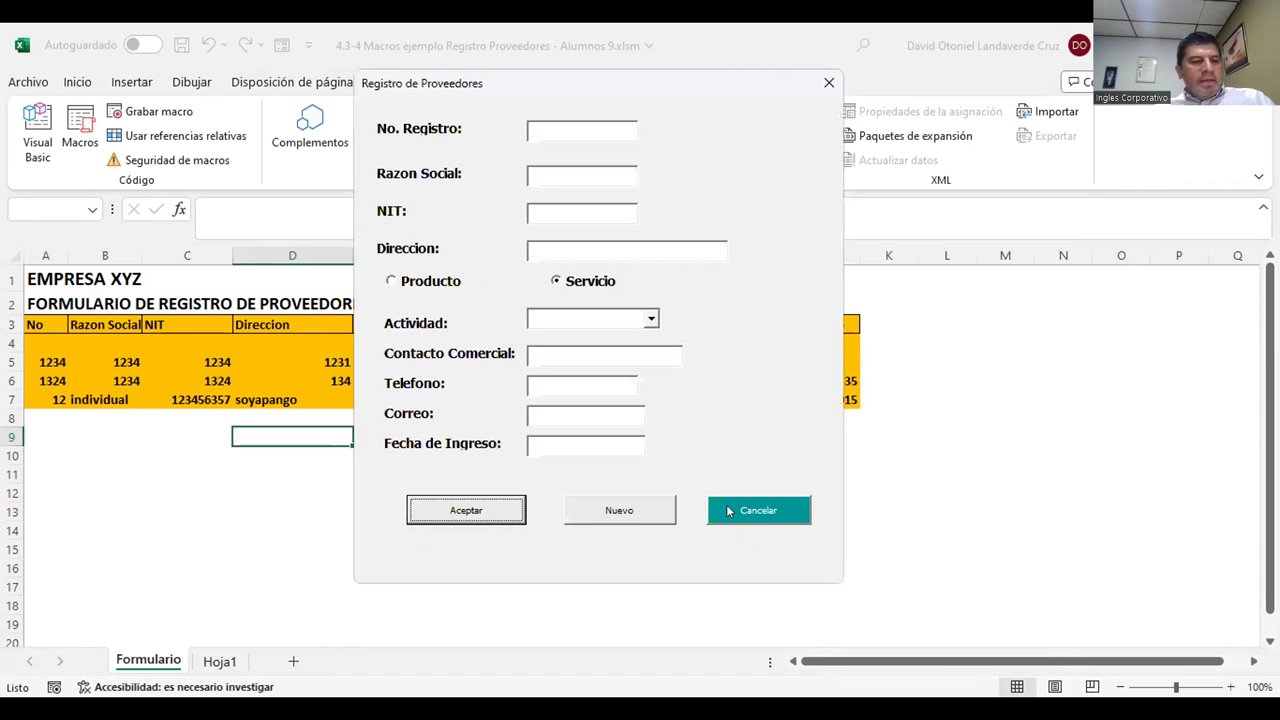
left_click(728, 510)
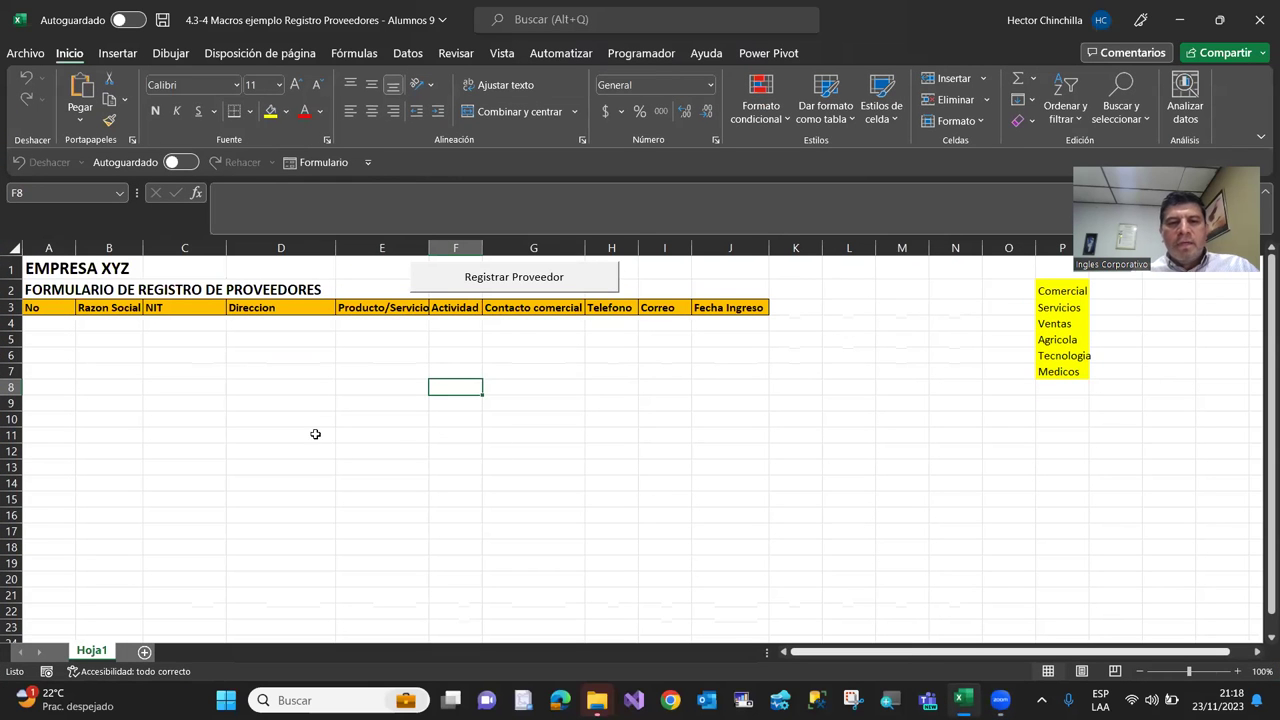
- Open the workbook '4.3-4 Macros ejemplo Registro Proveedores - Alumnos 9' from File Explorer
left_click(315, 434)
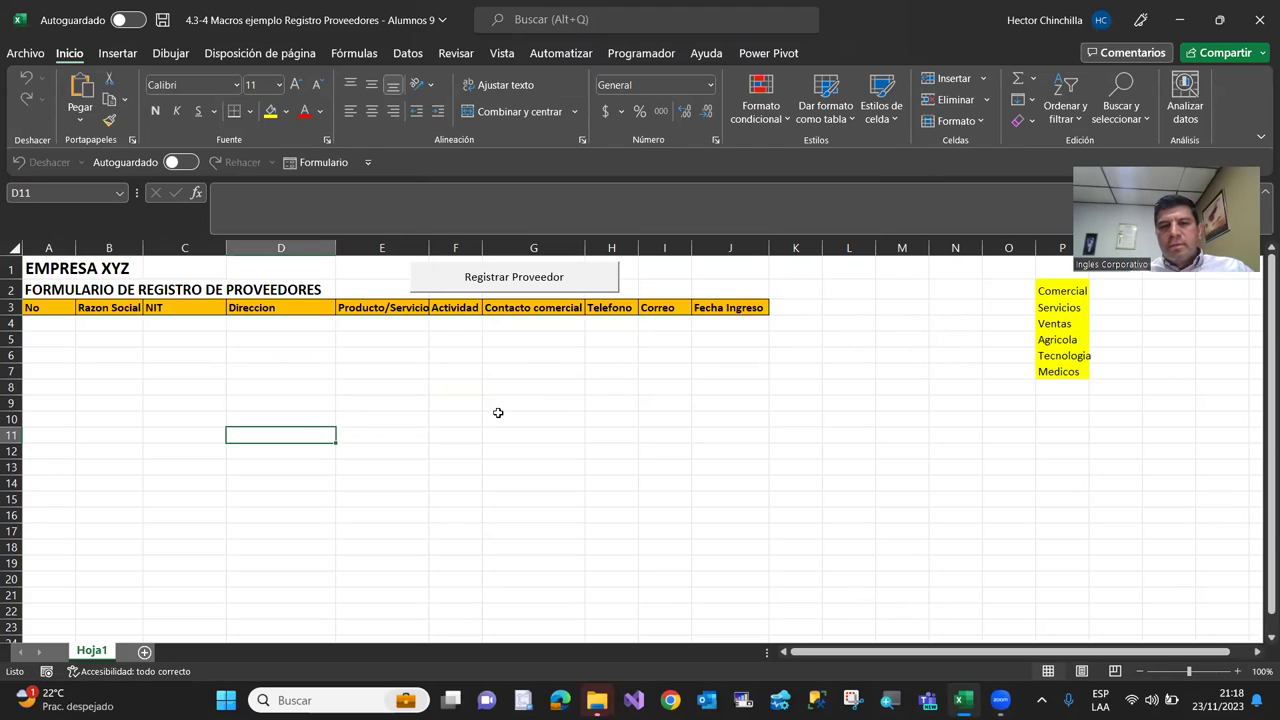
- Show the Programador tab, then open the Registrar Proveedor form and close it again
left_click(200, 370)
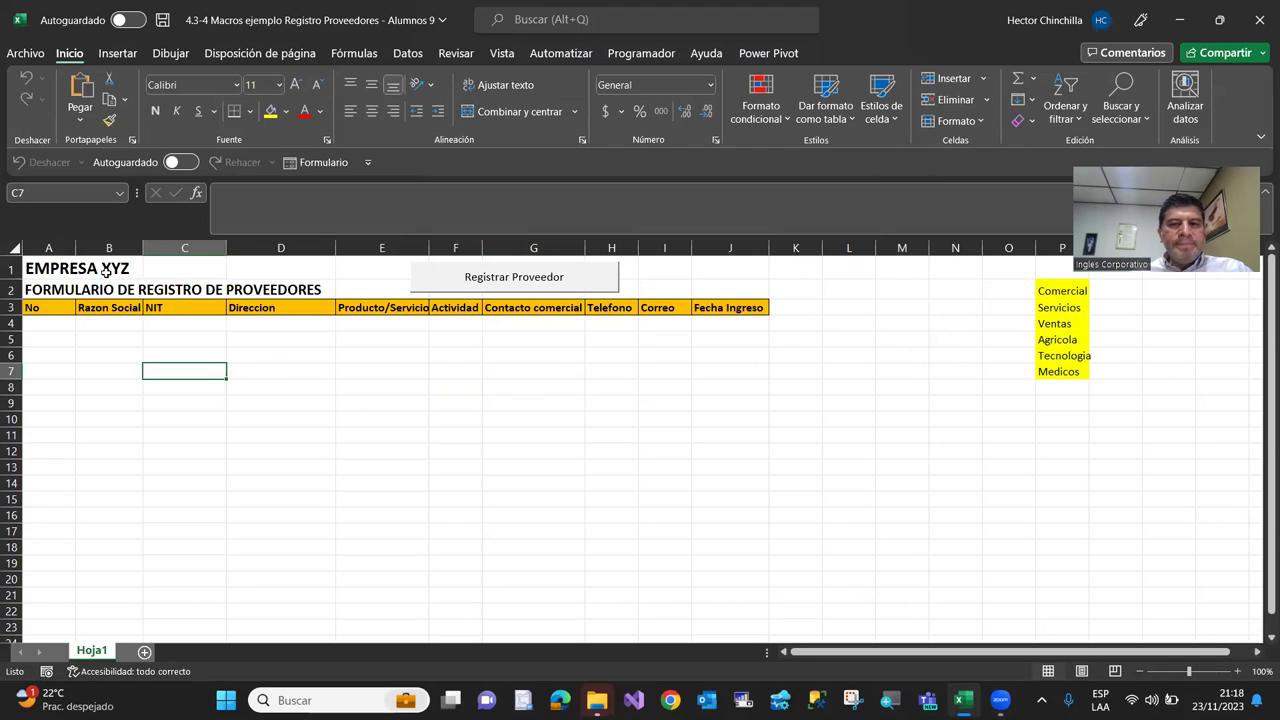
left_click(110, 354)
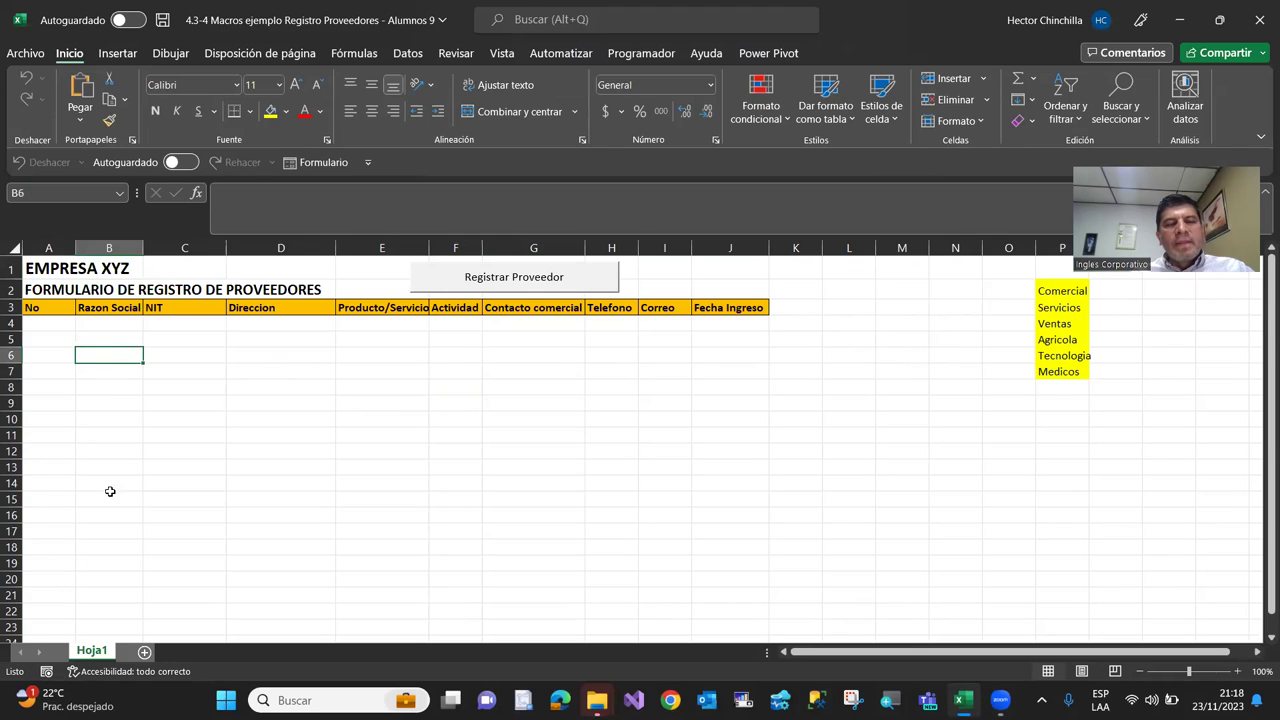
left_click(627, 58)
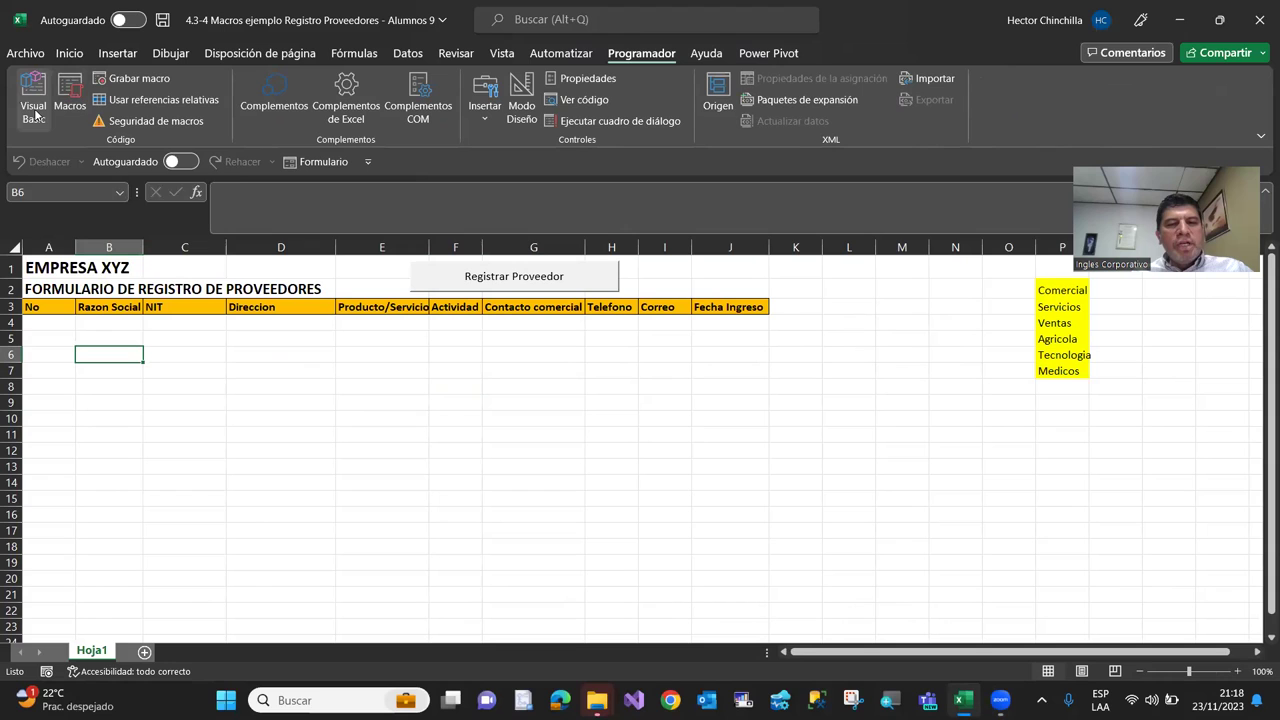
left_click(513, 278)
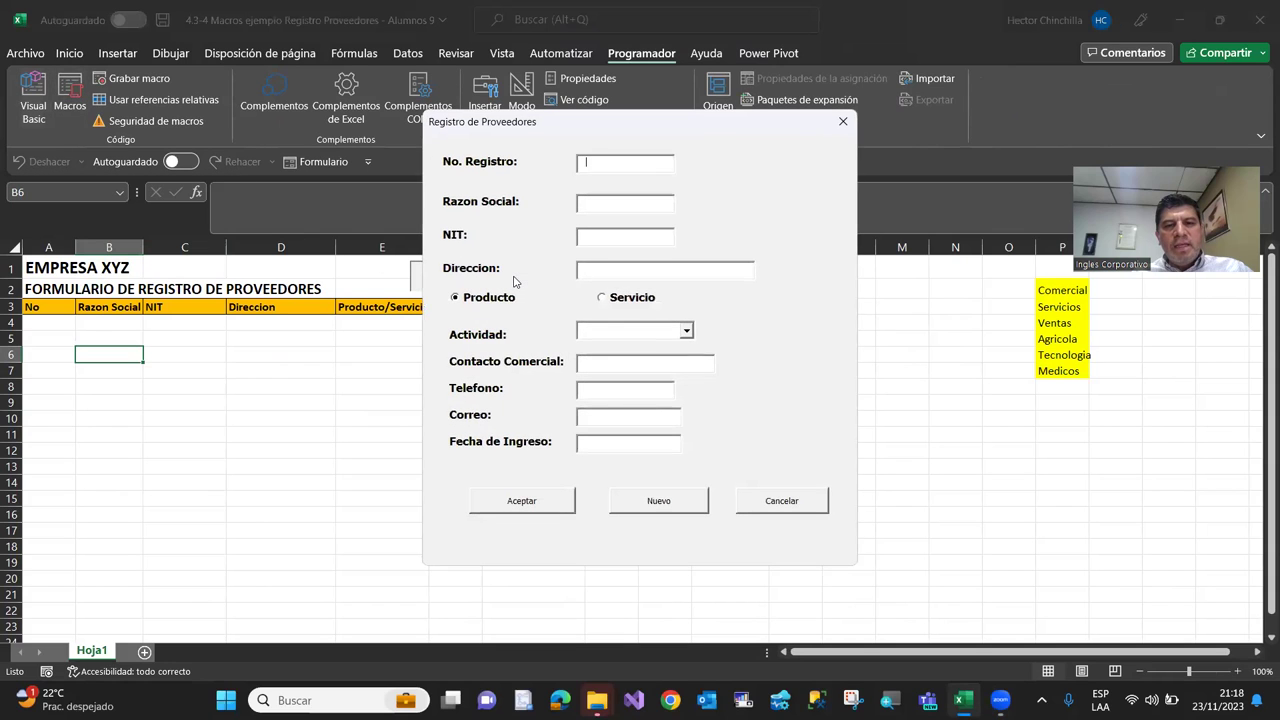
left_click_drag(590, 123, 666, 123)
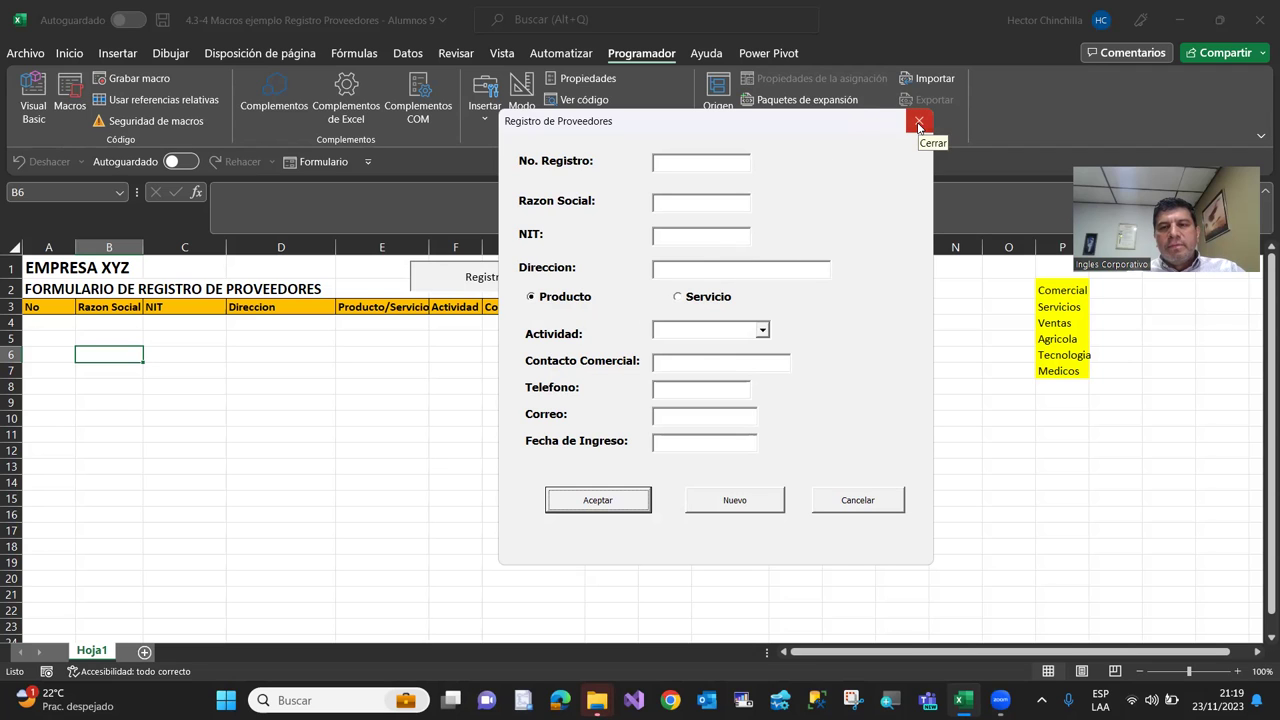
left_click(918, 124)
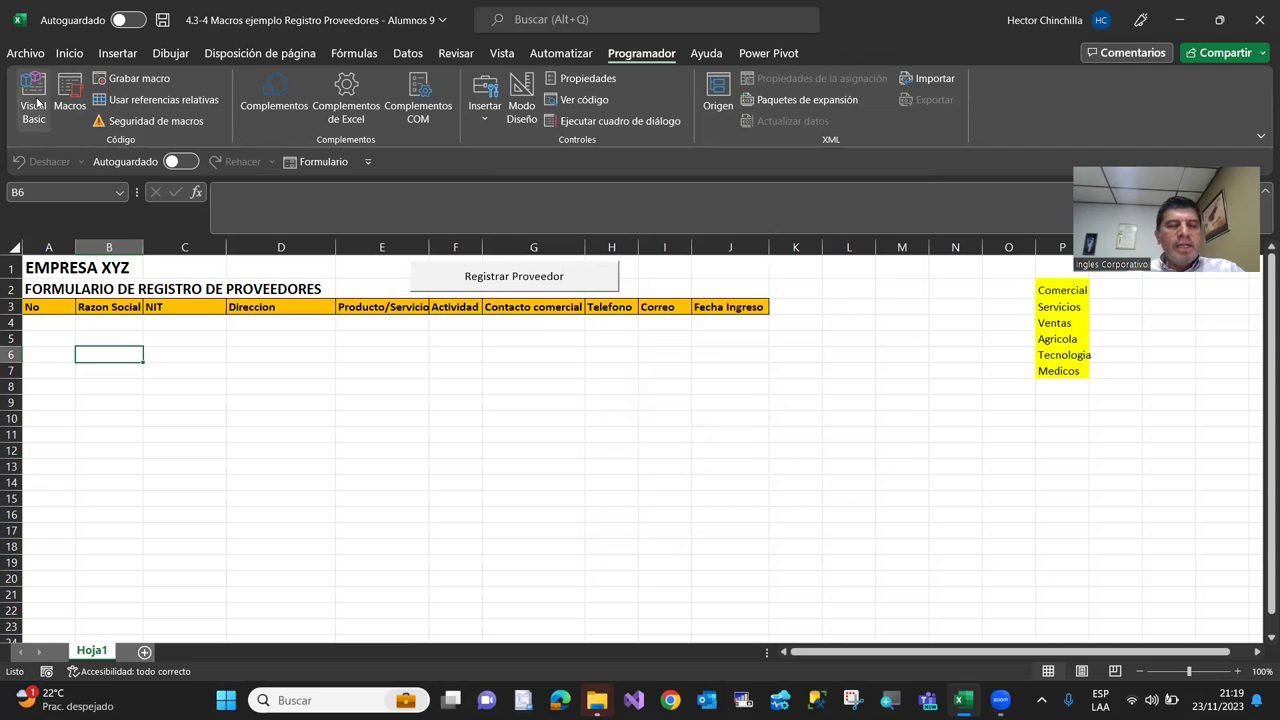
- Select cell L1 in row 1 and begin typing a label there
left_click(528, 356)
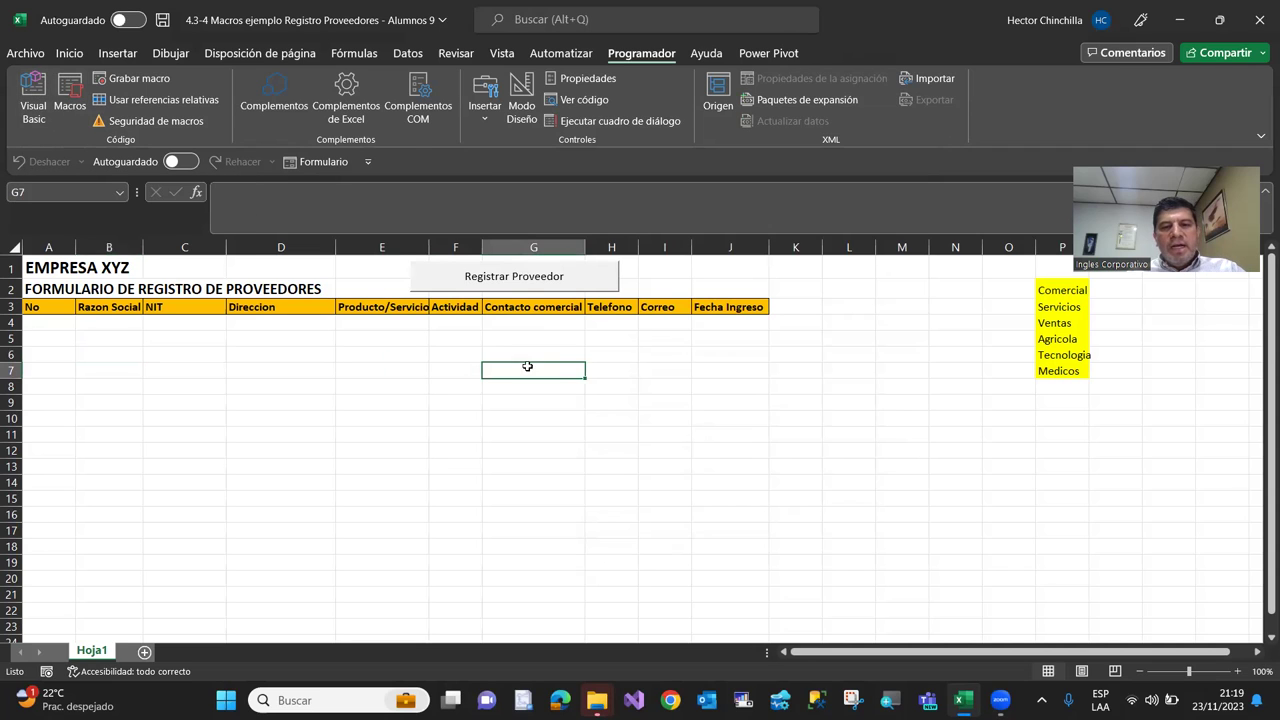
left_click(620, 350)
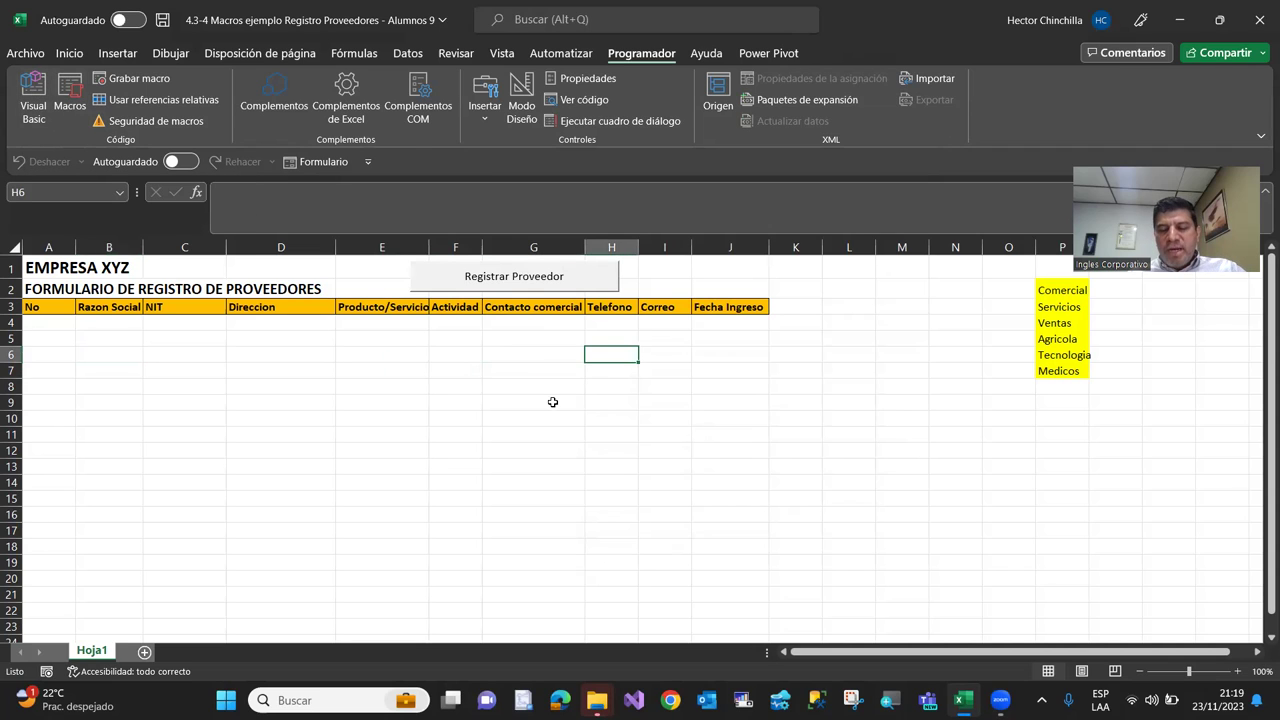
left_click(383, 270)
key("Right")
key("Right")
key("Right")
key("Right")
key("Right")
key("Right")
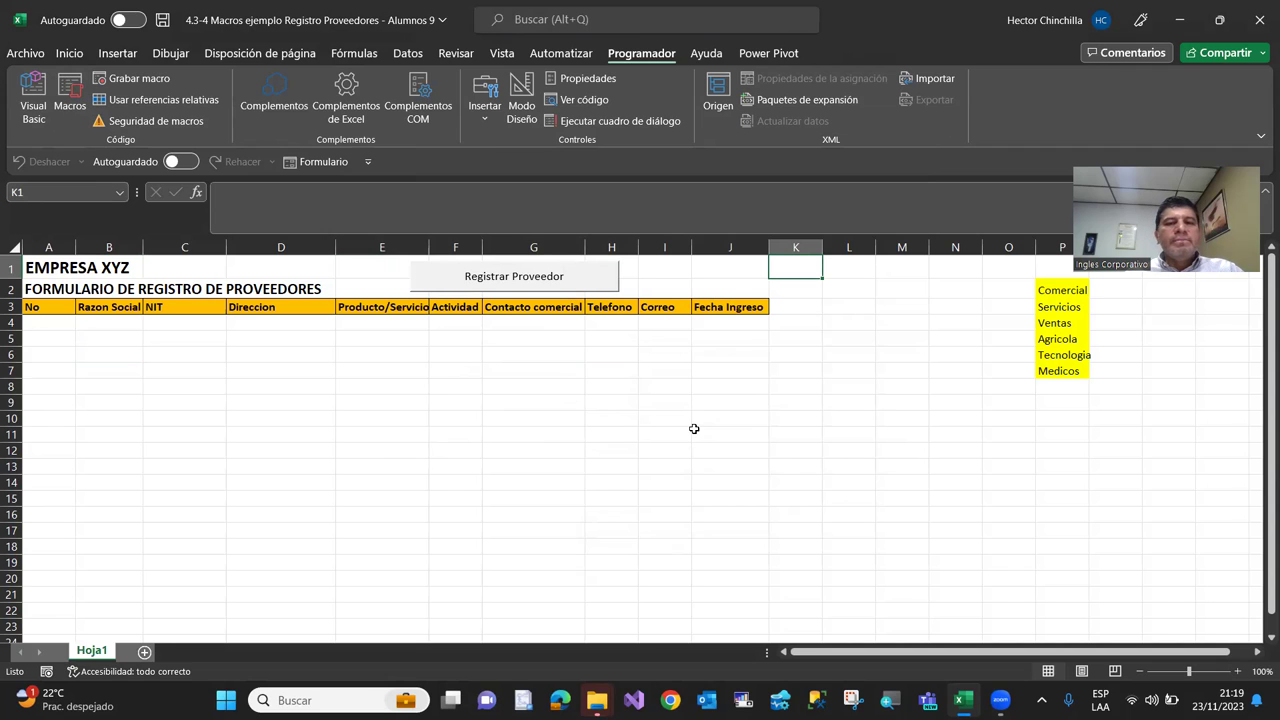
key("Right")
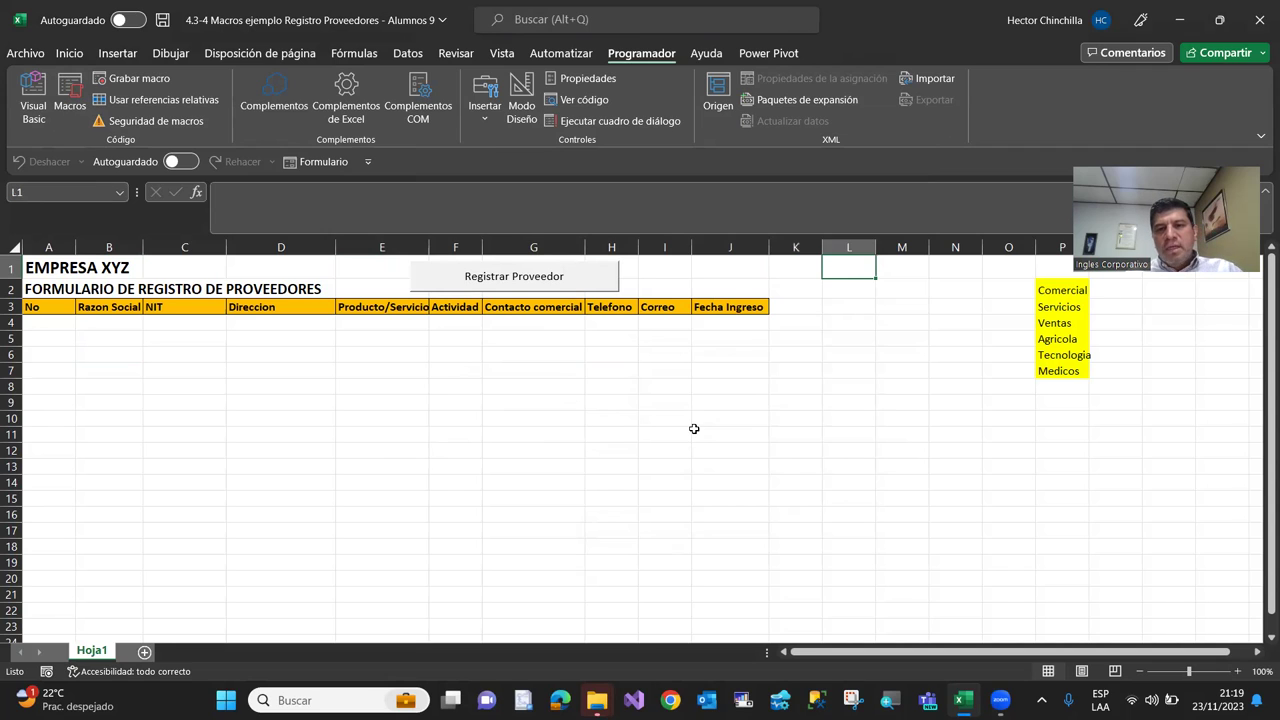
key("Left")
key("Right")
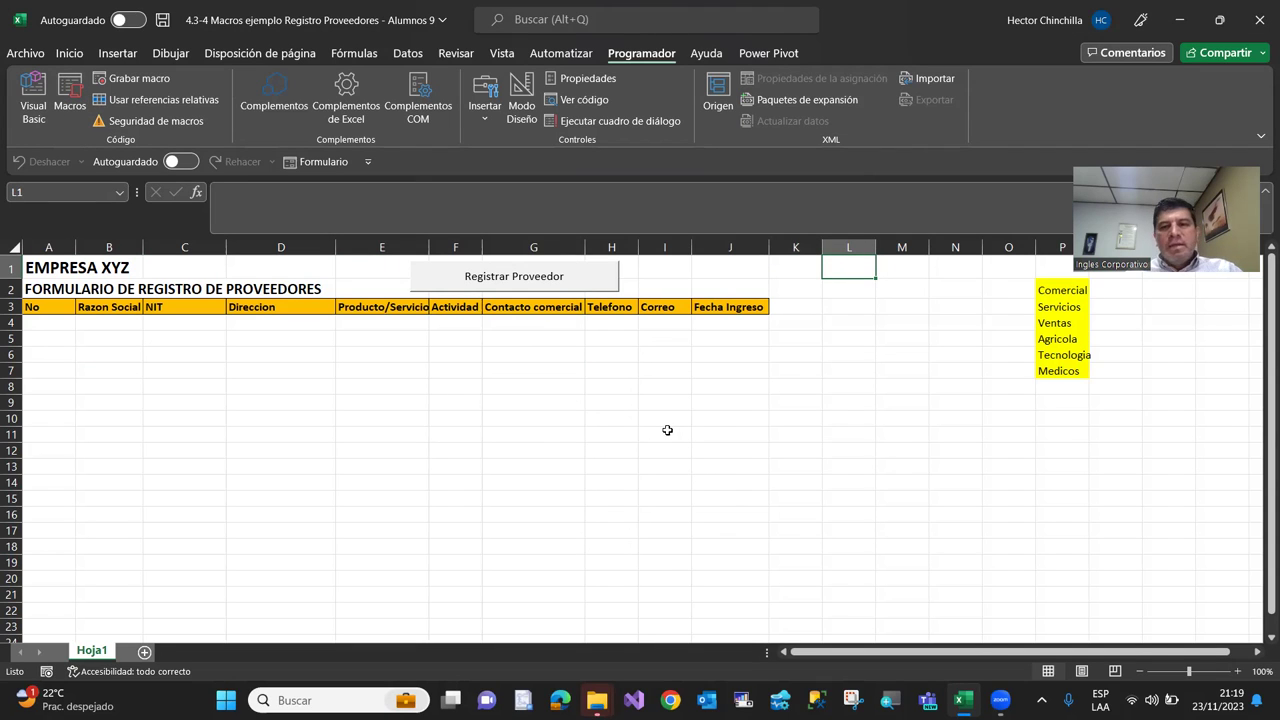
type("Flla")
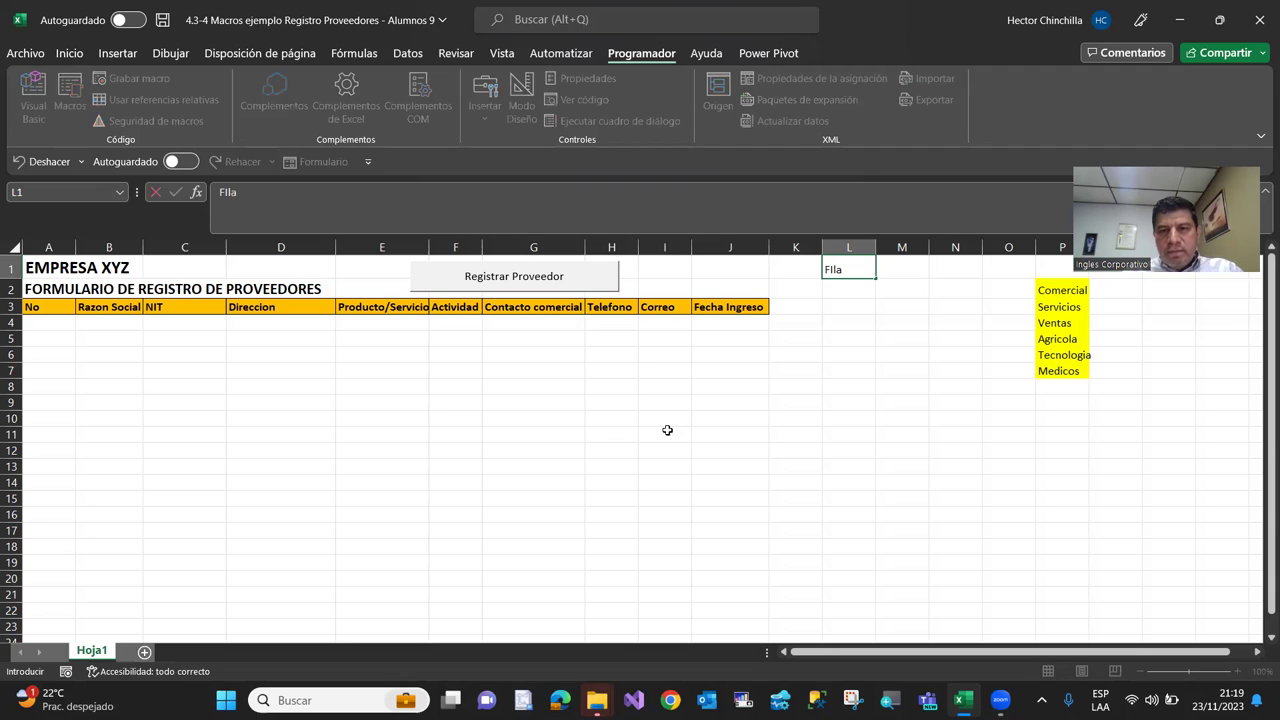
type("l")
- Enter the label FILA in L1 and confirm that M1 is named FILA in the Name Box
key("BackSpace")
key("BackSpace")
key("BackSpace")
type("FILA")
key("Return")
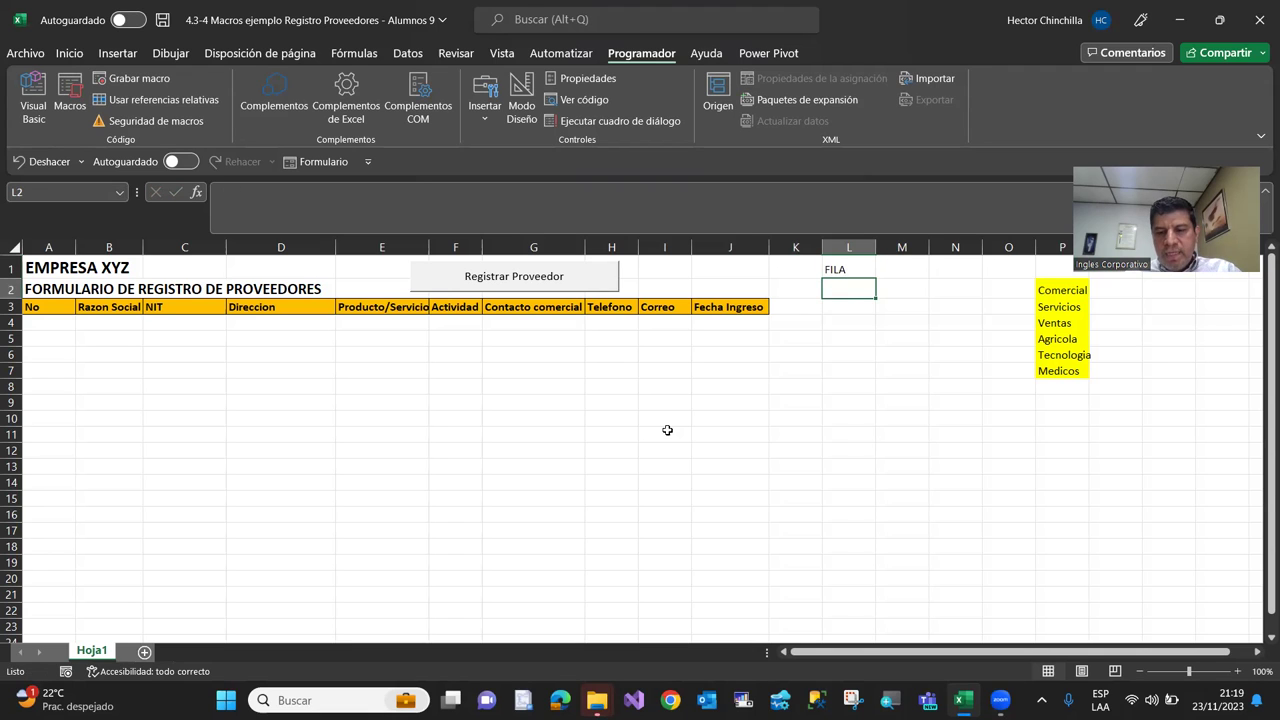
key("Up")
key("Right")
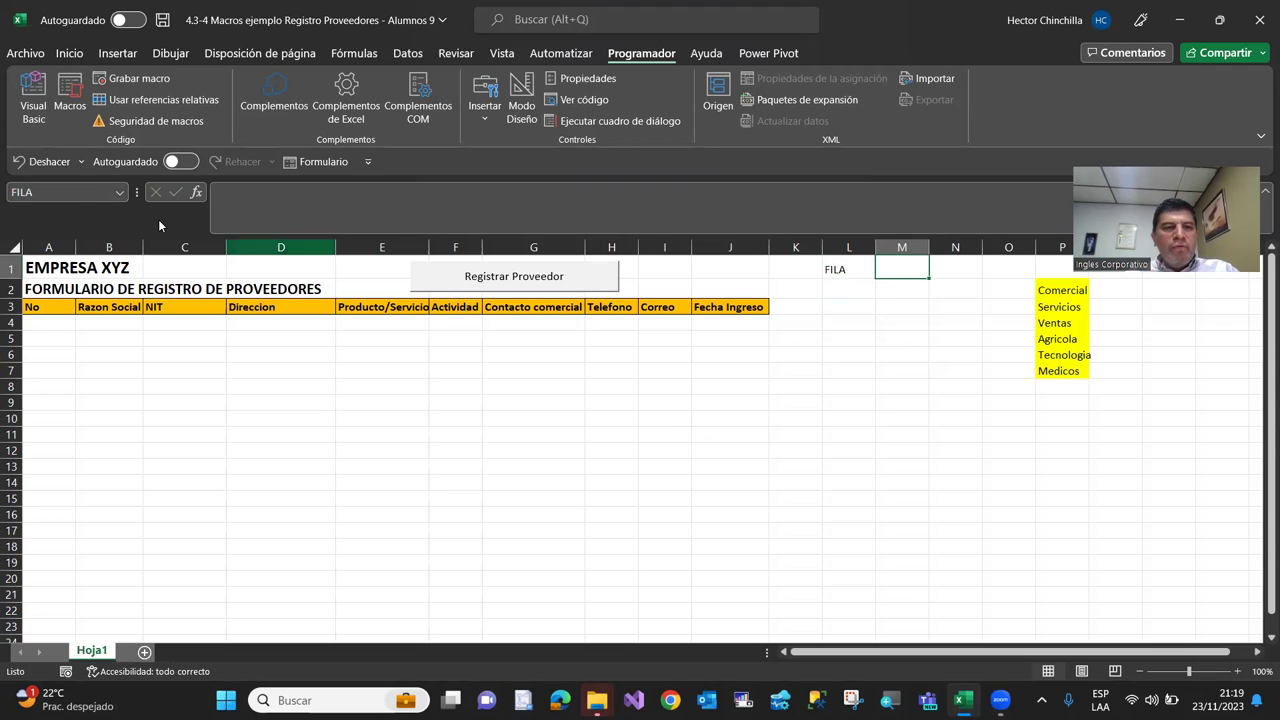
left_click(65, 192)
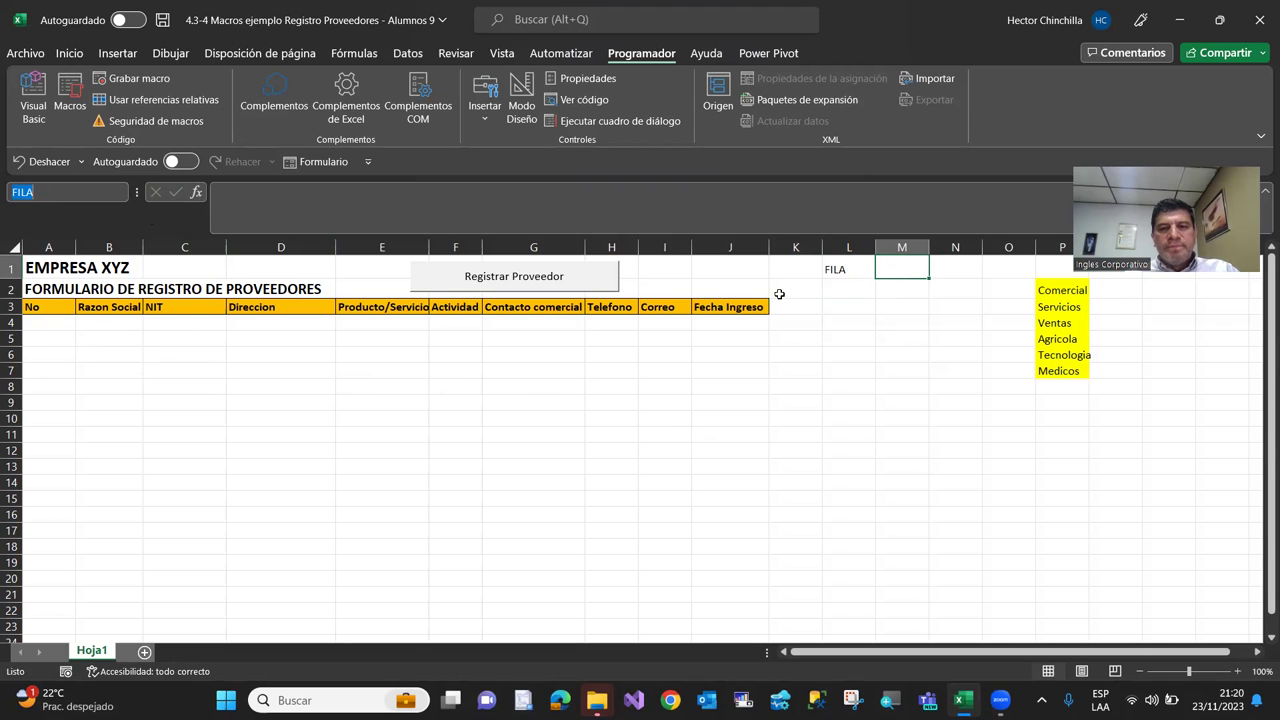
left_click(848, 272)
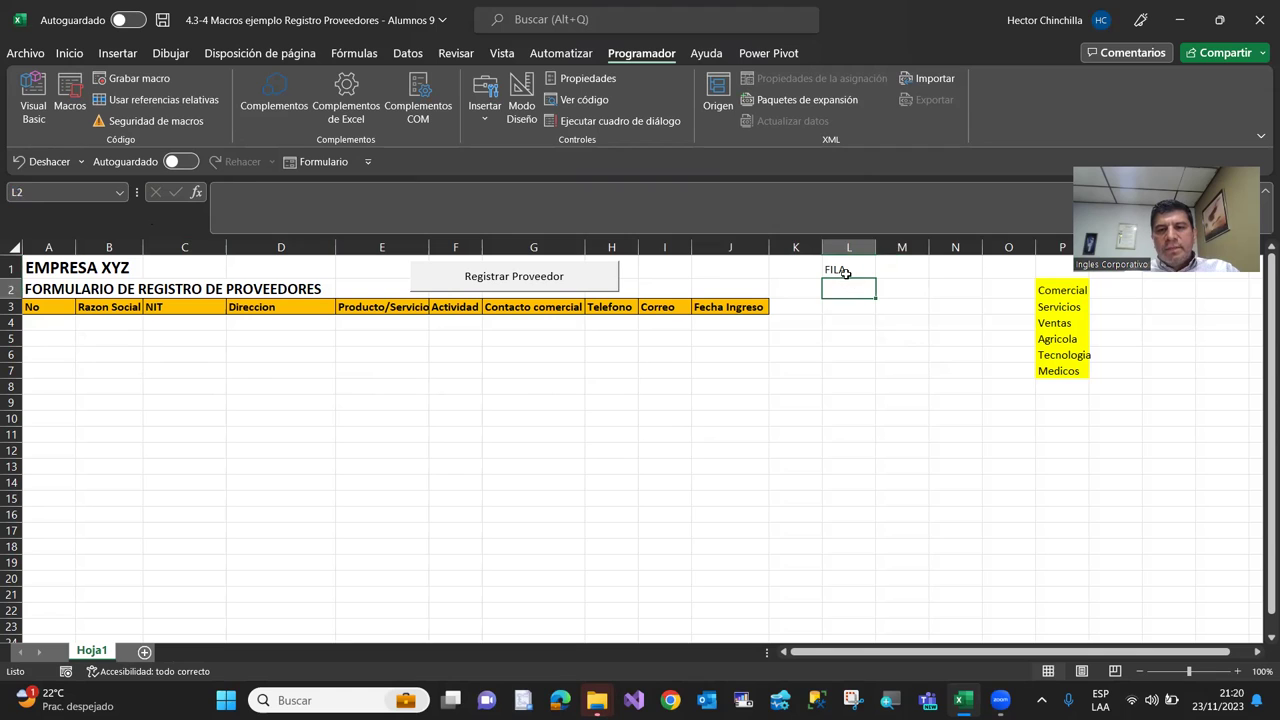
key("Right")
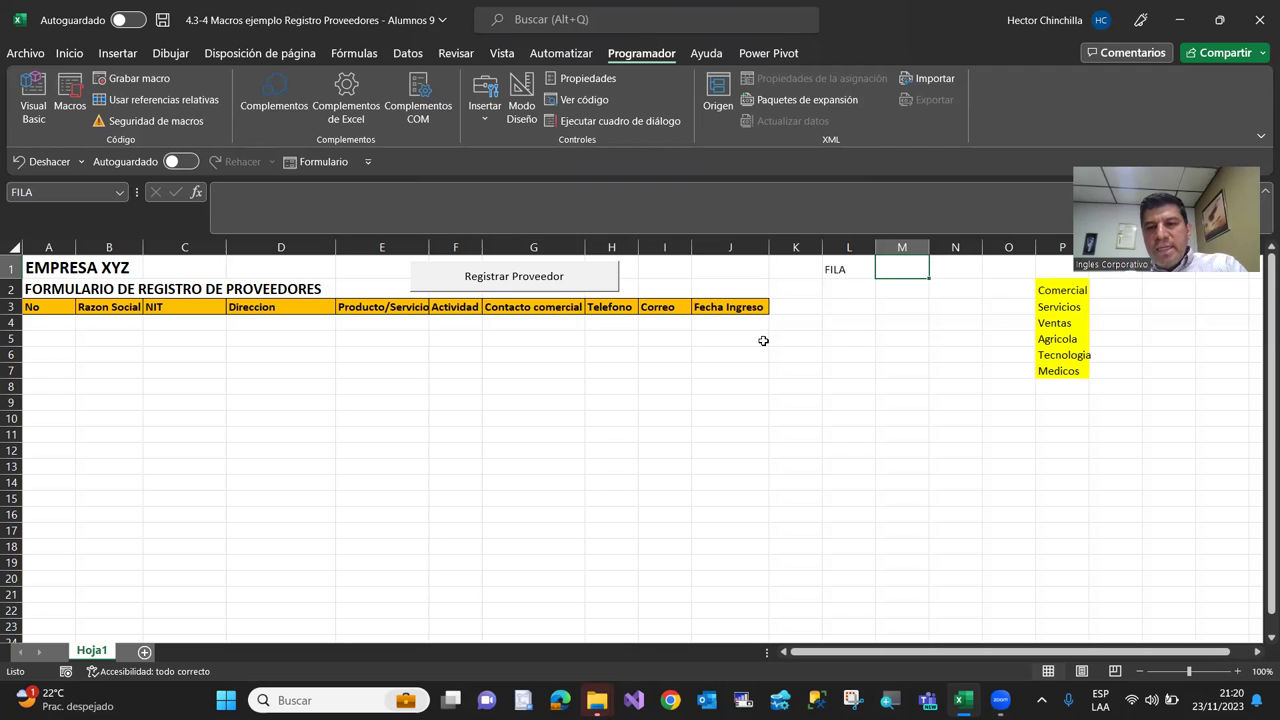
- Enter =CONTARA(A:A)+1 in cell M1 so it shows 4, the next free row
type("=")
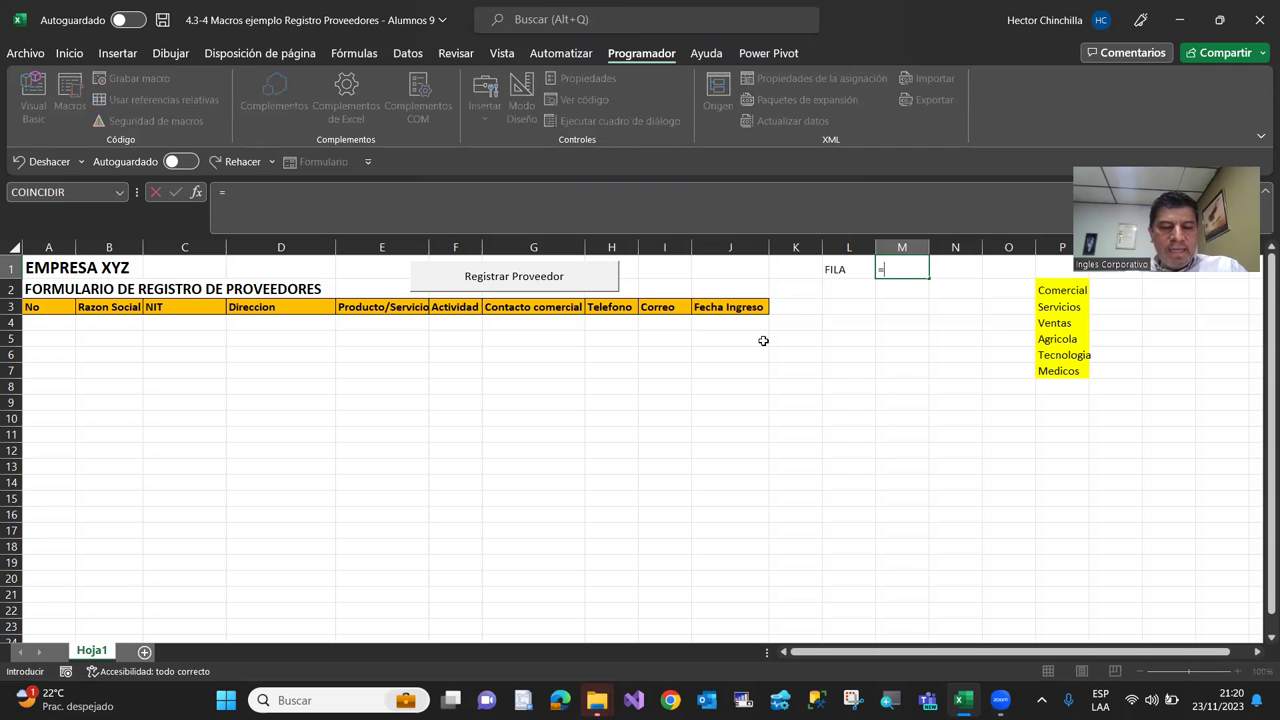
type("CONE")
key("BackSpace")
type("TAT")
key("BackSpace")
type("RA")
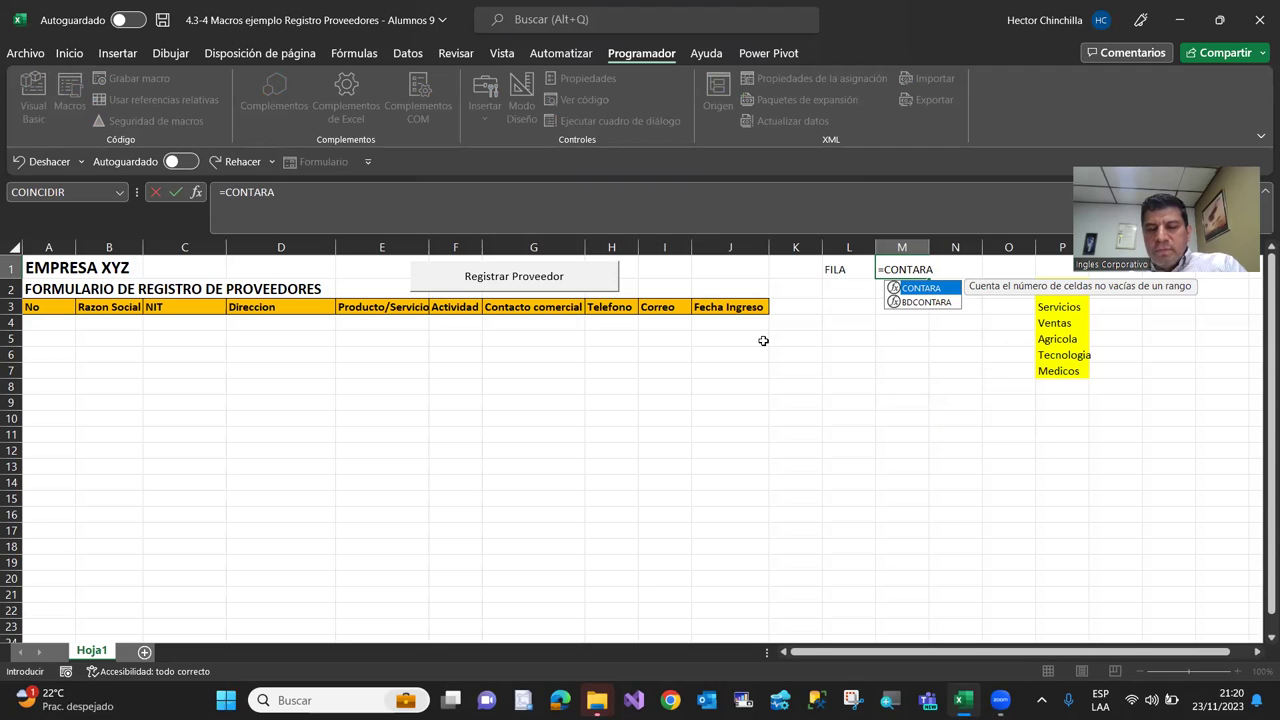
type("(")
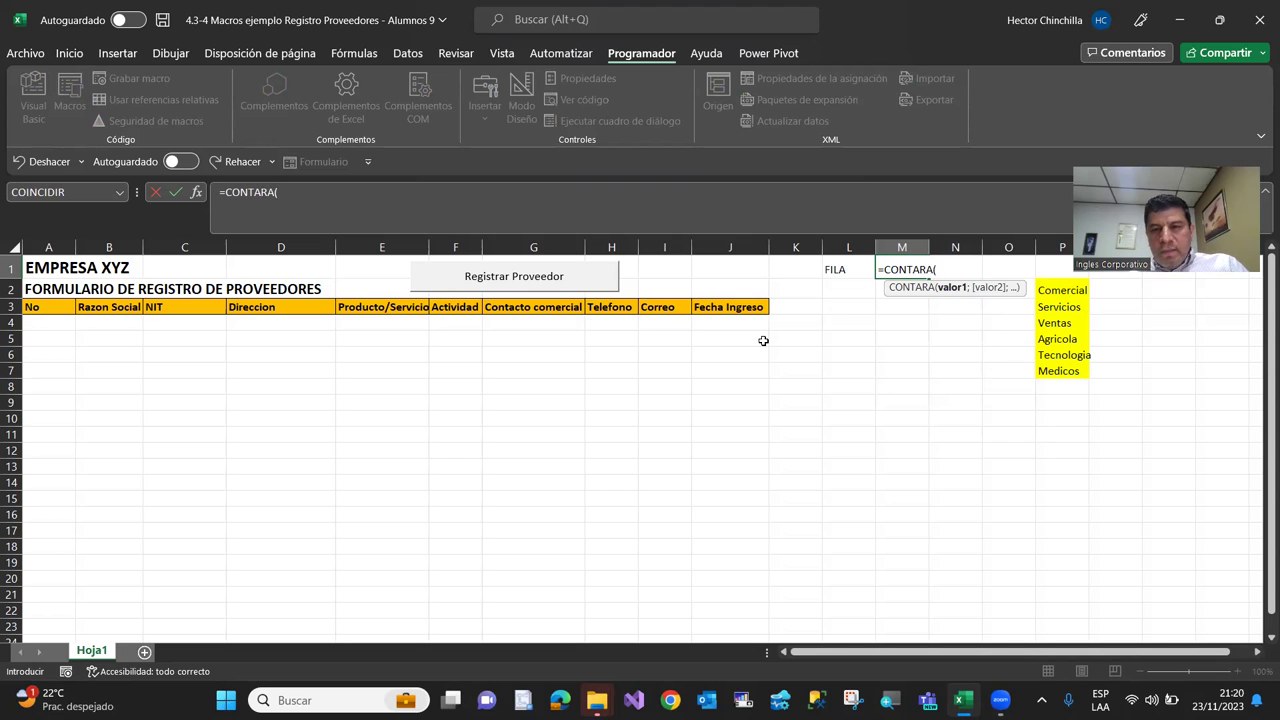
type("A")
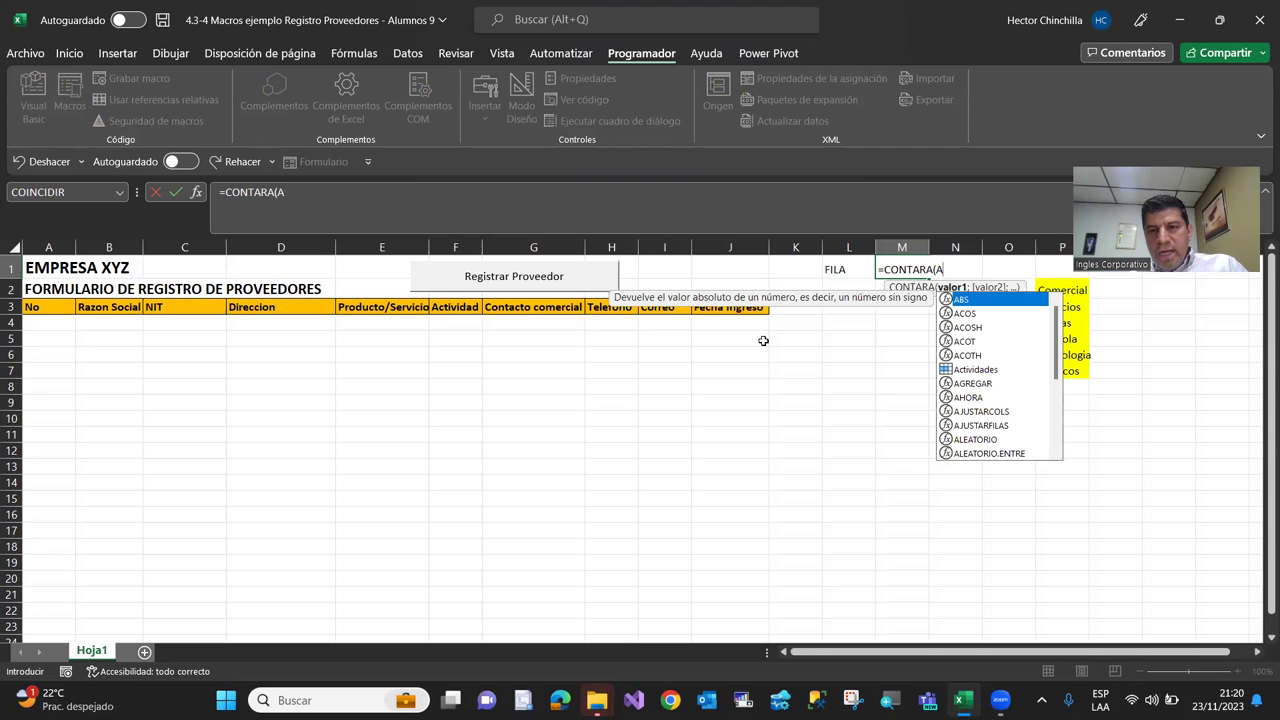
type(":A")
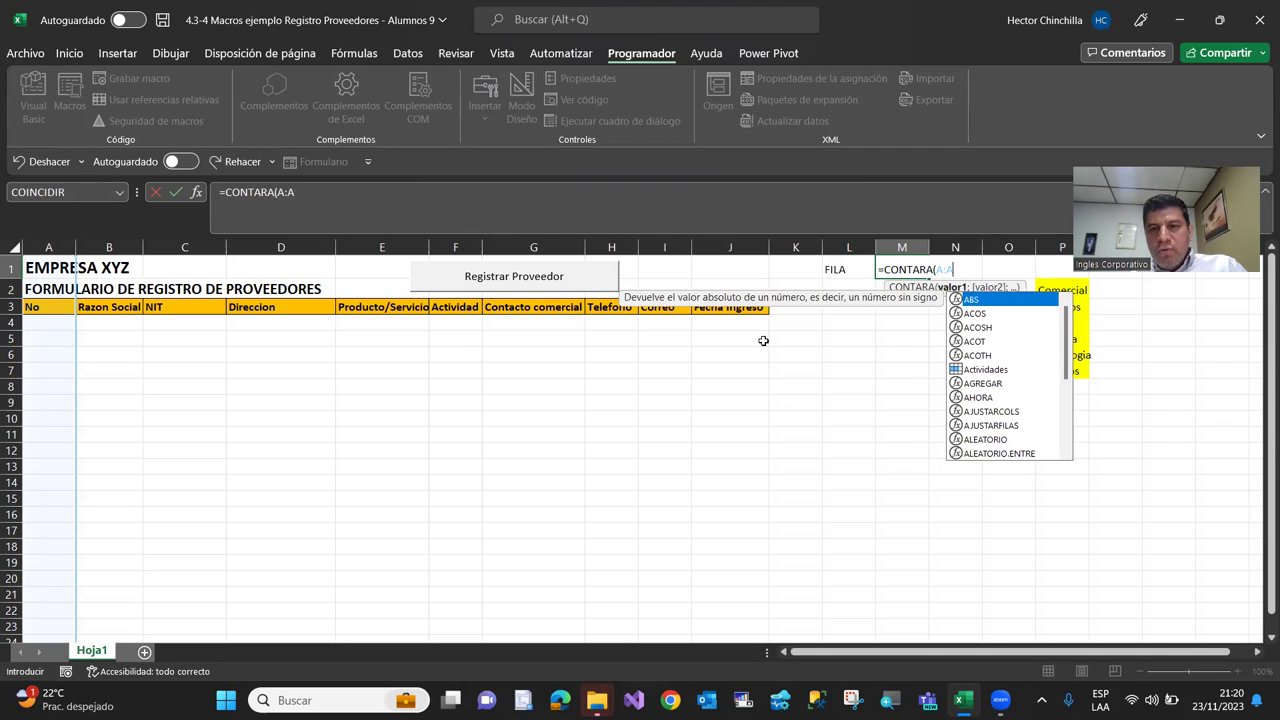
type(")")
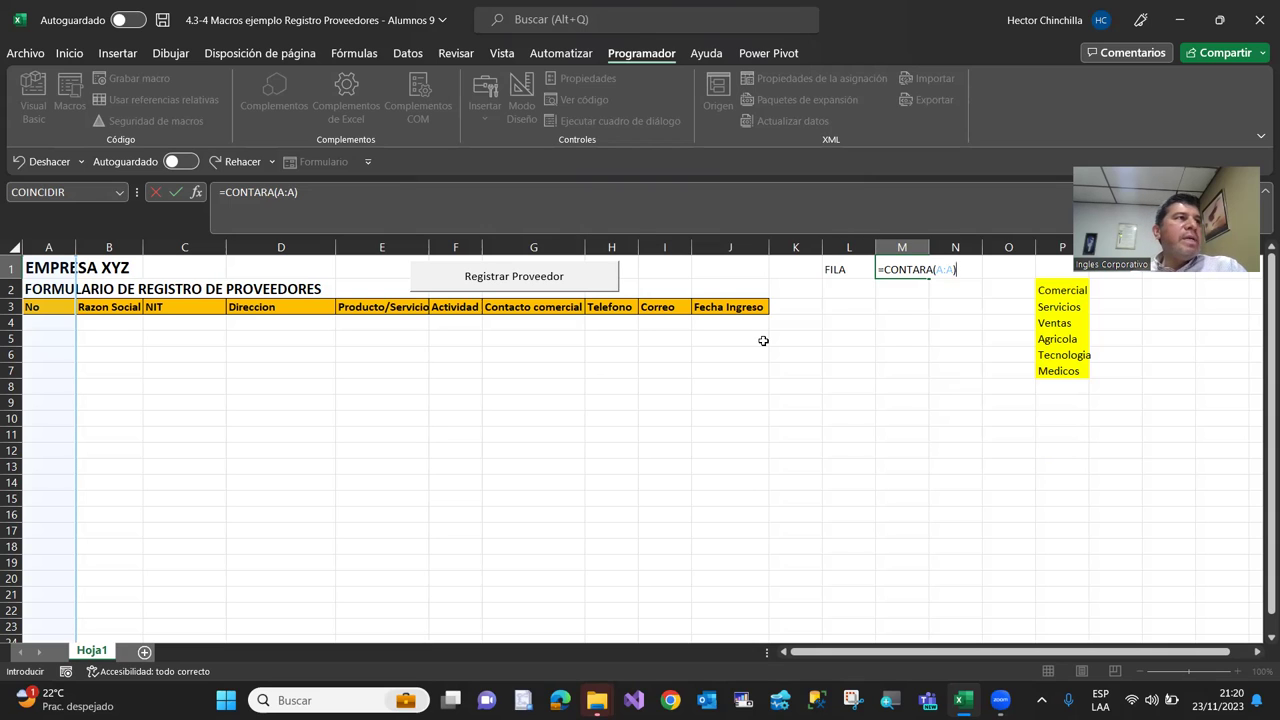
type("+1")
key("Return")
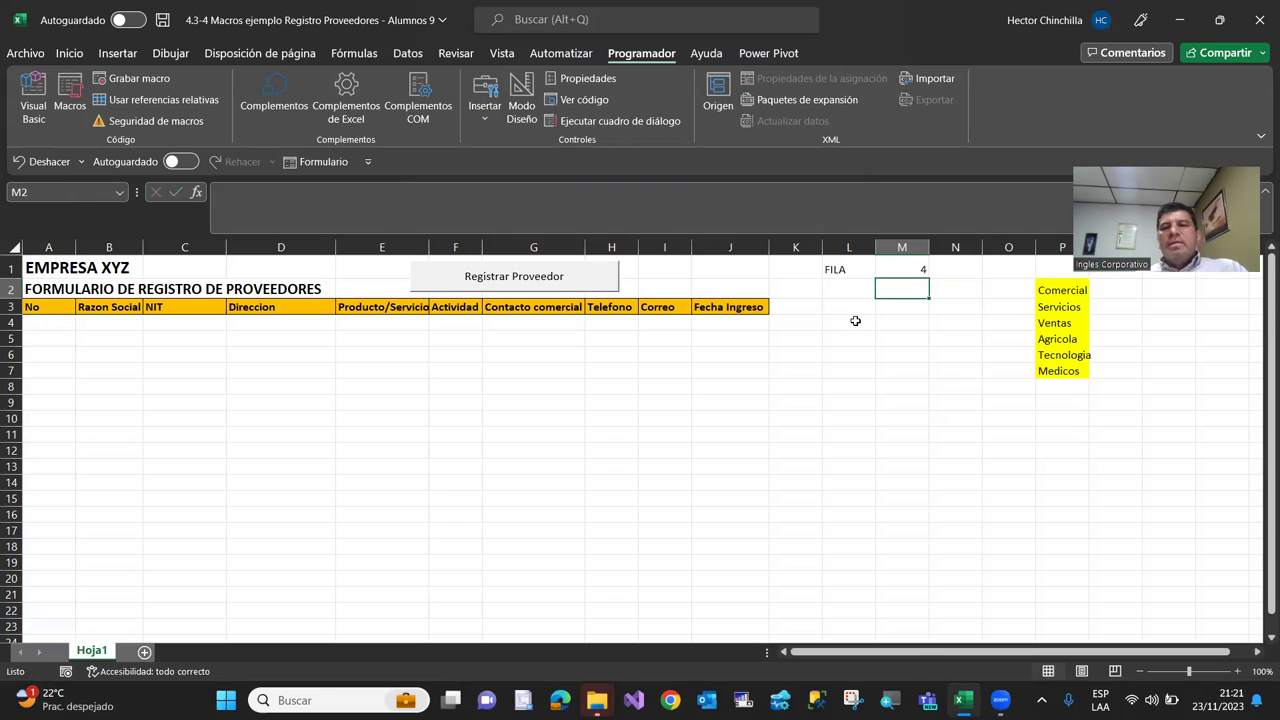
key("Left")
key("Up")
key("Right")
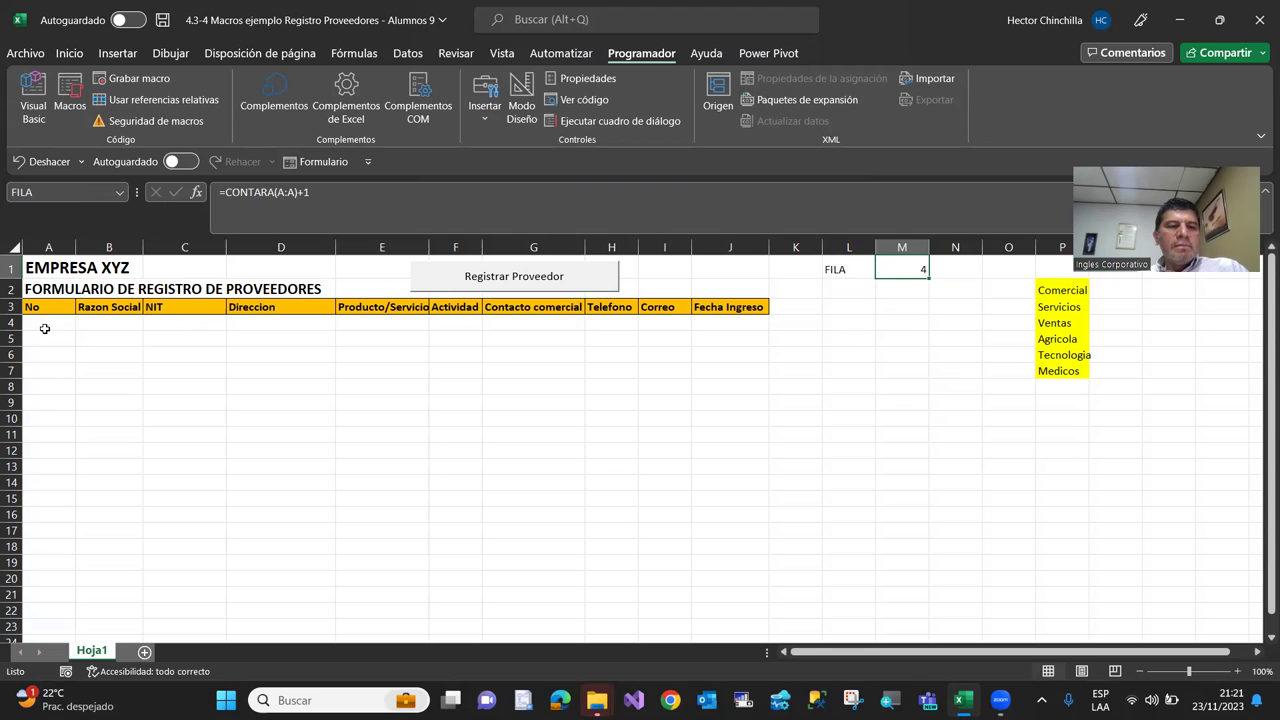
- Check the contents of column A from A4 up to the EMPRESA XYZ title cell
left_click(46, 327)
key("Down")
key("Down")
key("Up")
key("Up")
key("Down")
key("Down")
key("Down")
key("Down")
key("Up")
key("Up")
key("Up")
key("Up")
key("Down")
key("Down")
key("Down")
key("Down")
key("Up")
key("Up")
key("Up")
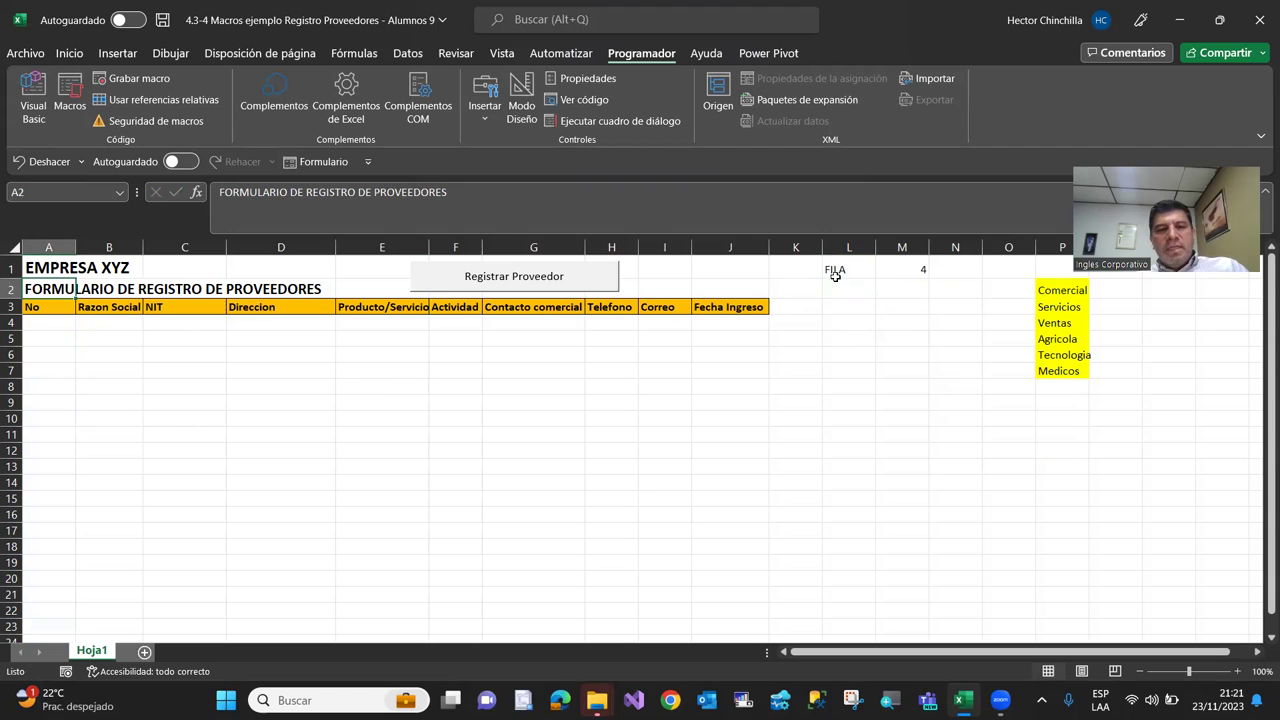
left_click(42, 326)
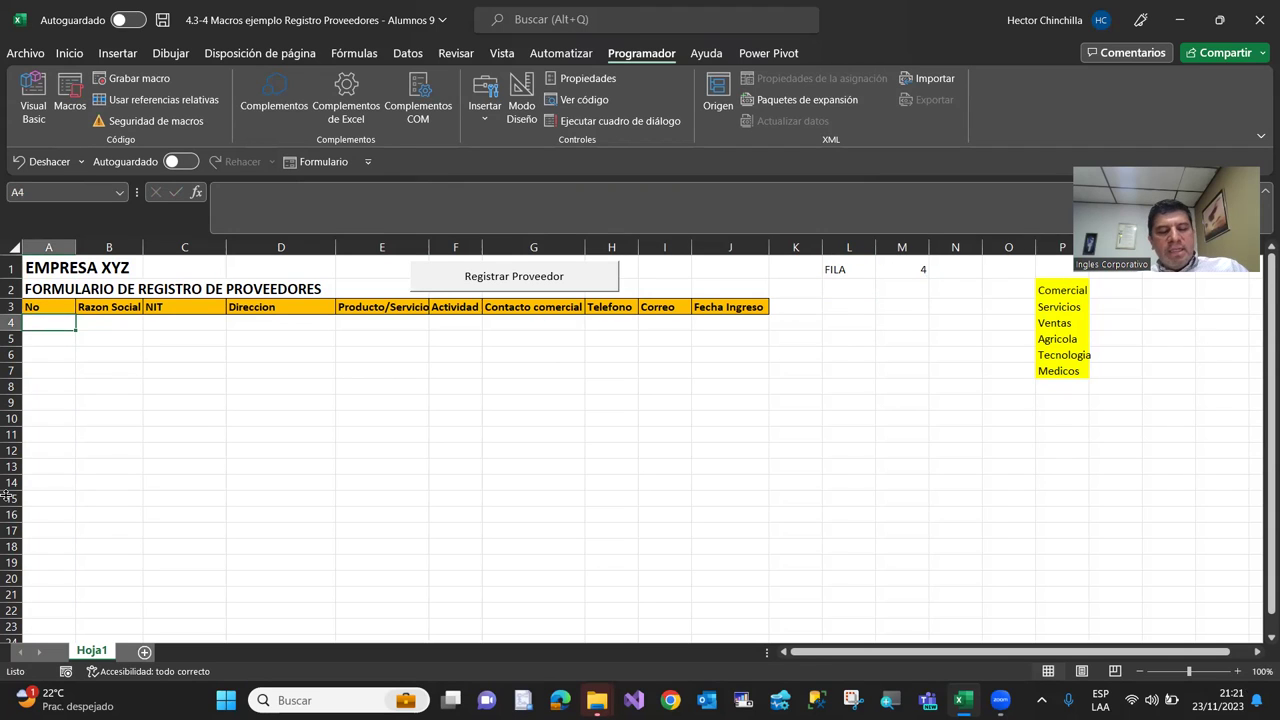
type("sdssds")
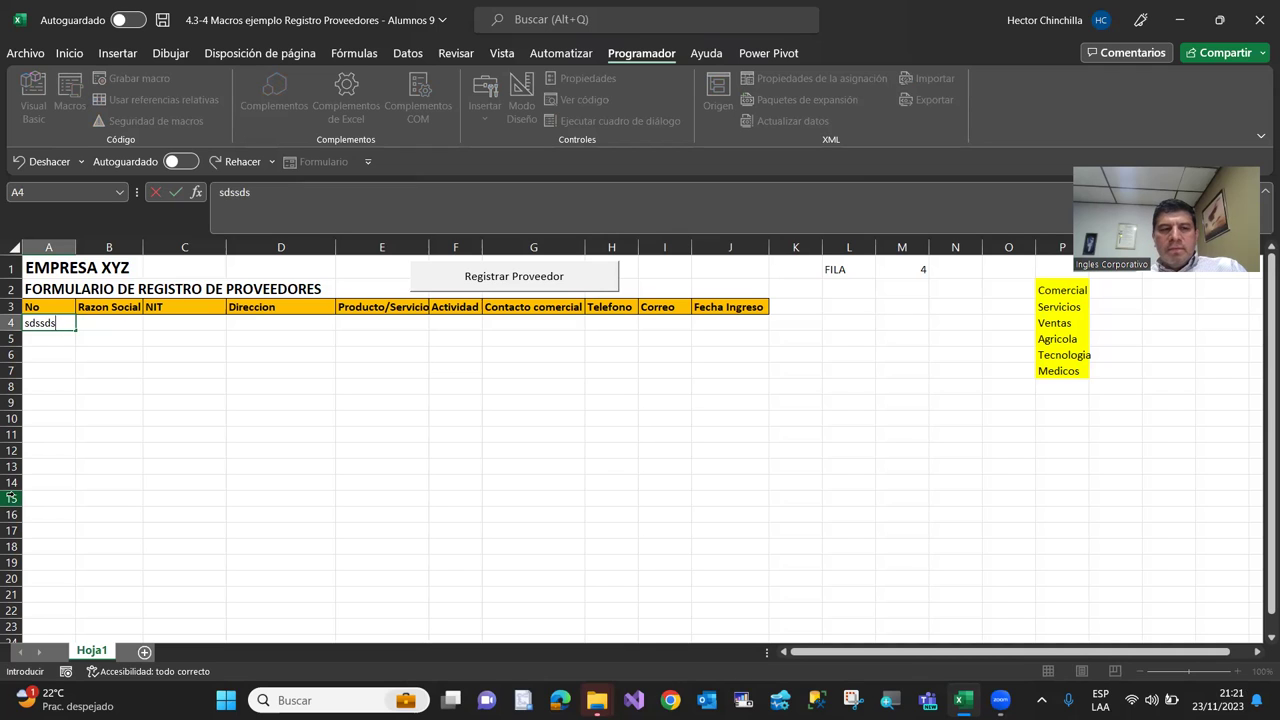
key("Return")
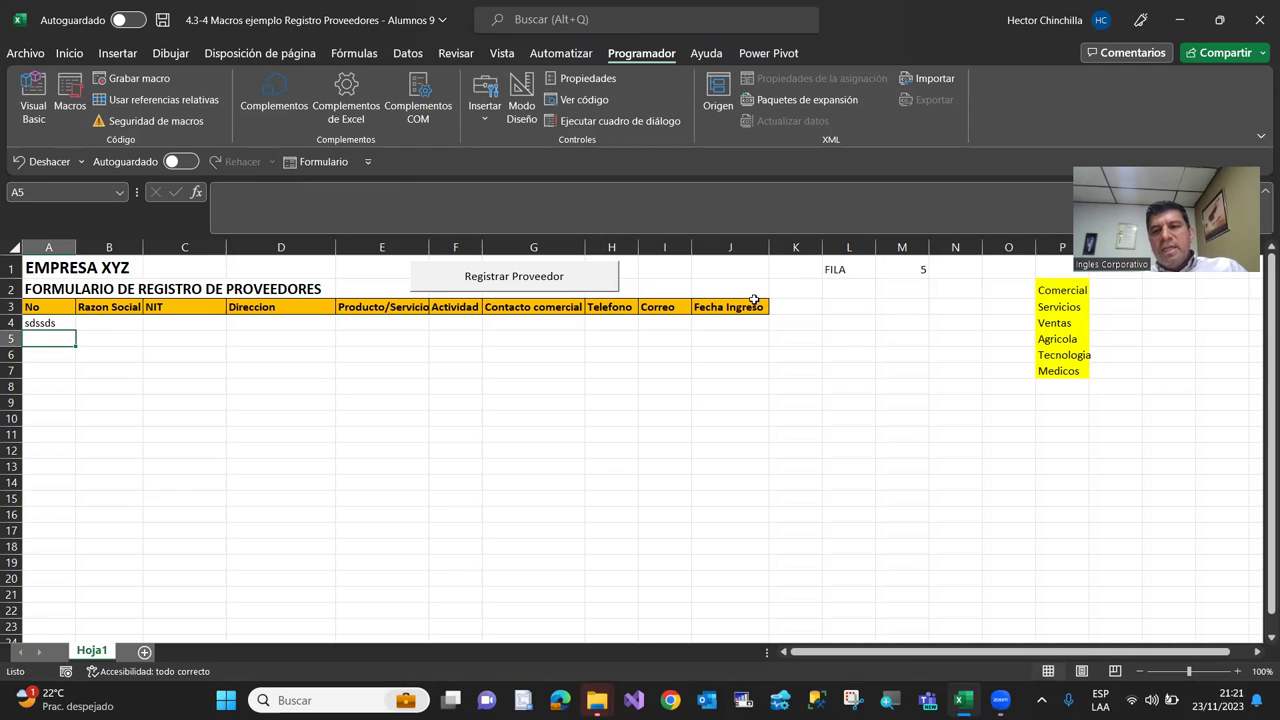
left_click(903, 267)
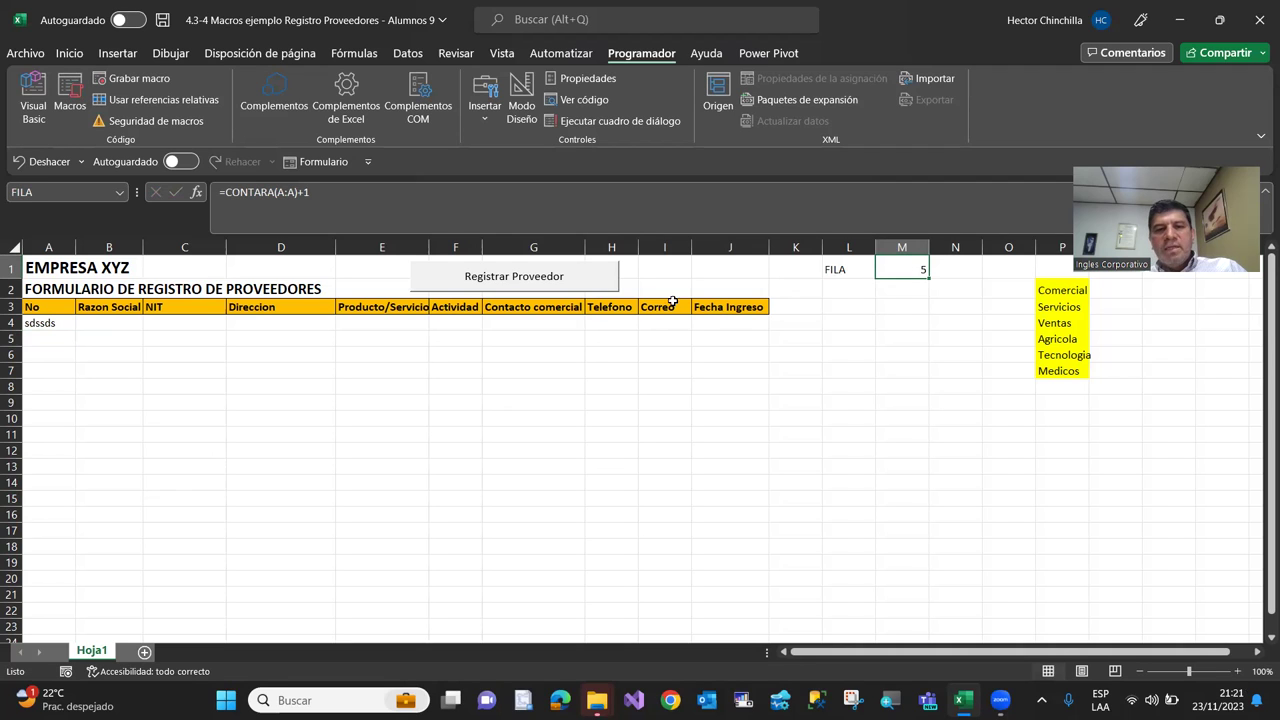
left_click(62, 337)
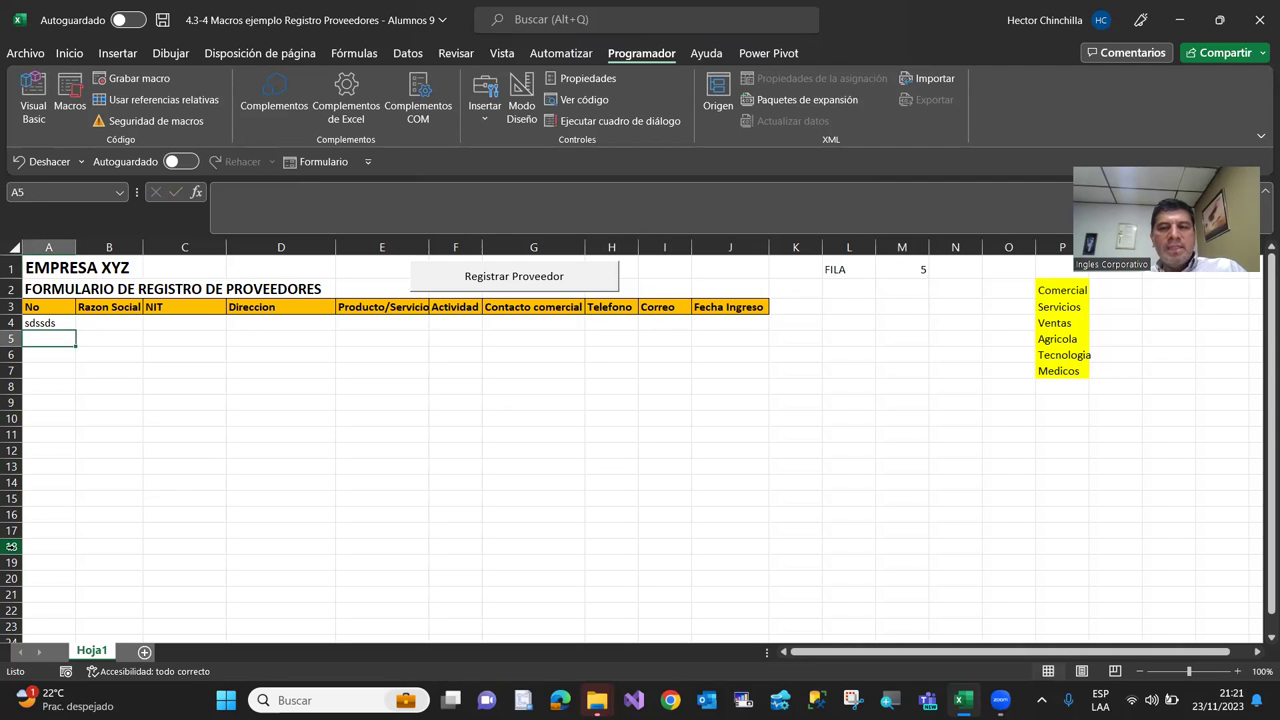
type("sfsfsds")
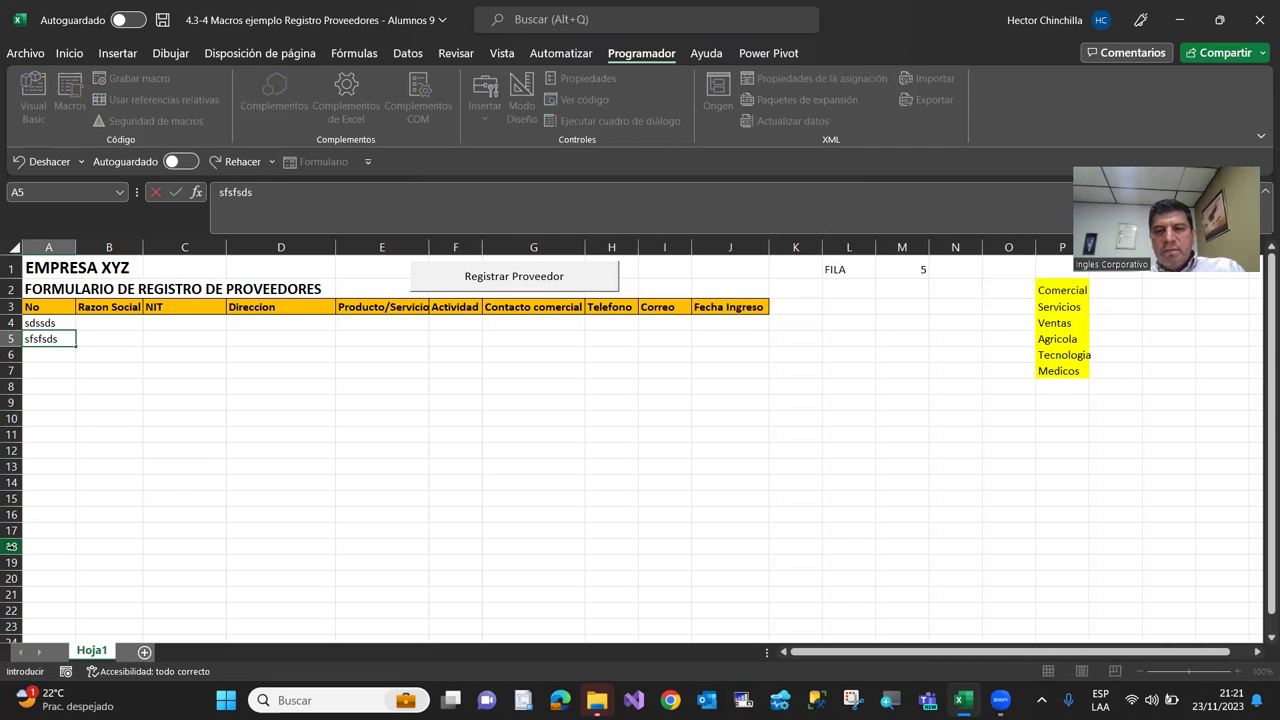
key("Return")
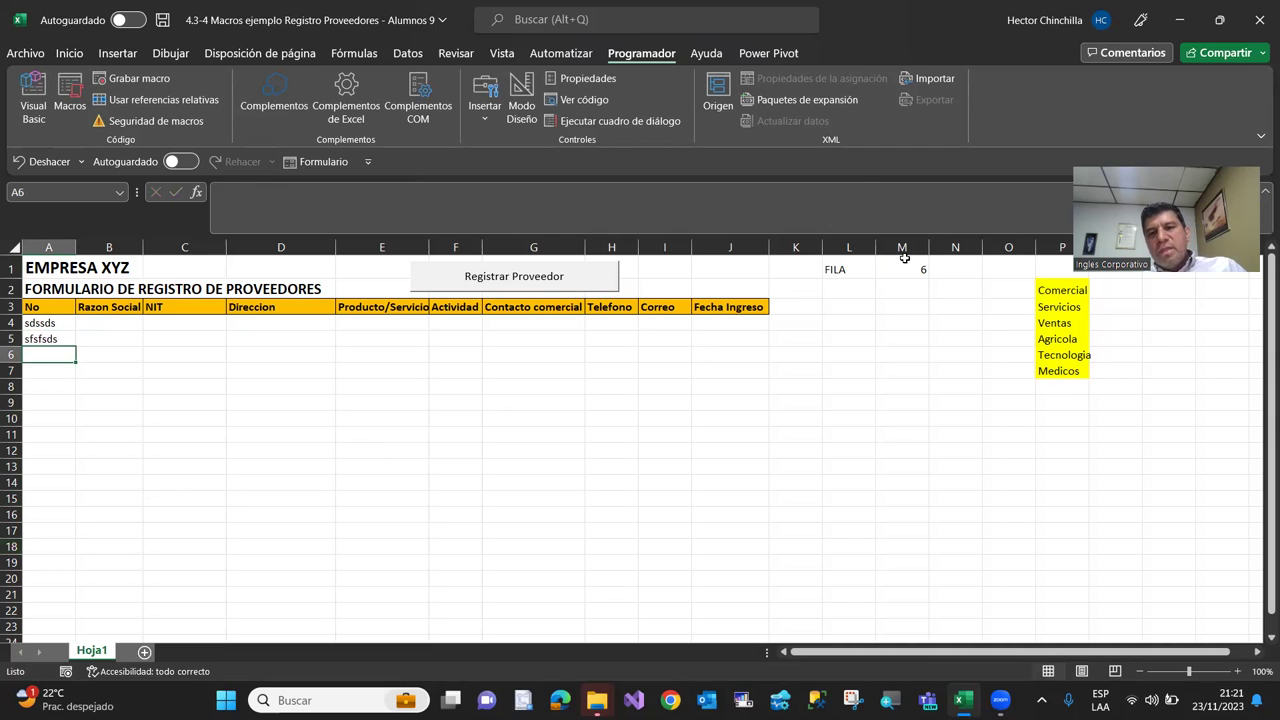
left_click(904, 264)
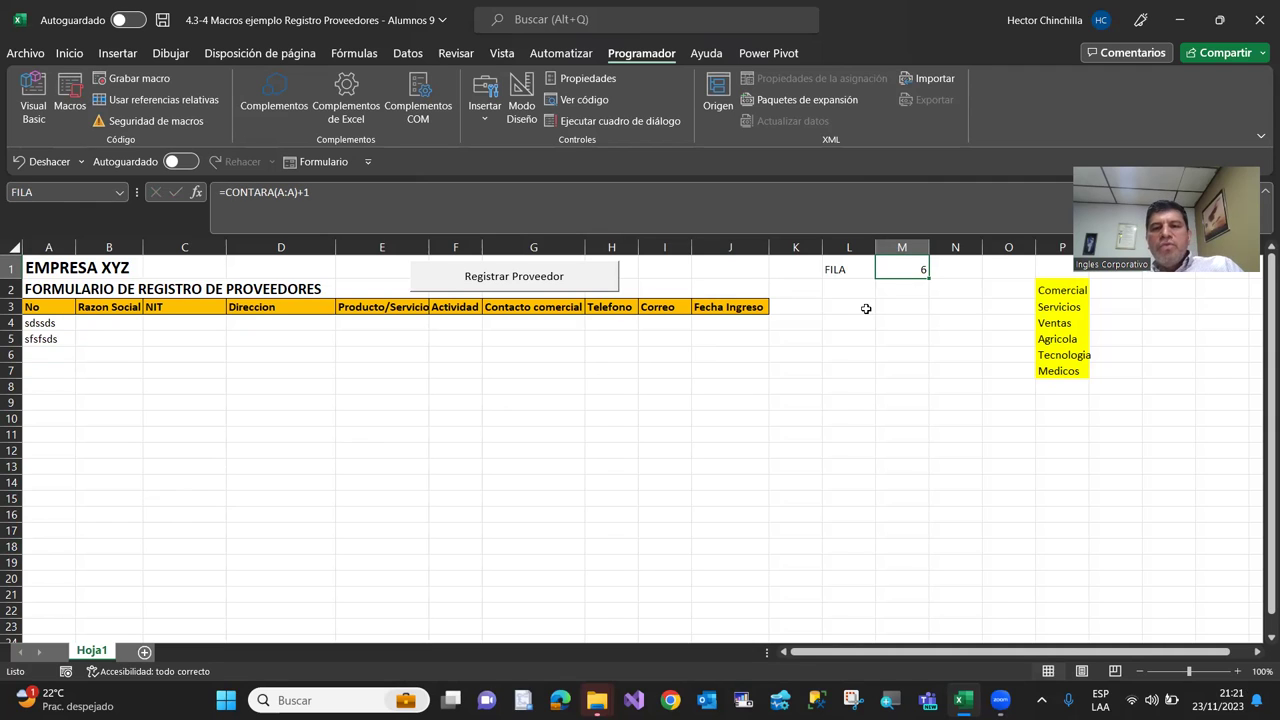
left_click(45, 340)
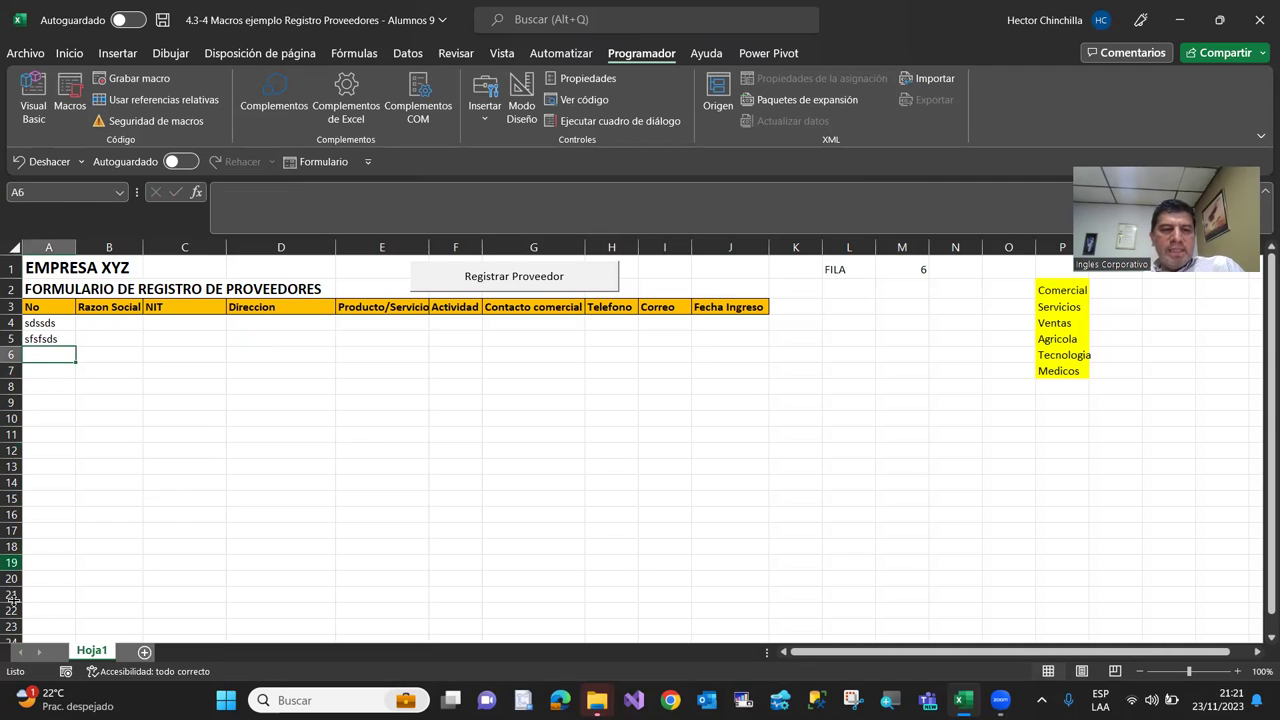
left_click_drag(45, 340, 45, 323)
key("Delete")
left_click(94, 459)
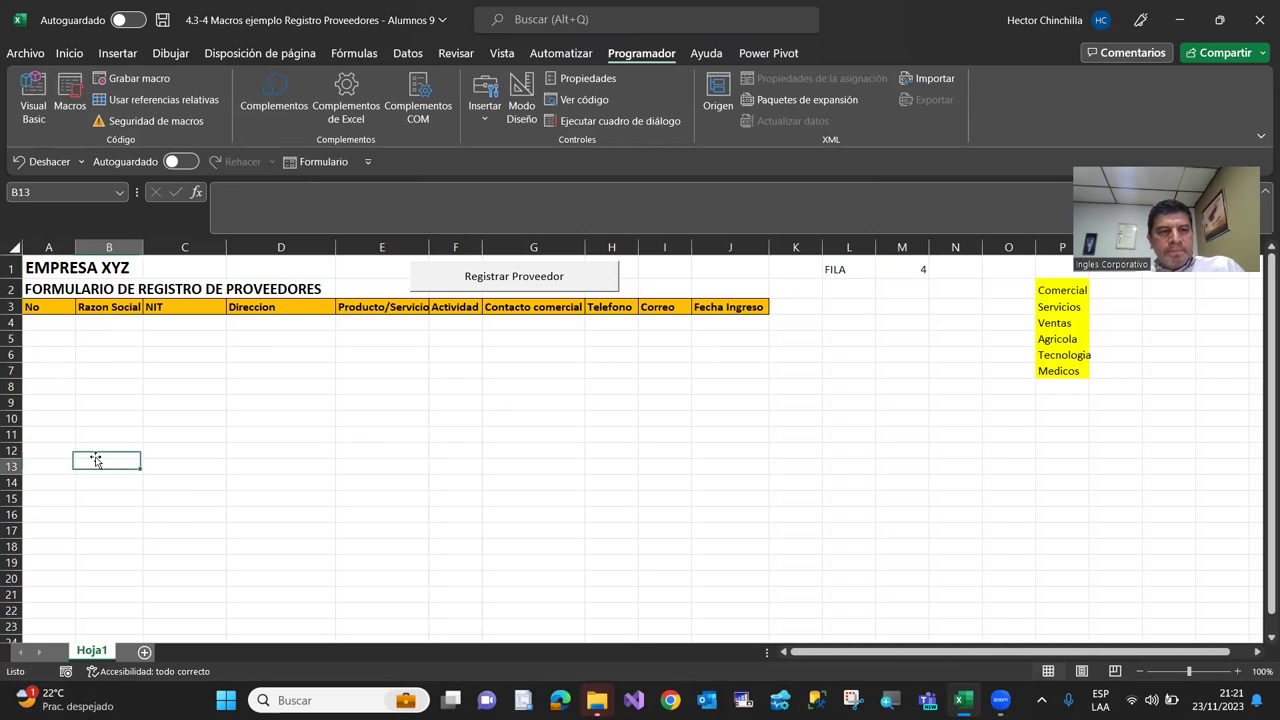
left_click(55, 323)
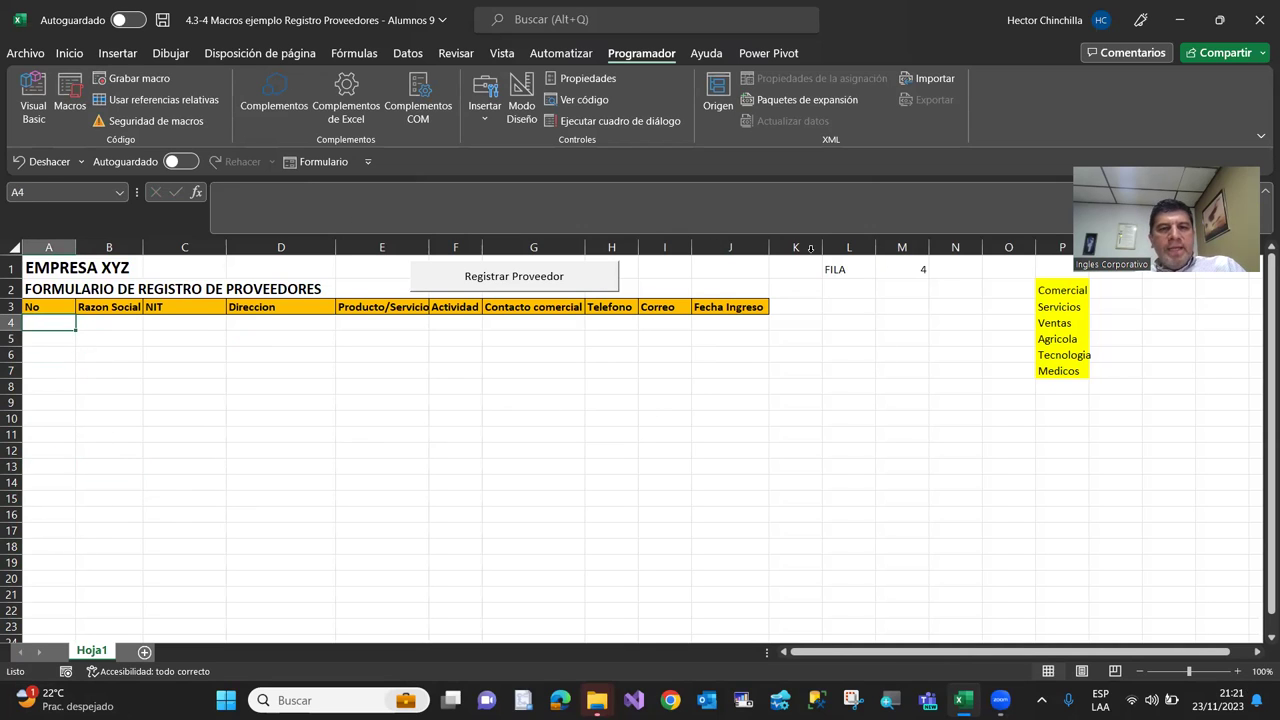
- Create an empty cmdAceptar_Click procedure from UserForm1's Aceptar button, then return to Excel
left_click(33, 100)
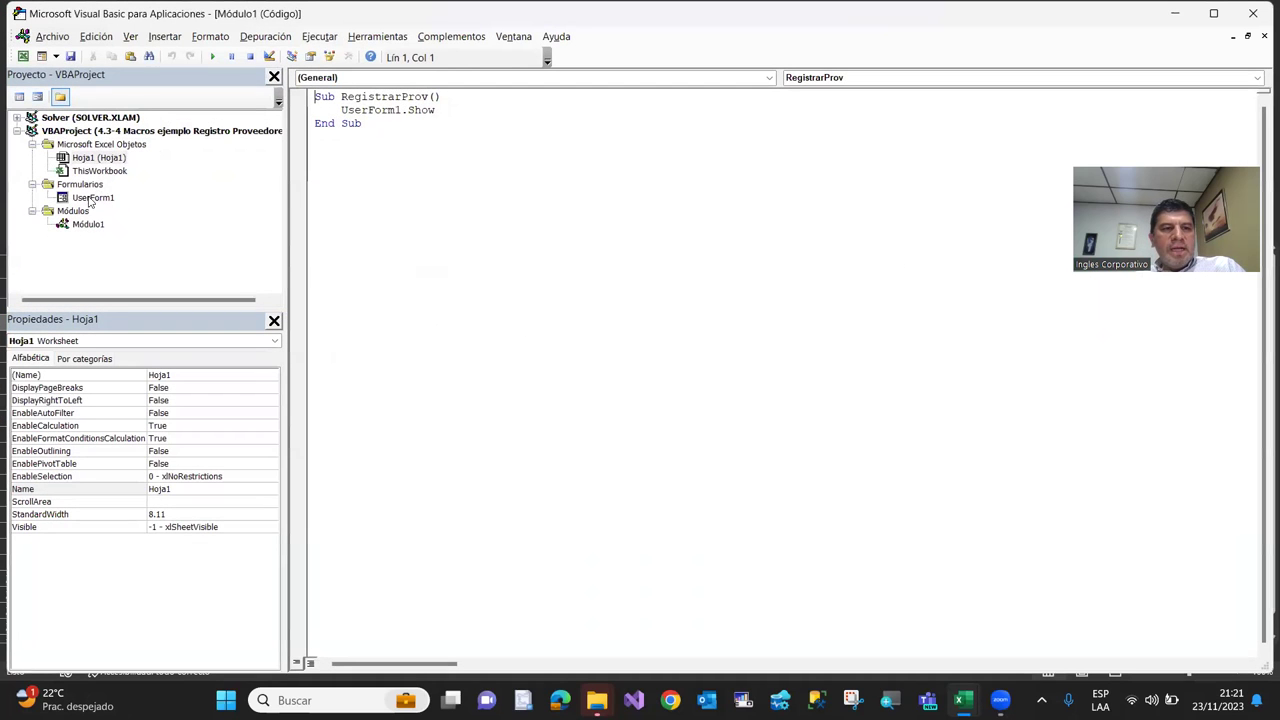
double_click(66, 200)
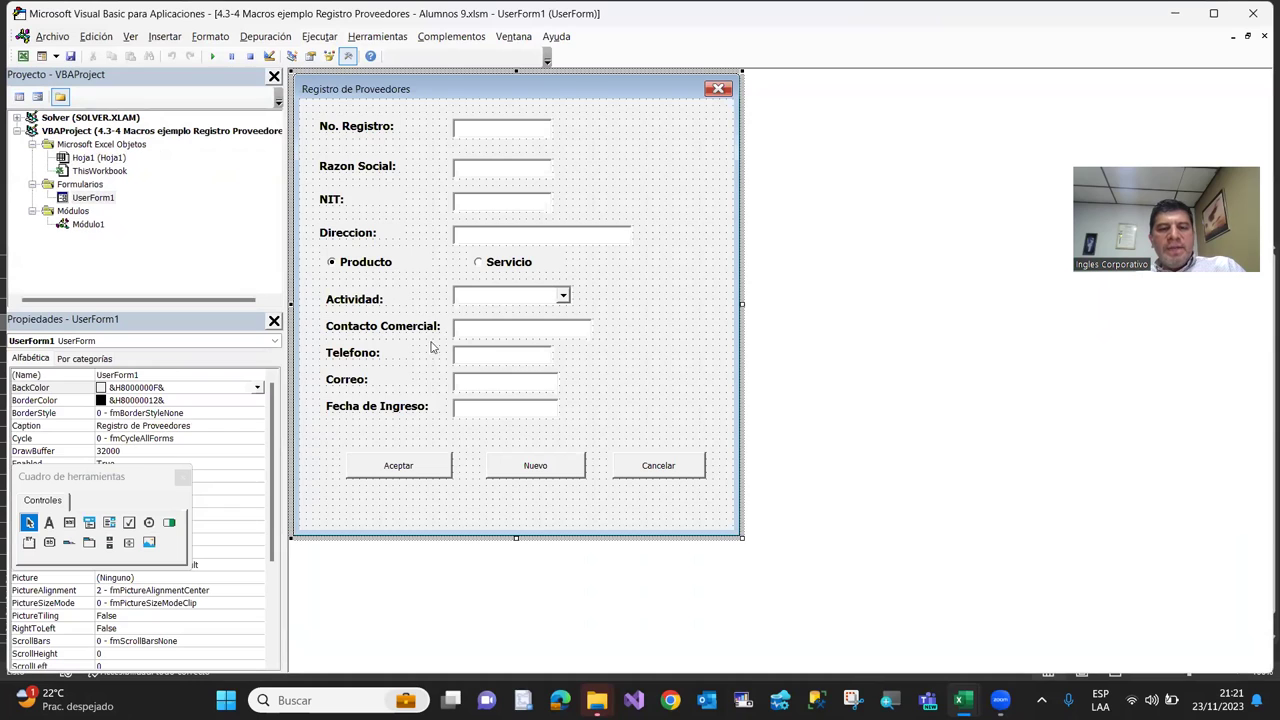
double_click(390, 472)
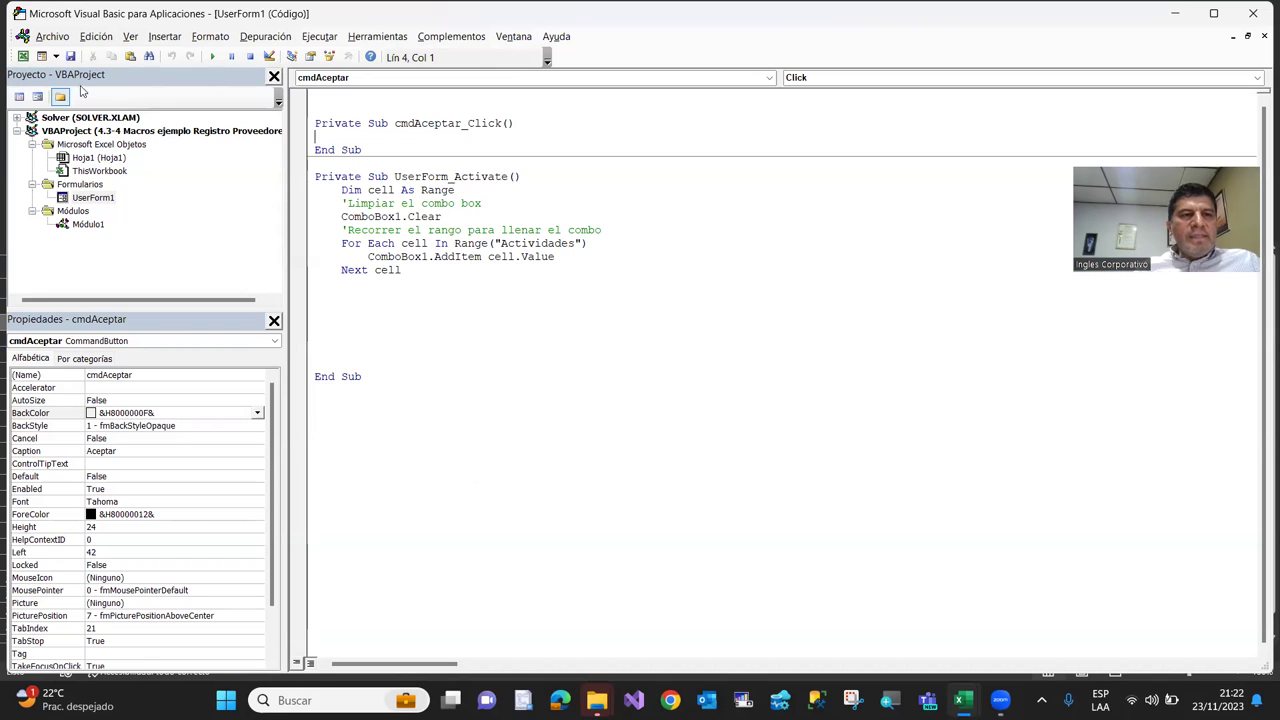
double_click(67, 201)
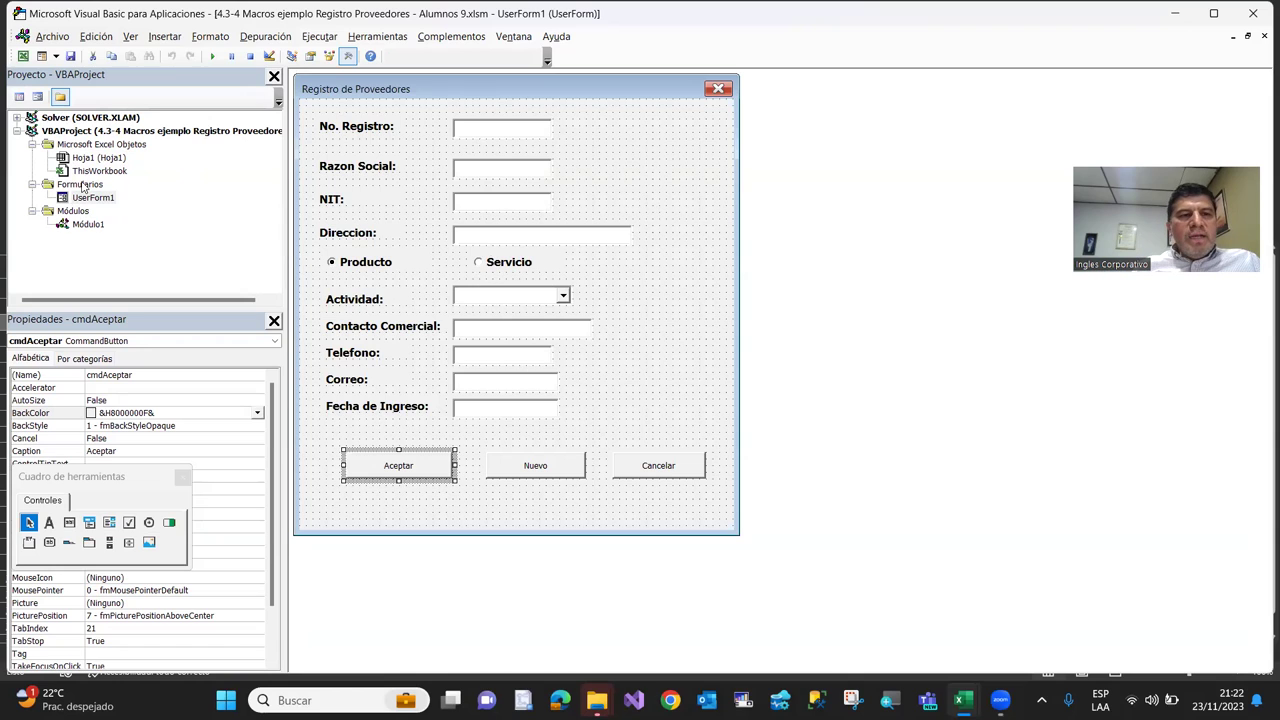
left_click(22, 57)
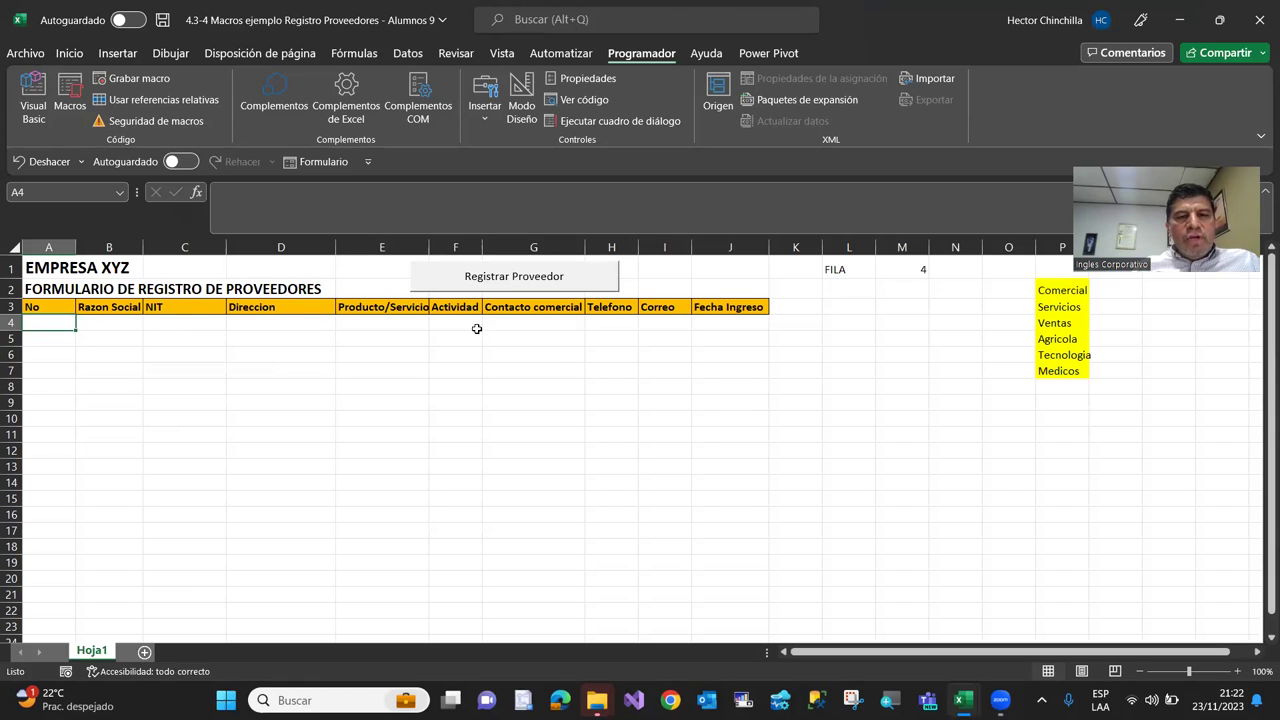
- Check cells B6, M1, C4 and D4 in the empty table, then reopen the Visual Basic editor
left_click(80, 350)
left_click(58, 327)
left_click(890, 271)
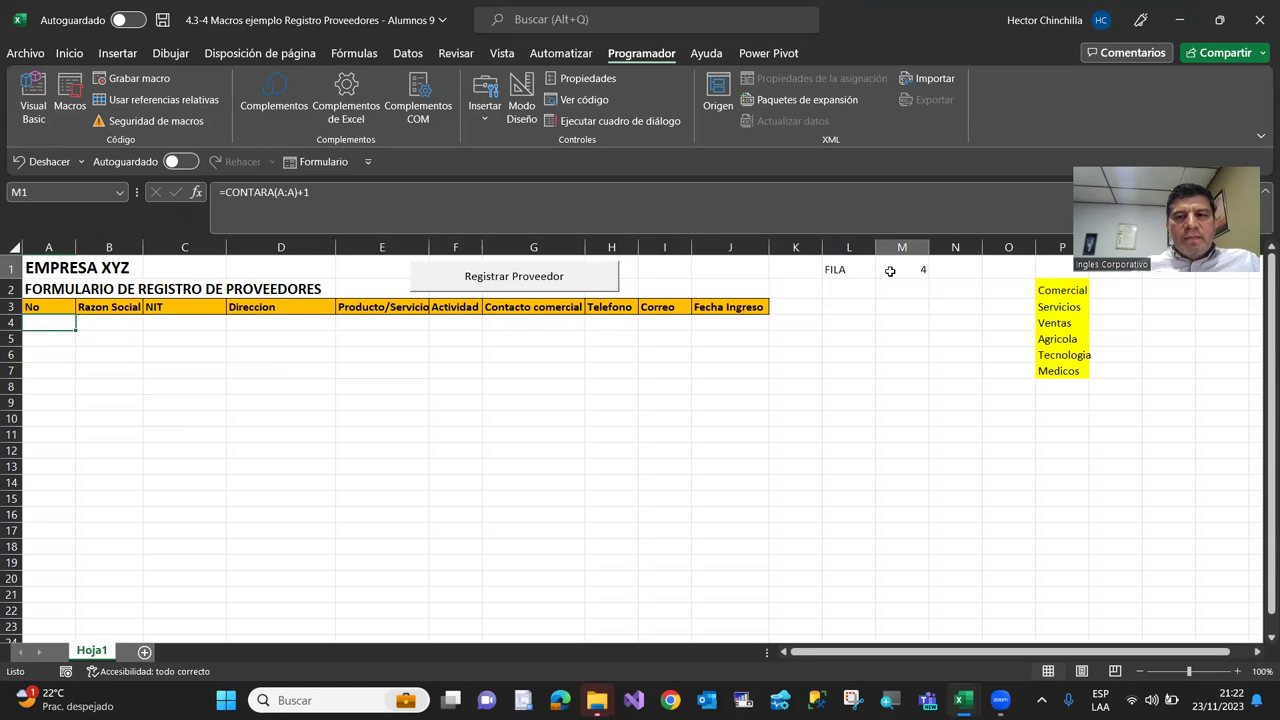
left_click(114, 328)
left_click(171, 325)
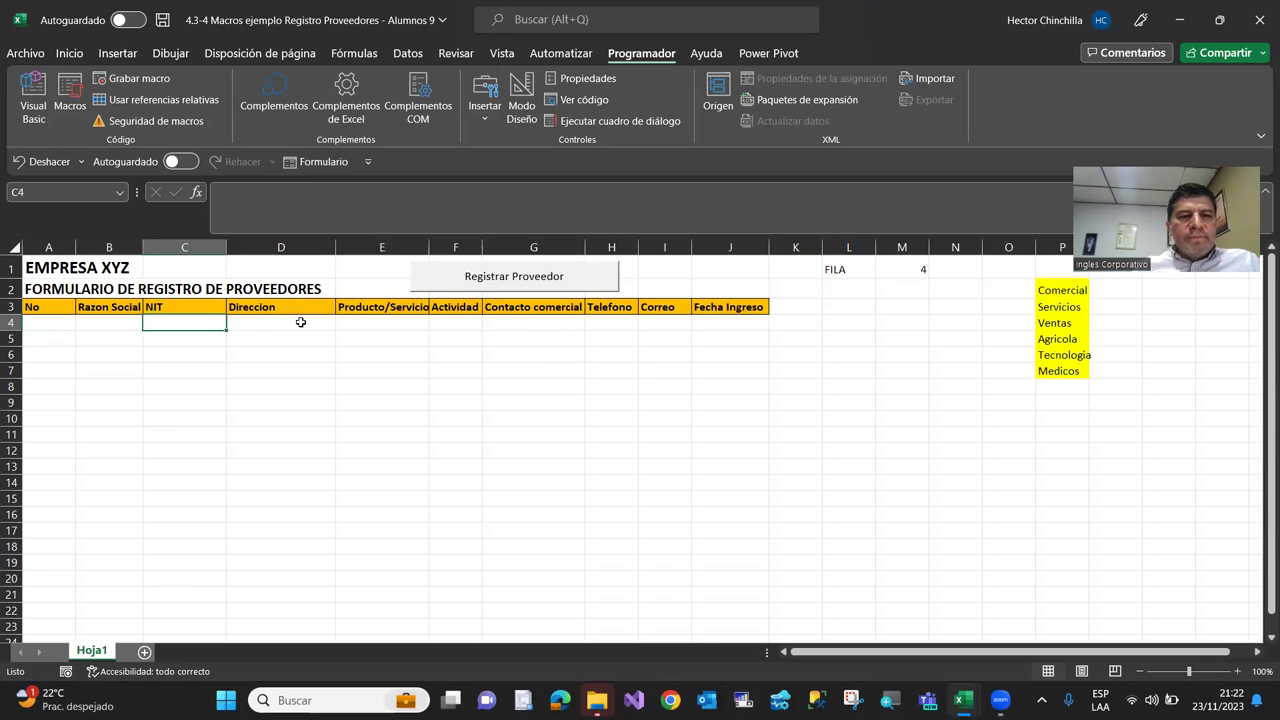
left_click(300, 322)
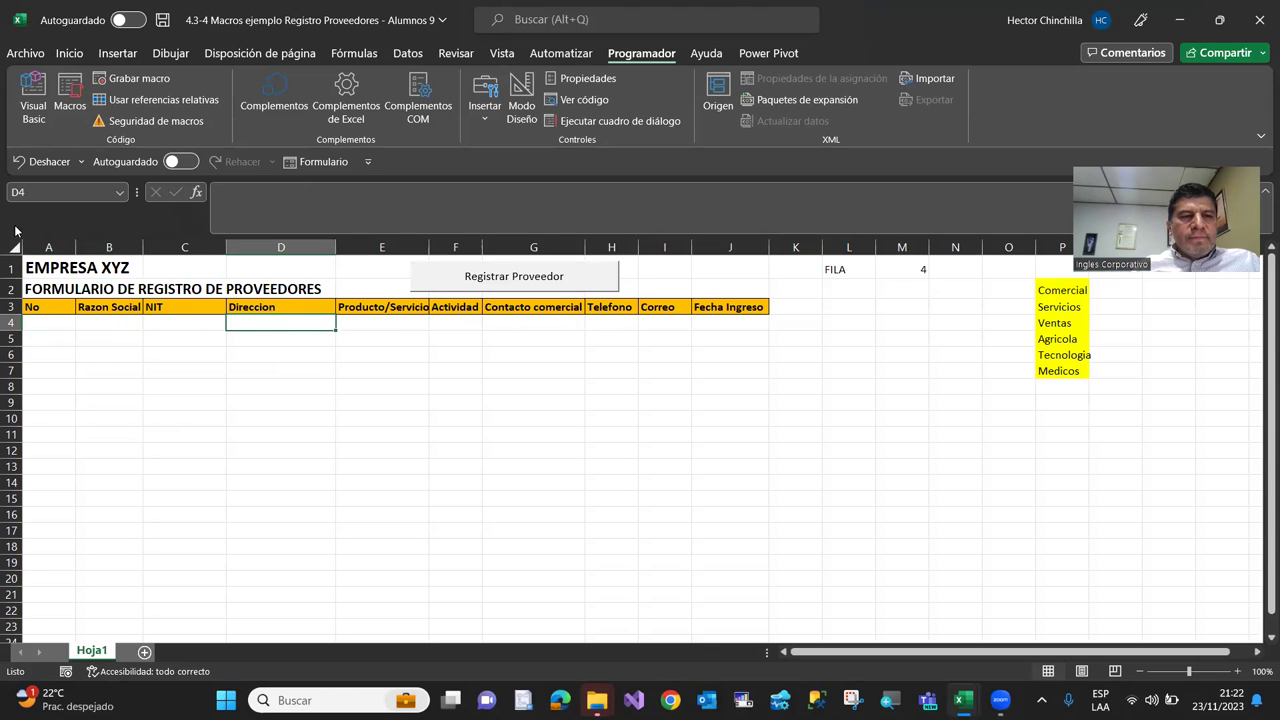
left_click(31, 106)
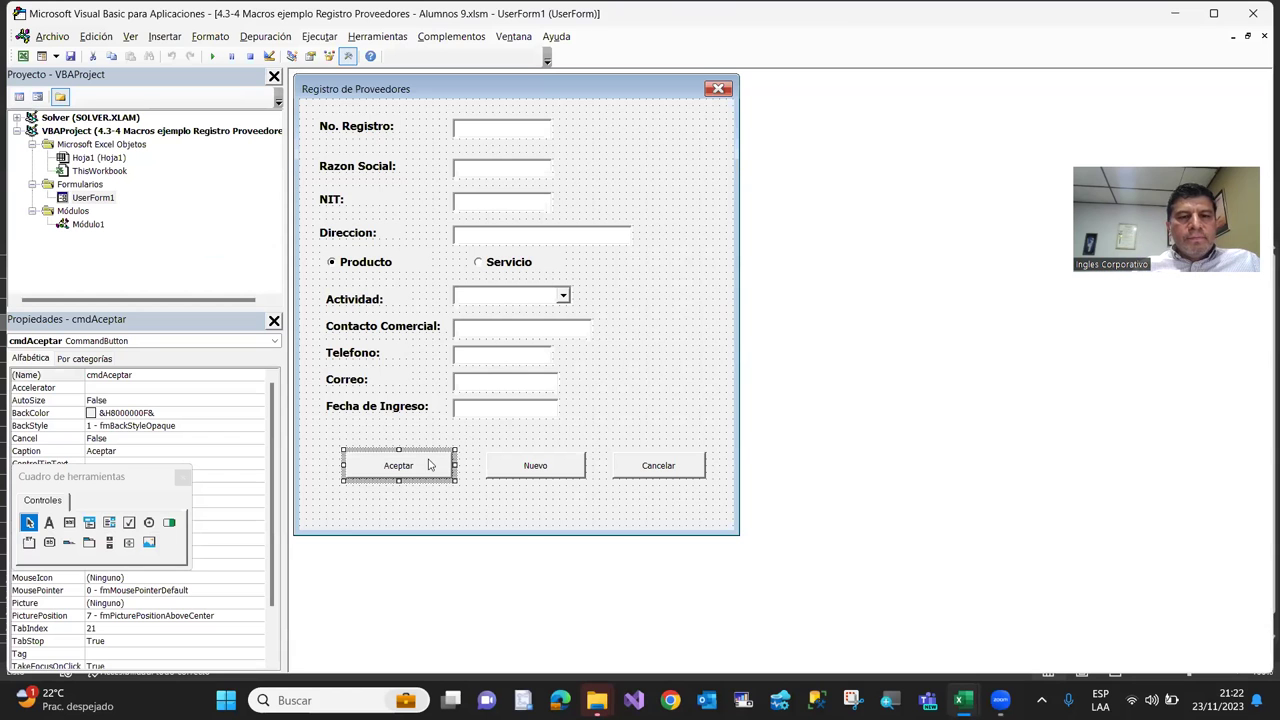
- Add the line X = Range("FILA") inside cmdAceptar_Click and move to the empty line below
double_click(376, 471)
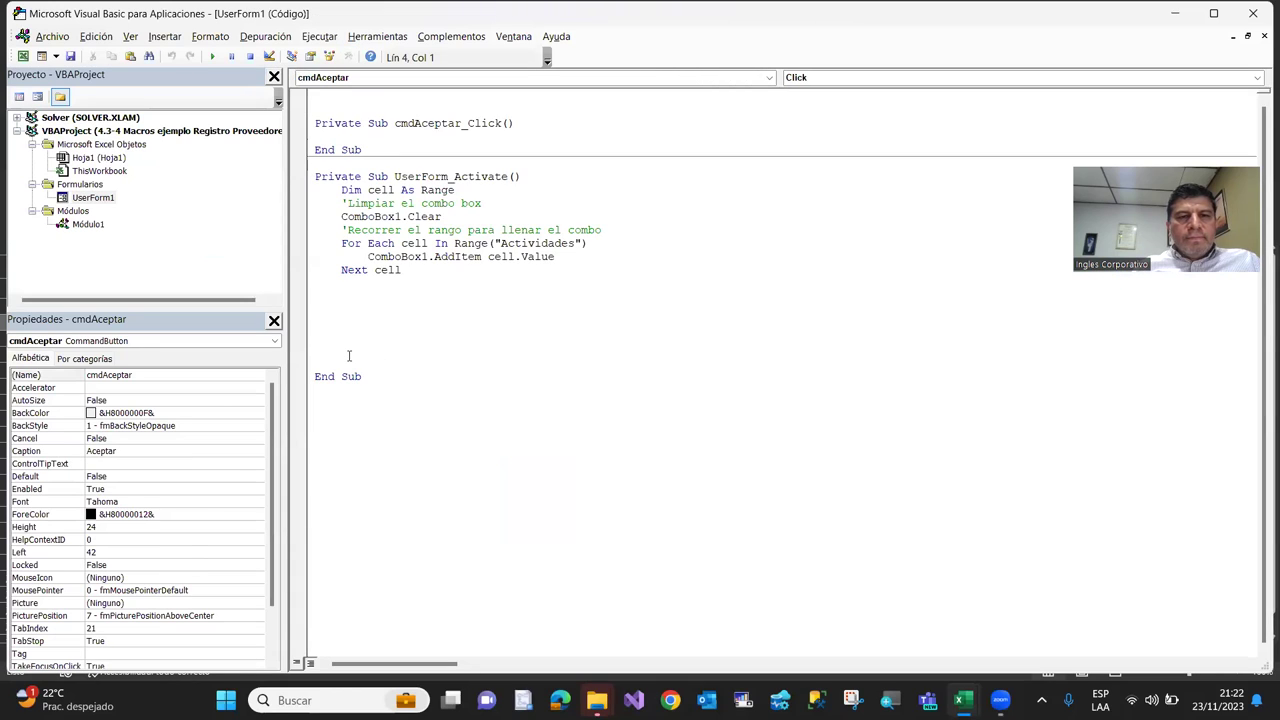
key("Return")
key("Tab")
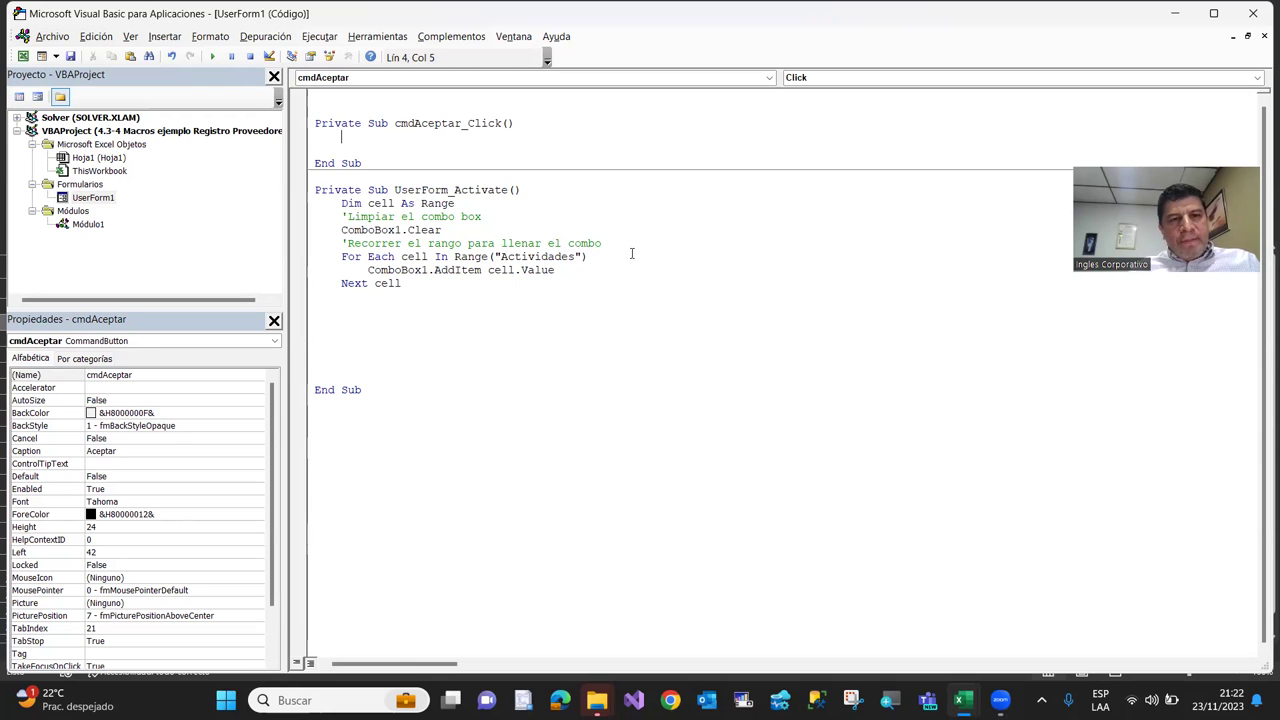
type("x")
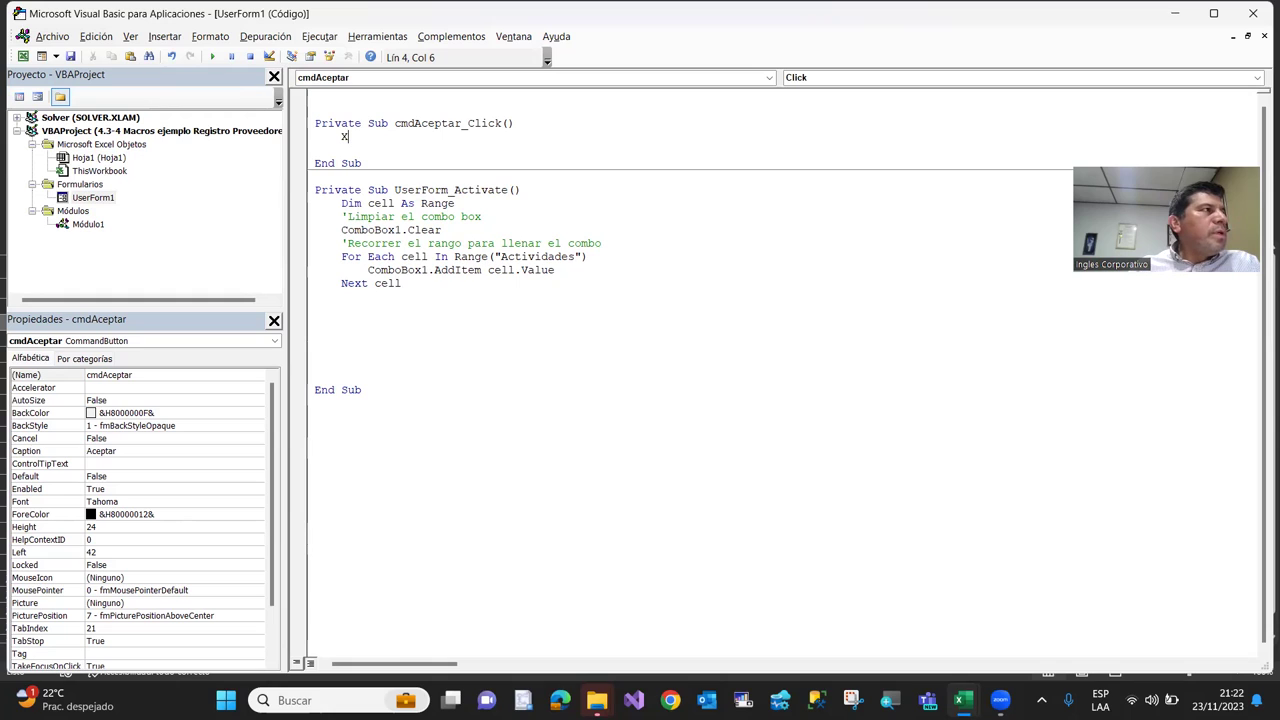
type(" = ")
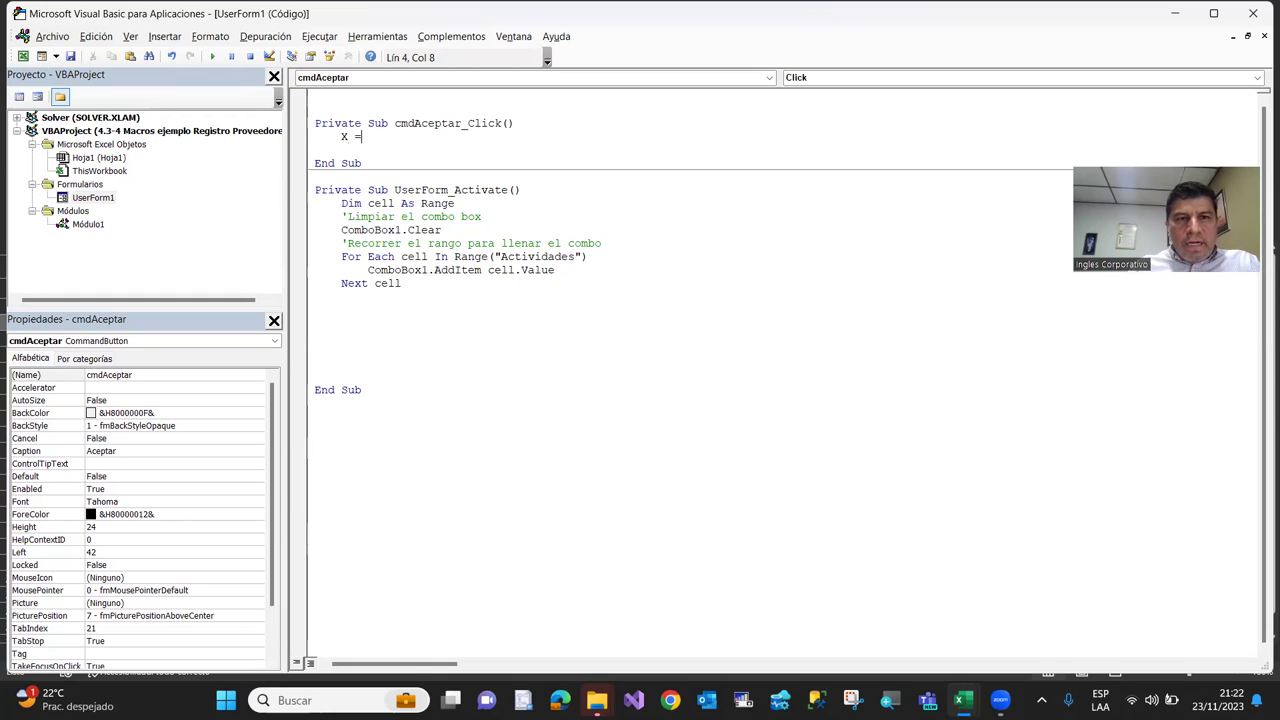
type("Range")
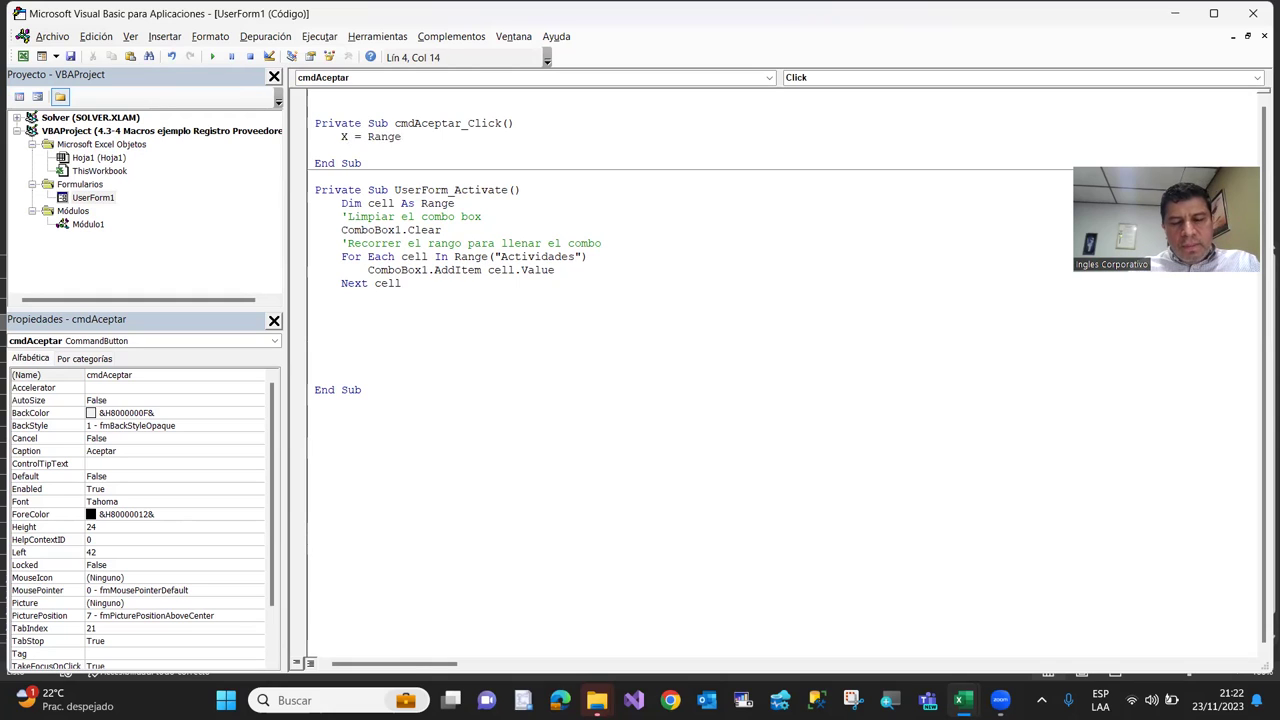
type("(")
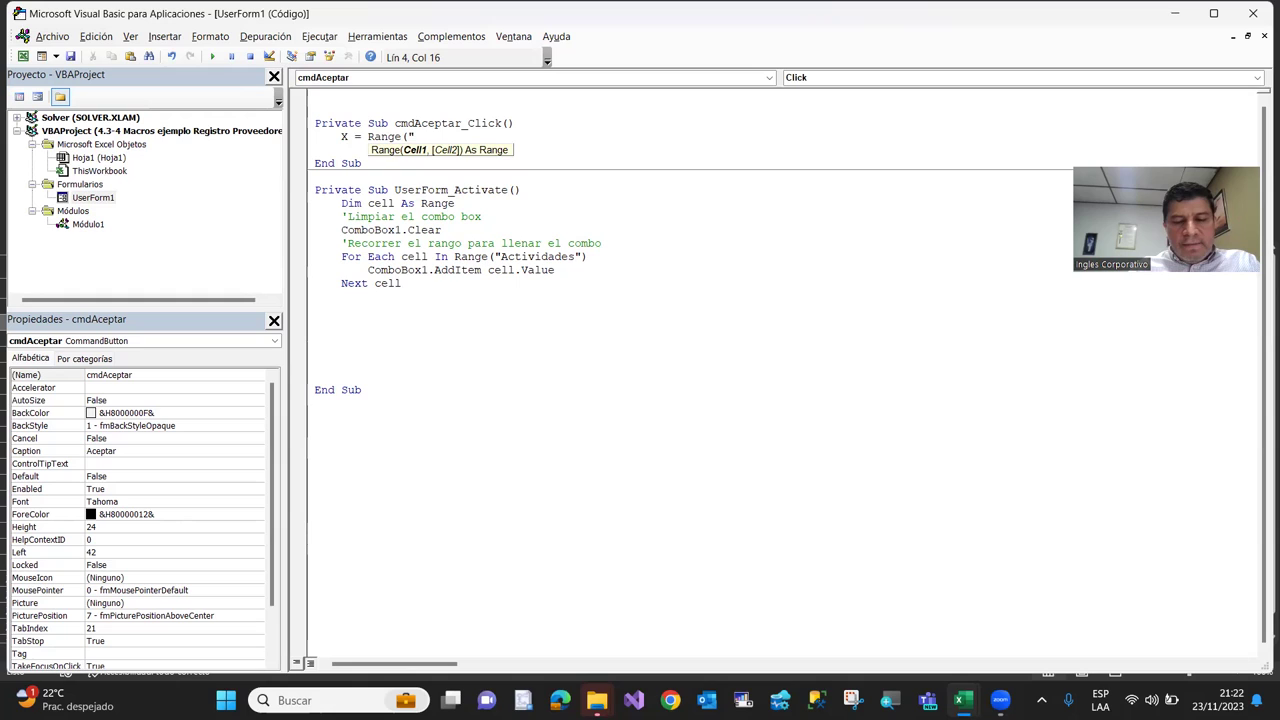
type("FILA\")")
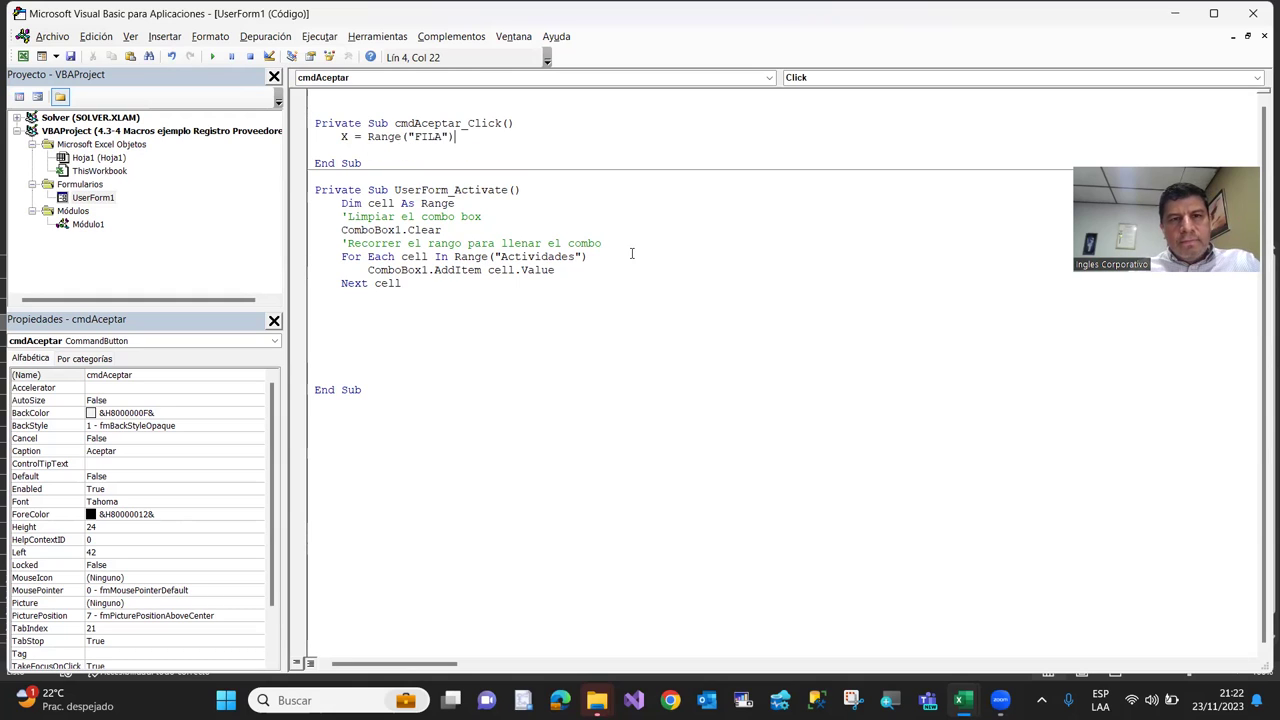
key("Return")
left_click(342, 149)
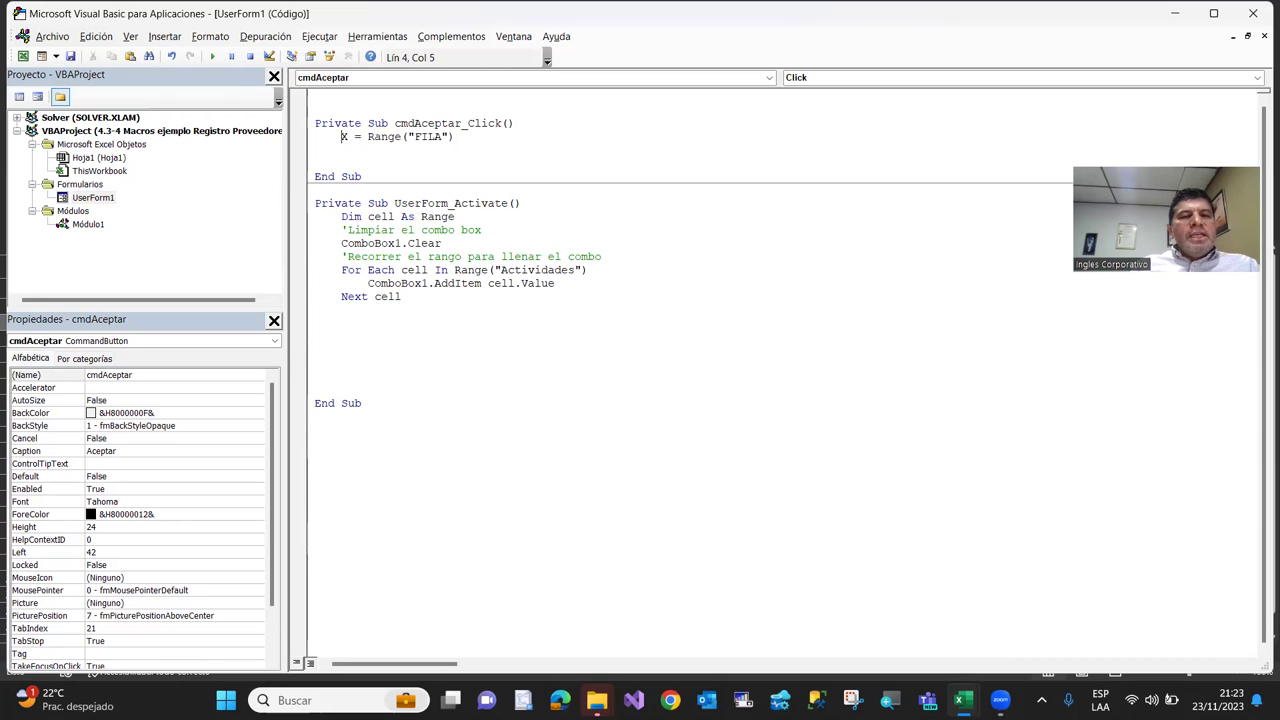
left_click(342, 149)
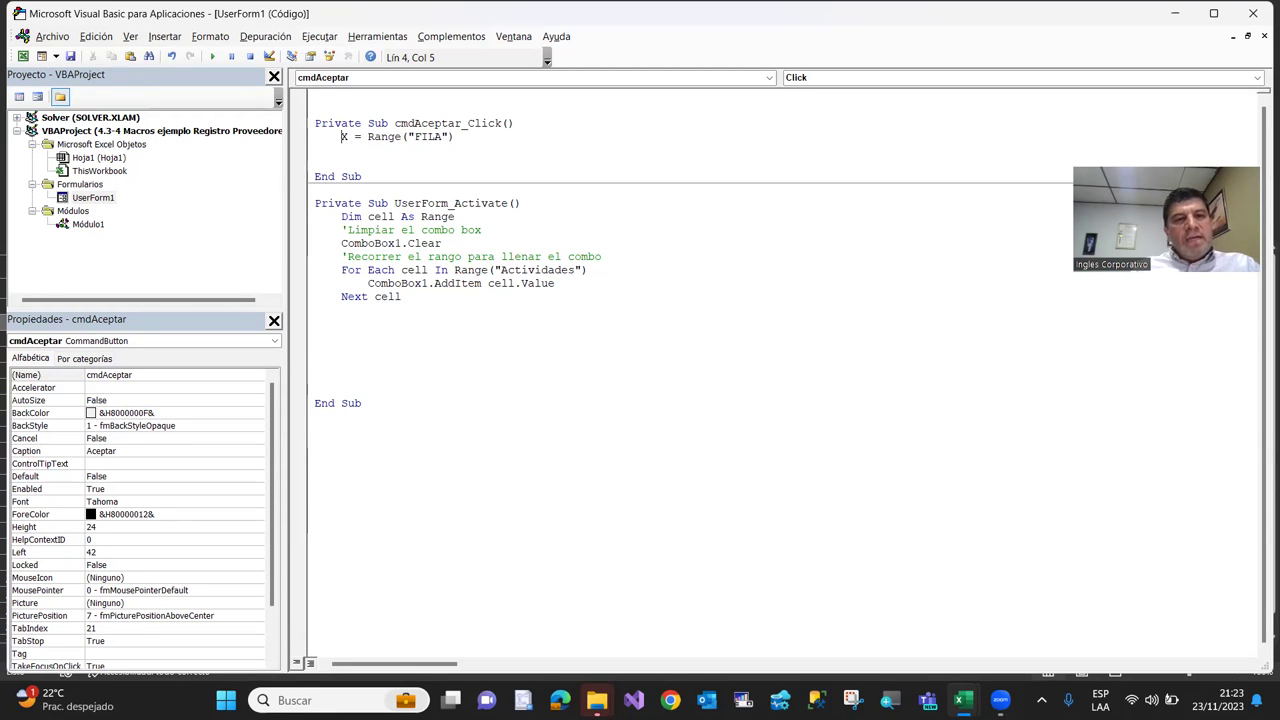
key("Down")
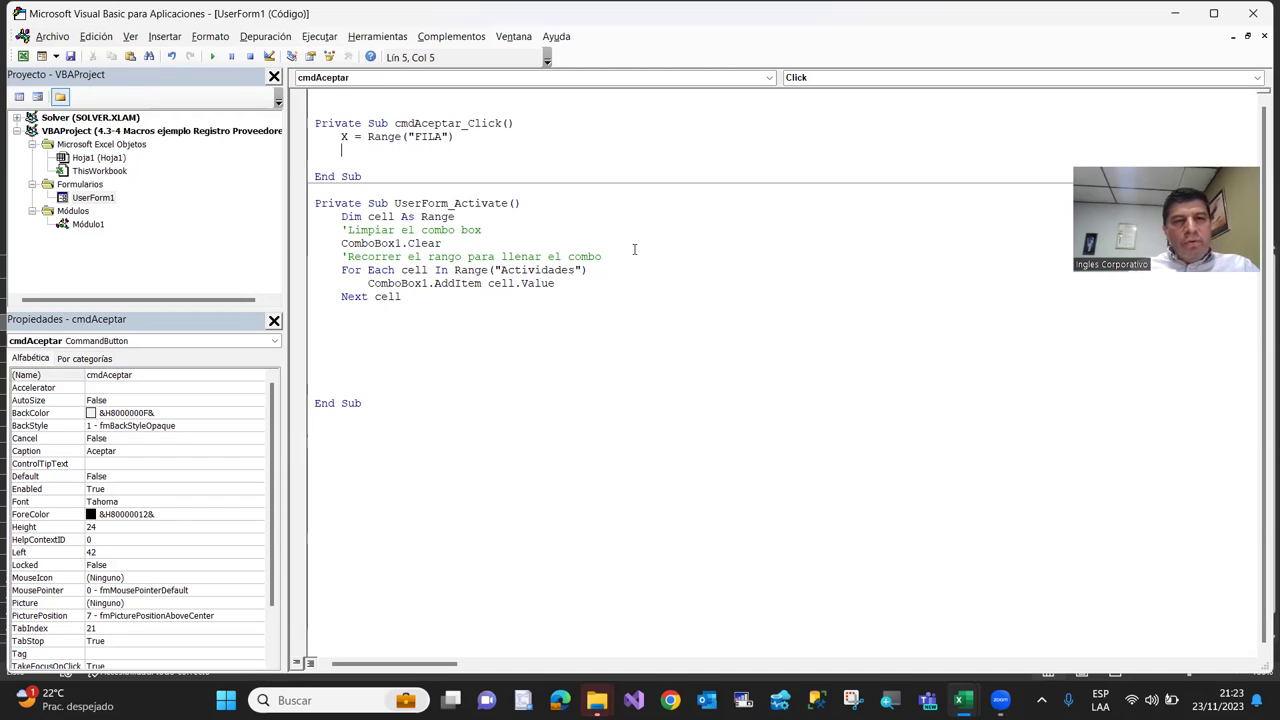
- Add the line Sheets("Hoja1").Cells(X, 1) = txtRegistro.Text to cmdAceptar_Click and select it
type("sheets")
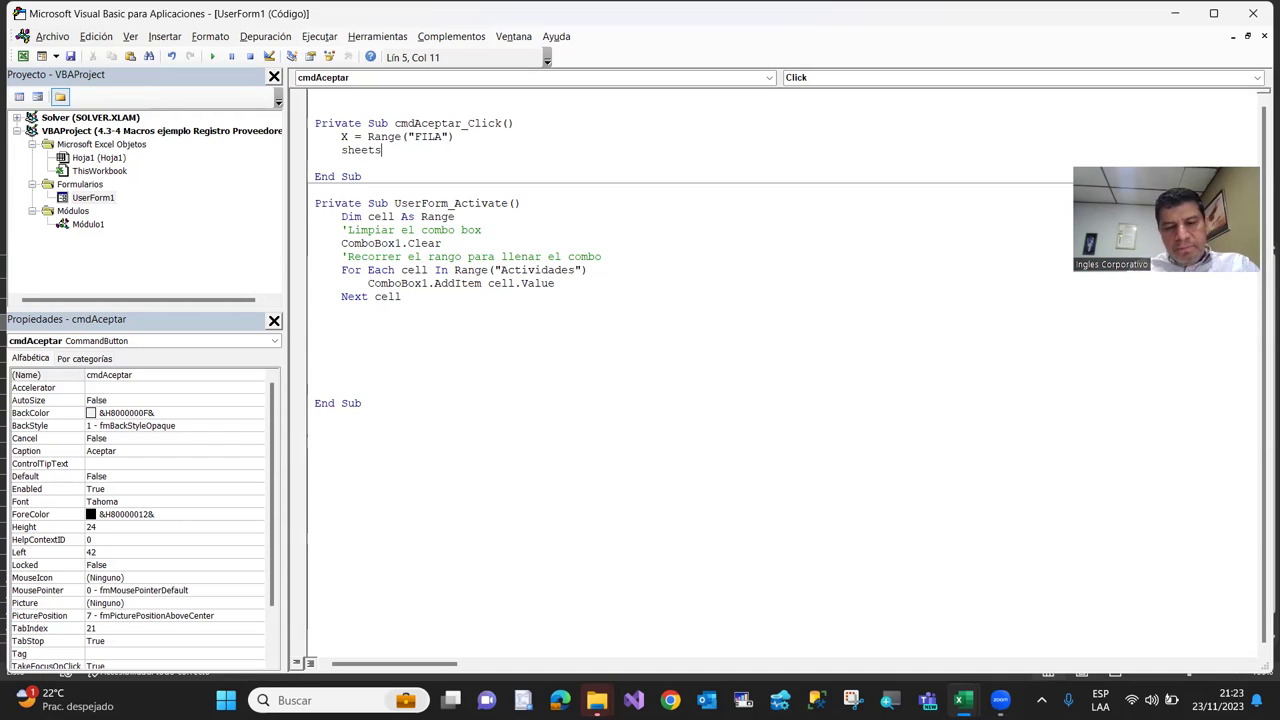
type("(\"H")
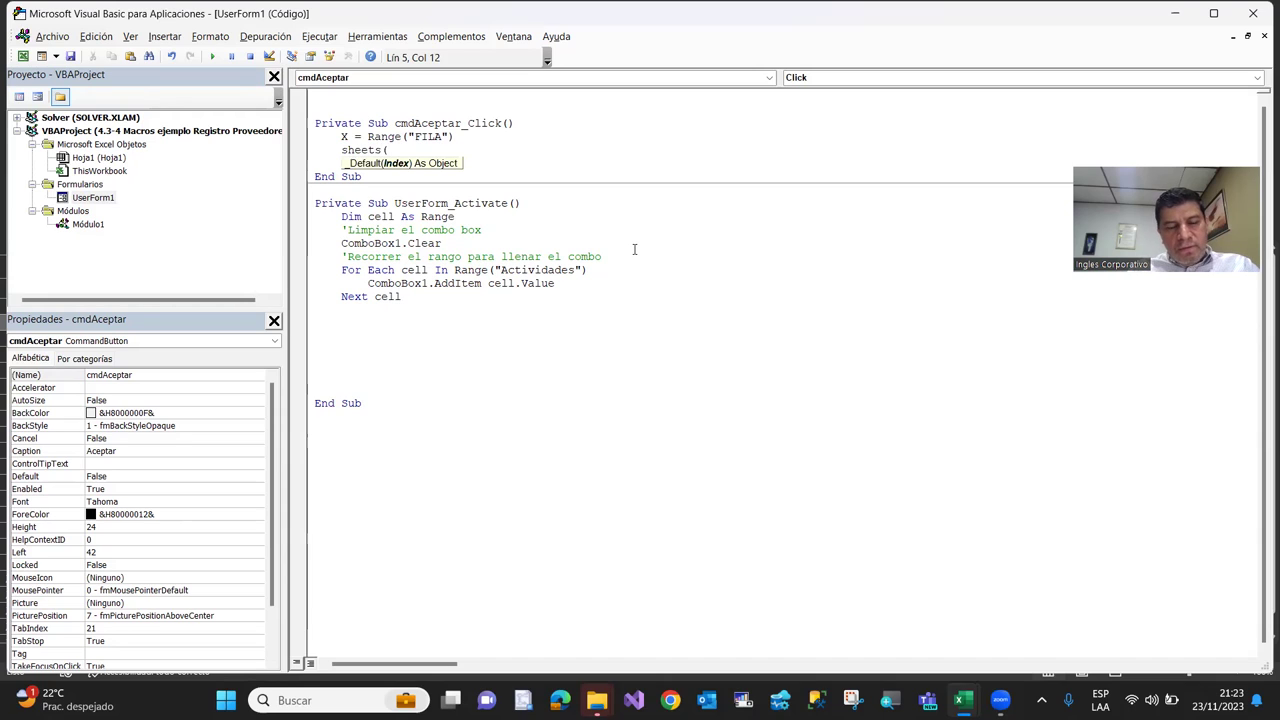
type("oja1")
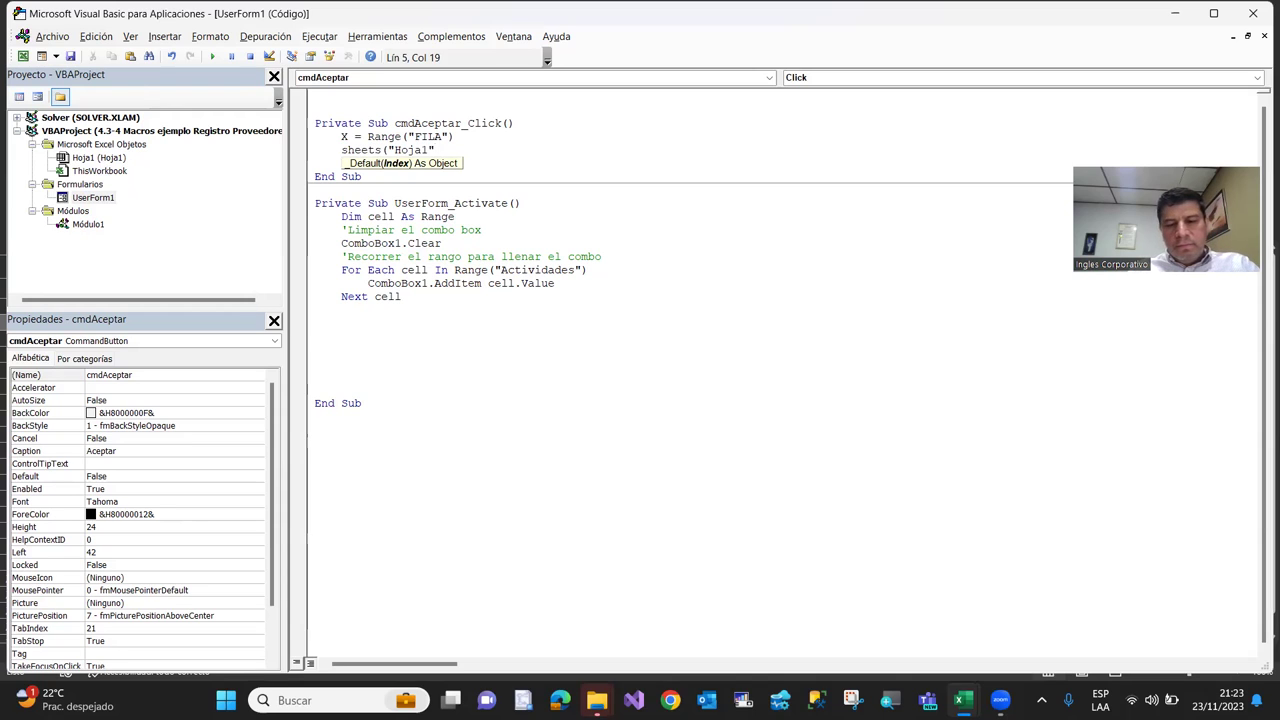
type(").")
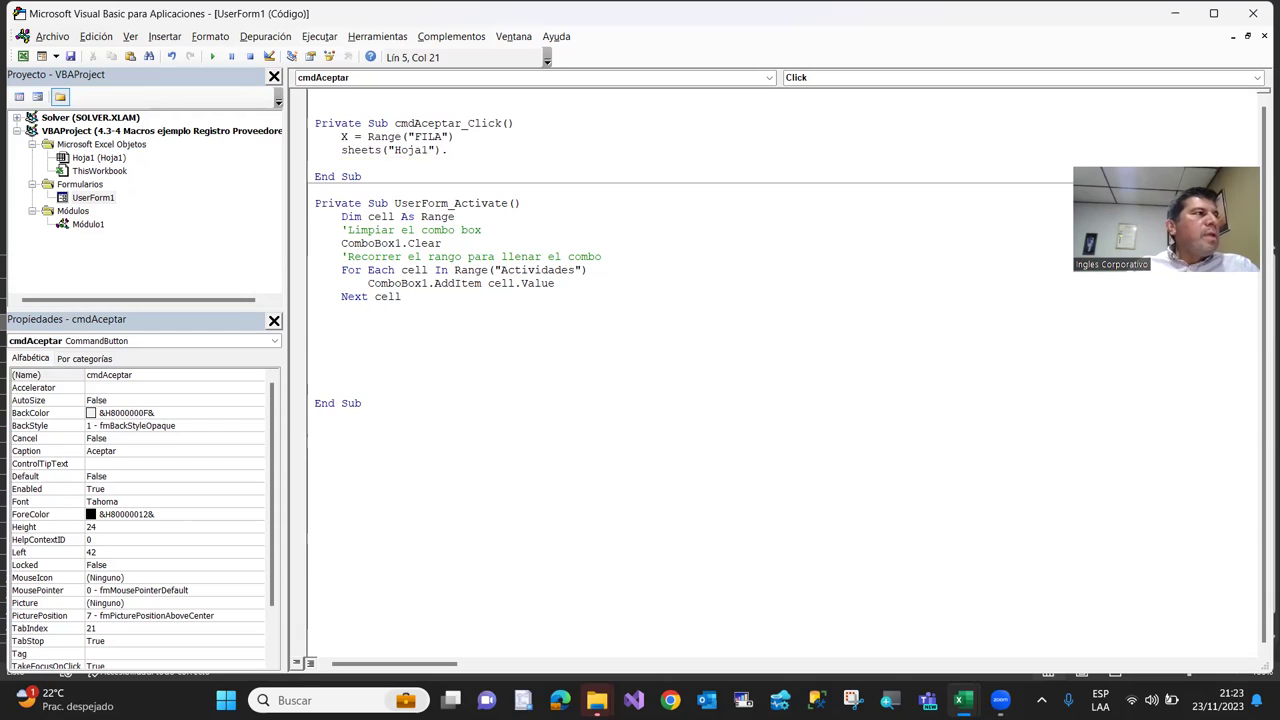
type("Cells")
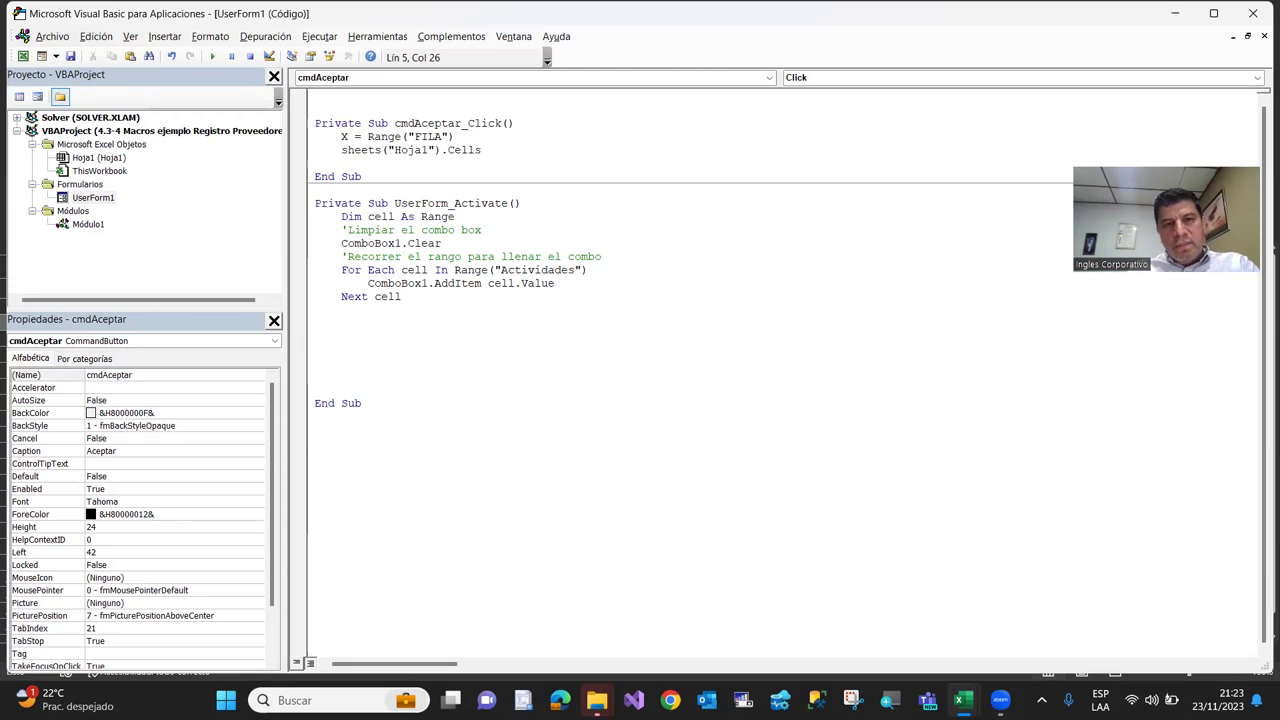
type("(X")
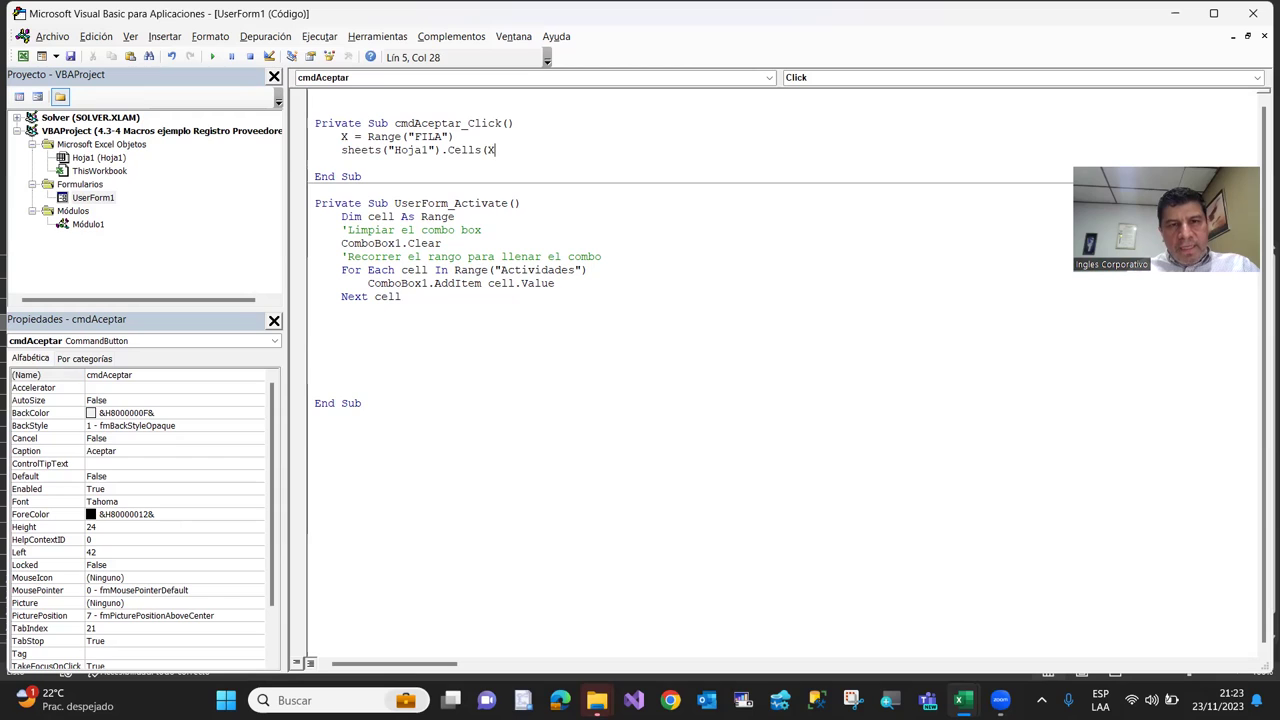
type(", 1)=")
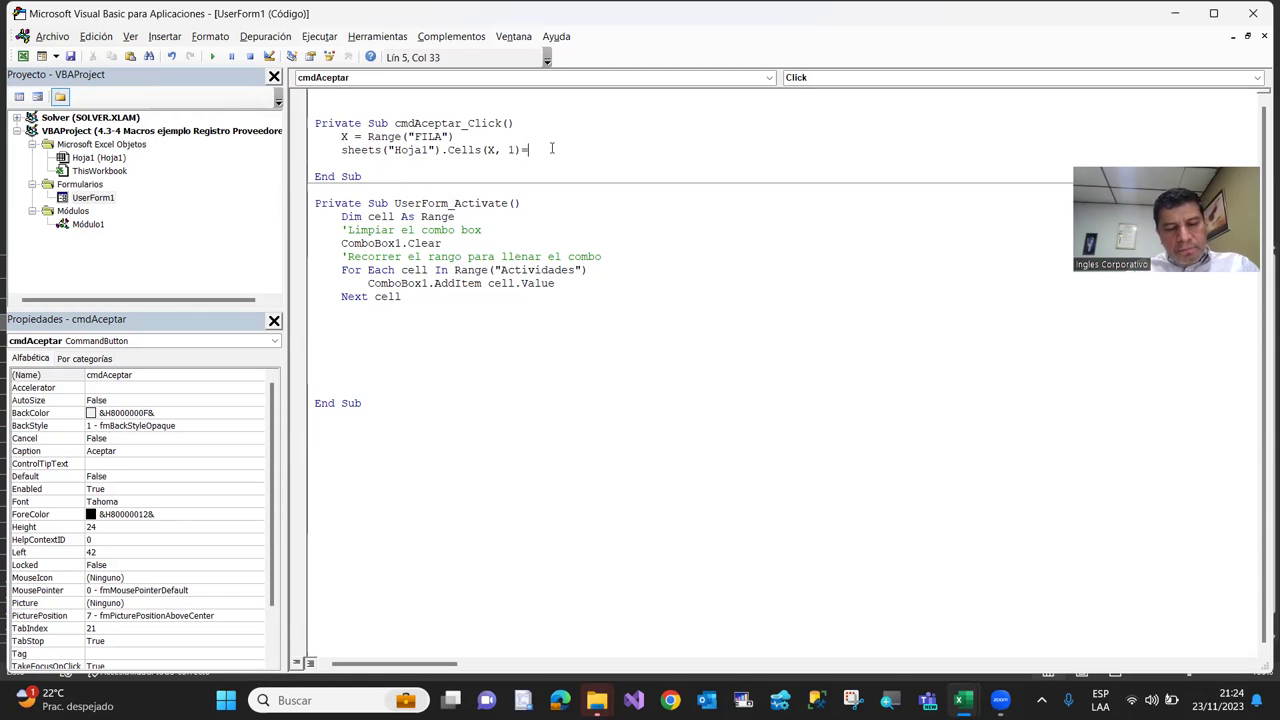
type("txt")
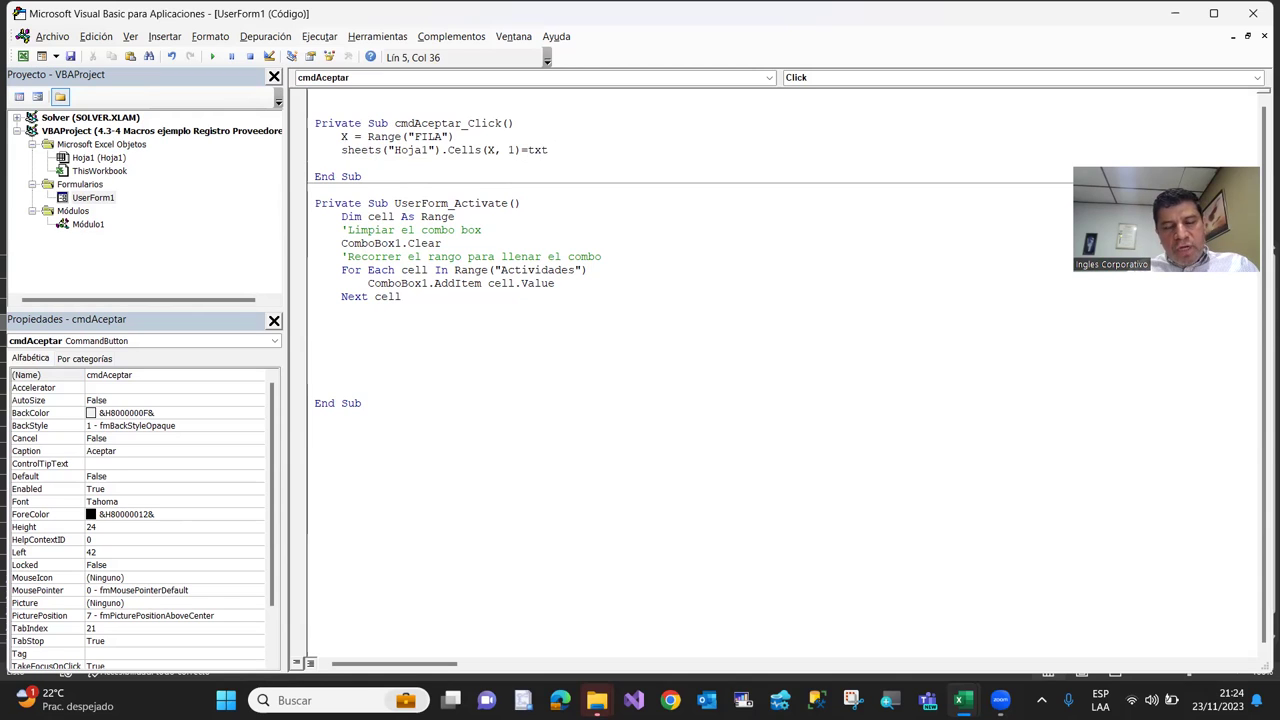
type("registro")
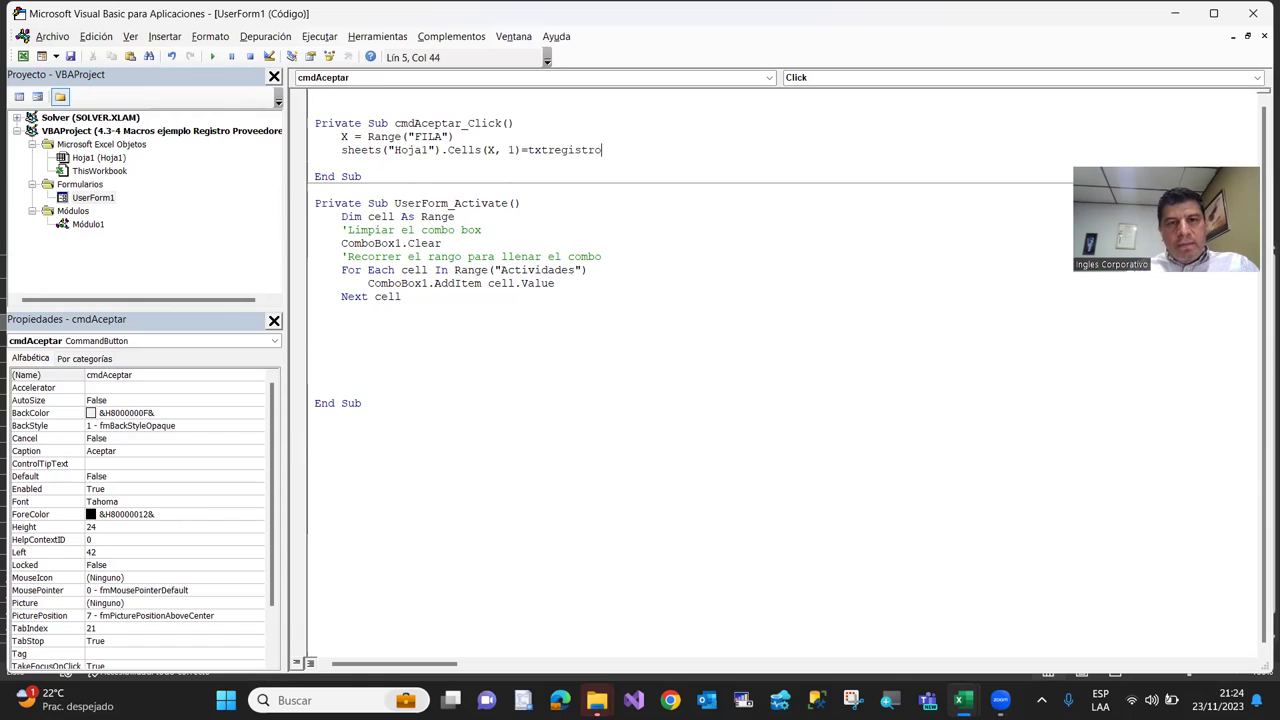
type(".")
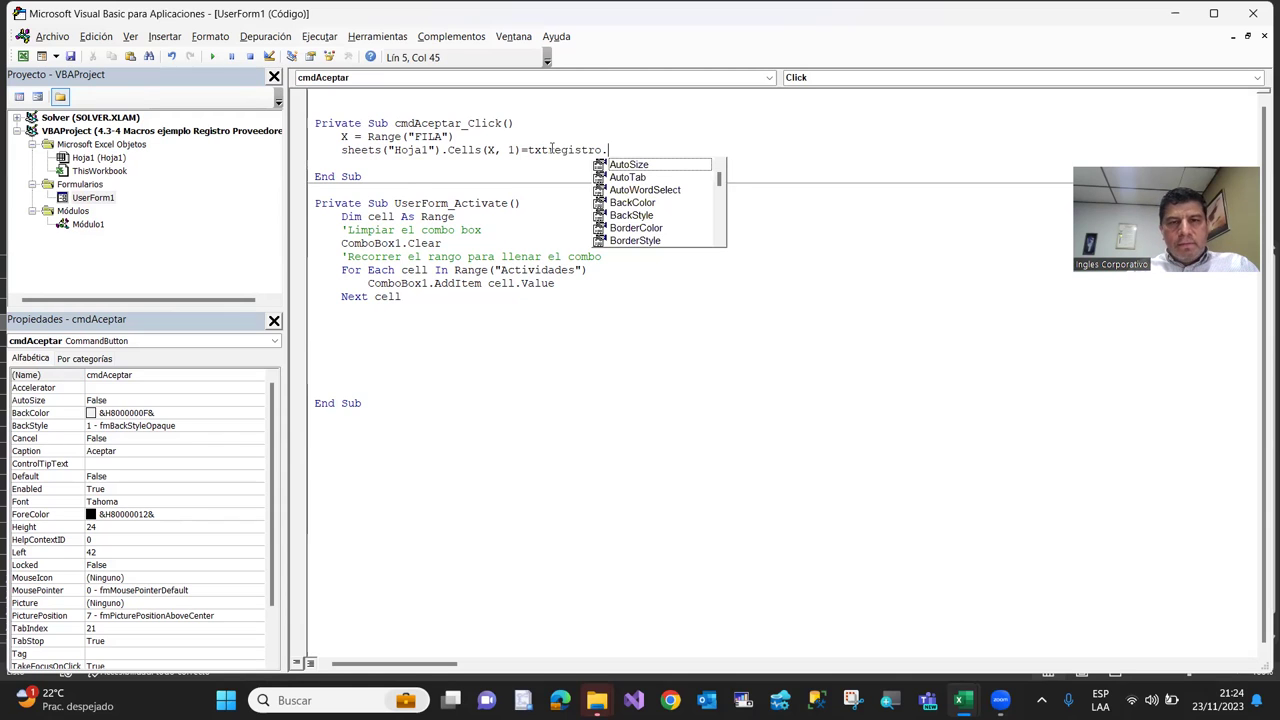
type("text")
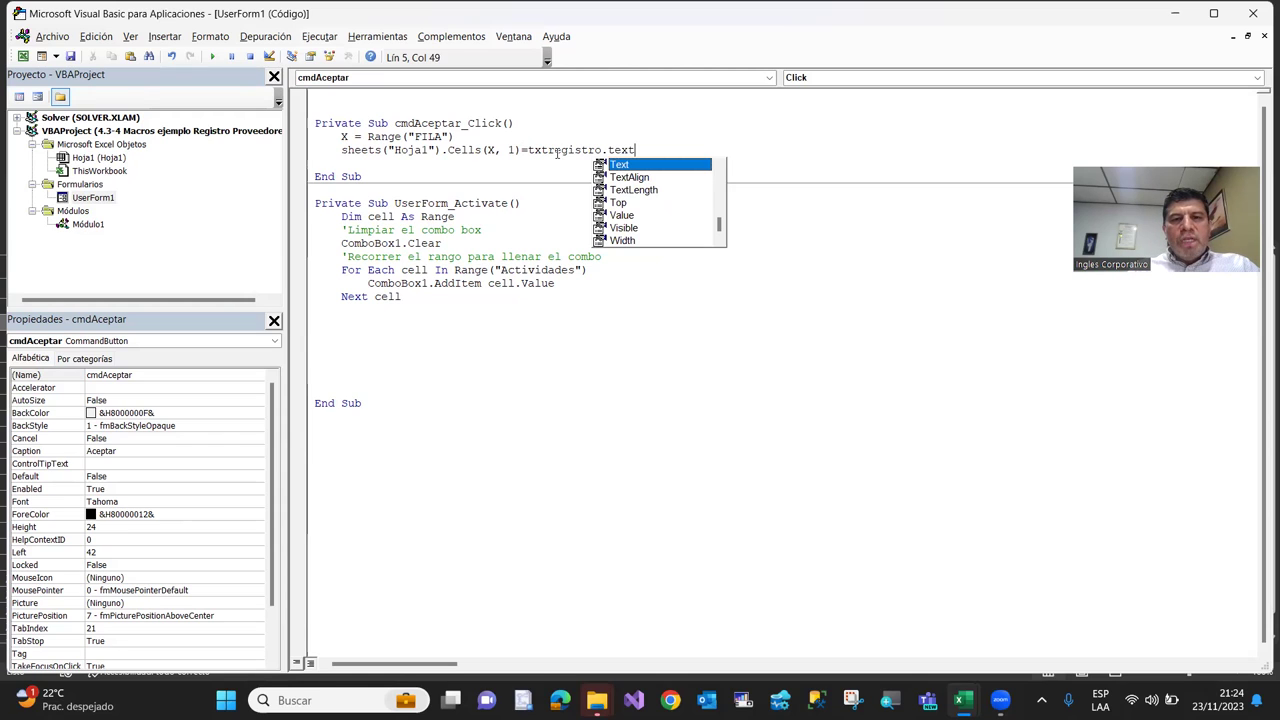
key("Return")
key("Down")
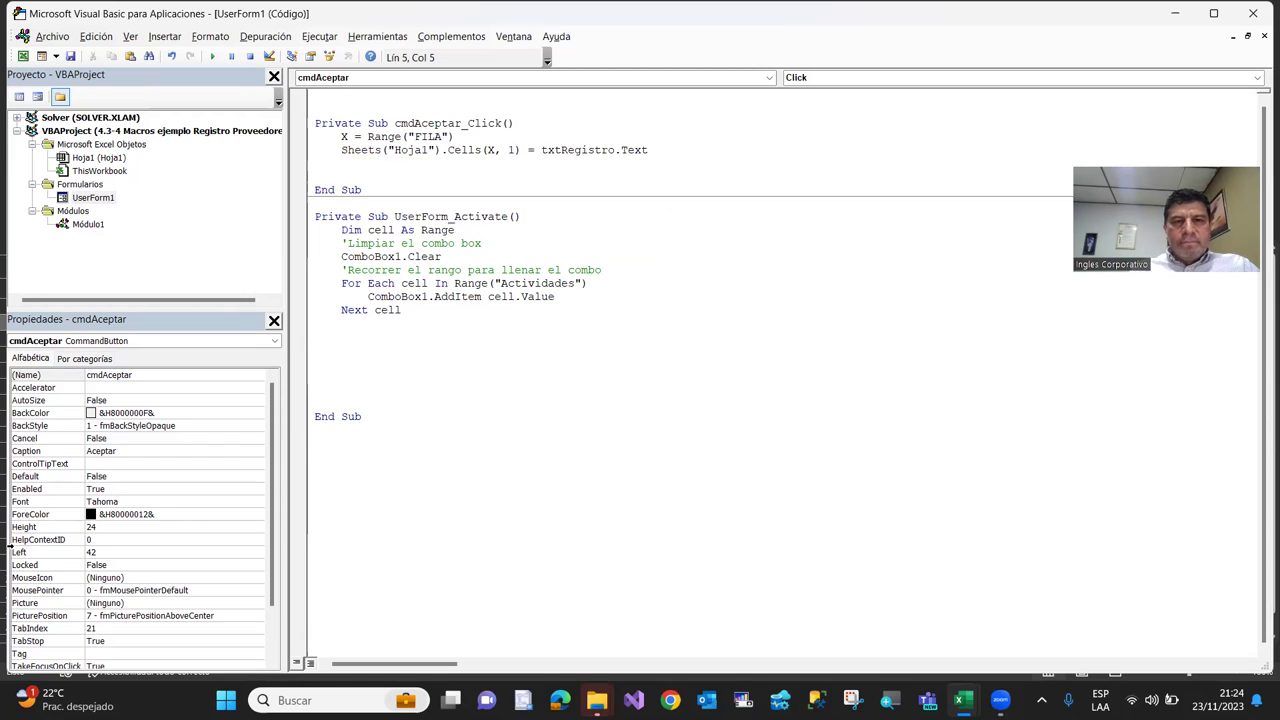
key("shift+Down")
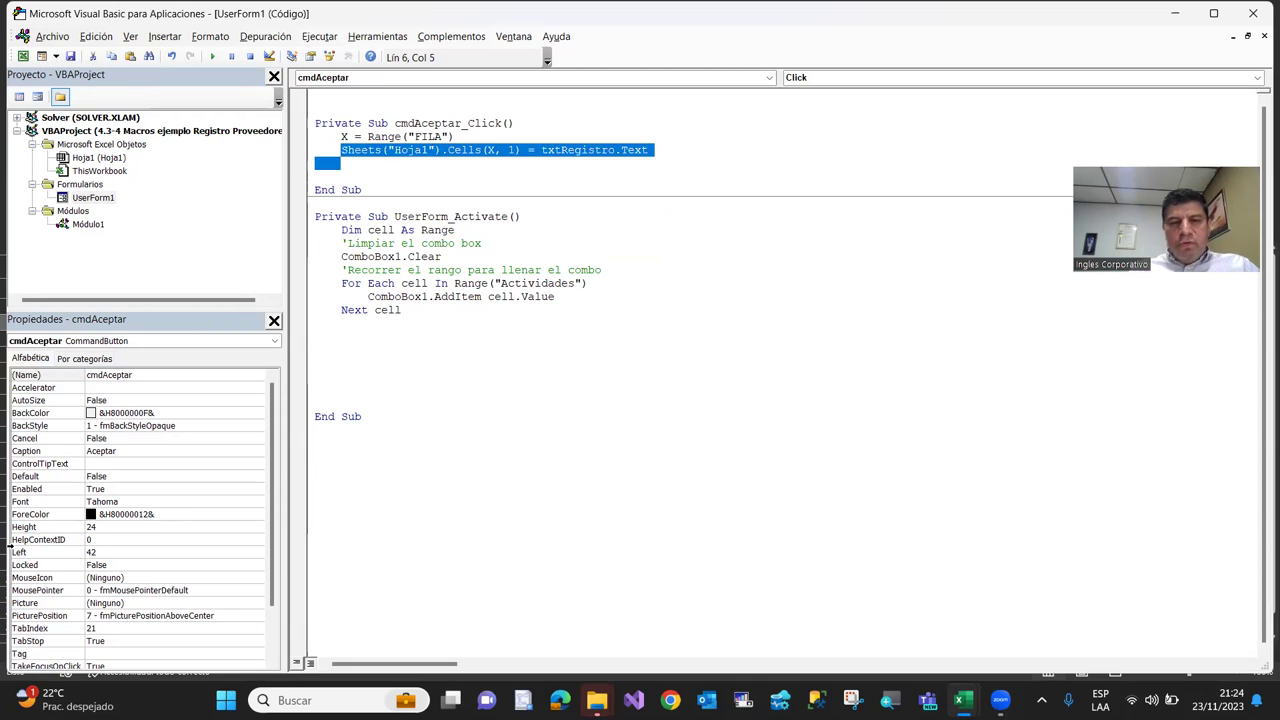
- Copy the Cells(X, 1) = txtRegistro.Text line and paste it four more times below
key("shift+Up")
key("shift+End")
key("ctrl+c")
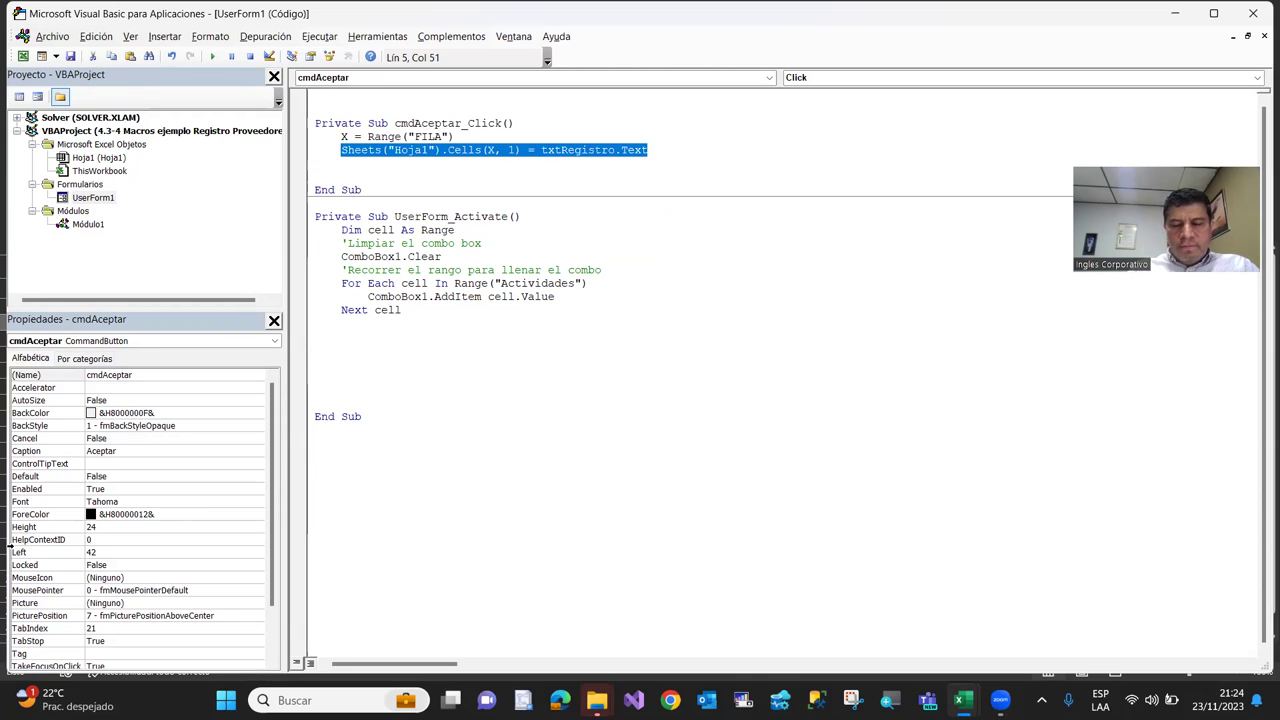
key("Down")
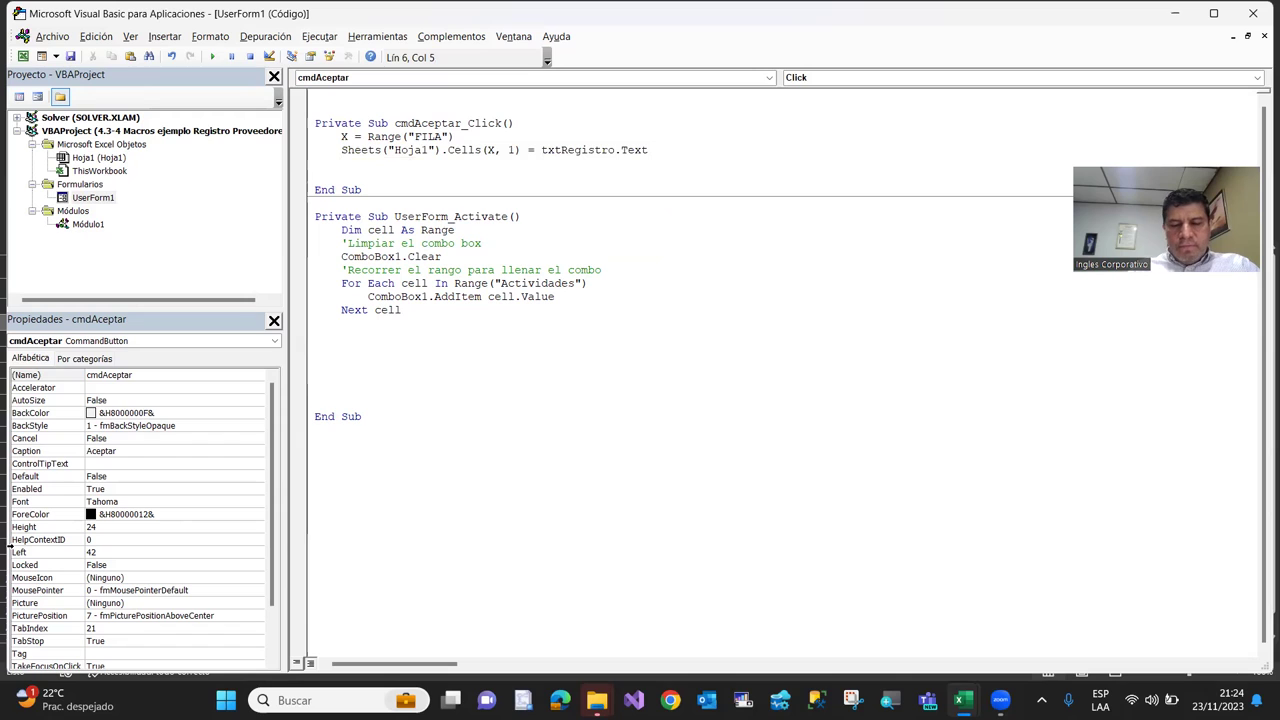
key("ctrl+v")
key("Return")
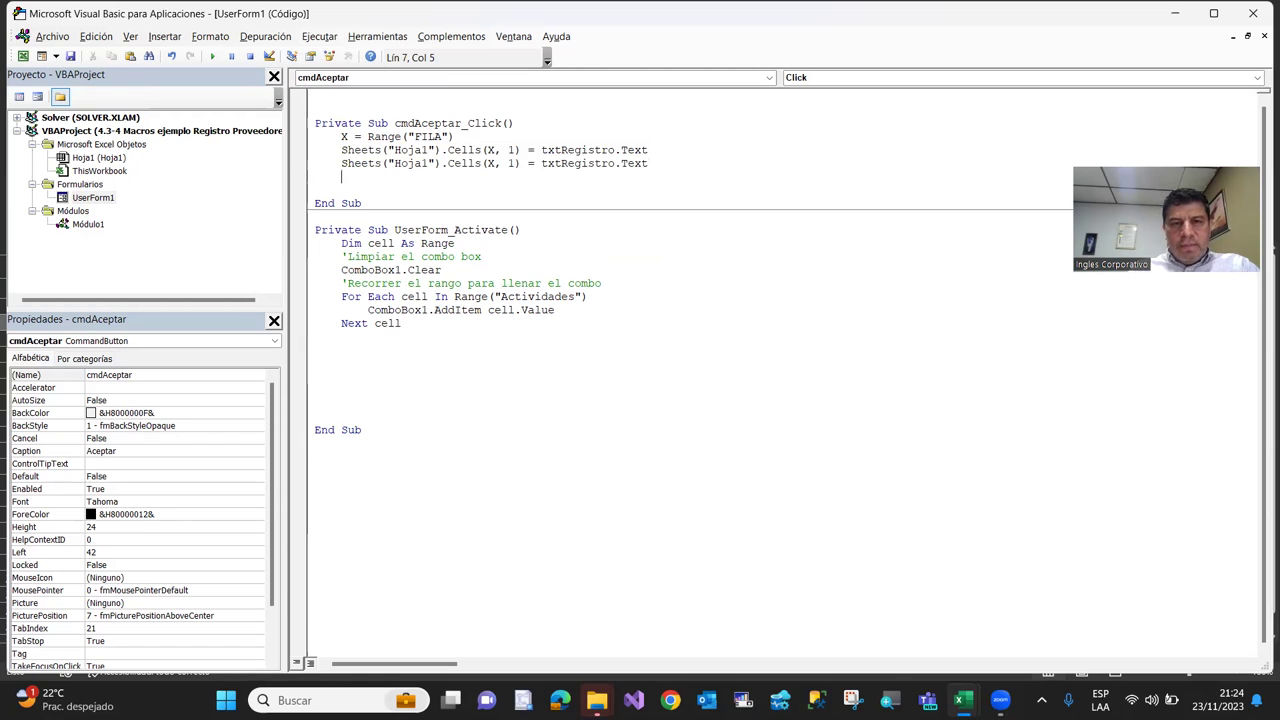
key("ctrl+v")
key("Return")
key("ctrl+v")
key("Return")
key("ctrl+v")
- Switch from the VBA editor back to the Excel workbook
key("Up")
key("Up")
key("Up")
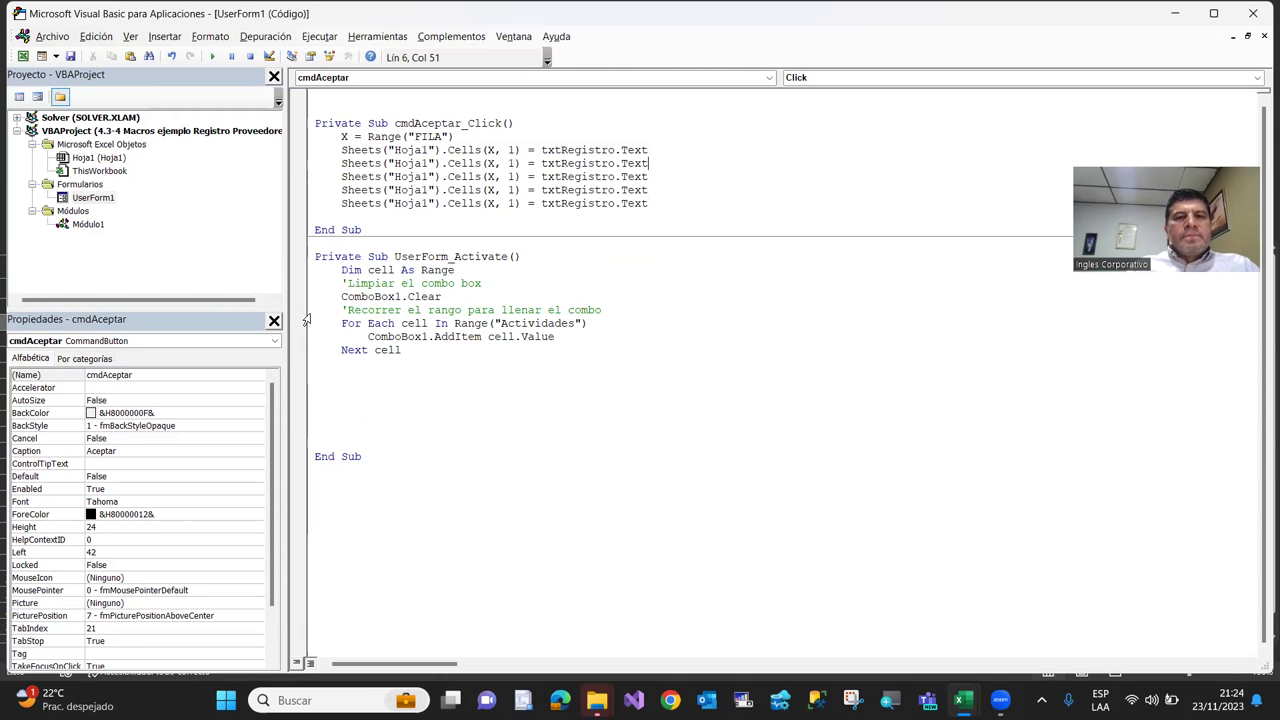
left_click(500, 150)
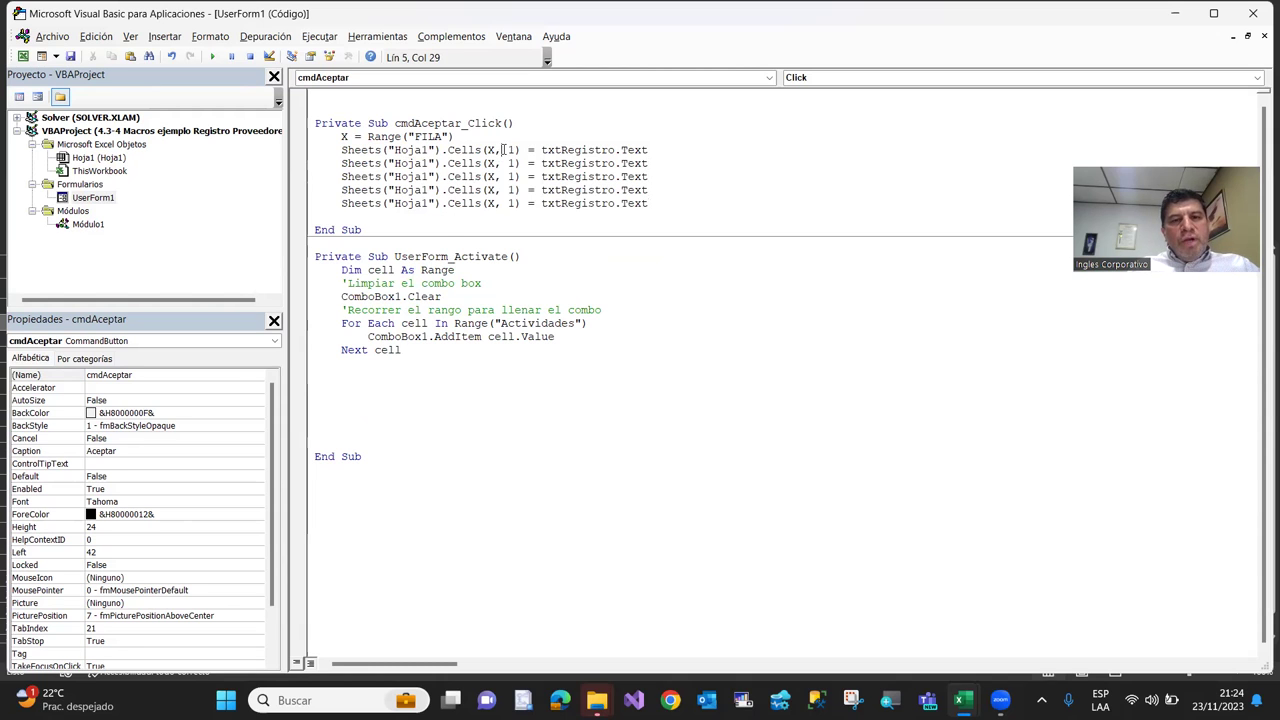
left_click(23, 56)
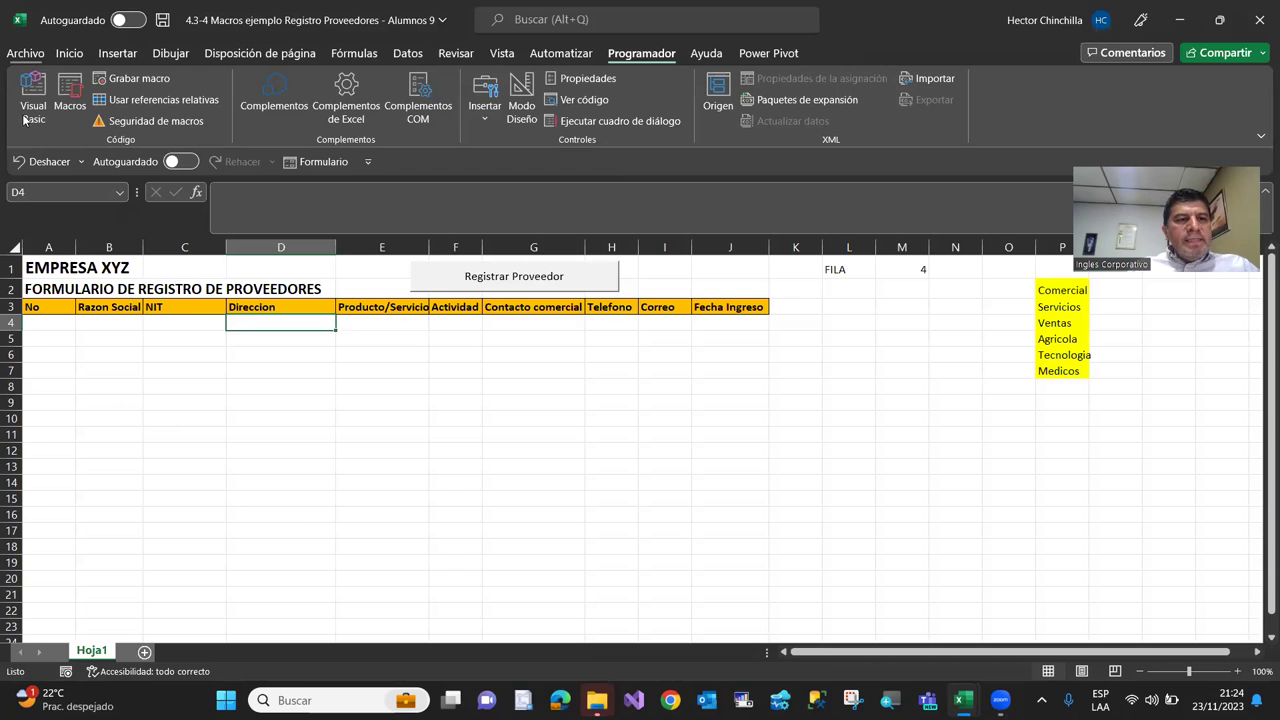
- Review Hoja1's row 4 cells and the FILA formula in M1, then return to the VBA editor
left_click(45, 329)
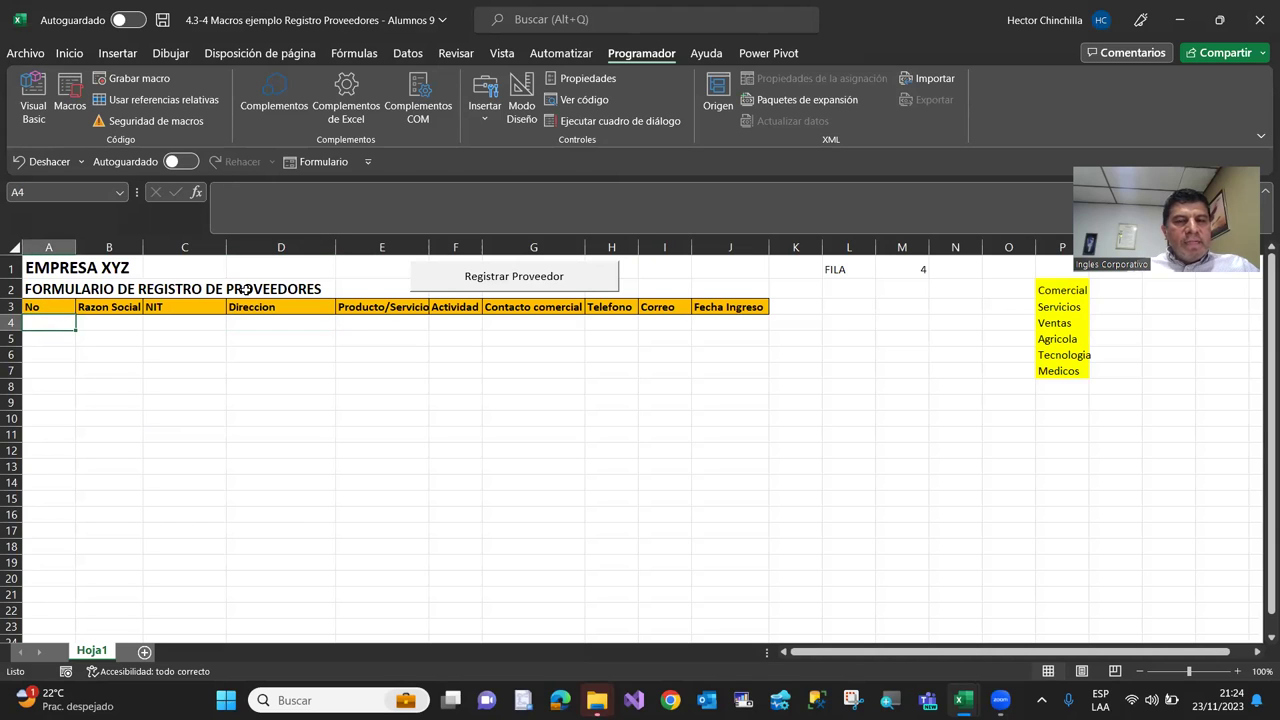
left_click(897, 272)
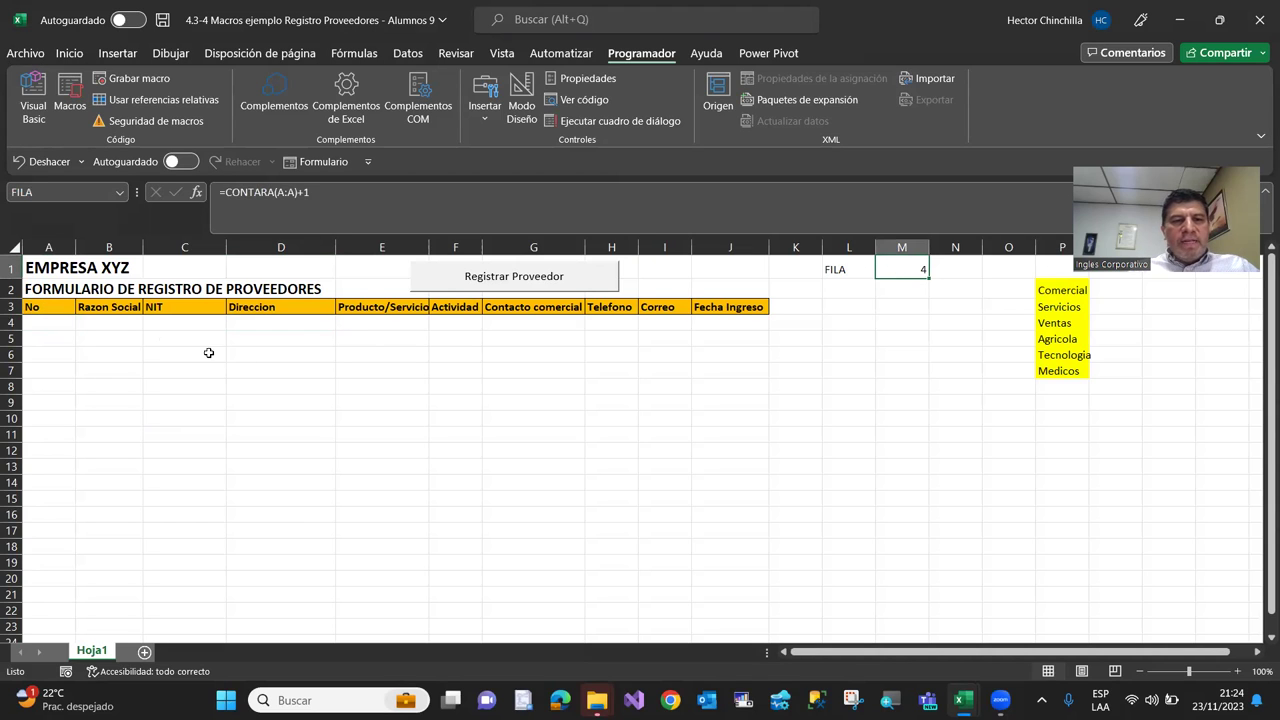
left_click(49, 323)
left_click(106, 322)
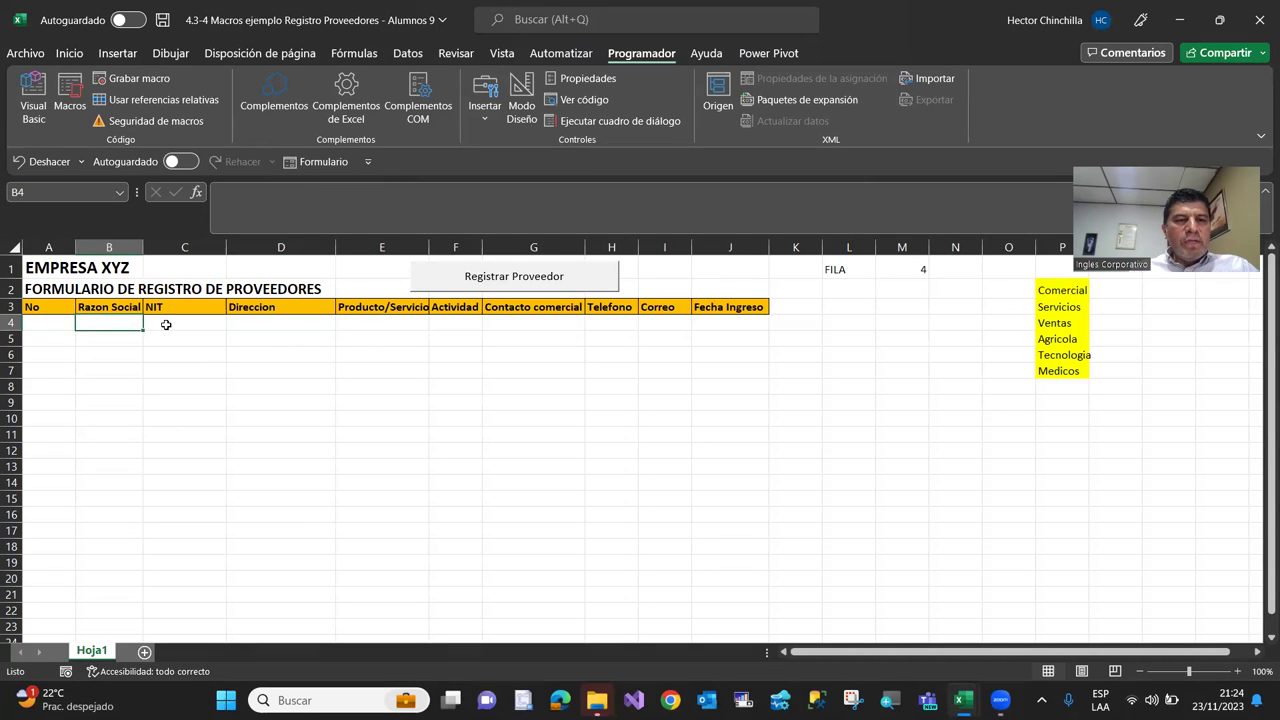
left_click(166, 325)
left_click(252, 324)
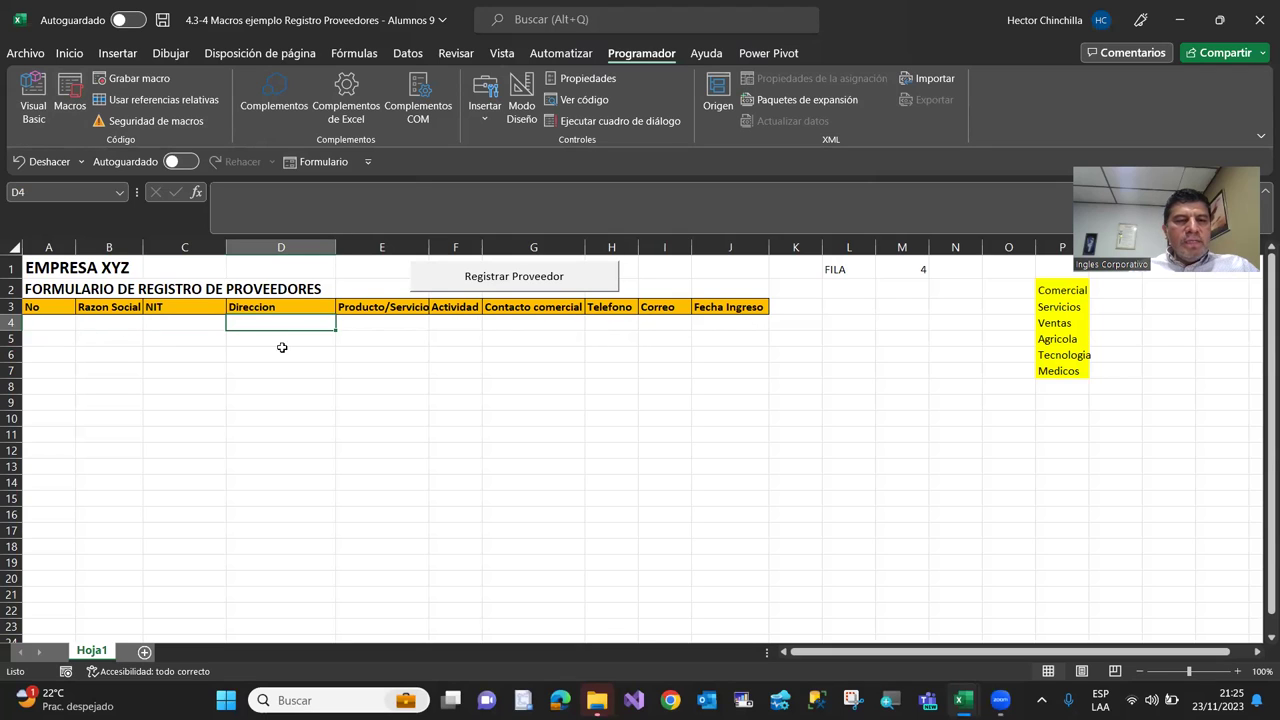
left_click(35, 100)
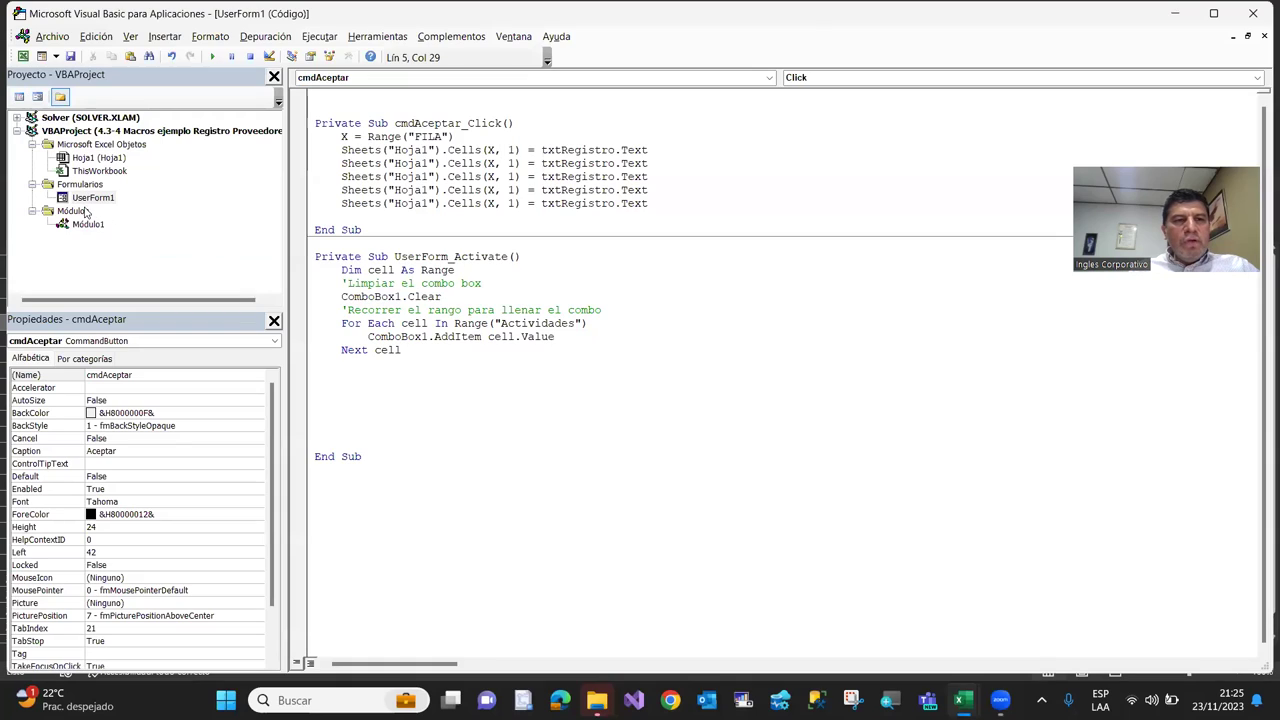
- Open the UserForm1 design and check the names of the No. Registro, Razon Social, NIT and Direccion boxes
double_click(93, 197)
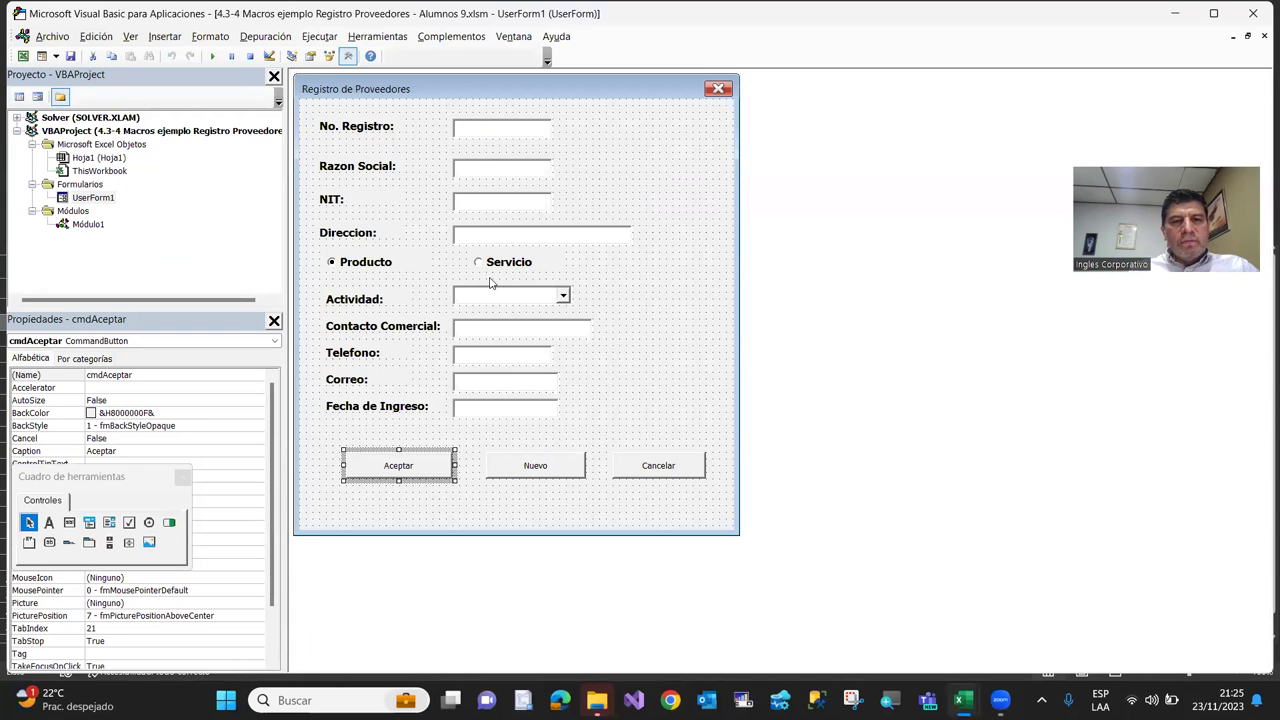
left_click(477, 134)
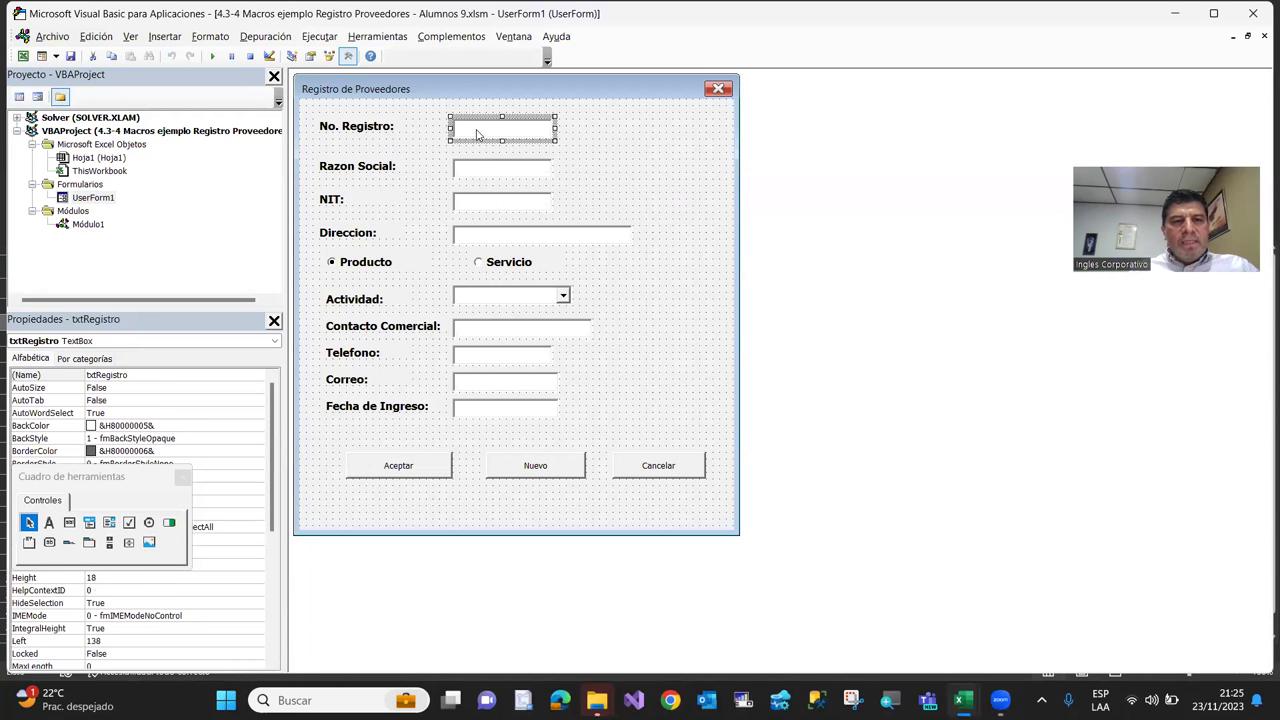
left_click(490, 172)
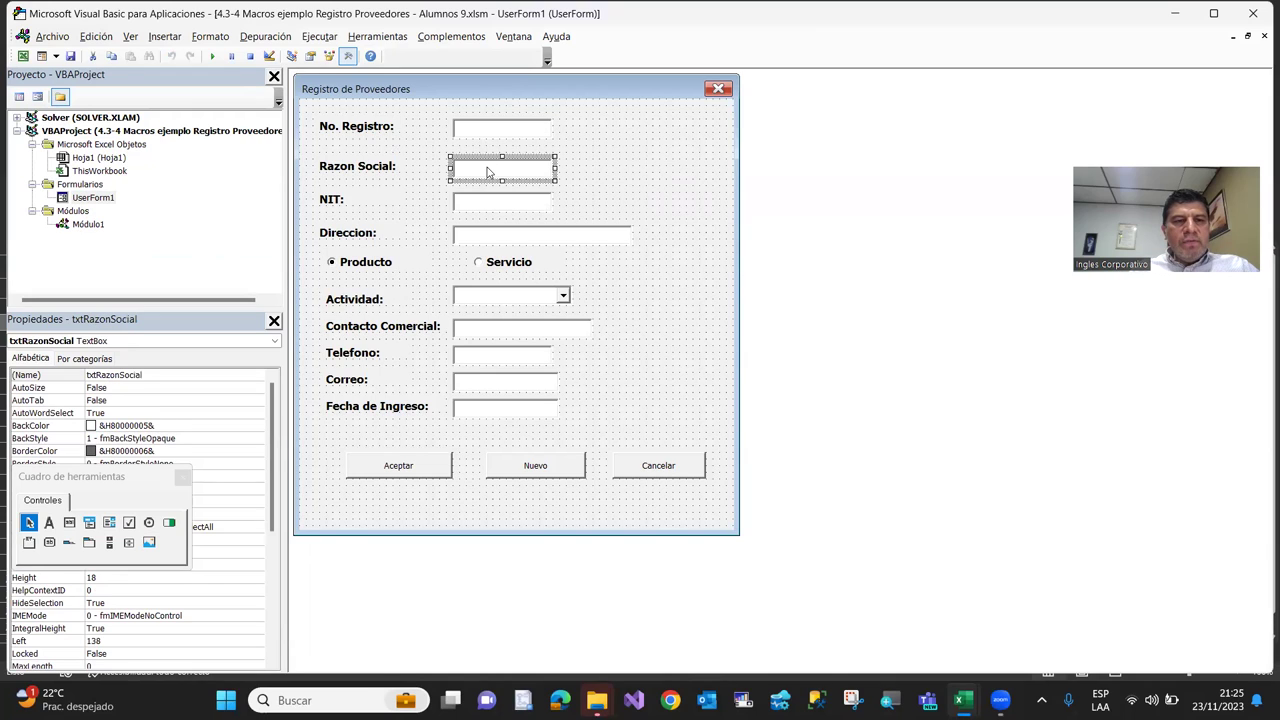
left_click(489, 207)
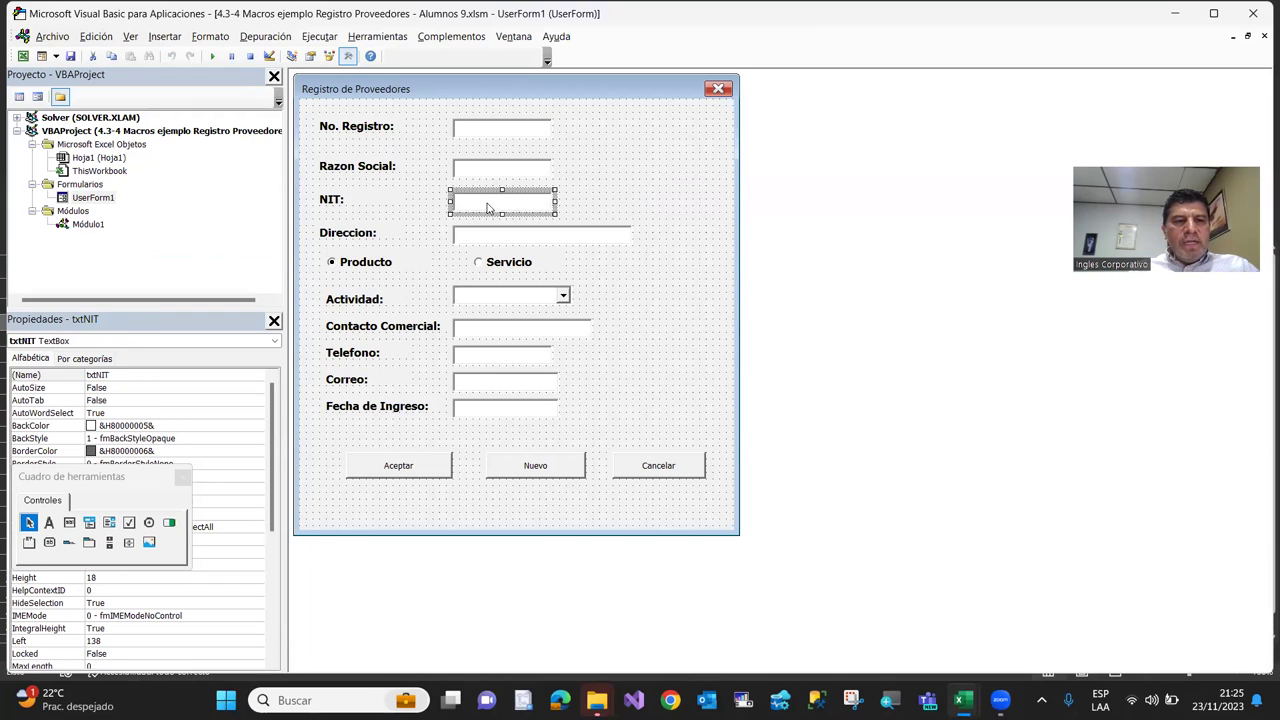
left_click(489, 237)
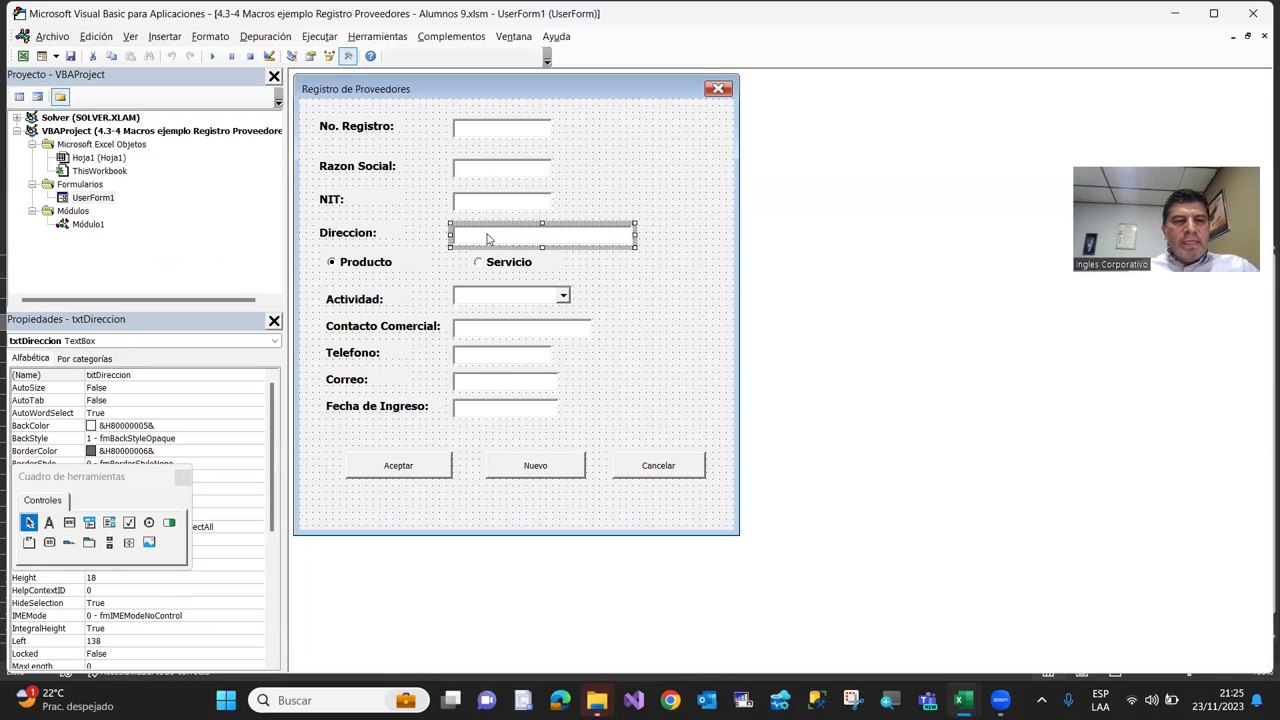
- Change the second Cells line to column 2 with txtRazonSocial.Text
double_click(410, 468)
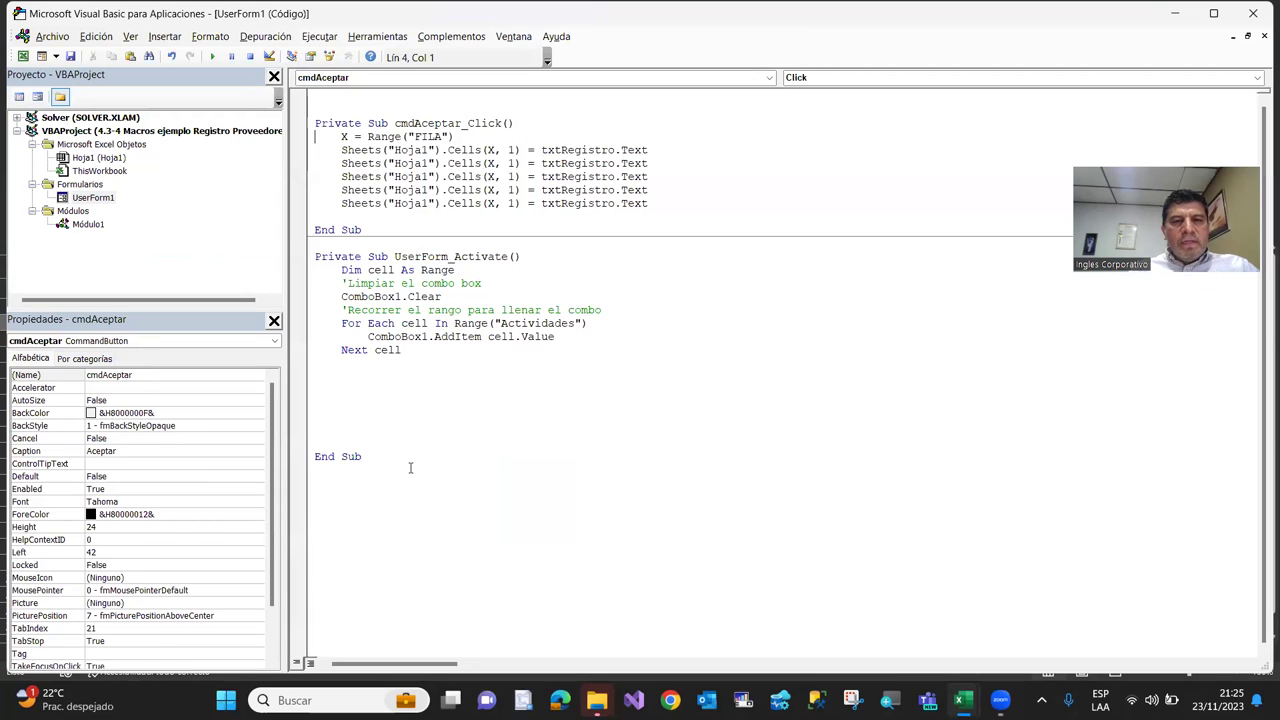
left_click(502, 163)
key("Right")
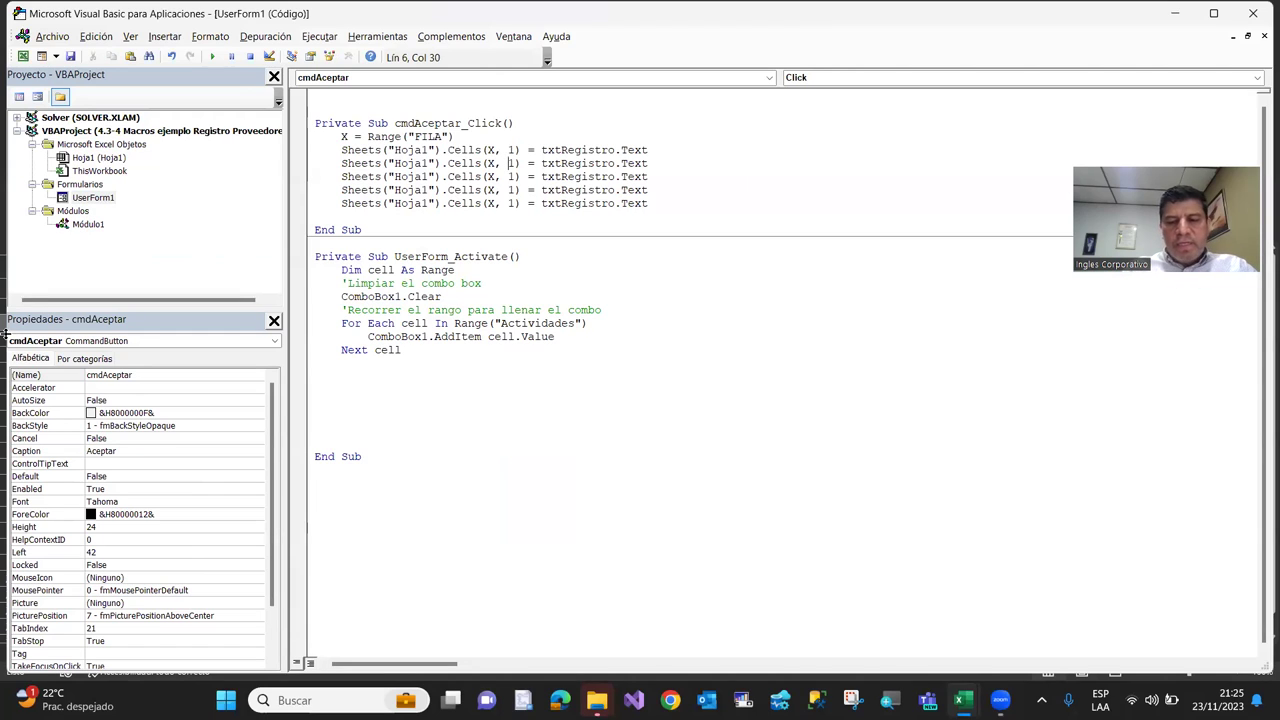
key("Delete")
type("2")
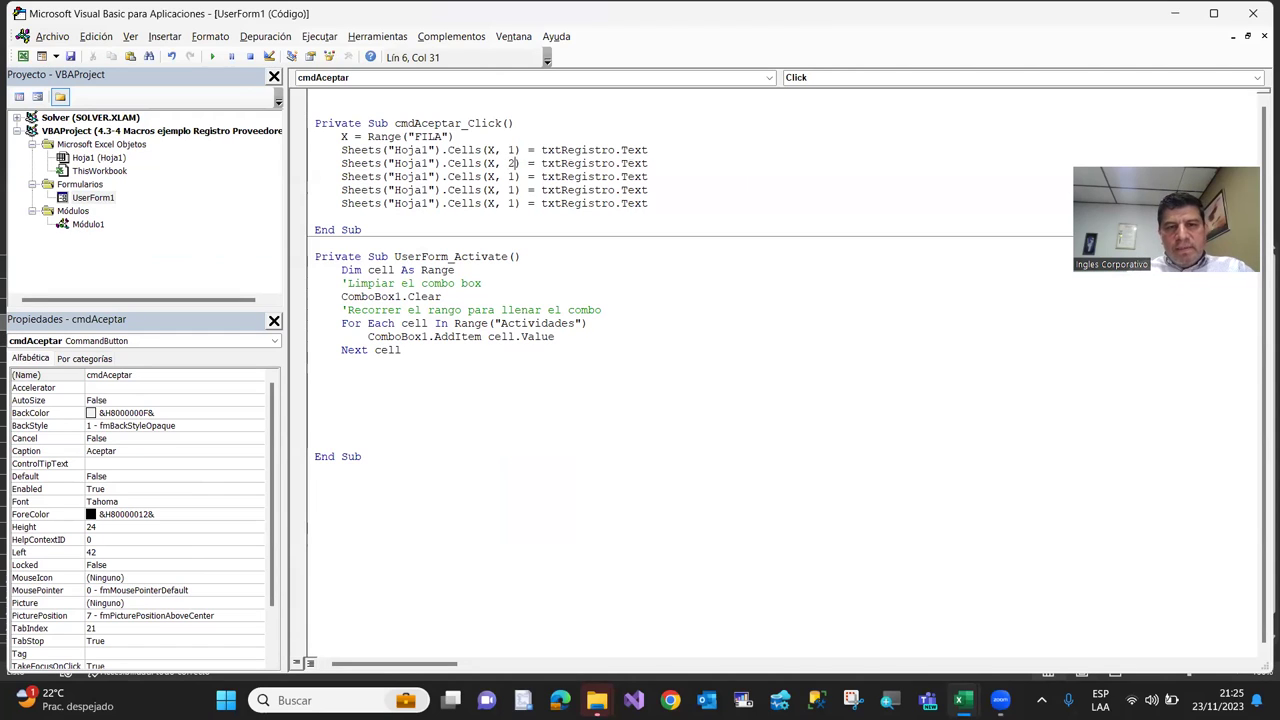
key("Right")
key("Right")
key("Right")
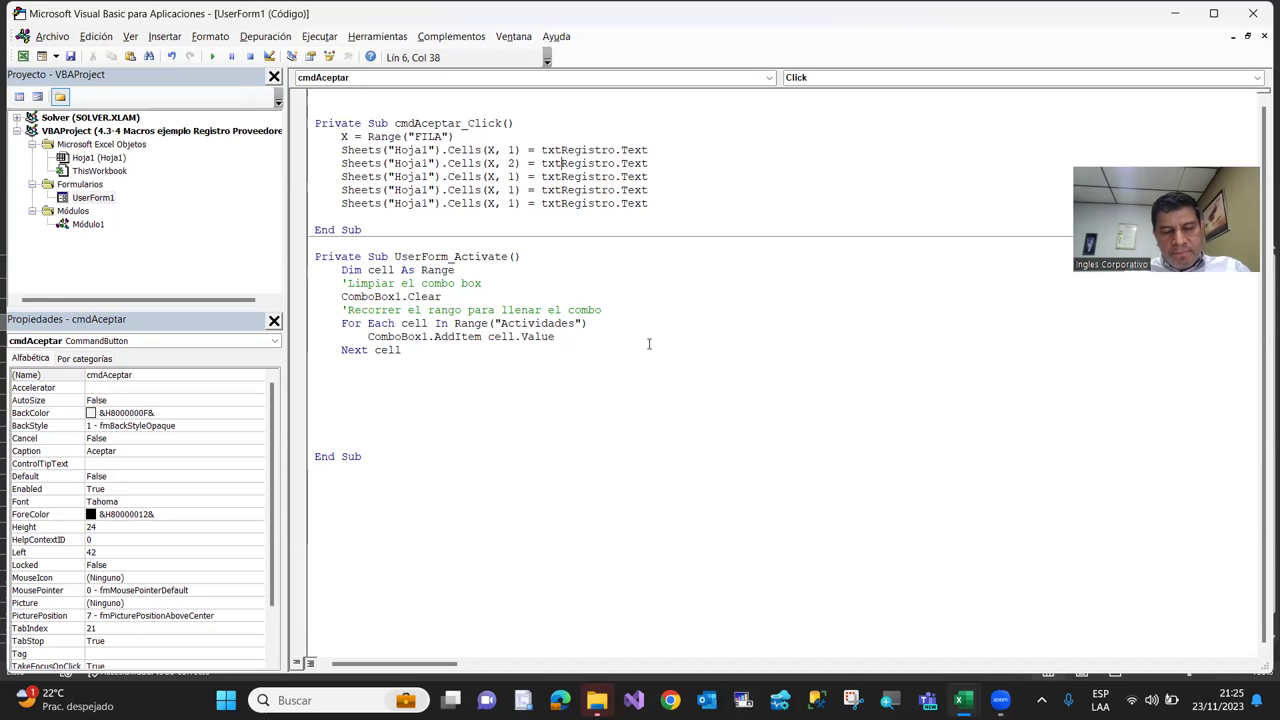
key("Delete")
key("Delete")
key("Delete")
key("Delete")
key("Delete")
key("Delete")
key("Delete")
key("Delete")
key("Delete")
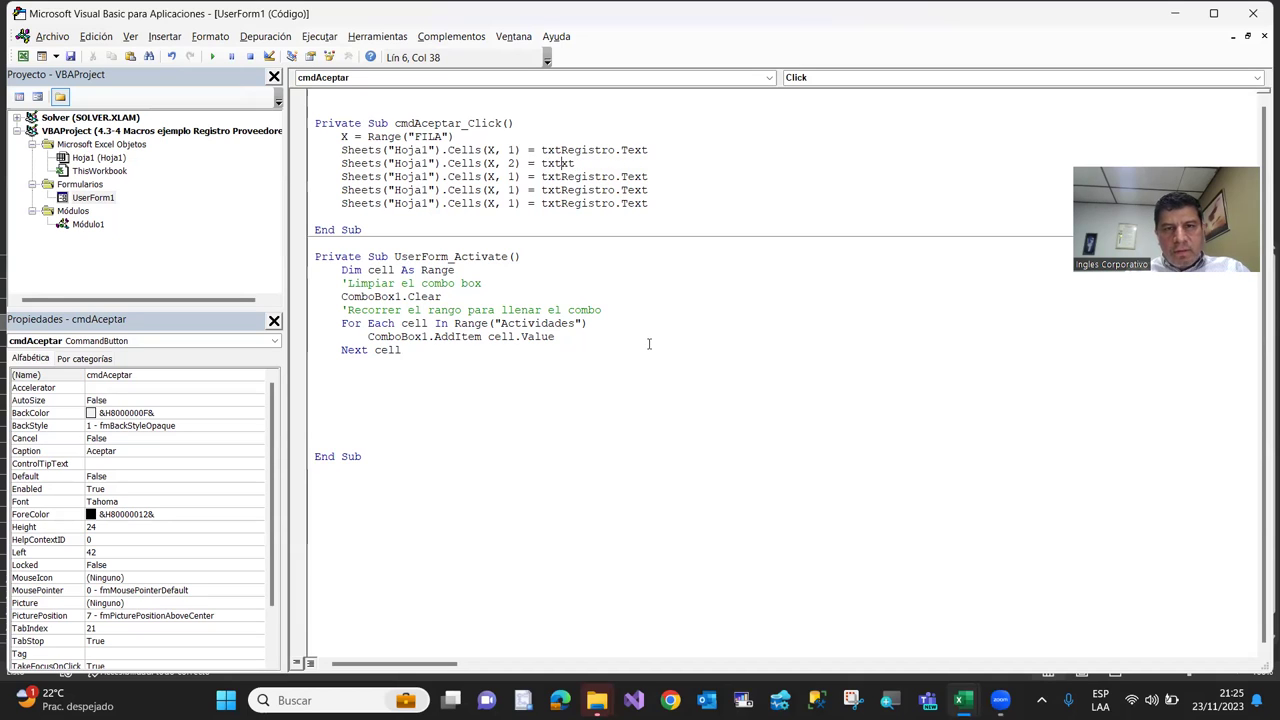
type("razonsocial.")
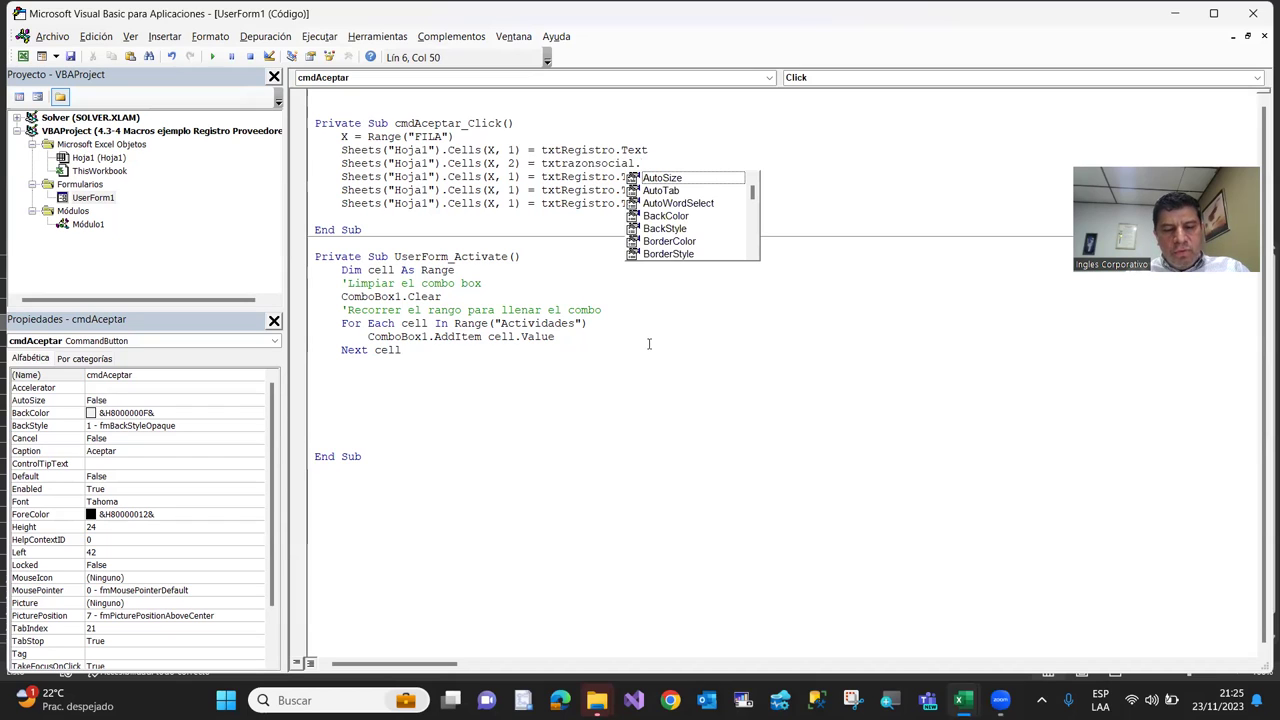
type("text")
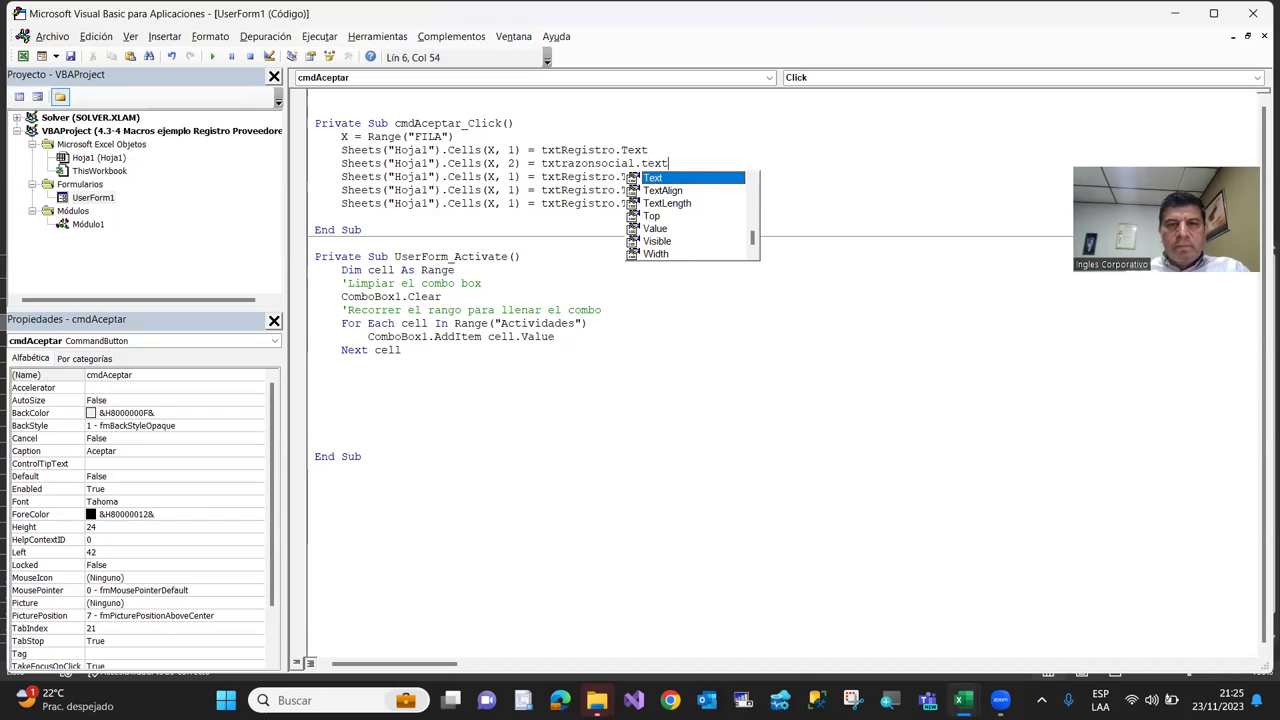
left_click(315, 176)
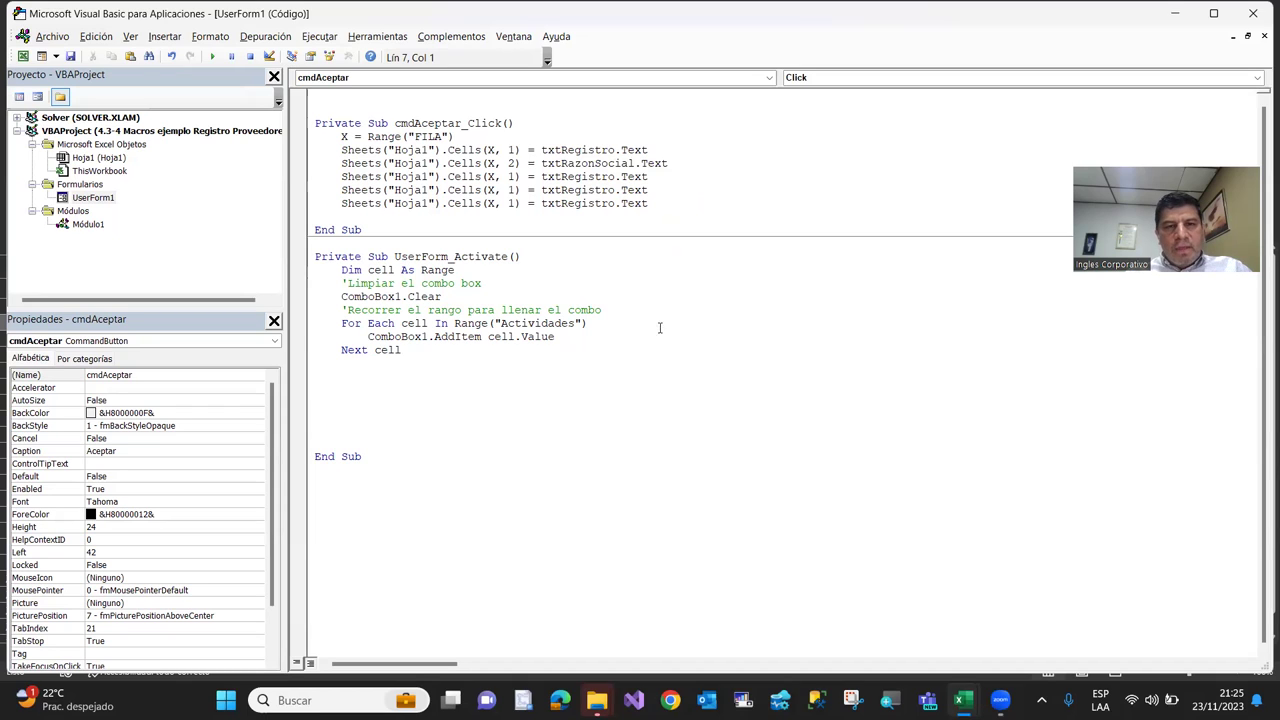
- Make the third Cells line write txtNIT to column 3
left_click(510, 176)
type("3")
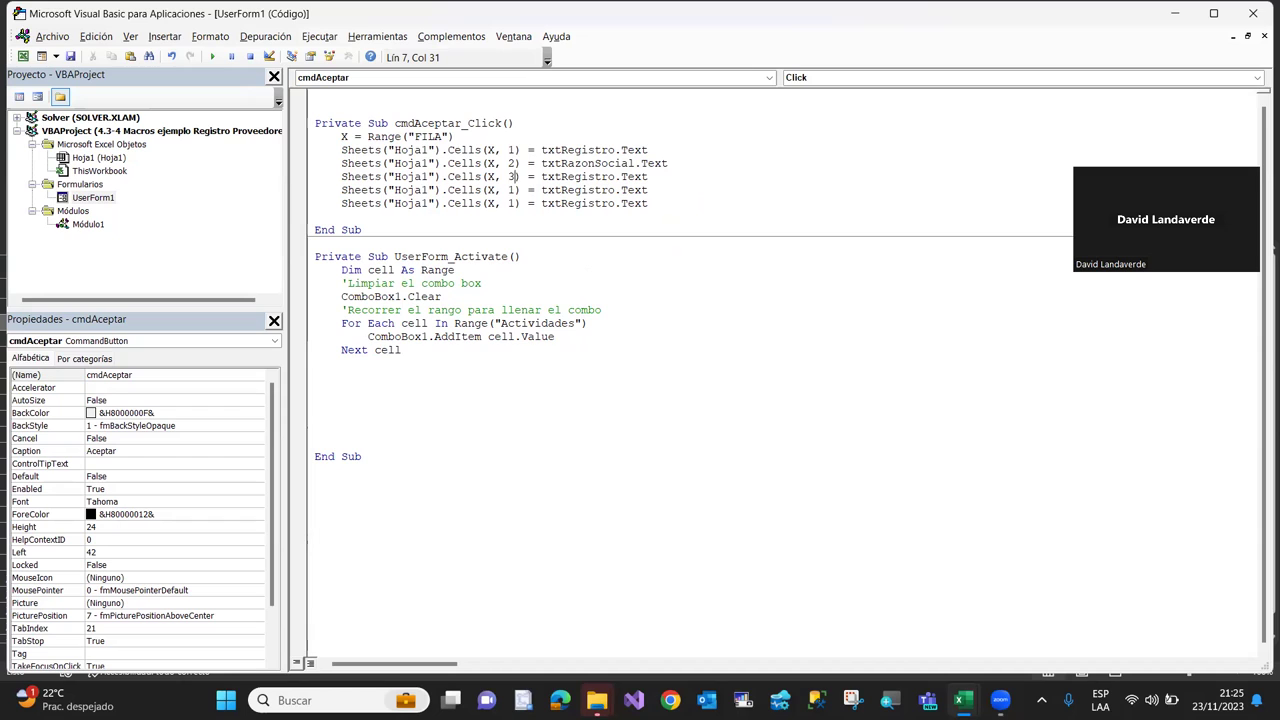
key("Right")
key("Right")
key("Right")
type("nit")
key("Delete")
key("Delete")
key("Delete")
key("Delete")
key("Delete")
key("Delete")
key("Delete")
key("Delete")
key("Down")
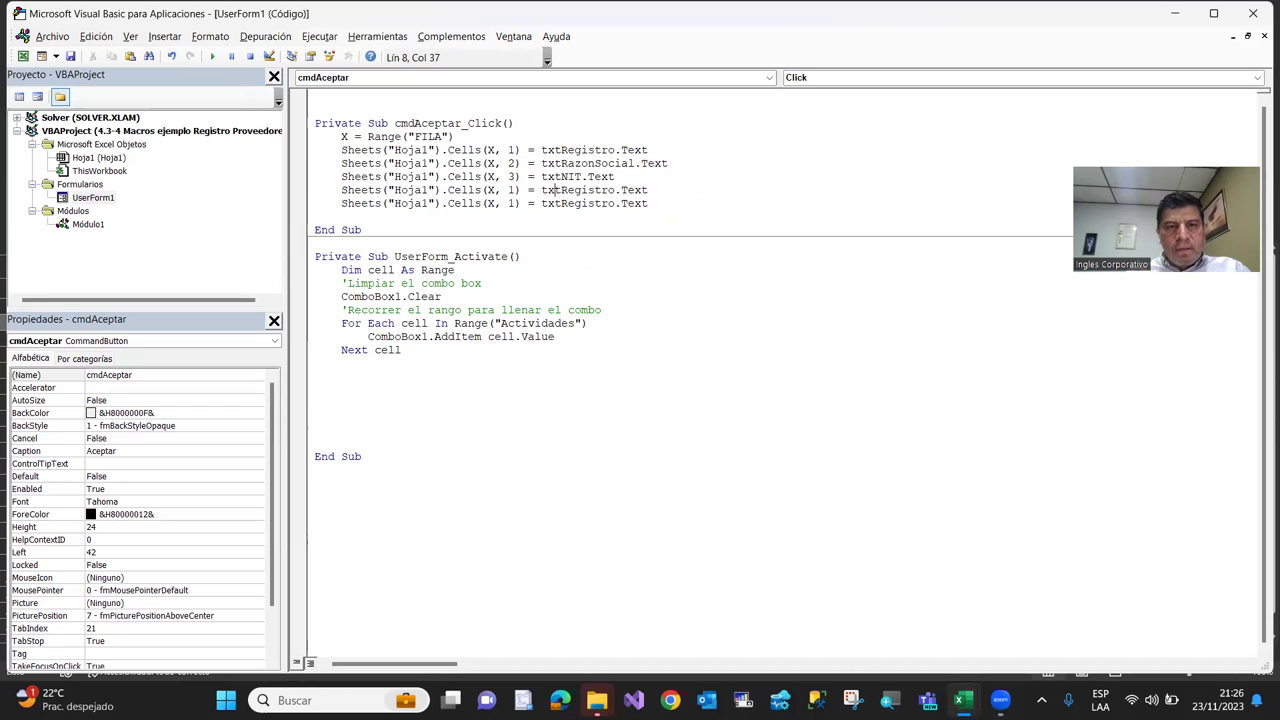
- Change the fourth Cells line to column 4 with txtDireccion.Text
left_click(516, 190)
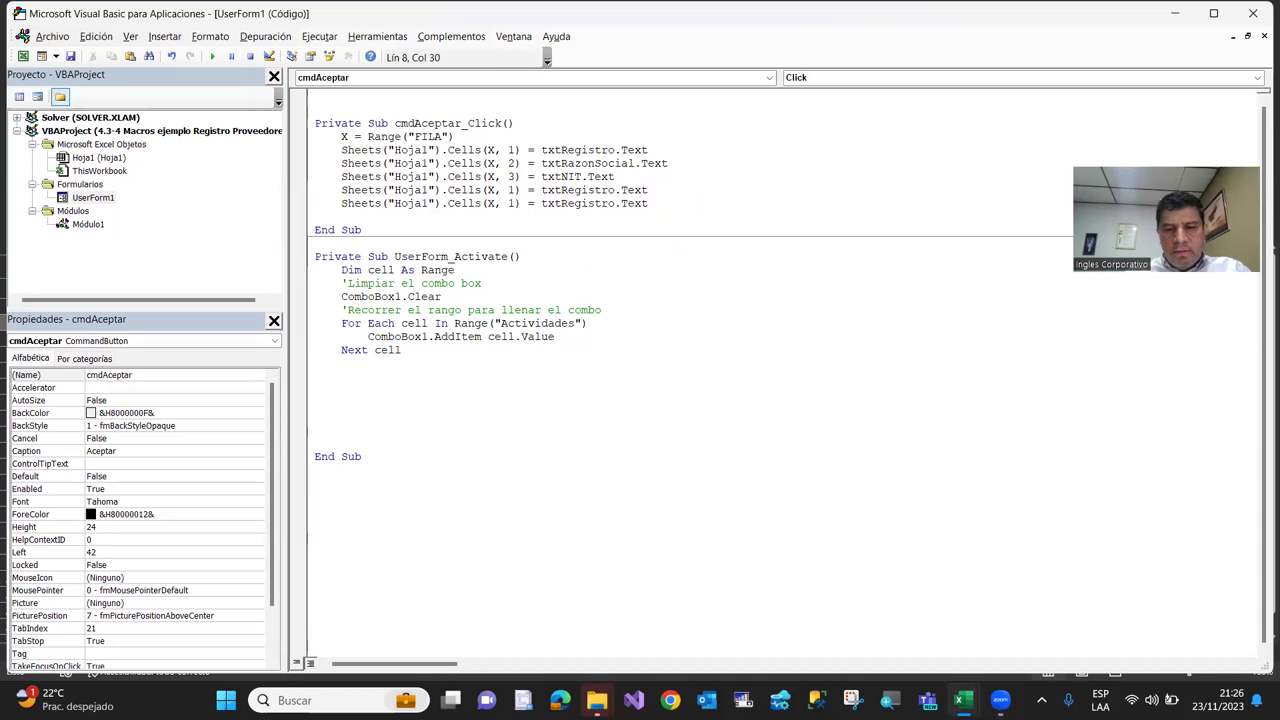
key("Delete")
type("s4")
key("BackSpace")
key("BackSpace")
type("4")
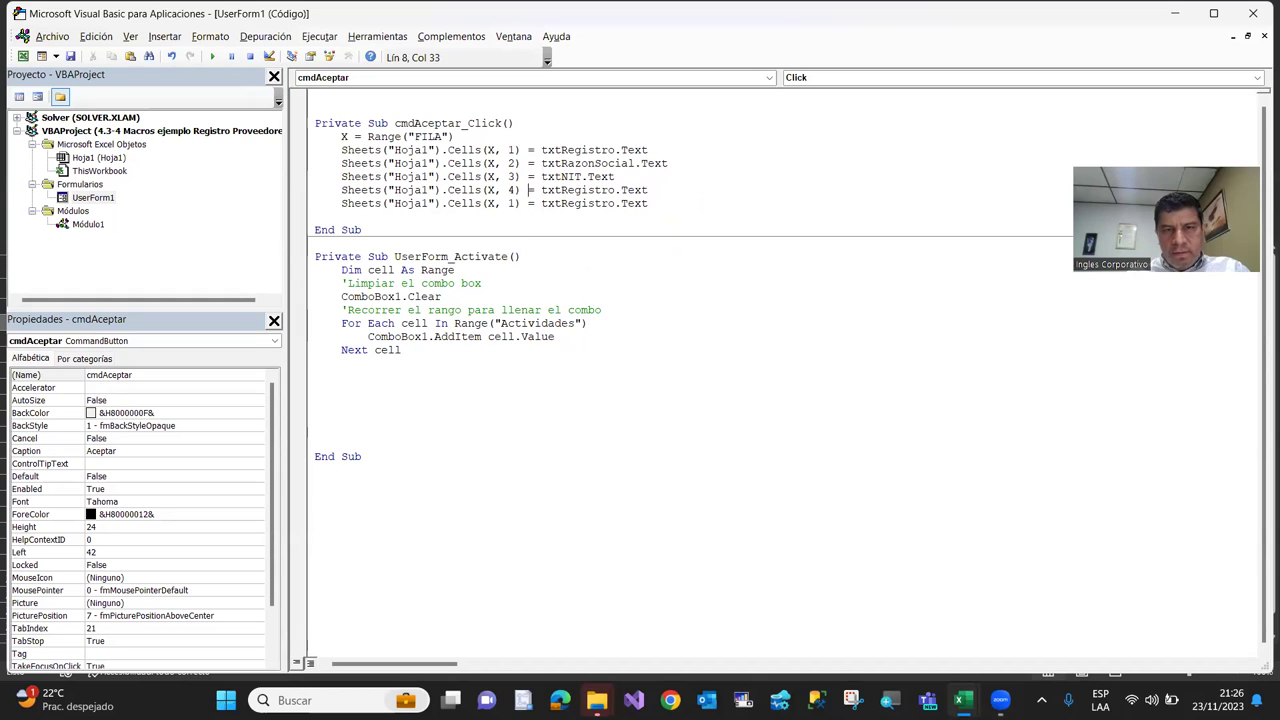
key("Delete")
key("Delete")
key("Delete")
key("Delete")
key("Delete")
key("Delete")
key("Delete")
key("Delete")
type("direccion")
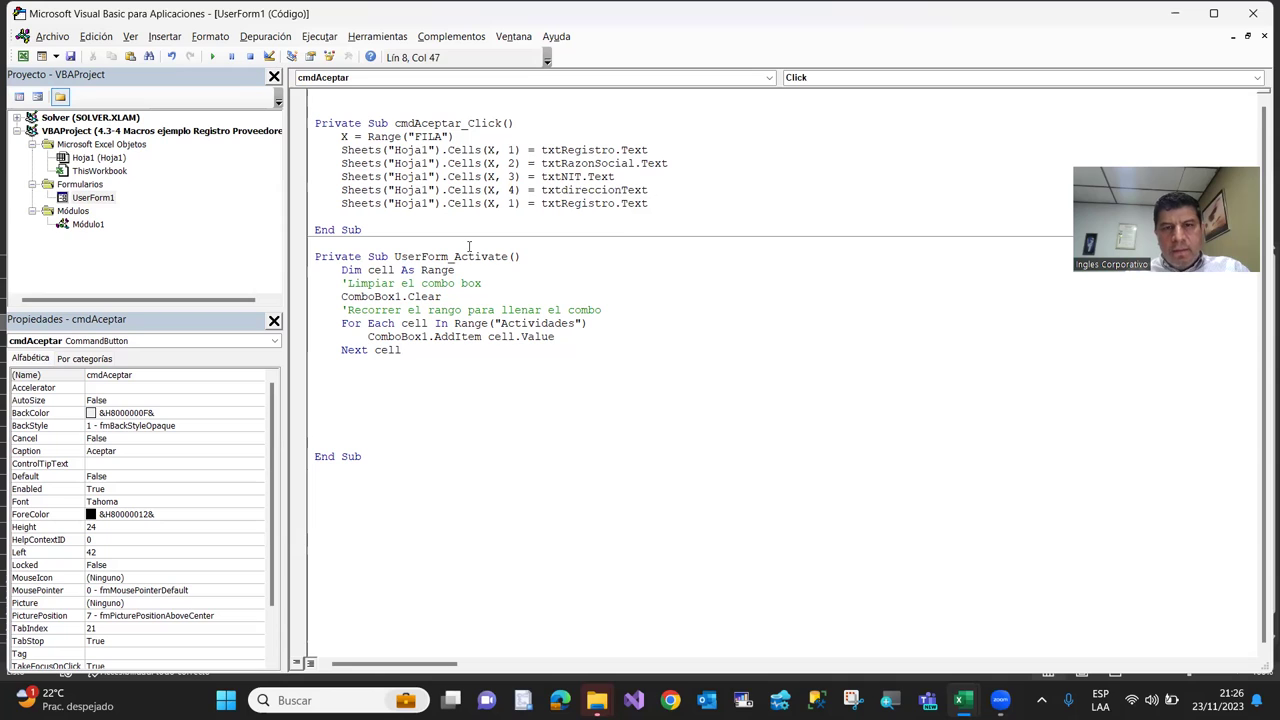
type(".")
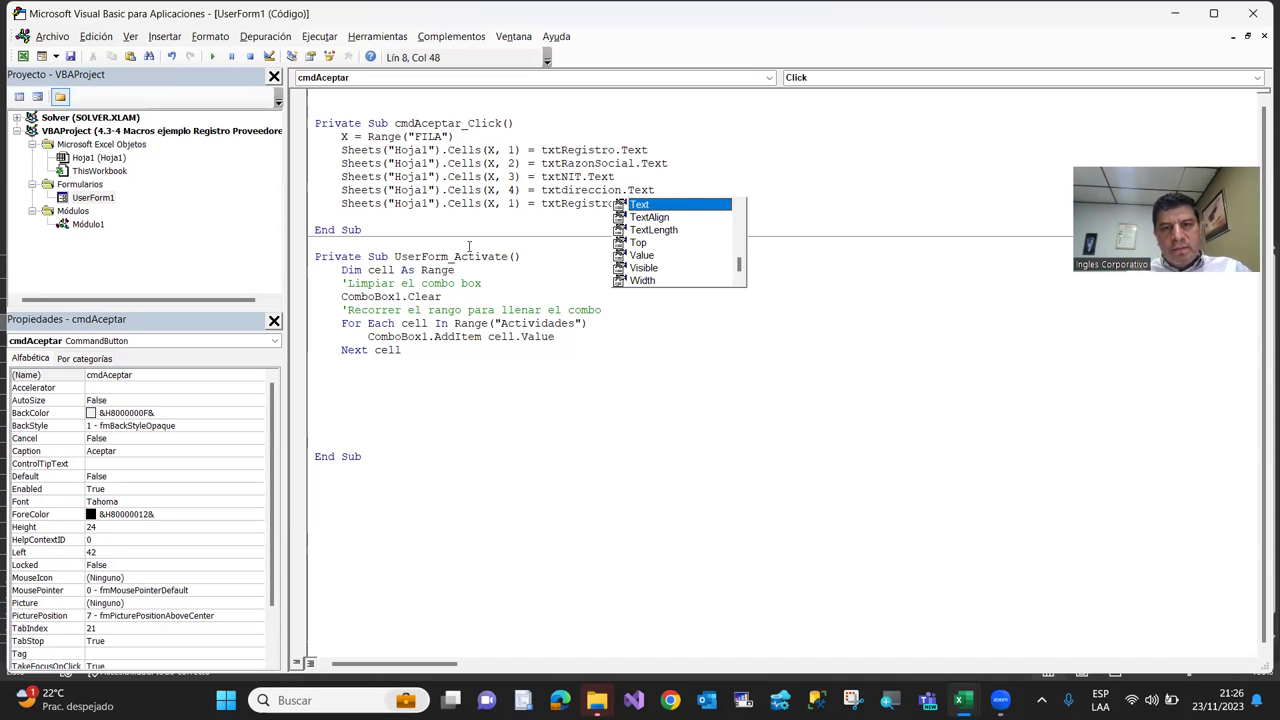
key("End")
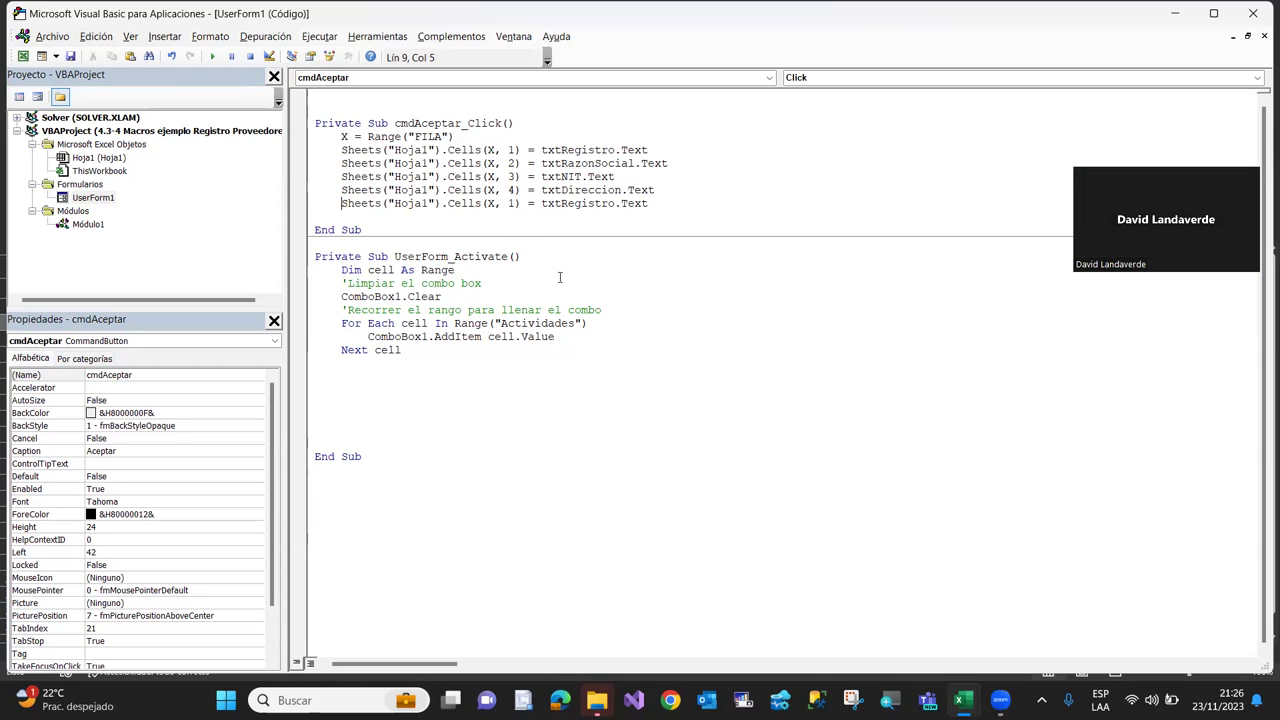
- Delete the leftover fifth Cells line and begin an If statement
key("shift+End")
key("Delete")
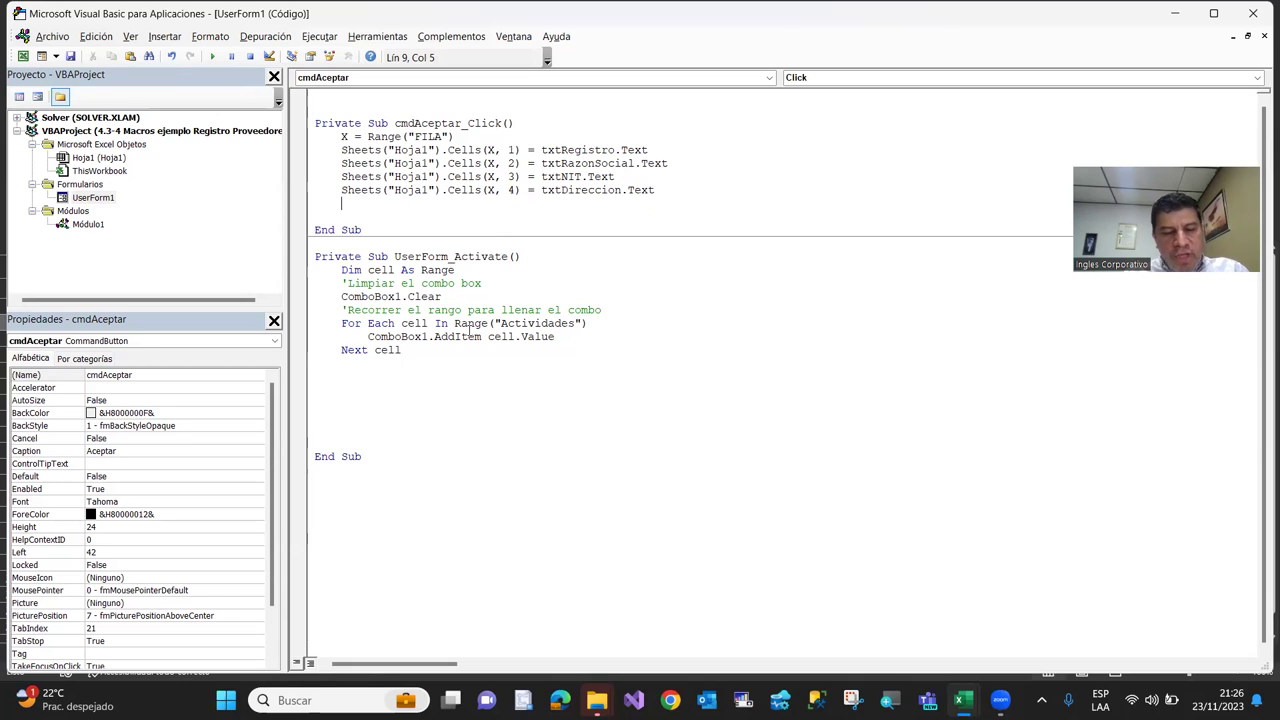
type("if")
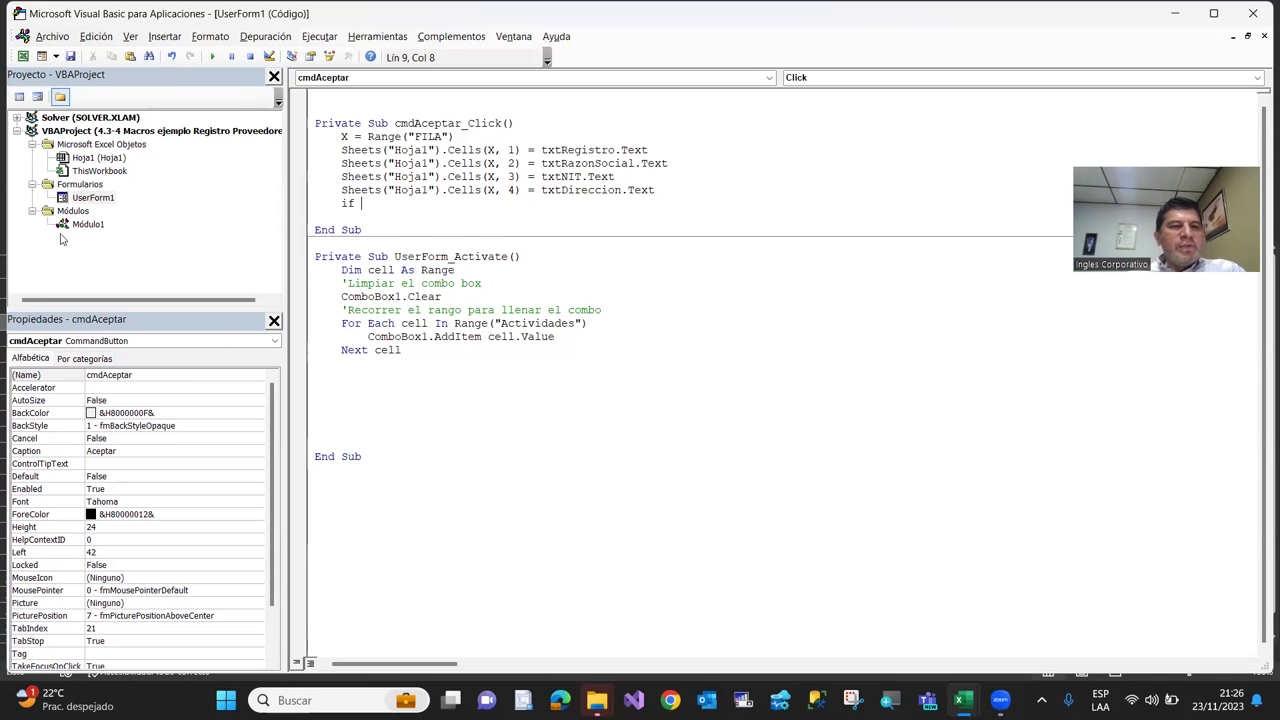
double_click(66, 200)
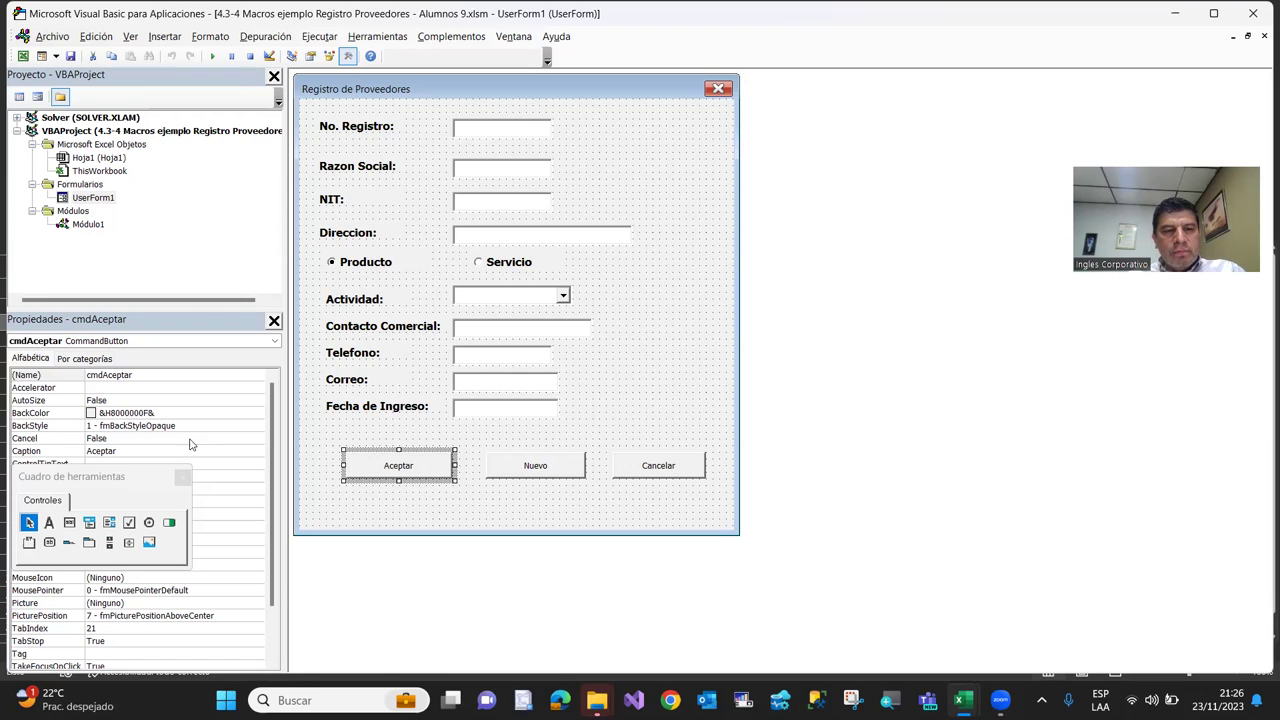
left_click(150, 478)
left_click_drag(150, 478, 998, 214)
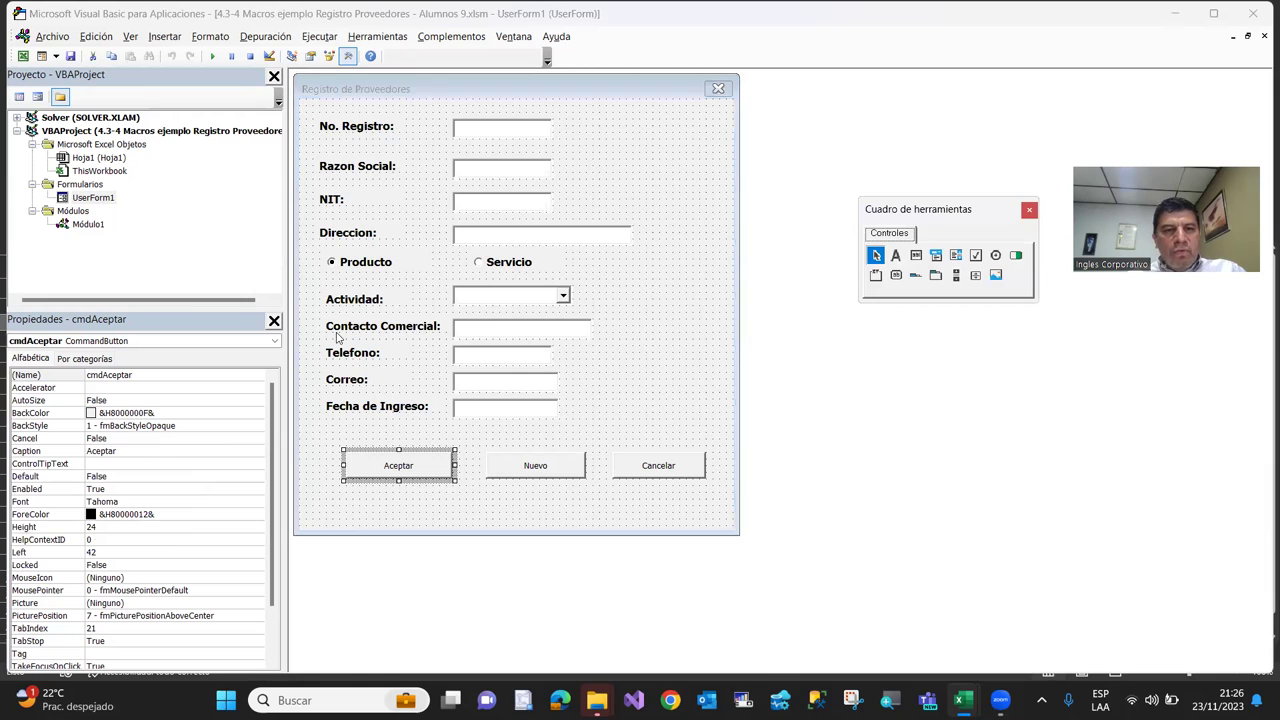
left_click(356, 270)
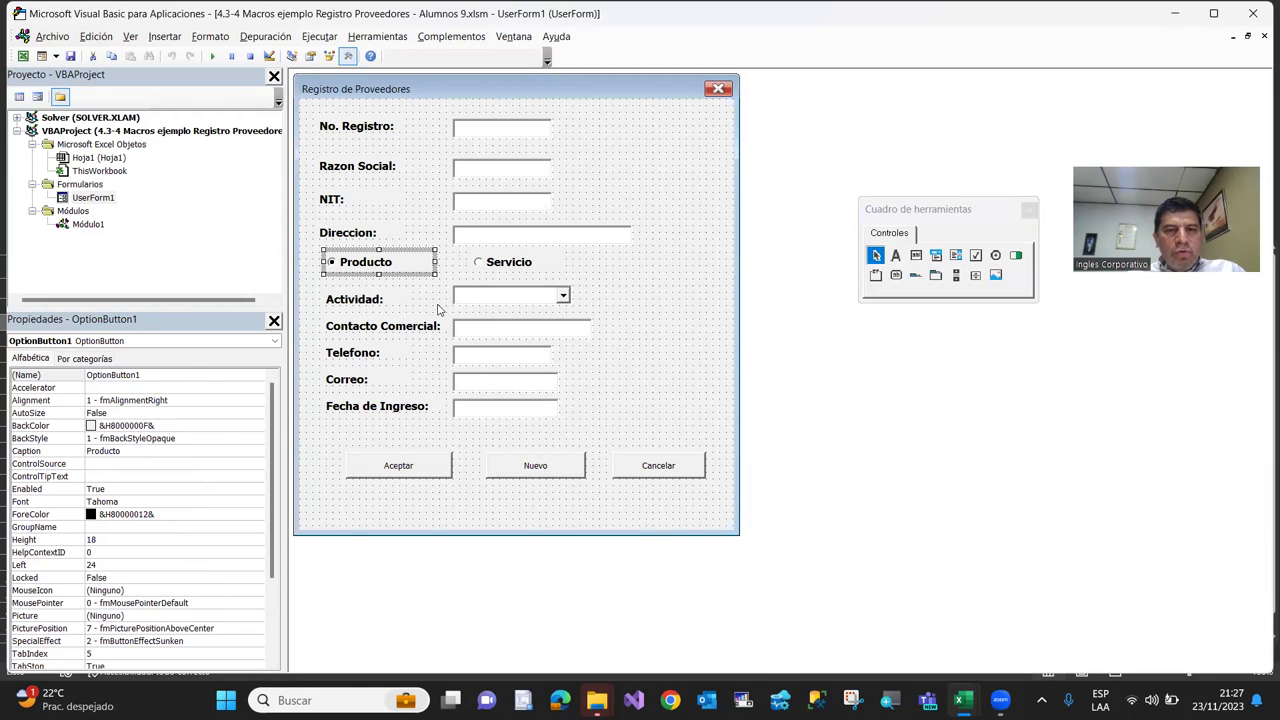
left_click(504, 268)
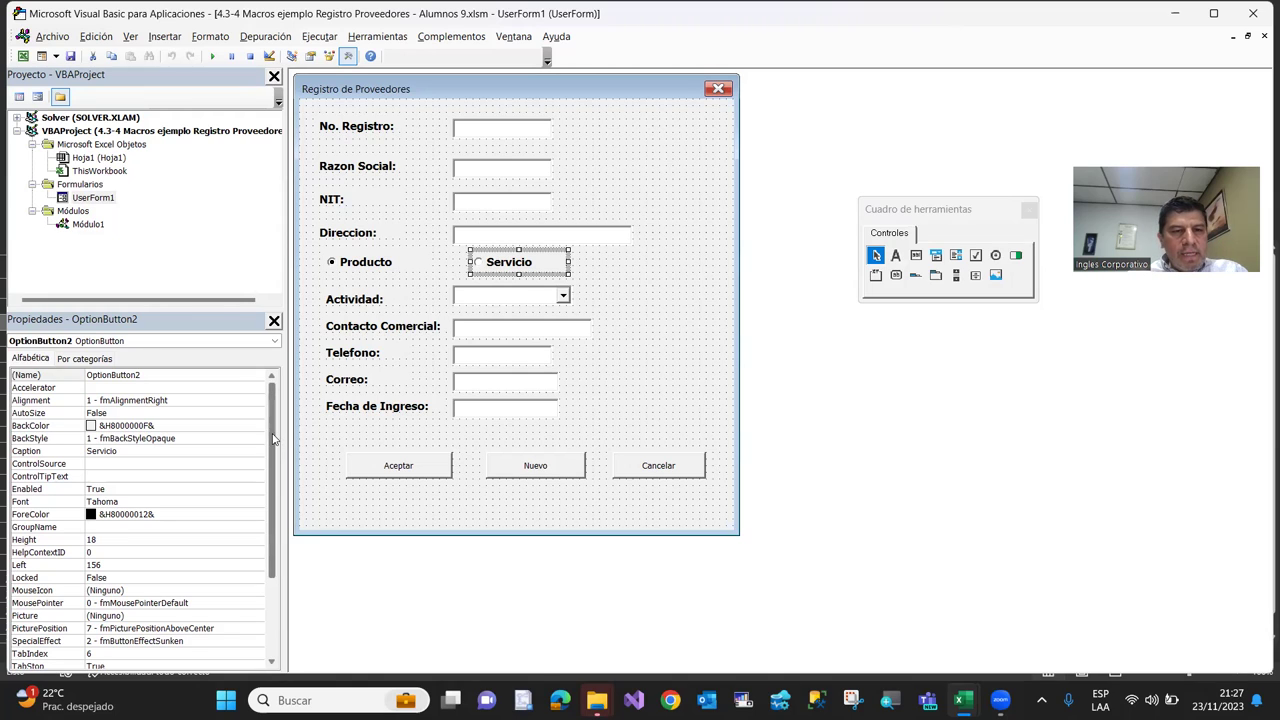
left_click(275, 447)
scroll(275, 447, "down", 1)
scroll(275, 447, "down", 2)
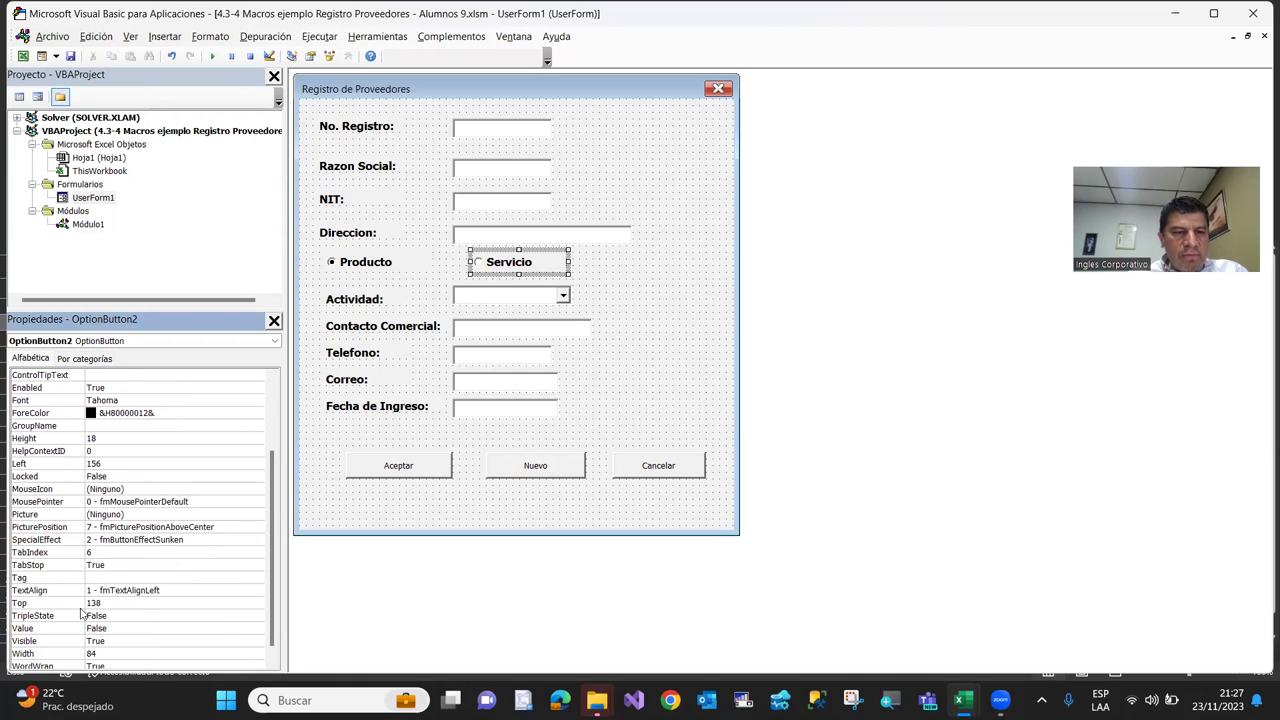
left_click(51, 630)
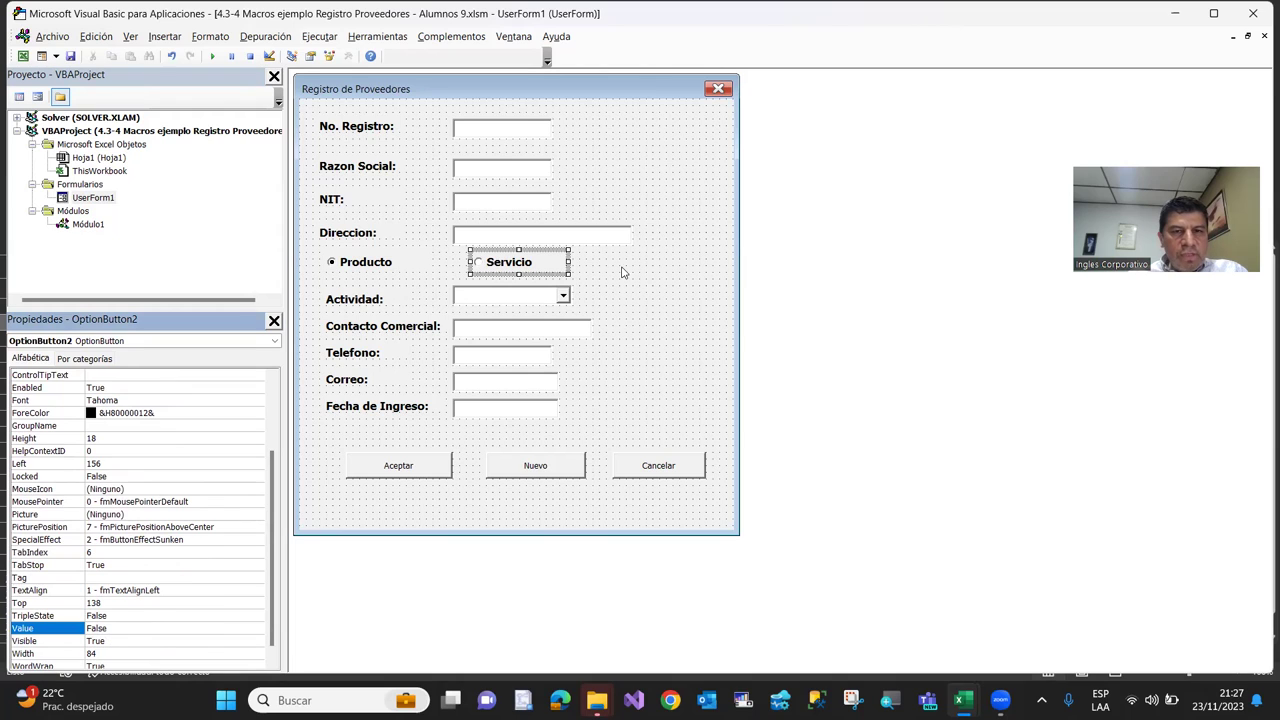
left_click(352, 268)
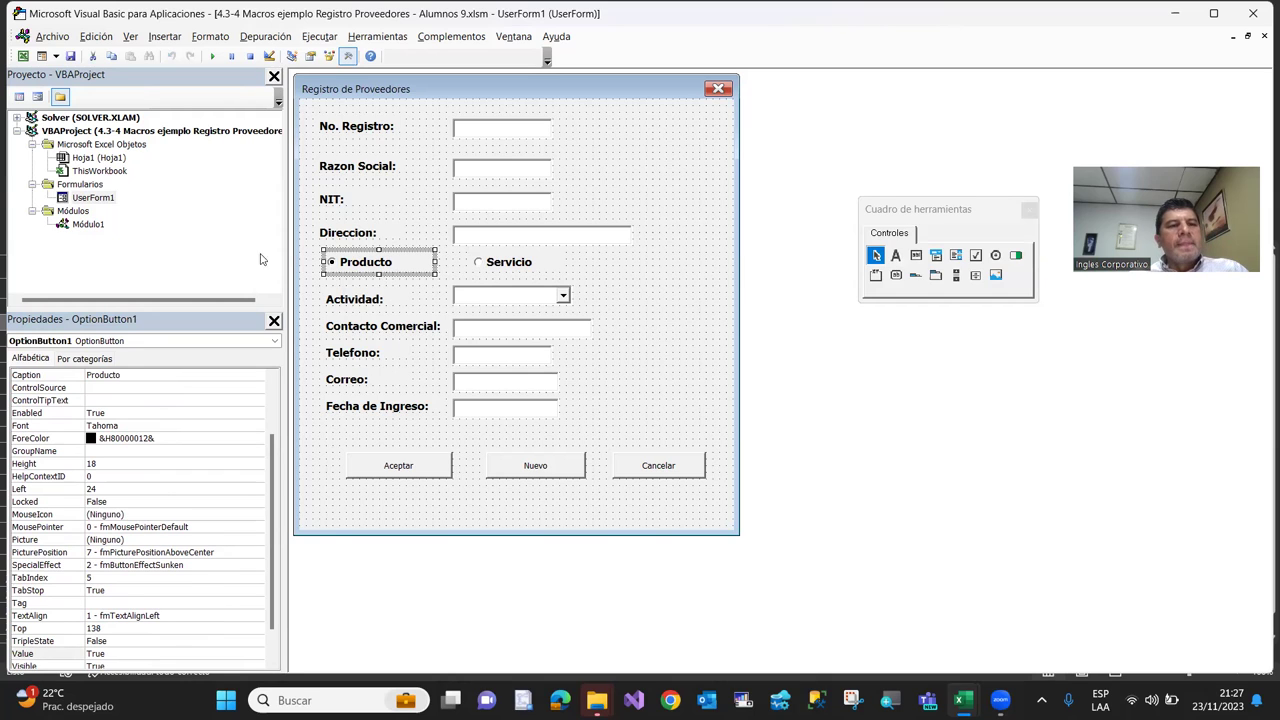
double_click(398, 468)
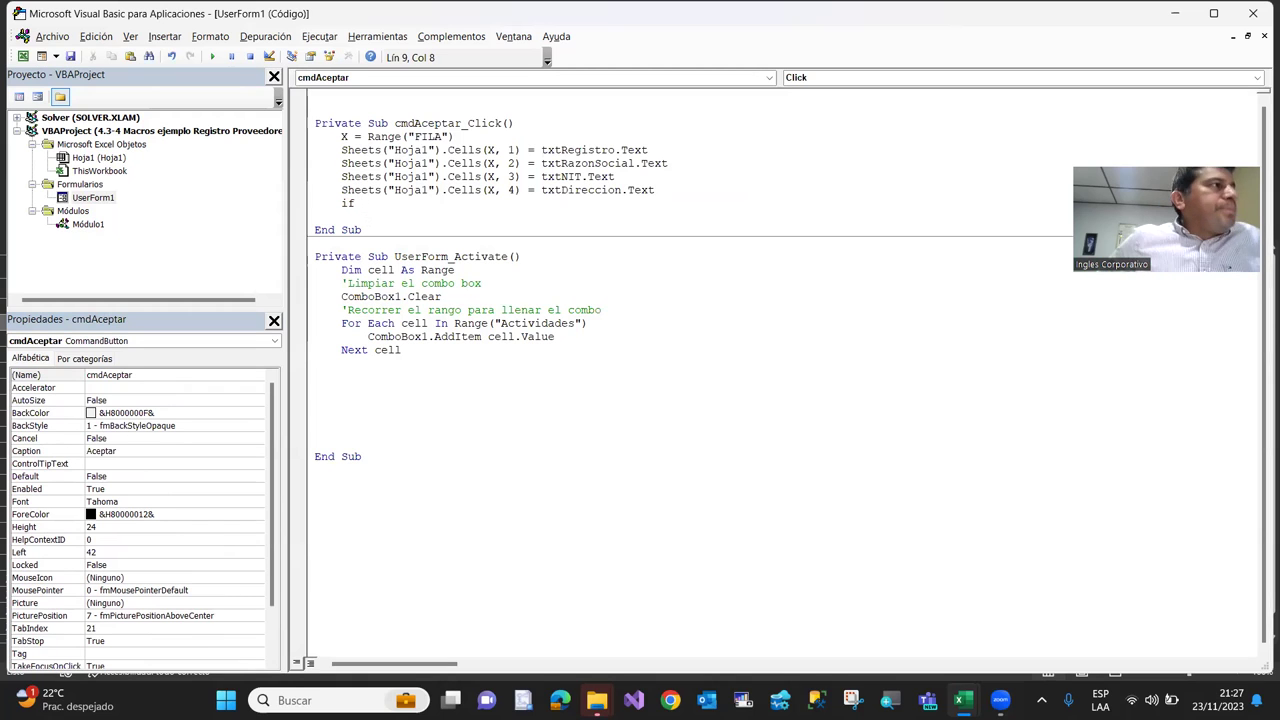
- Complete the line If OptionButton1.Value = True Then, with an indented line below it
type("option")
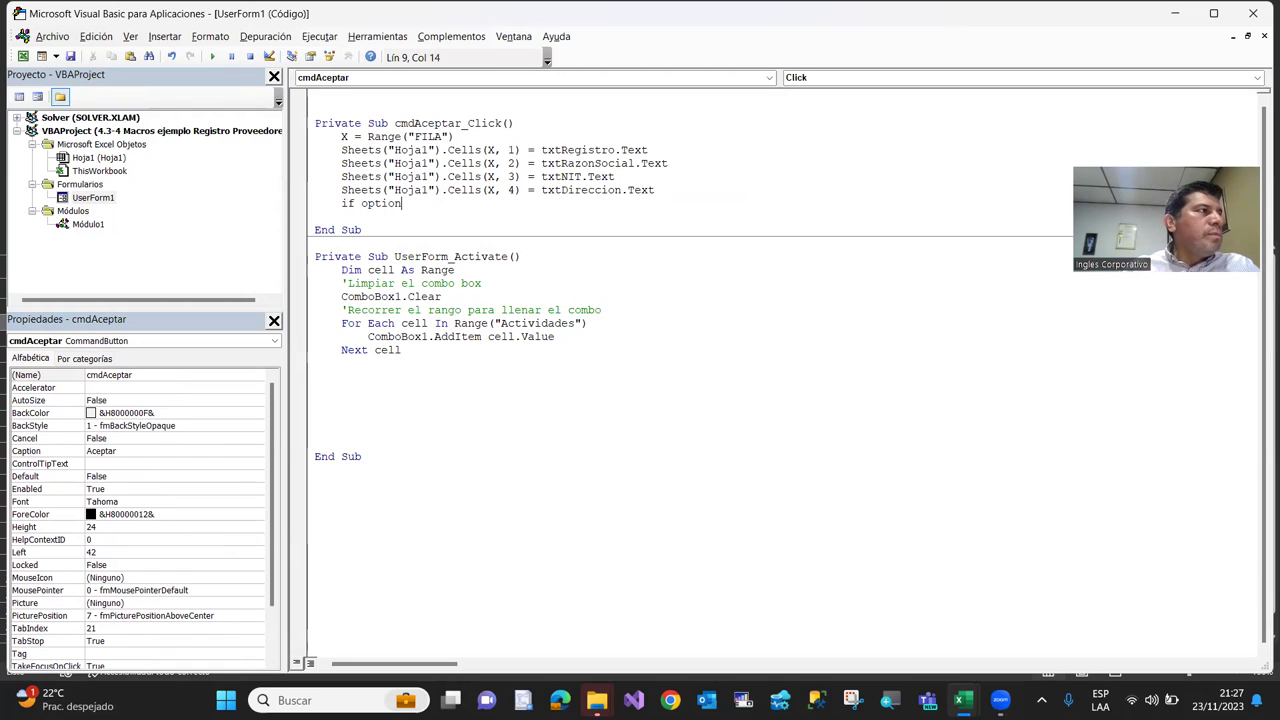
type("button1")
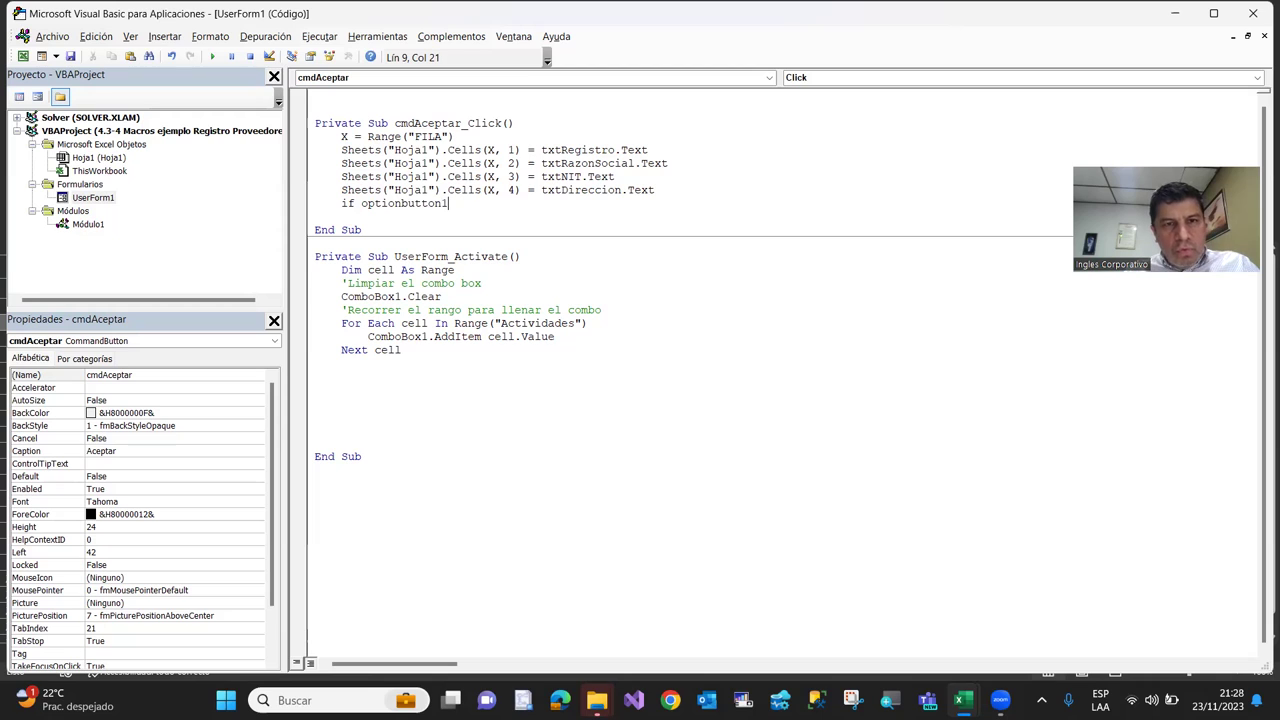
type(".")
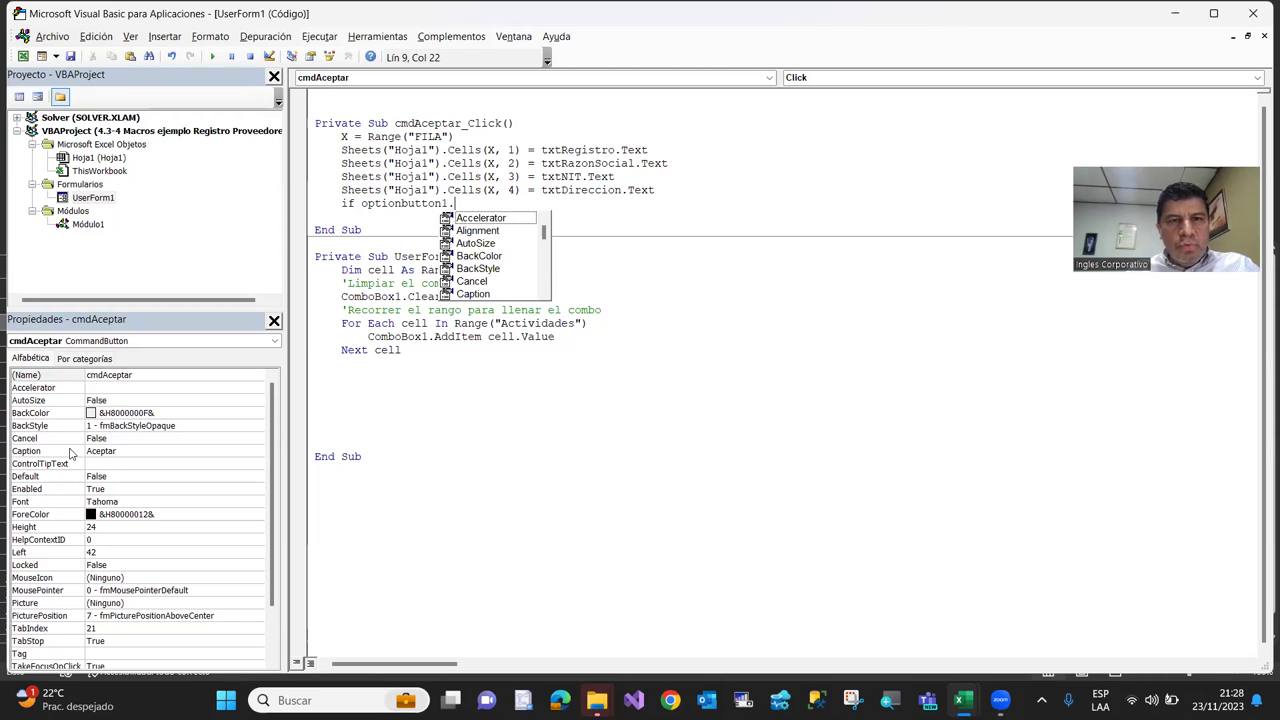
type("value")
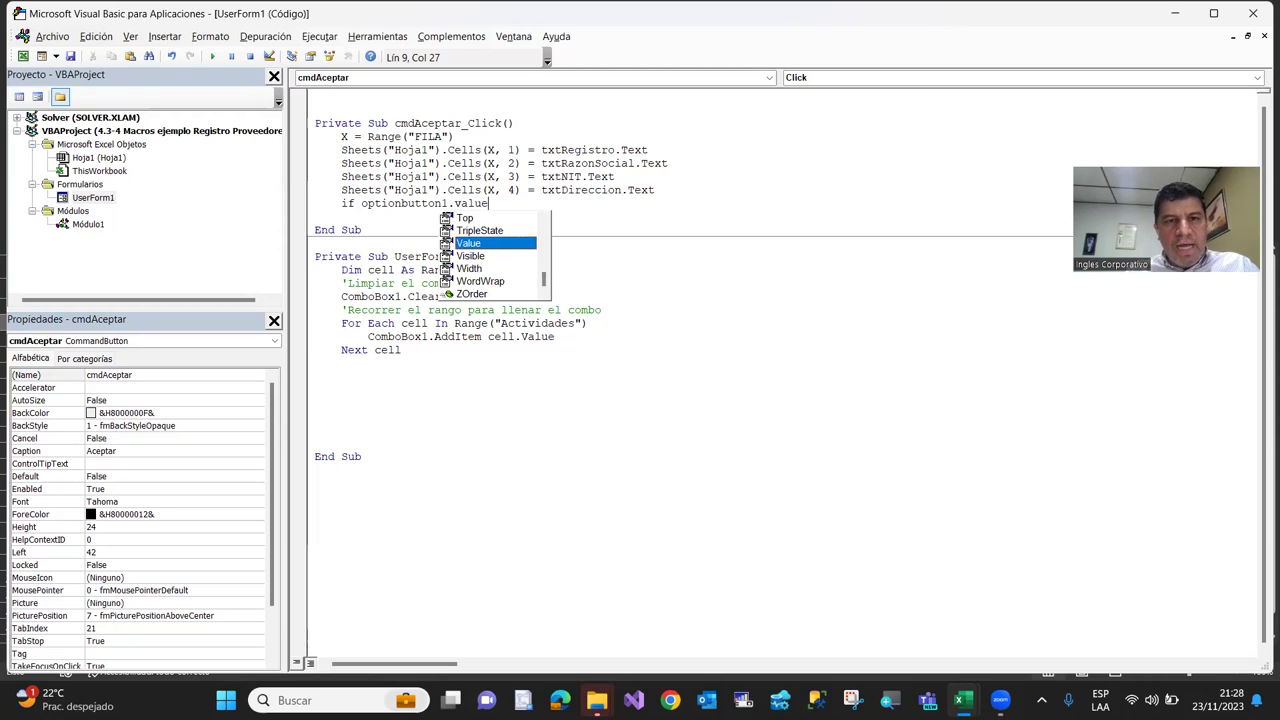
type("=")
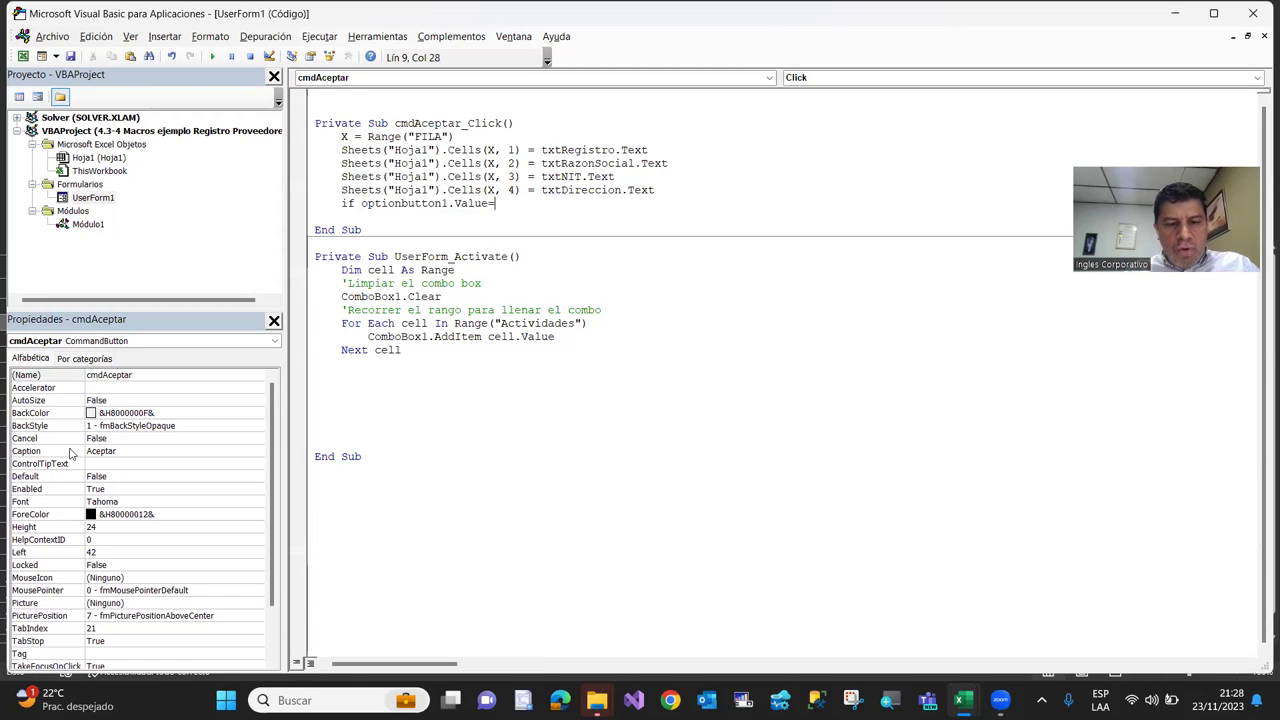
type("true")
key("Return")
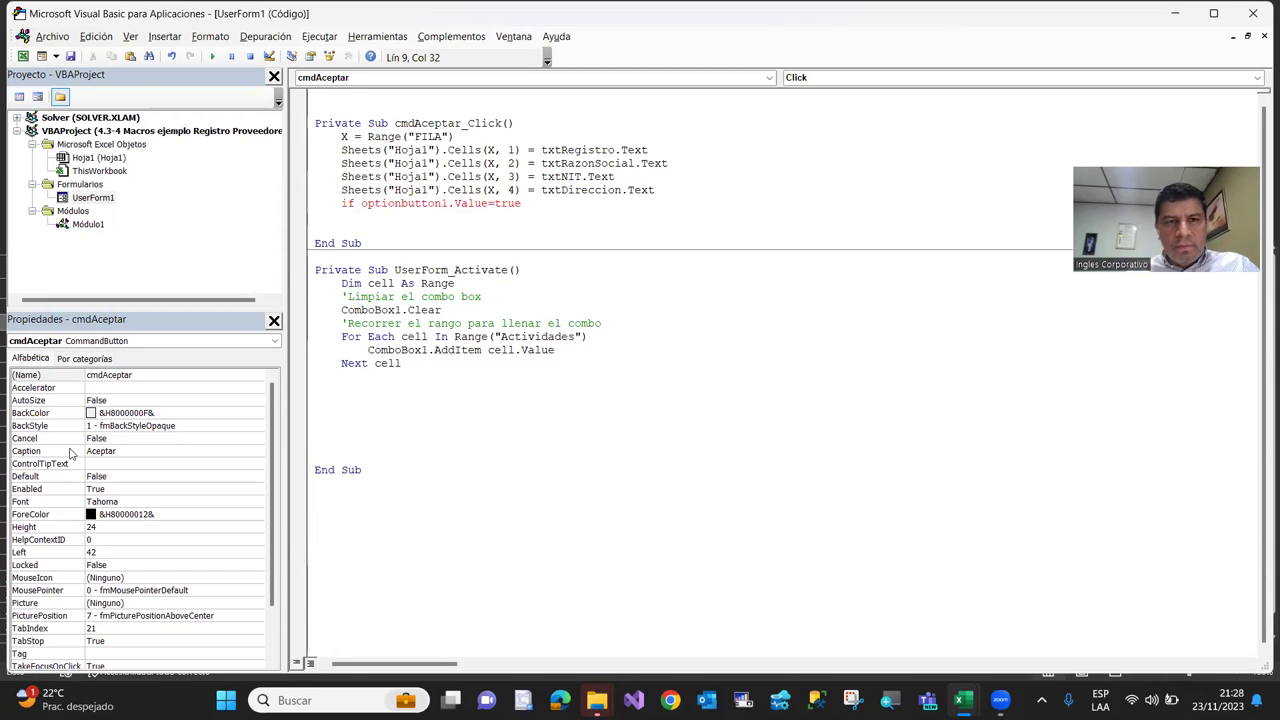
key("Return")
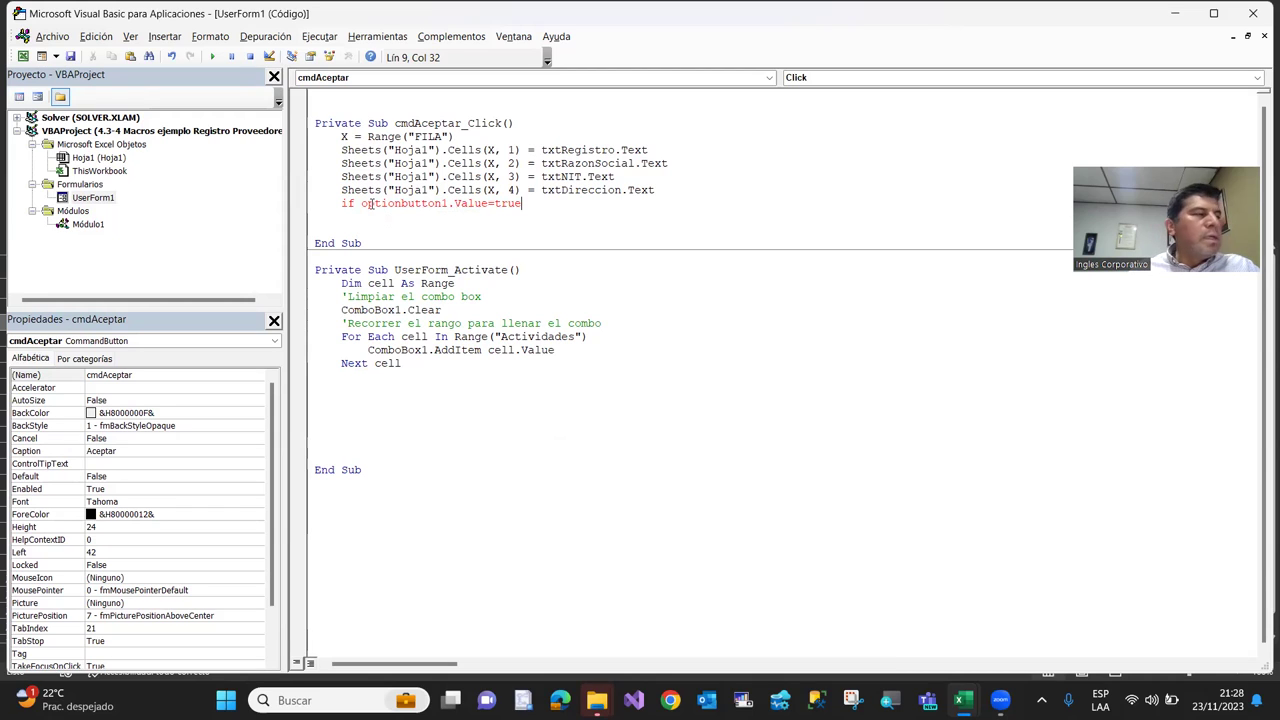
type("then")
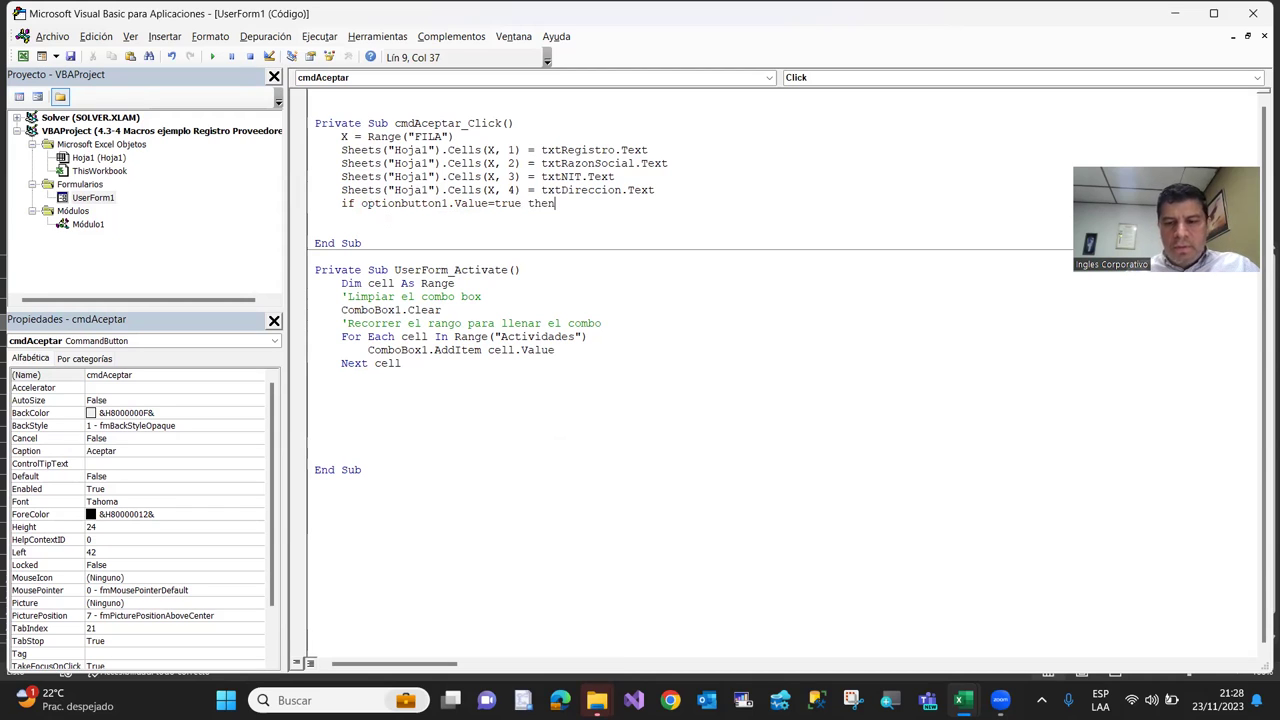
key("Return")
key("Tab")
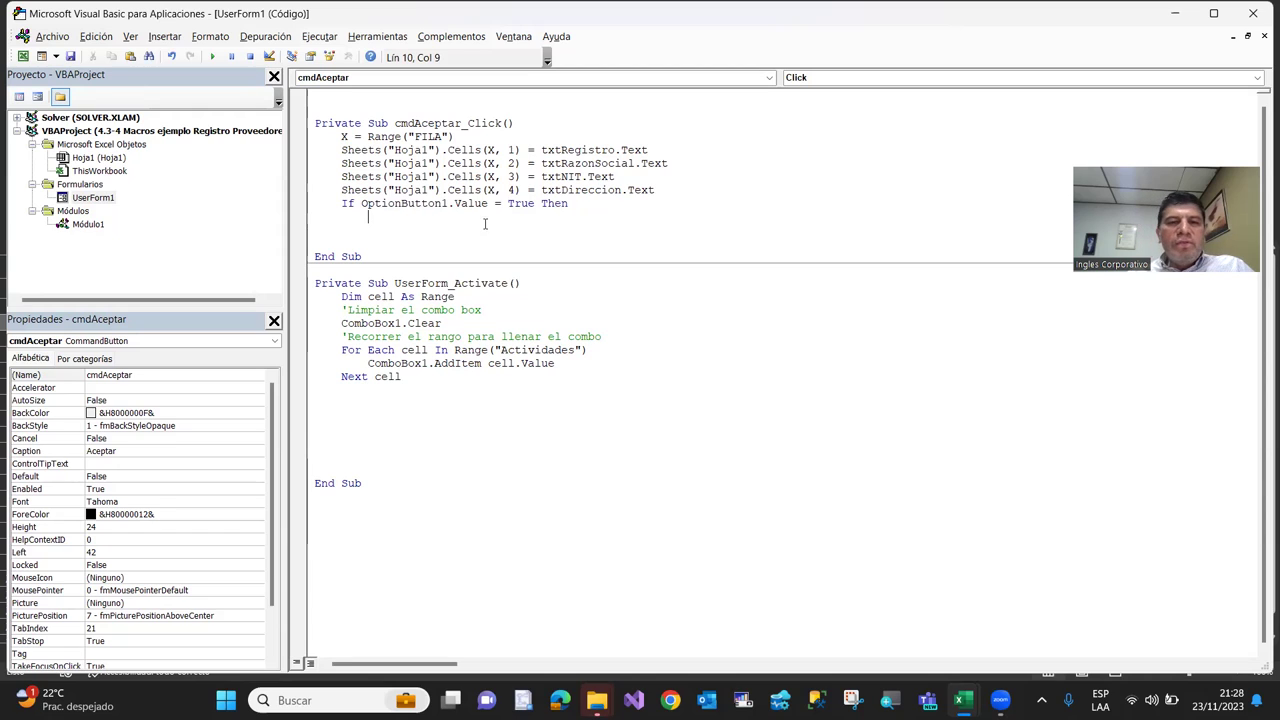
double_click(346, 204)
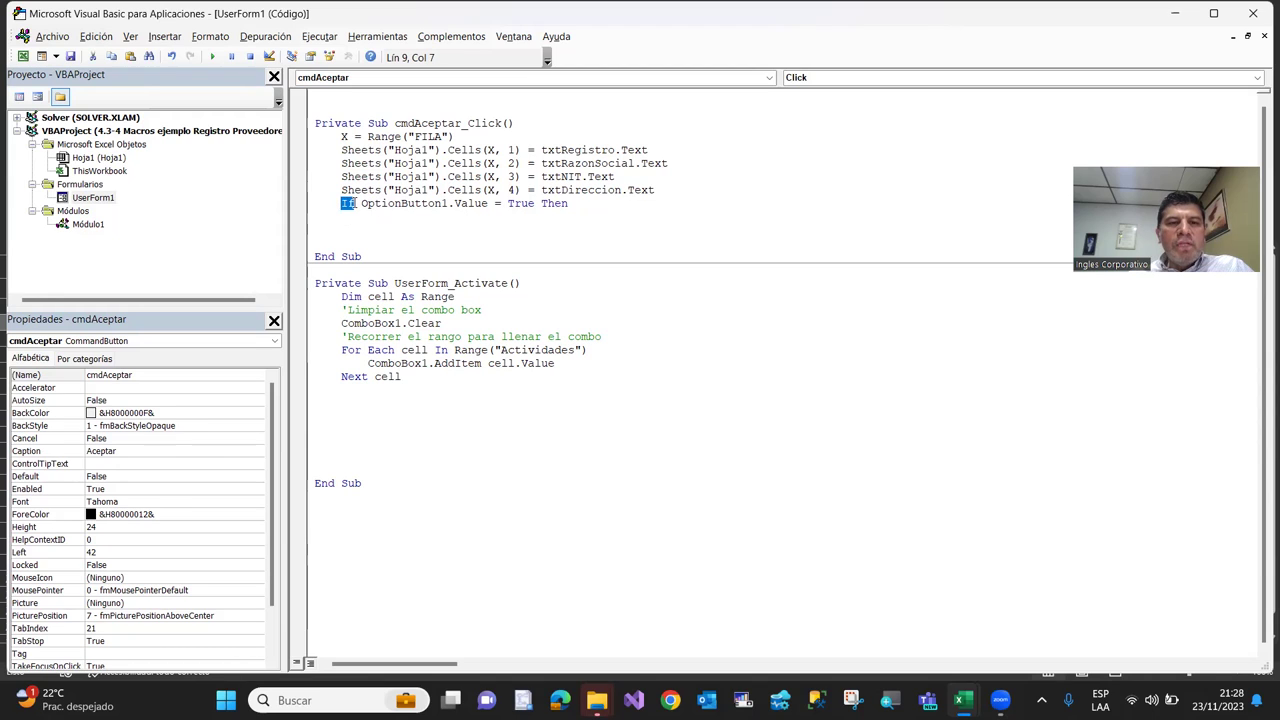
left_click(420, 229)
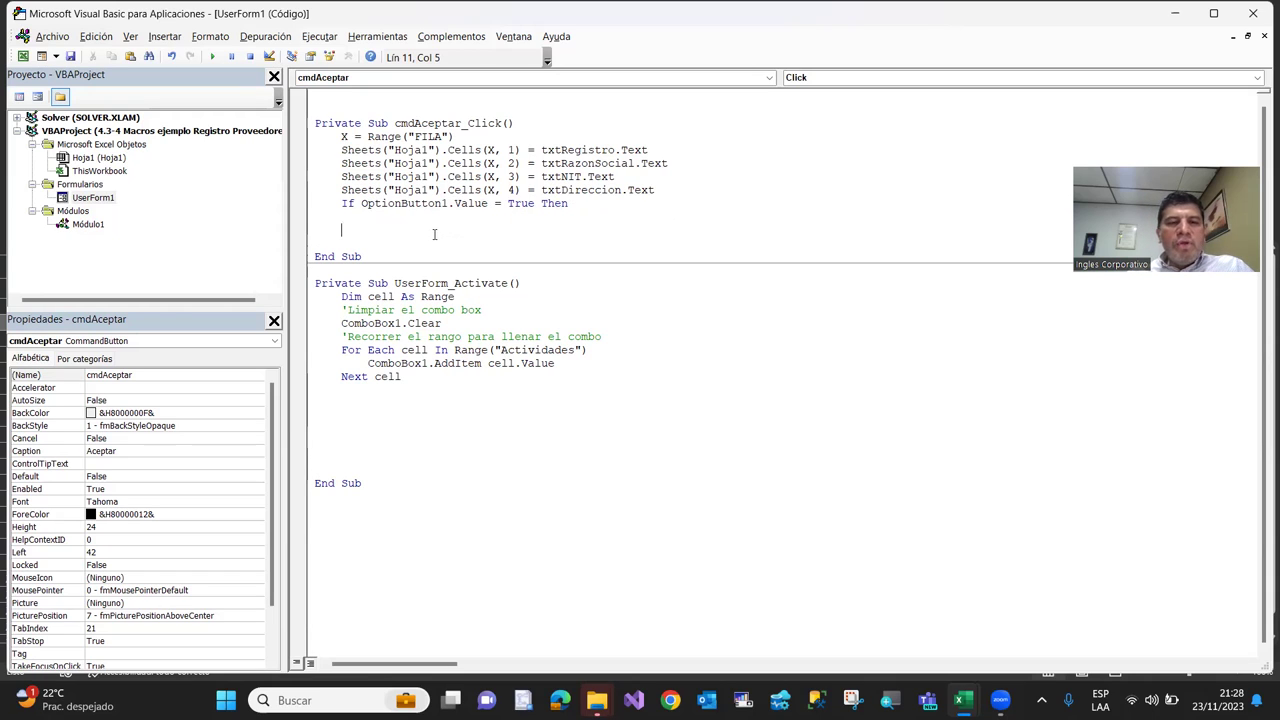
left_click(368, 216)
left_click(575, 204)
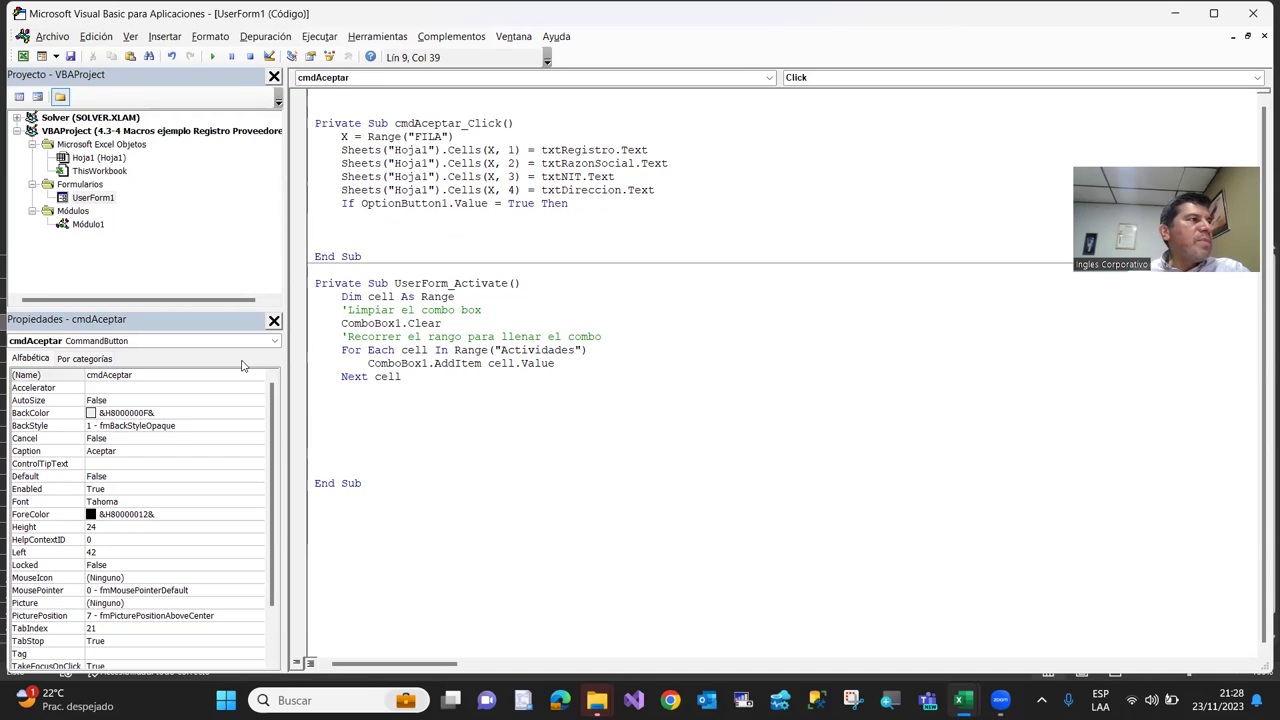
- Inside the If, assign OptionButton1.Caption to Sheets("Hoja1").Cells(X, 5)
key("Down")
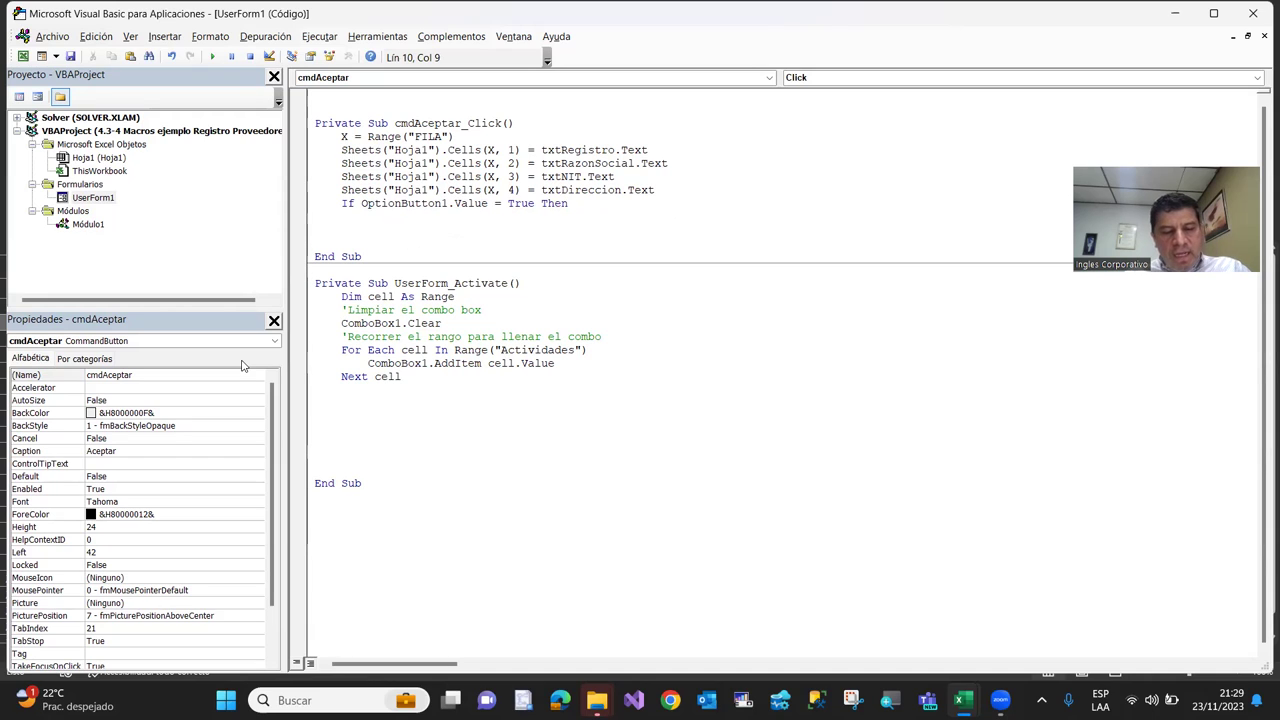
type("sheets")
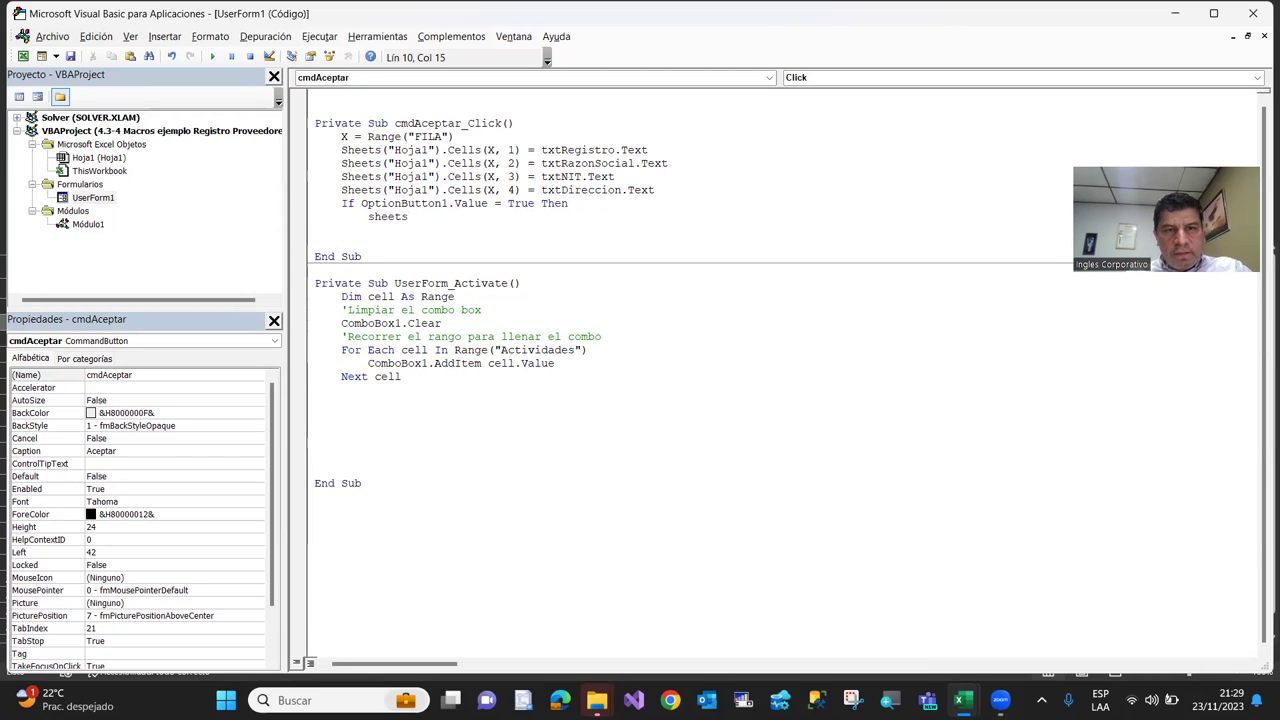
type("(\"H")
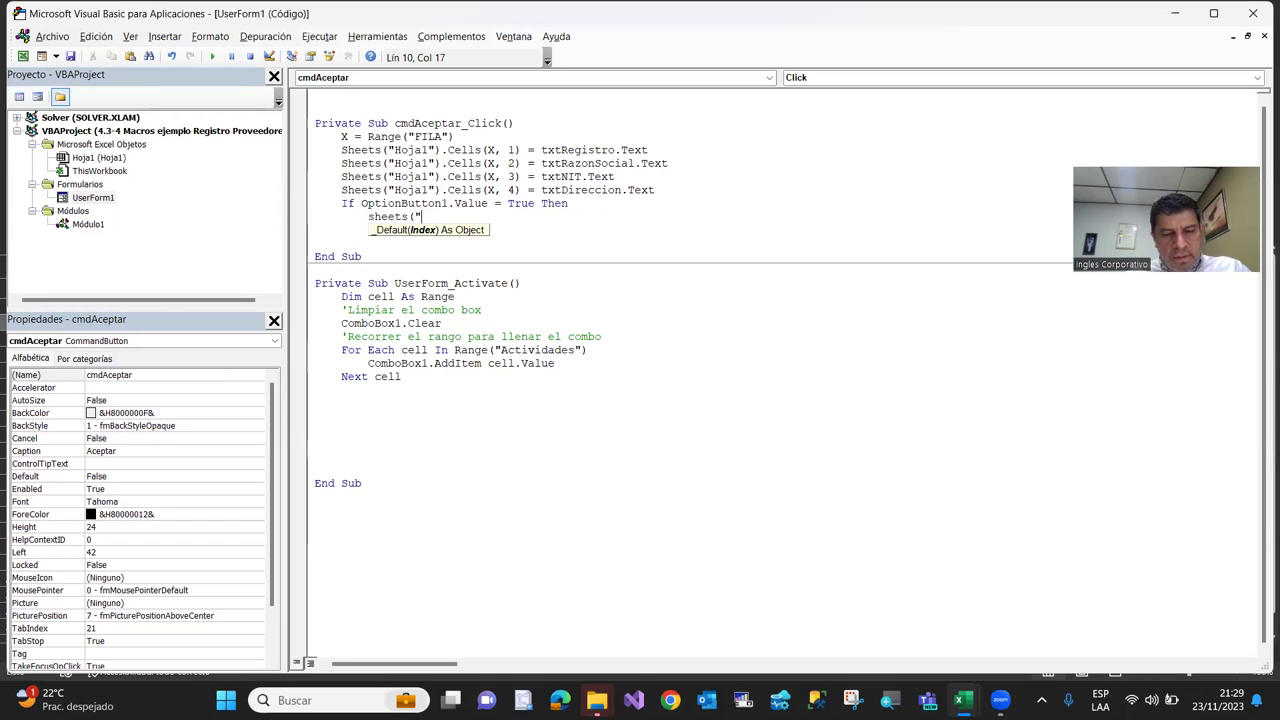
type("oja1")
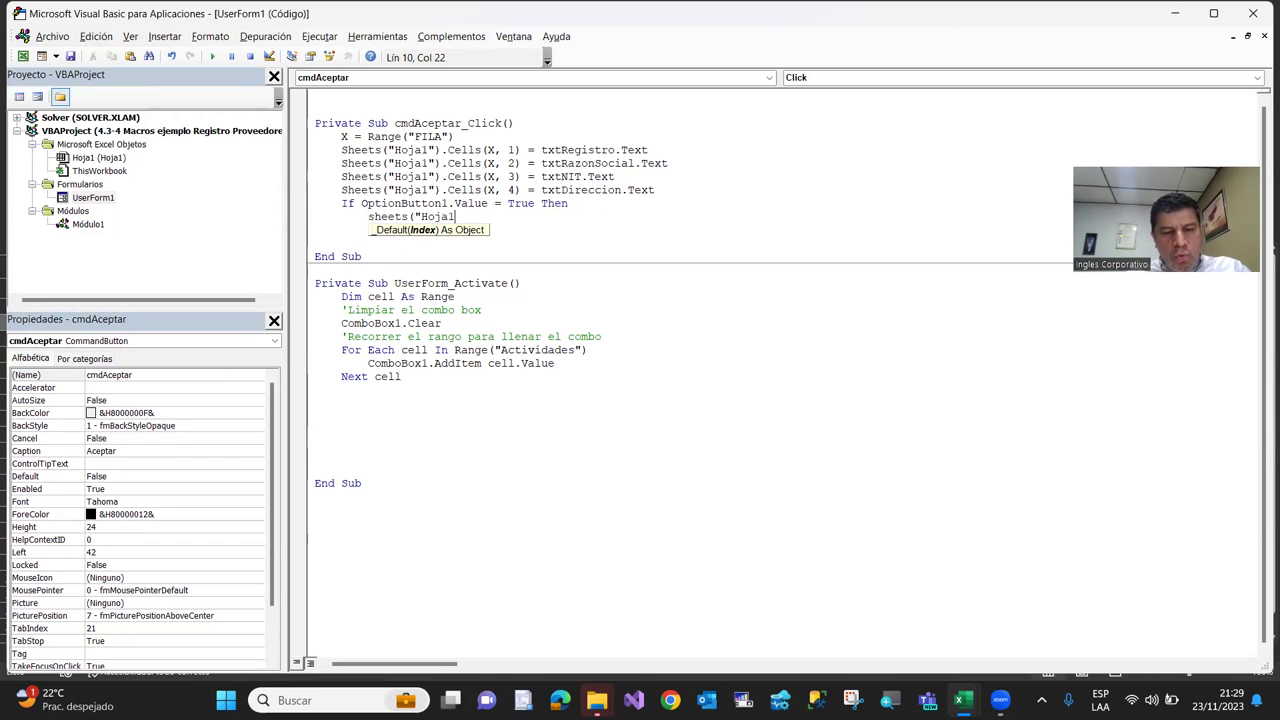
type("\"")
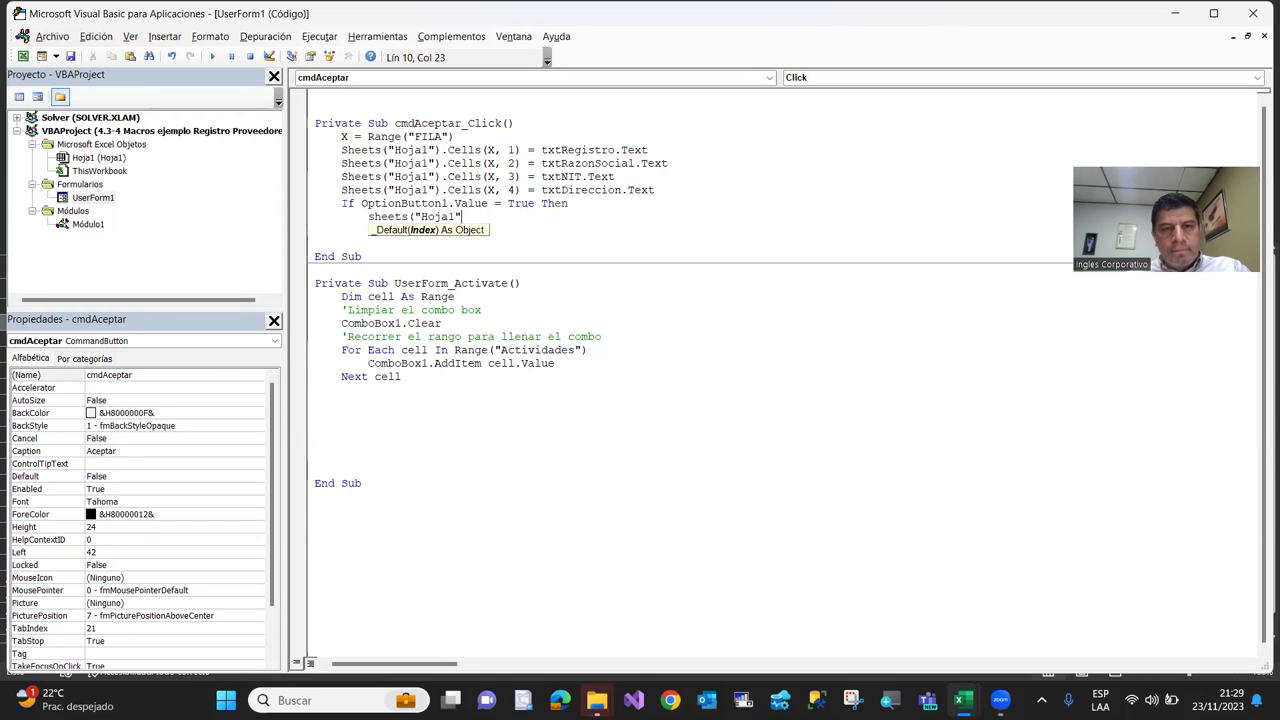
type(").cells(X")
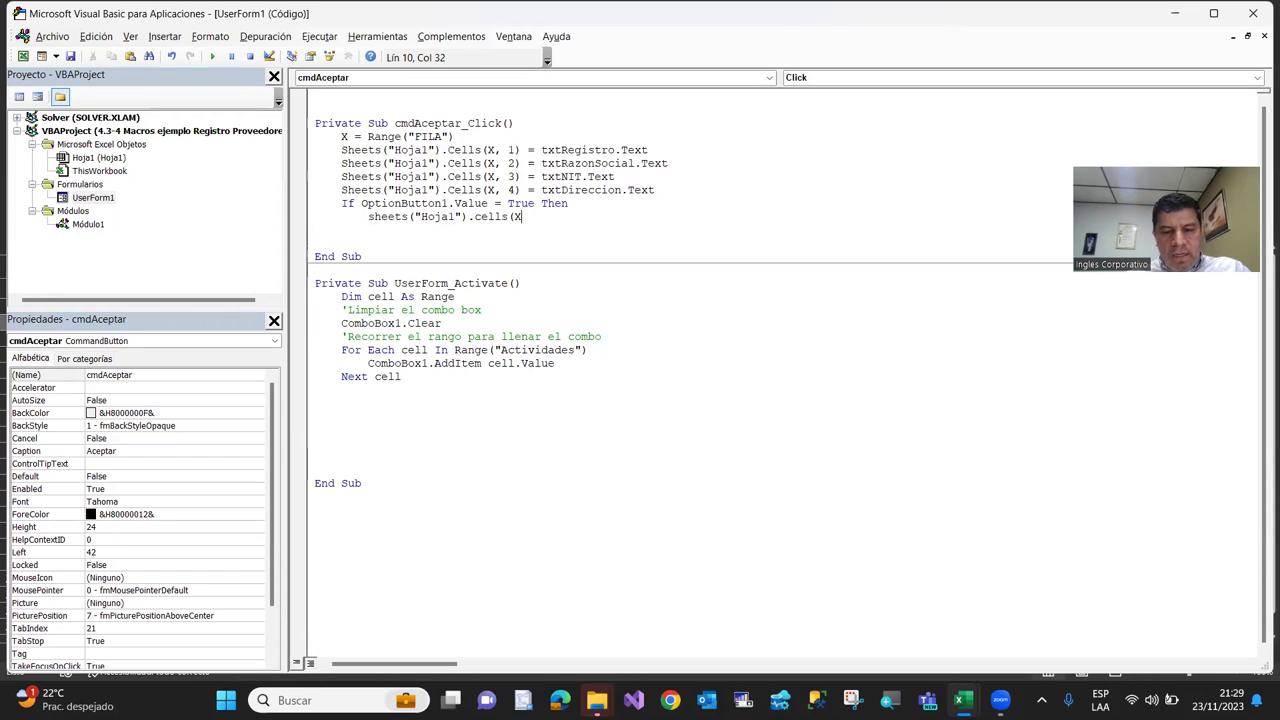
type(",")
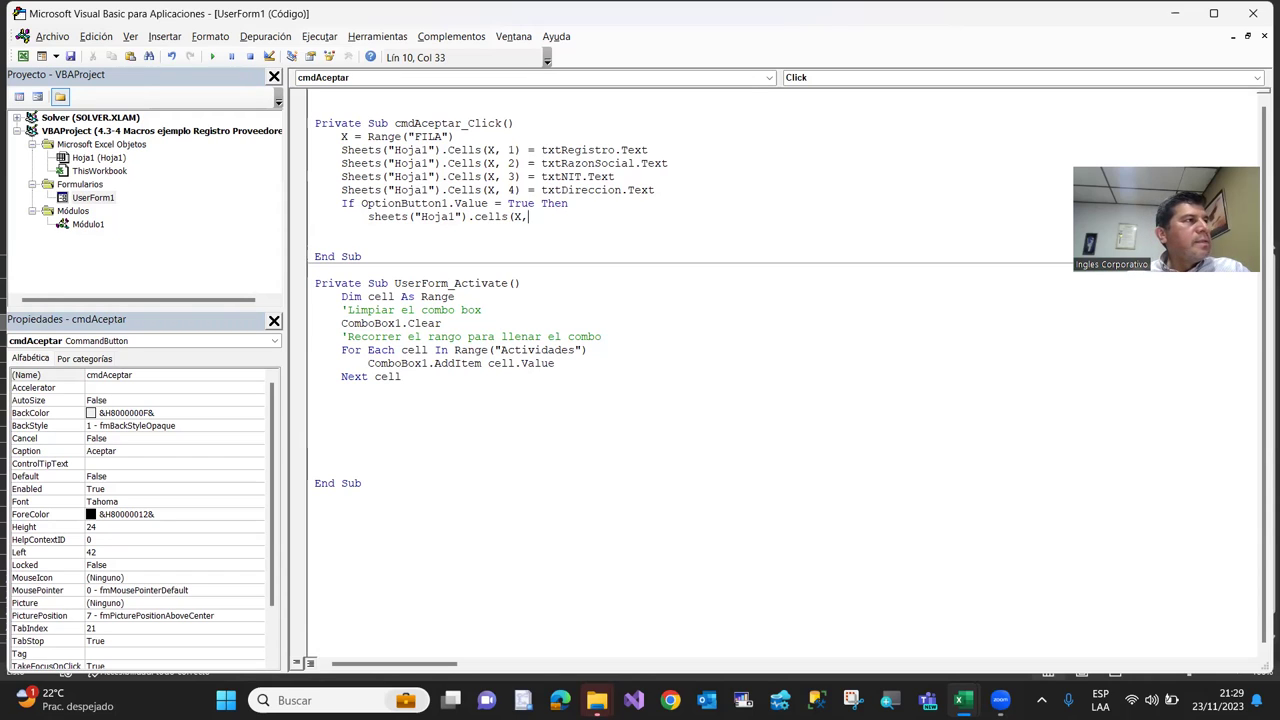
type(" 5)")
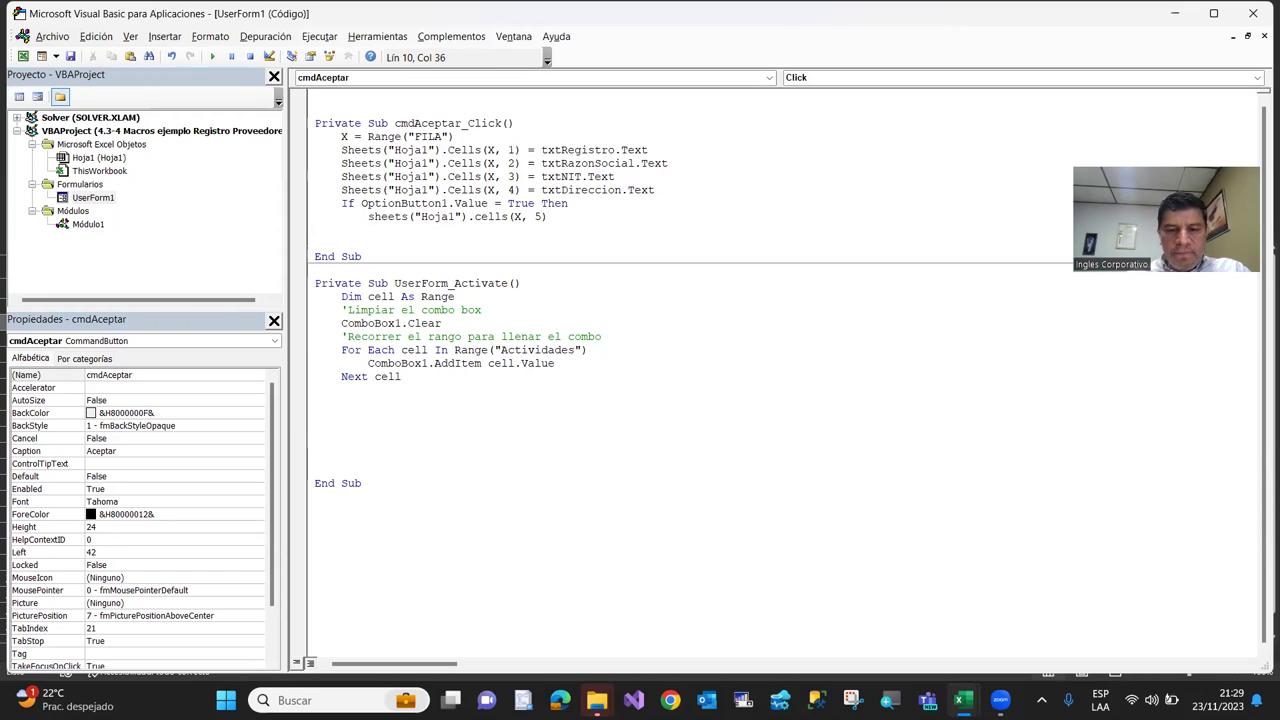
type("=")
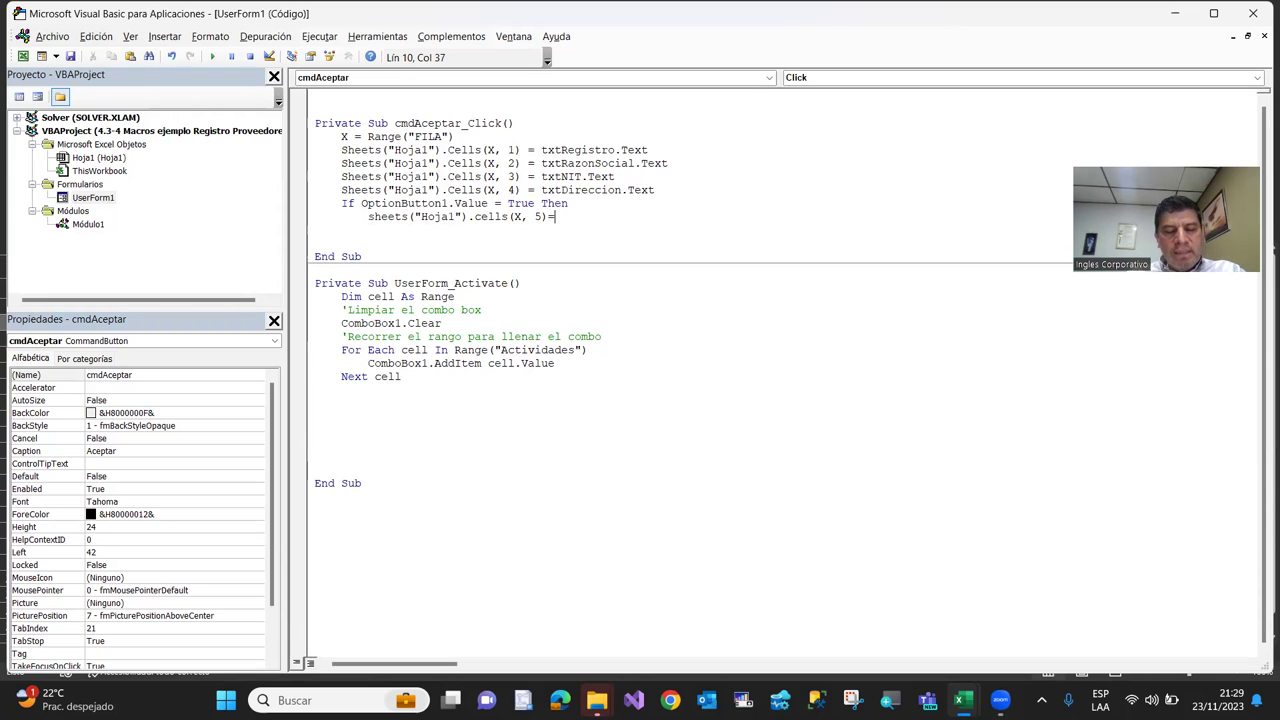
type("option")
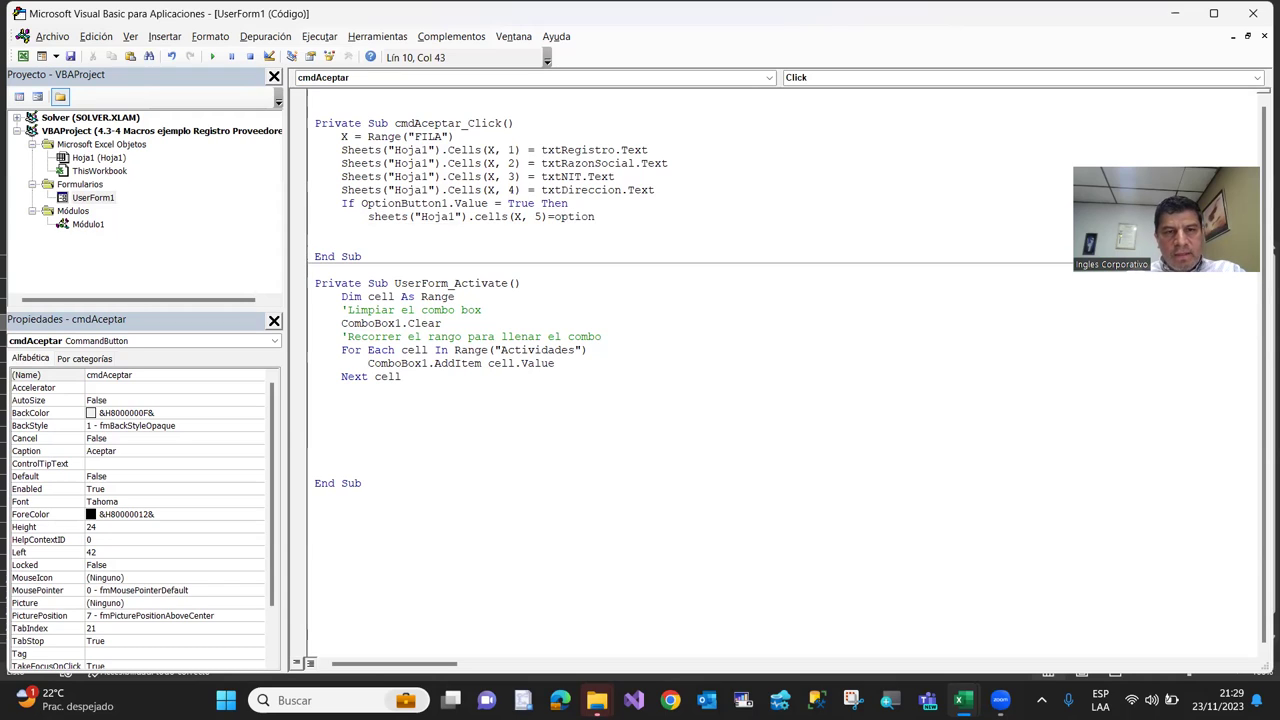
type("button")
type("1")
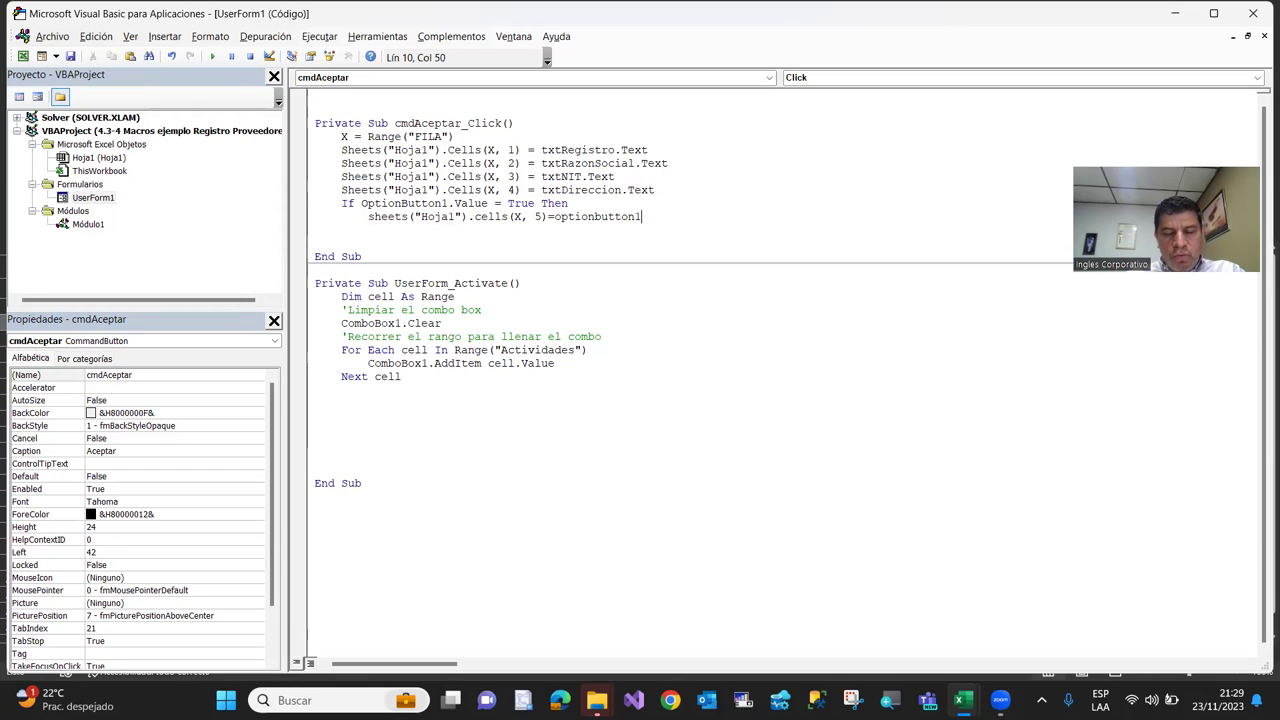
type(".caption")
key("Return")
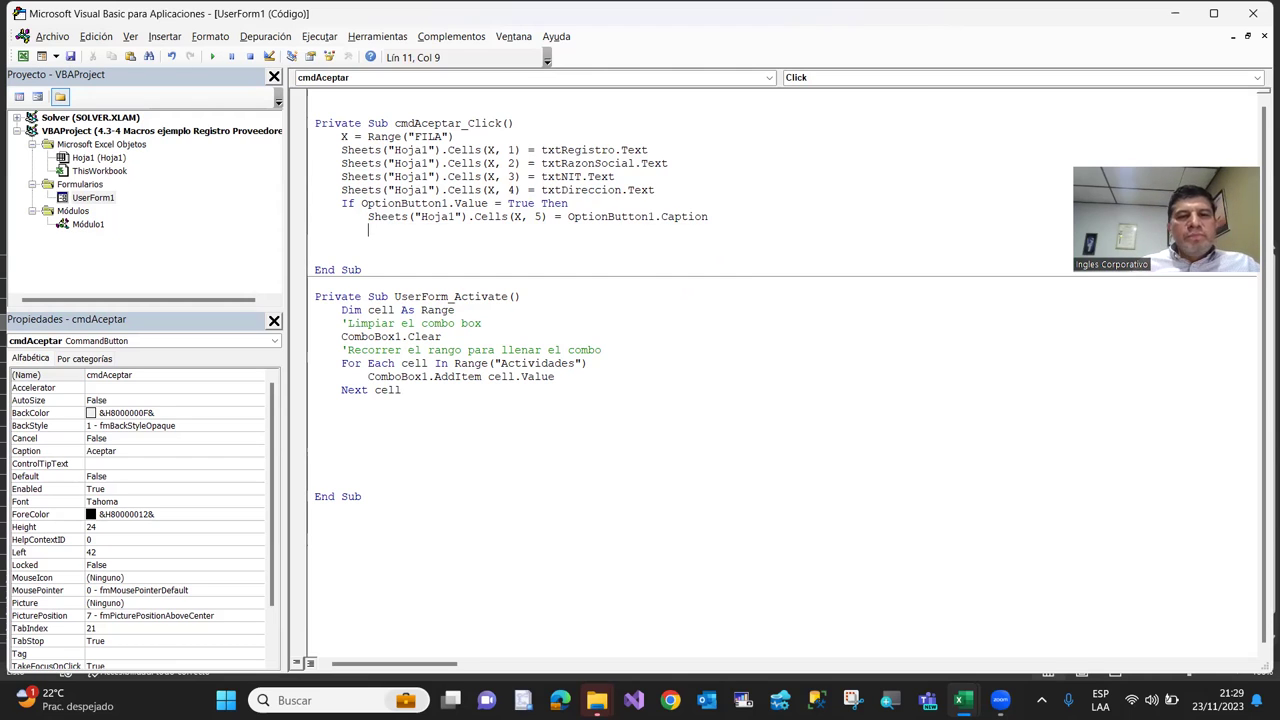
key("BackSpace")
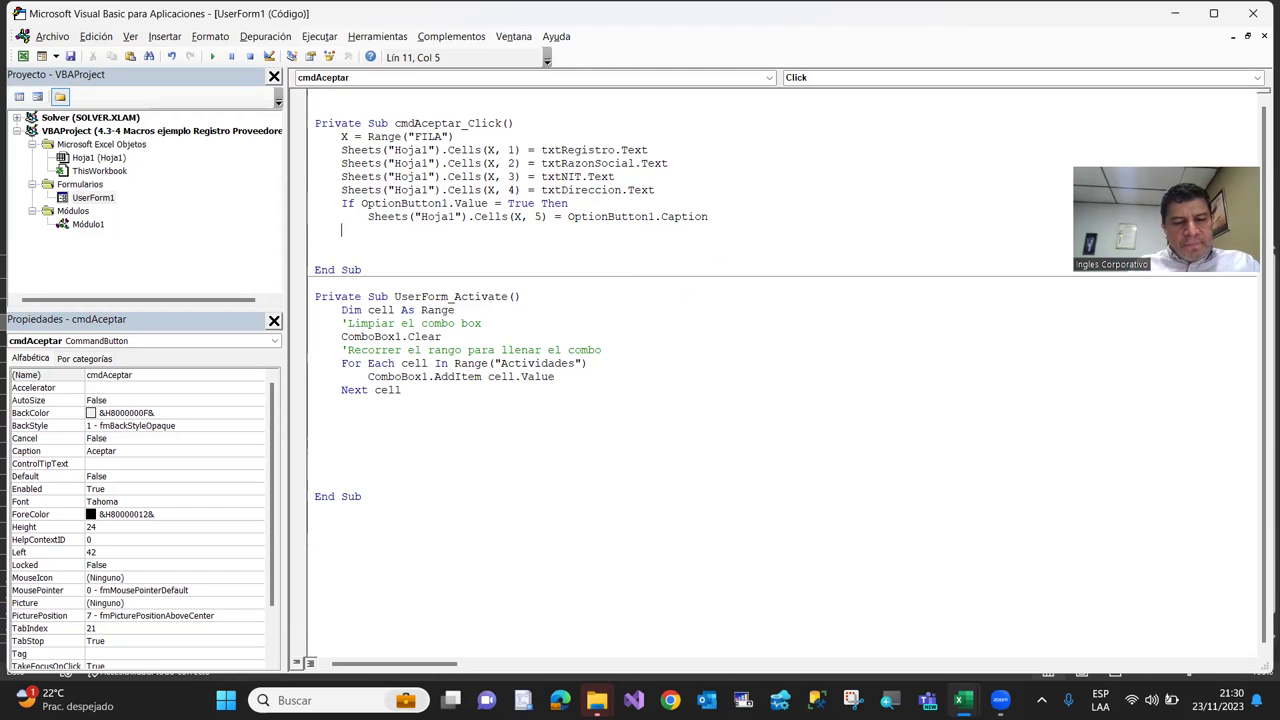
- Add an Else branch assigning OptionButton2.Caption to Sheets("Hoja1").Cells(x, 5)
type("else")
key("Return")
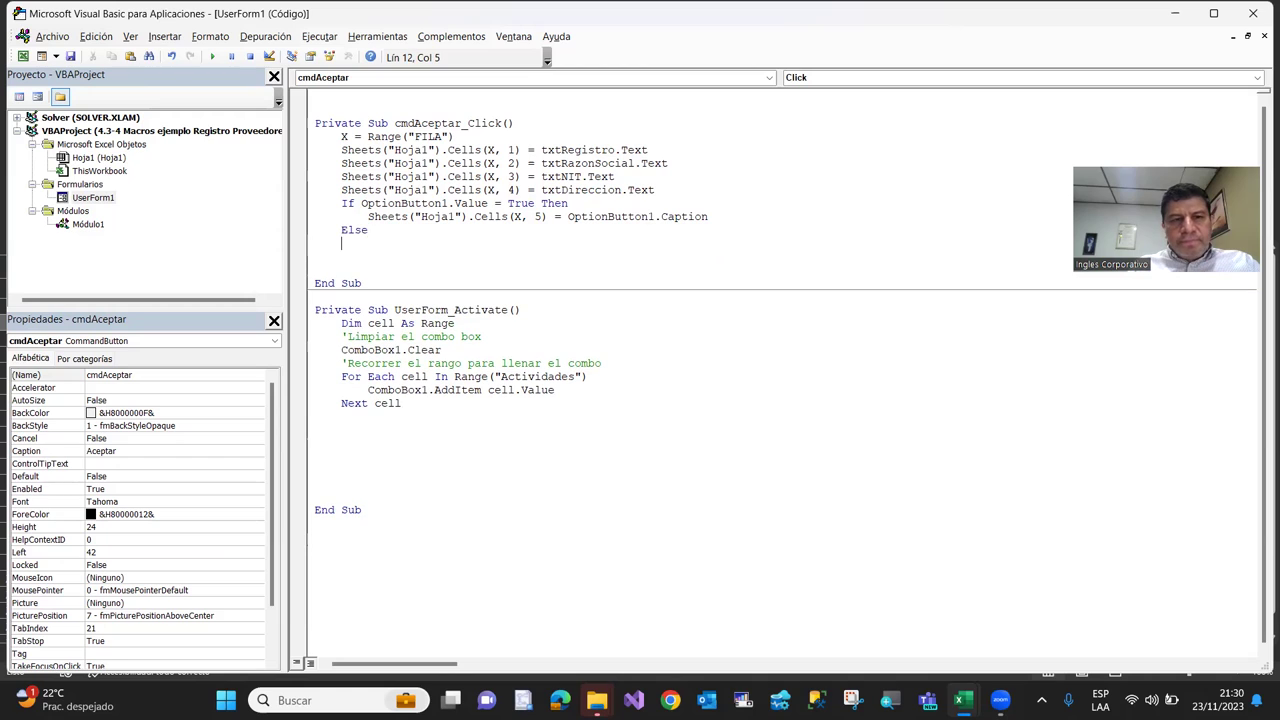
key("Tab")
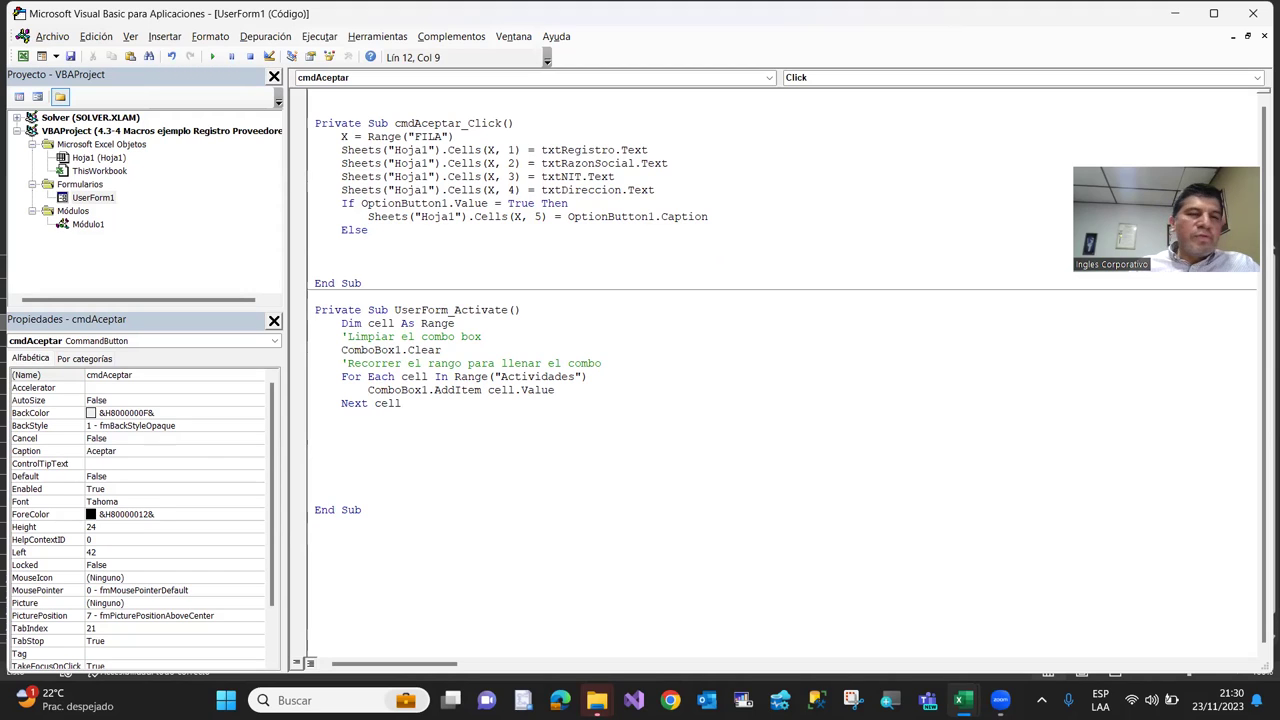
type("sheets(")
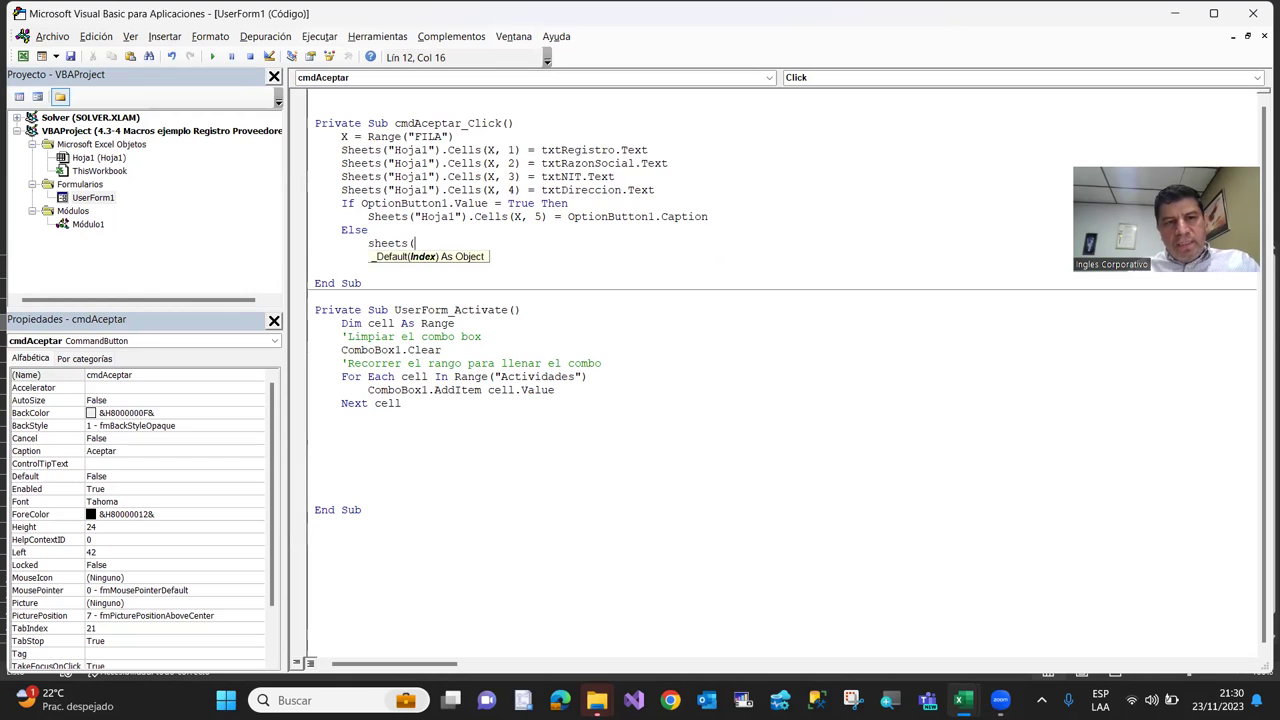
type("\"Hoja1")
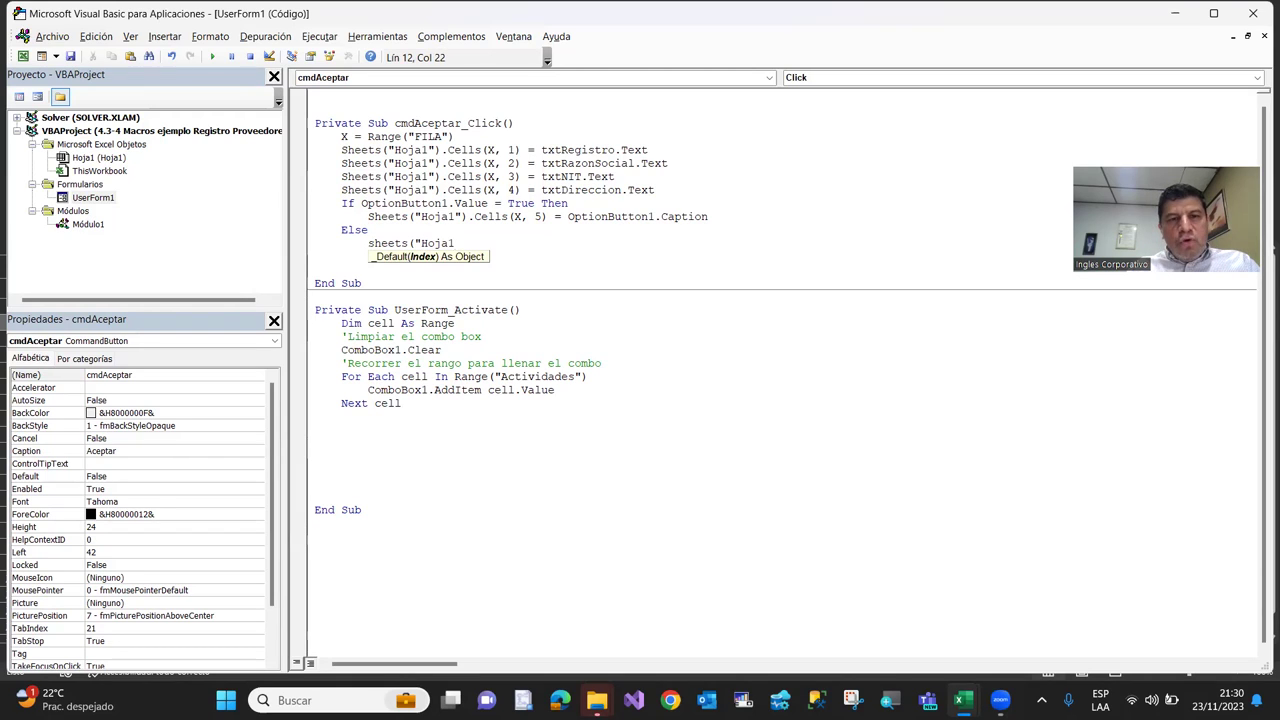
type("\")")
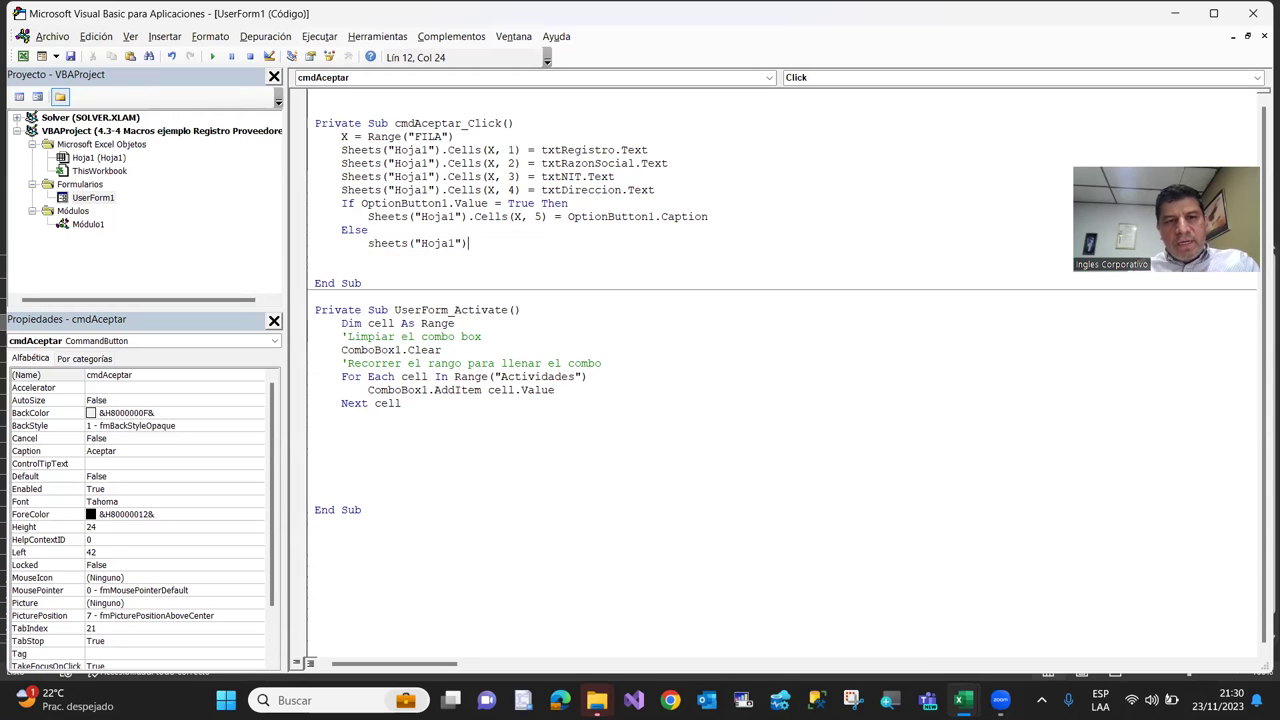
type(".cells(x")
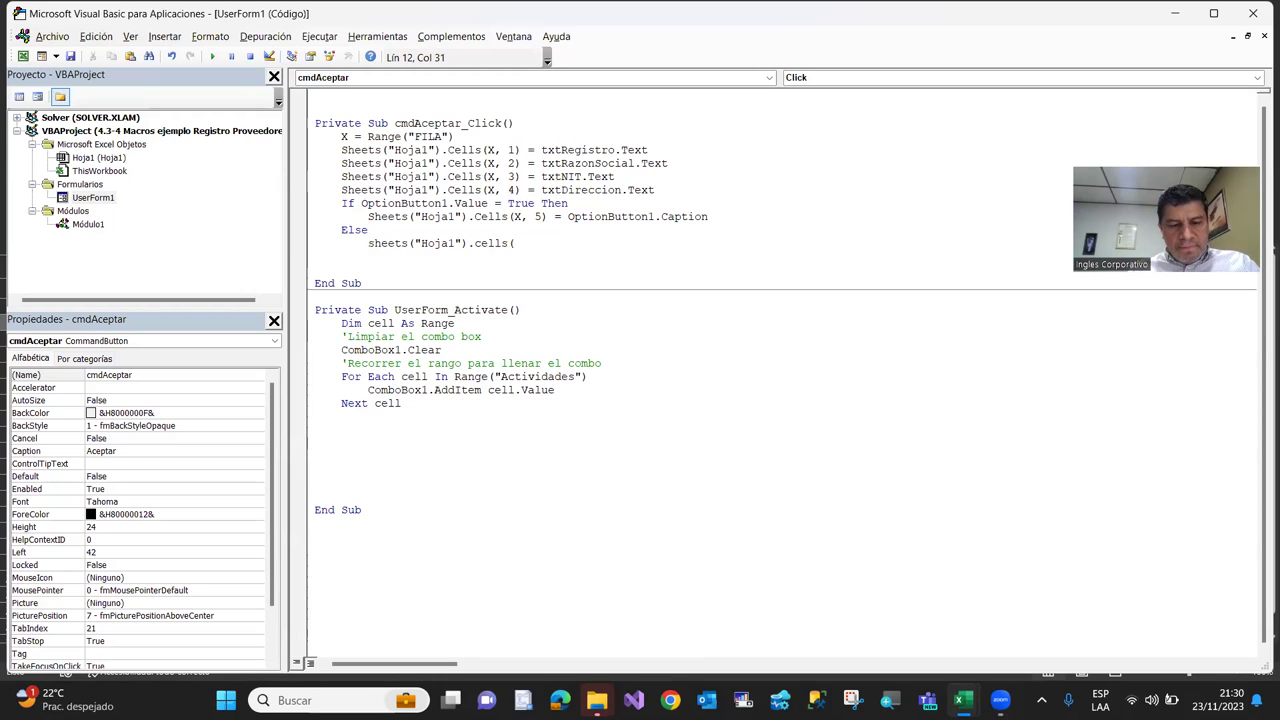
type(", ")
type("5) =")
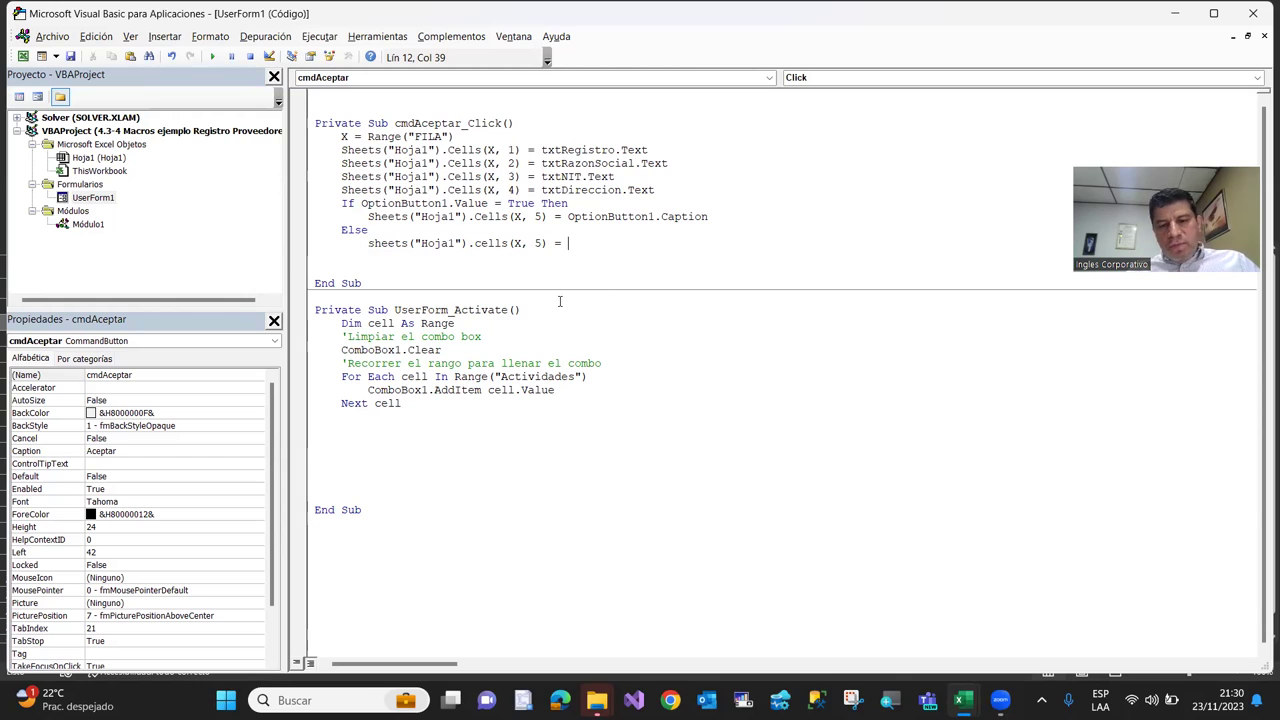
type("option")
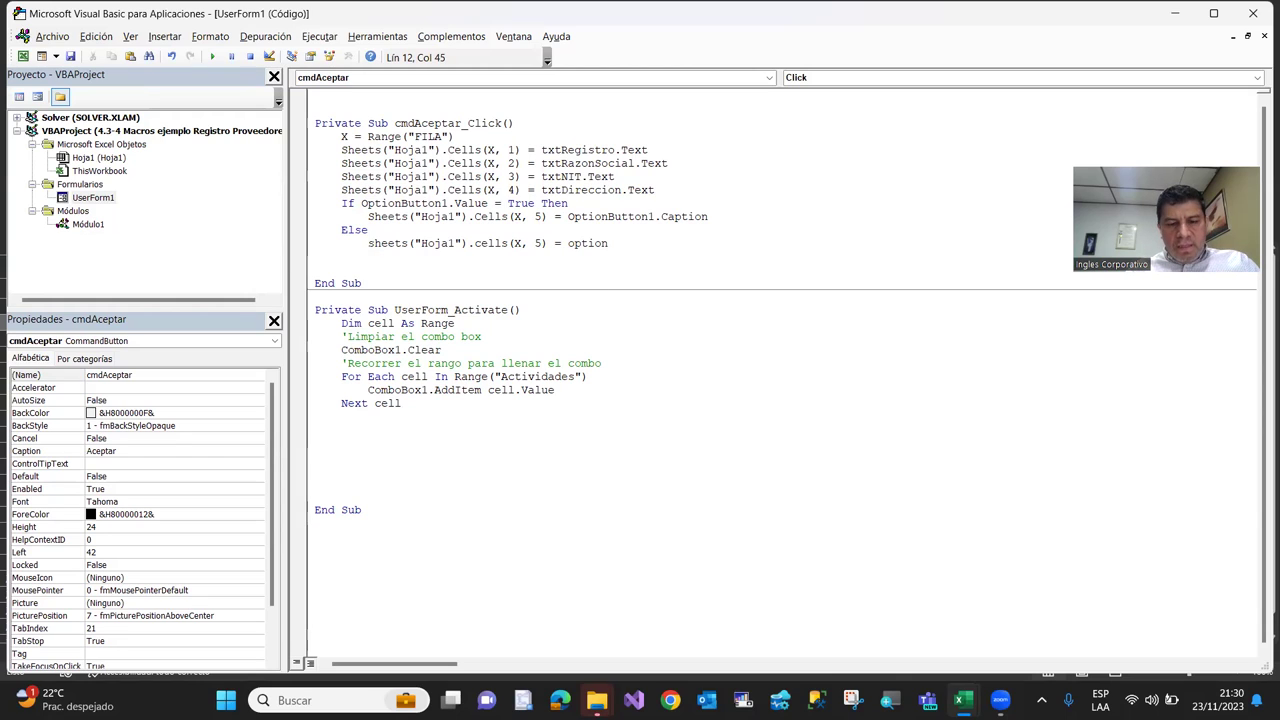
type("button2.c")
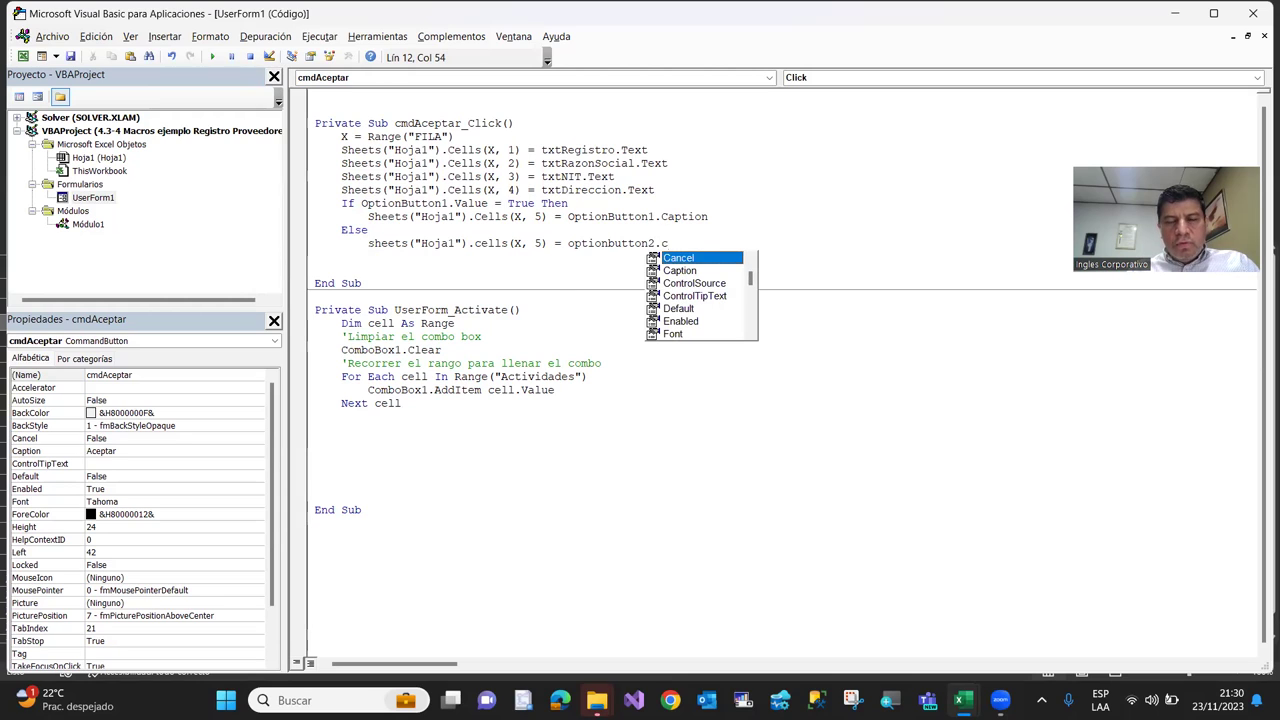
type("aption")
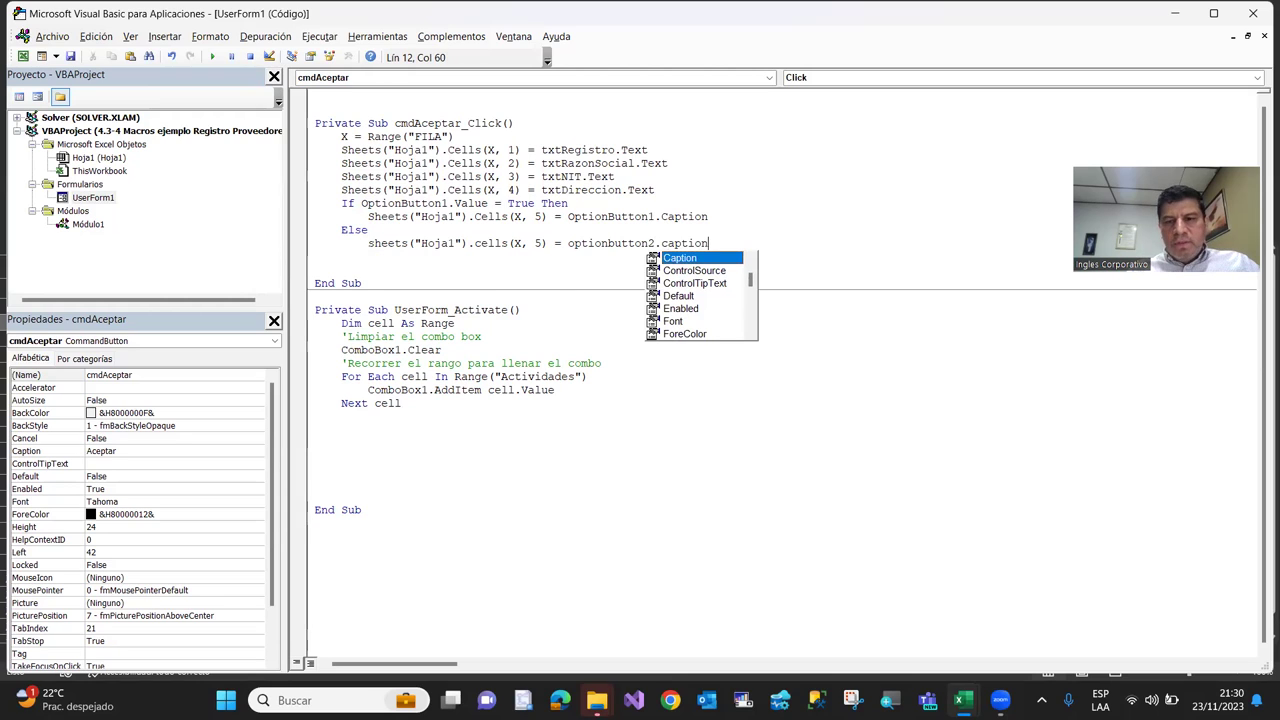
key("Return")
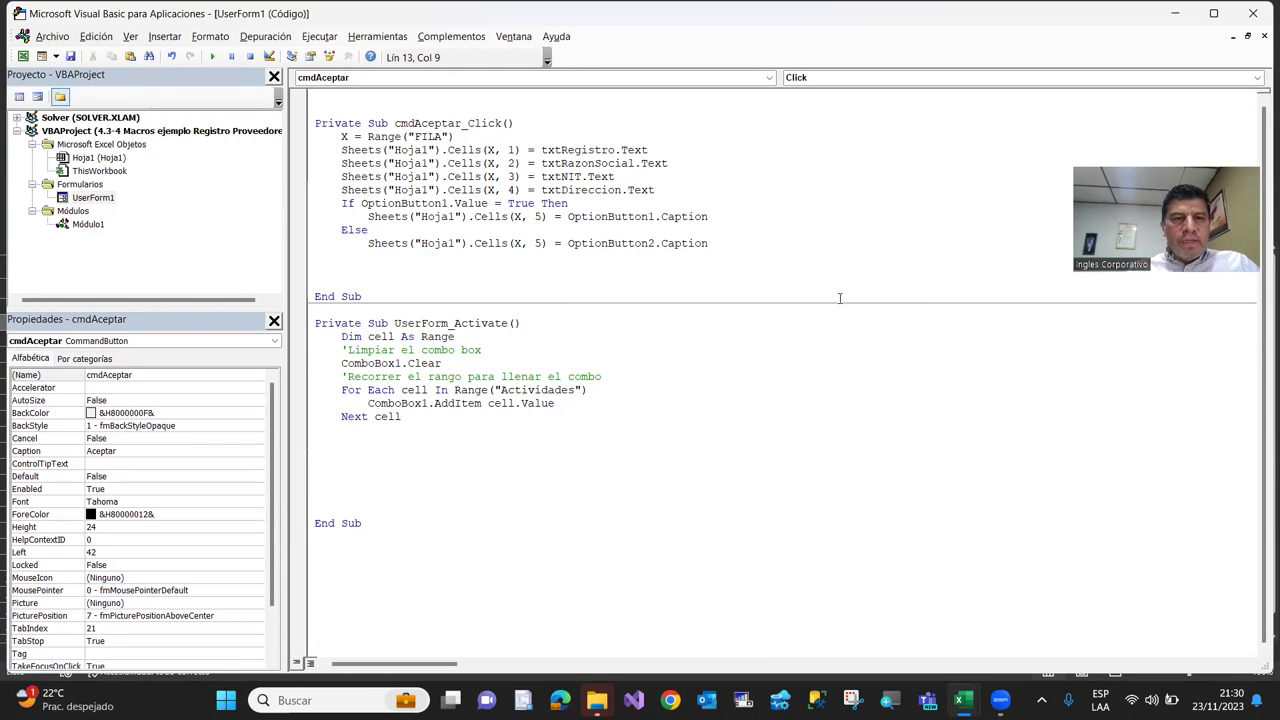
- Close the block with End If and place the cursor on the blank line below
key("BackSpace")
type("end")
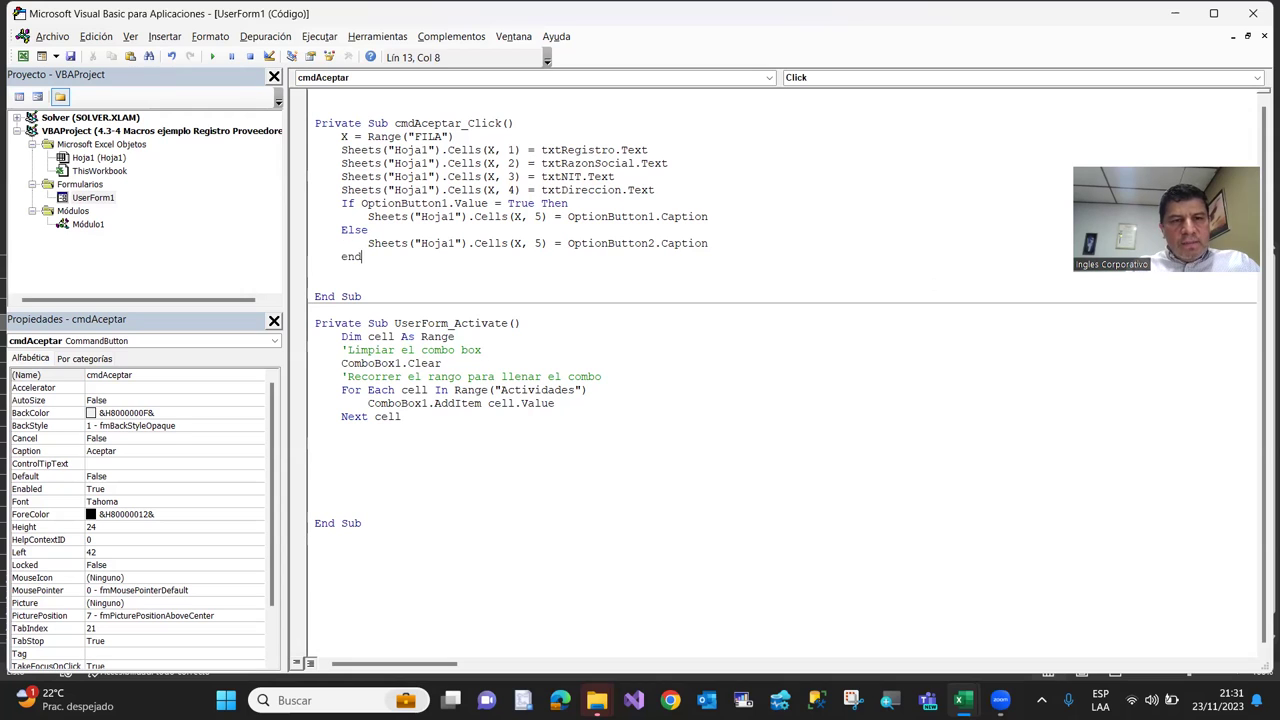
type(" if")
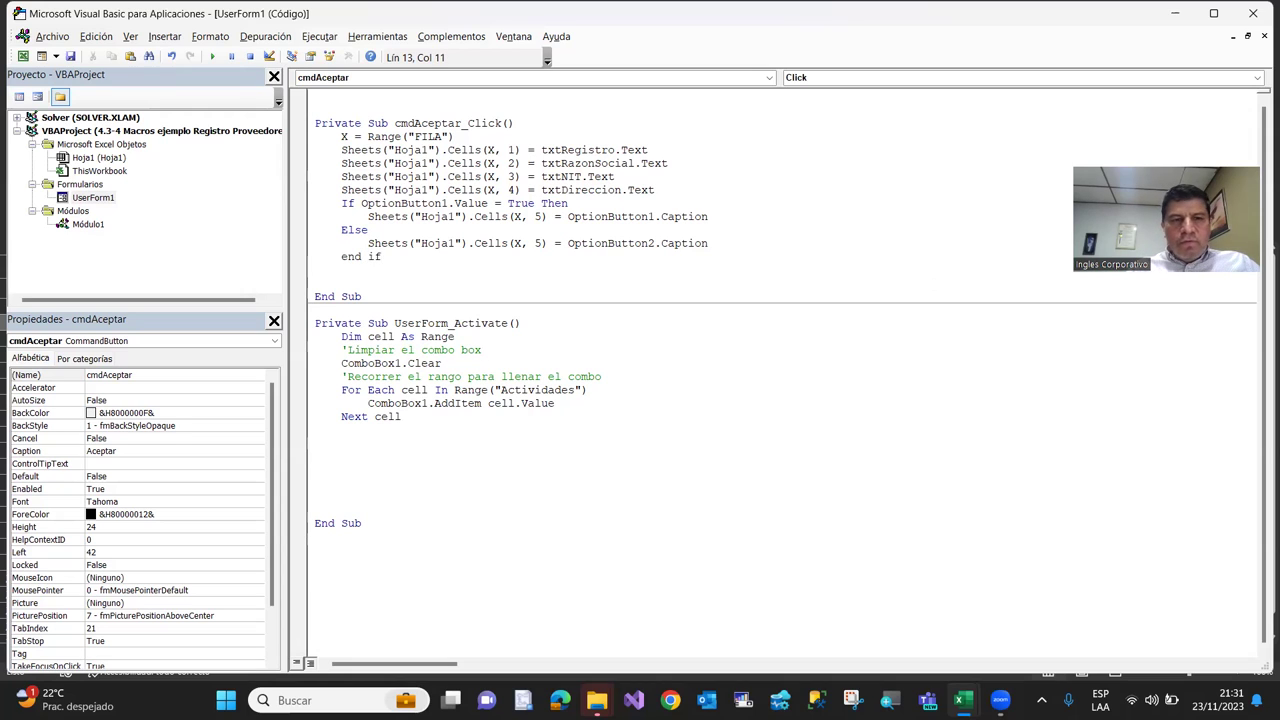
key("Return")
key("Up")
key("Up")
key("Up")
key("Up")
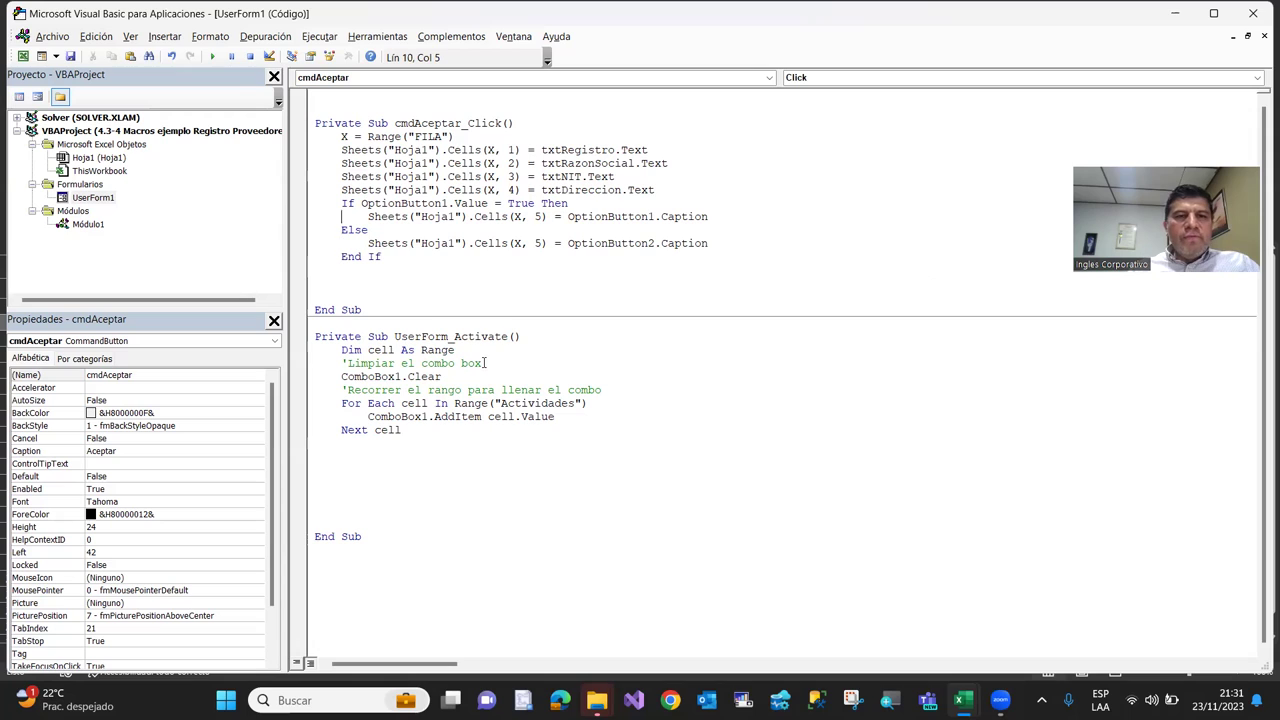
key("Up")
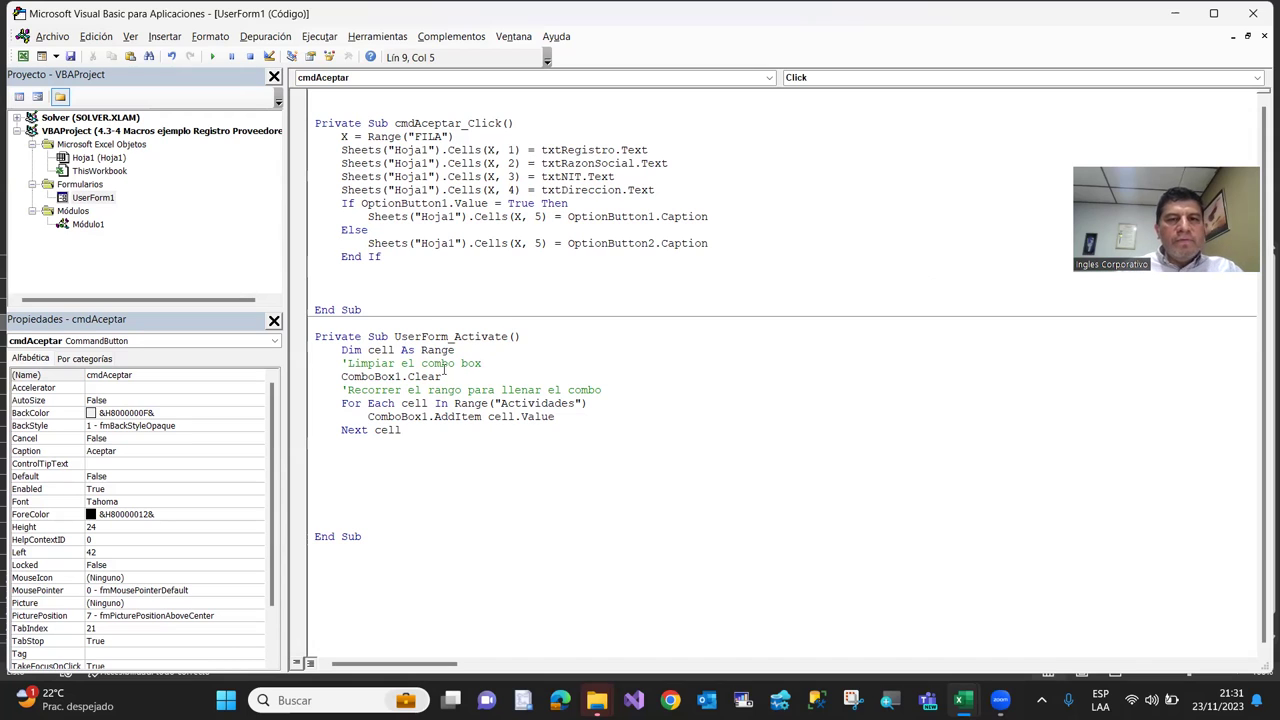
left_click(343, 269)
key("Down")
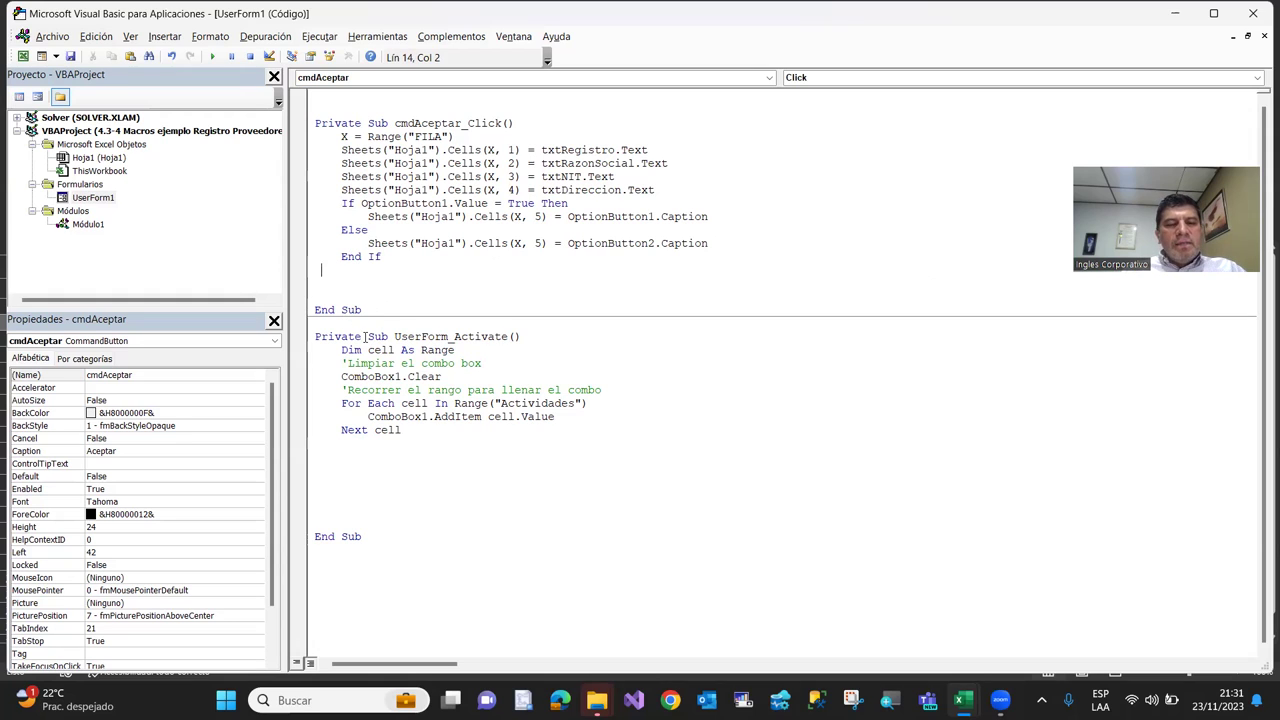
left_click(321, 283)
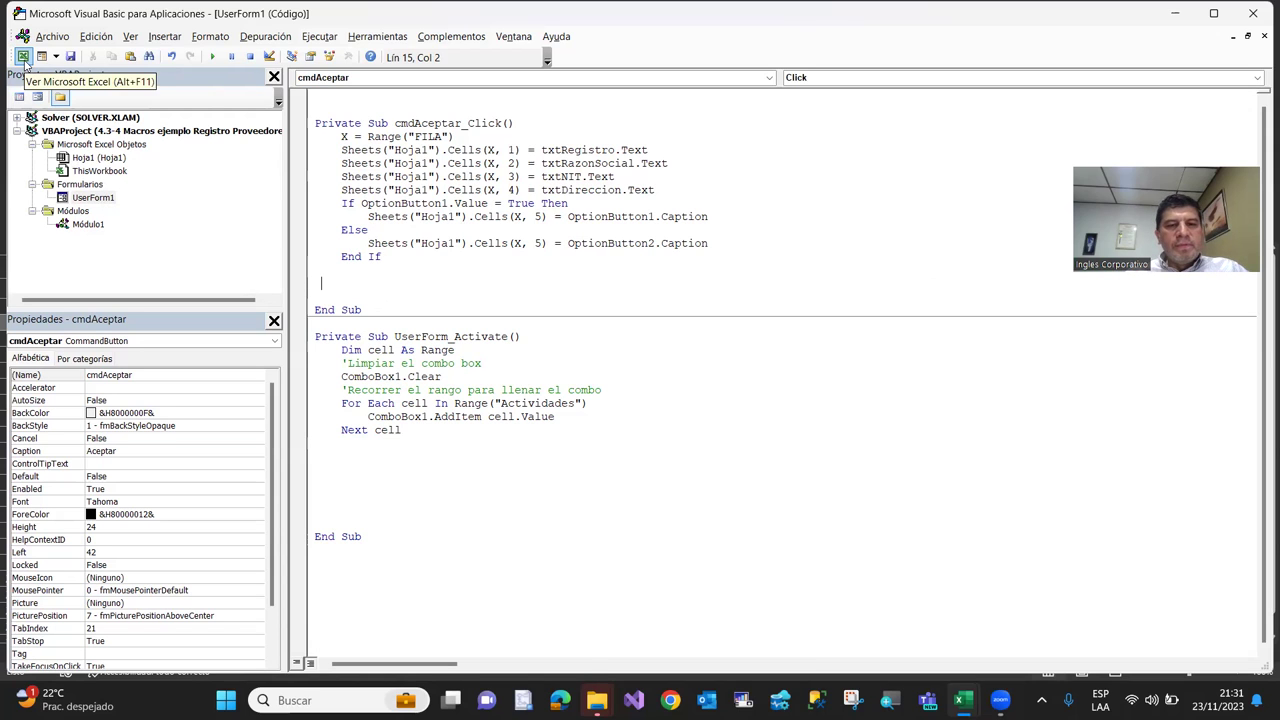
- Back in Excel, select A4 and launch the supplier registration form
left_click(22, 57)
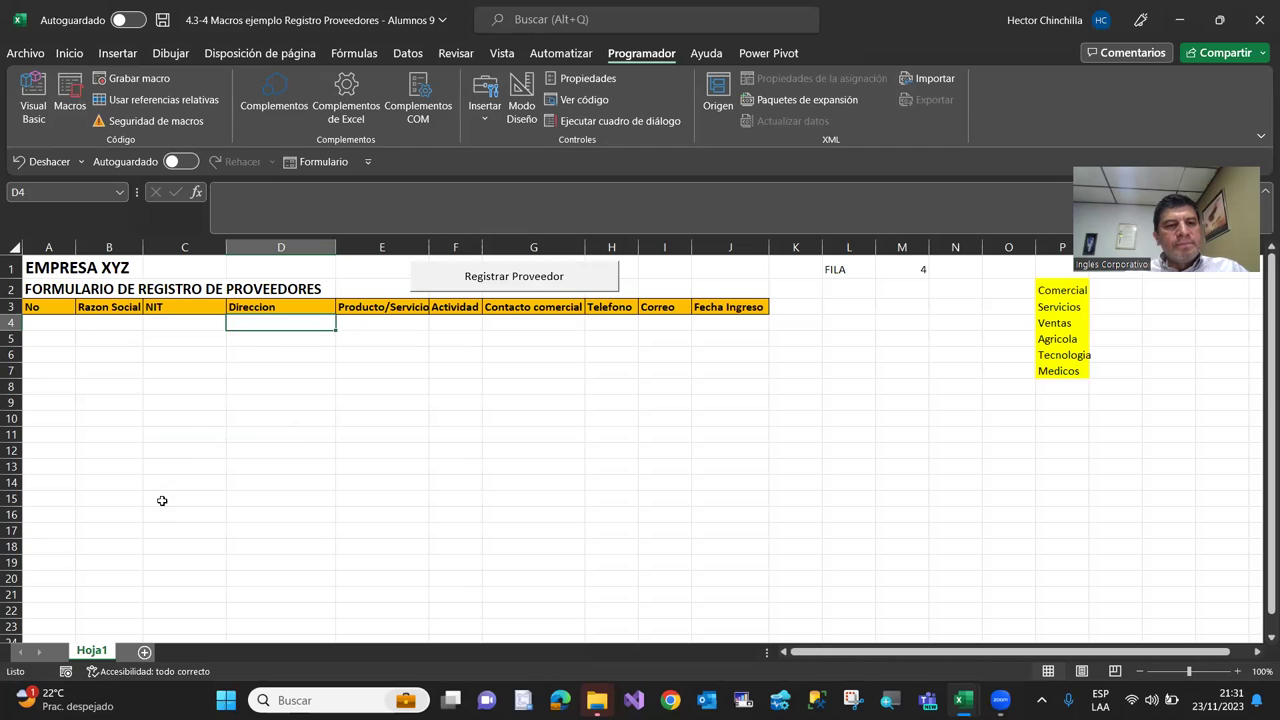
left_click(44, 326)
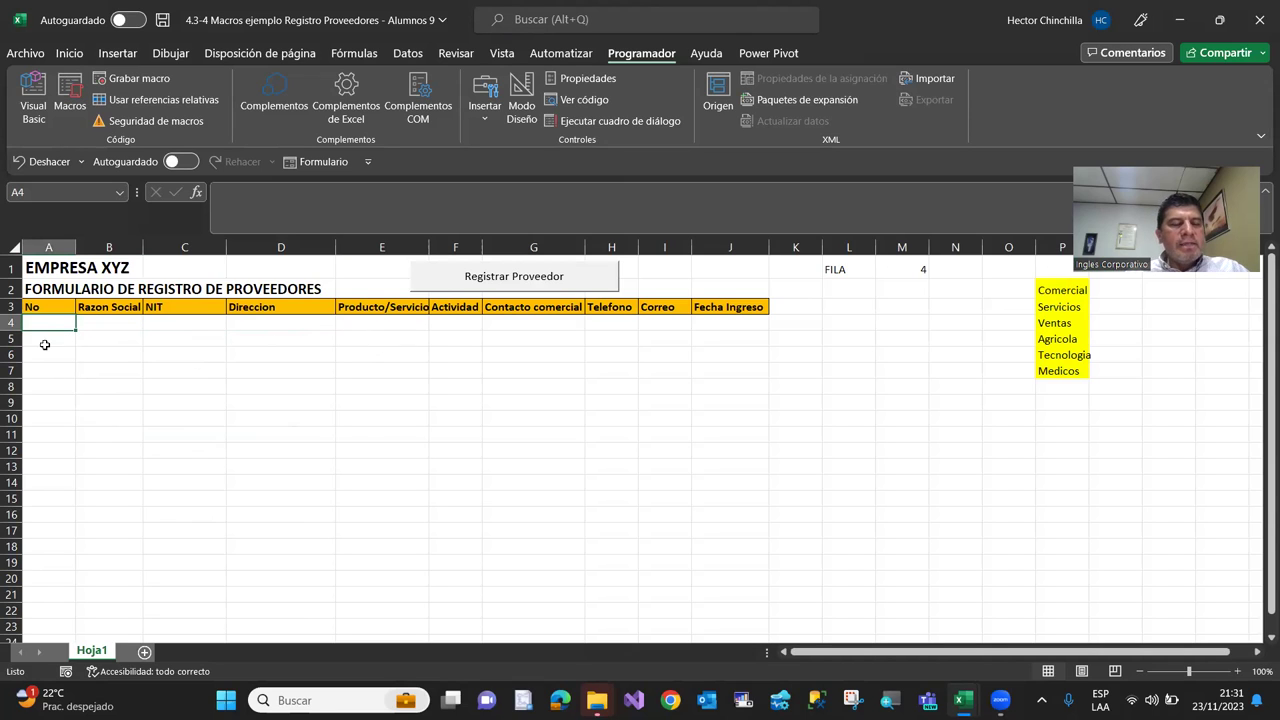
left_click(535, 272)
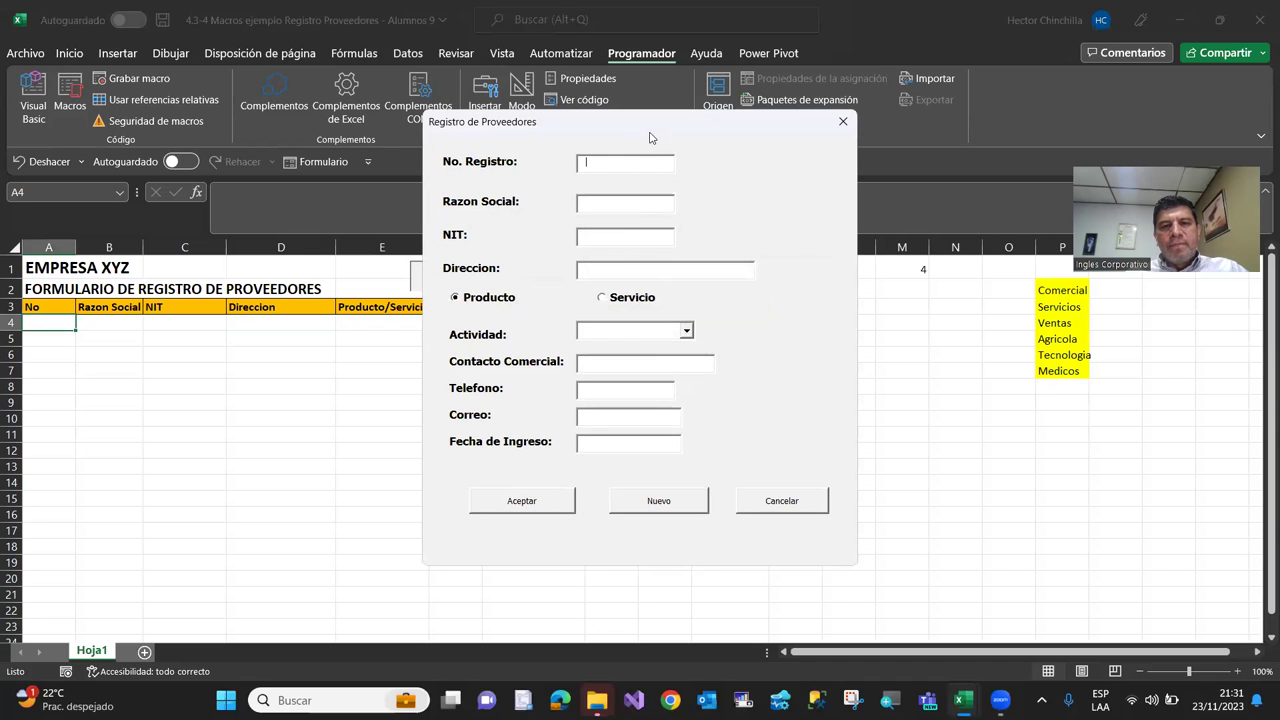
left_click_drag(654, 129, 864, 85)
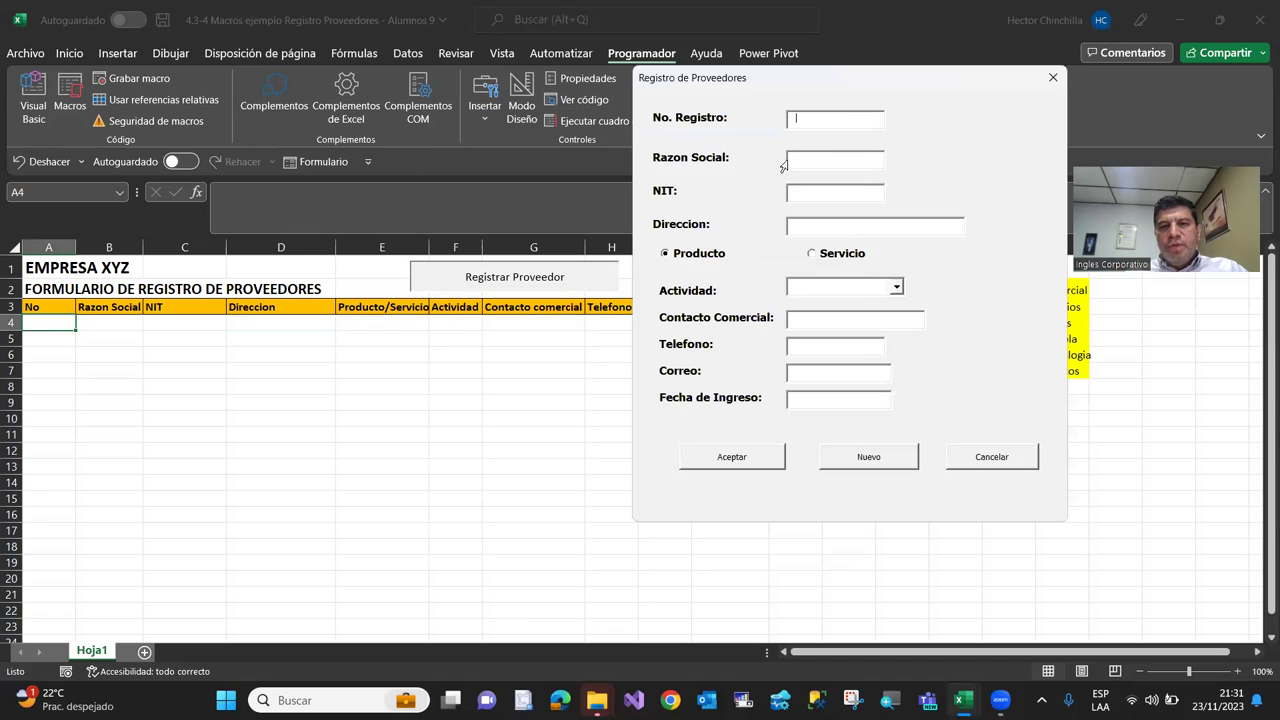
- Submit supplier 1212 with its NIT, a San Salvador address and Servicio
type("1212")
left_click(801, 163)
type("Empresa")
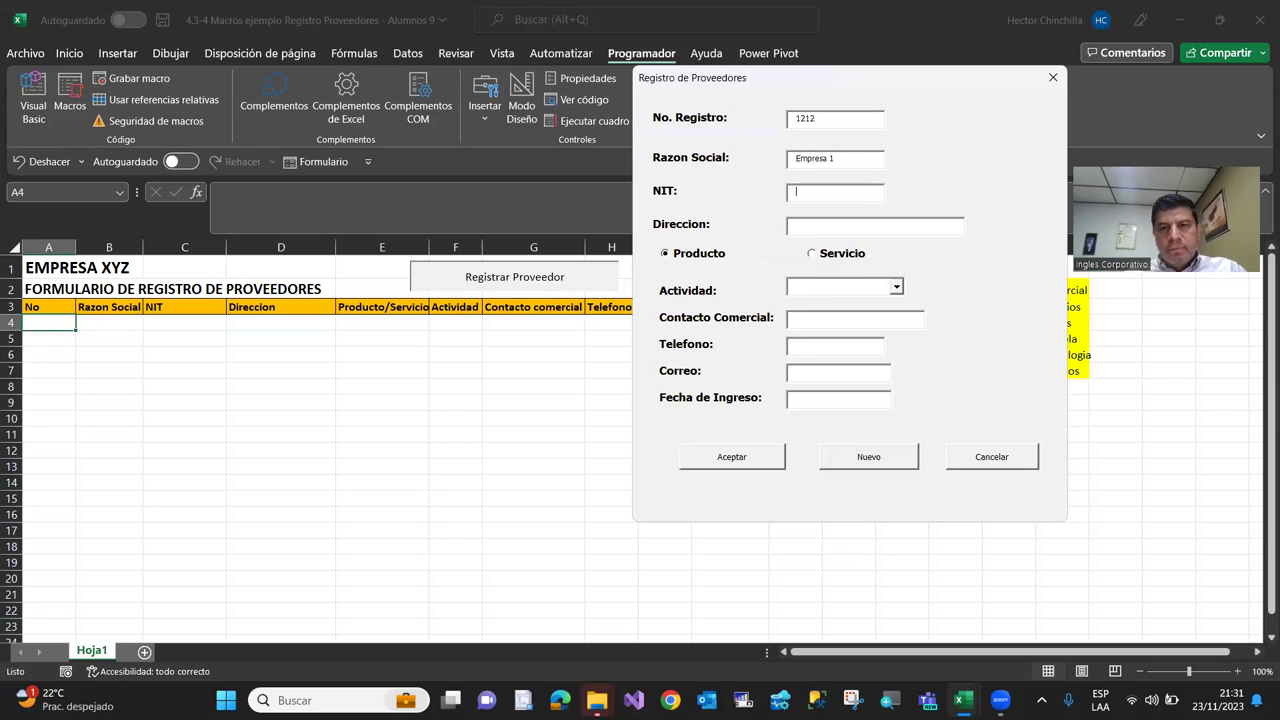
type("12345689")
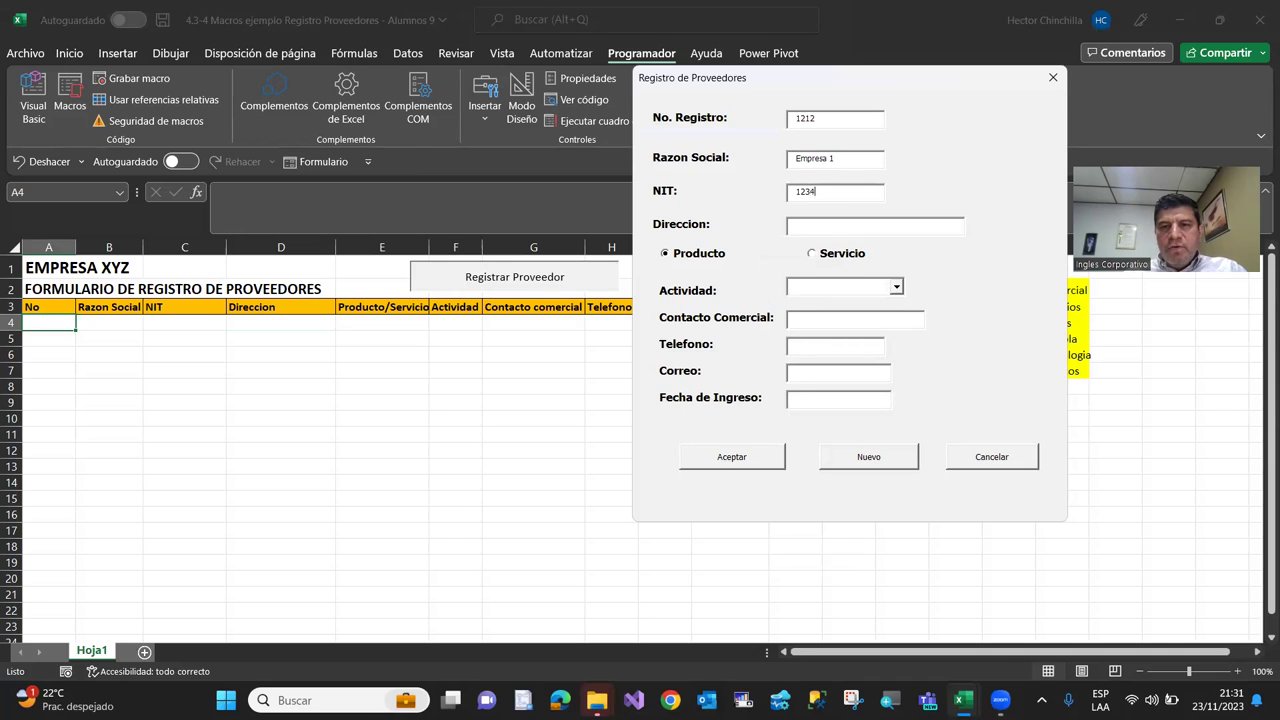
type("797")
left_click(797, 226)
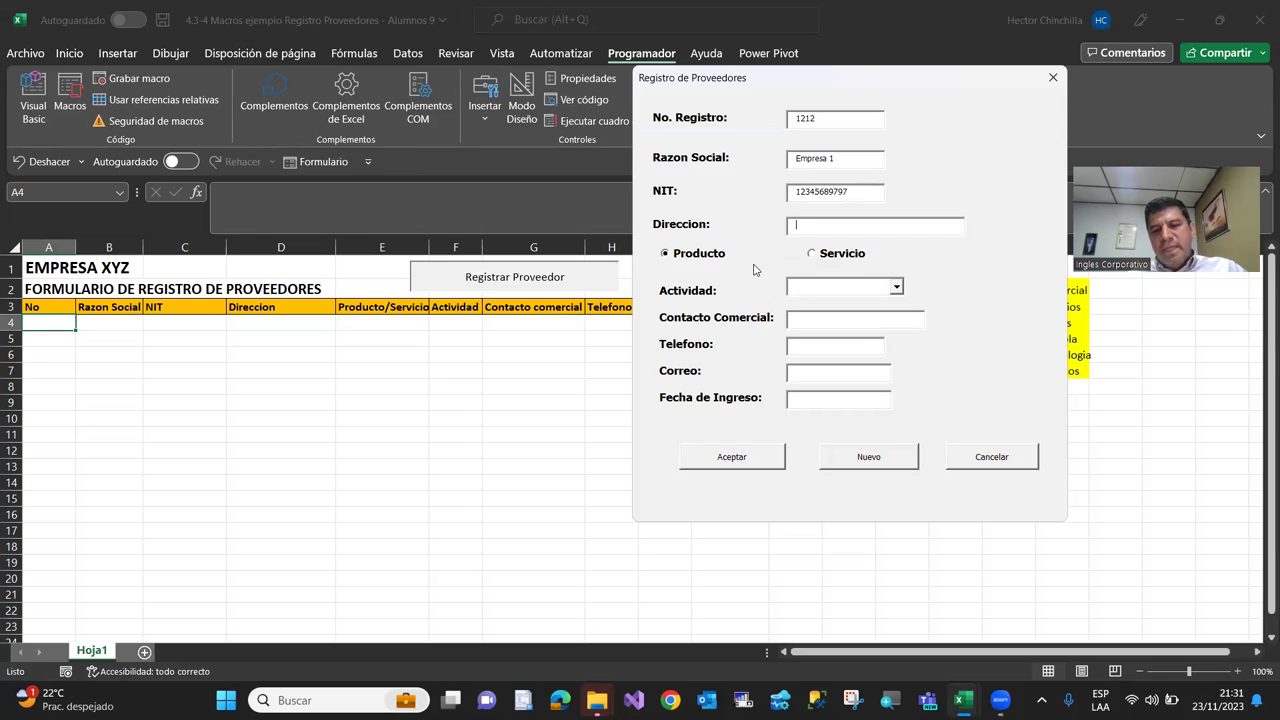
type("San Salvador")
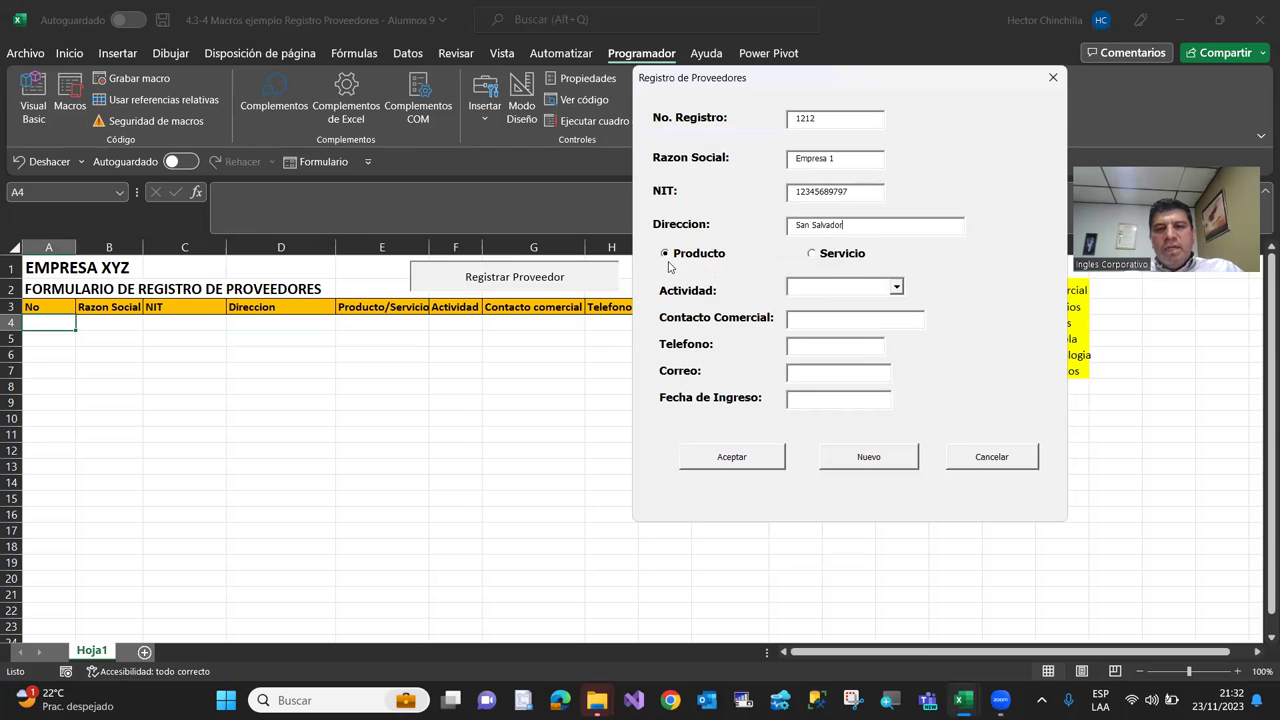
left_click(811, 259)
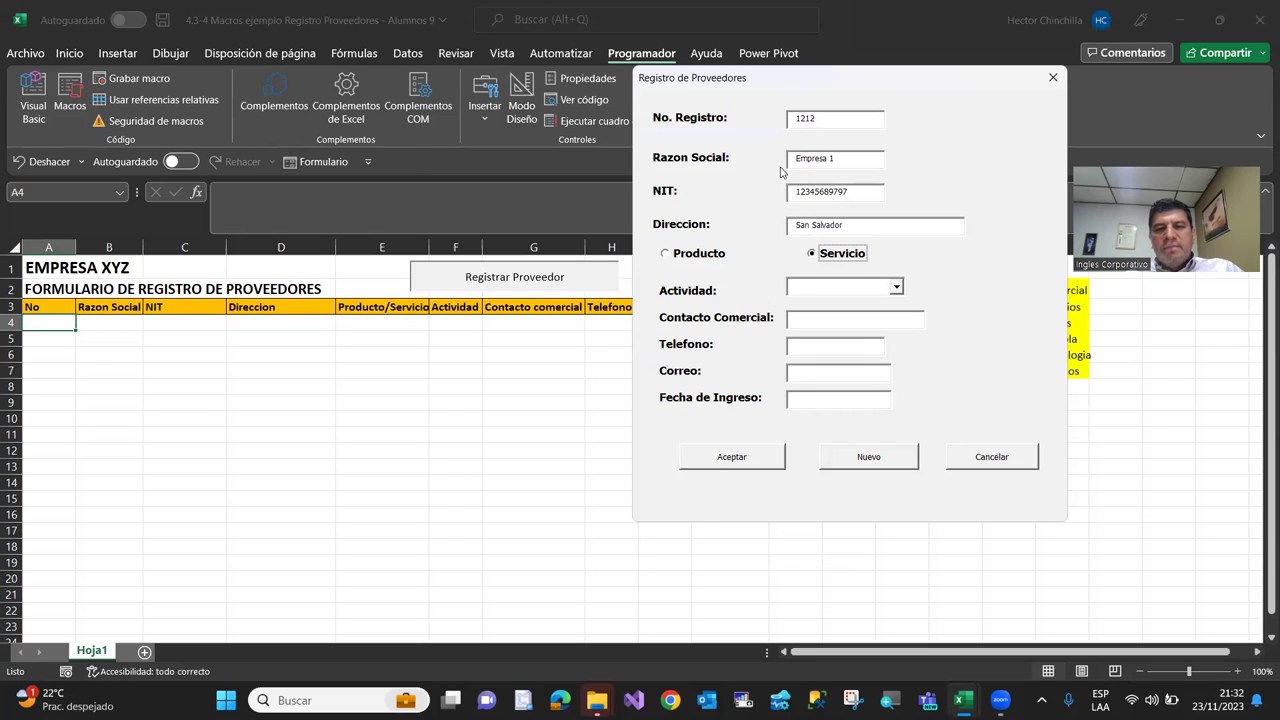
left_click(734, 461)
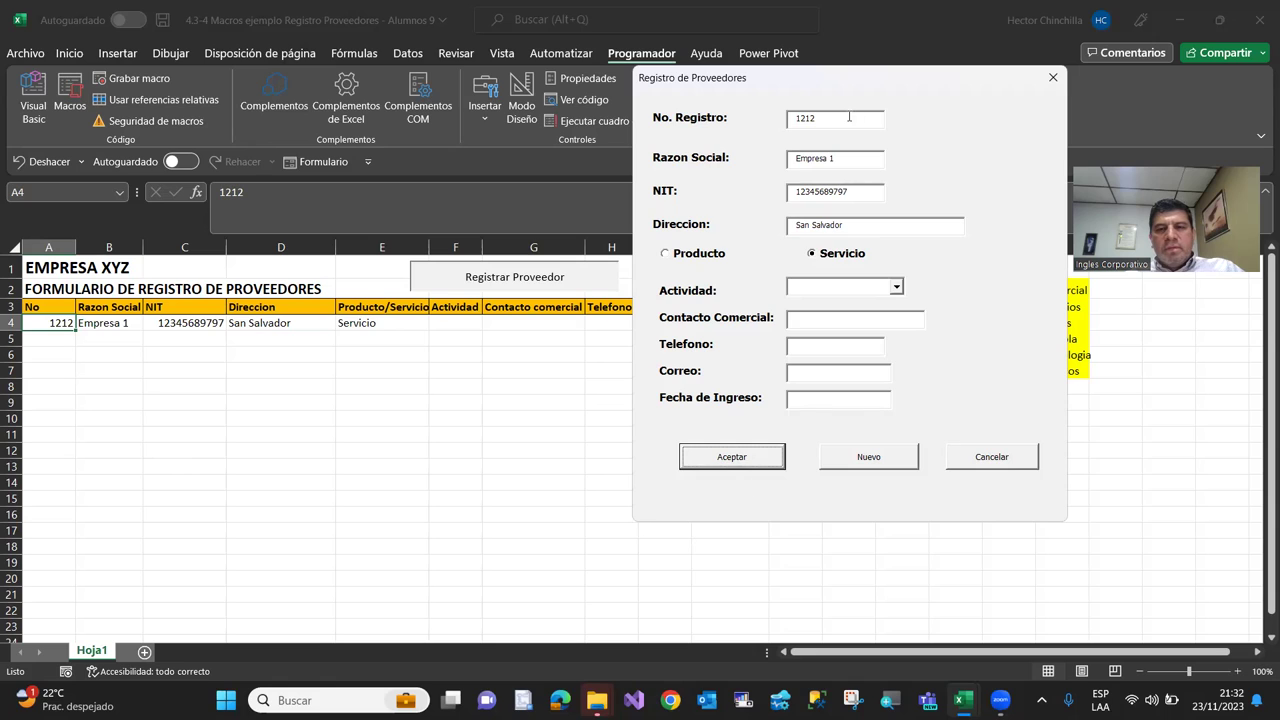
- Submit a second supplier numbered 45454 as Producto
left_click(669, 256)
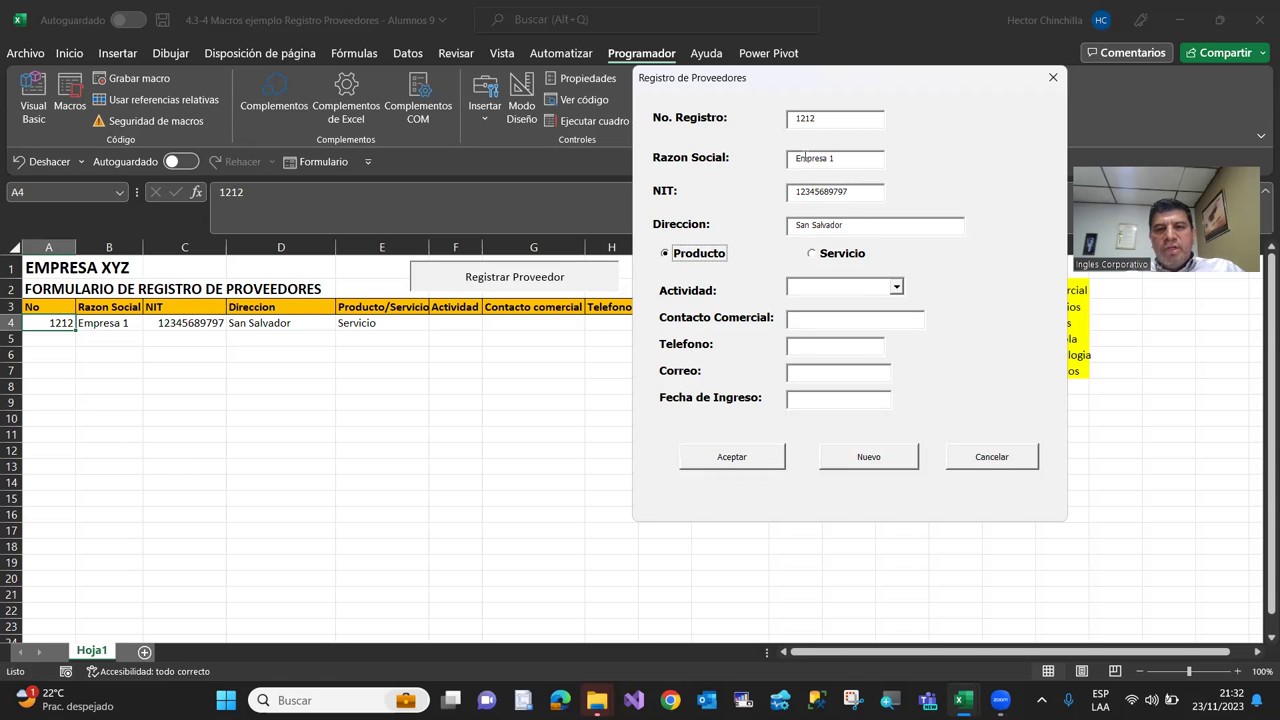
left_click(798, 120)
double_click(798, 120)
type("45454")
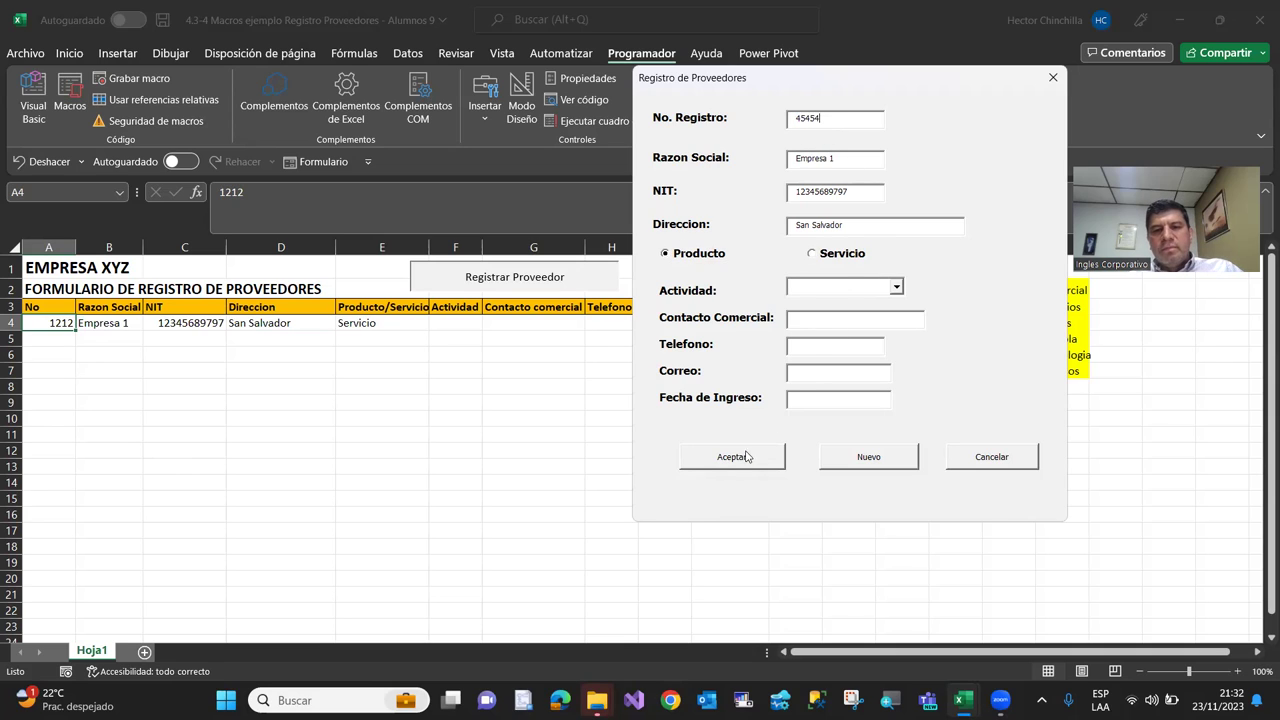
left_click(733, 467)
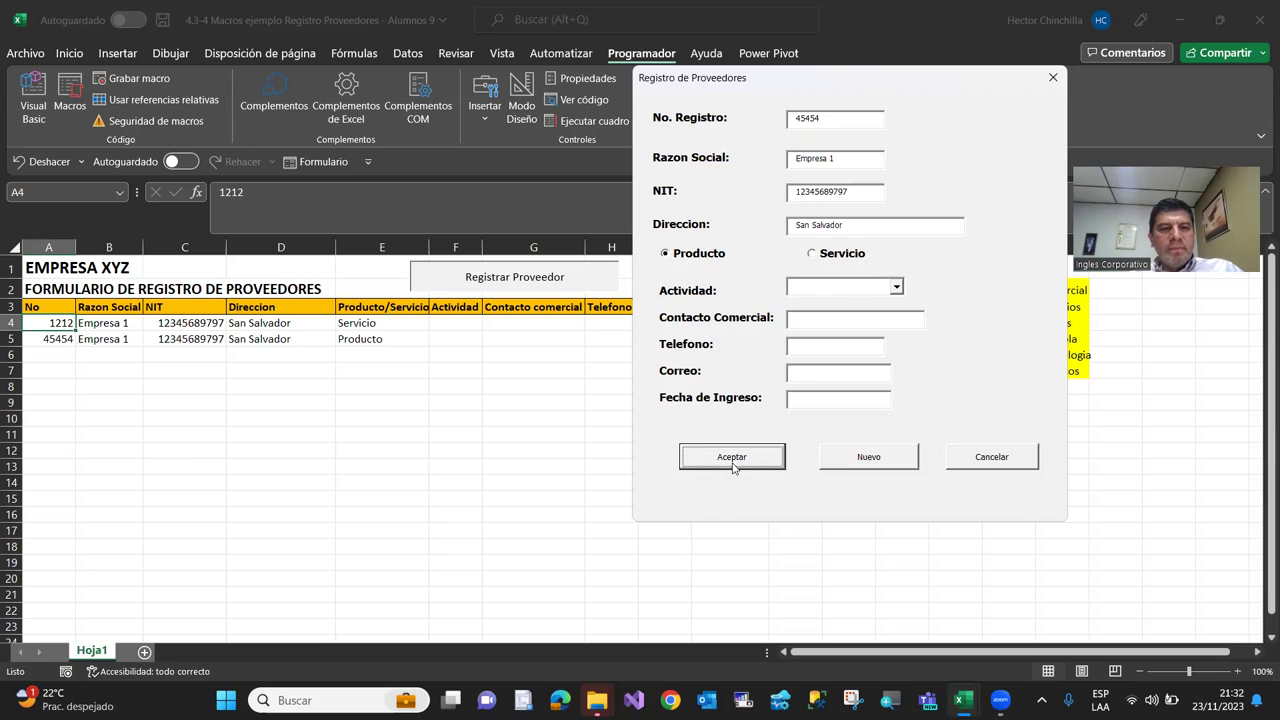
- Submit a third supplier, 5555, with address San Miguel and type Servicio
double_click(796, 119)
type("5555")
left_click(812, 256)
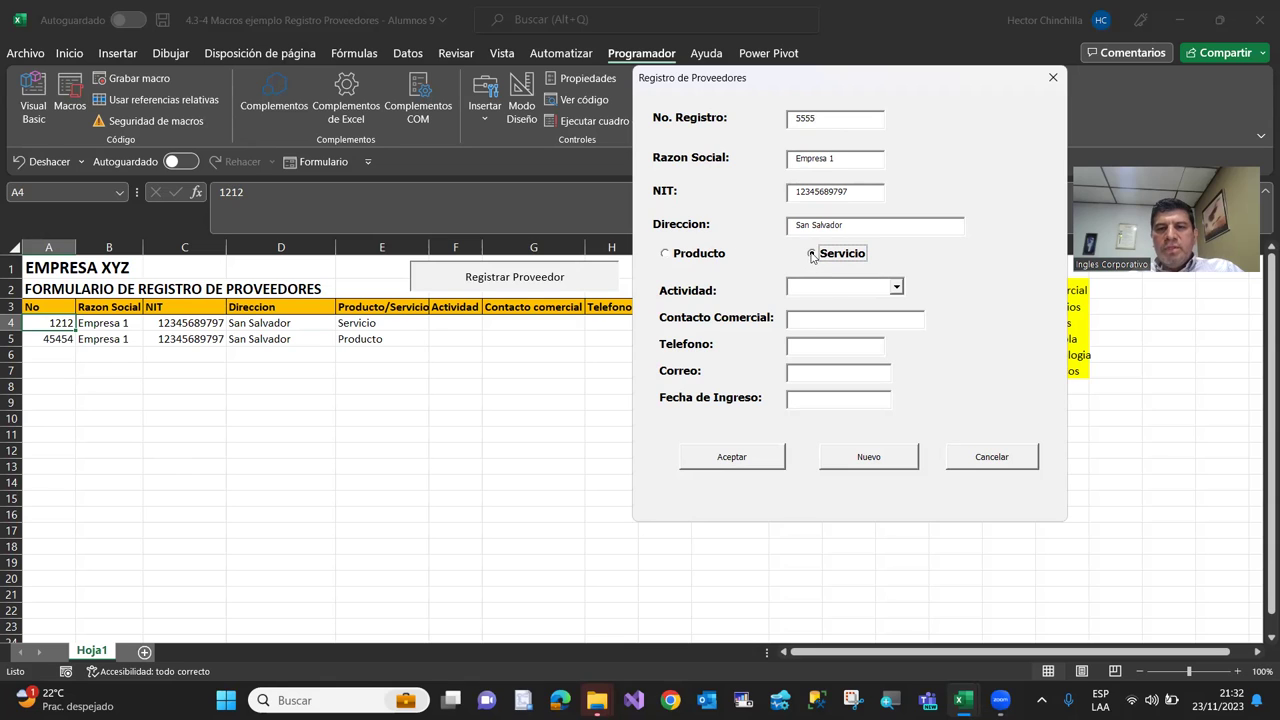
double_click(826, 226)
type("Miguel")
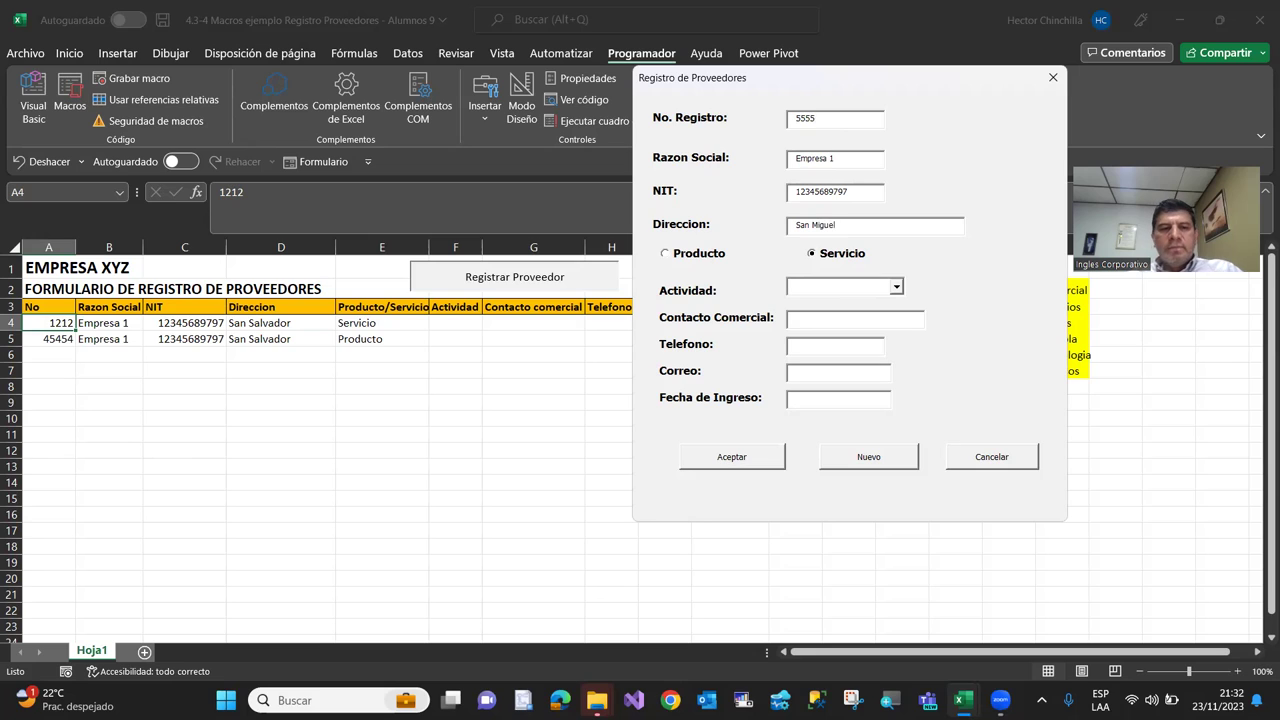
left_click(743, 461)
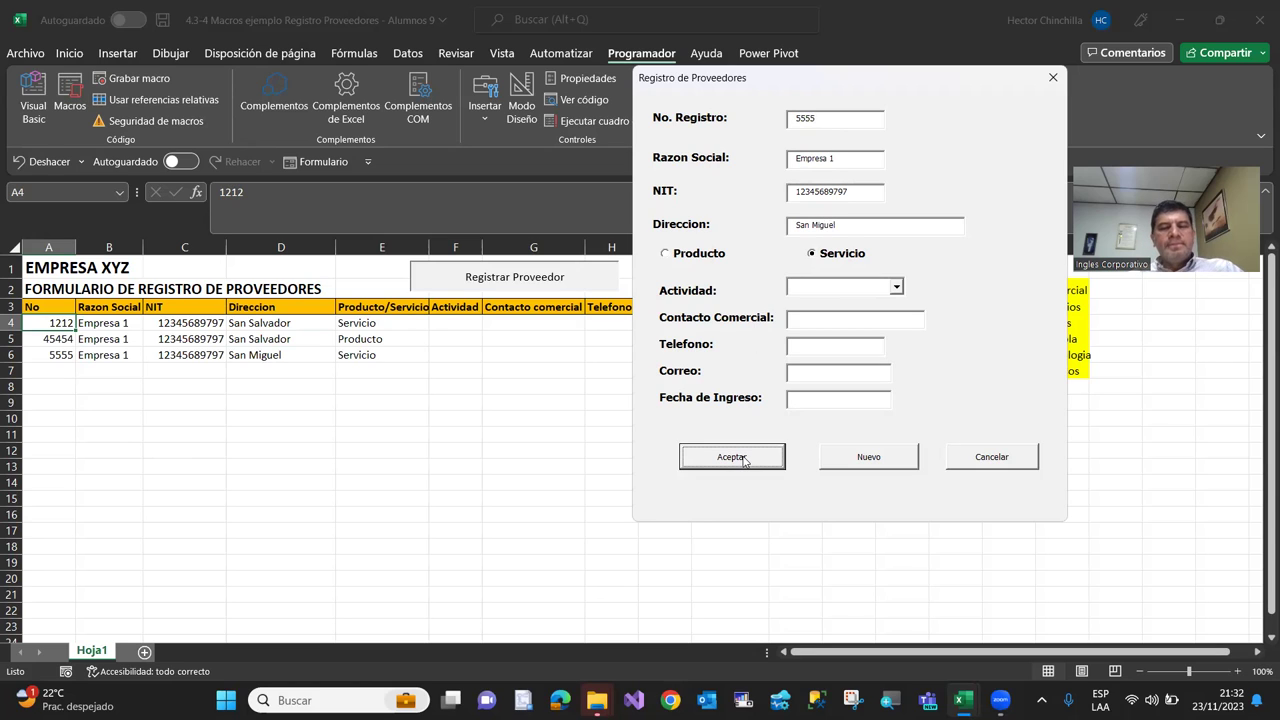
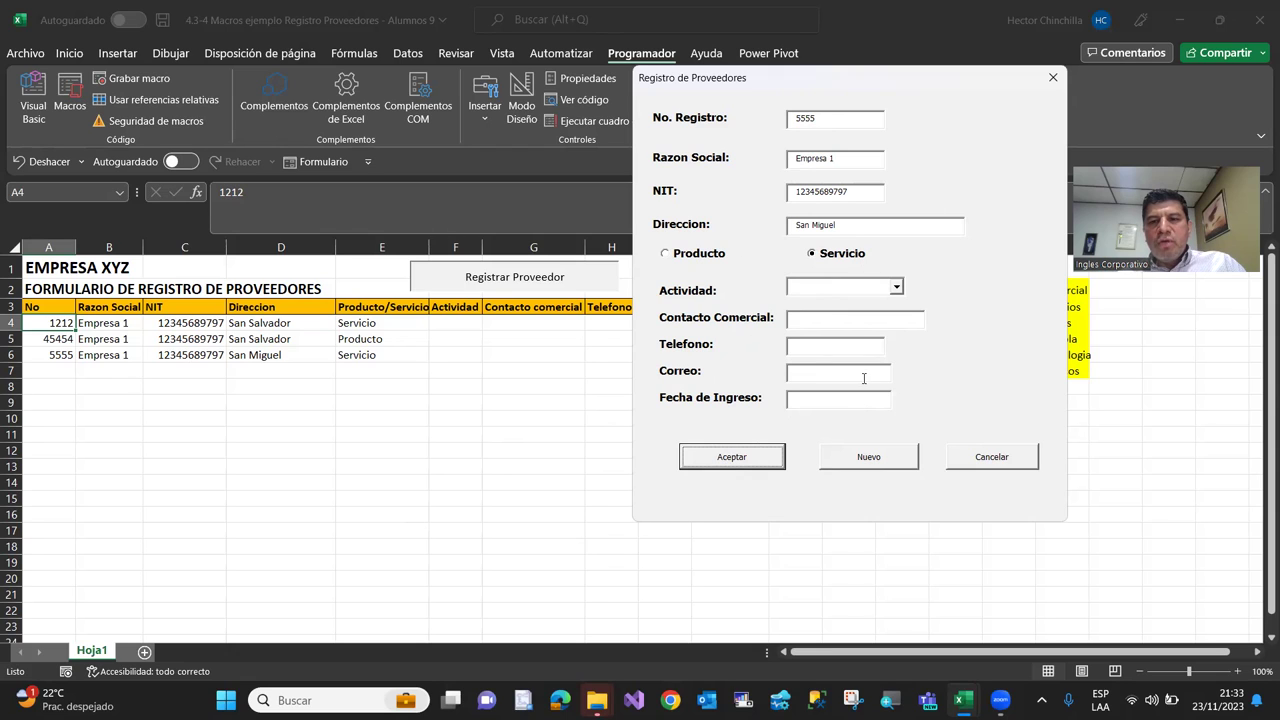
- Close the running supplier registration form and return to the Visual Basic editor
left_click(1052, 78)
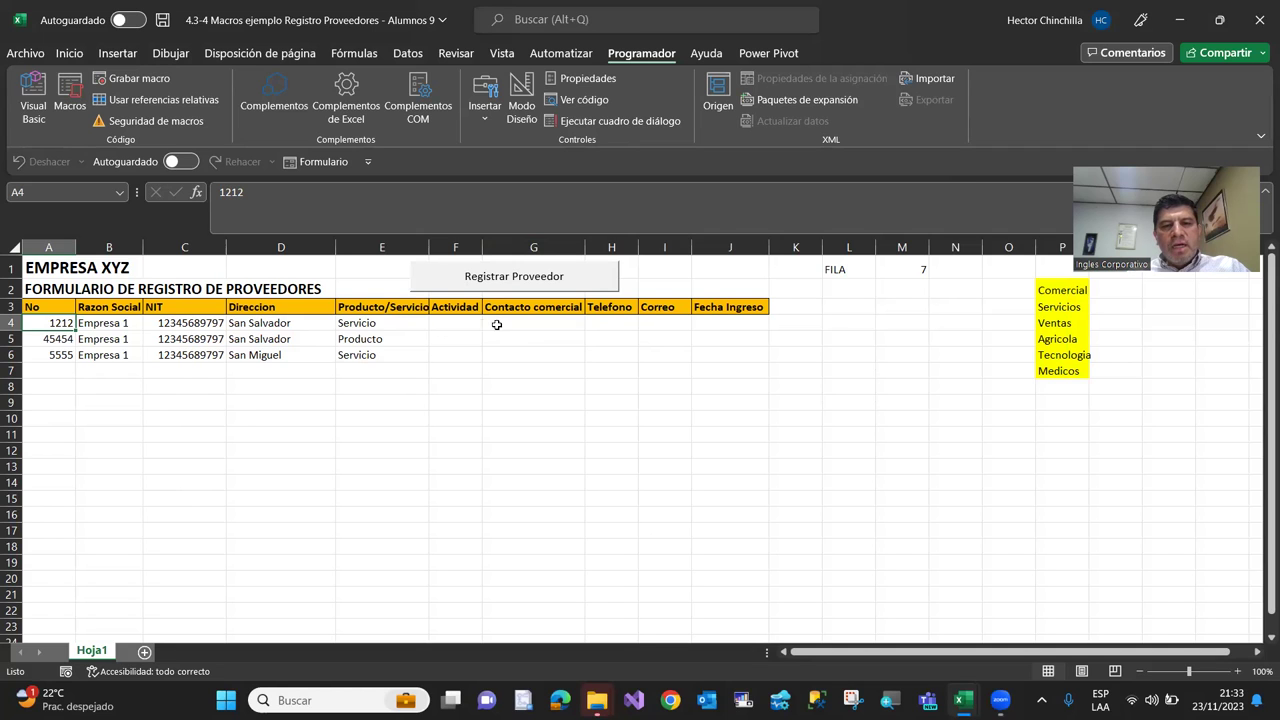
left_click(37, 100)
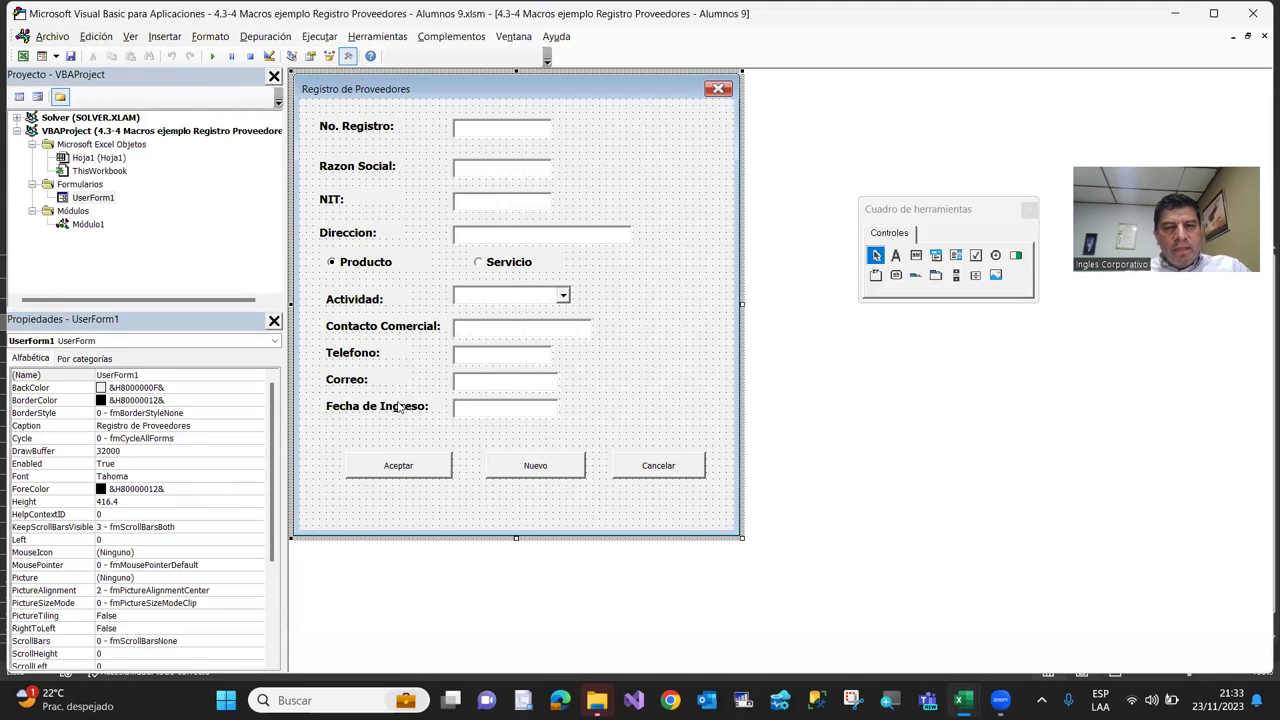
- Begin the line Sheets("Hoja1").Cells(X, 6) = in cmdAceptar_Click and check the activity dropdown's name
double_click(398, 465)
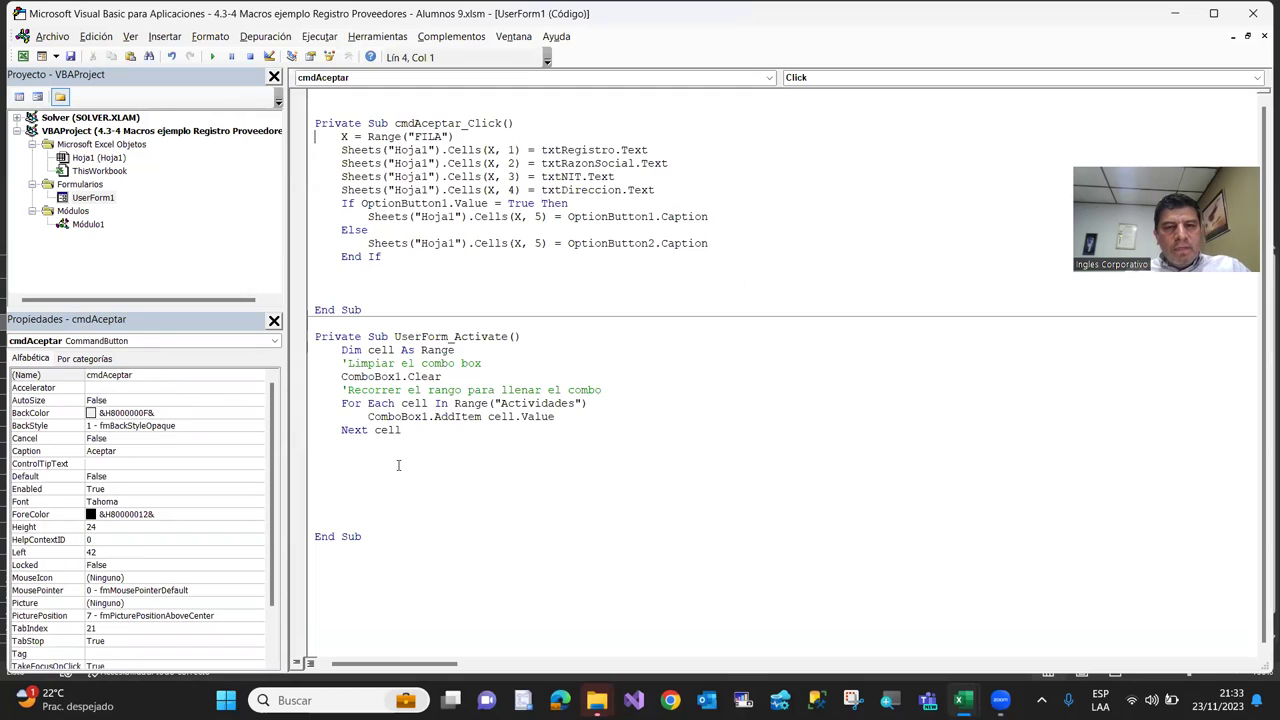
left_click(435, 271)
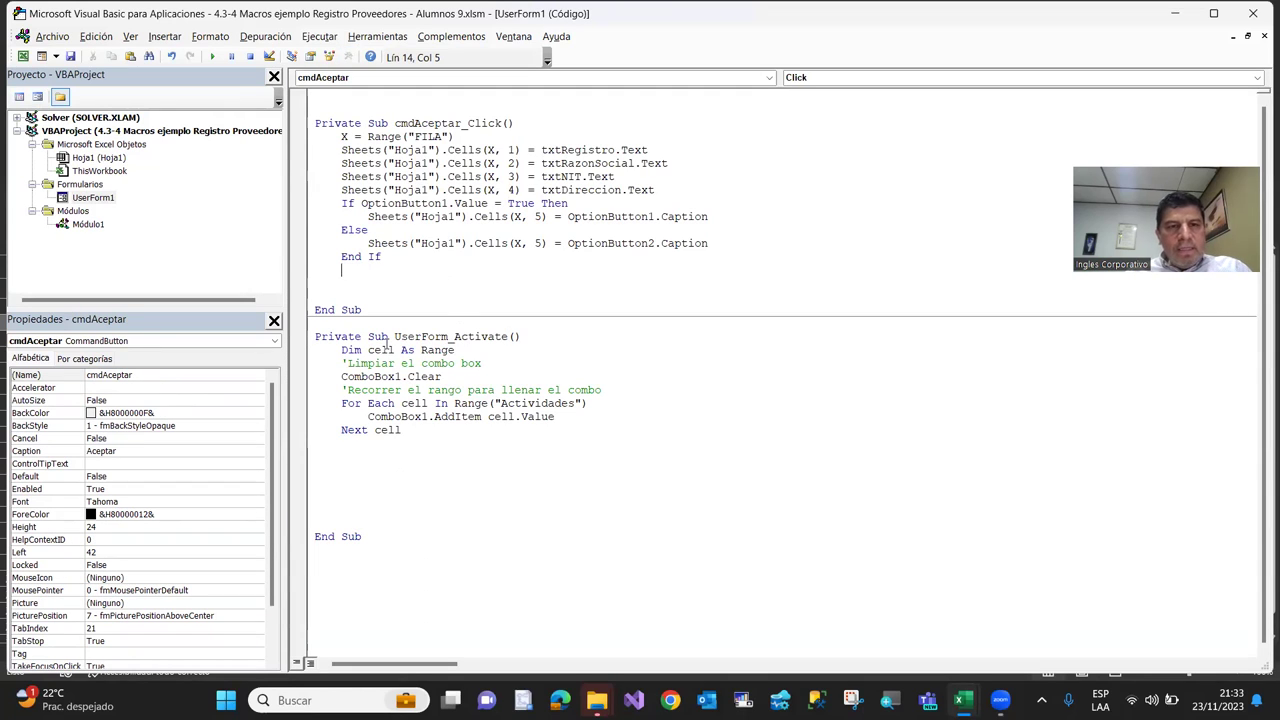
type("sheets(\"")
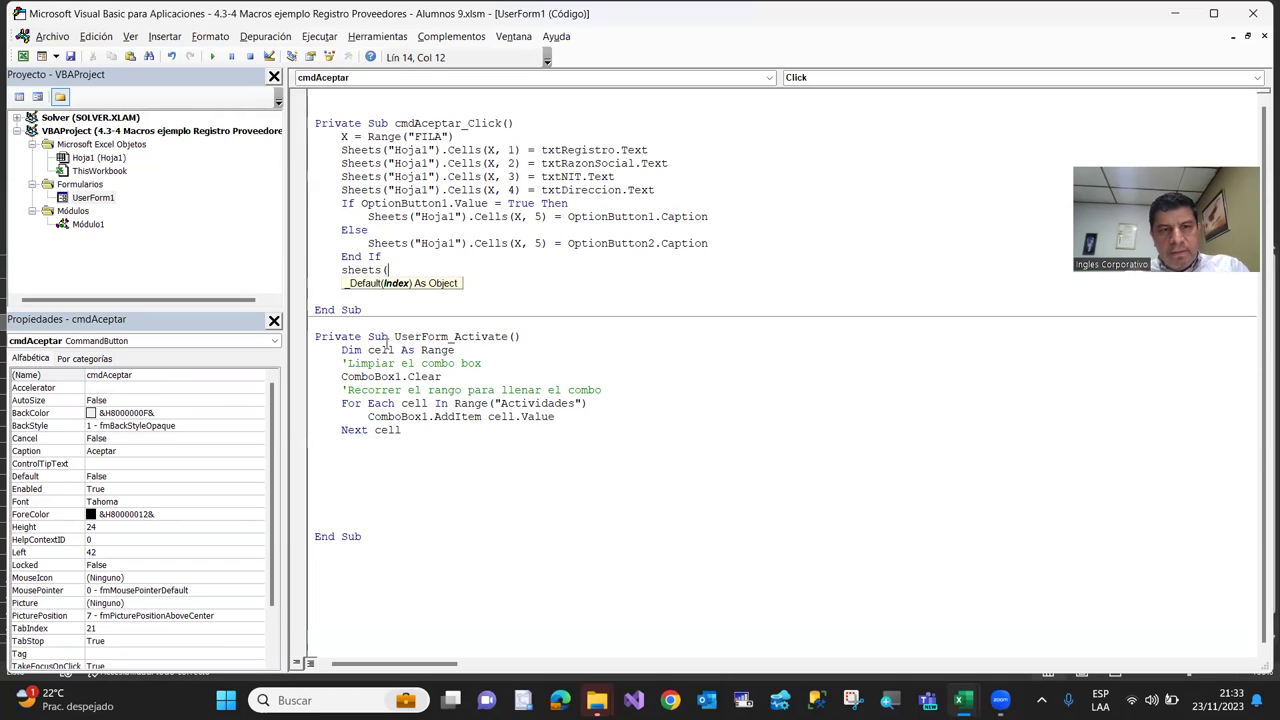
type("Hoja1\"")
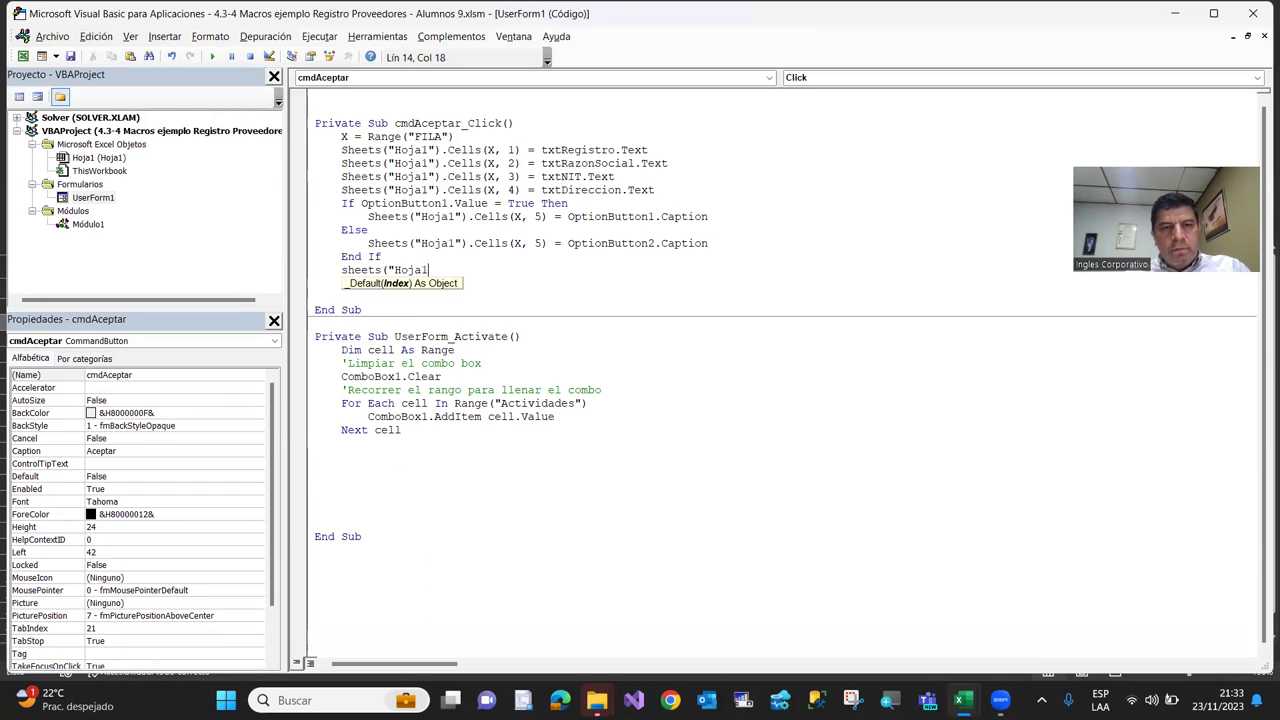
type(").Cells")
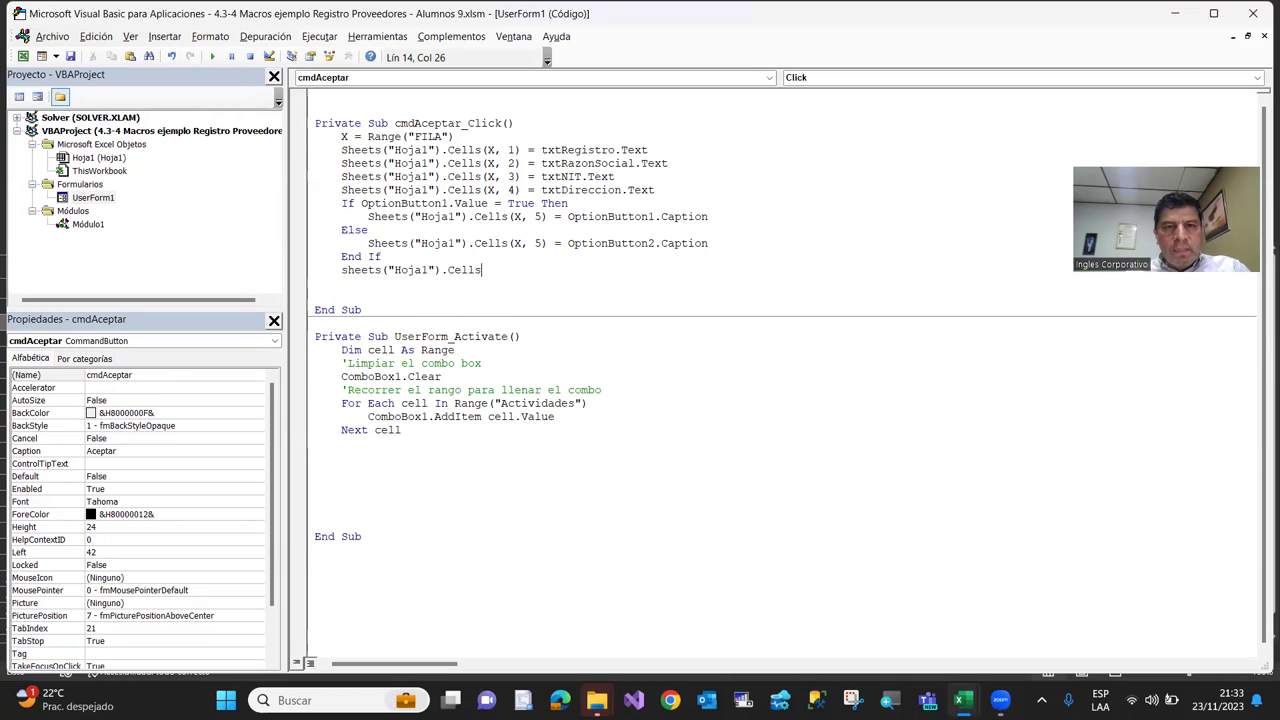
type("(")
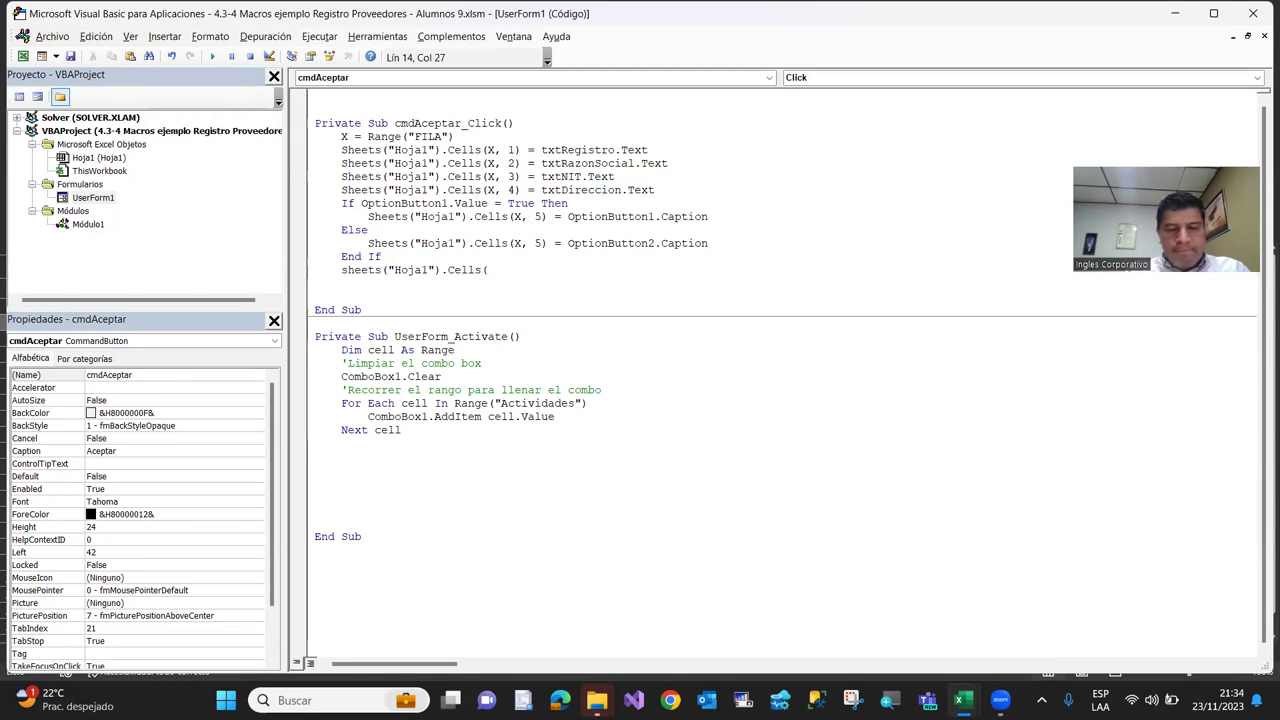
type("X, ")
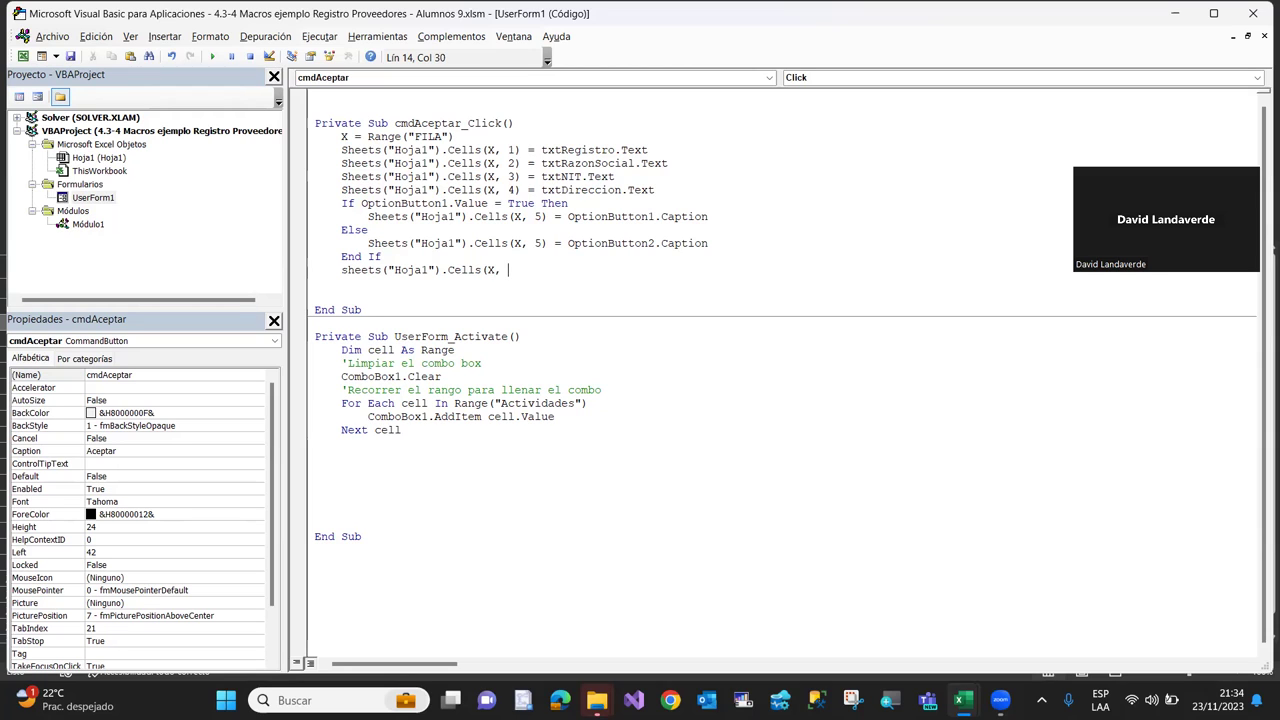
type("6) =")
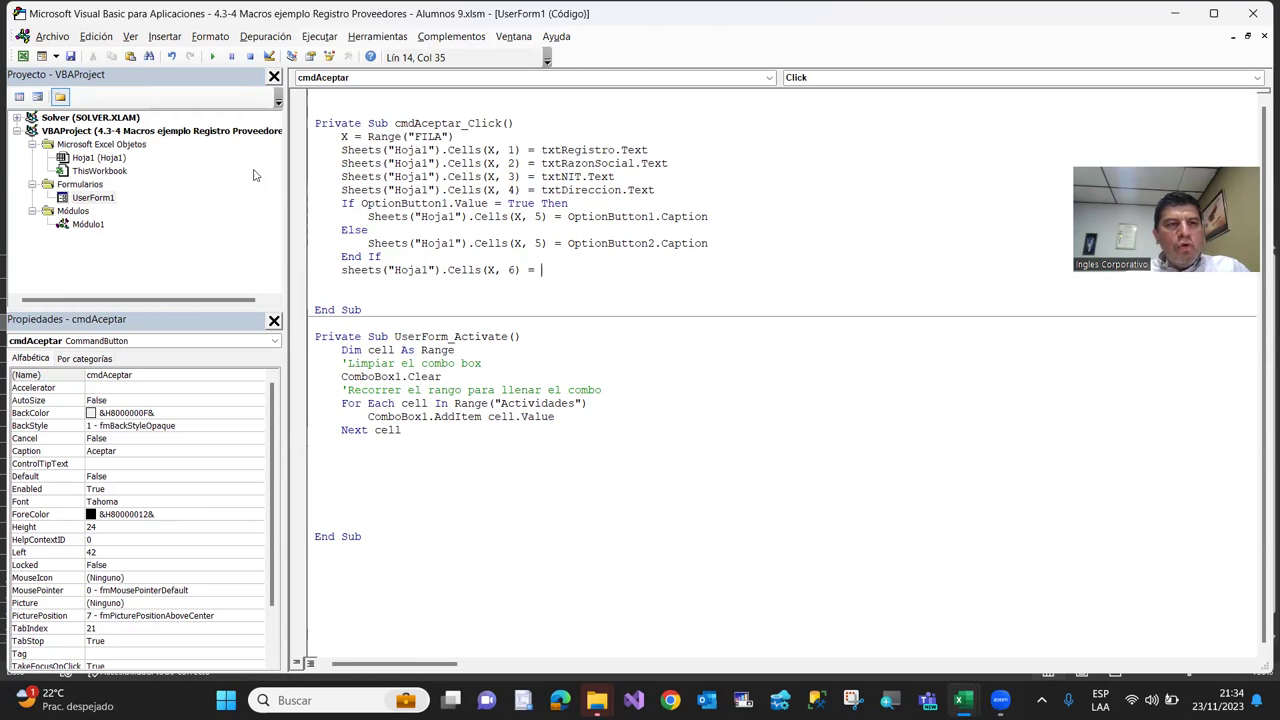
double_click(85, 201)
left_click(485, 298)
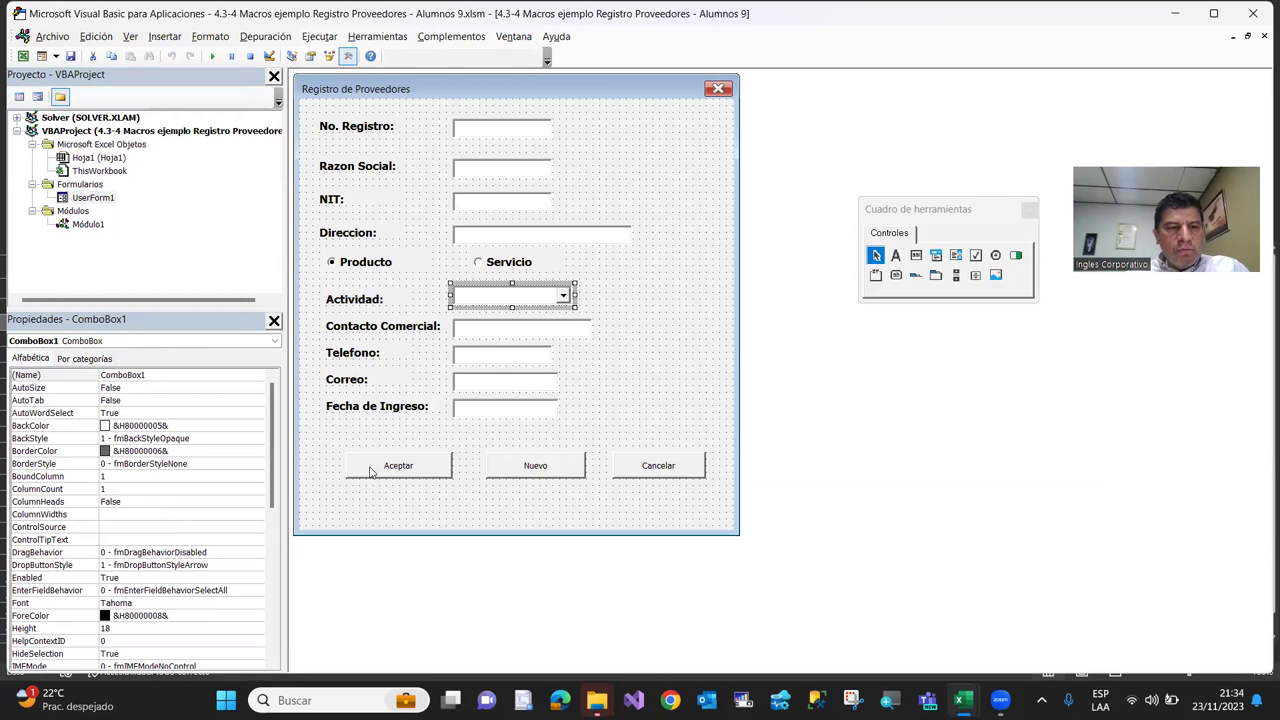
- Finish the line with ComboBox1.Text, then return to the UserForm1 design
double_click(404, 461)
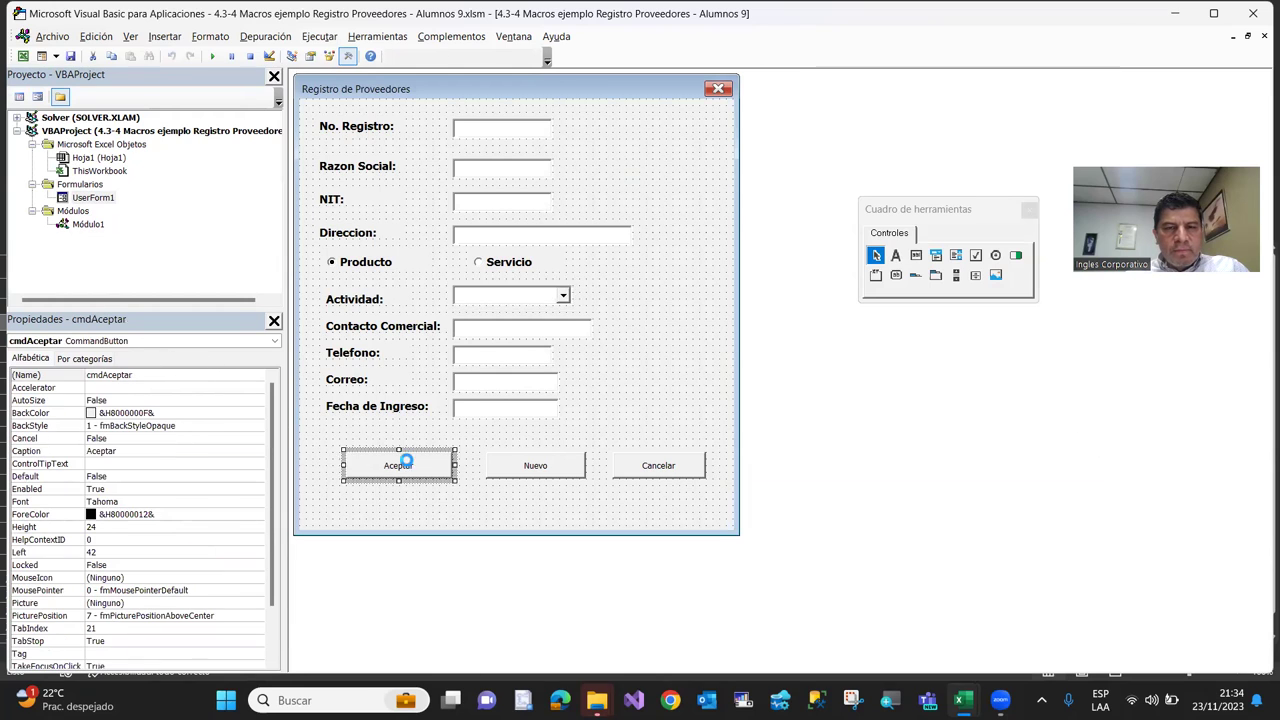
left_click(541, 271)
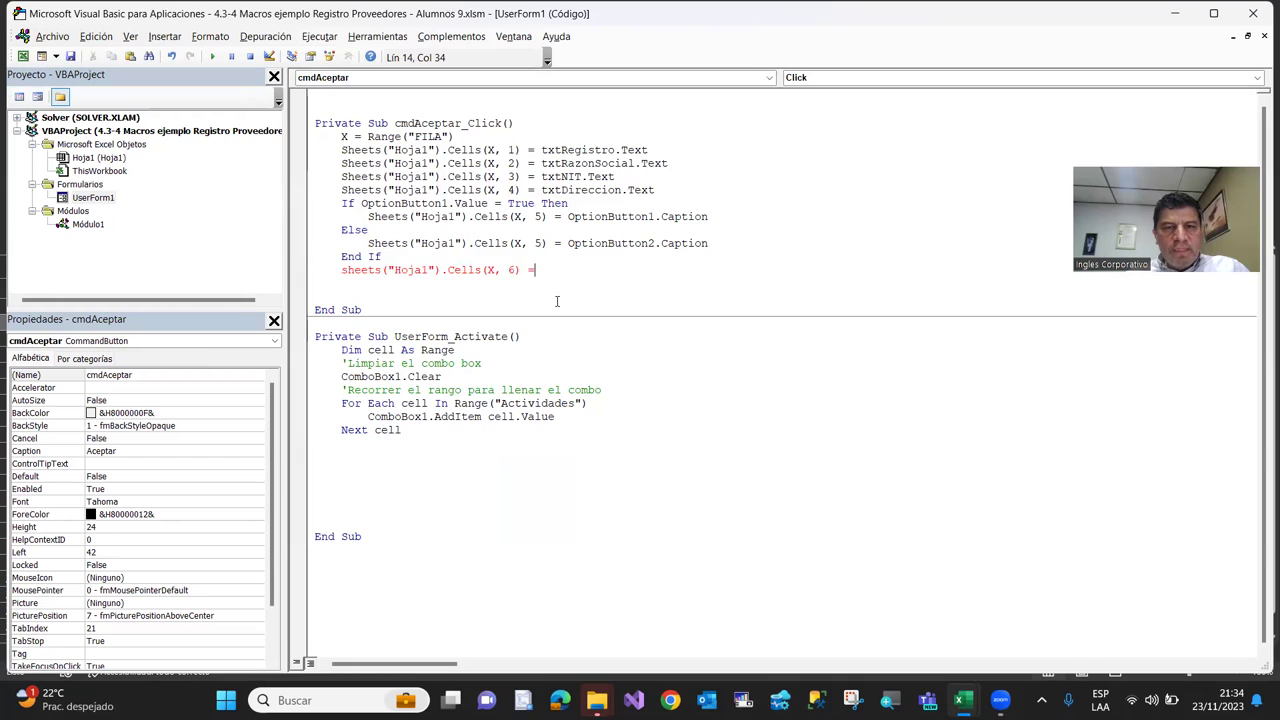
type("combobox1")
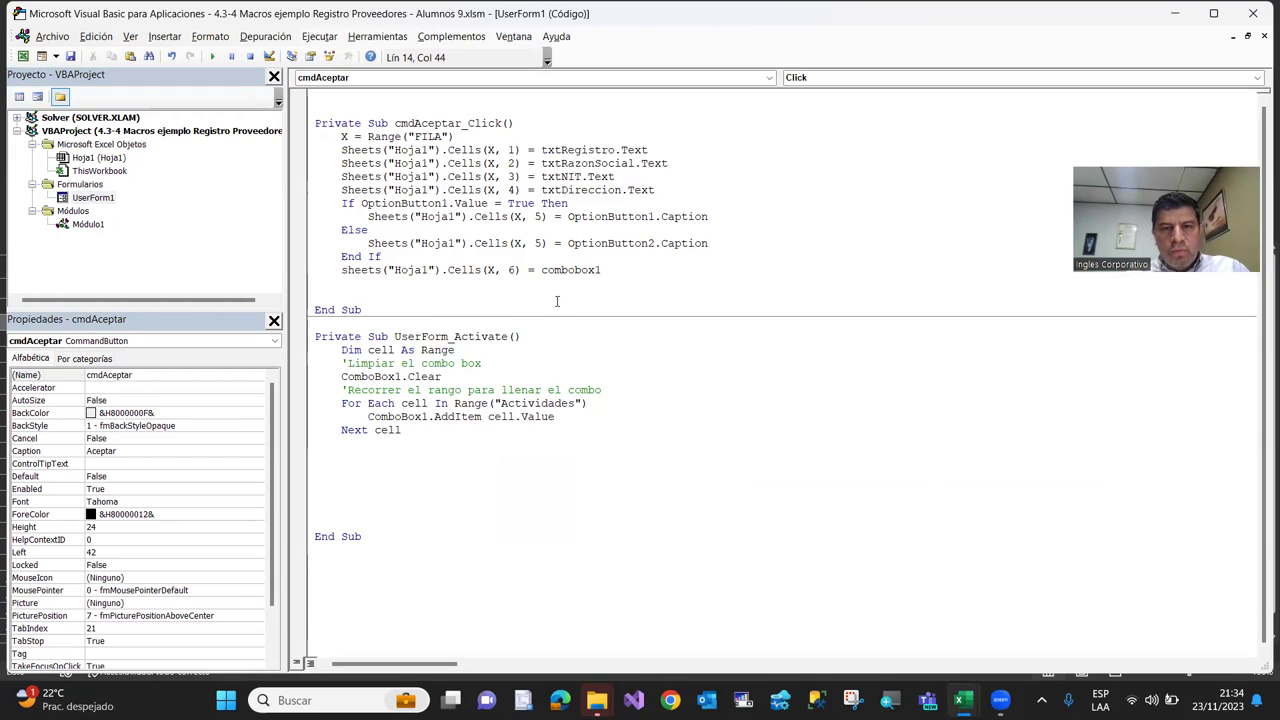
type(".test")
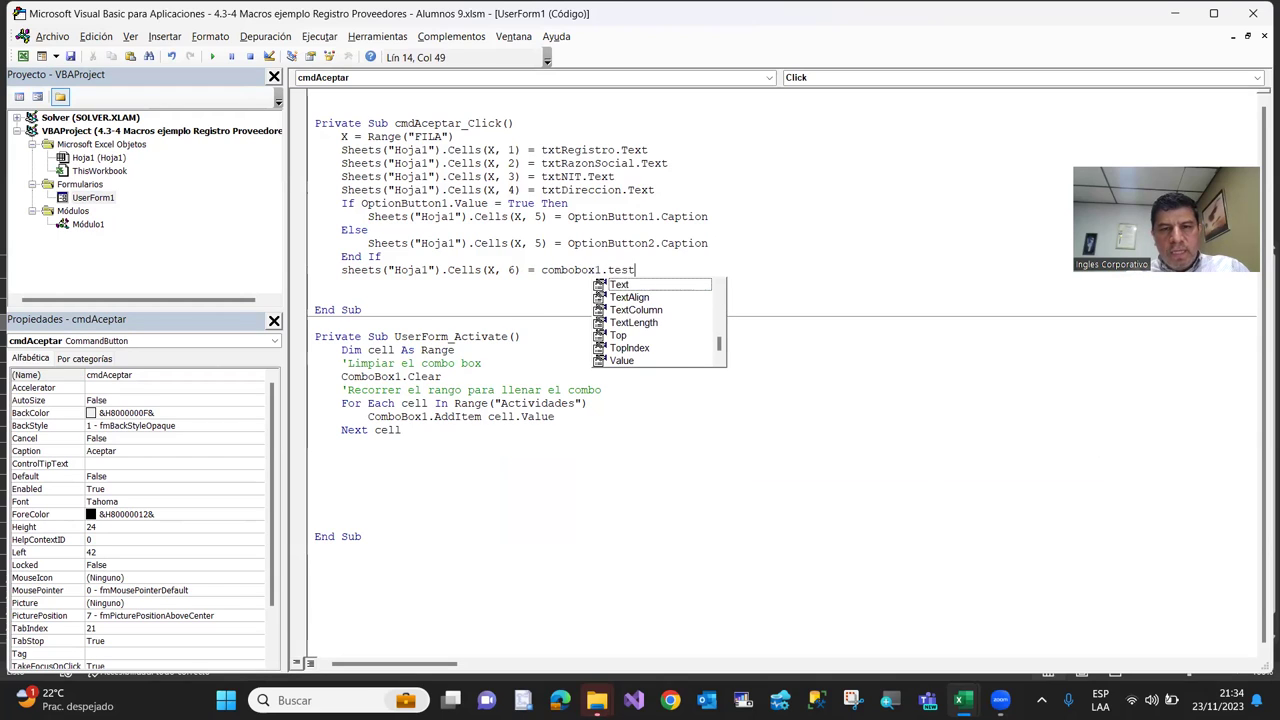
key("BackSpace")
key("BackSpace")
type("xt")
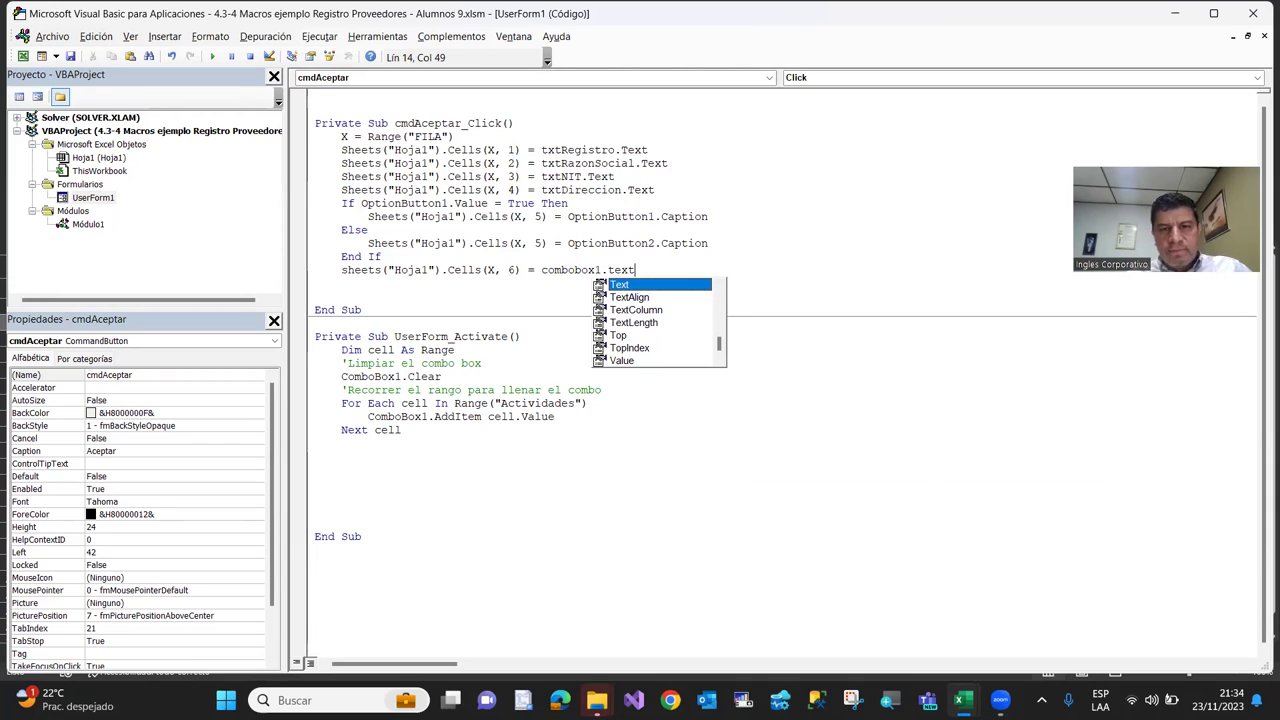
key("Return")
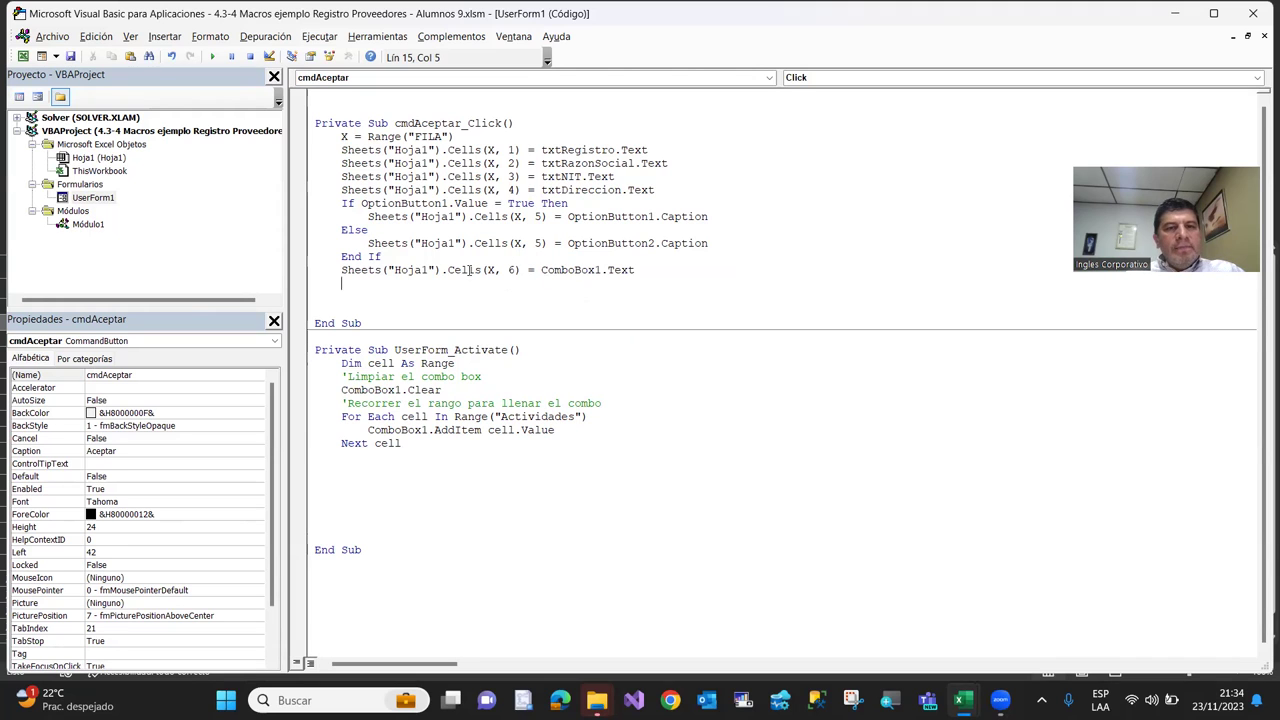
left_click(66, 202)
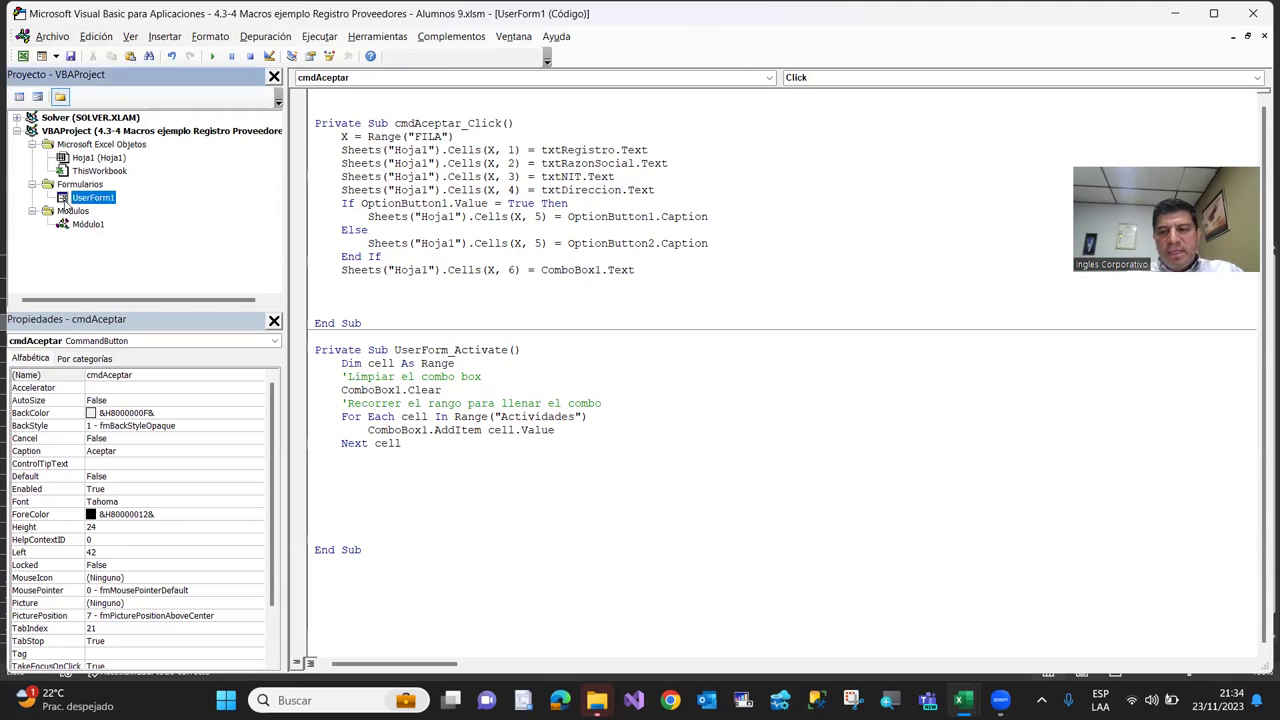
double_click(66, 202)
- Create cmdNuevo_Click with lines setting txtRegistro.Text and txtRazonSocial.Text to ""
double_click(536, 472)
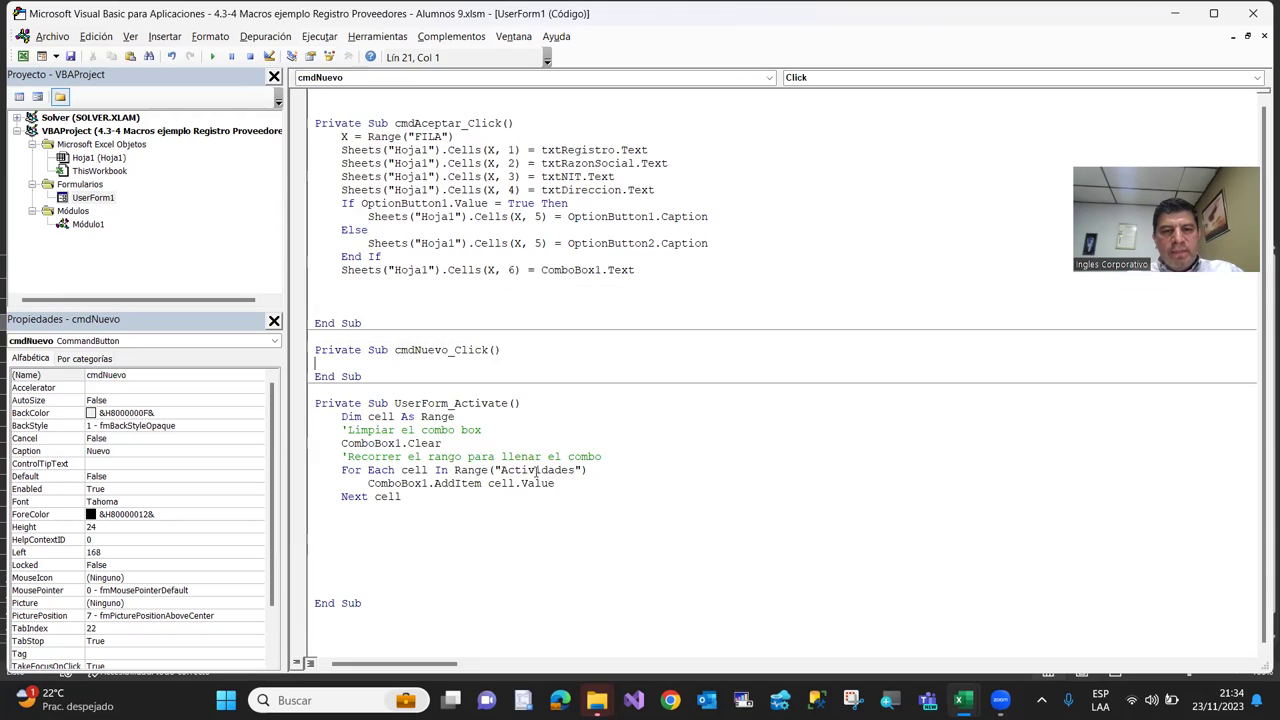
key("Return")
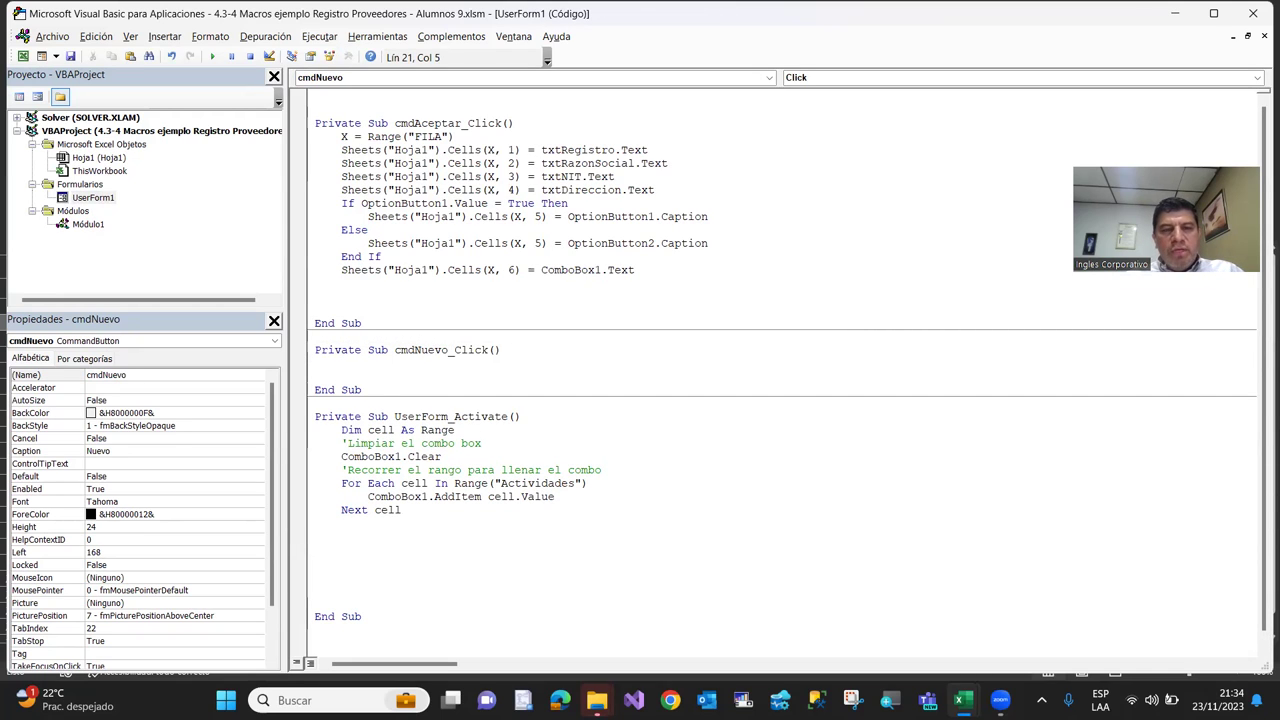
type("txtregistro")
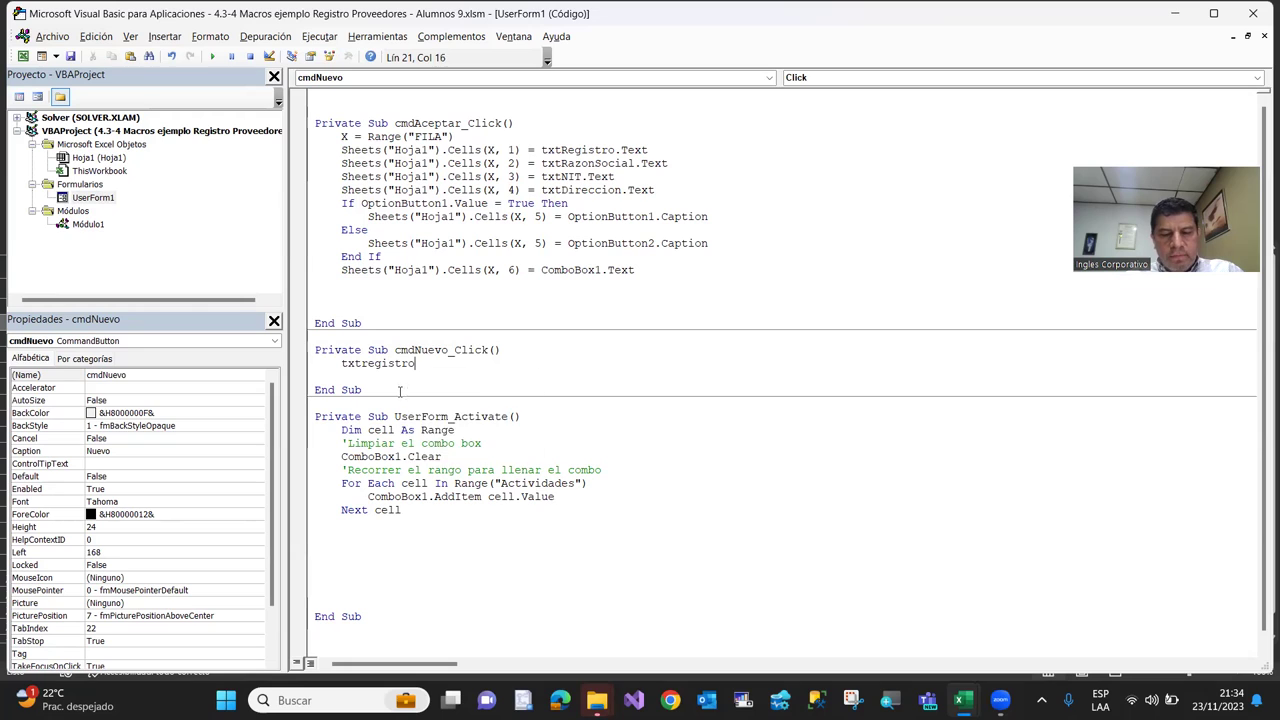
type(".text=")
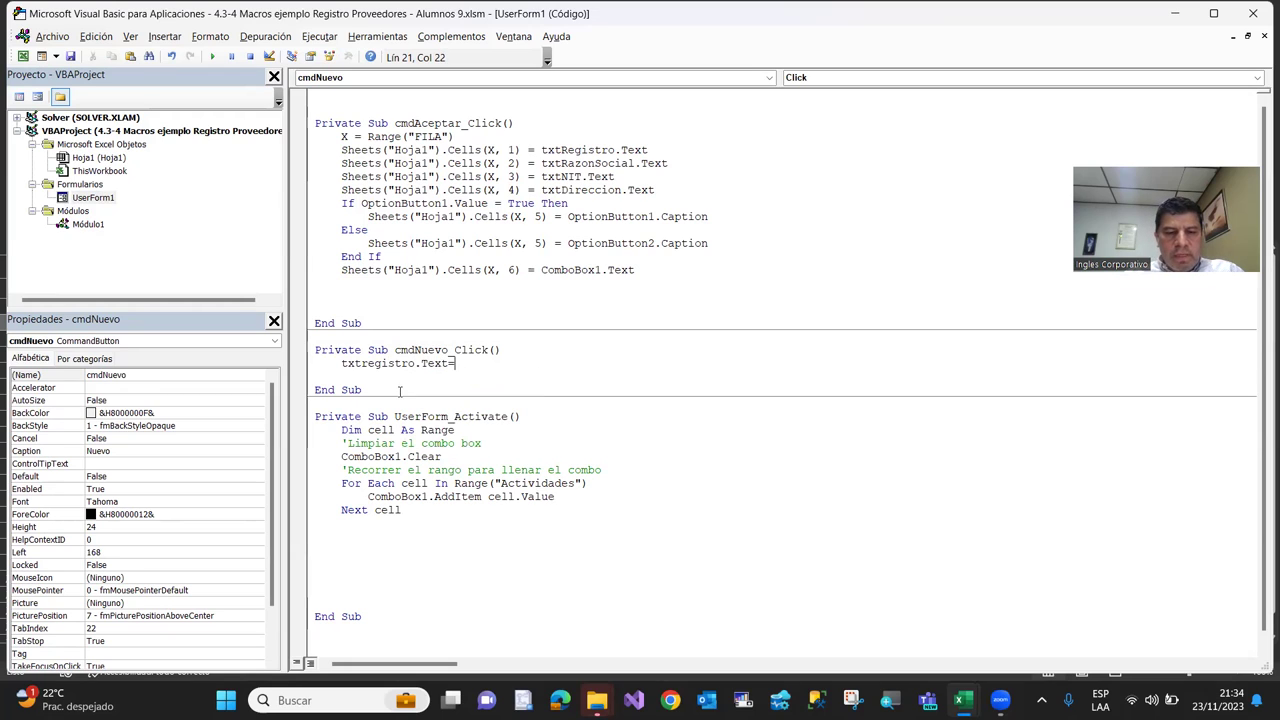
type("\"")
key("Return")
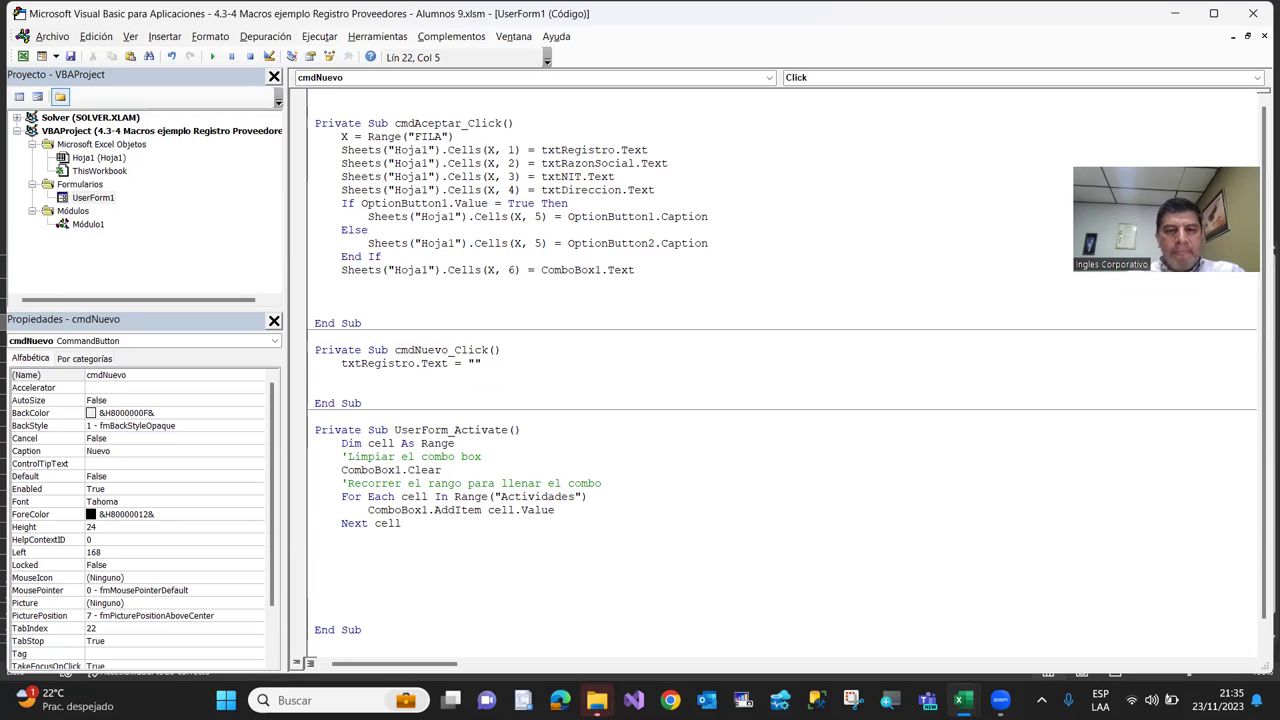
type("txt")
type("raxzo")
key("BackSpace")
key("BackSpace")
key("BackSpace")
type("zo")
type("social.text=\"\"")
key("Return")
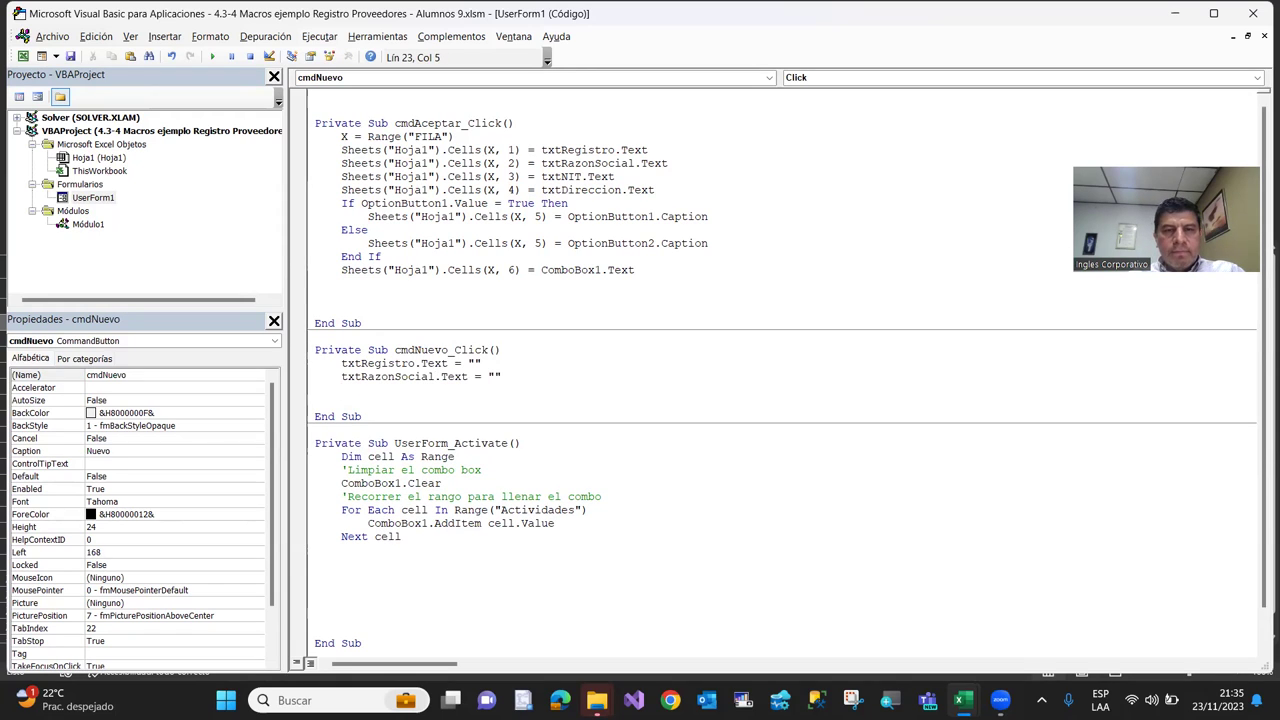
- Add lines blanking txtNIT.Text, txtDireccion.Text and ComboBox1.Text with ""
type("txtnit.text")
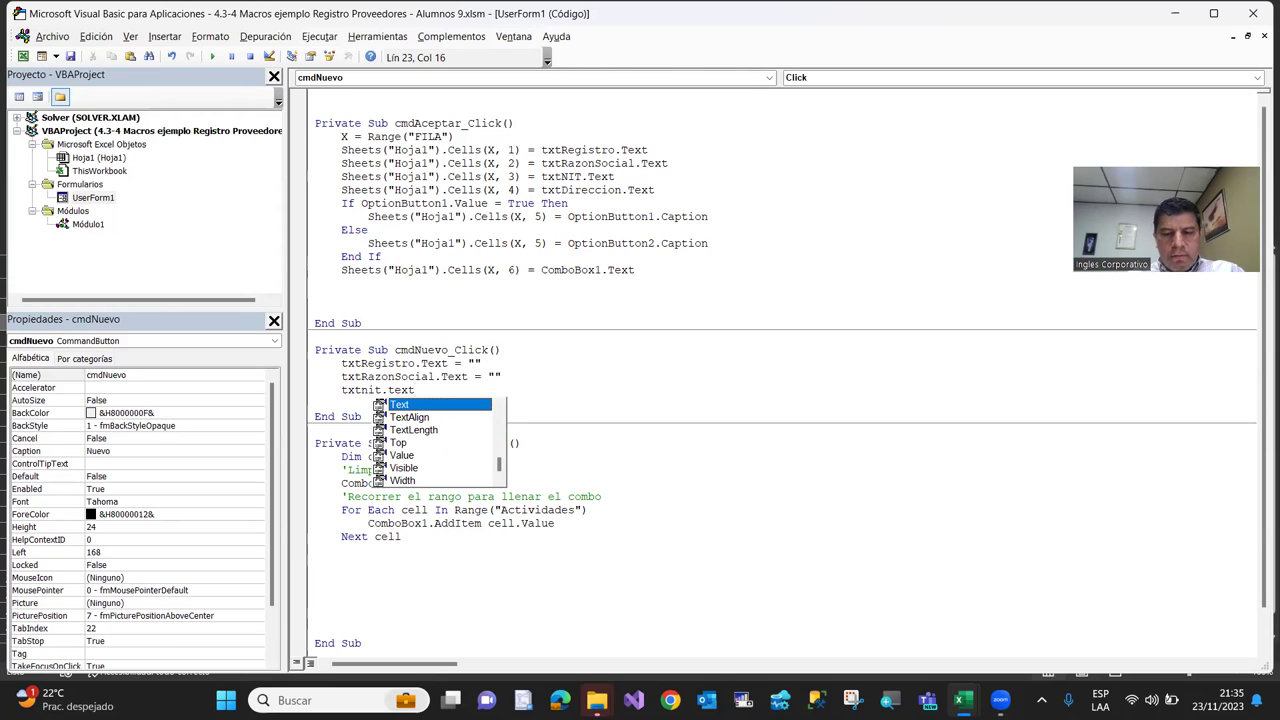
type("=")
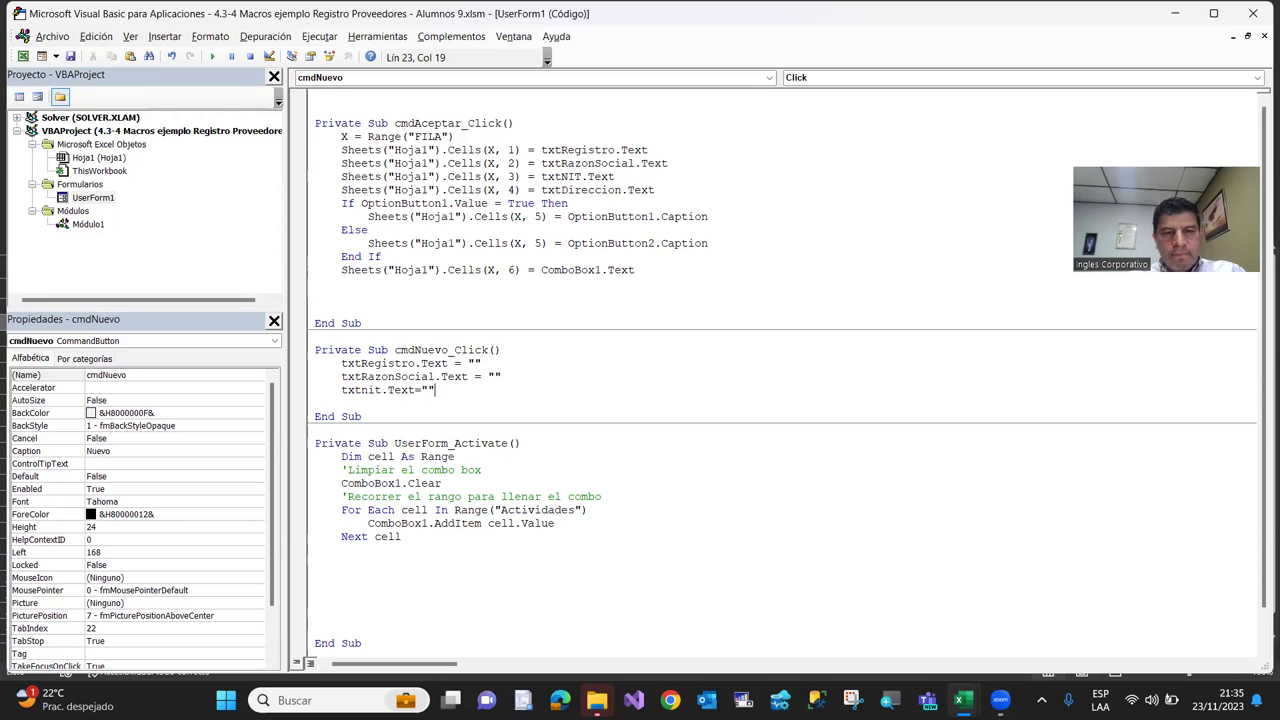
key("Return")
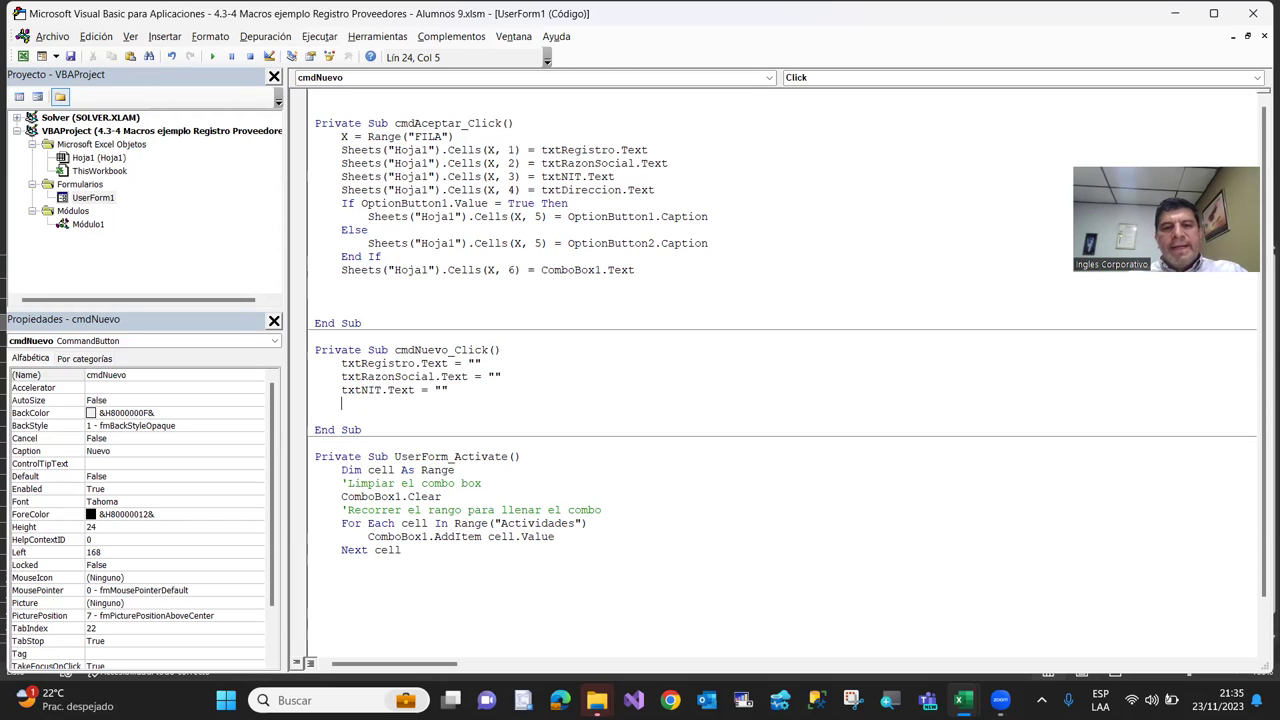
type("txtdireccion.Text=\"\"")
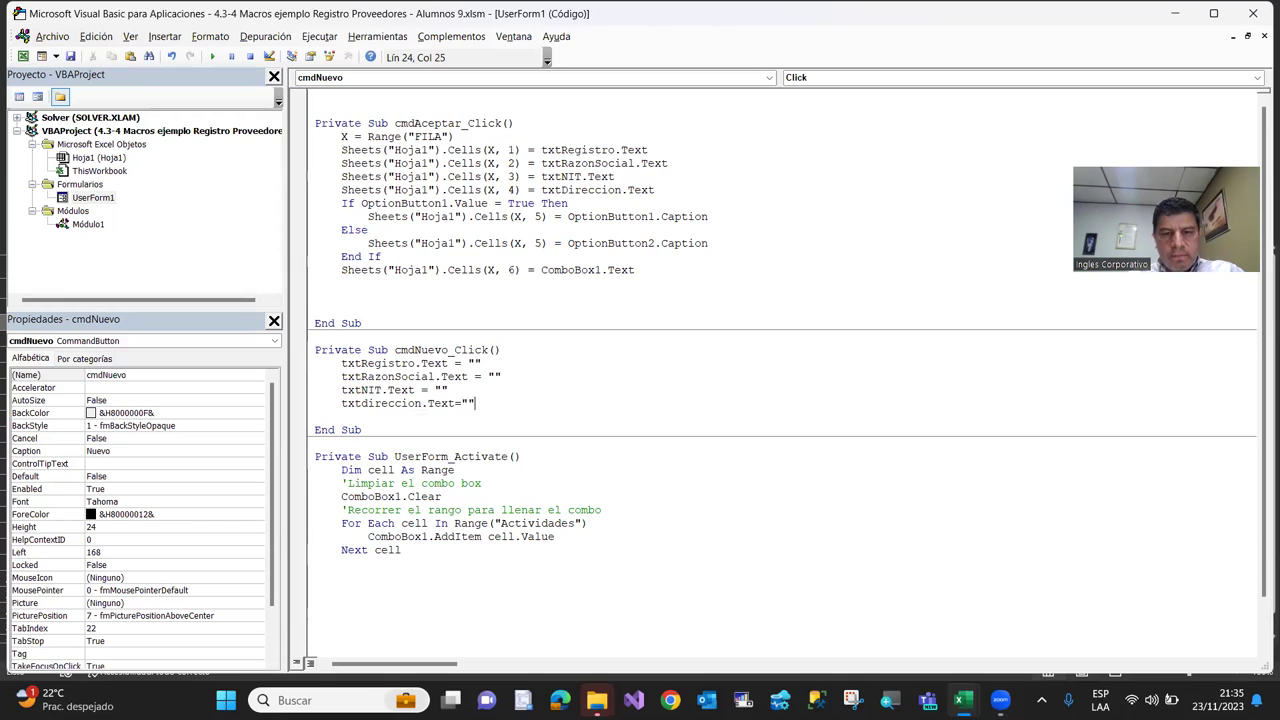
key("Return")
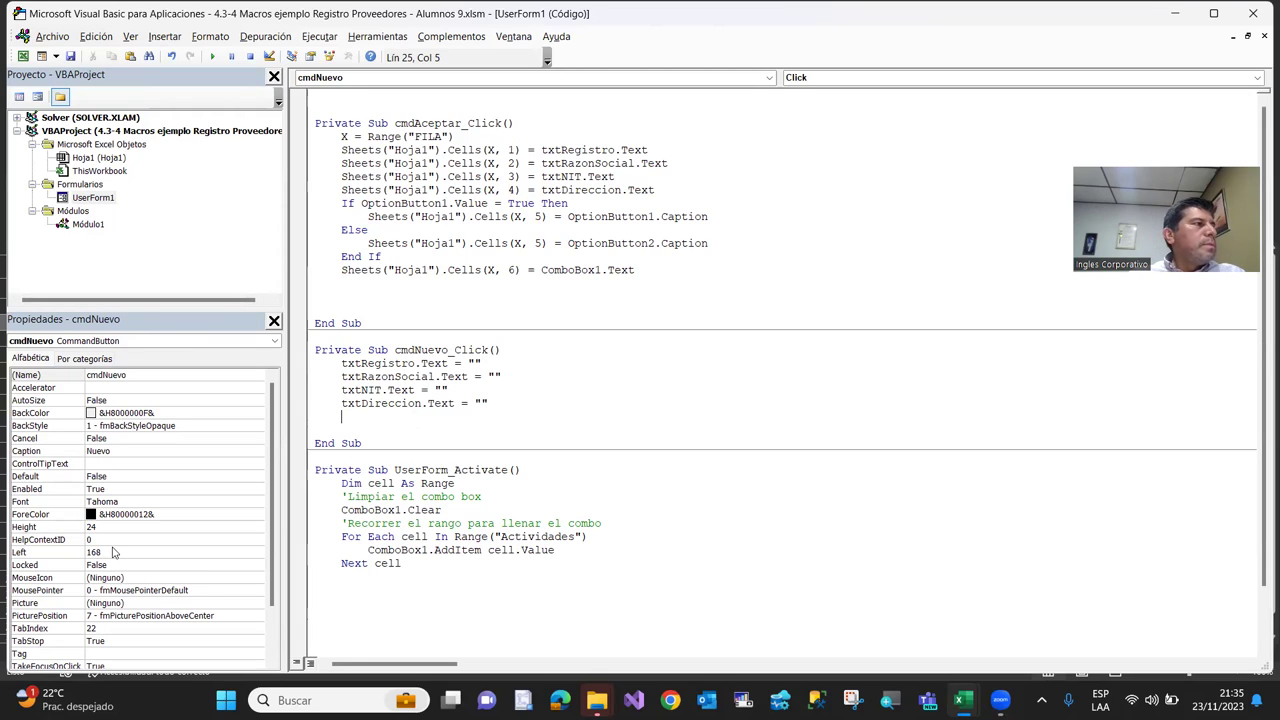
type("combobo1.text=\"")
key("Return")
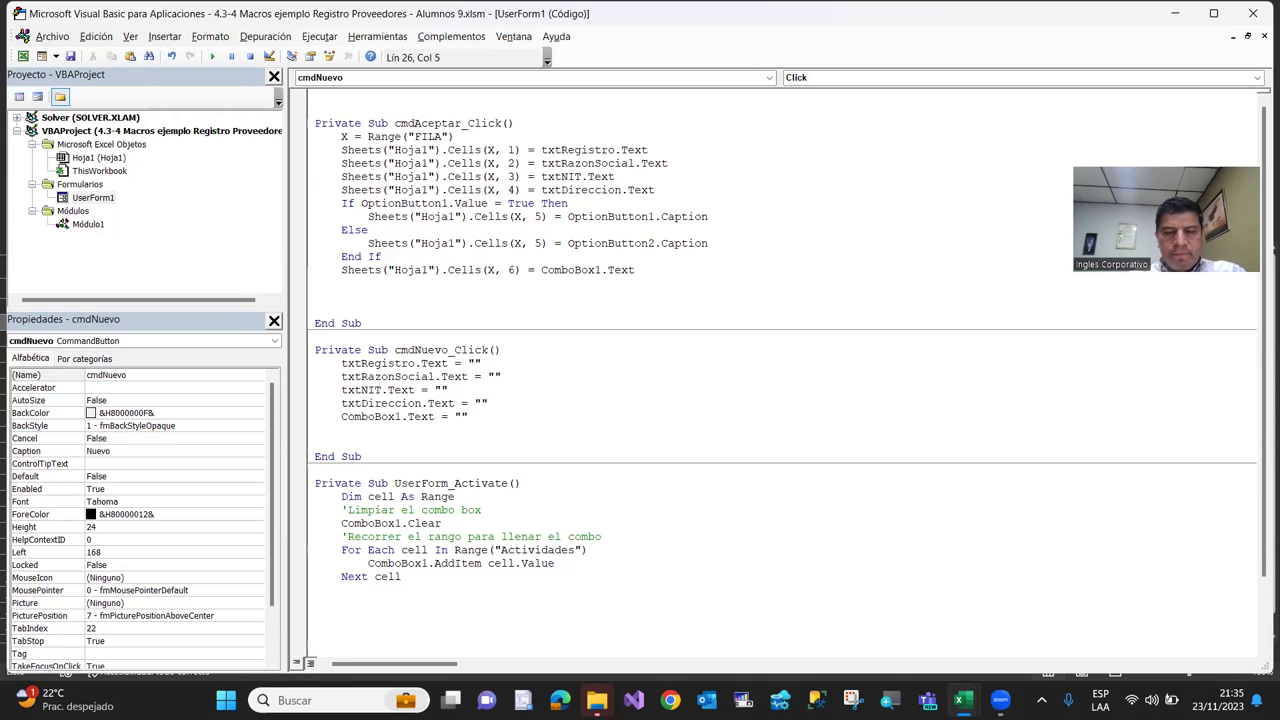
key("Return")
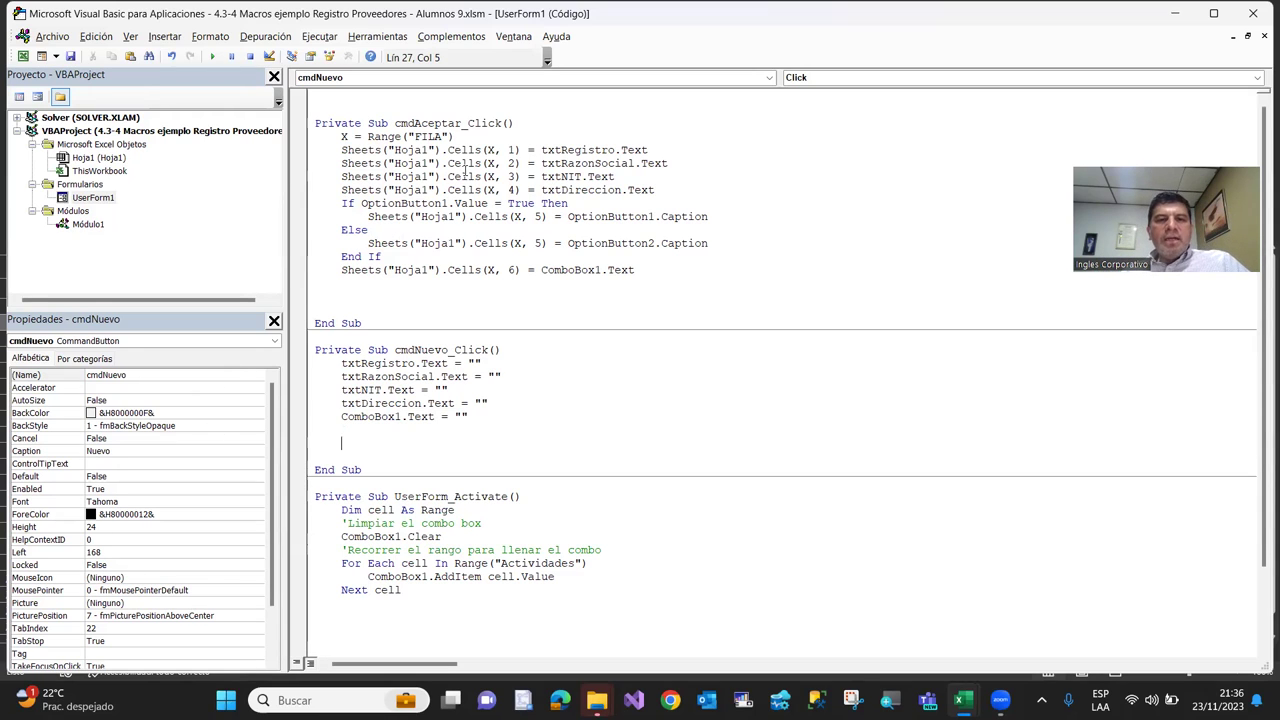
- Add txtRegistro.SetFocus as the last statement of cmdNuevo_Click
left_click(487, 163)
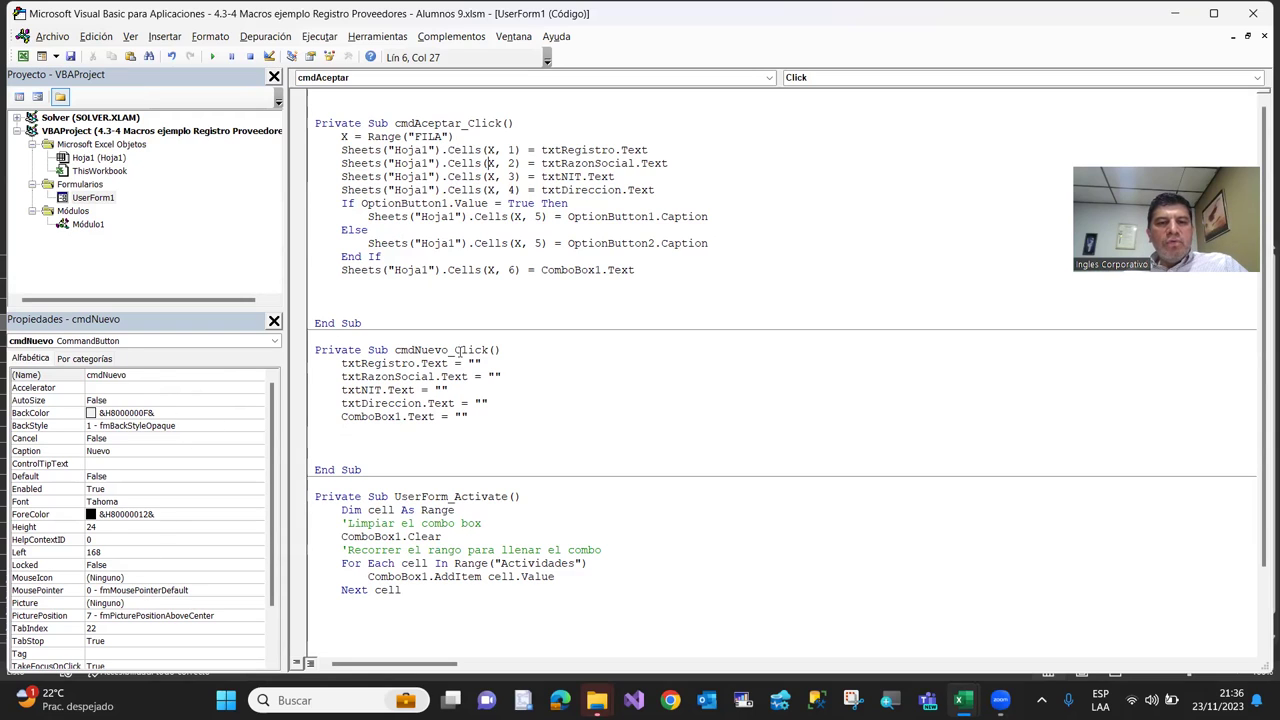
left_click(352, 437)
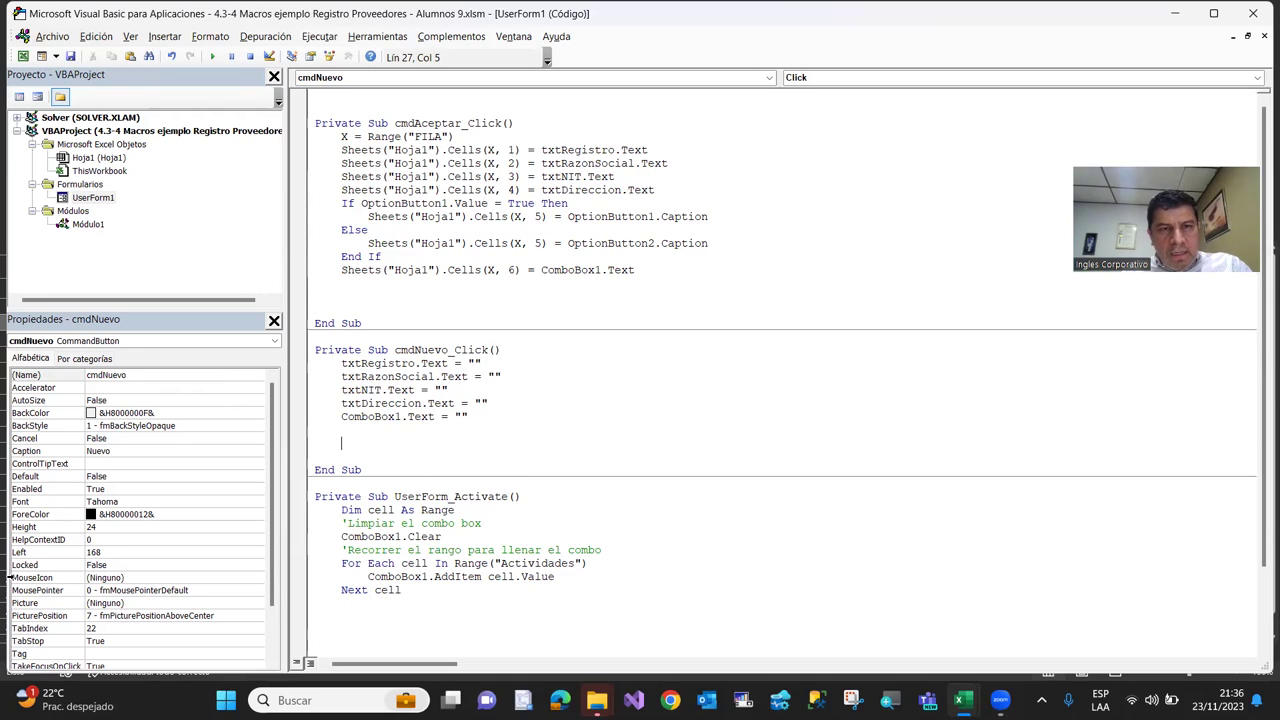
type("txtregistro.")
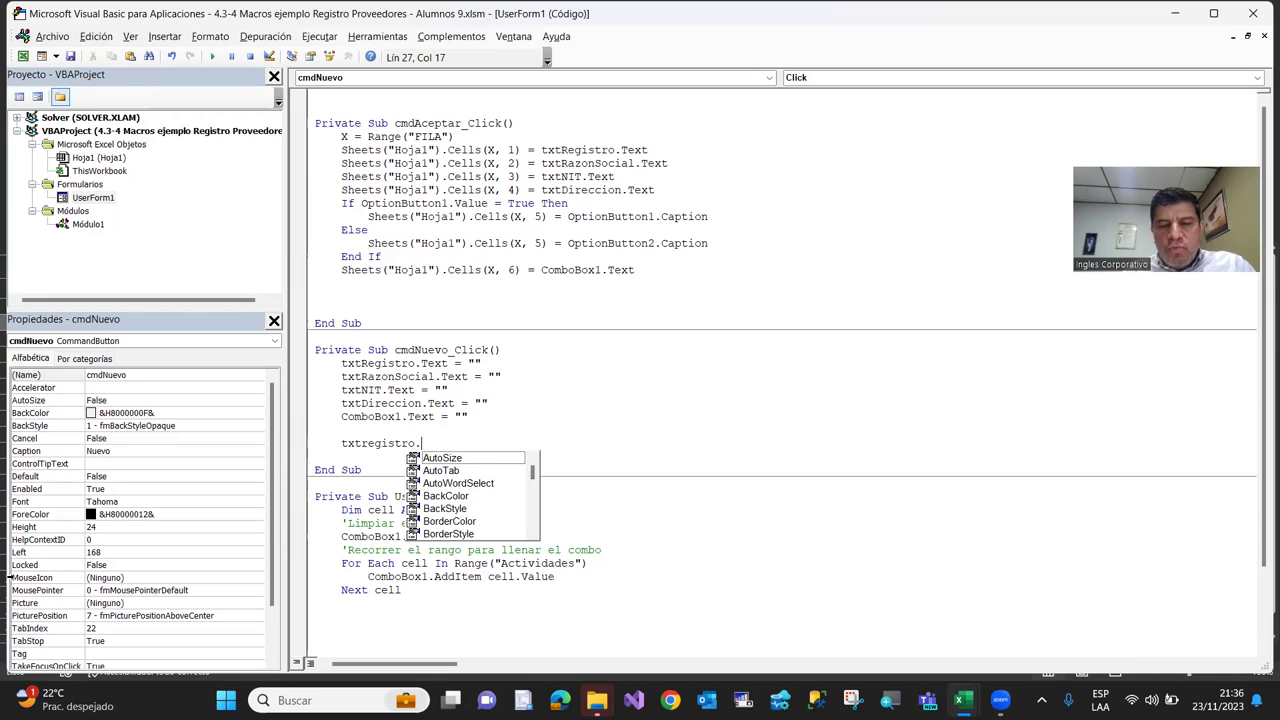
type("set")
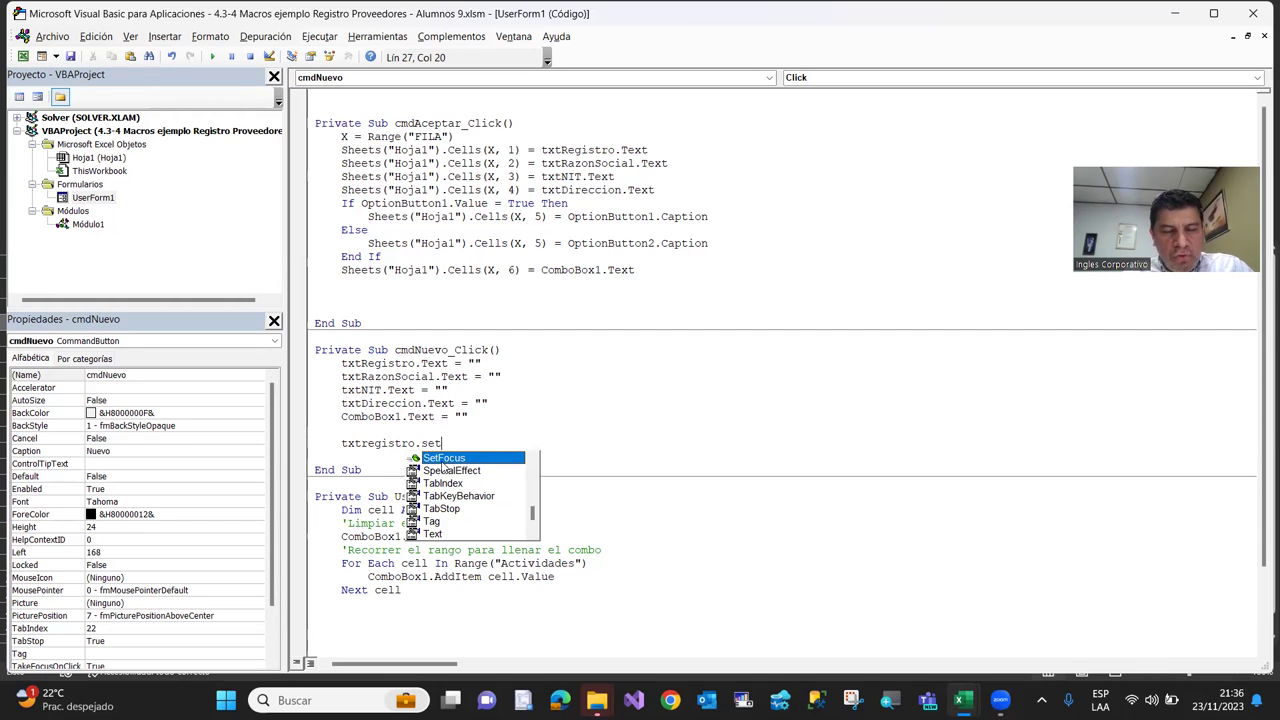
double_click(434, 458)
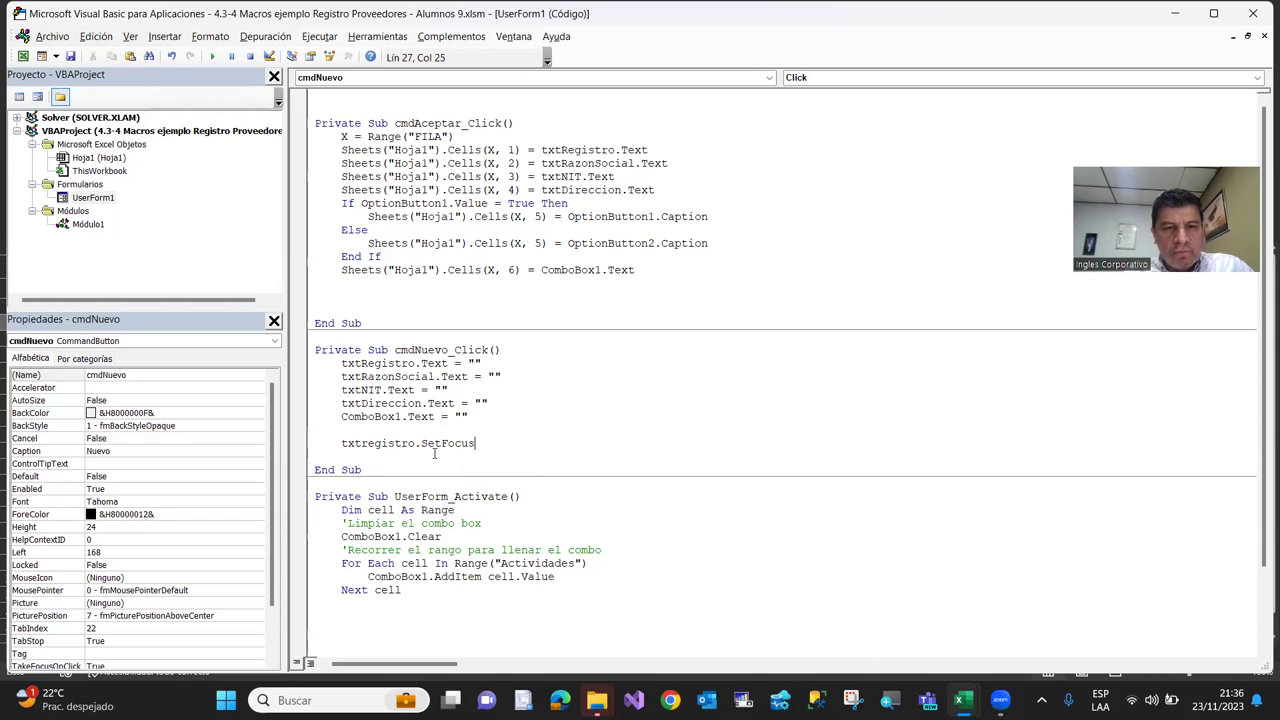
key("Down")
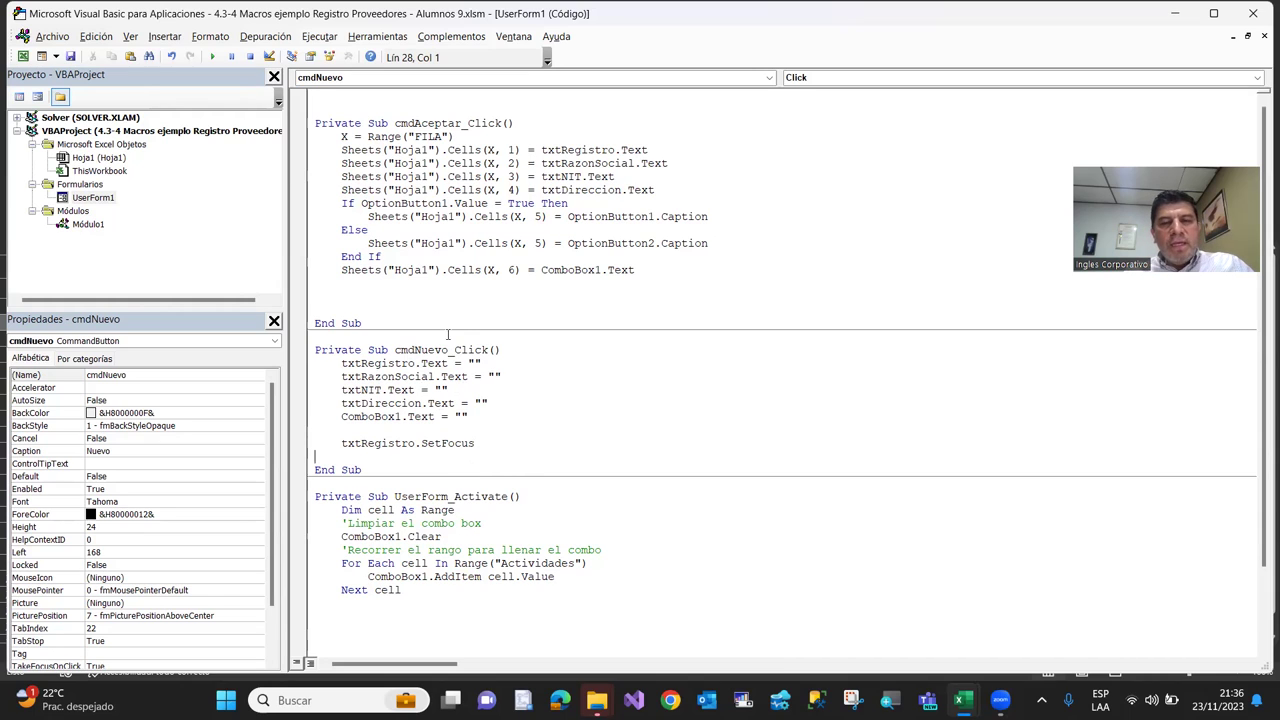
double_click(62, 198)
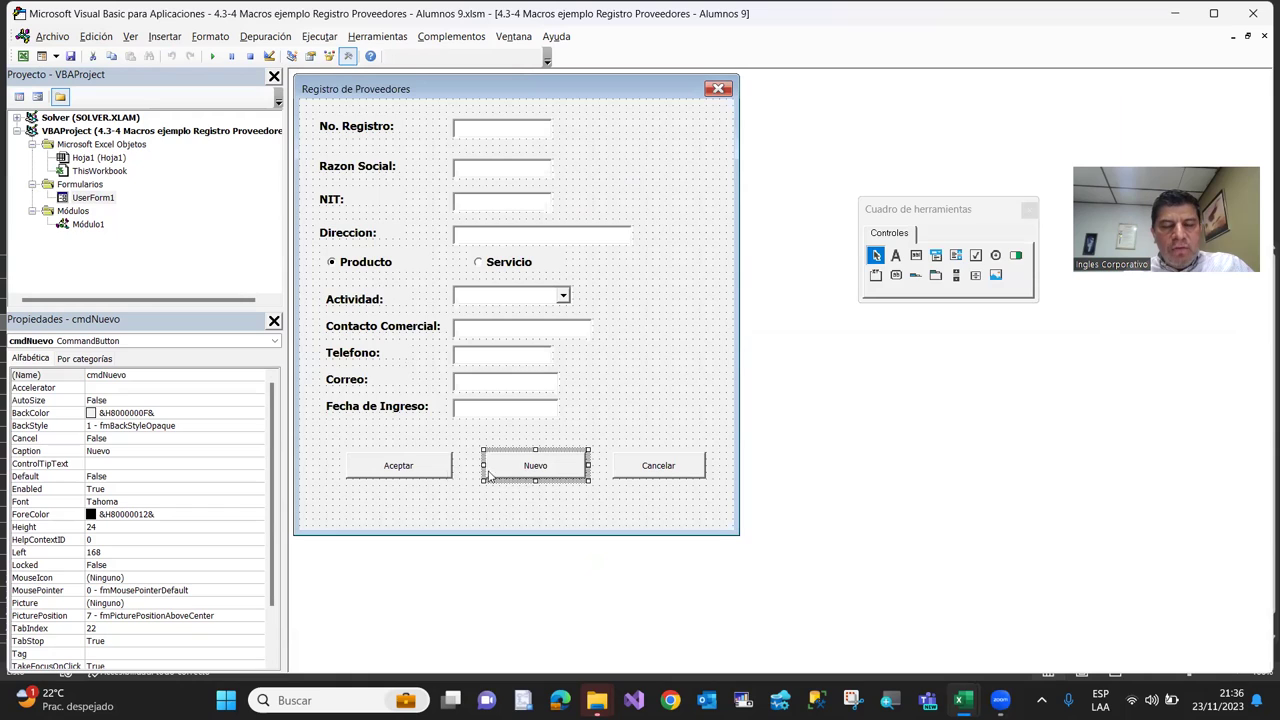
double_click(518, 471)
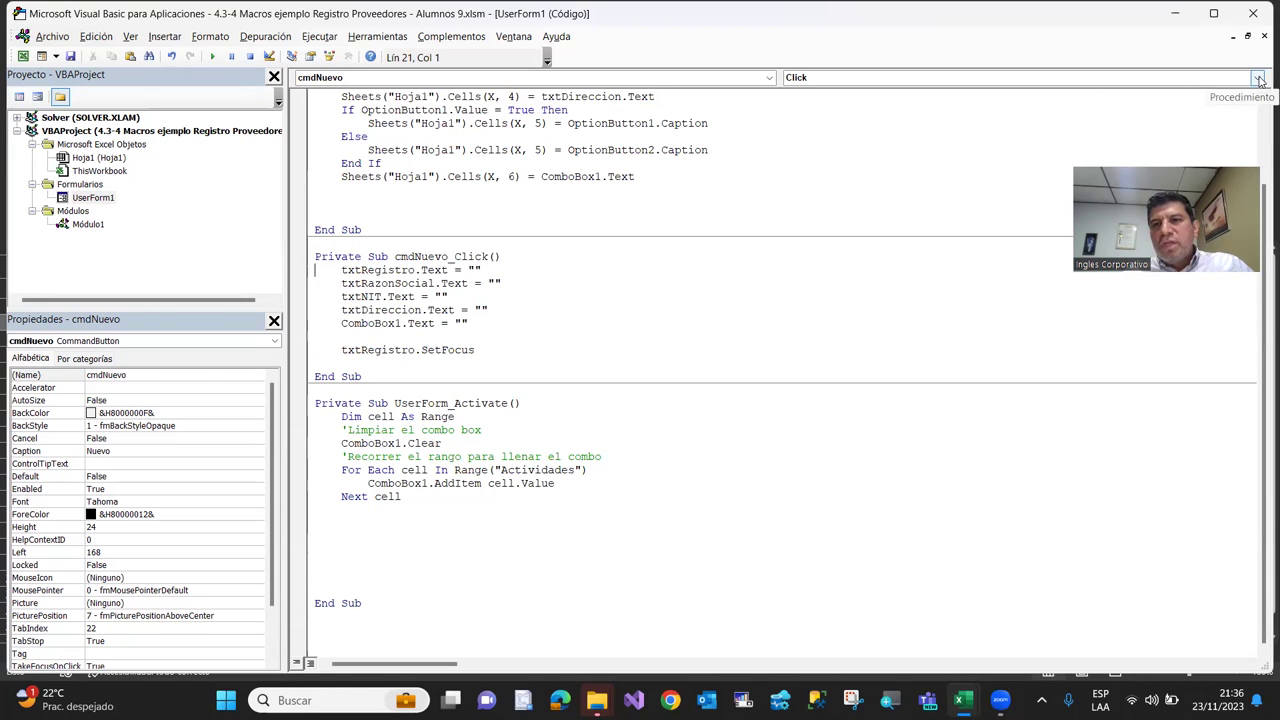
left_click(415, 257)
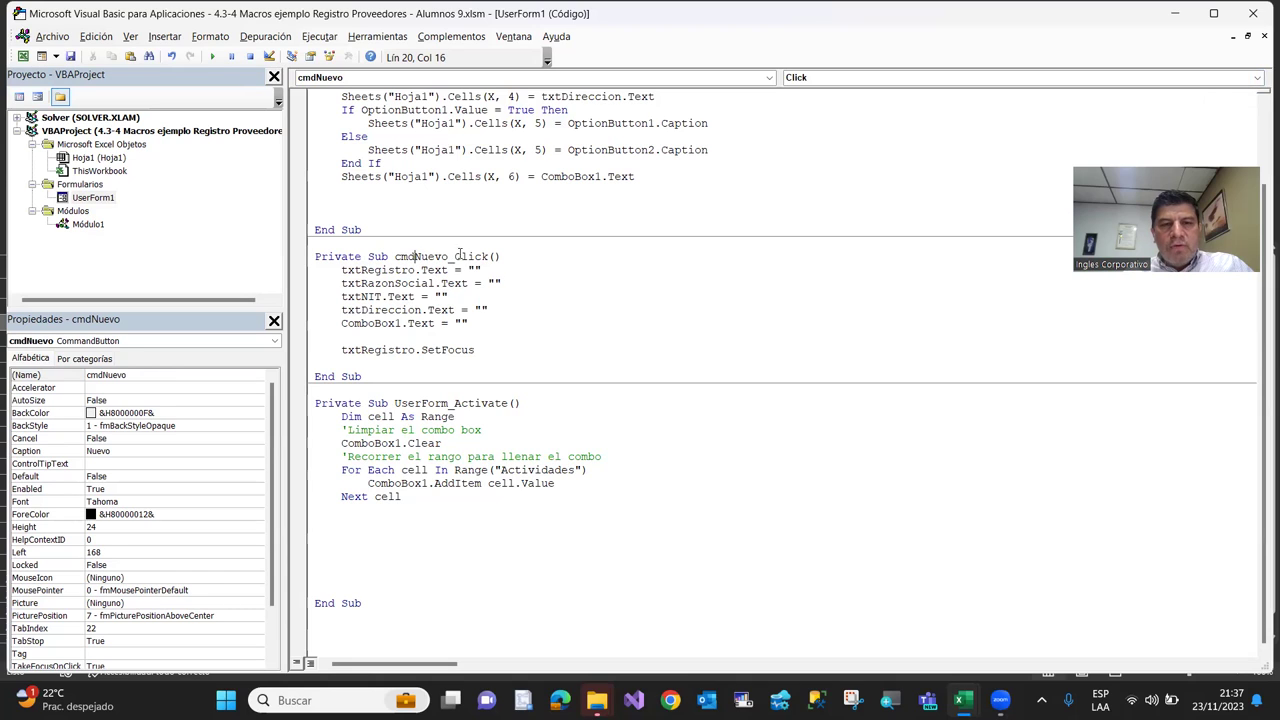
left_click(1258, 77)
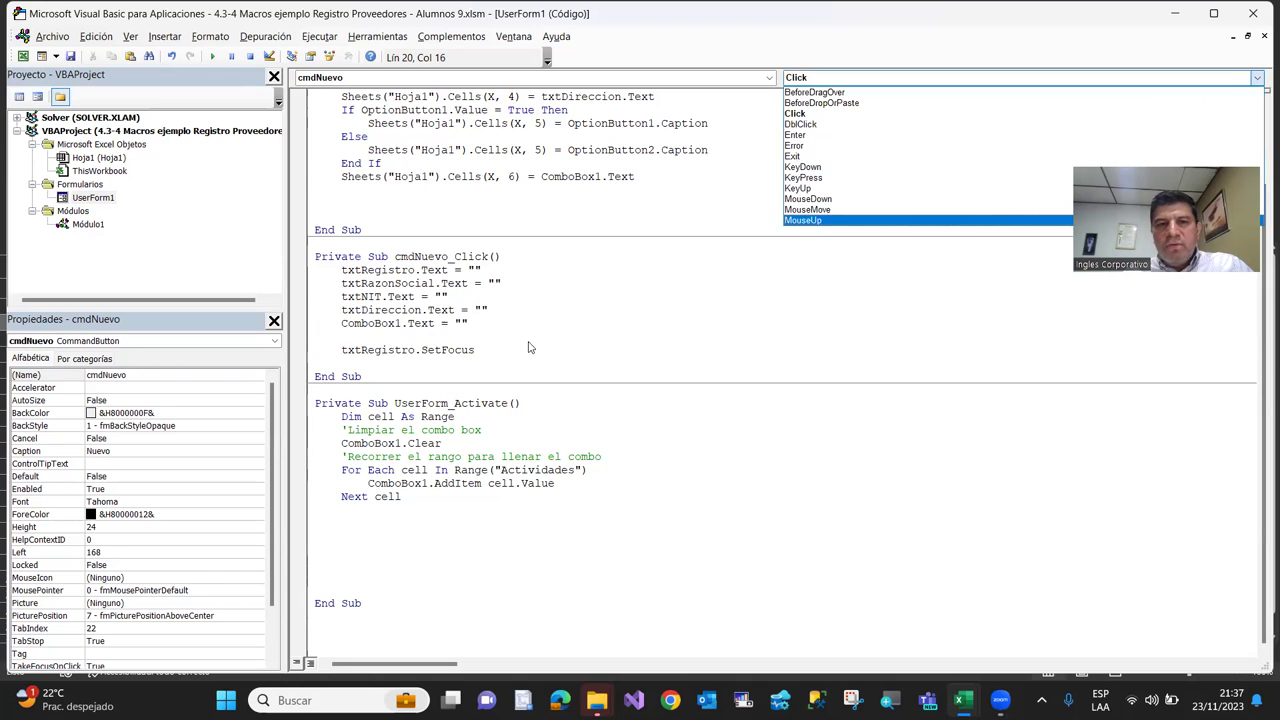
left_click(434, 188)
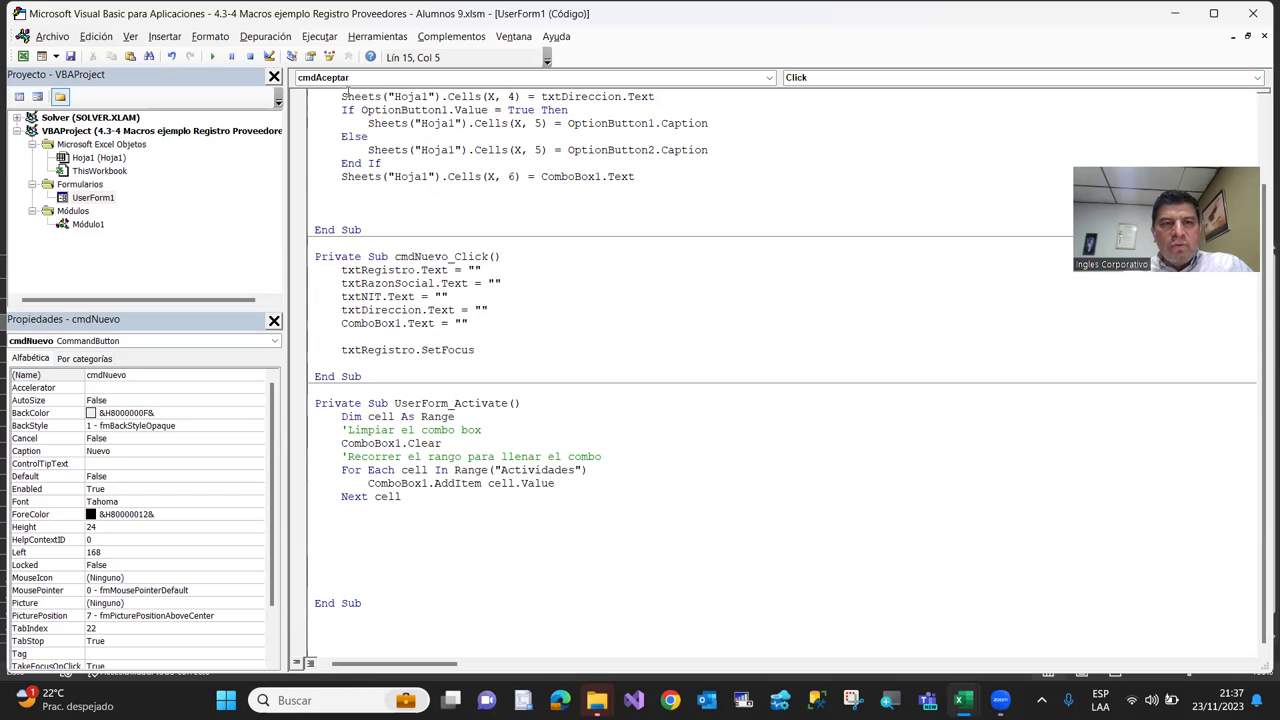
left_click(1257, 77)
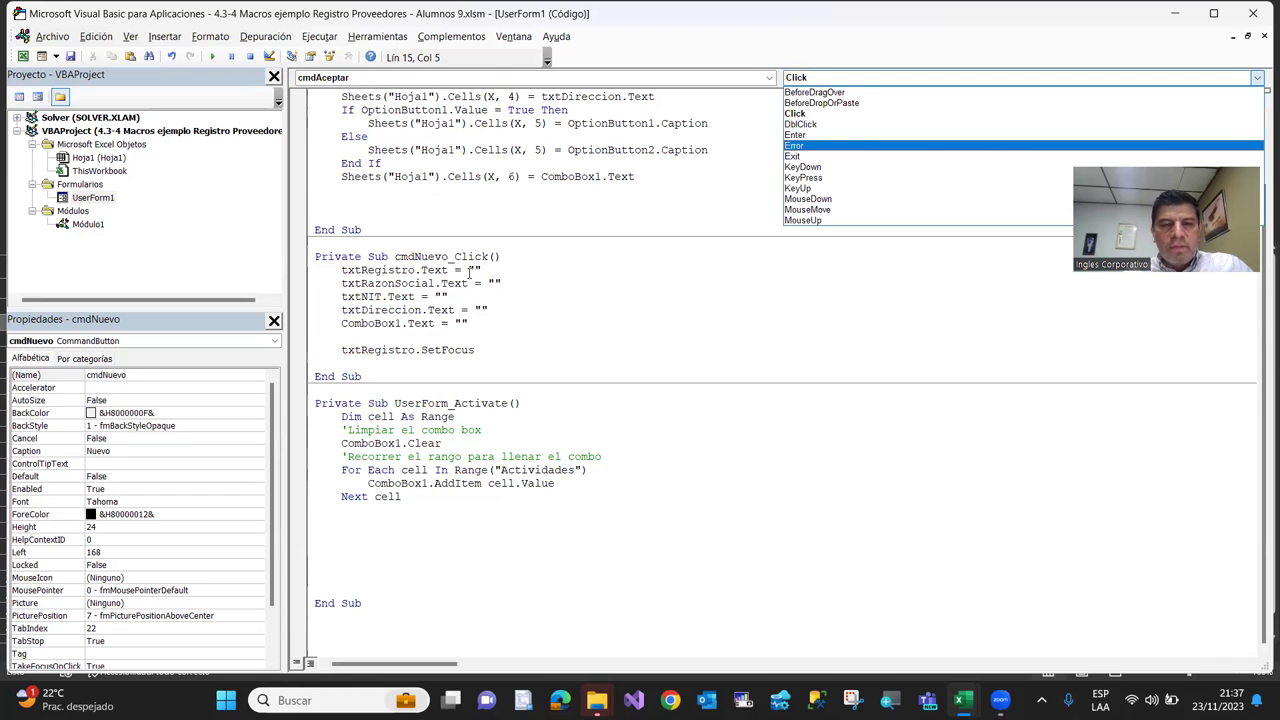
left_click(441, 283)
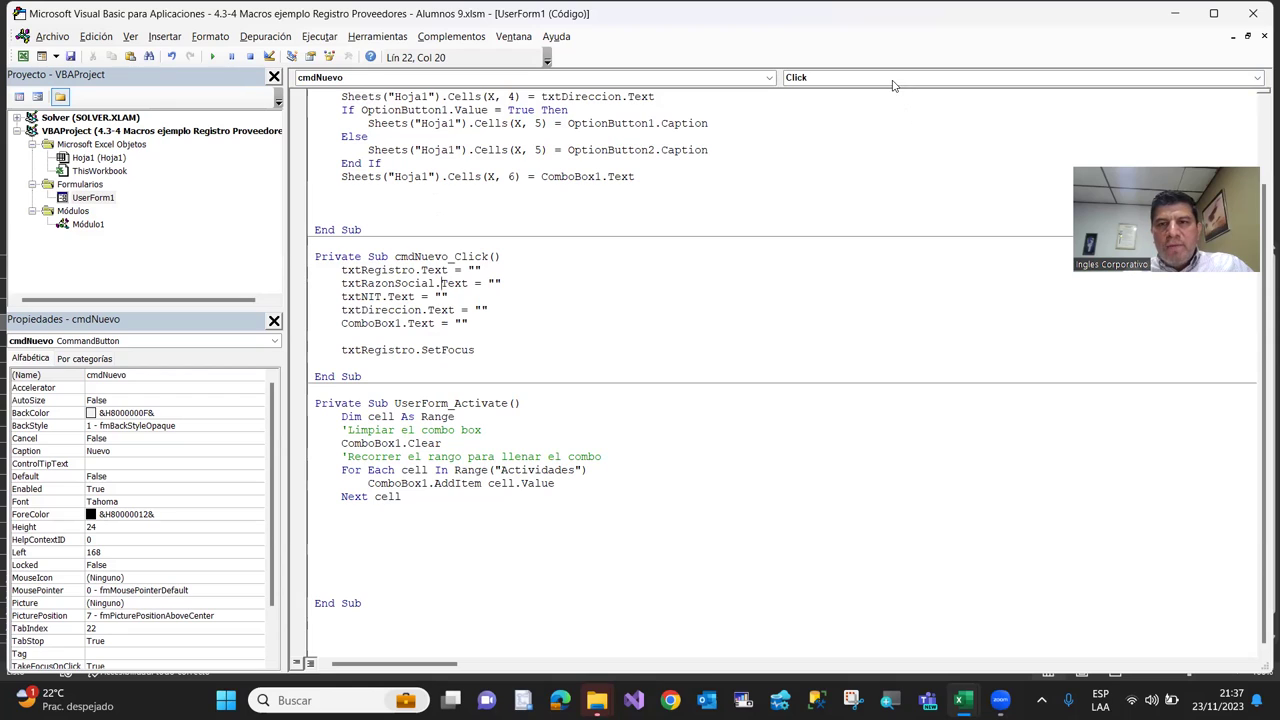
left_click(447, 404)
left_click(954, 78)
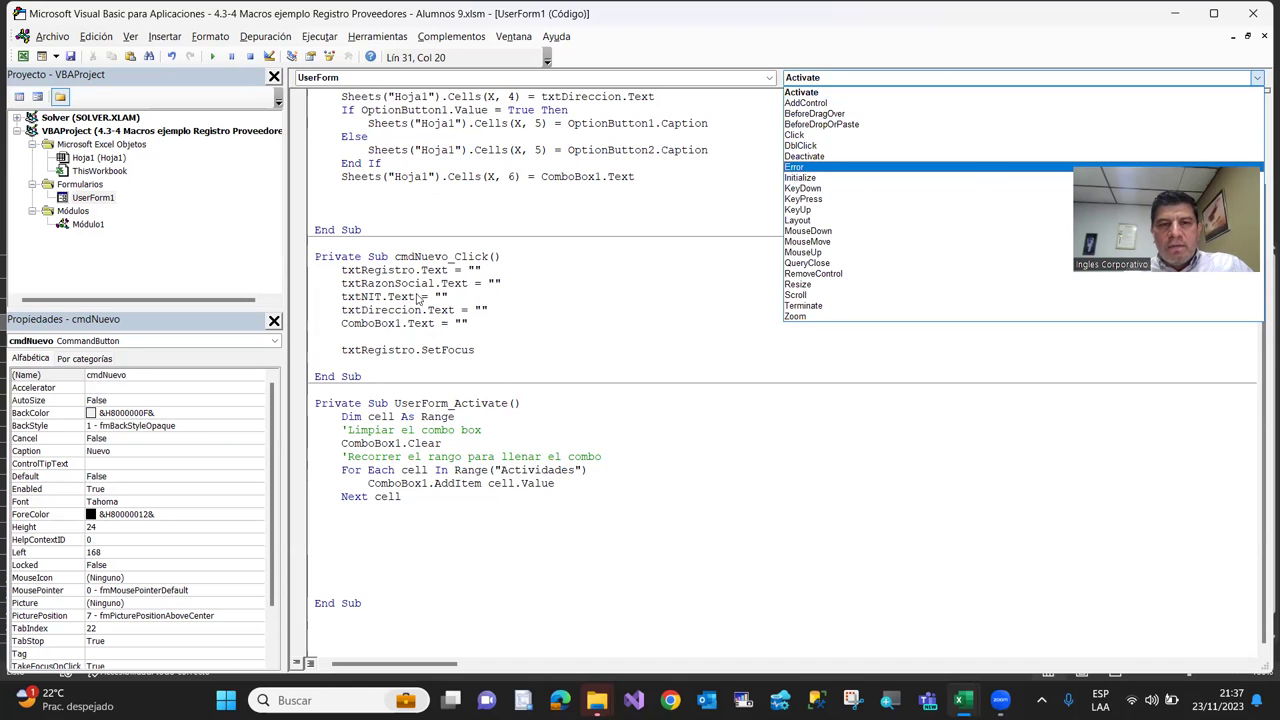
left_click(420, 283)
left_click(720, 160)
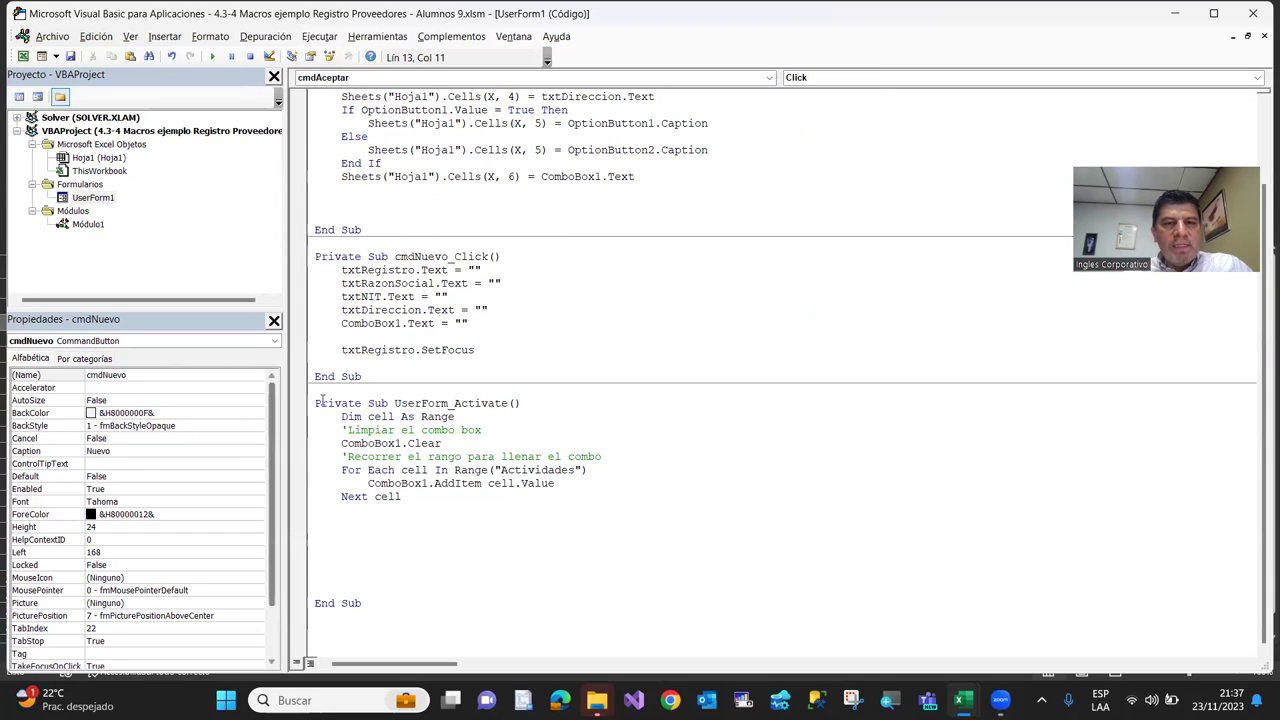
left_click(492, 350)
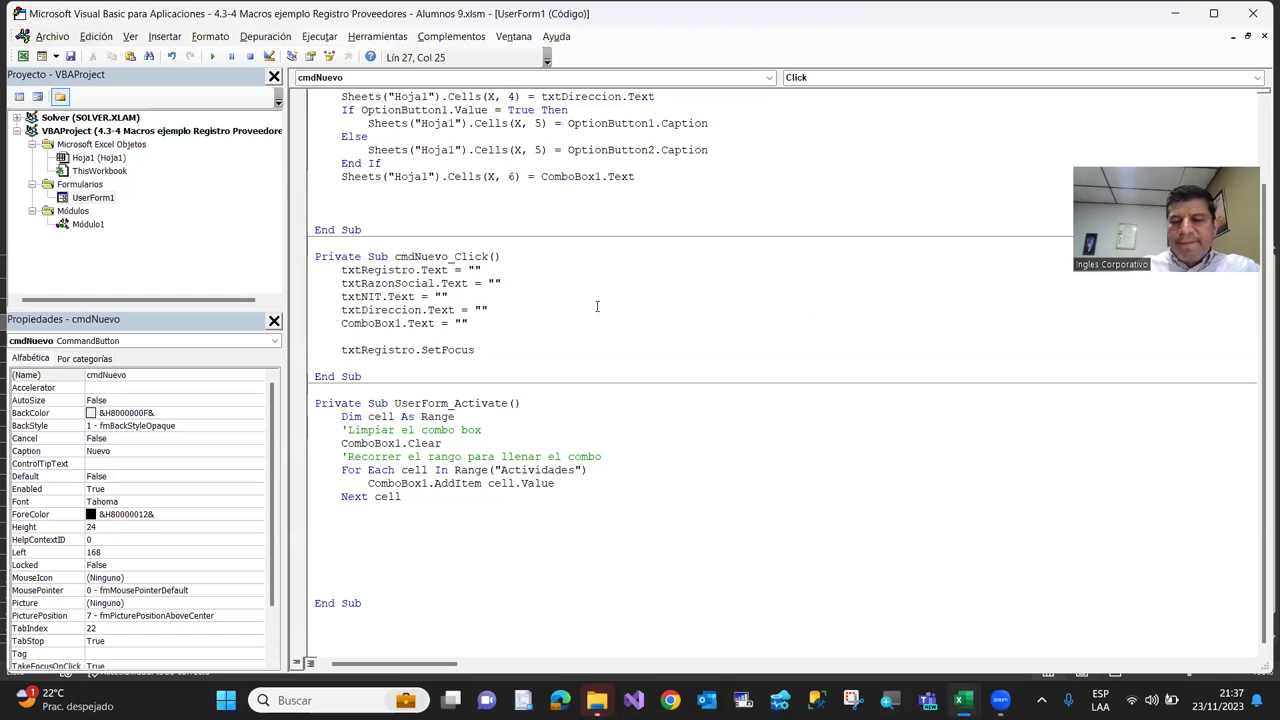
- Launch Registrar Proveedor in Excel and enter test values 46464, jjkjj123131 and jlkj
left_click(23, 56)
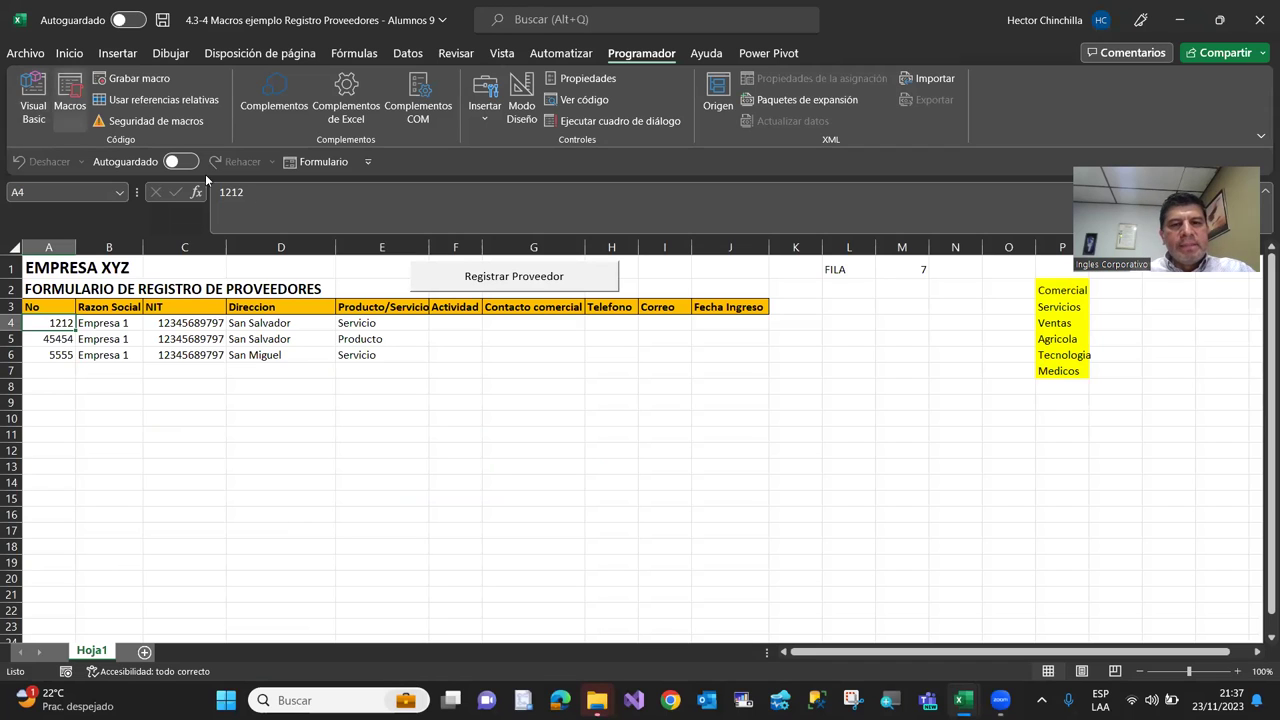
left_click(483, 278)
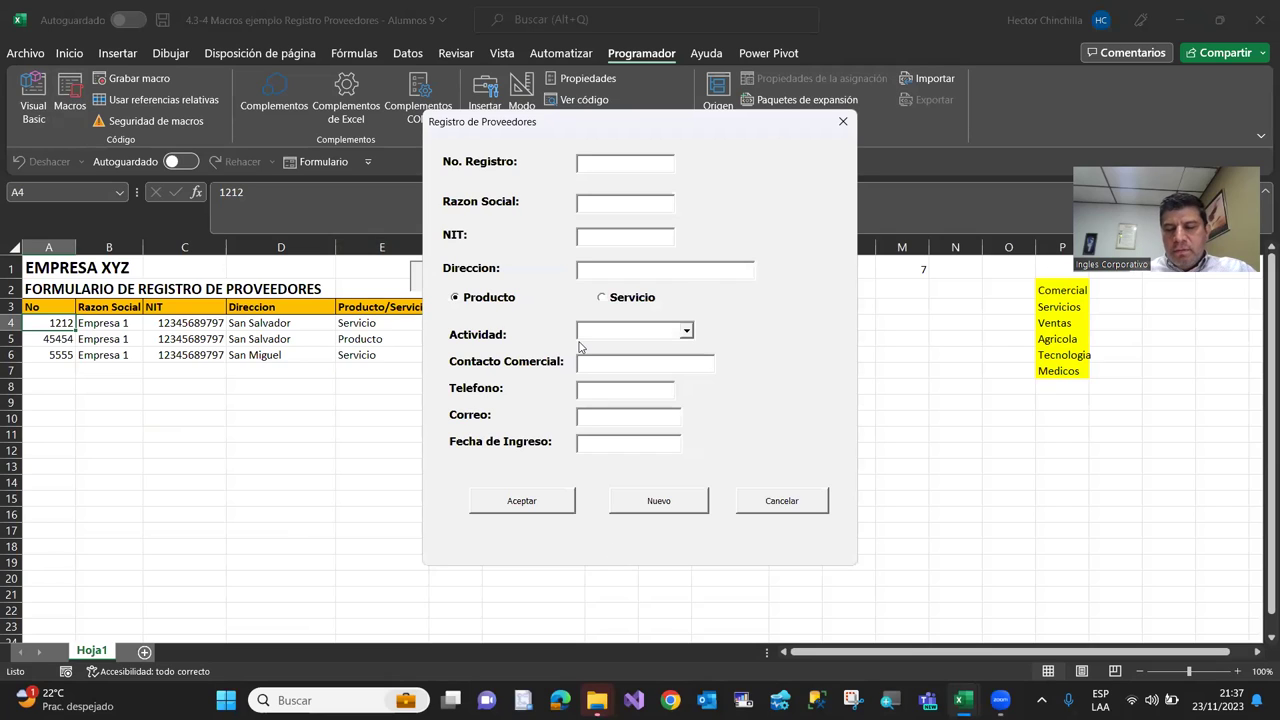
type("46464")
left_click(588, 203)
type("jjk")
type("jj")
type("123131")
left_click(594, 272)
type("jlkj")
- Mark the test supplier Servicio with activity Servicios, then clear it with Nuevo
left_click(603, 298)
left_click(687, 331)
left_click(642, 356)
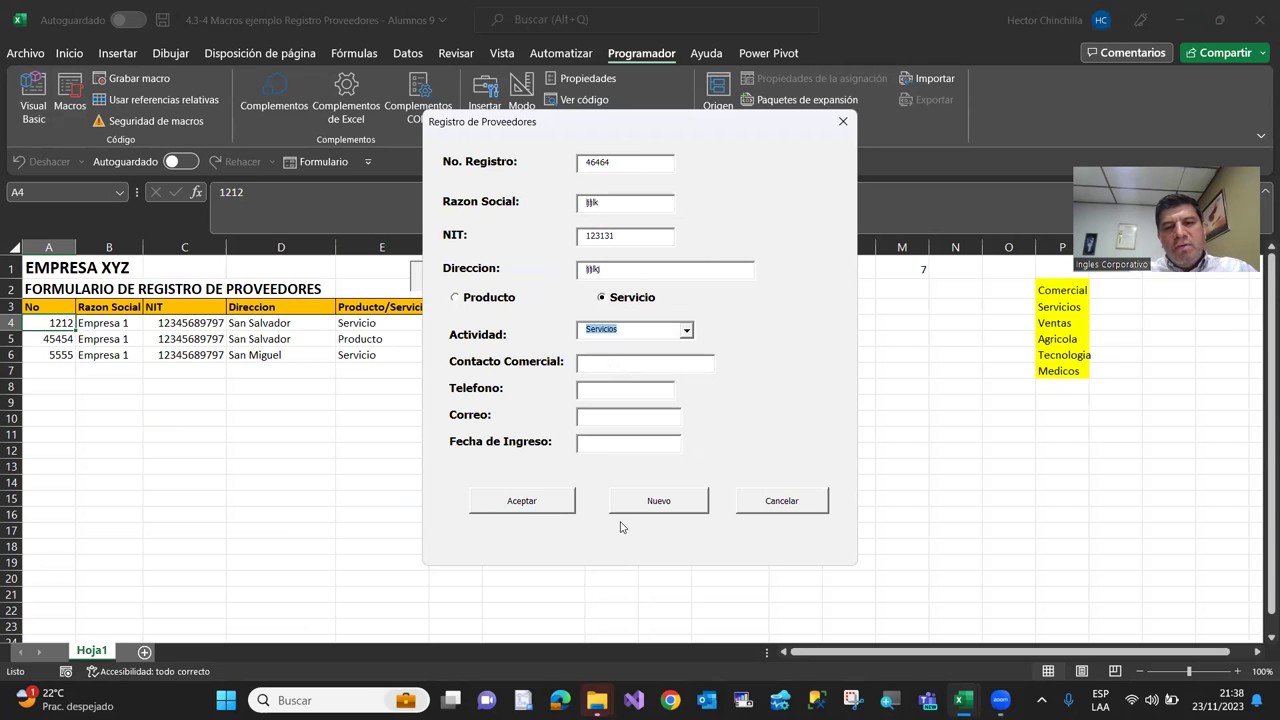
left_click(652, 508)
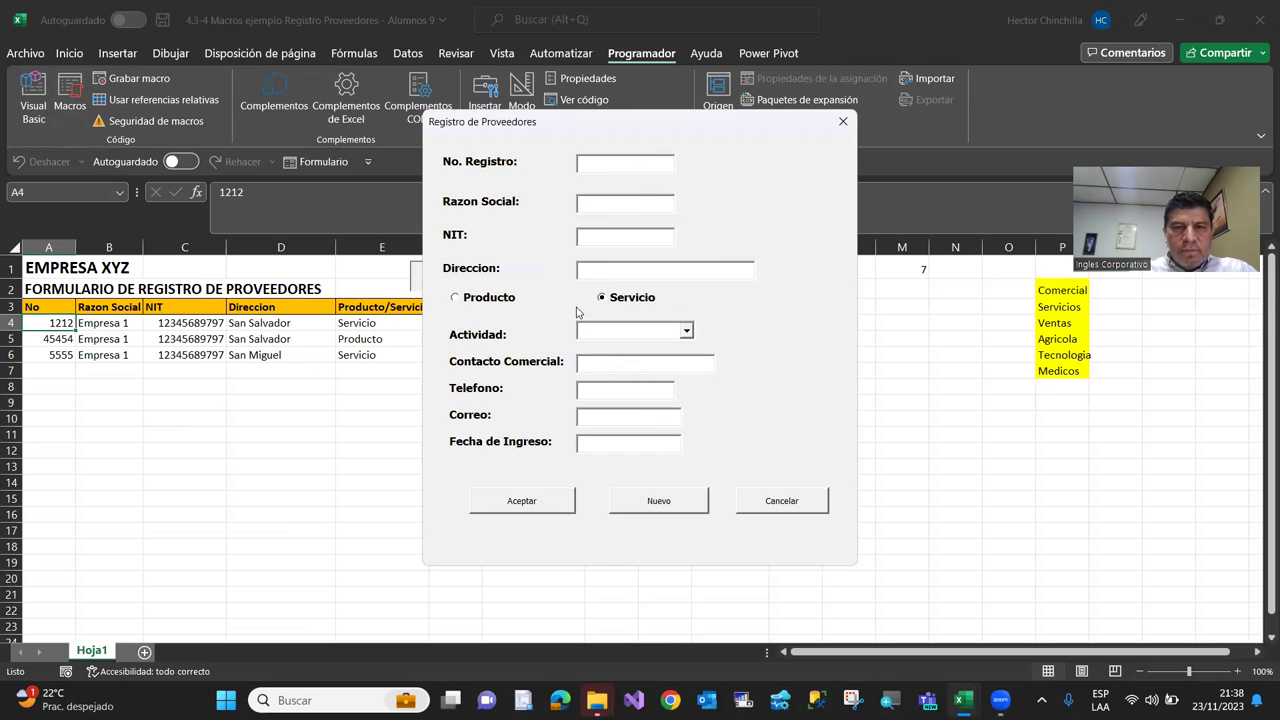
- Save supplier 6666, empresa 6, santa ana, activity Agricola into row 7, then clear and close the form
type("666")
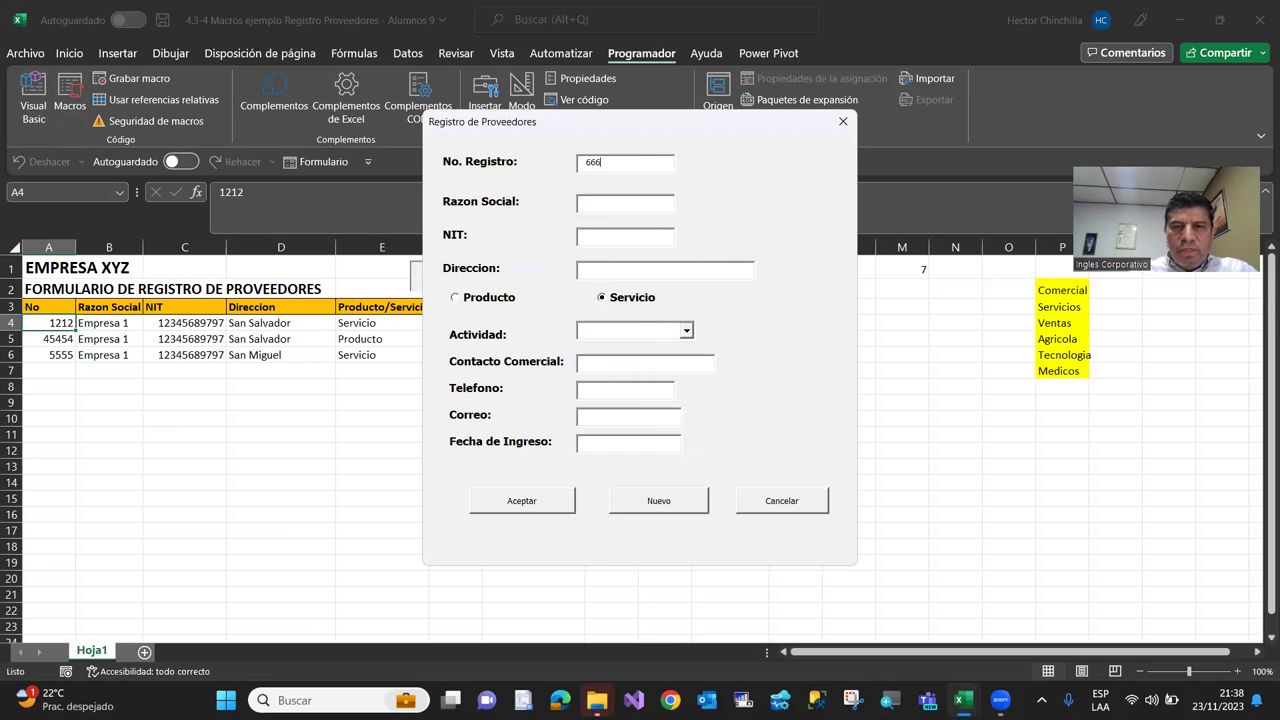
type("empresa 6")
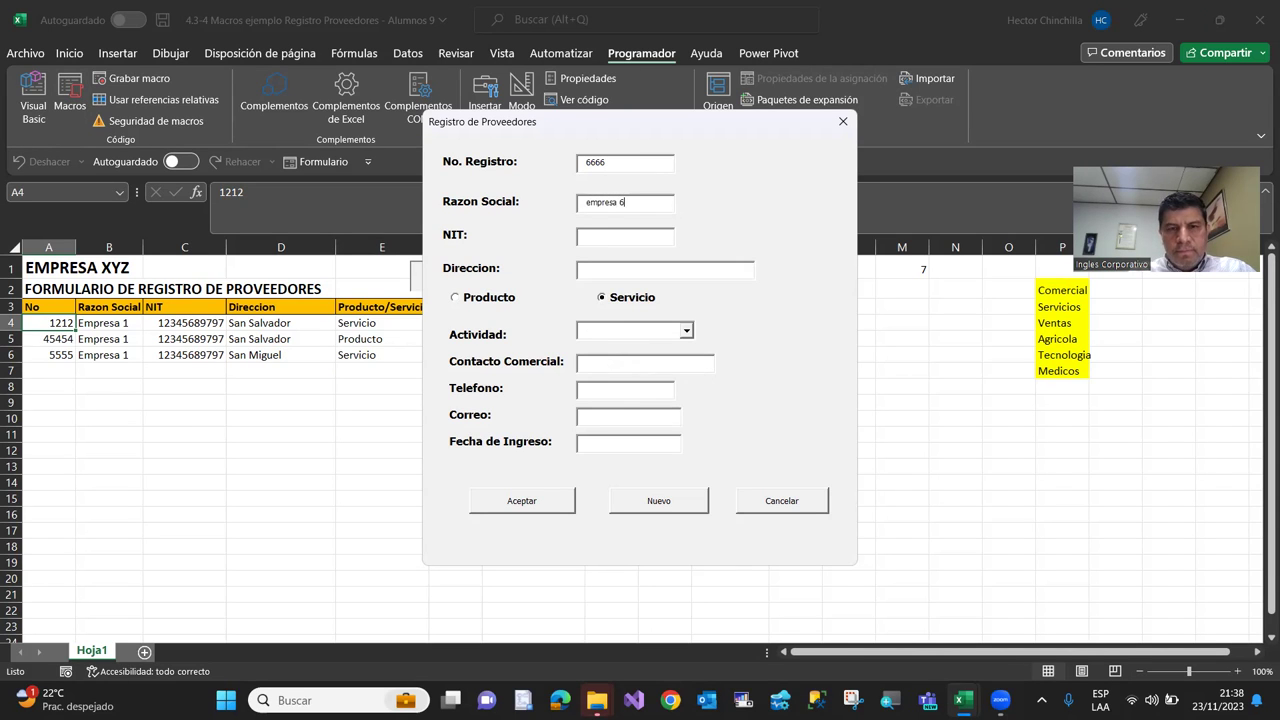
type("2313132")
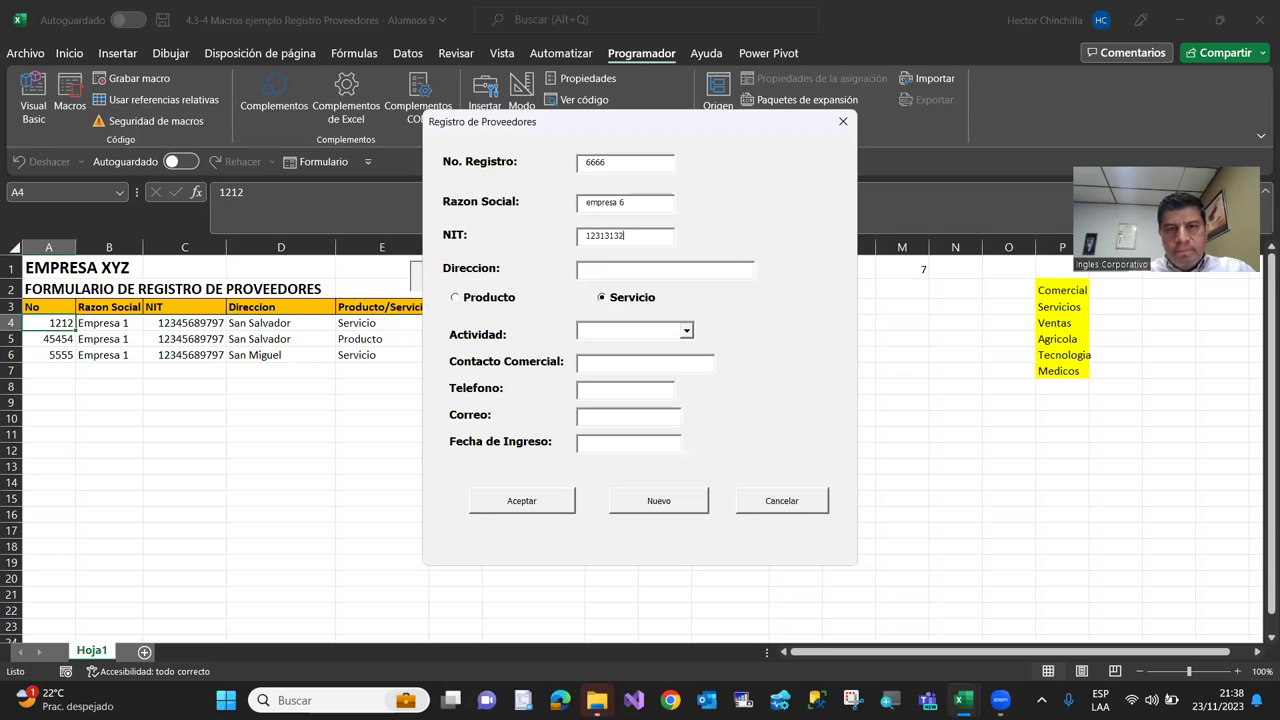
type("santa ana")
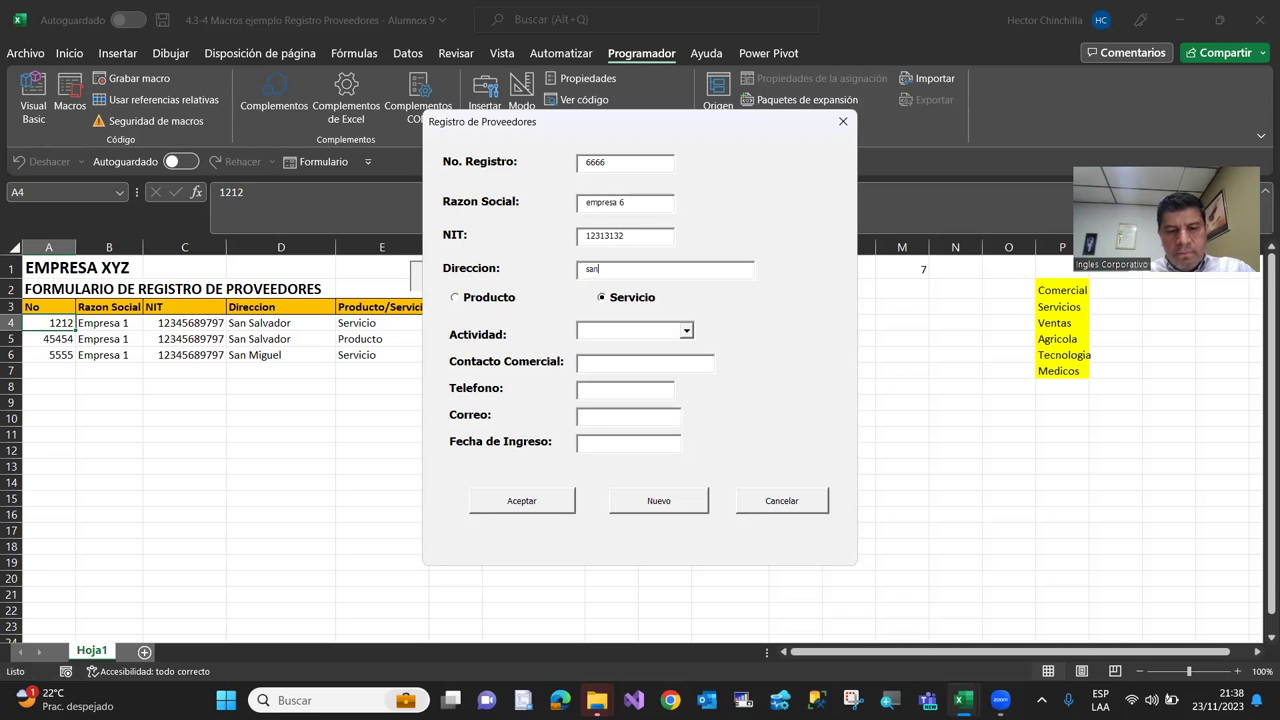
left_click(686, 330)
left_click(643, 380)
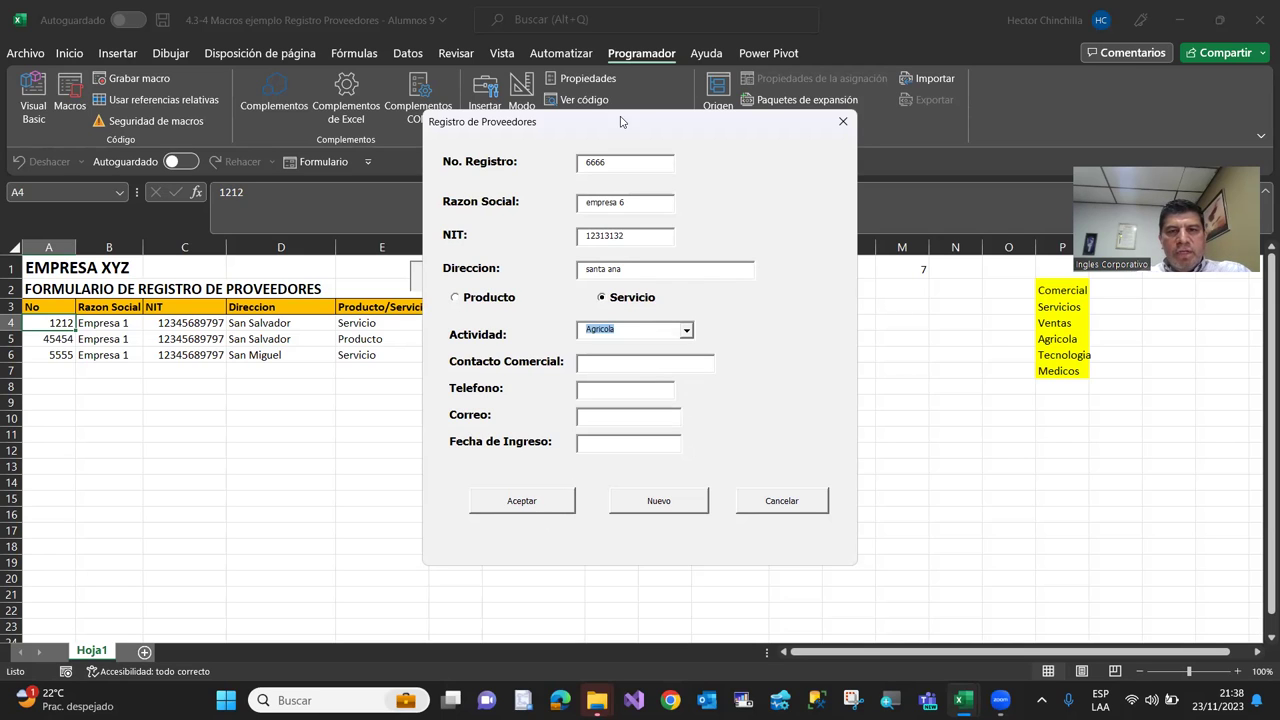
left_click_drag(634, 121, 800, 94)
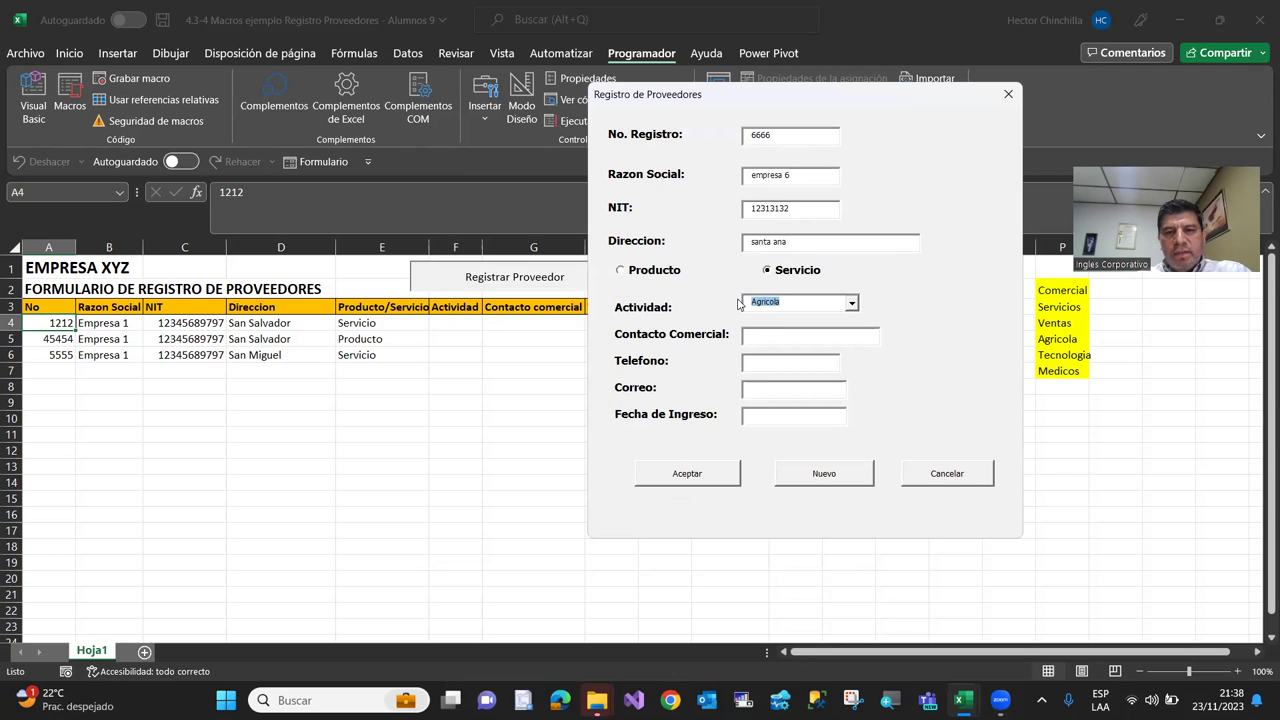
left_click(692, 477)
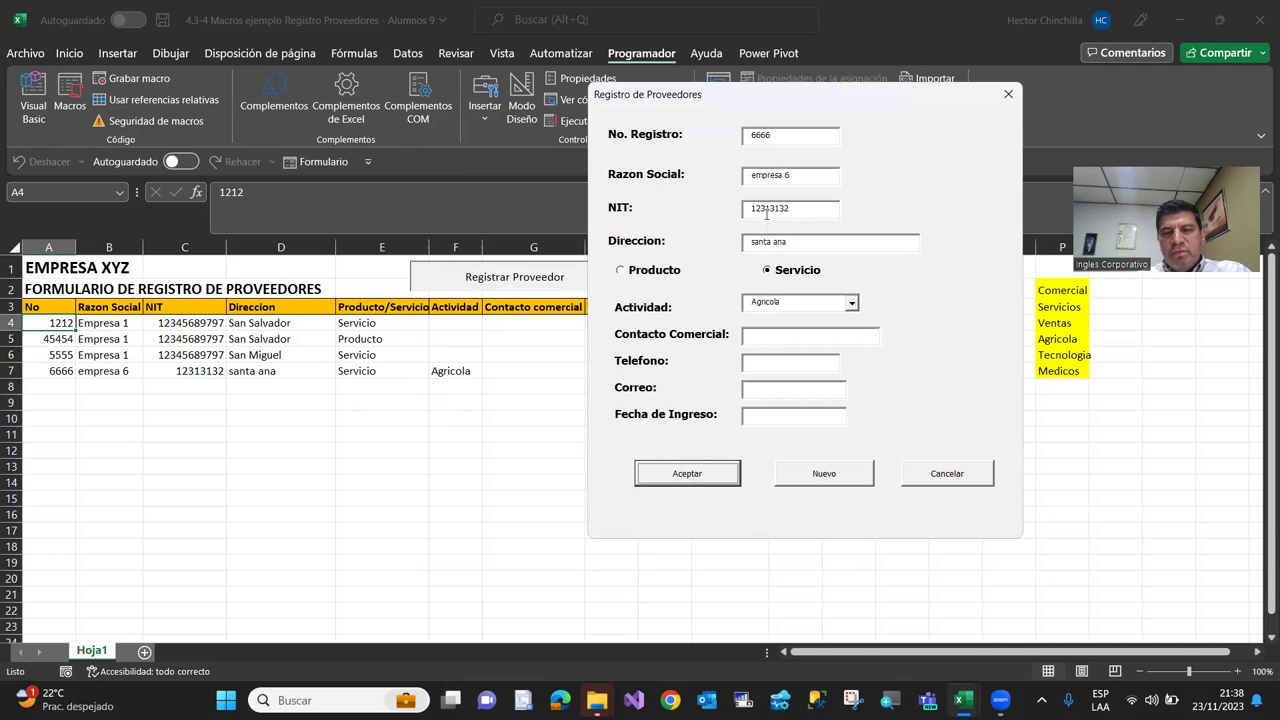
left_click(817, 478)
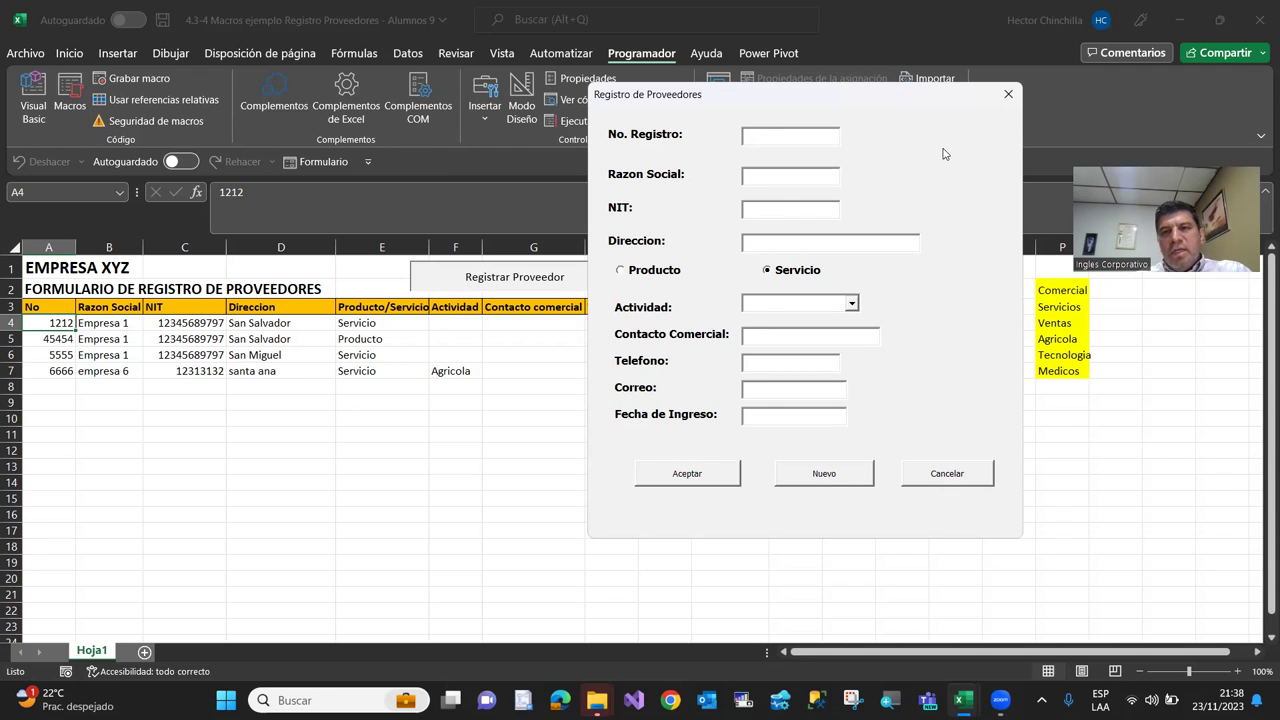
left_click(1009, 95)
- Append cmdNuevo = True as the final line of cmdAceptar_Click
left_click(33, 97)
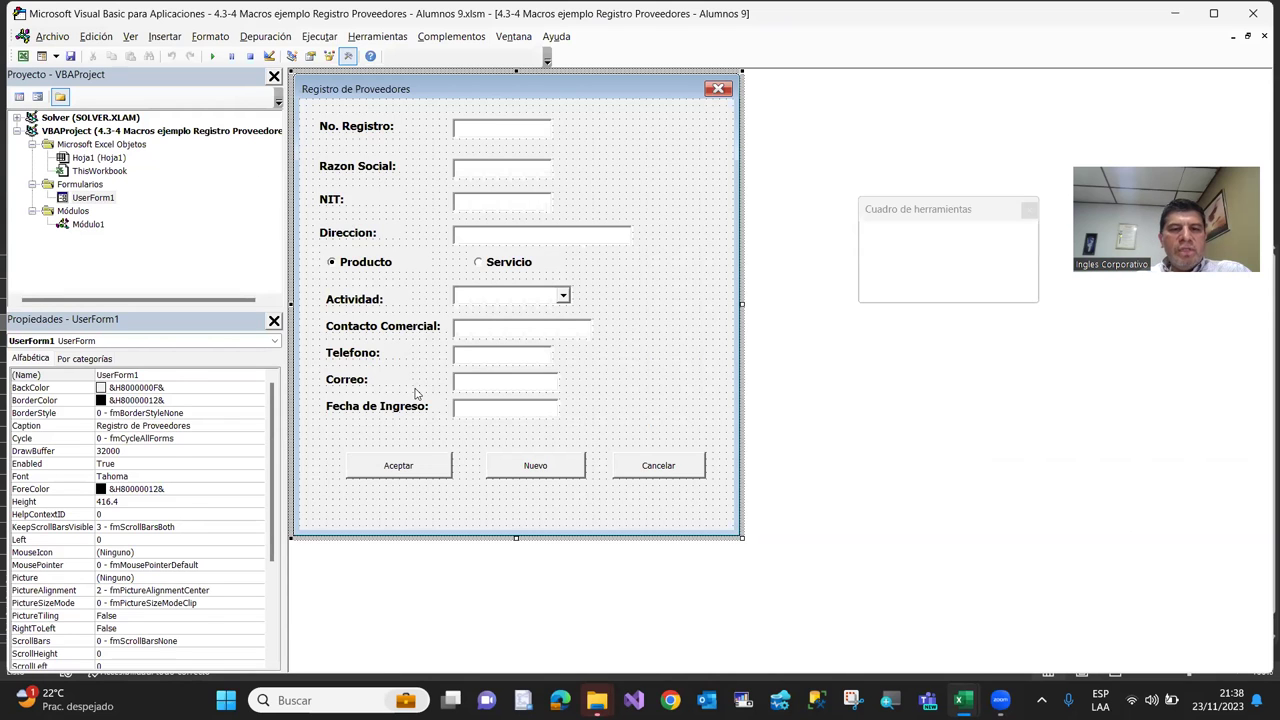
double_click(424, 467)
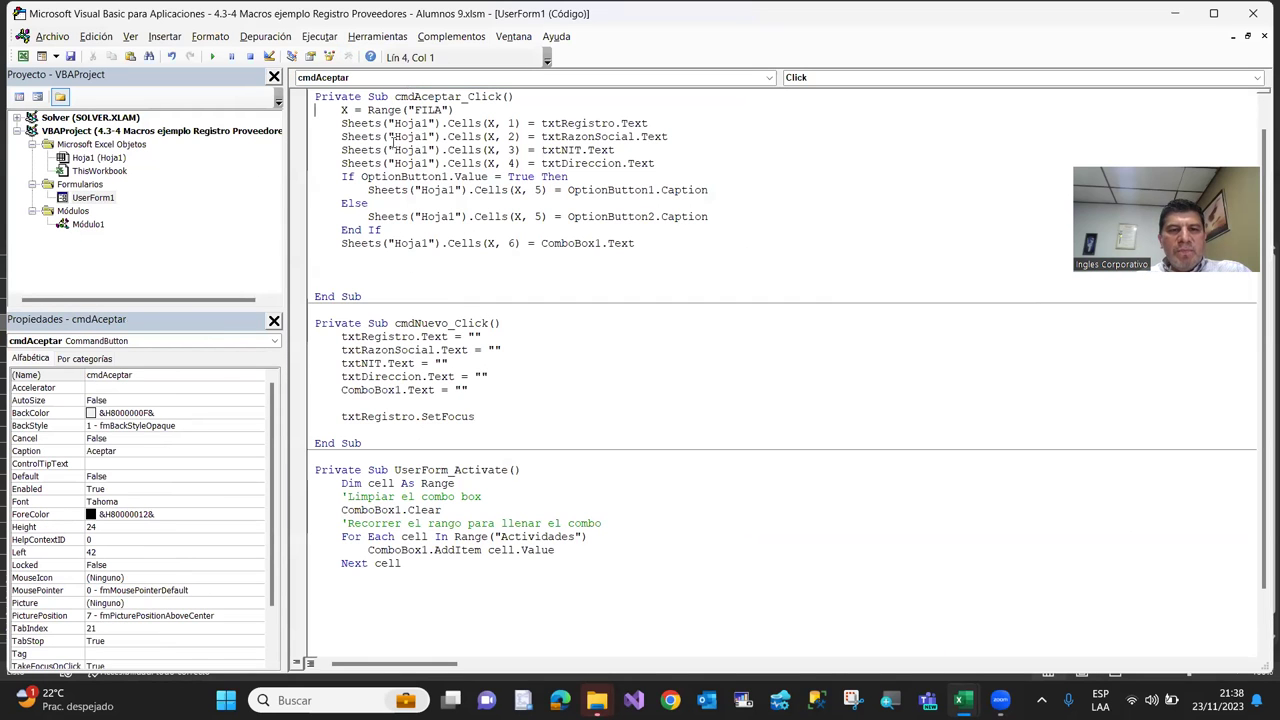
left_click(387, 349)
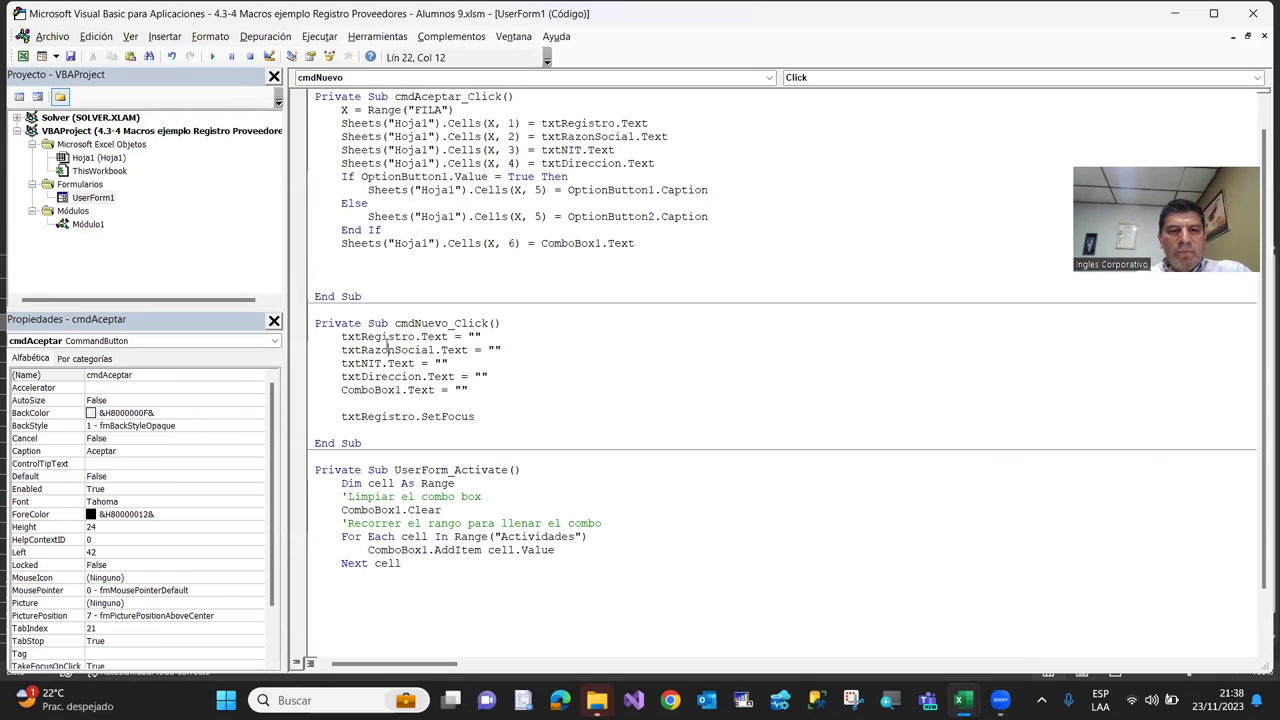
left_click(348, 269)
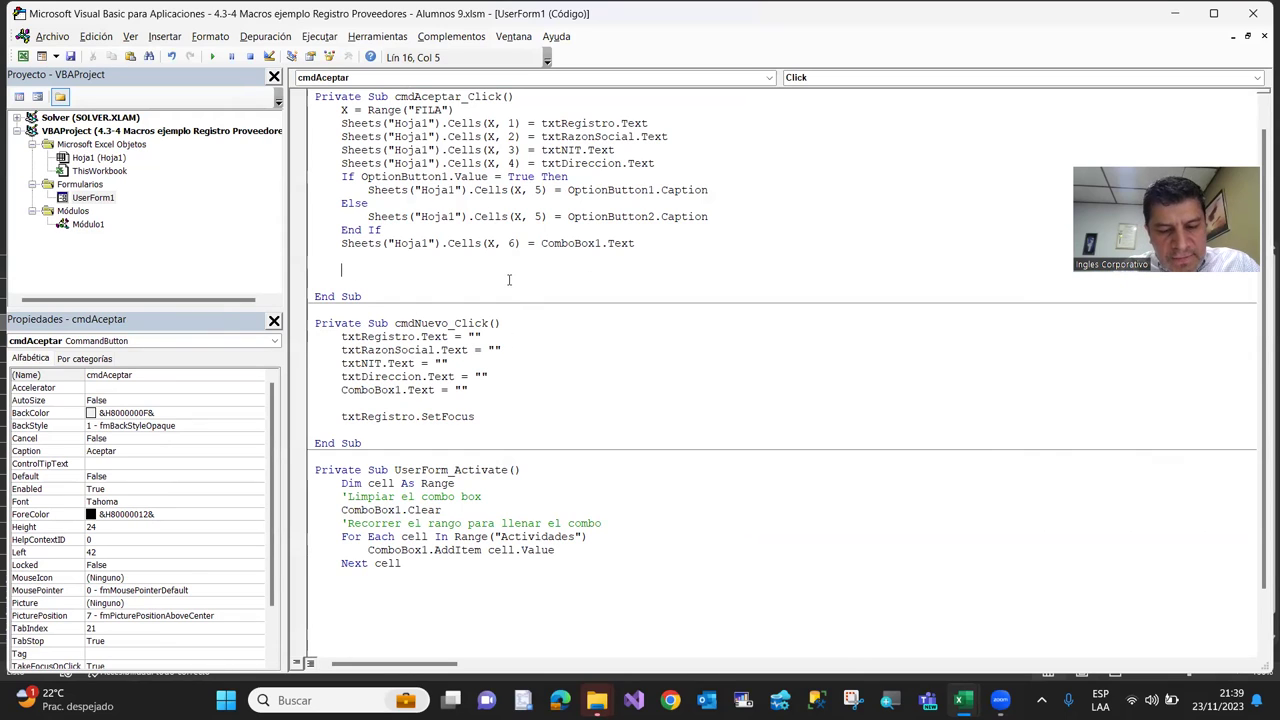
type("cmdnuevo")
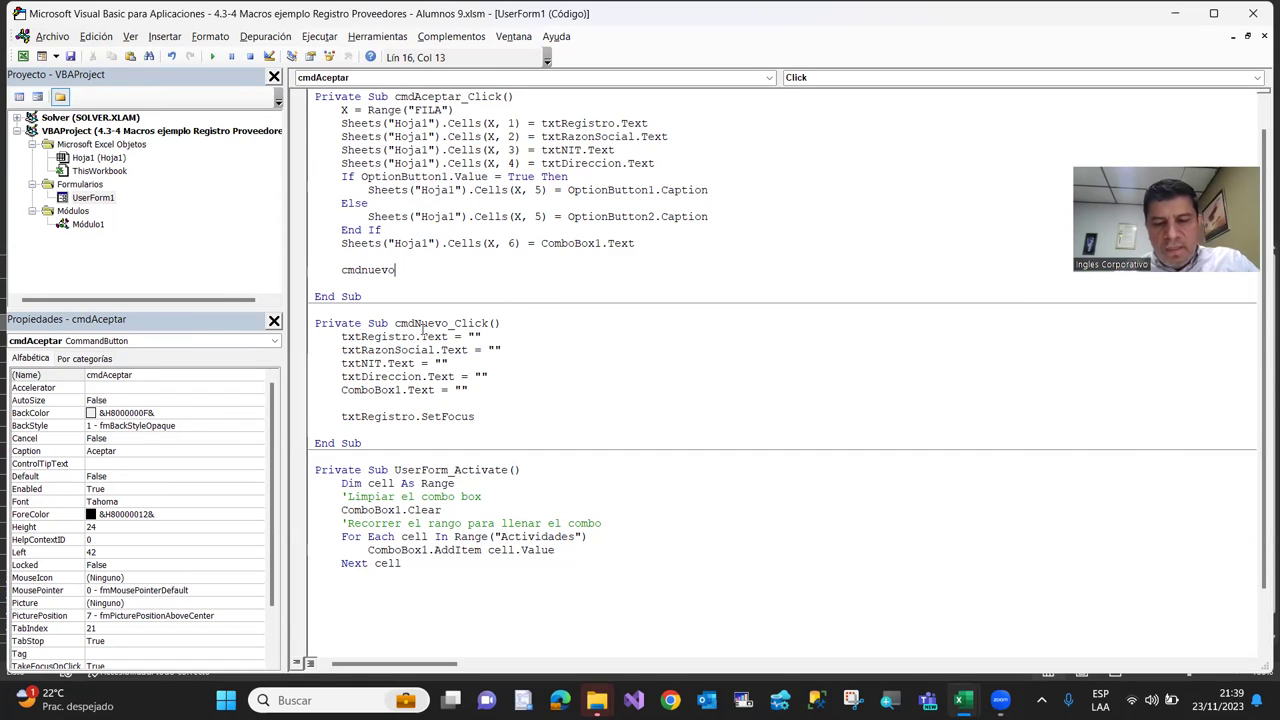
type("=")
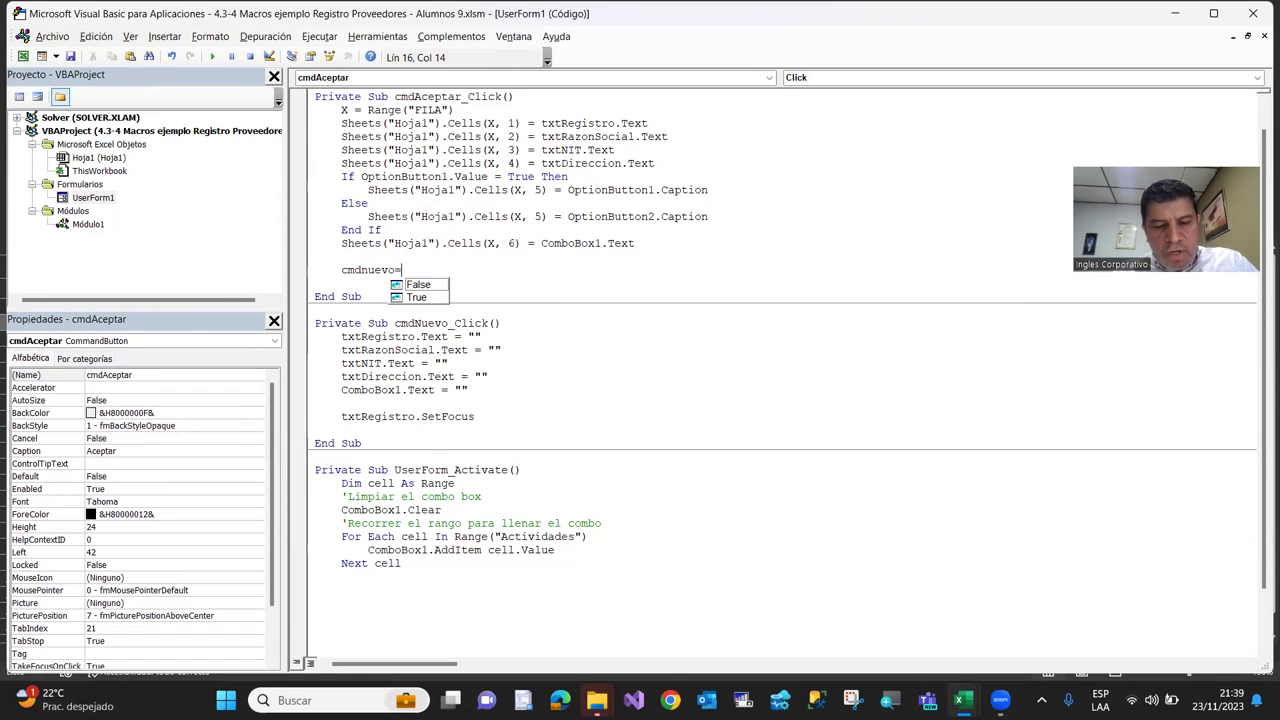
type("t")
key("Return")
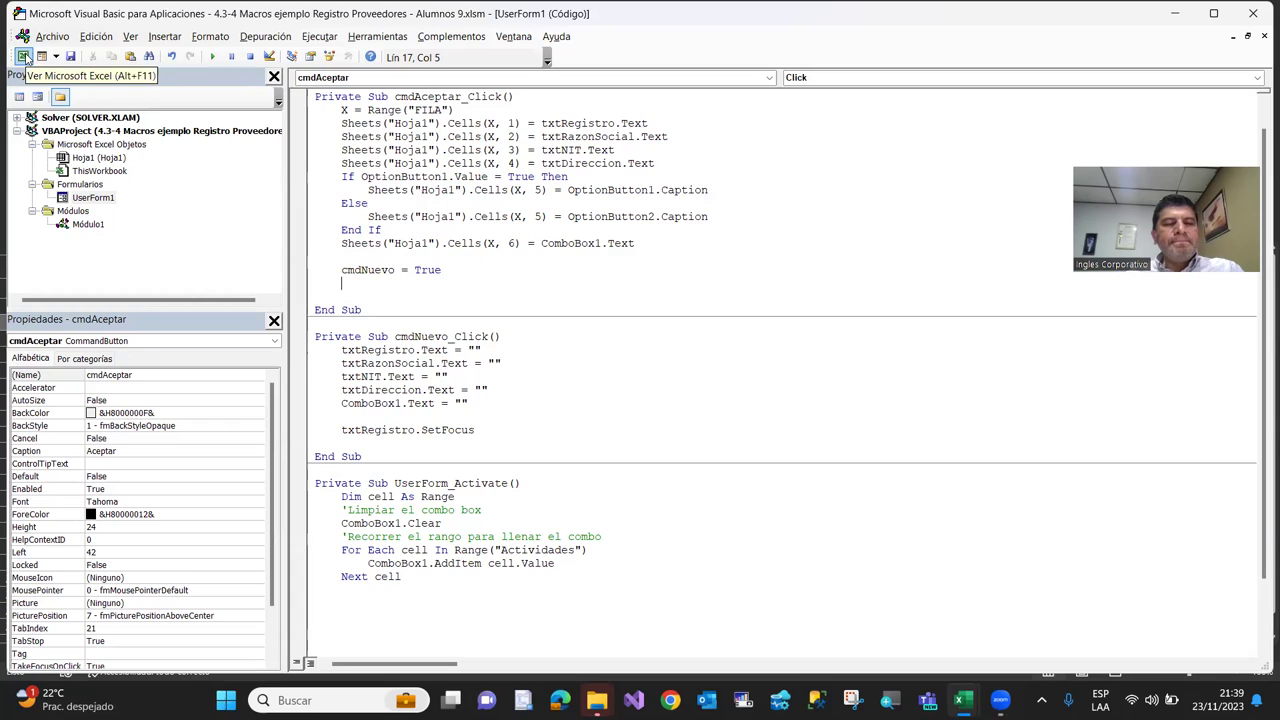
- Open the registration form from Excel and enter 7777, empresa 7 and a NIT
left_click(23, 57)
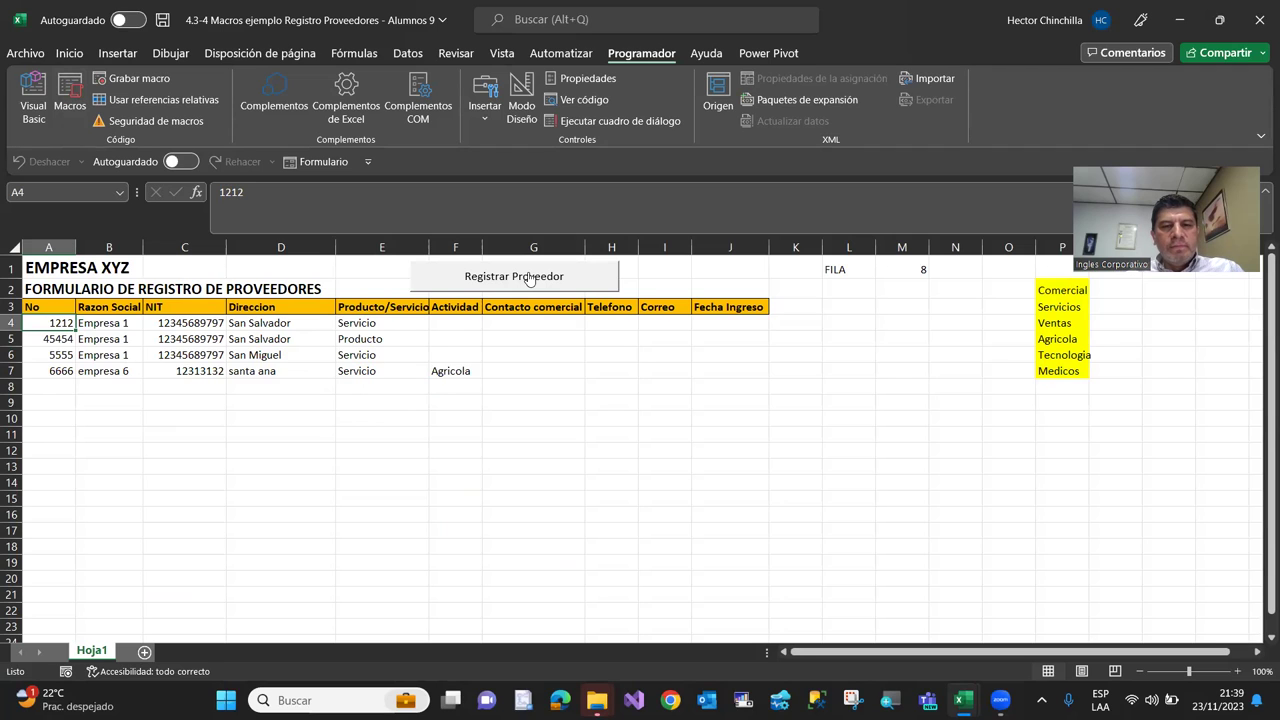
left_click(530, 280)
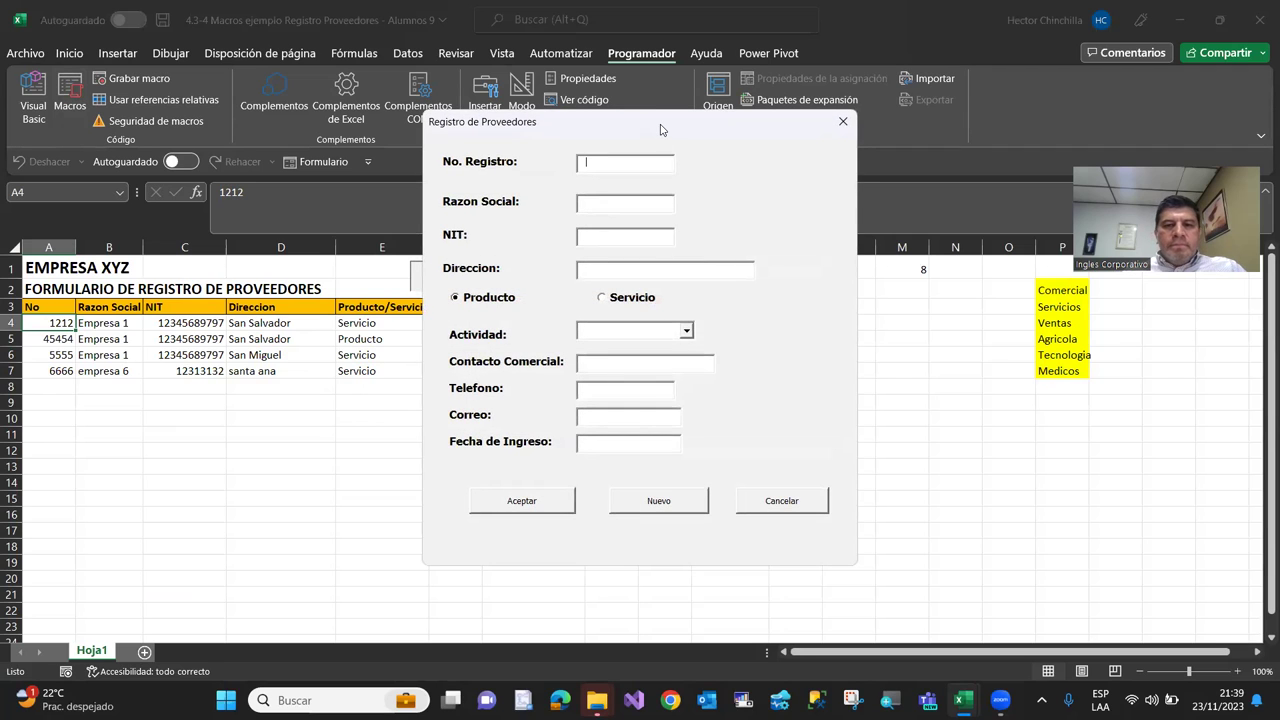
left_click_drag(660, 130, 892, 129)
type("7777")
left_click(820, 201)
type("empresa 7")
left_click(828, 233)
type("778787878")
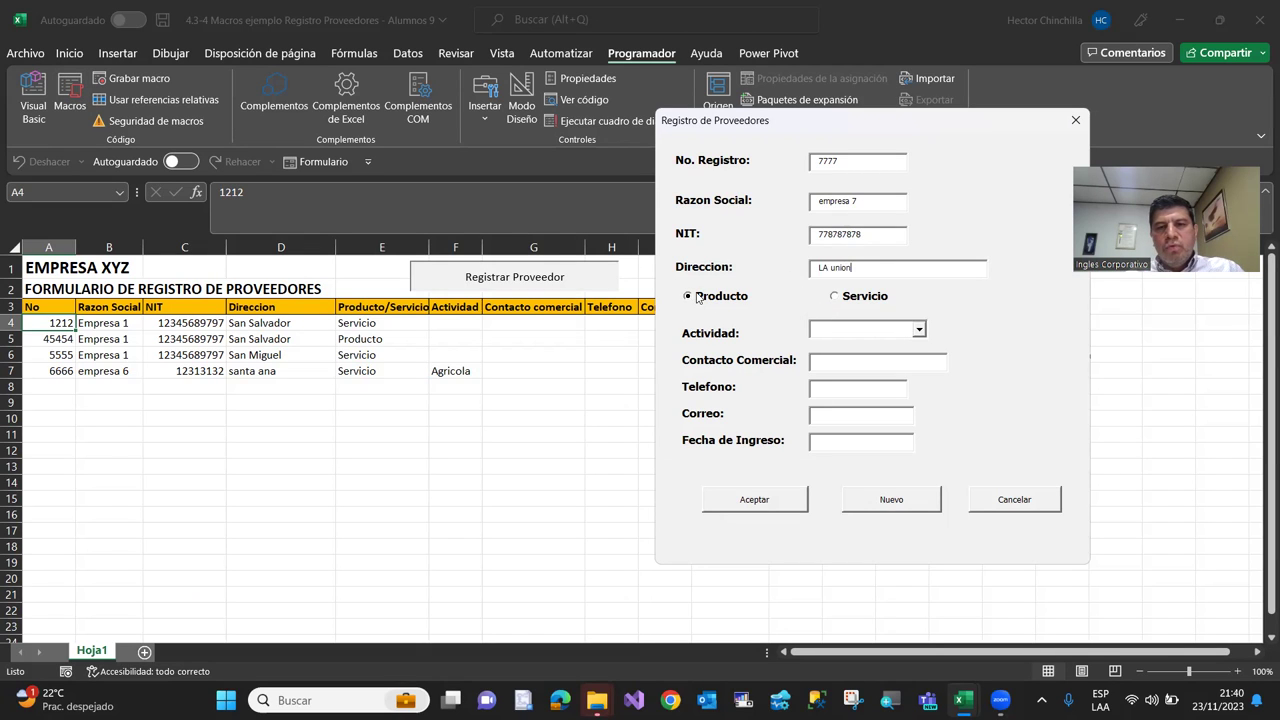
- Choose Comercial as the activity, save the supplier to row 8, and close the form
left_click(918, 330)
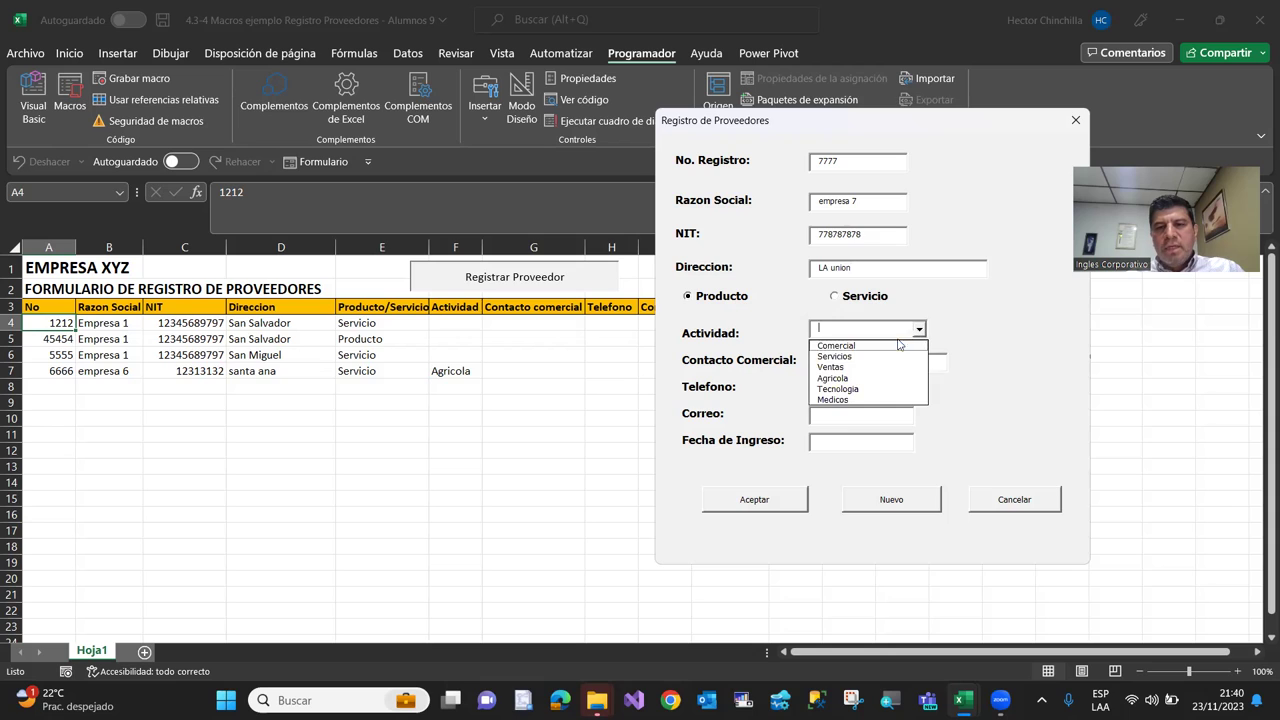
left_click(900, 345)
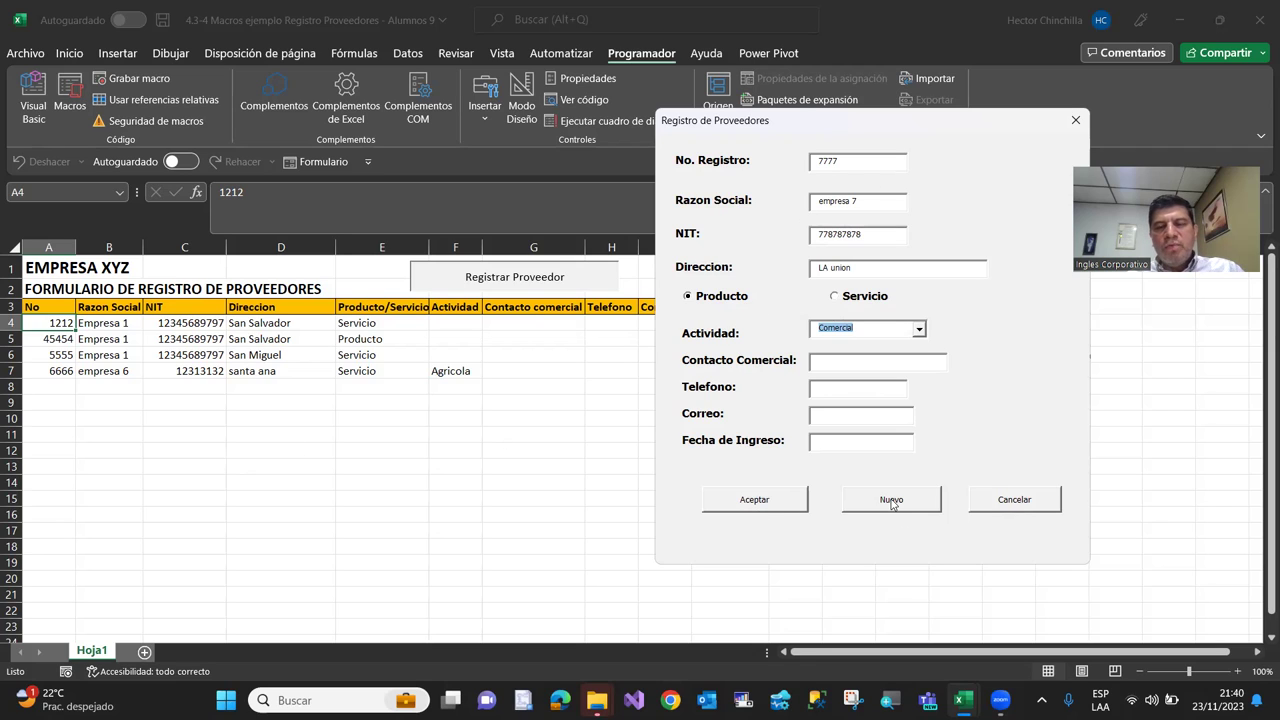
left_click(783, 502)
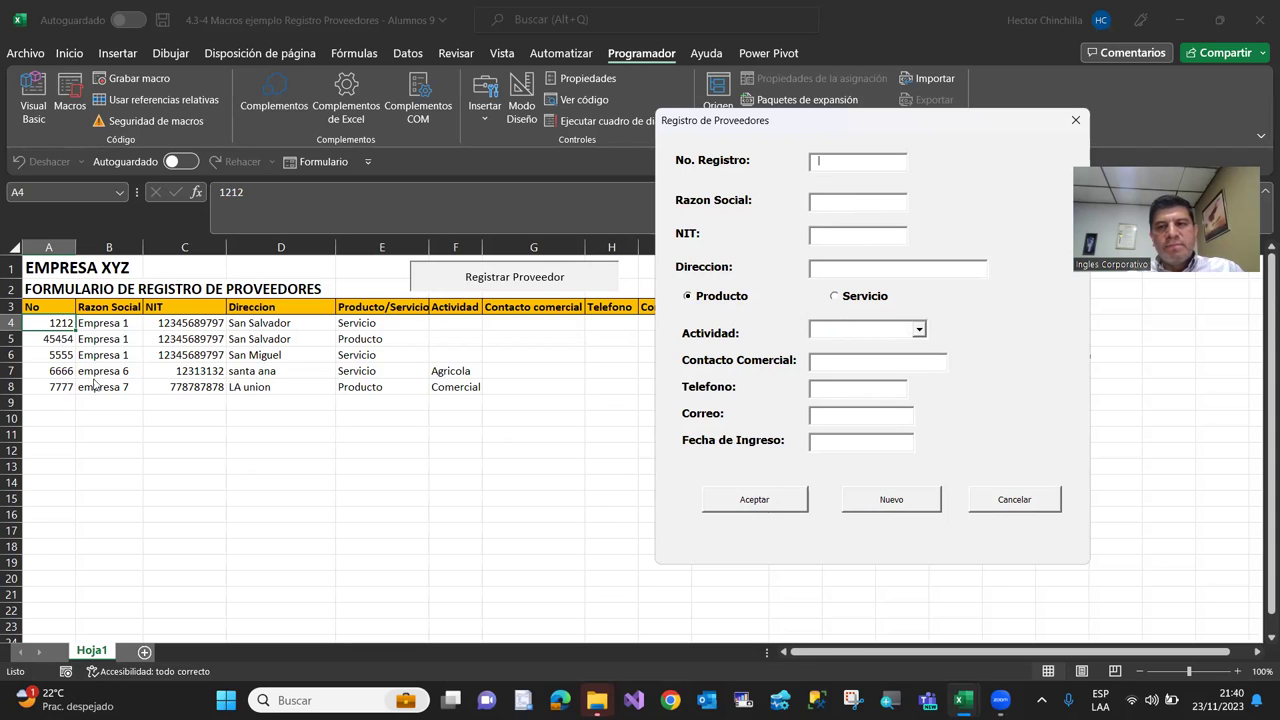
left_click(1074, 122)
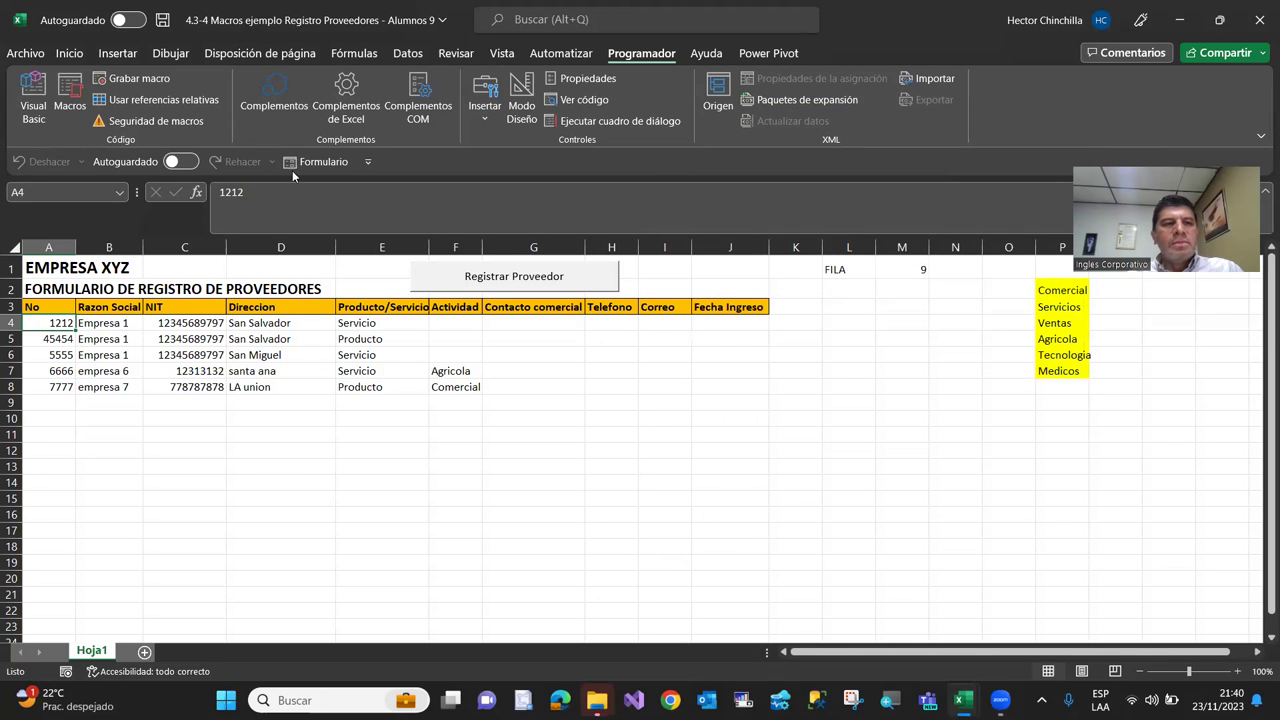
- Reopen the VBA editor, review the Aceptar code, and return to the UserForm1 design
left_click(33, 100)
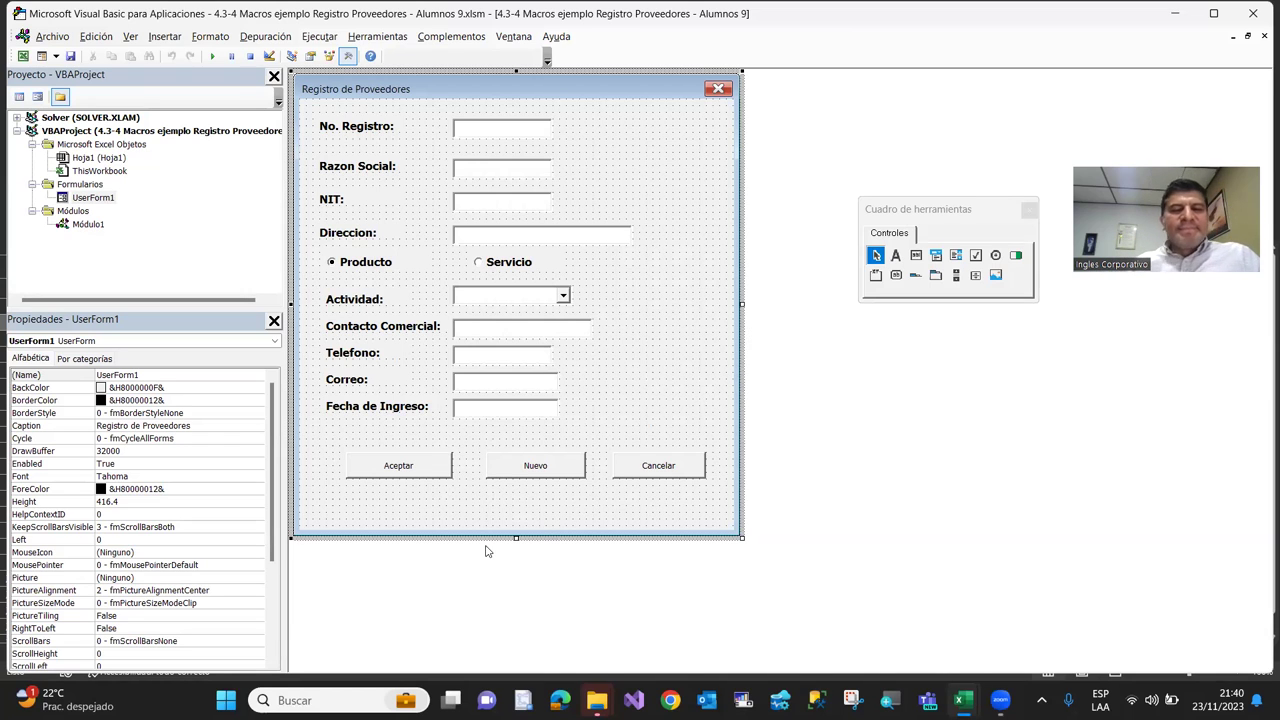
double_click(422, 468)
left_click(449, 243)
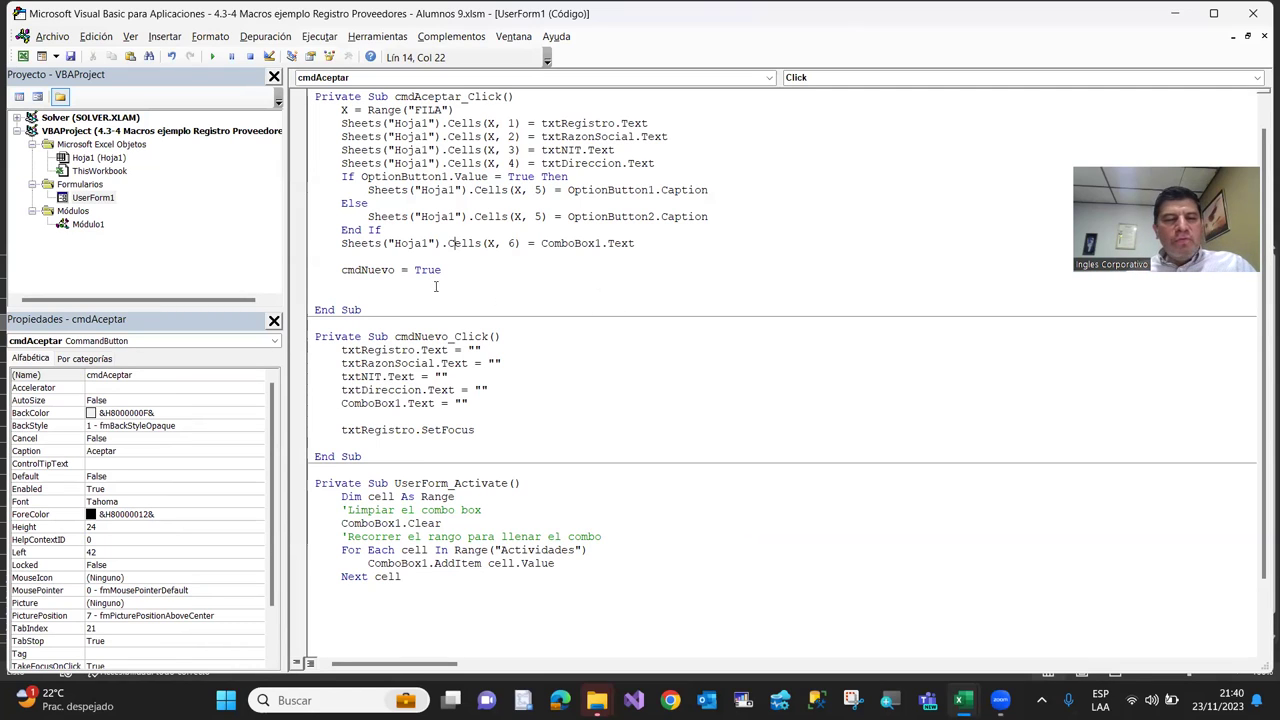
double_click(66, 199)
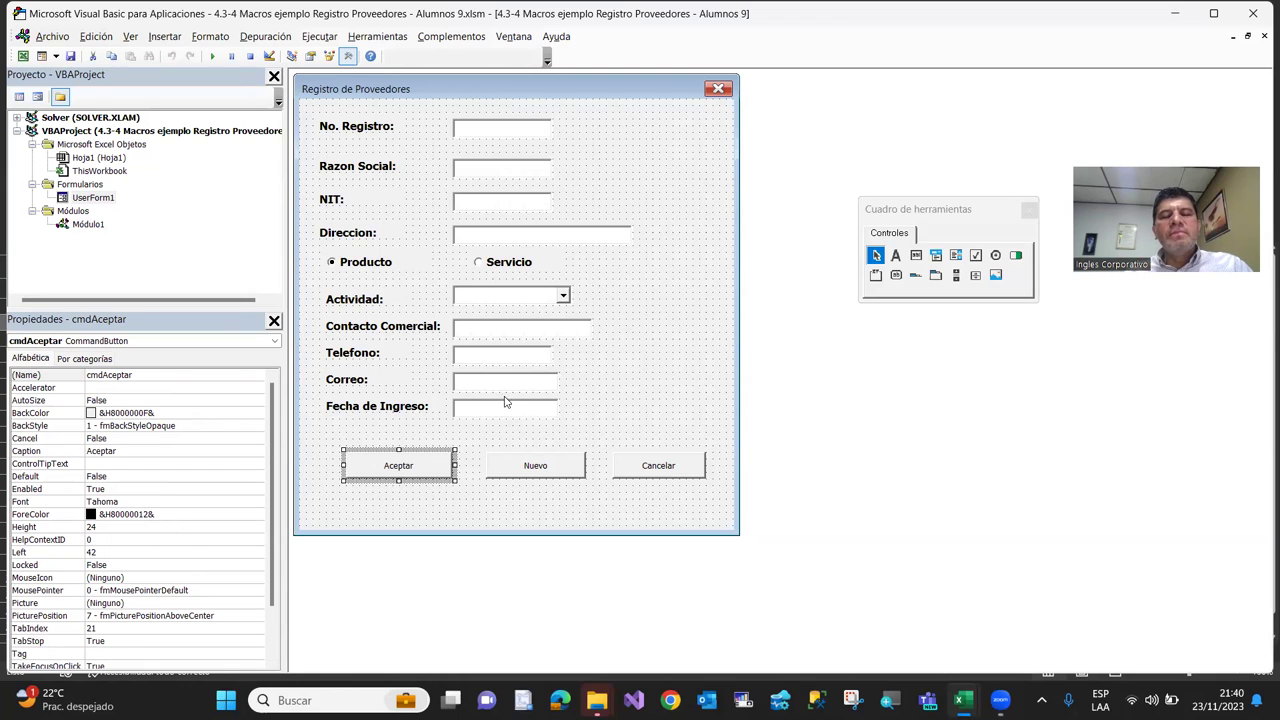
left_click(650, 295)
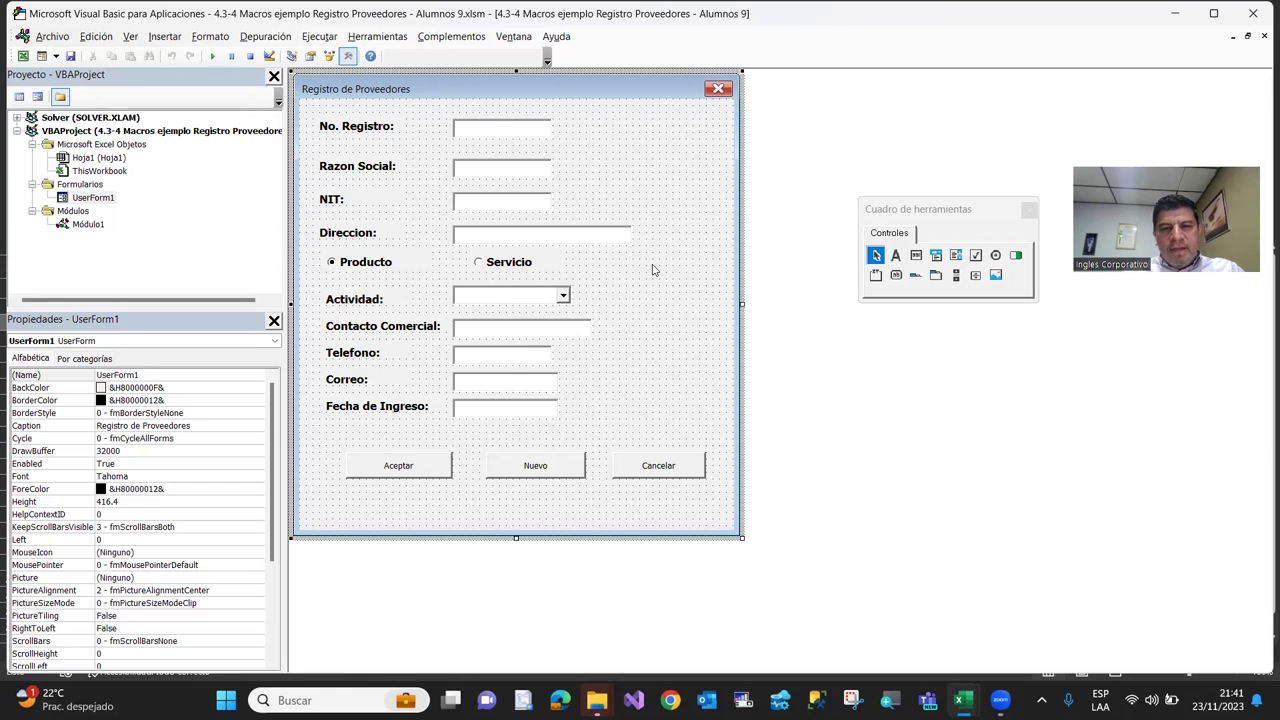
double_click(409, 472)
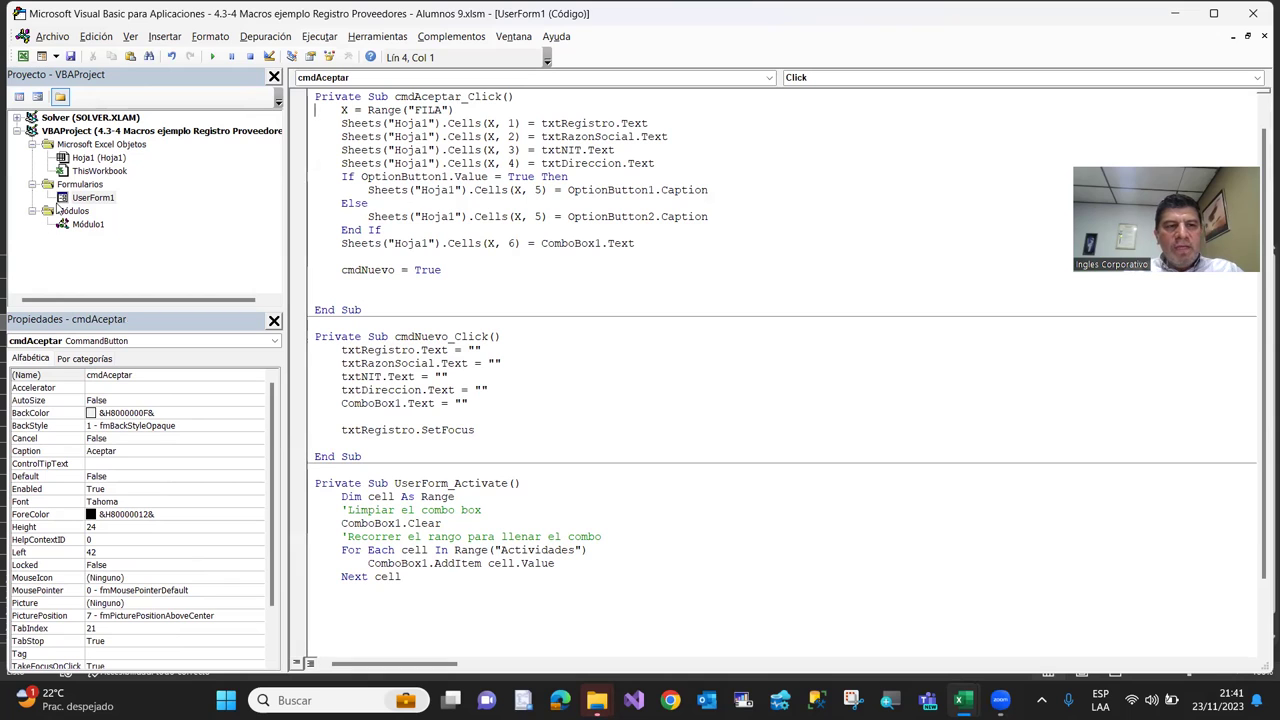
double_click(60, 200)
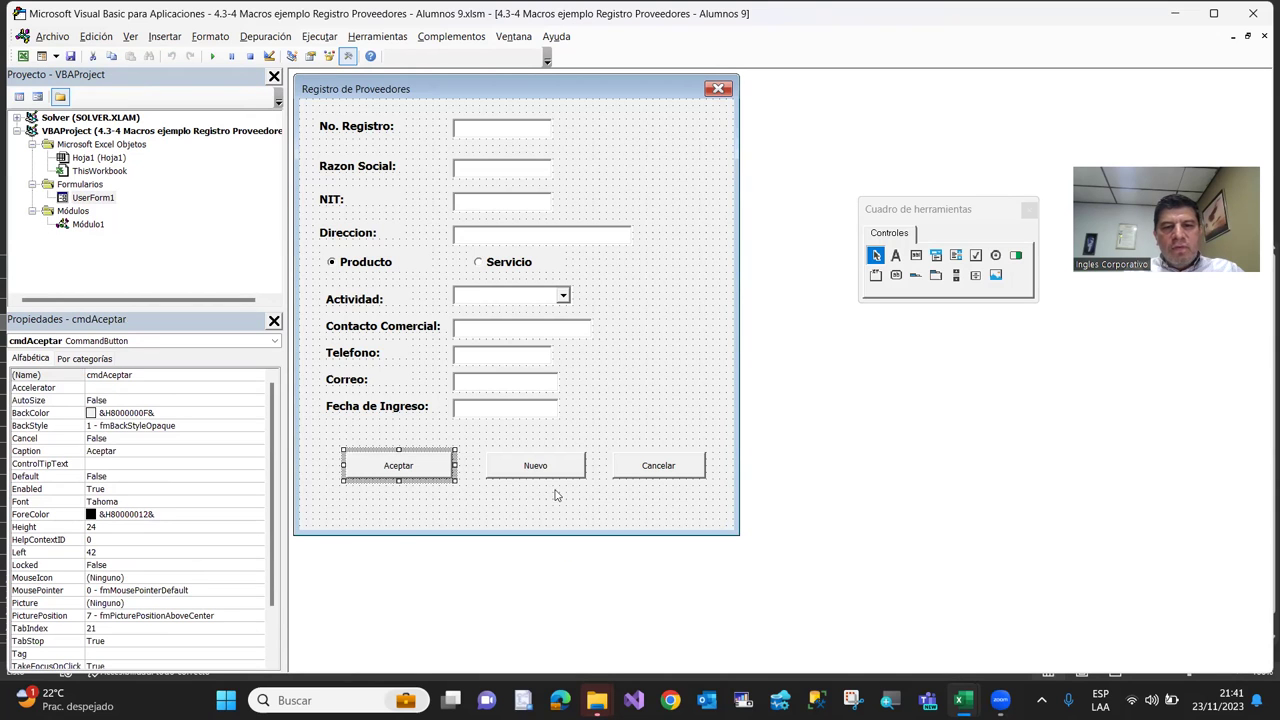
- Write Unload UserForm1 inside a new cmdCancelar_Click and delete the extra blank line
double_click(650, 473)
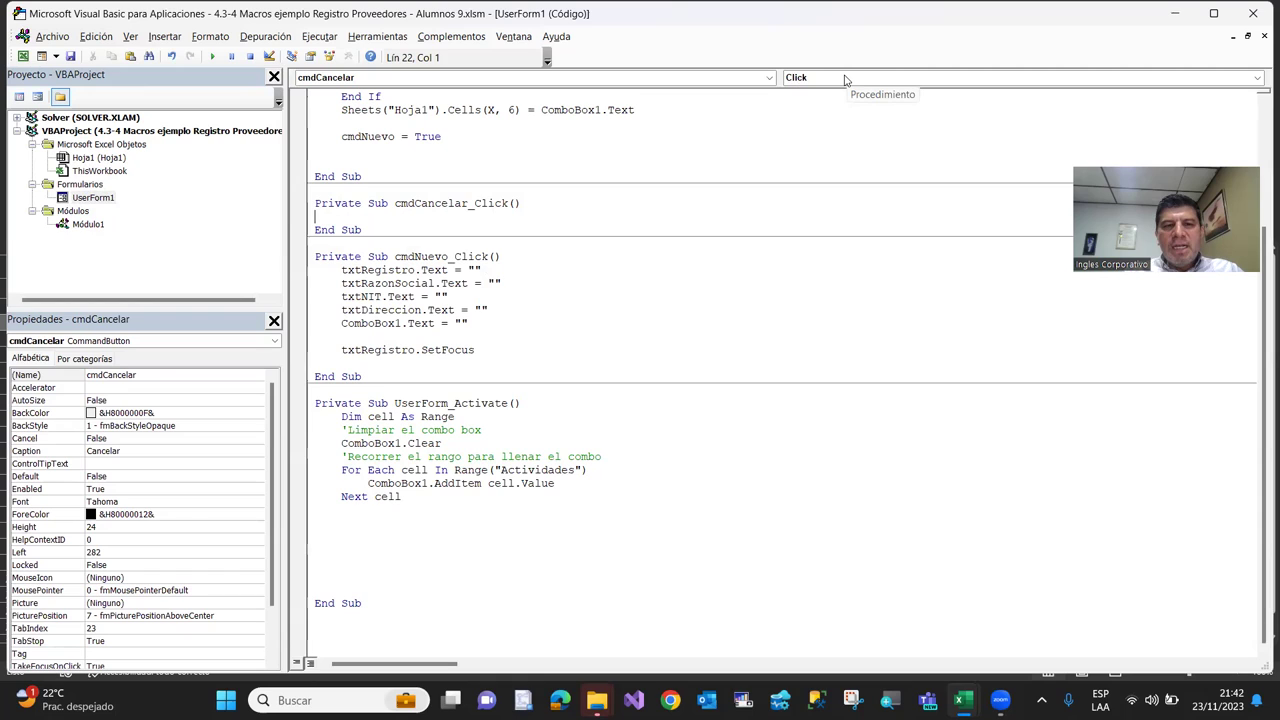
key("Tab")
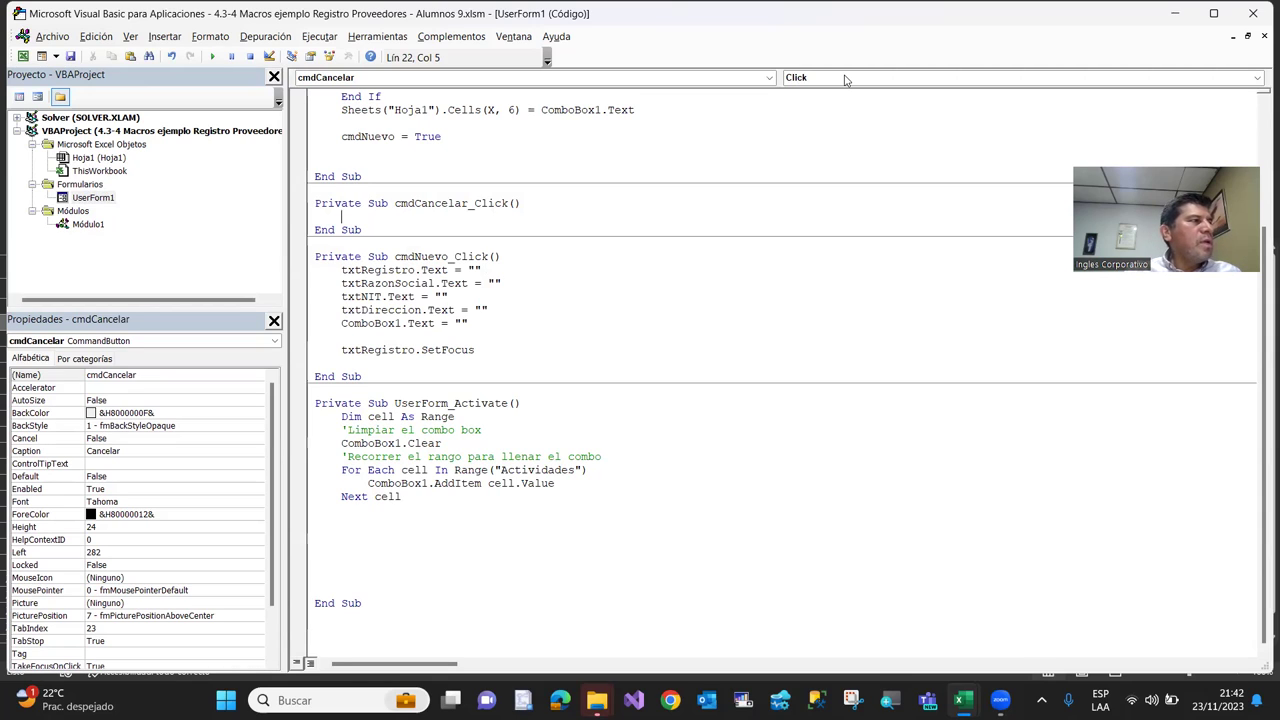
type("unload")
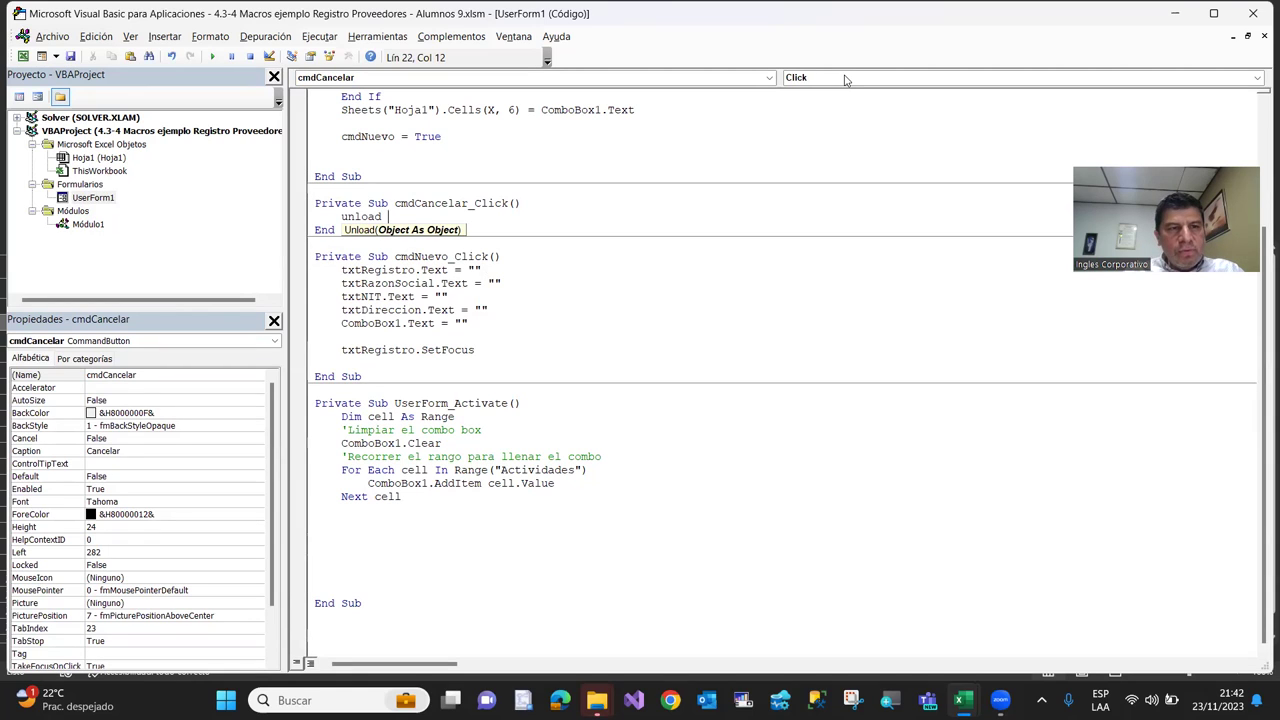
type("userfo")
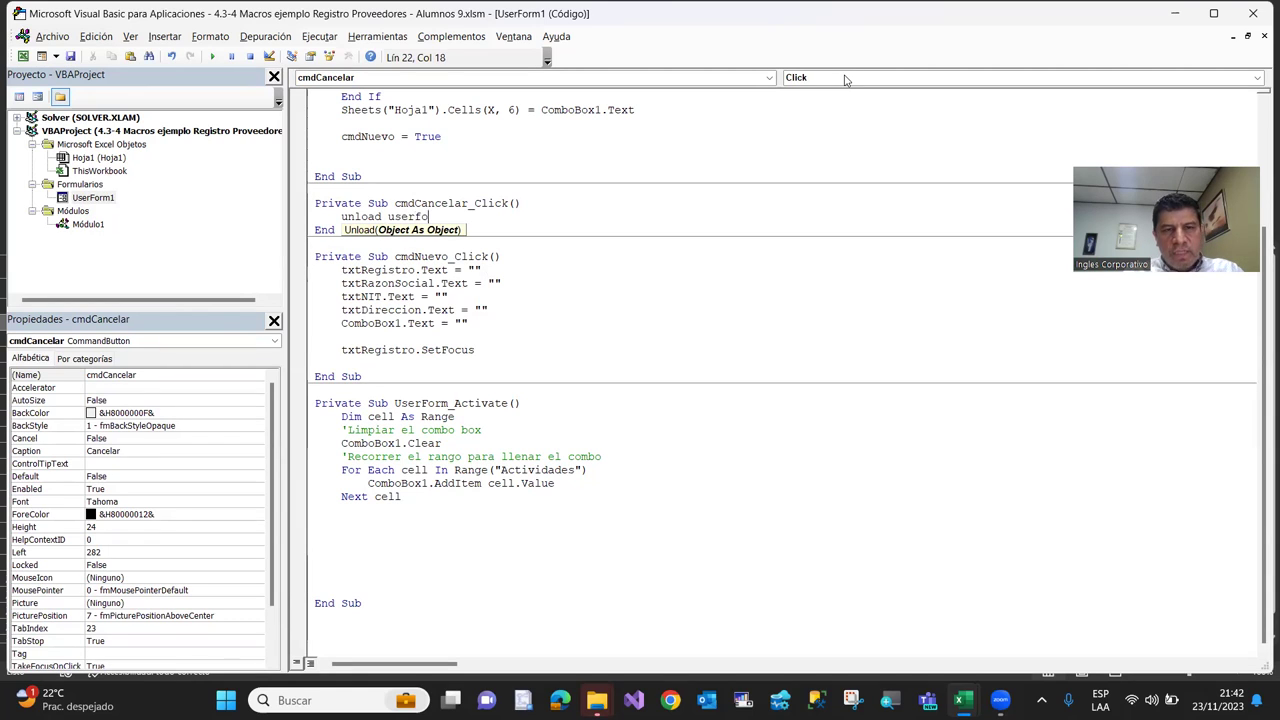
type("mrm")
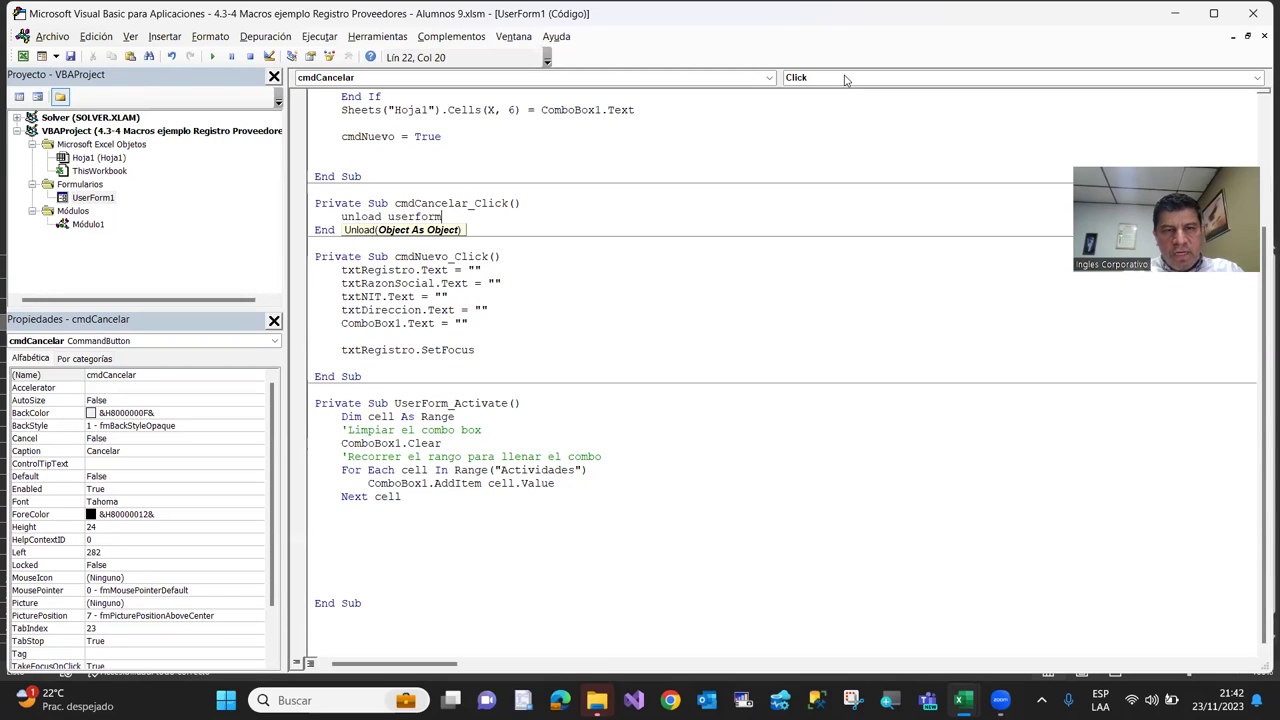
type("1")
key("Return")
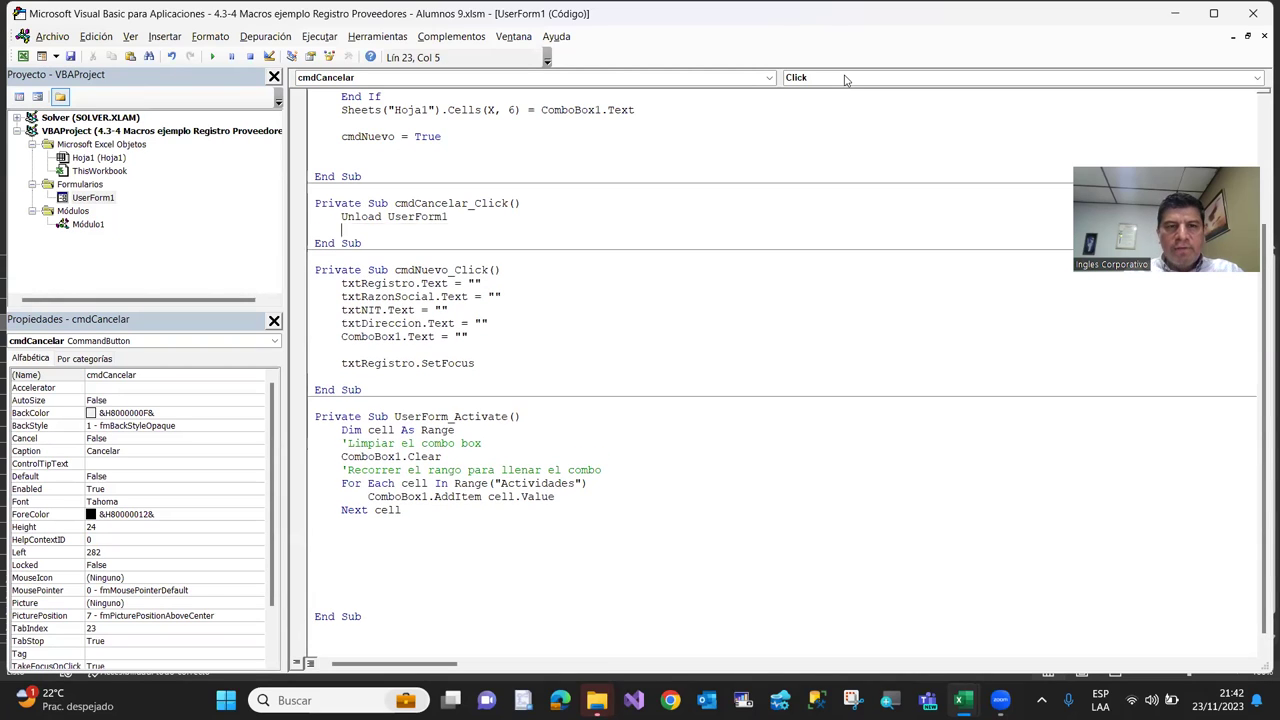
key("BackSpace")
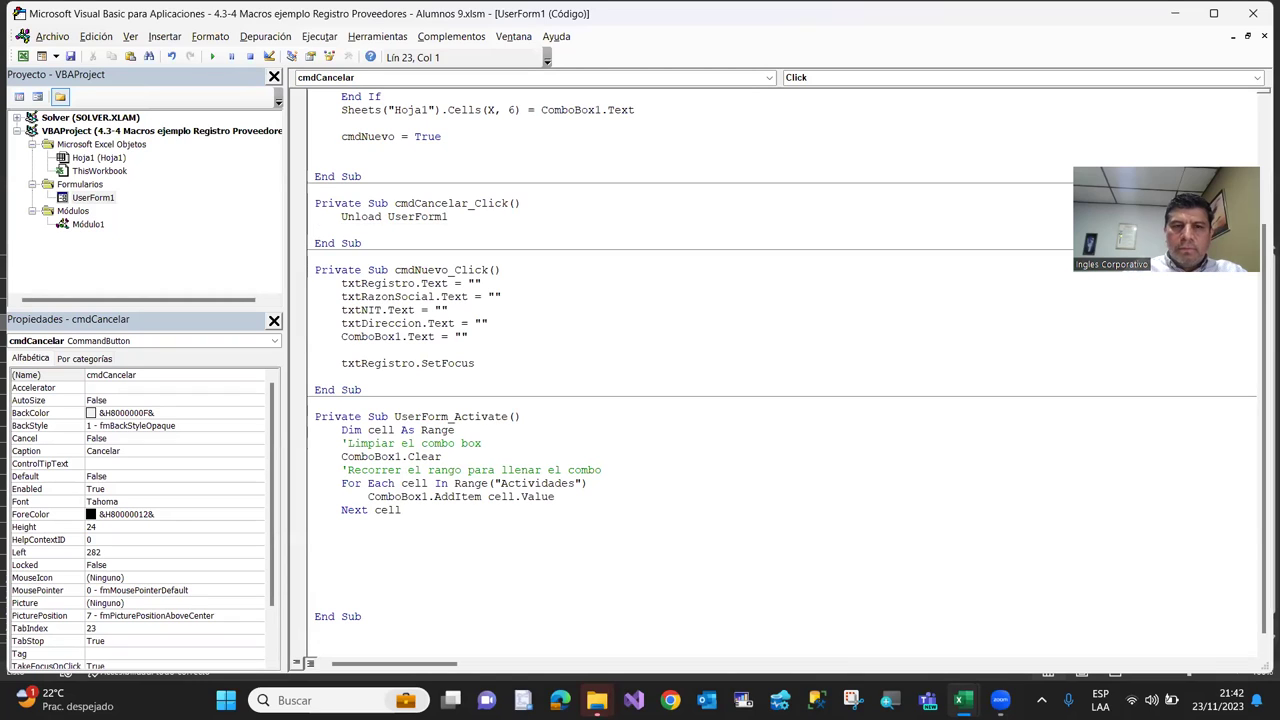
key("Delete")
left_click(557, 270)
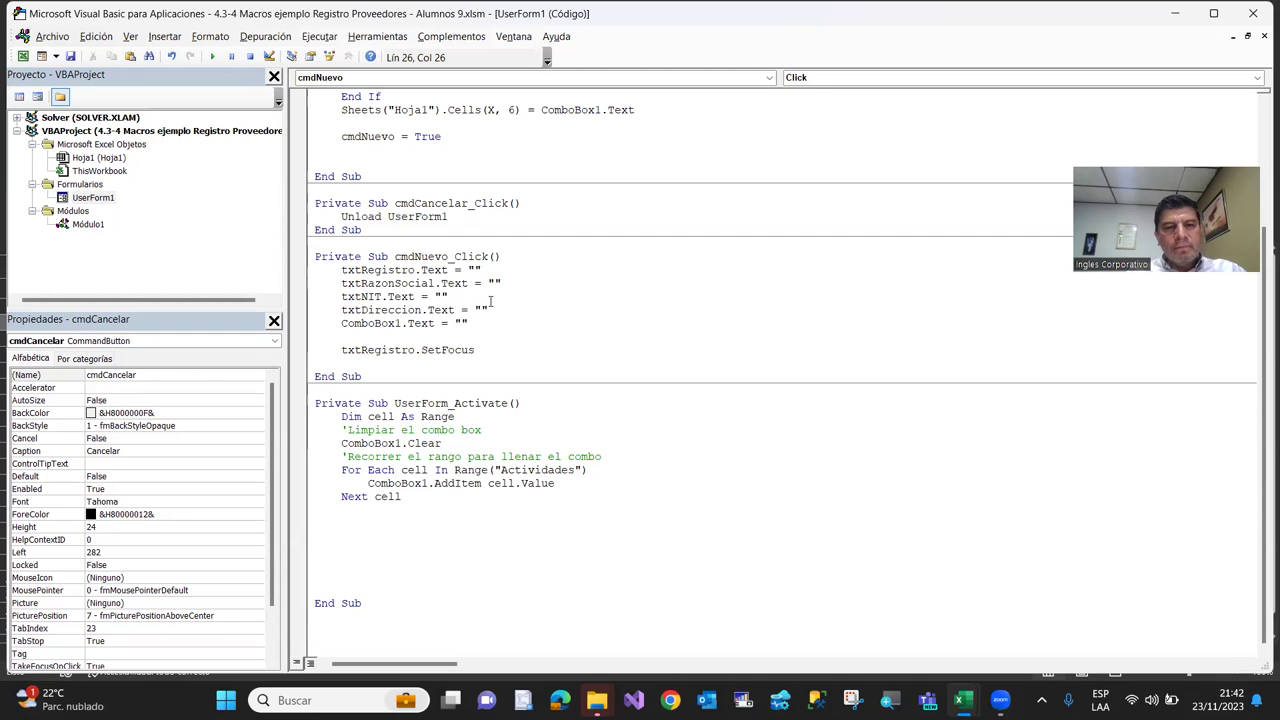
scroll(490, 302, "up", 1)
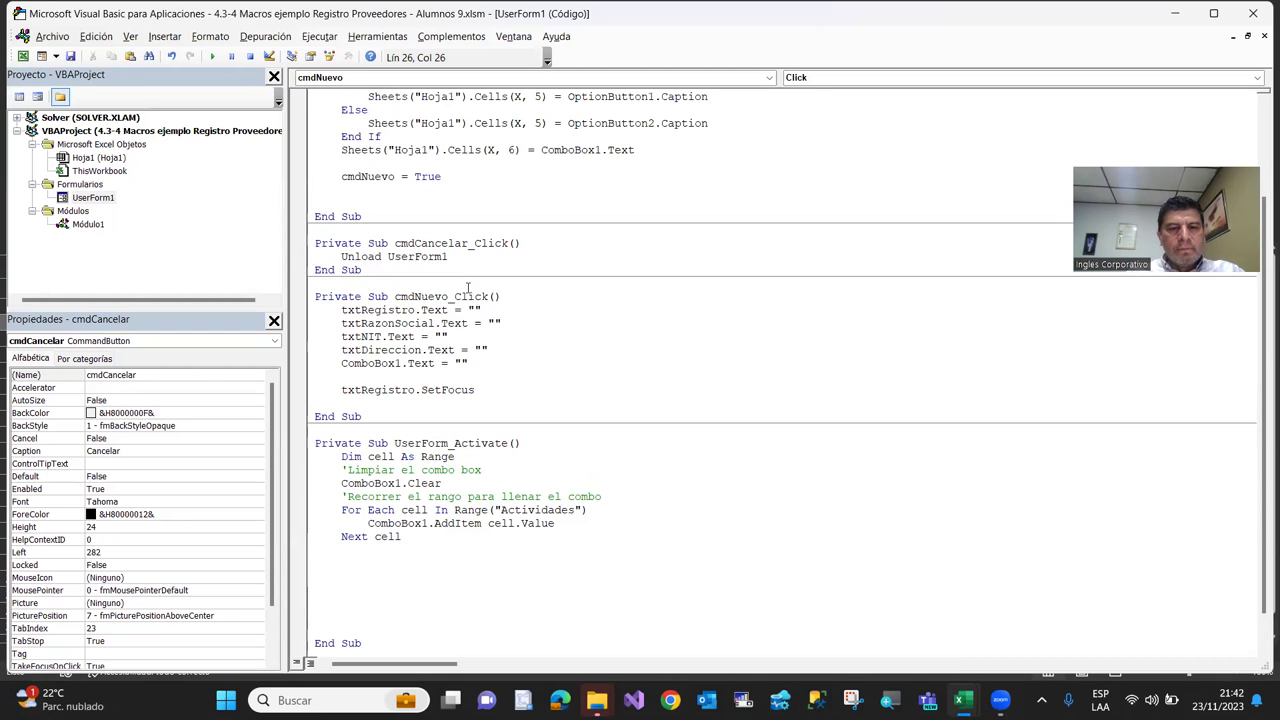
scroll(467, 288, "up", 1)
scroll(467, 288, "up", 2)
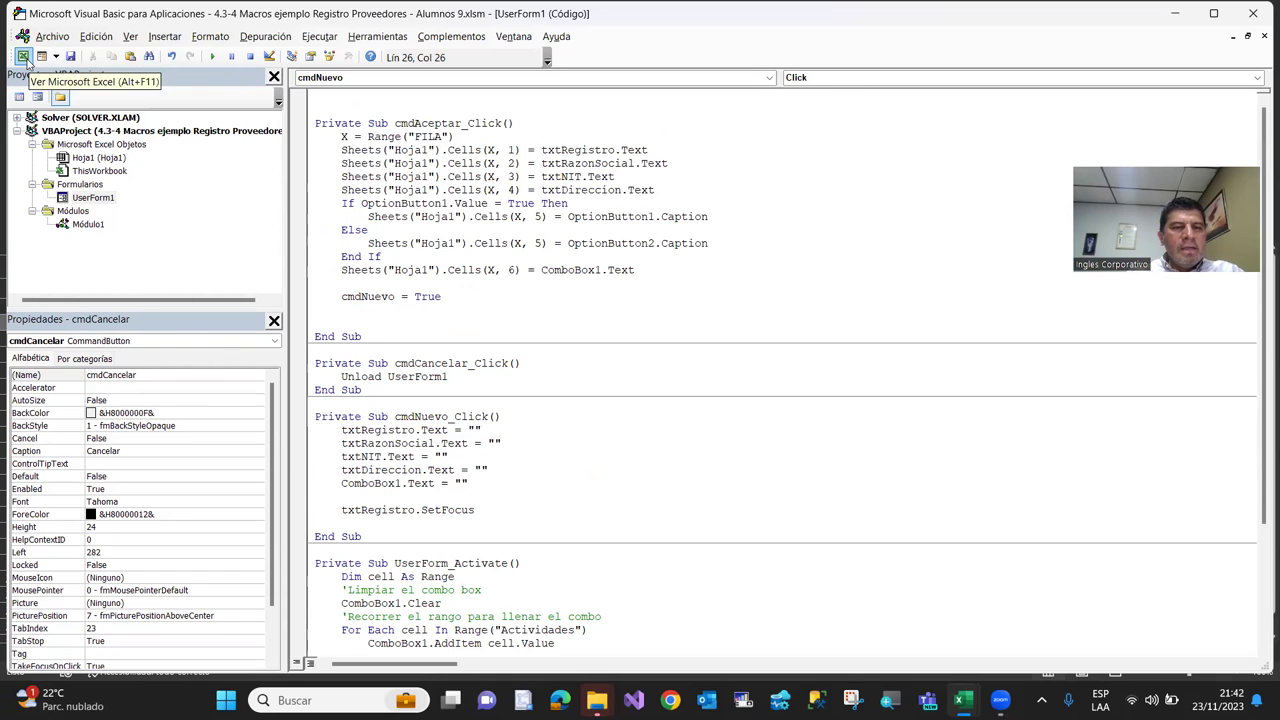
- In Excel, launch the supplier registration form and confirm Cancelar closes it
left_click(24, 59)
left_click(489, 284)
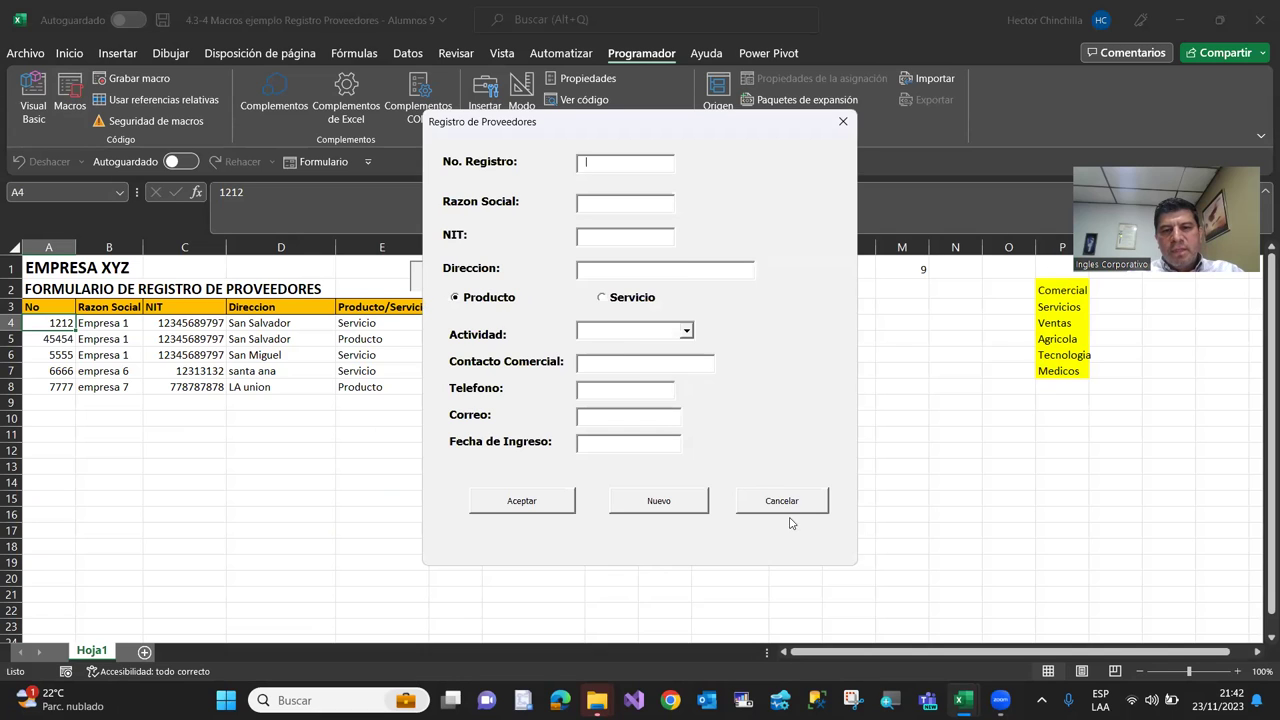
left_click(780, 502)
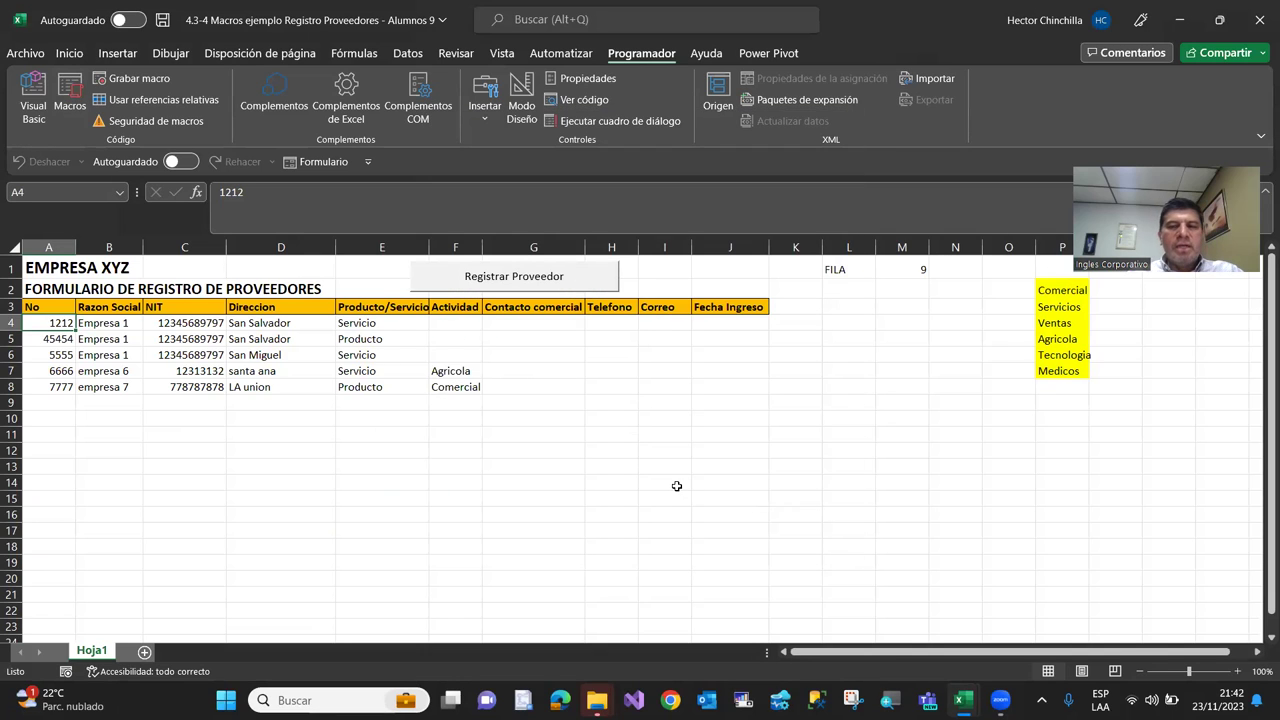
- Back in the VBA editor, open the code behind the Cancelar button
left_click(35, 104)
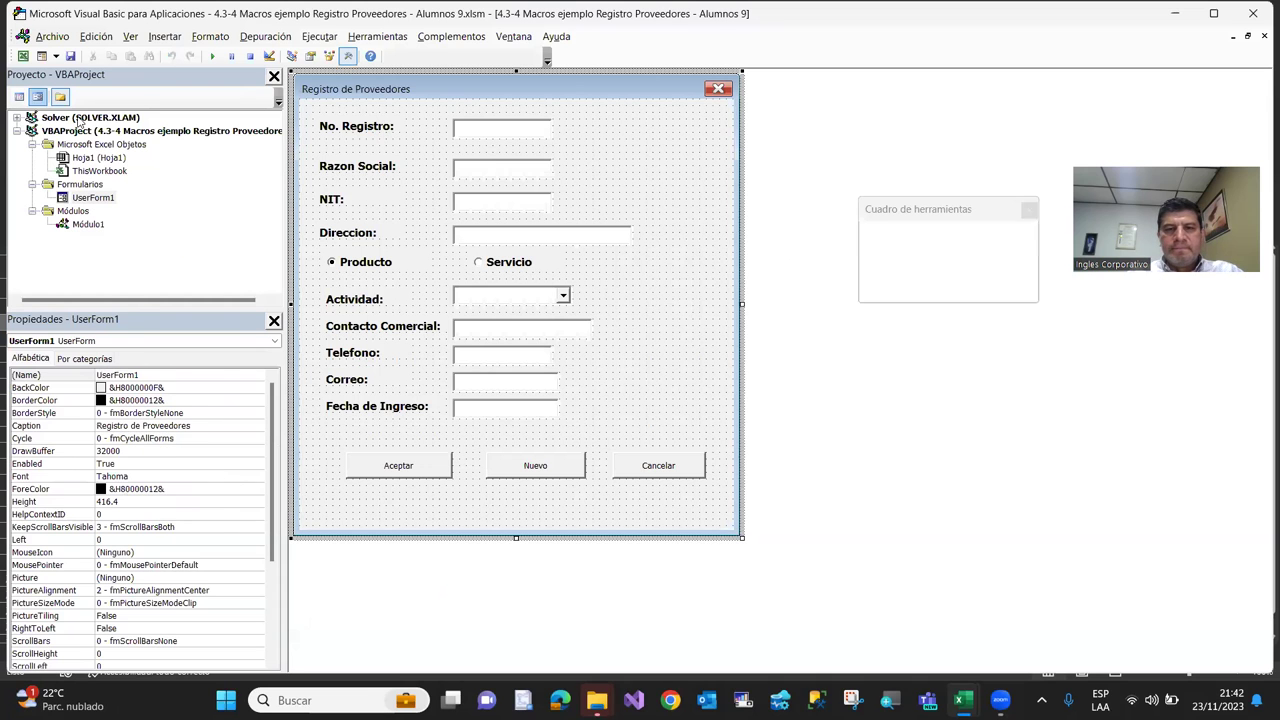
left_click(645, 463)
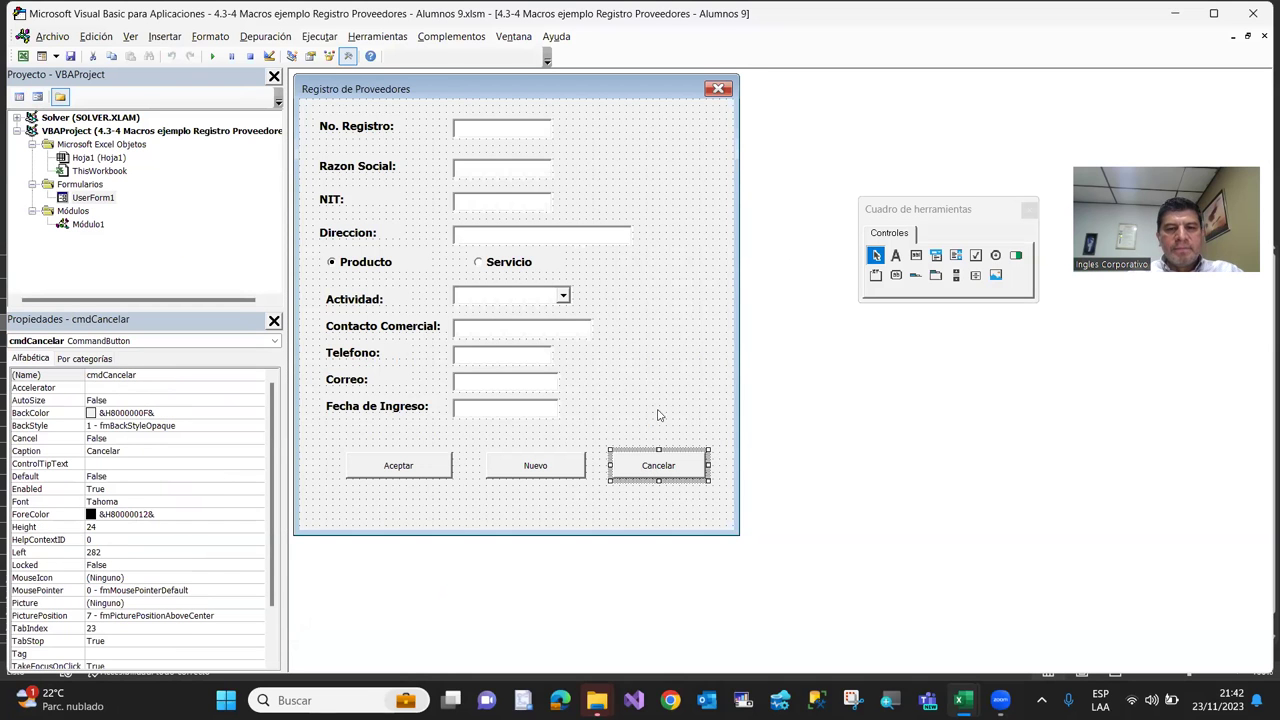
double_click(664, 466)
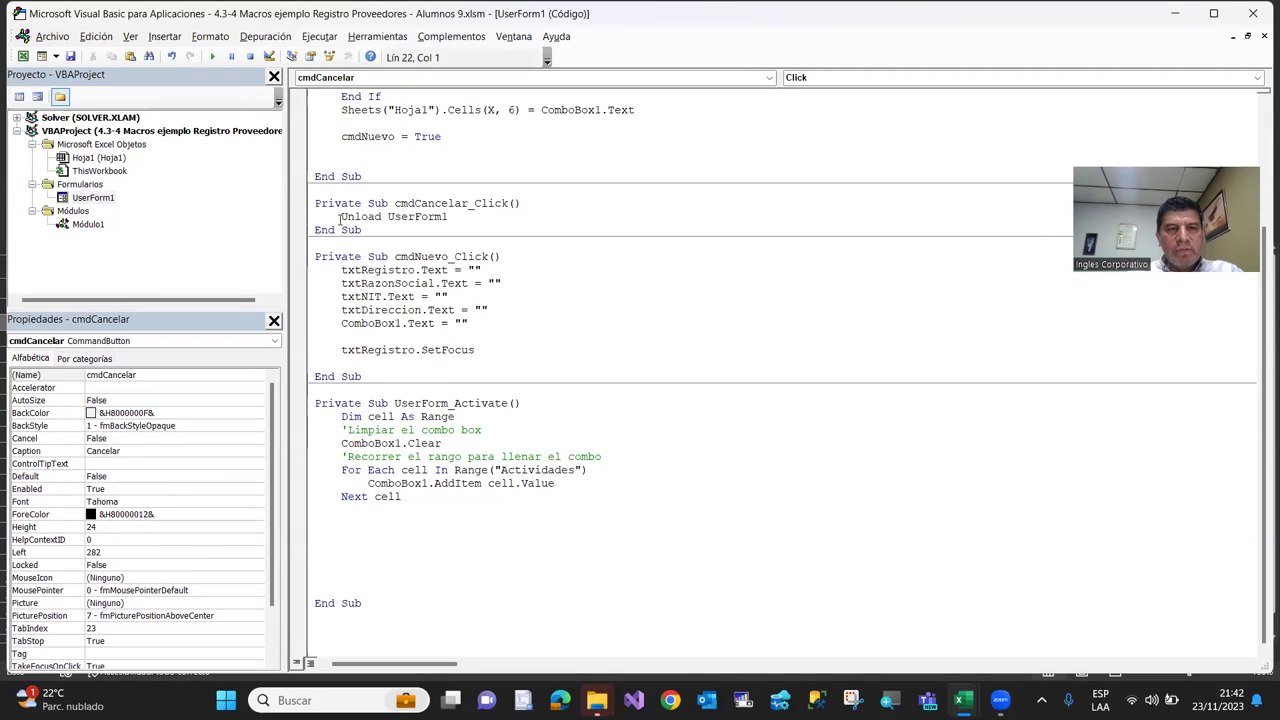
- Insert two blank lines above cmdNuevo = True in cmdAceptar_Click
left_click(408, 162)
scroll(400, 165, "up", 4)
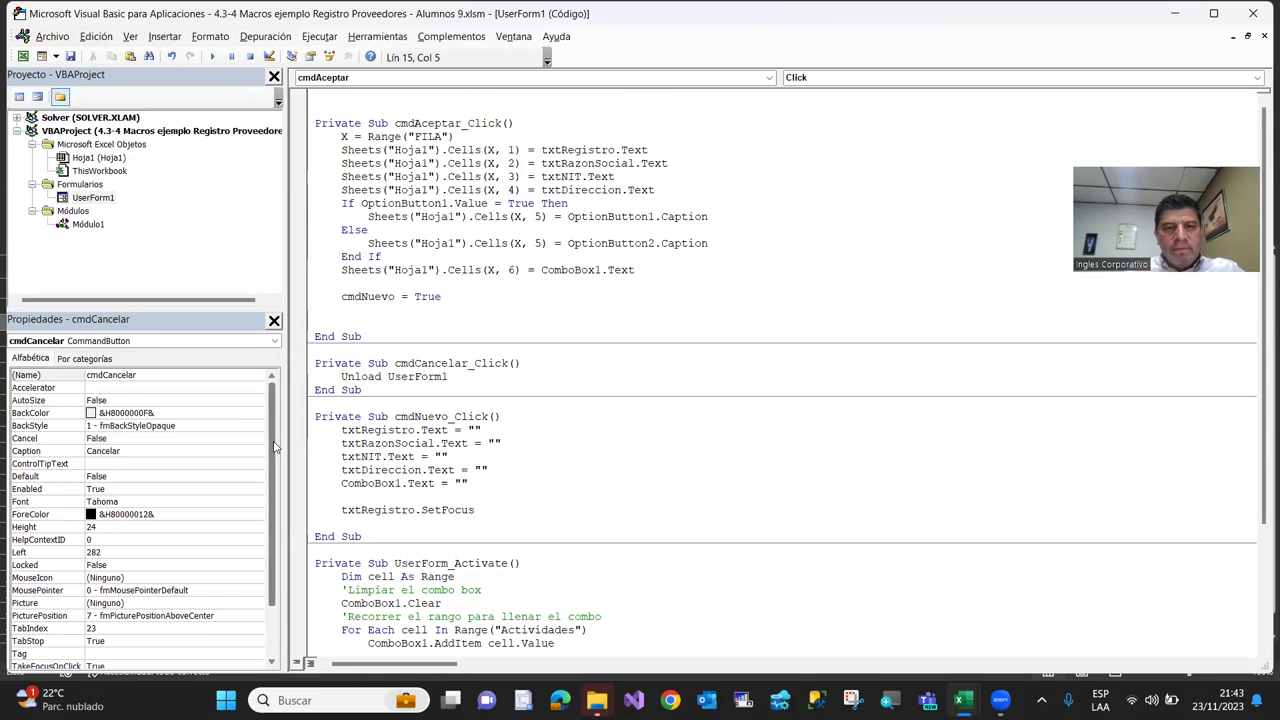
key("Return")
key("Return")
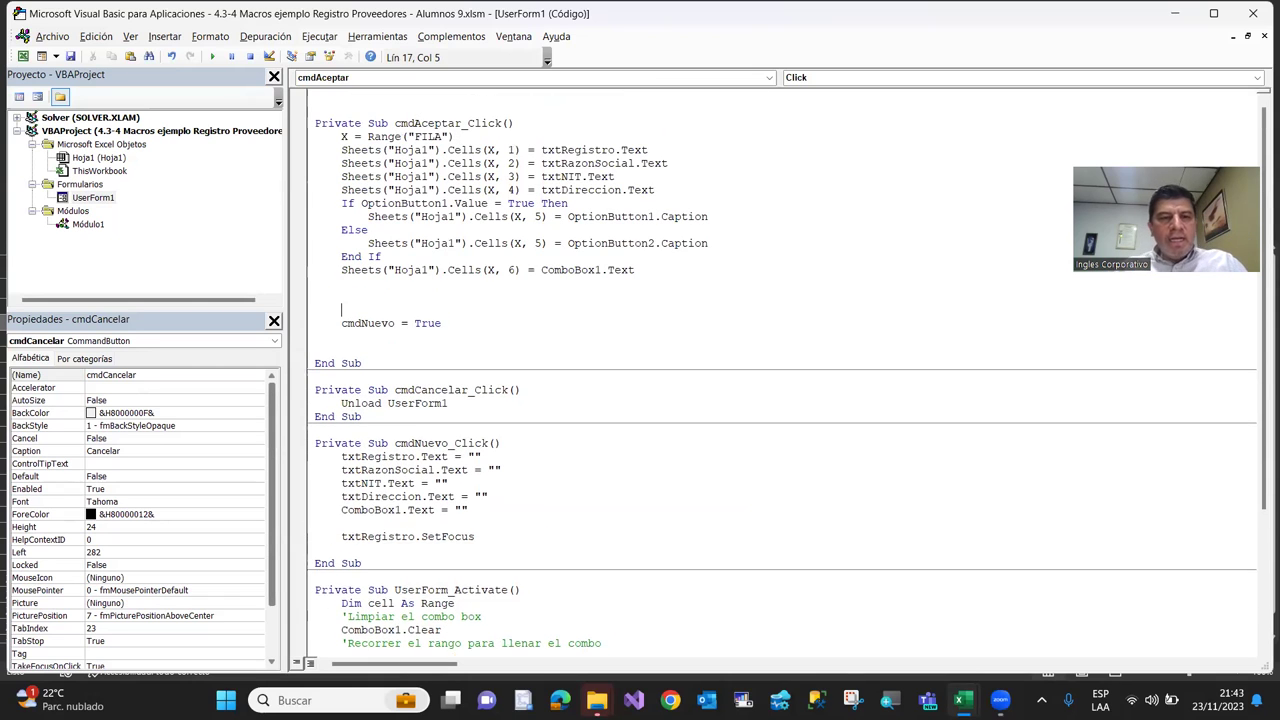
key("Return")
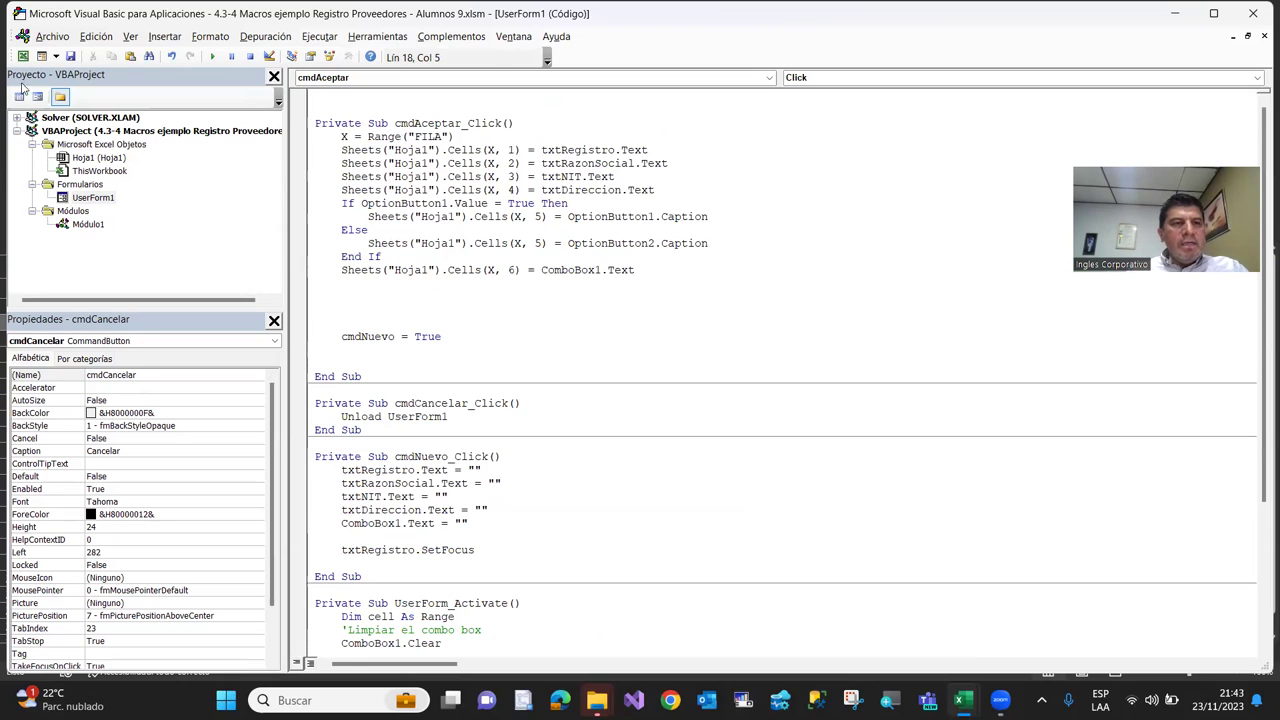
left_click(23, 56)
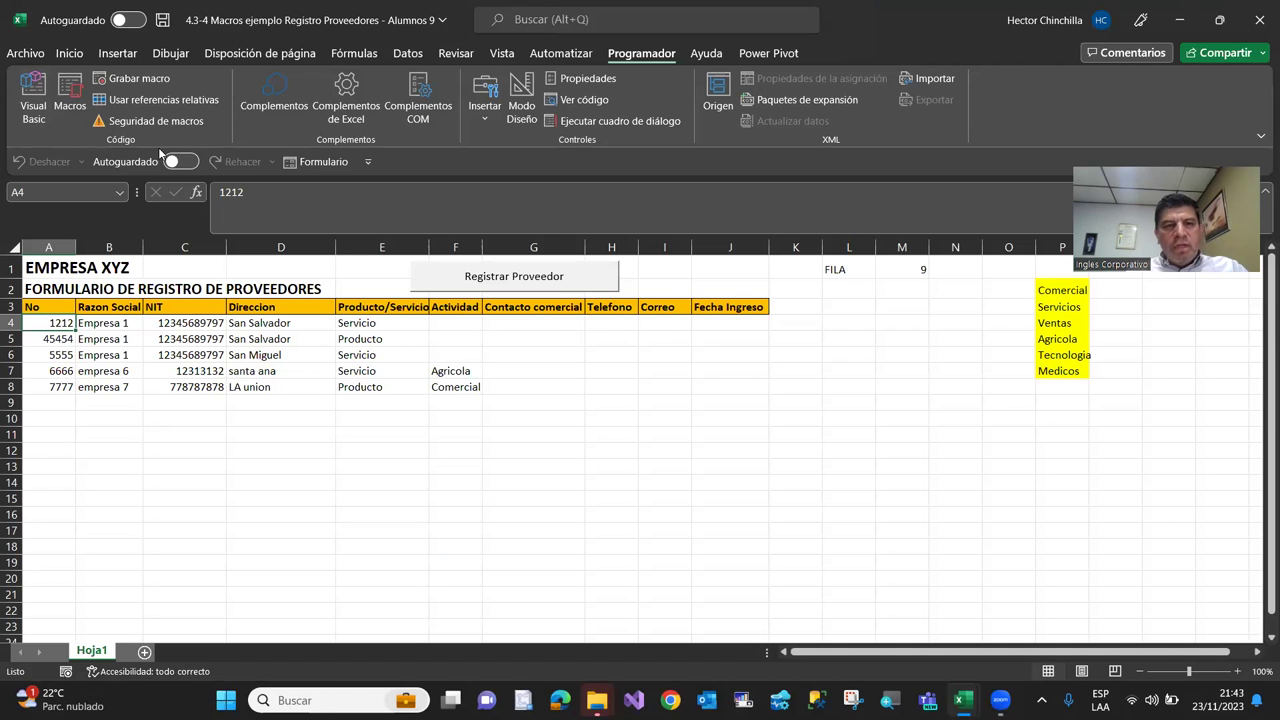
left_click(36, 100)
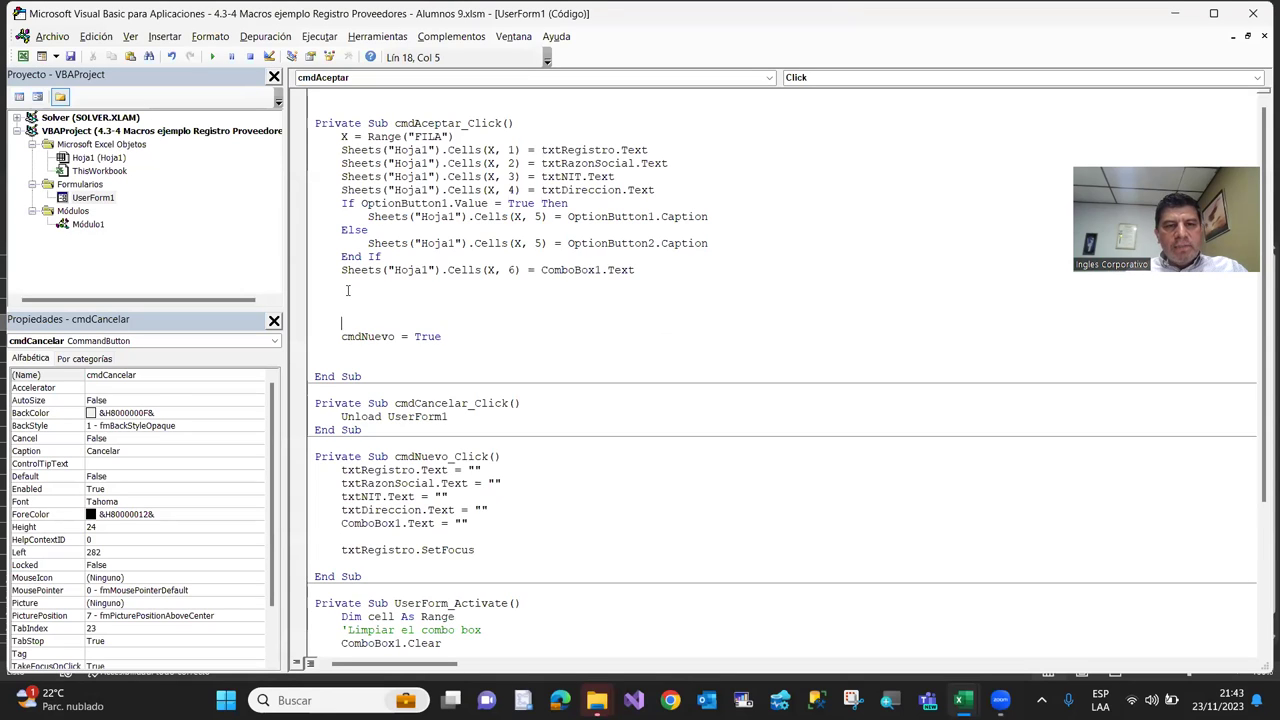
- Select the four Sheets("Hoja1").Cells lines and paste a copy on the empty line below
left_click(341, 150)
key("shift+Down")
key("shift+Down")
key("shift+Down")
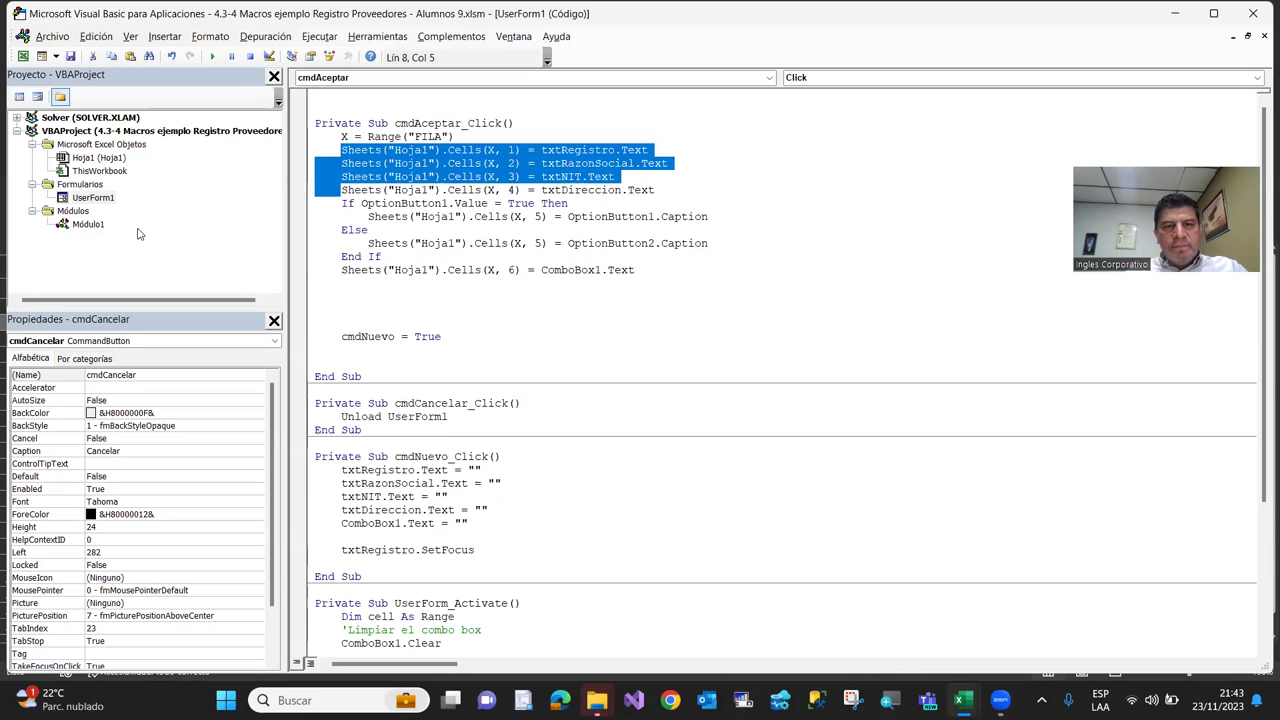
key("shift+End")
key("ctrl+c")
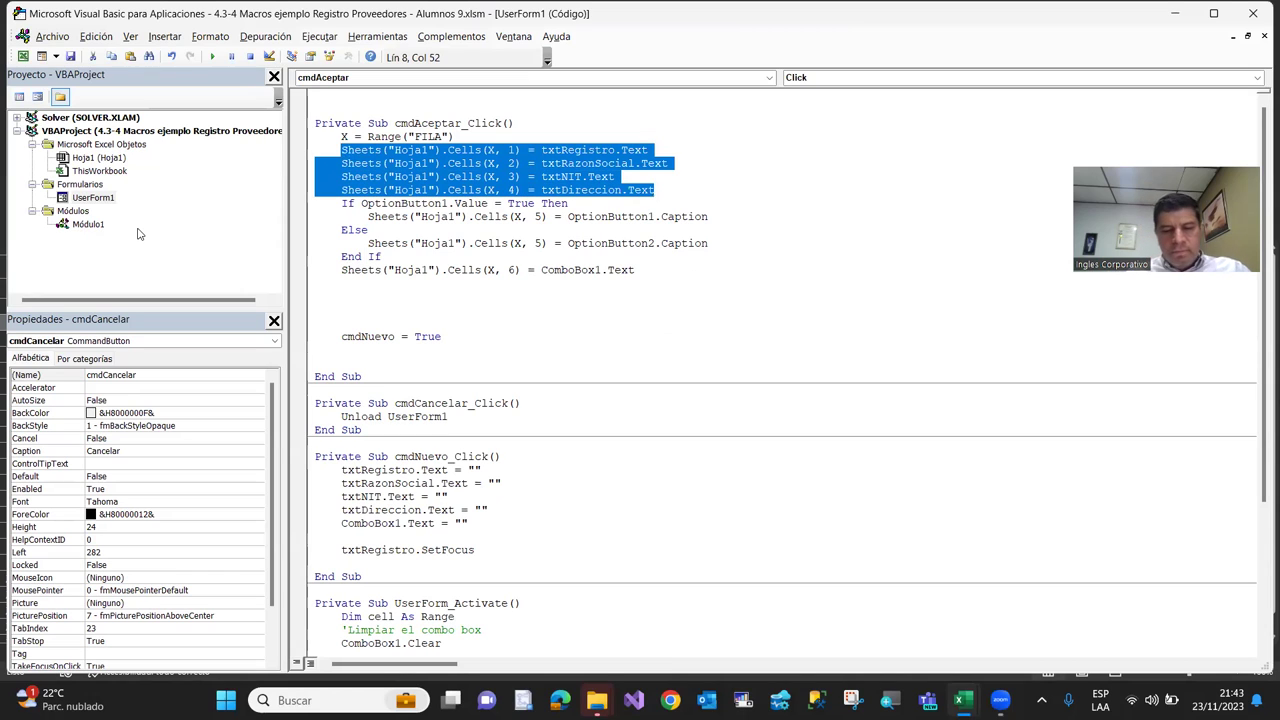
key("Down")
key("Down")
key("Down")
key("Down")
key("Down")
key("Down")
key("Down")
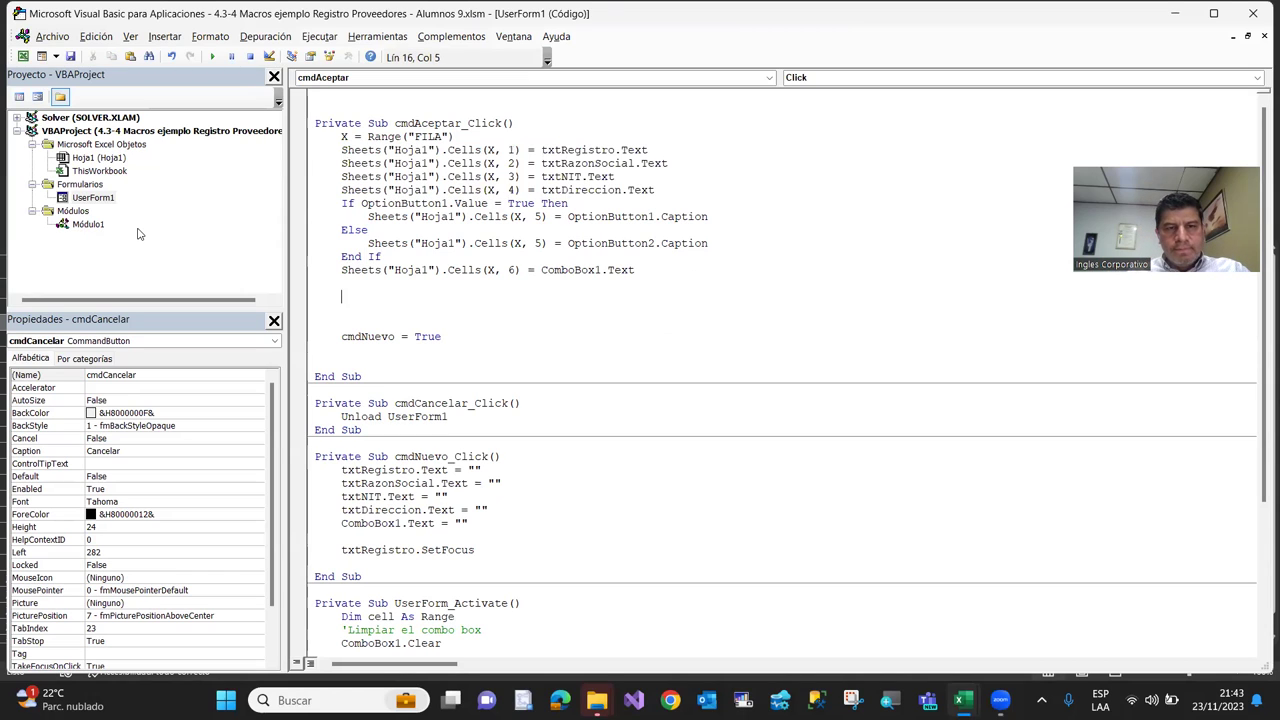
key("ctrl+v")
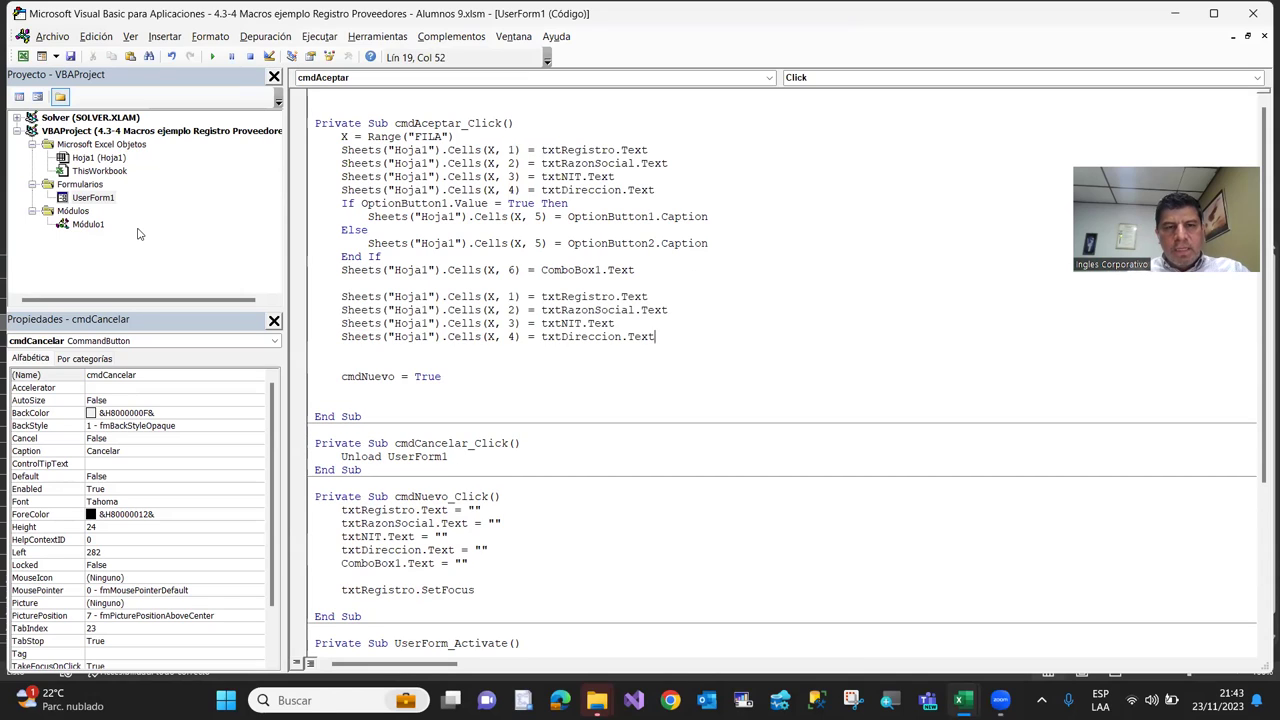
key("Down")
key("End")
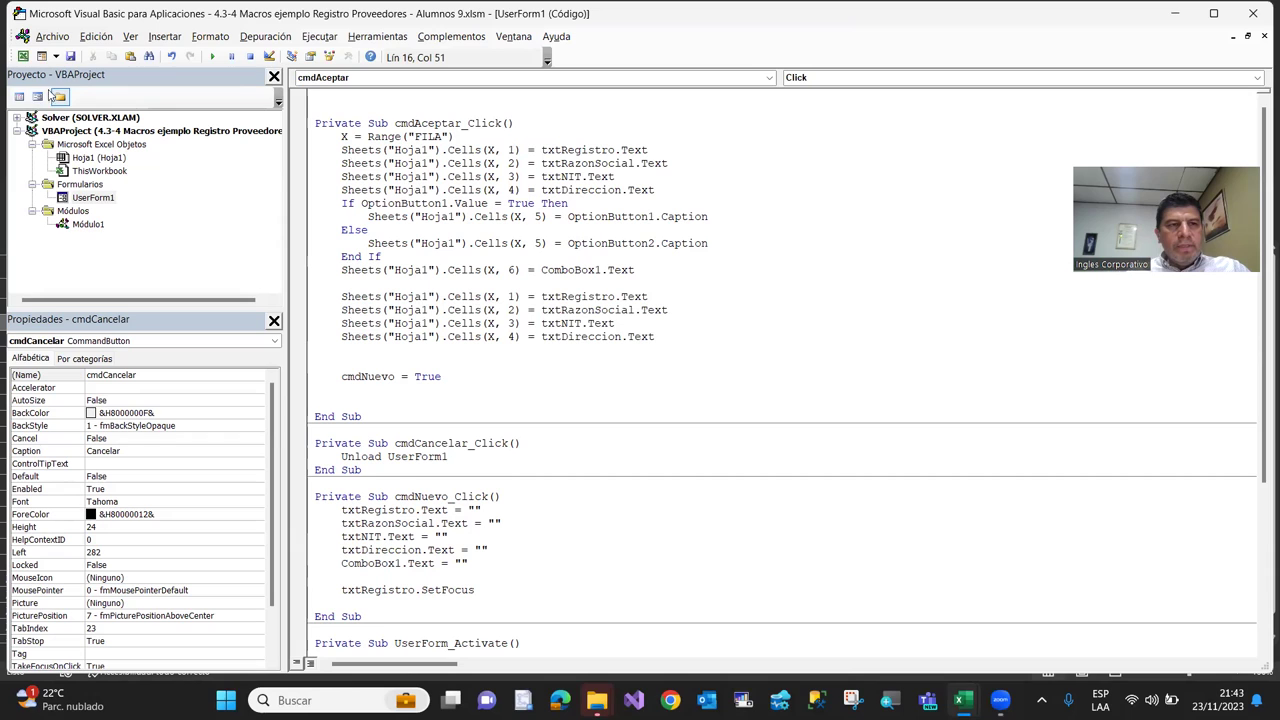
- Change the first pasted line's Cells(X, 1) to Cells(X, 7), checking the worksheet's column headings
left_click(22, 57)
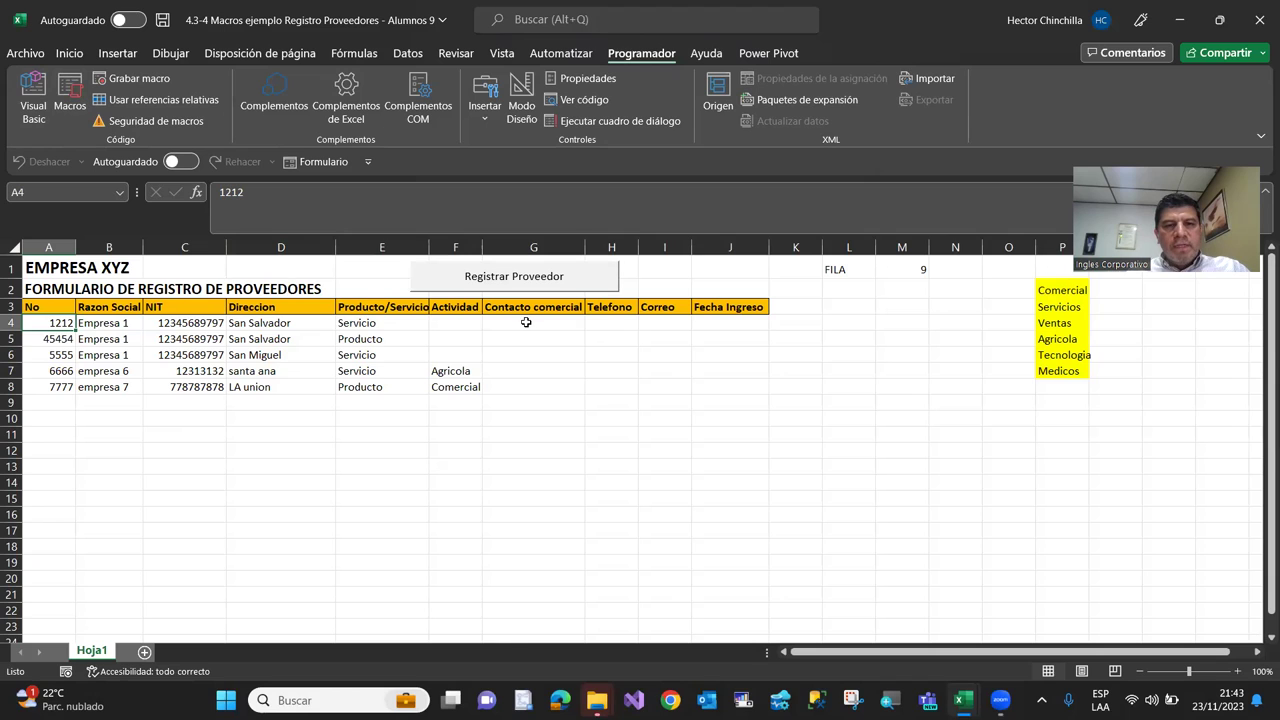
left_click(25, 106)
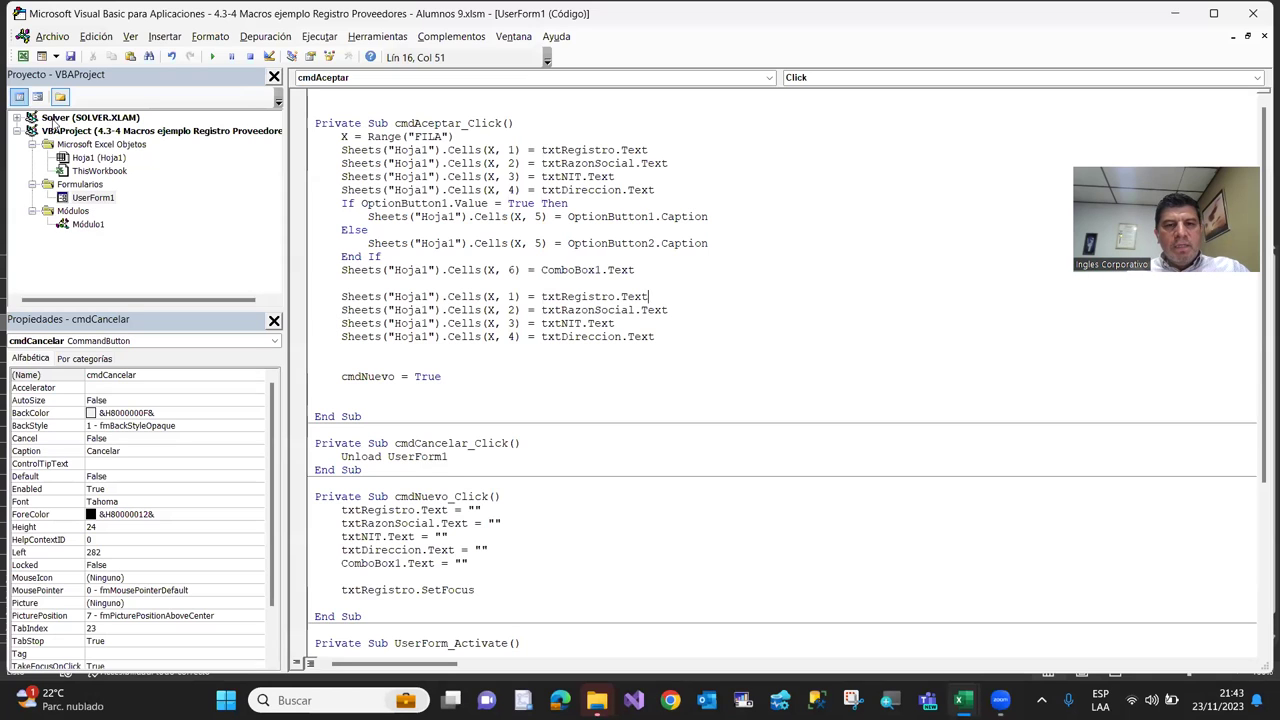
left_click(505, 300)
key("Delete")
type("7")
key("Right")
key("Right")
key("Right")
key("Right")
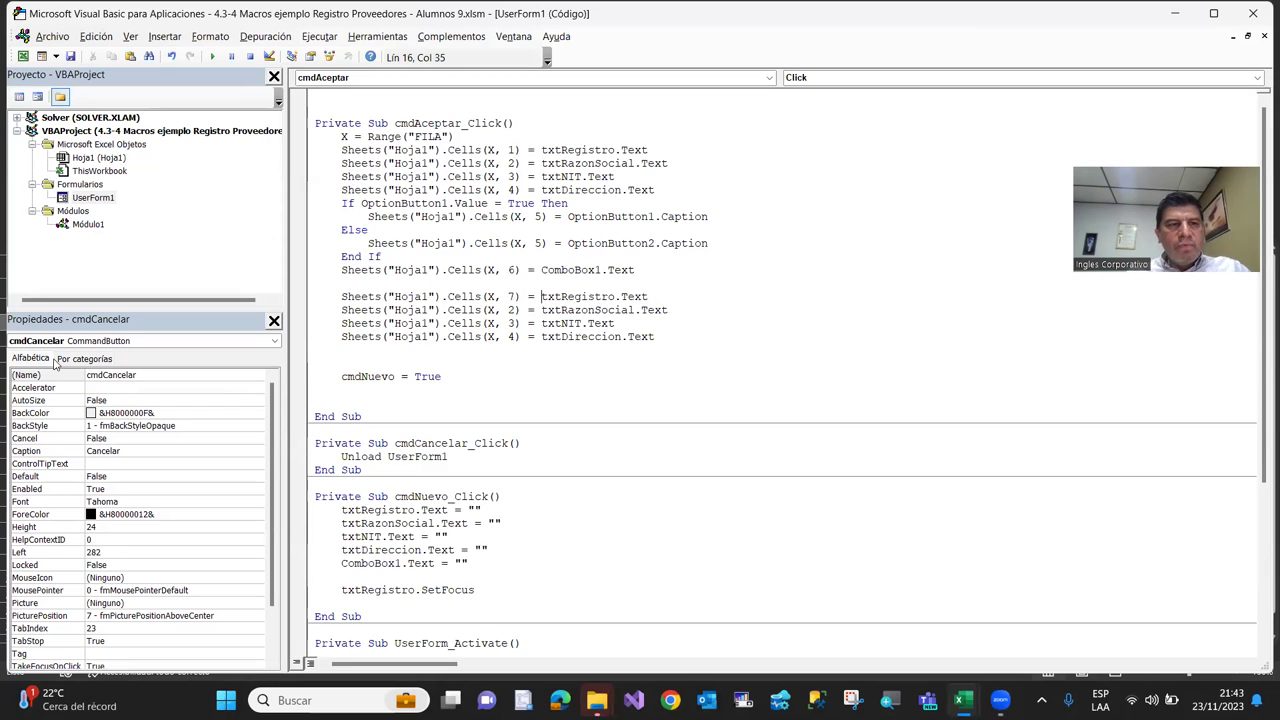
double_click(64, 200)
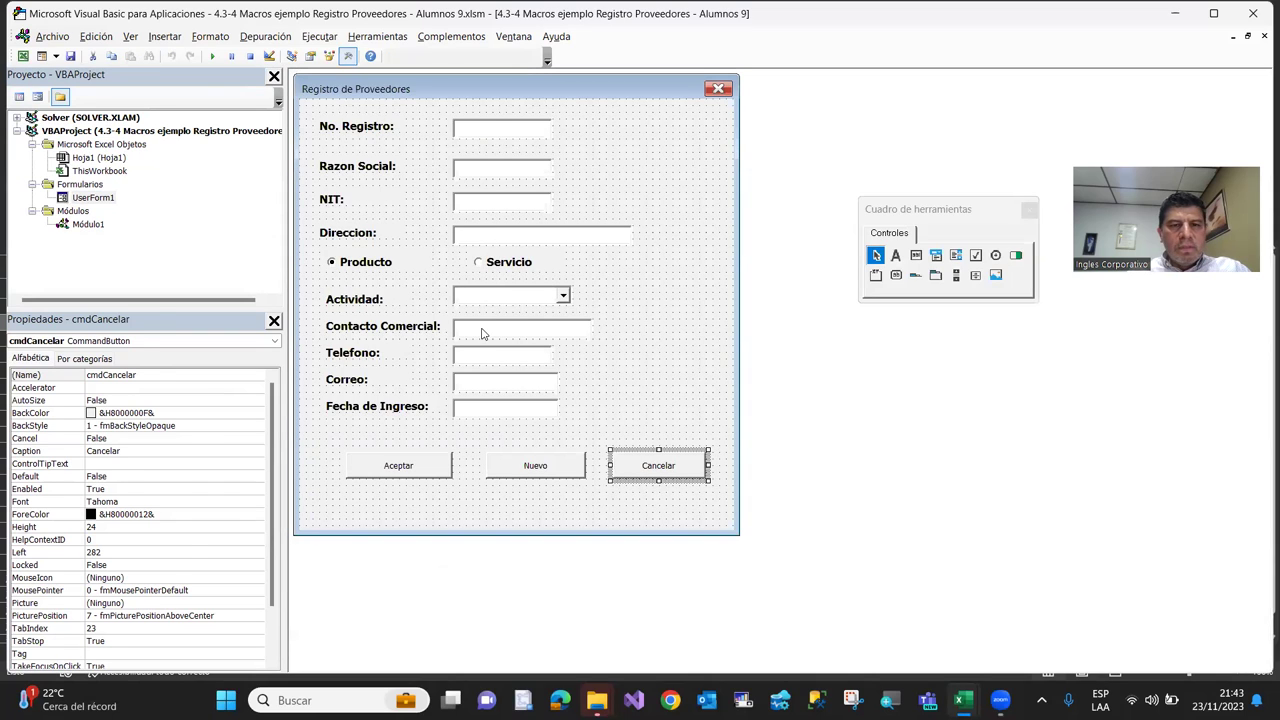
left_click(484, 333)
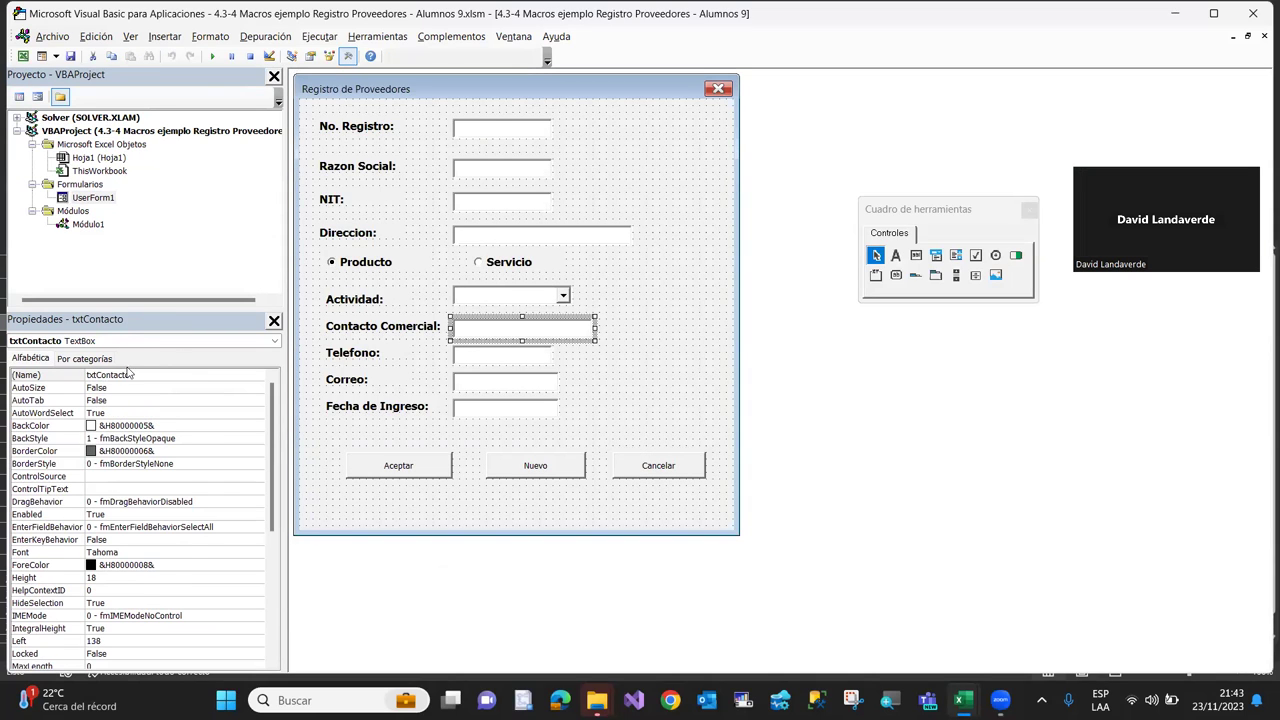
left_click(481, 361)
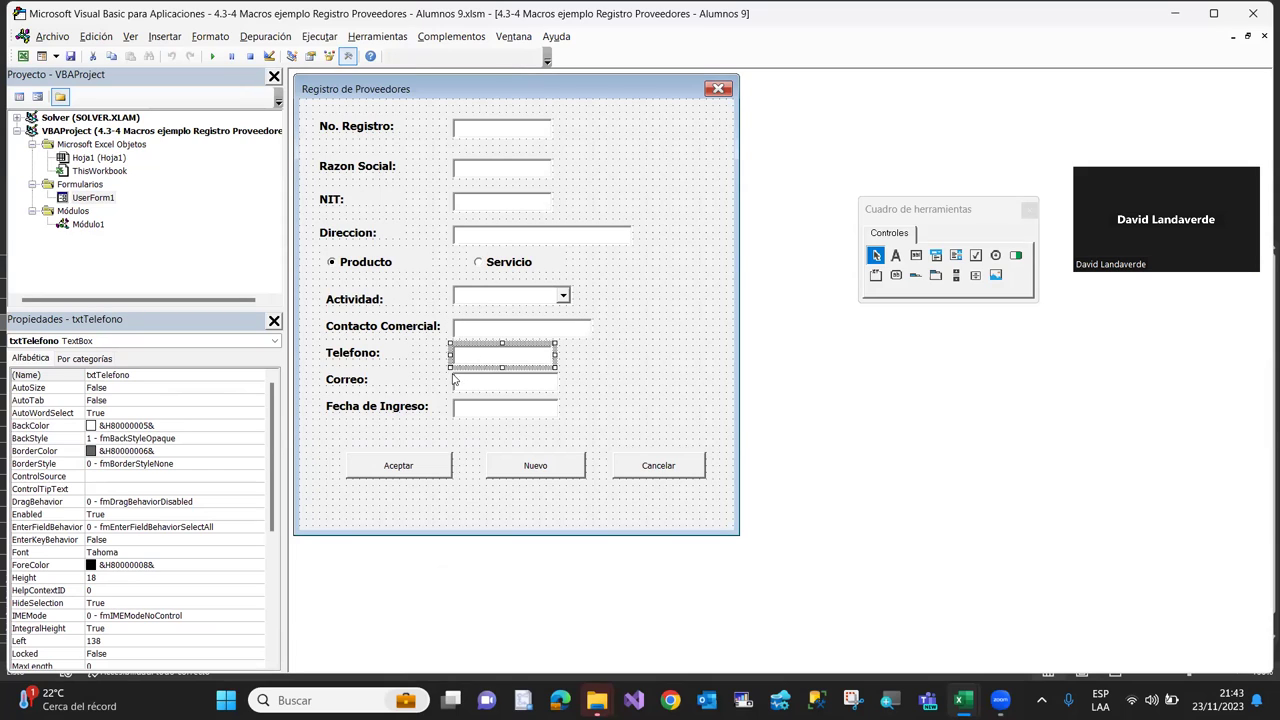
left_click(463, 385)
left_click(473, 416)
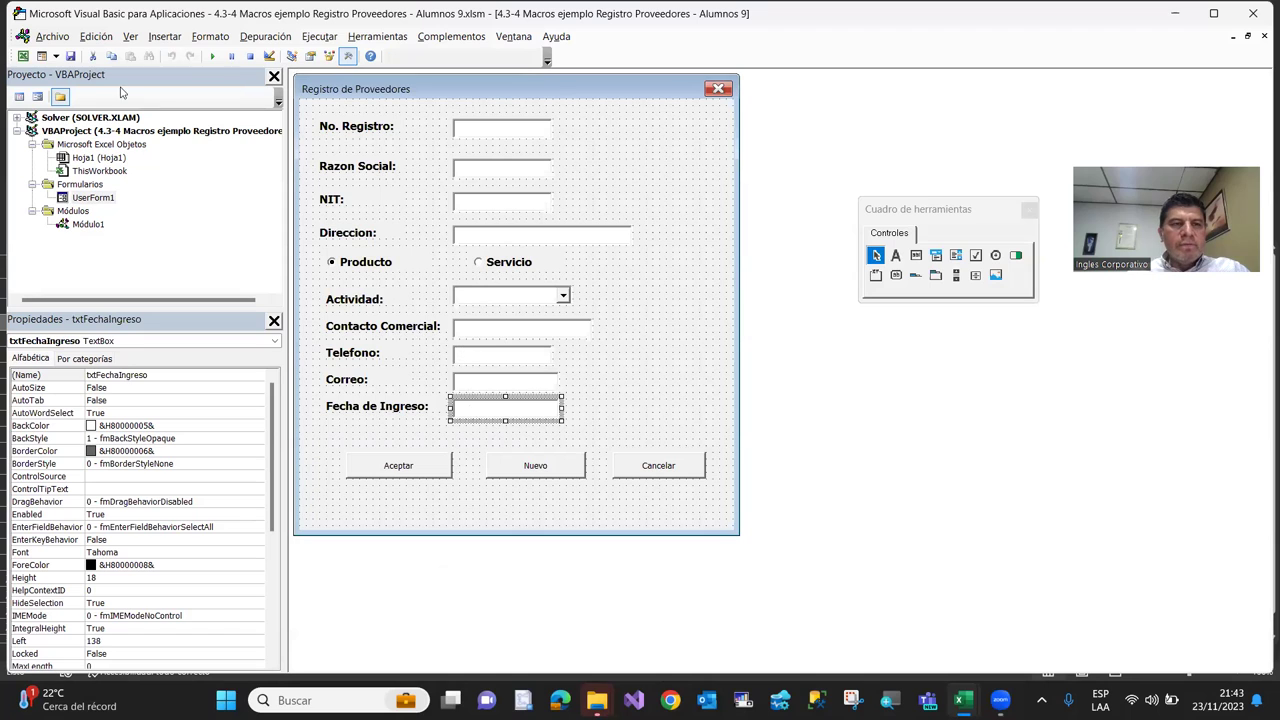
left_click(404, 467)
double_click(404, 467)
left_click(575, 270)
- Make the column 7 line write txtContacto.Text
key("Left")
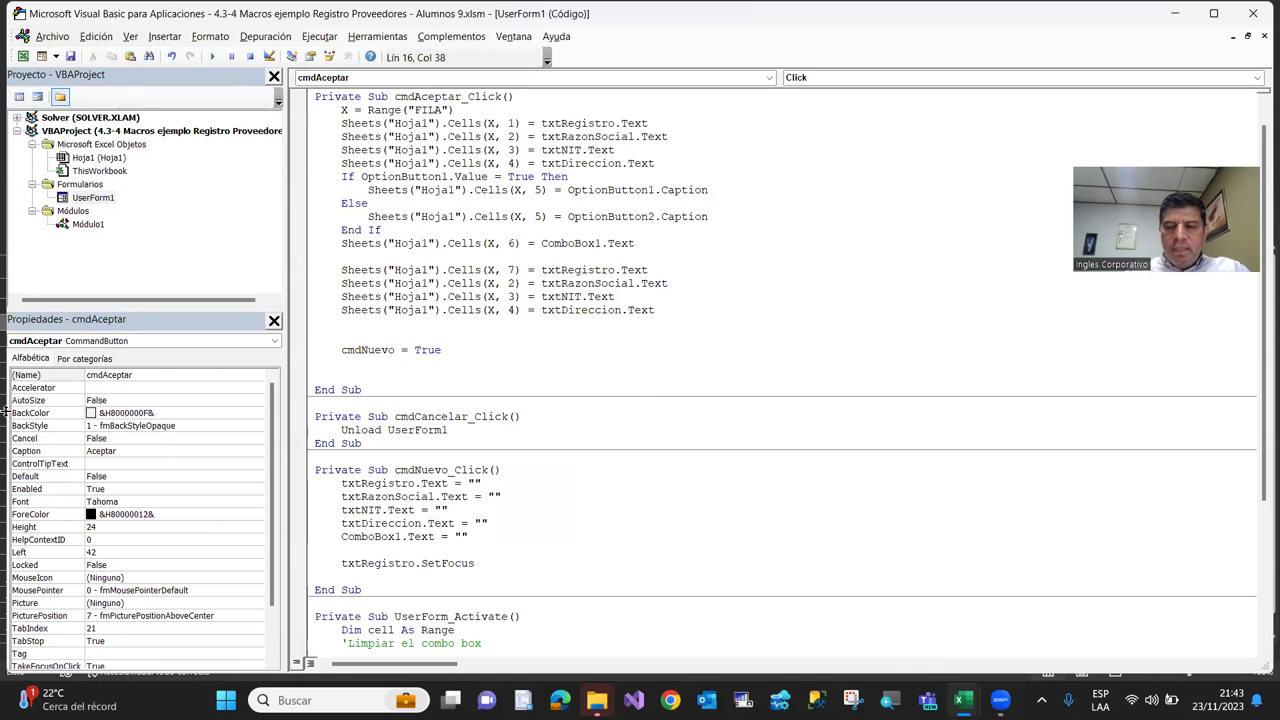
key("shift+End")
type("contac")
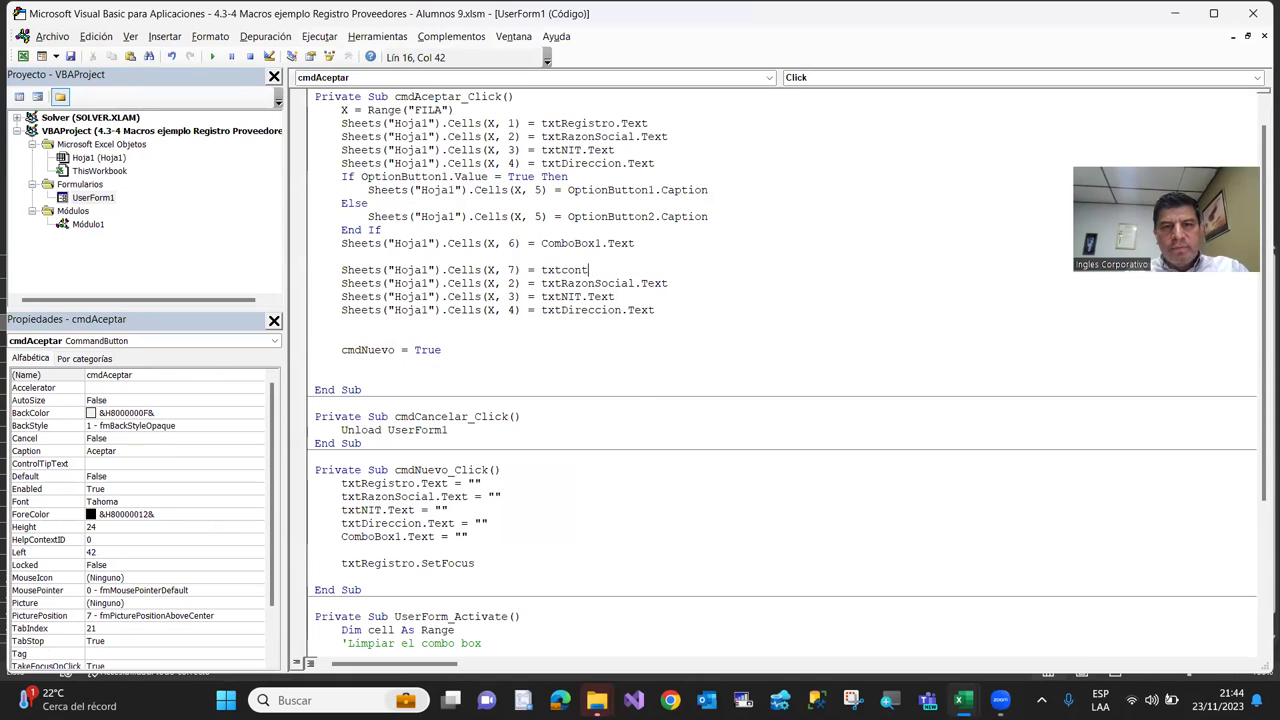
type("to")
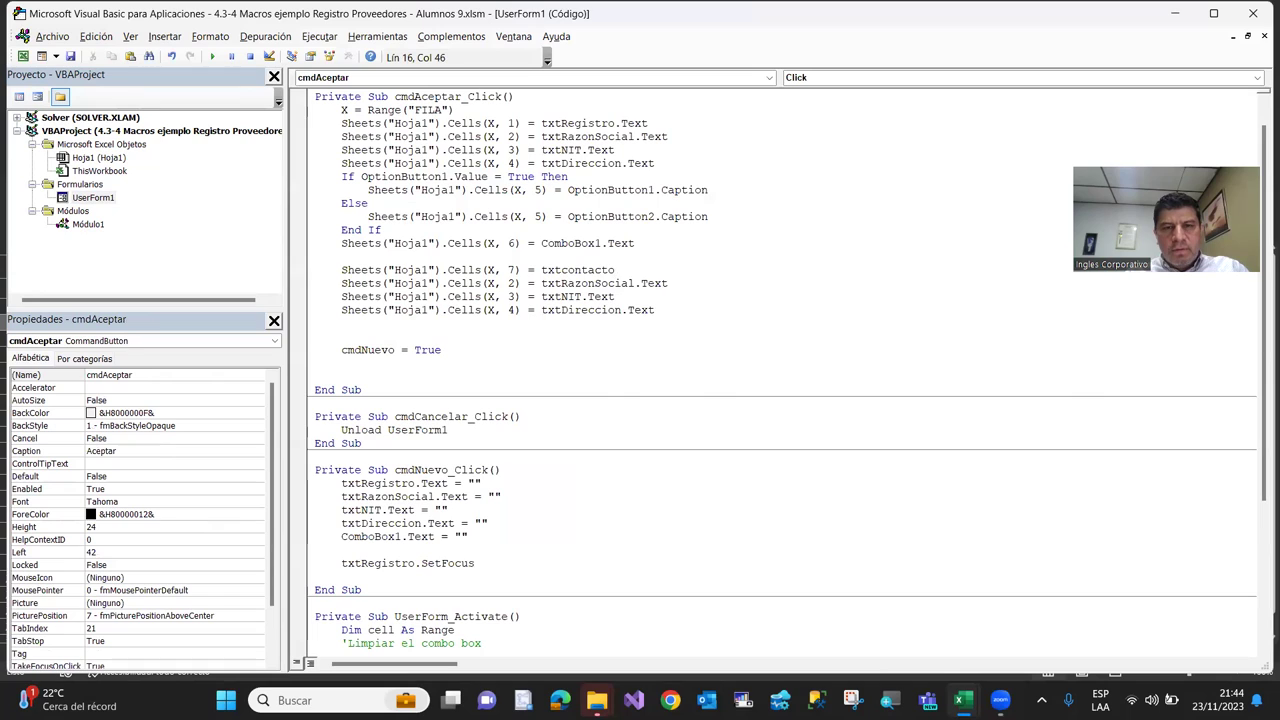
type(".")
key("BackSpace")
key("BackSpace")
key("BackSpace")
key("BackSpace")
key("BackSpace")
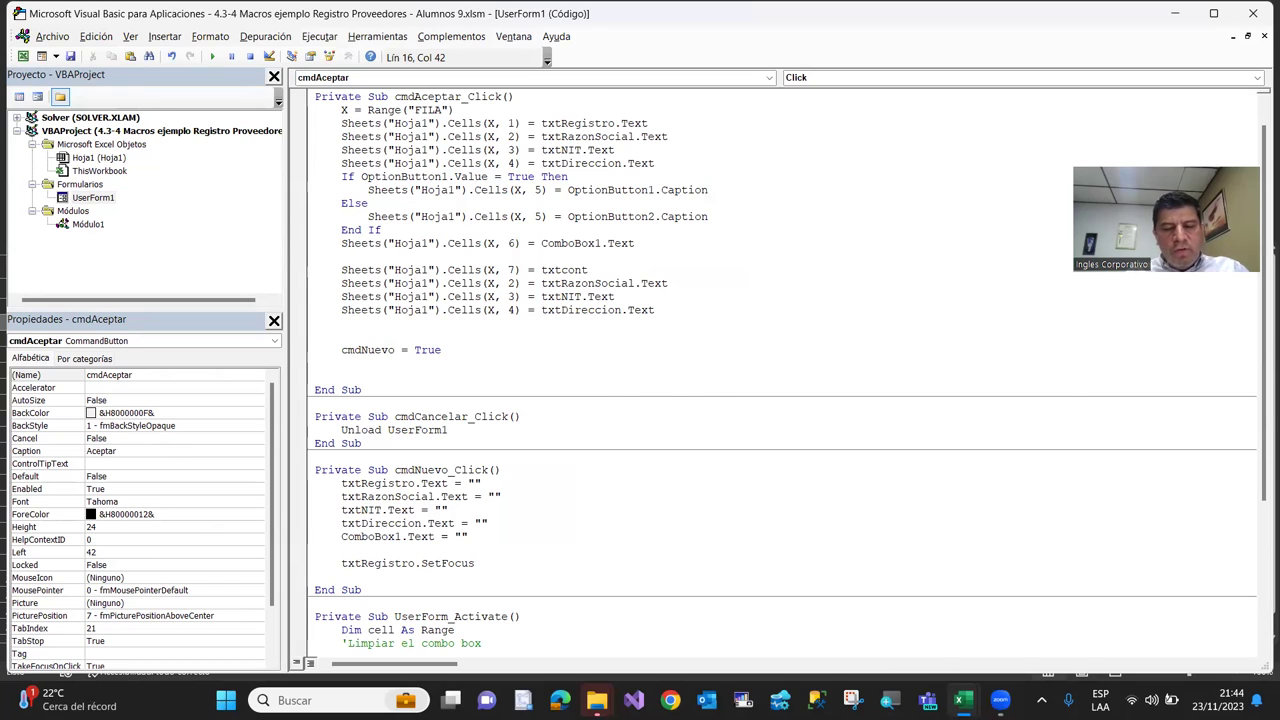
type("a.")
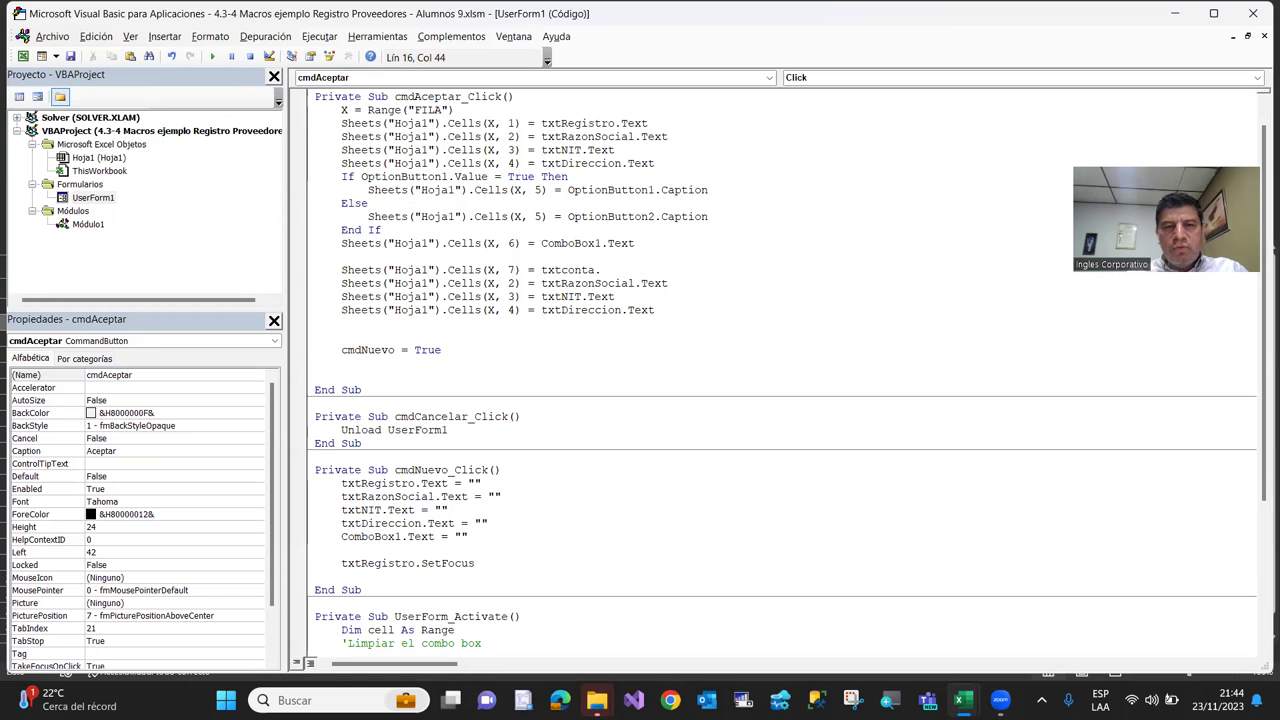
type("cto.")
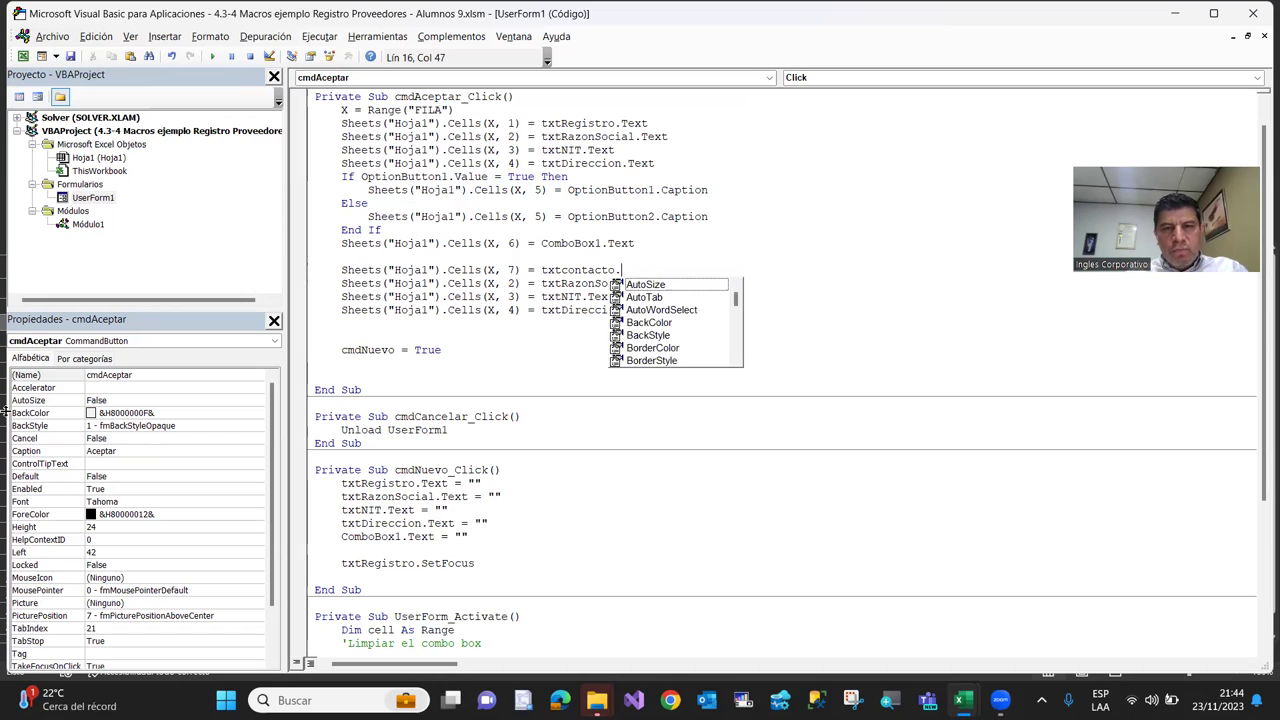
type("text")
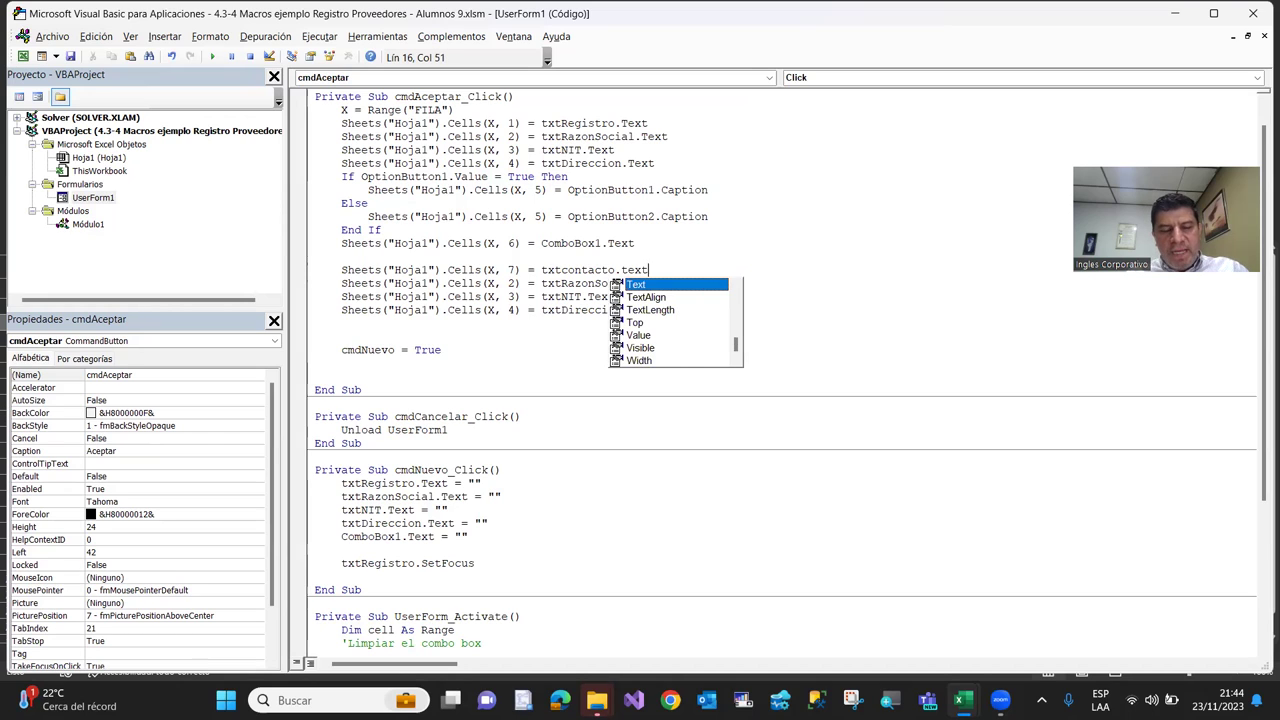
key("Tab")
- Change the next line to write txtTelefono.Text into column 8
key("Down")
key("End")
key("BackSpace")
key("BackSpace")
key("BackSpace")
key("BackSpace")
key("BackSpace")
key("BackSpace")
key("BackSpace")
key("BackSpace")
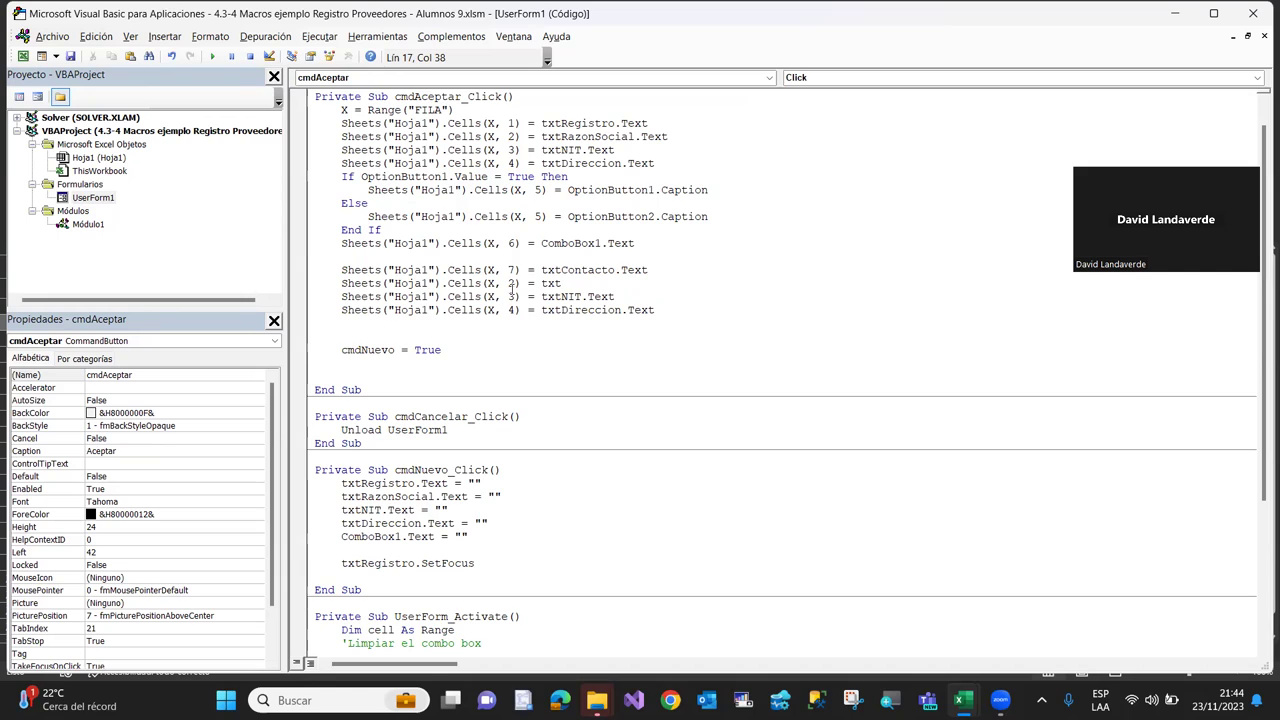
type("8")
key("Delete")
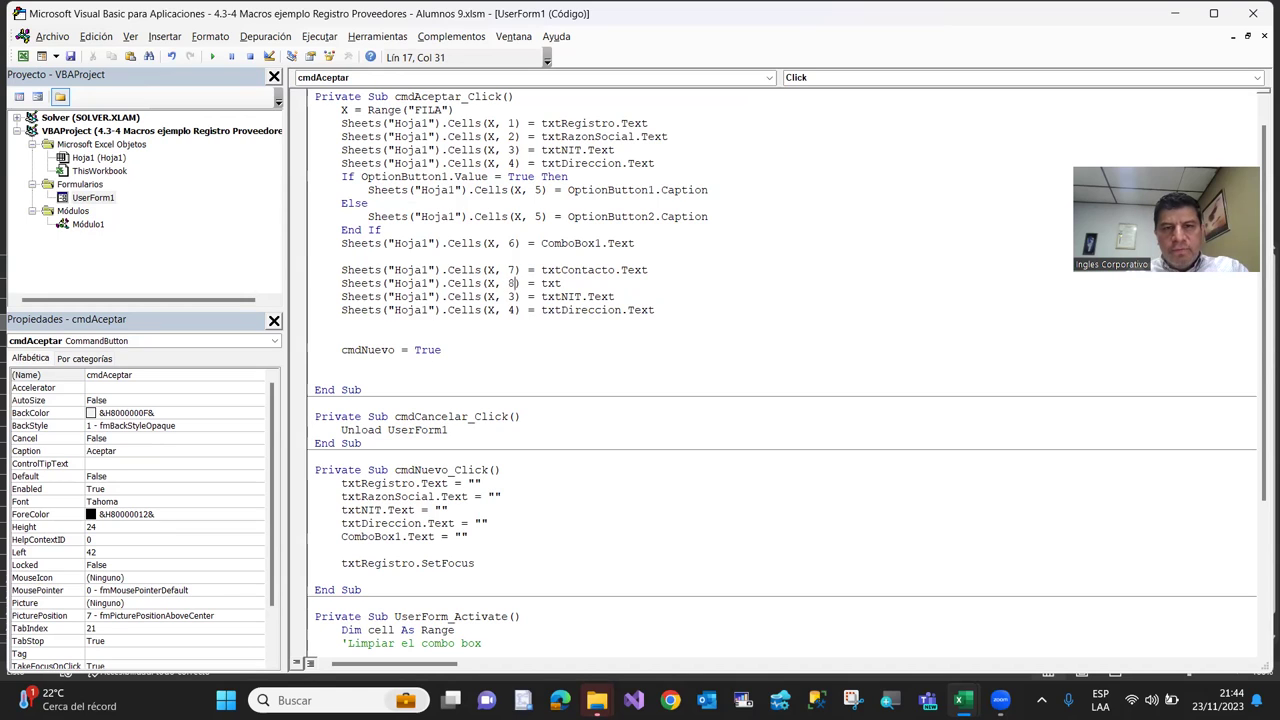
type("telefono.Text")
key("Escape")
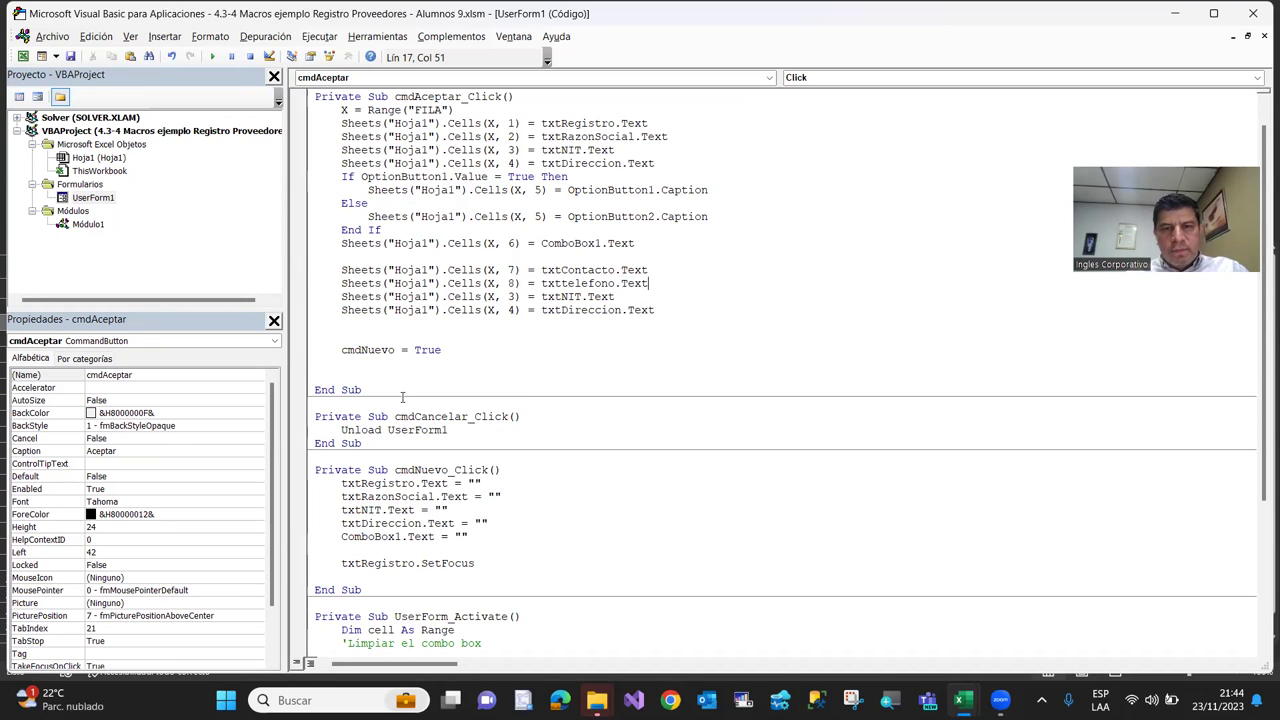
- Change the third line to write txtCorreo.Text into column 9
left_click(508, 297)
type("9")
key("Delete")
left_click(617, 296)
key("BackSpace")
key("BackSpace")
key("BackSpace")
key("BackSpace")
key("BackSpace")
key("BackSpace")
key("BackSpace")
type("correo.Text")
key("Tab")
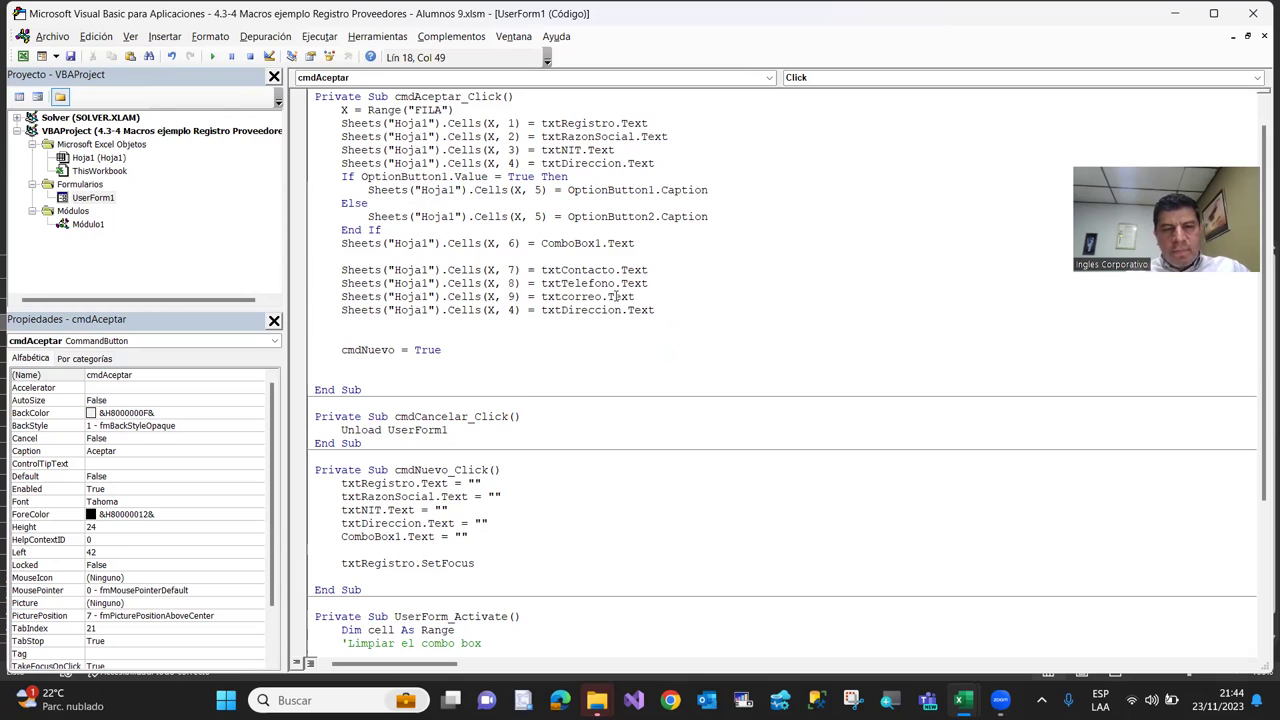
- Make the fourth line write txtFechaIngreso.Text into column 10, then add a blank line below
left_click(512, 309)
key("BackSpace")
type("10")
left_click(661, 314)
key("BackSpace")
key("BackSpace")
key("BackSpace")
key("BackSpace")
key("BackSpace")
key("BackSpace")
key("BackSpace")
key("BackSpace")
key("BackSpace")
key("BackSpace")
key("BackSpace")
key("BackSpace")
key("BackSpace")
type("fechaingreso.text")
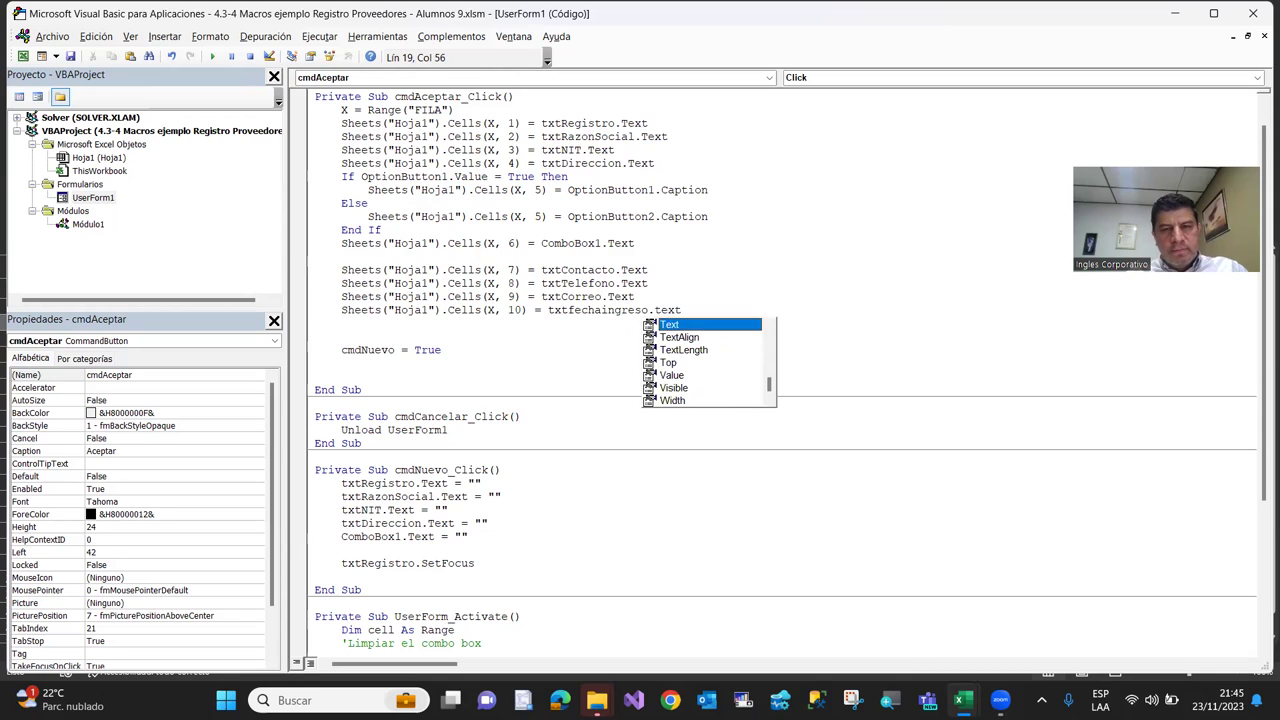
key("Tab")
left_click(424, 333)
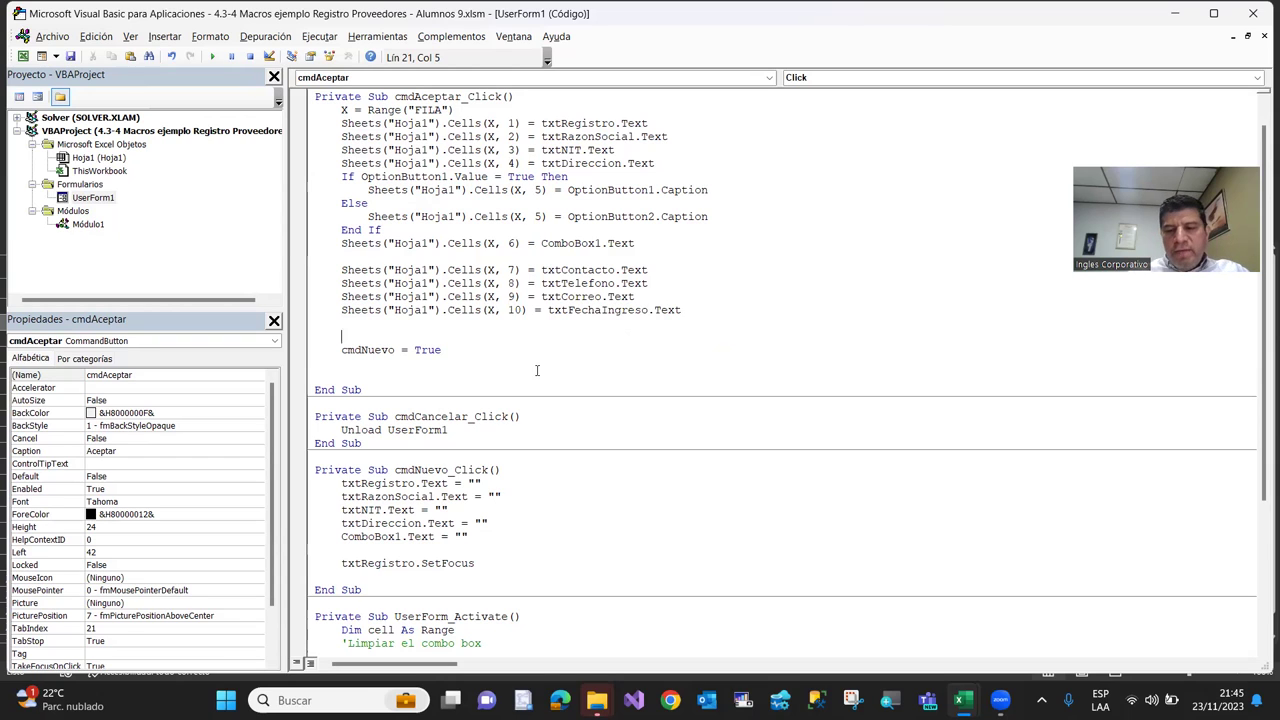
key("Return")
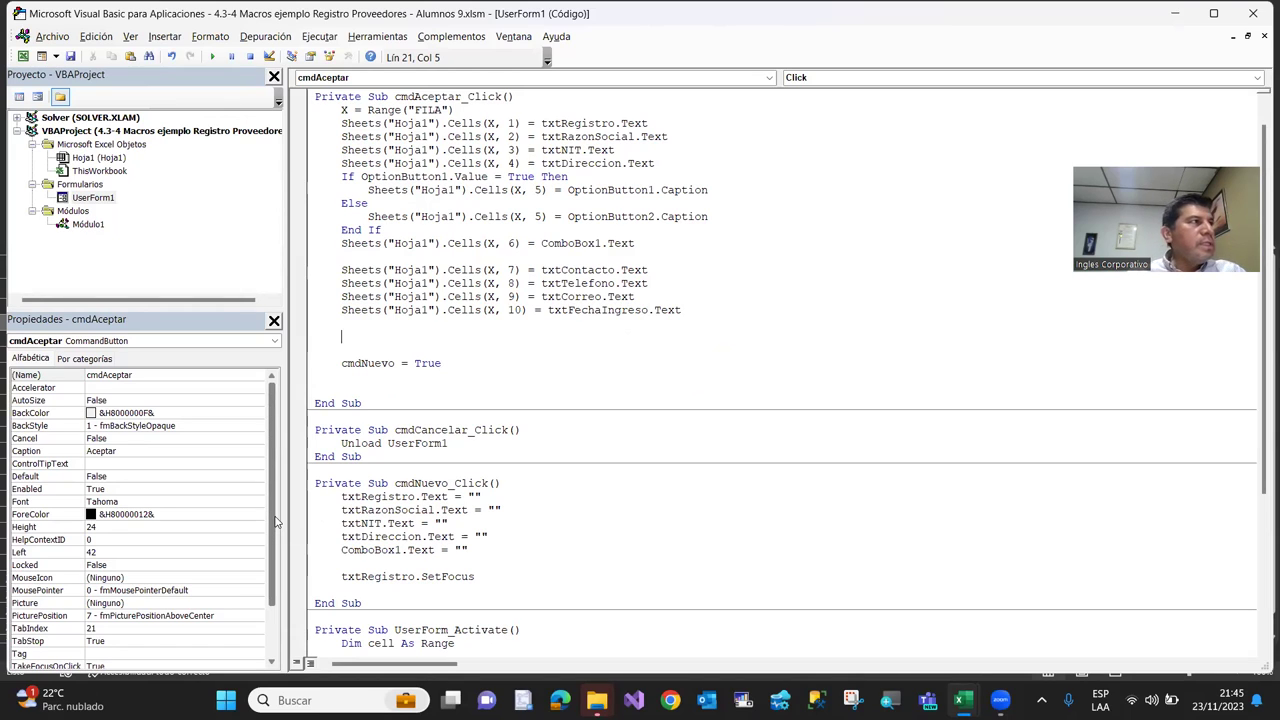
- Add MsgBox ("Proveedor registrado exitosamente"), vbOKOnly, "Registro de Proveedores" before cmdNuevo = True
type("Msgbox")
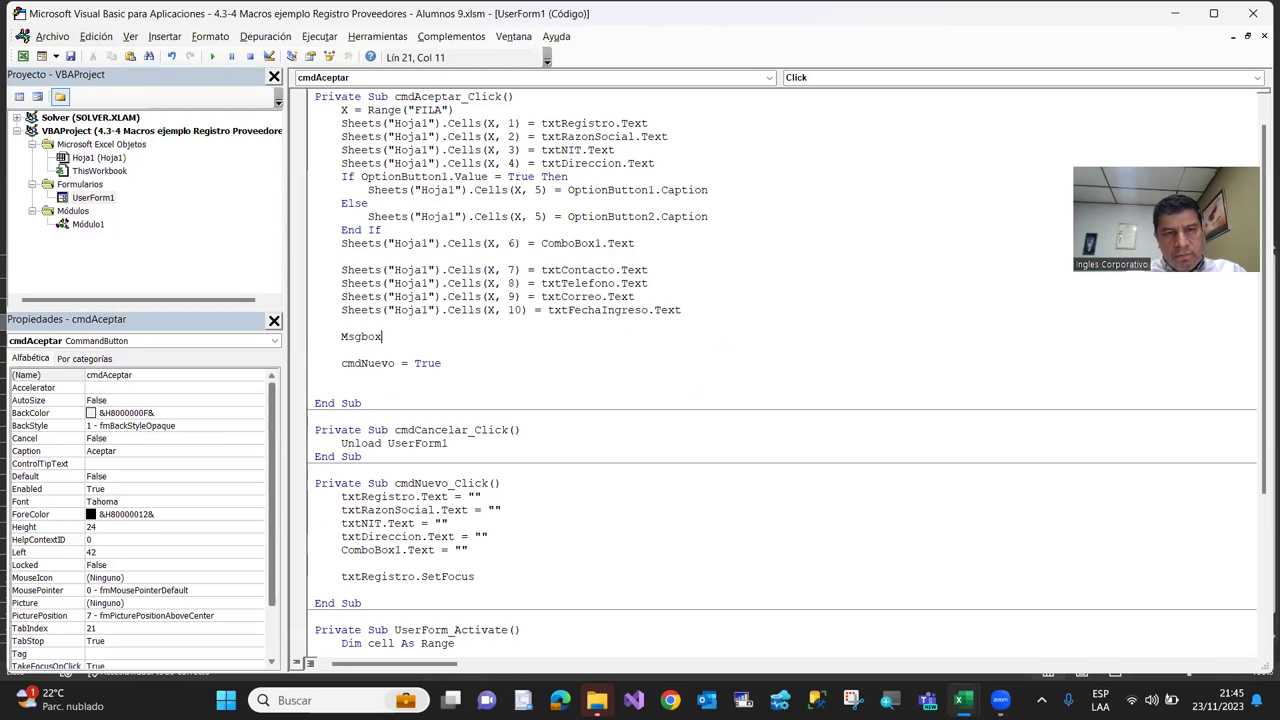
type("(")
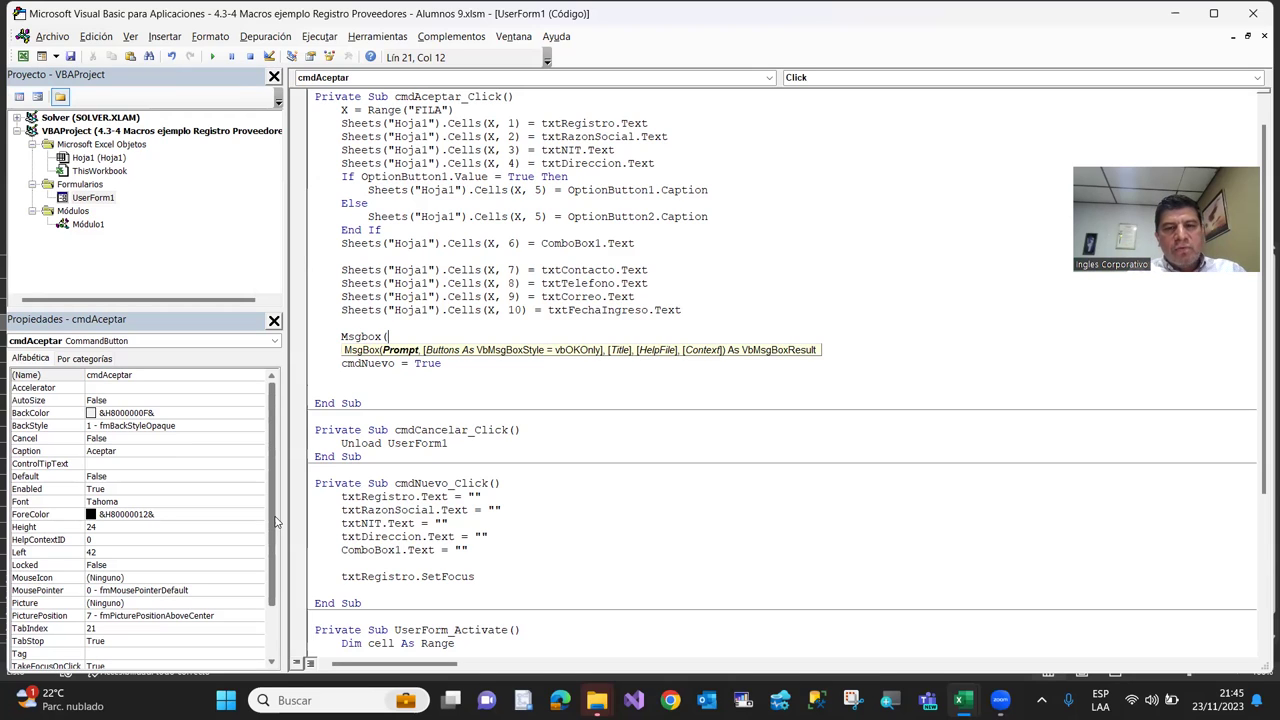
type("\"Proveedor rei")
type("istrado exitosamente\"")
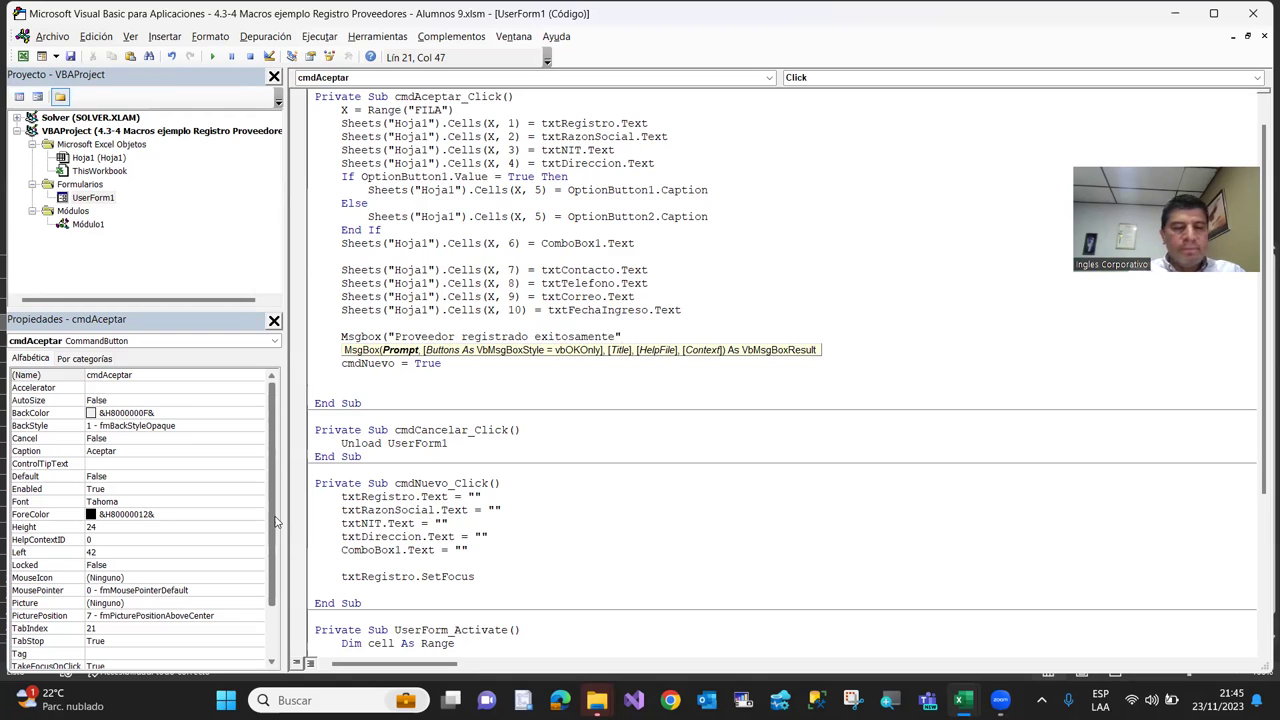
type("),")
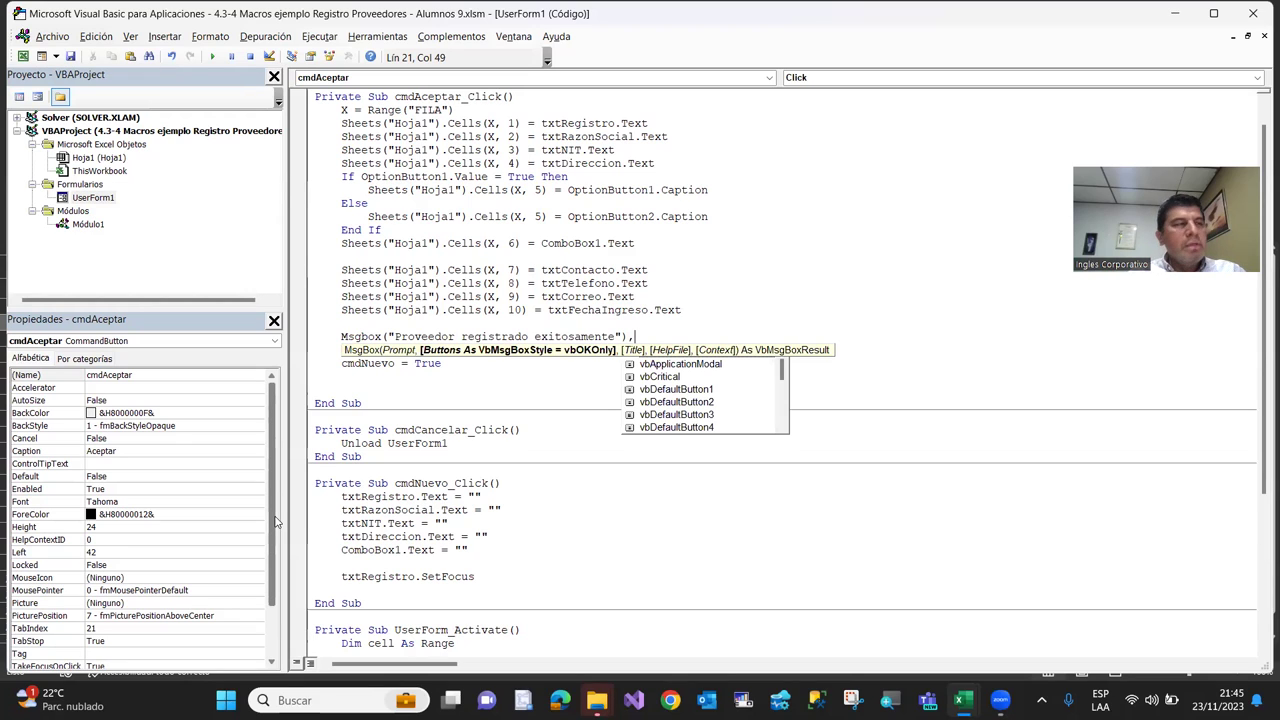
type("vb")
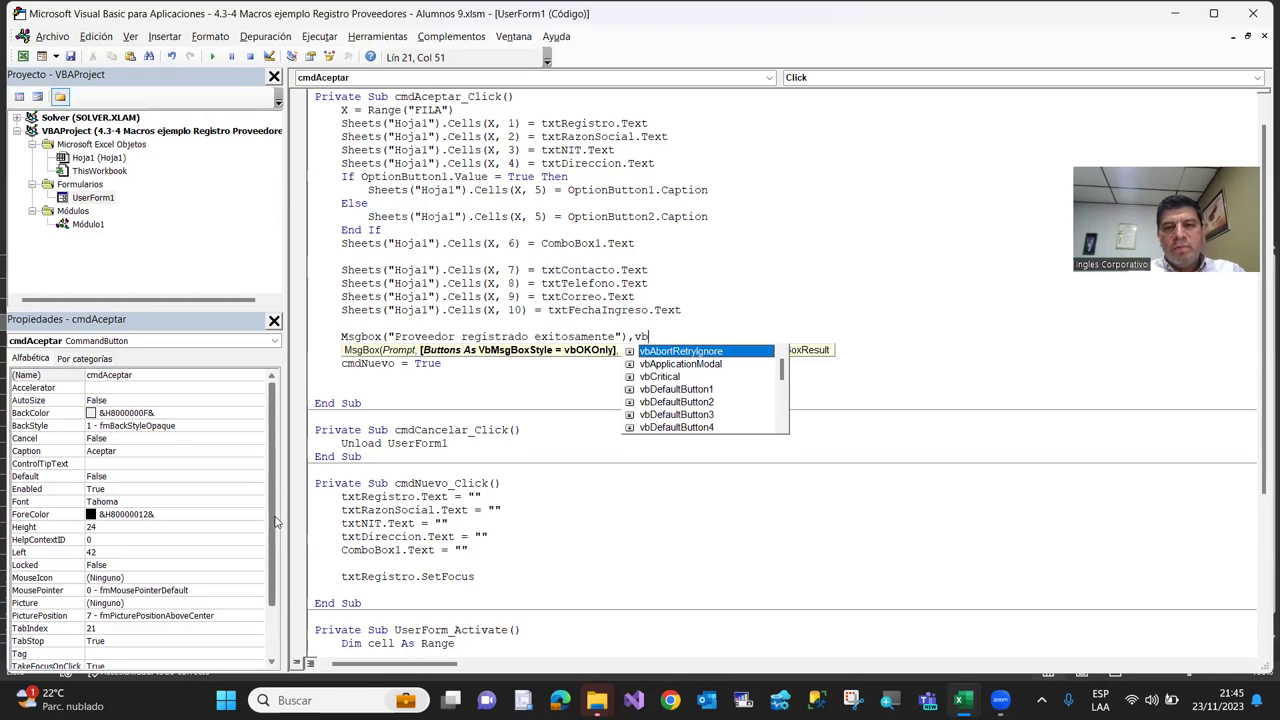
type("ok")
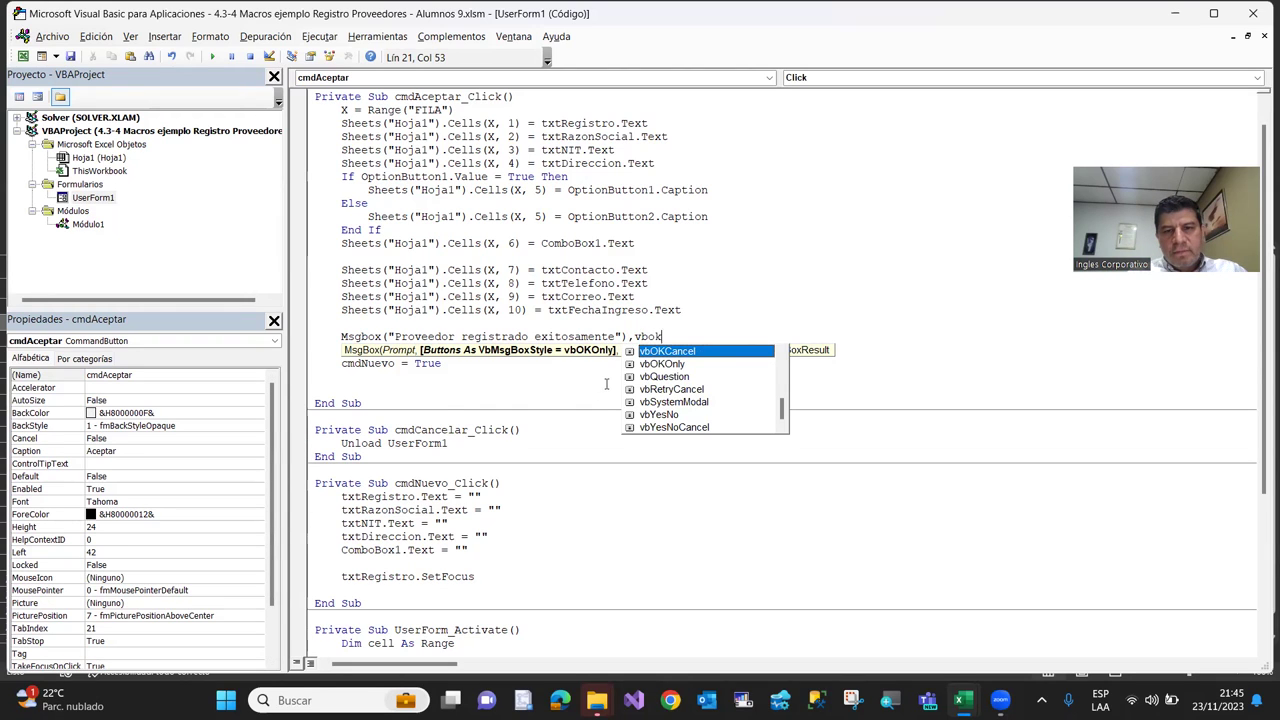
double_click(655, 364)
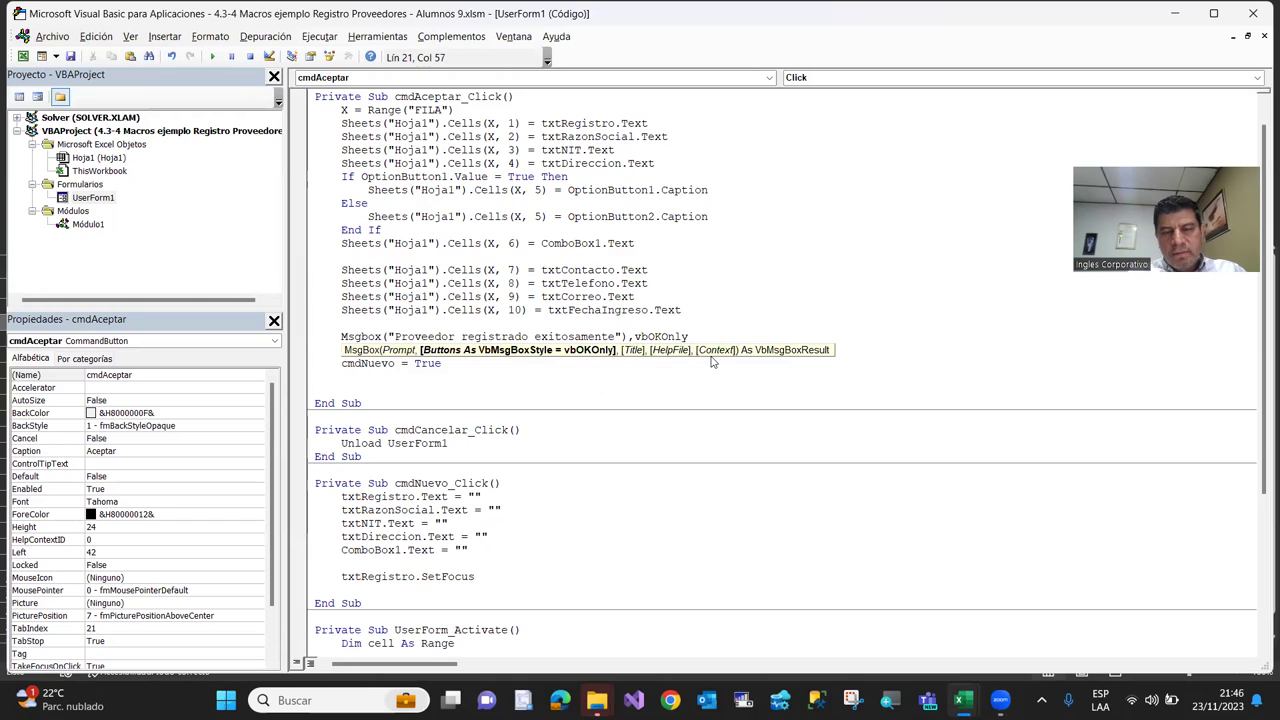
type(",")
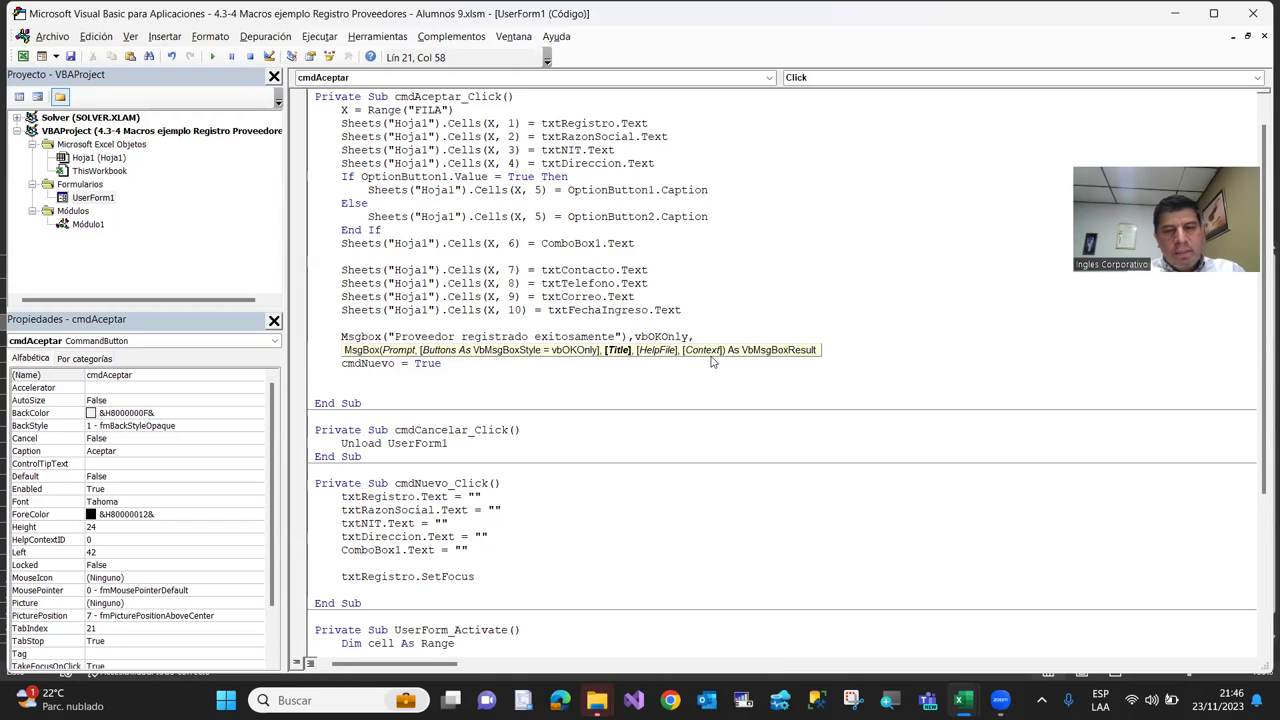
type("\"")
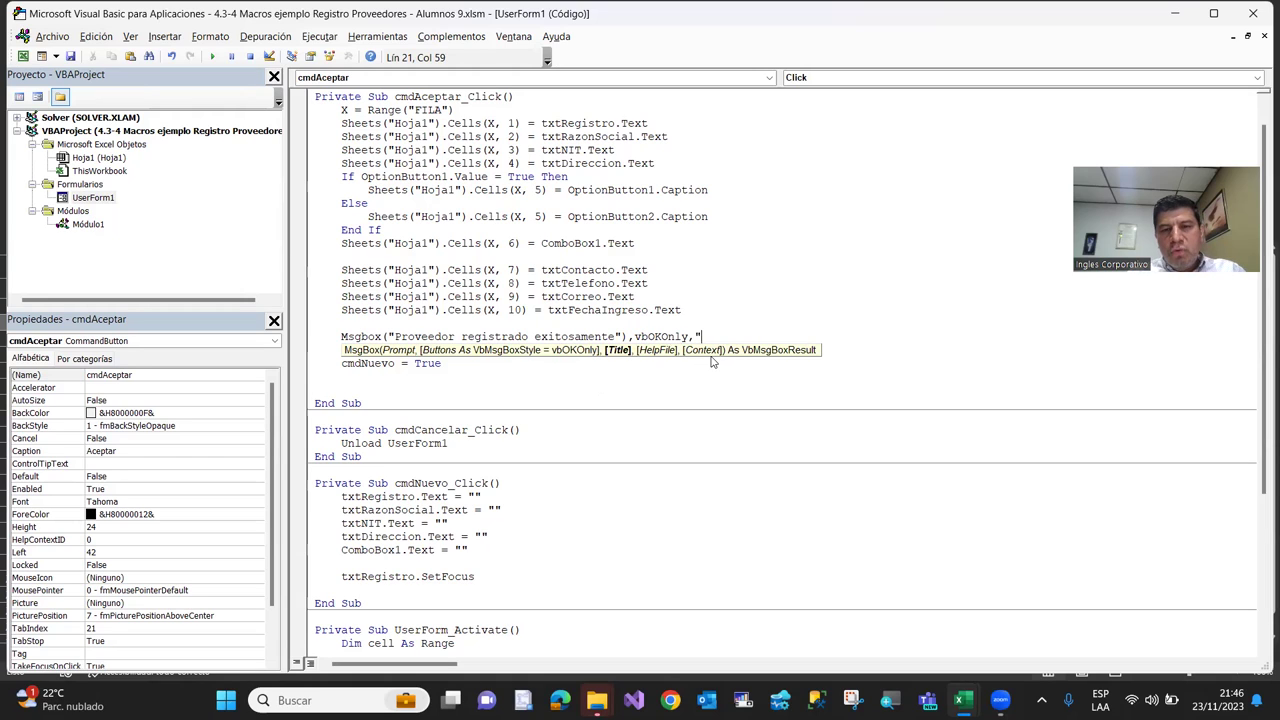
type("Re")
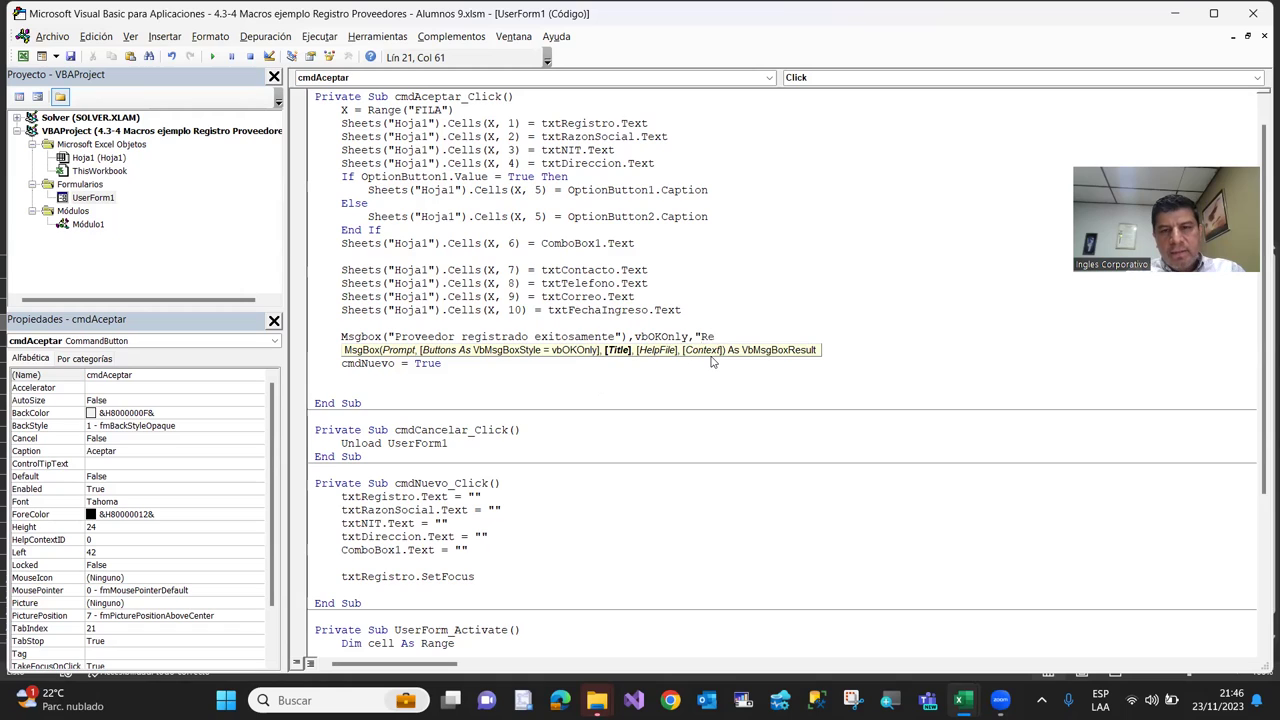
type("gistro de Proveedores")
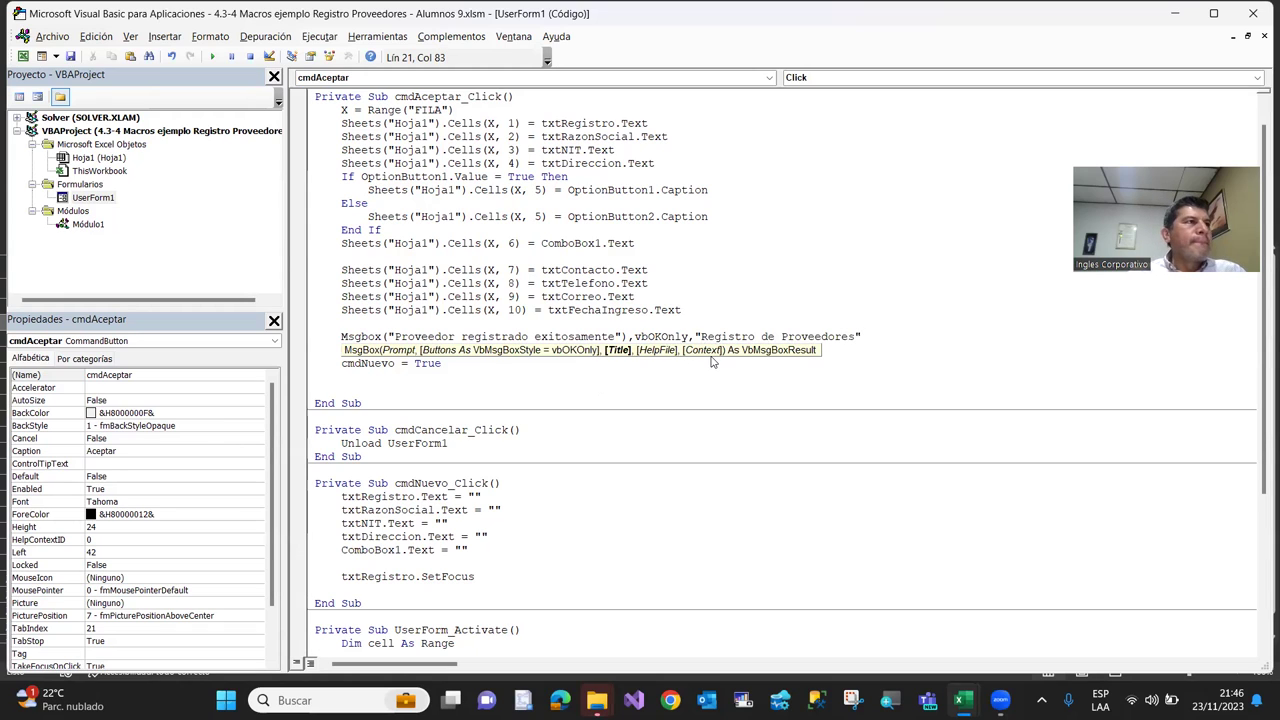
key("Return")
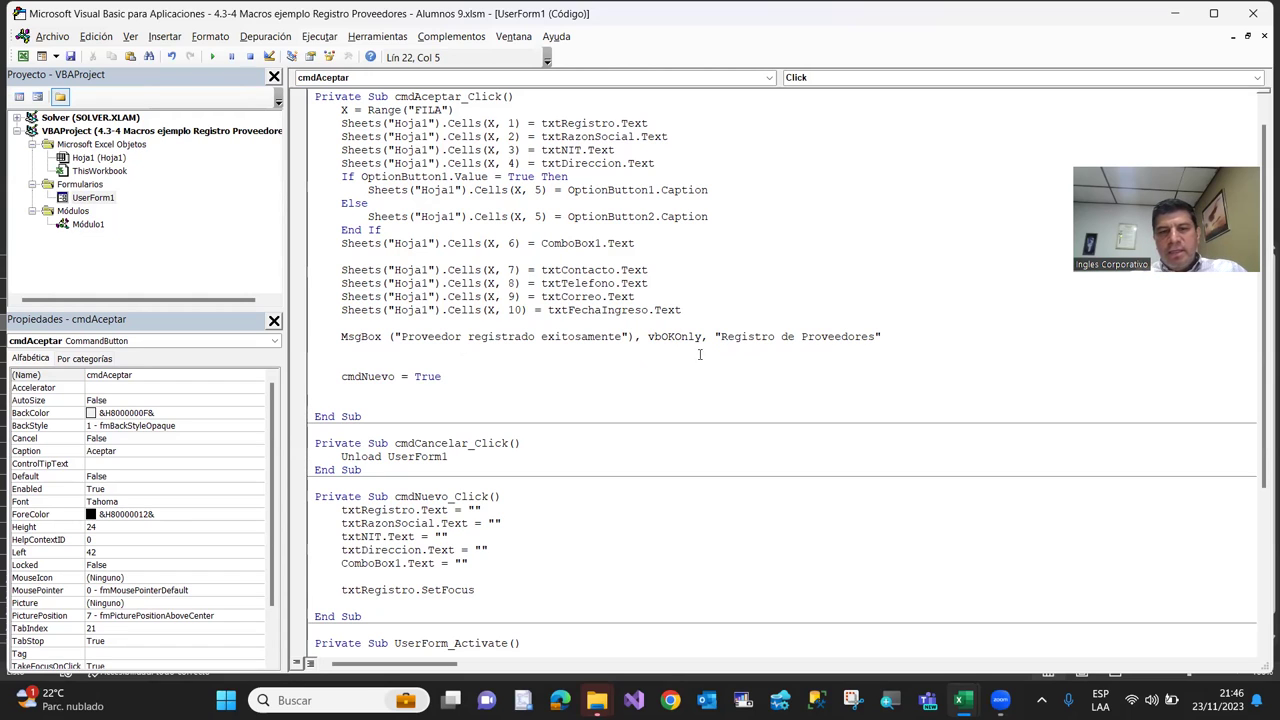
scroll(529, 422, "down", 6)
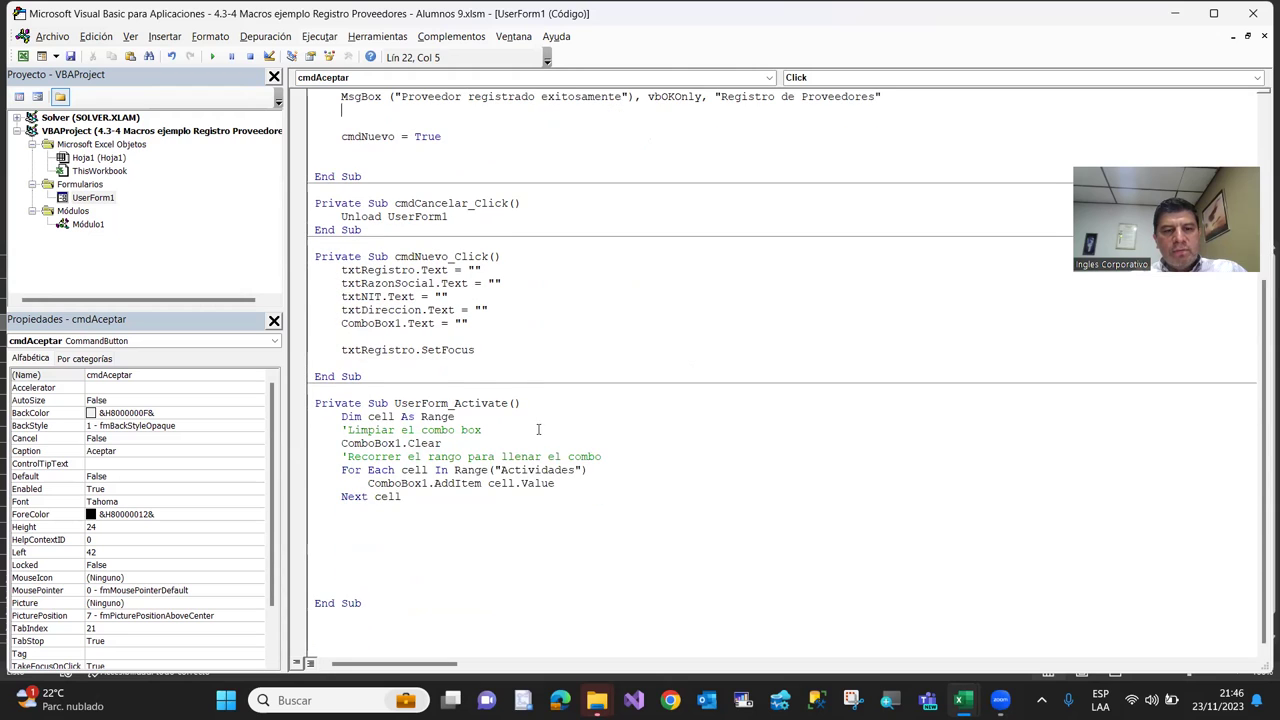
scroll(453, 330, "up", 7)
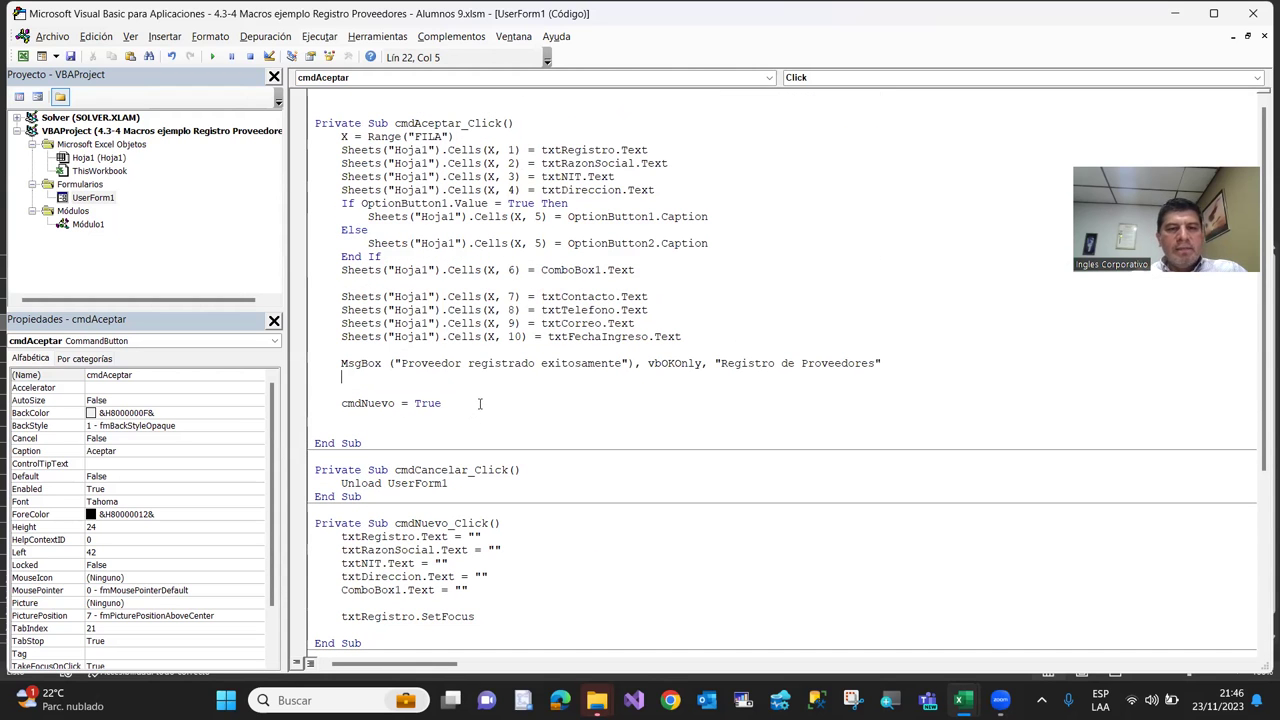
- Launch the registration form in Excel and enter registro 8888, Empresa 8 and the NIT
left_click(24, 58)
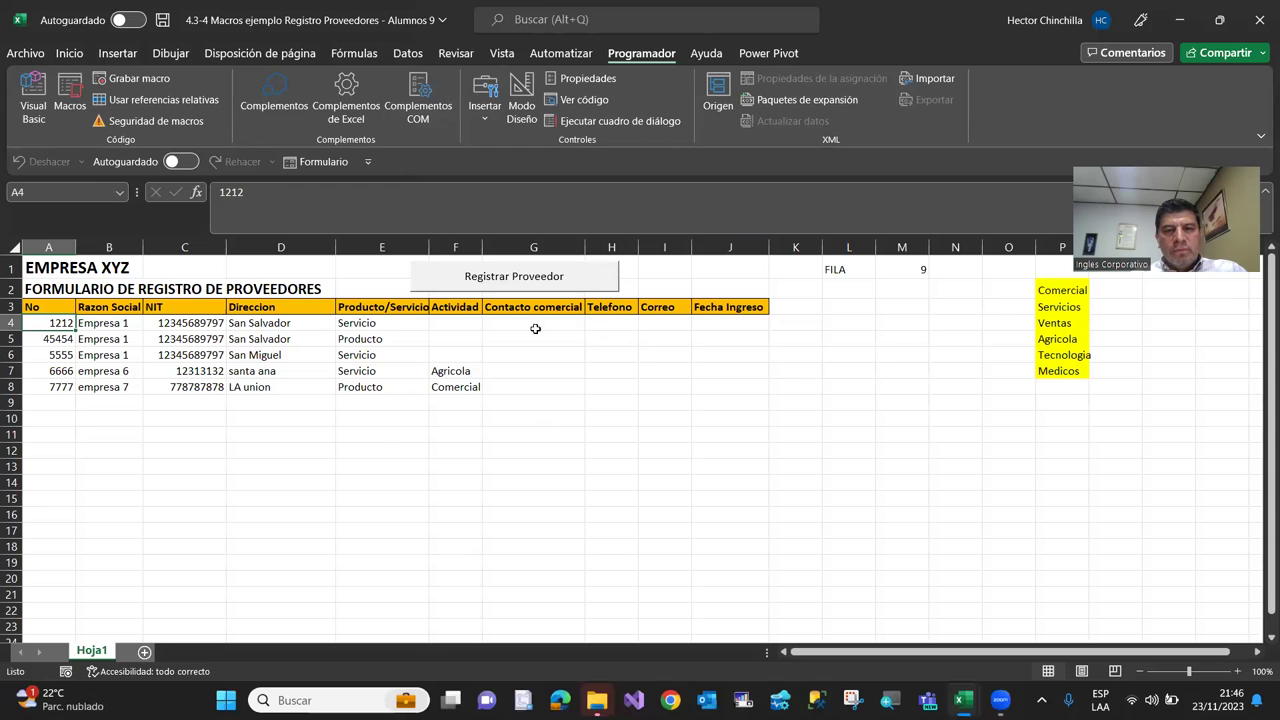
left_click(517, 281)
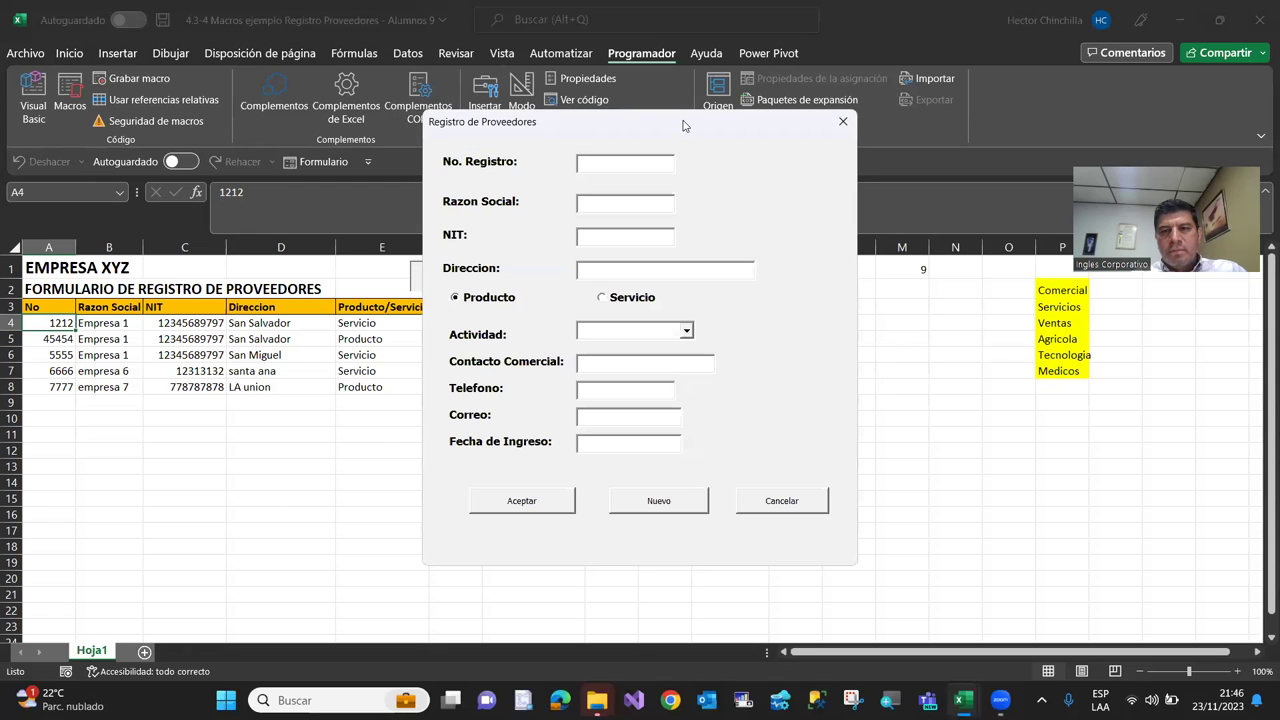
left_click_drag(684, 125, 1044, 149)
type("8888")
left_click(950, 229)
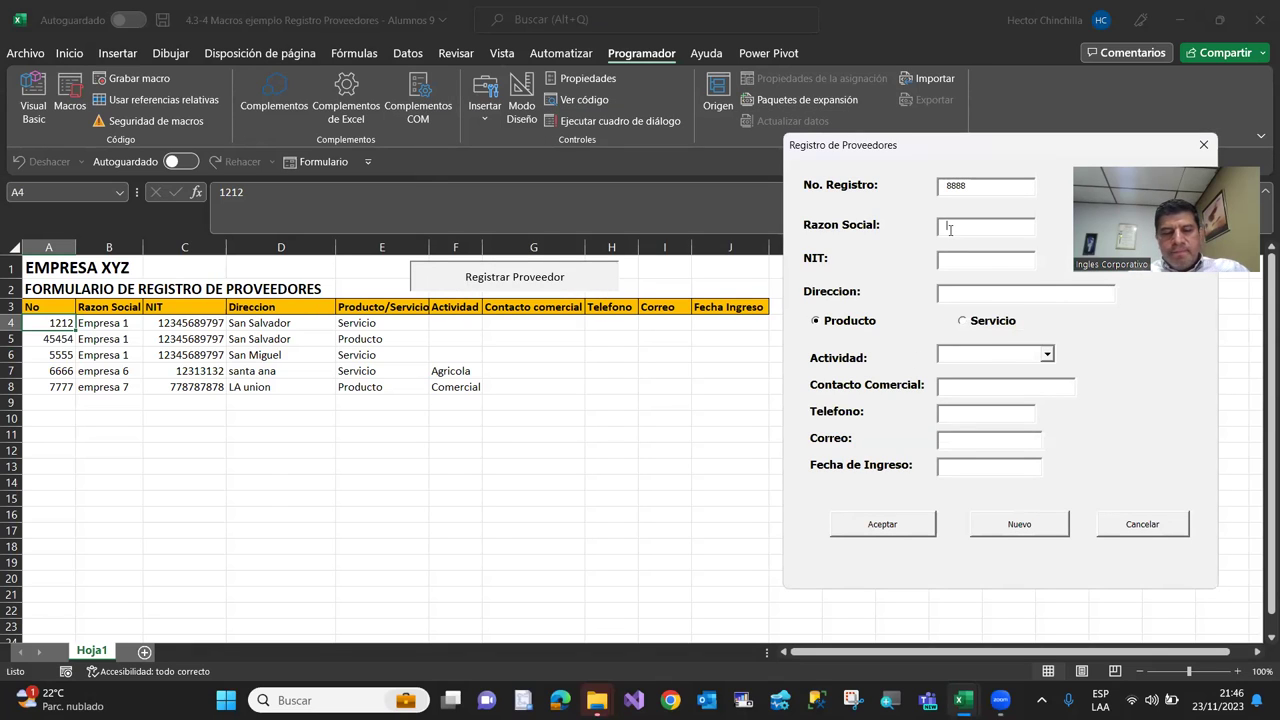
type("Empresa 8")
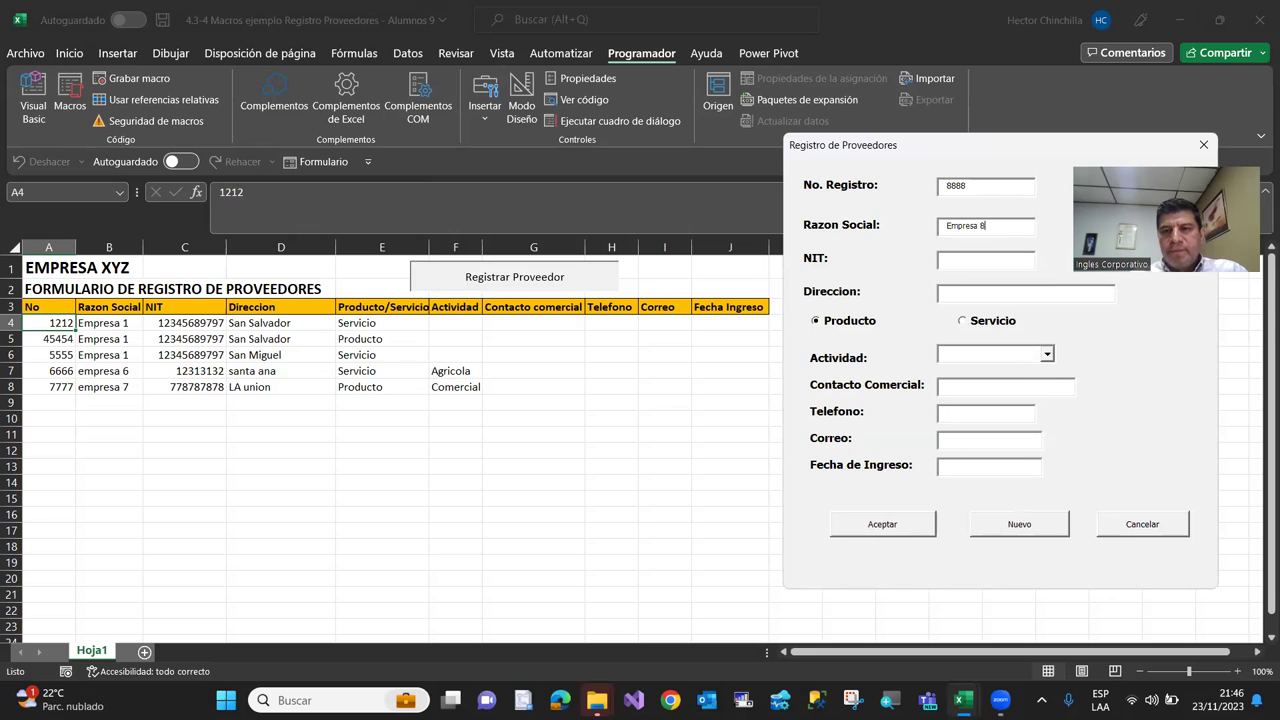
left_click(950, 259)
type("57845545445")
type("San V")
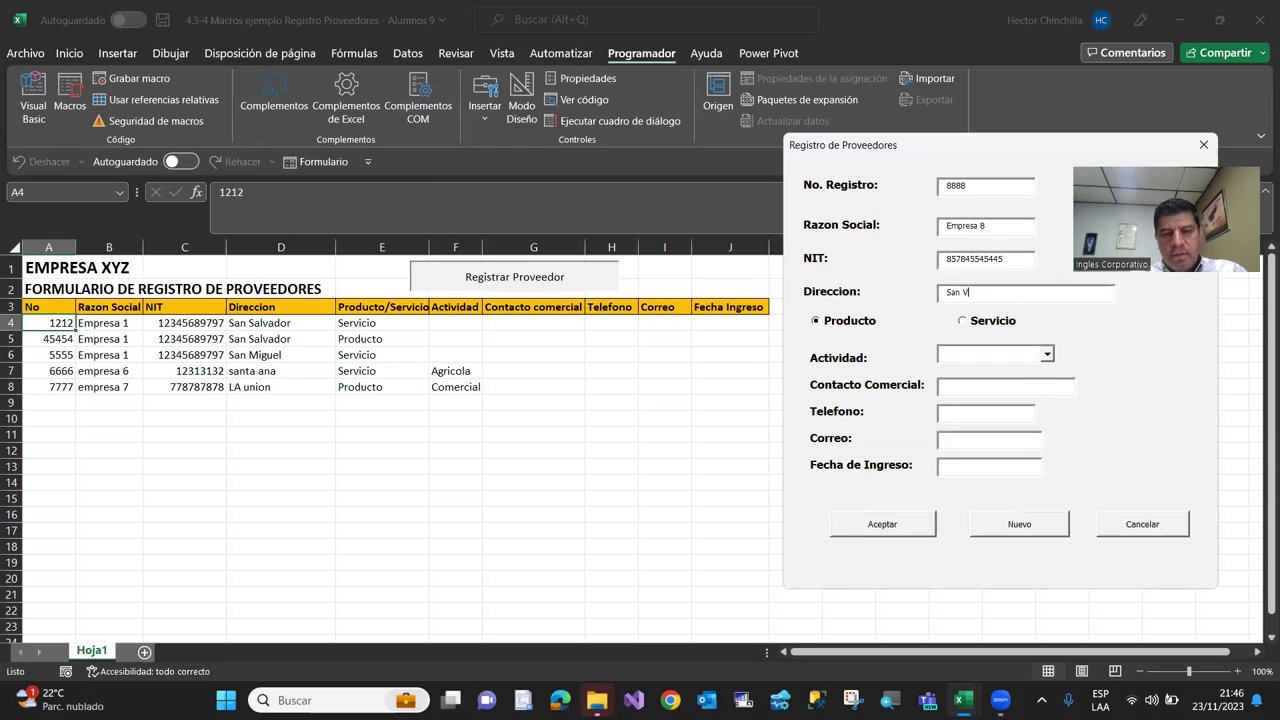
- Enter San Vicente, choose Ventas, then fill in contact, phone, e-mail and date 23/11/2023
type("icente")
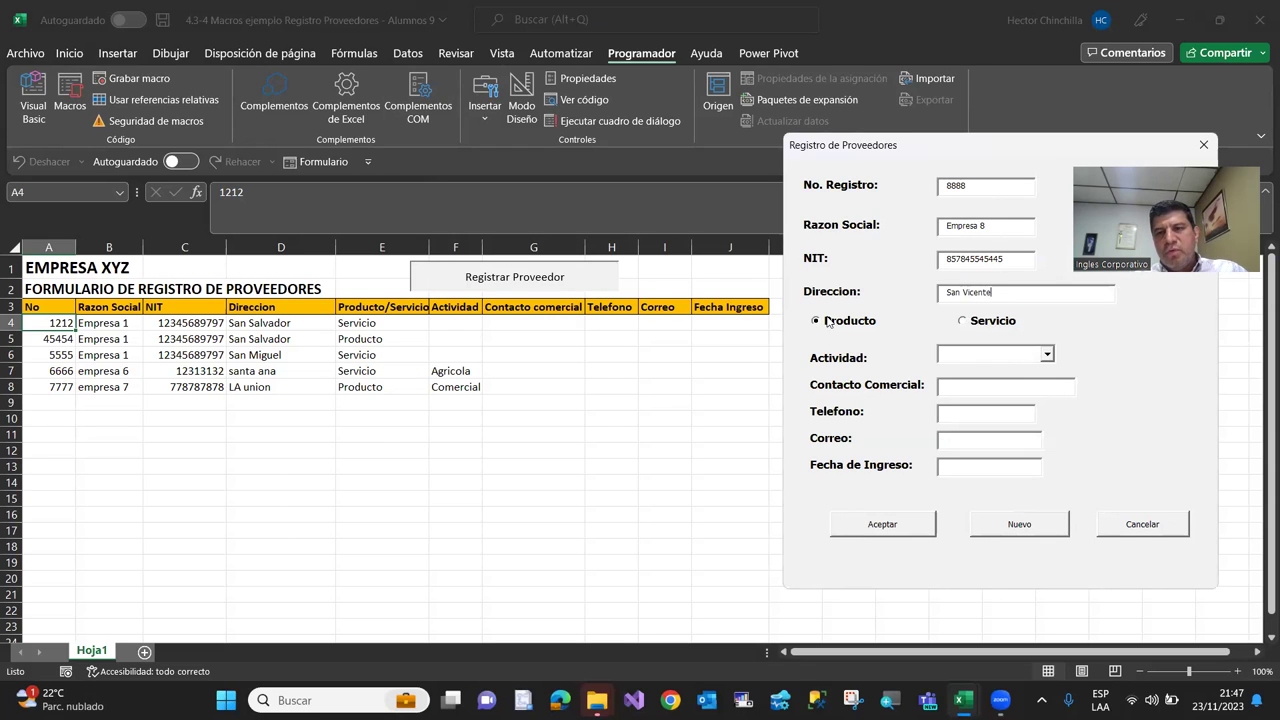
left_click(1045, 356)
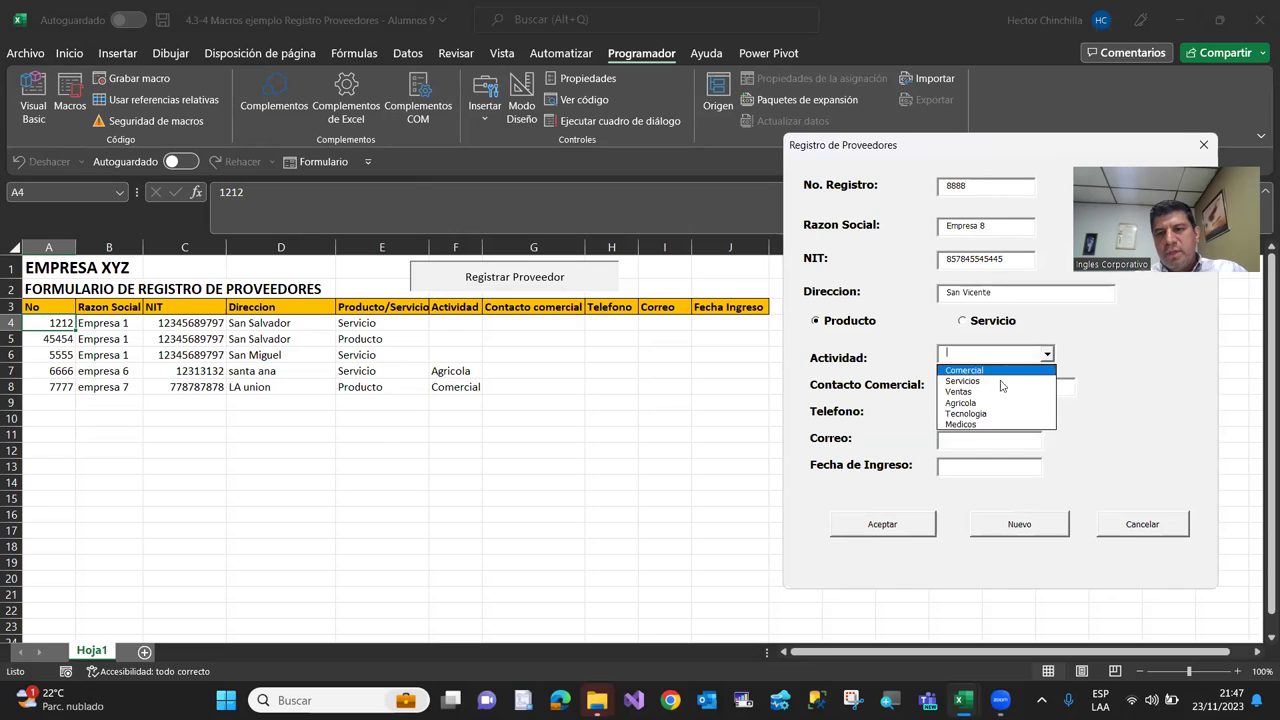
left_click(971, 391)
left_click(971, 389)
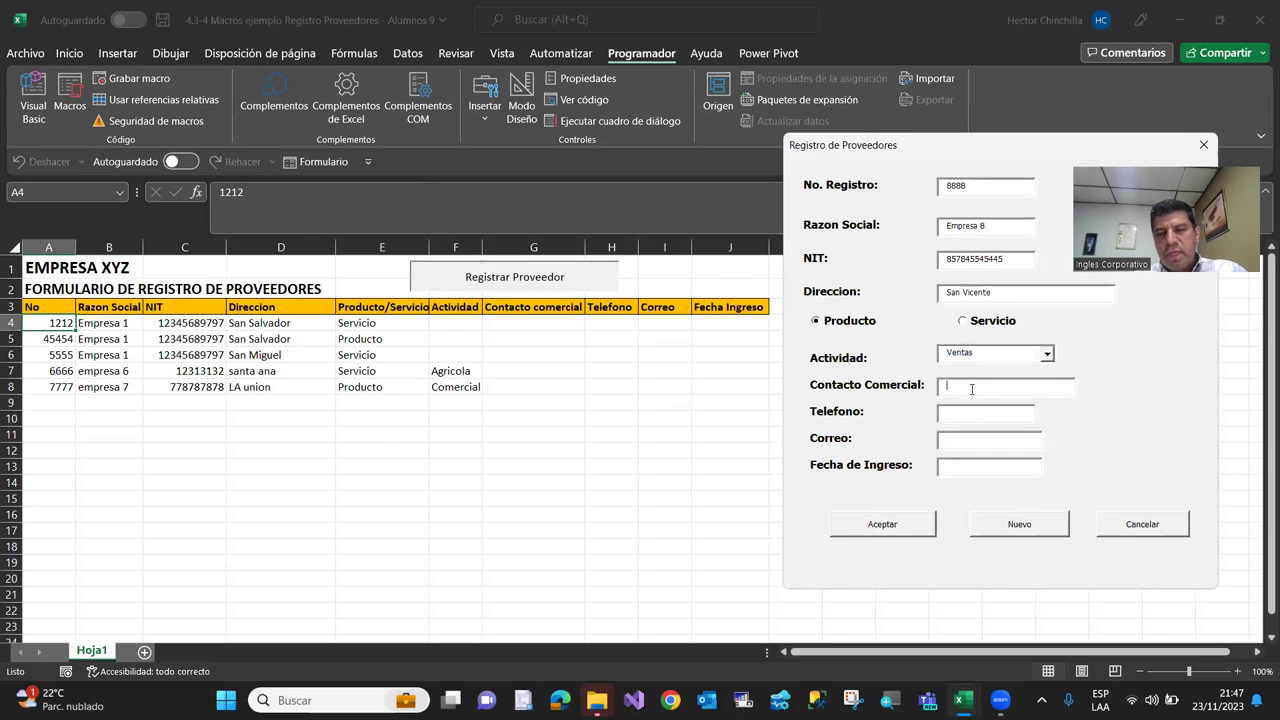
type("Contacto empresa 8")
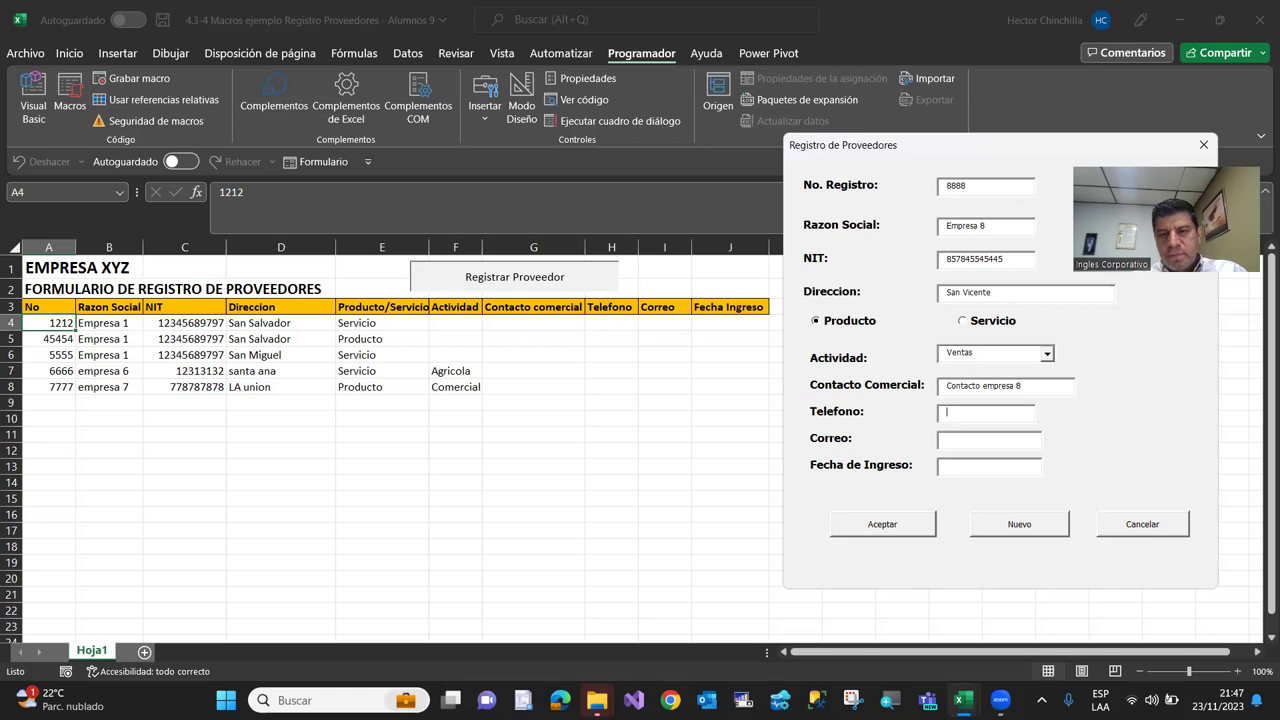
type("45678901")
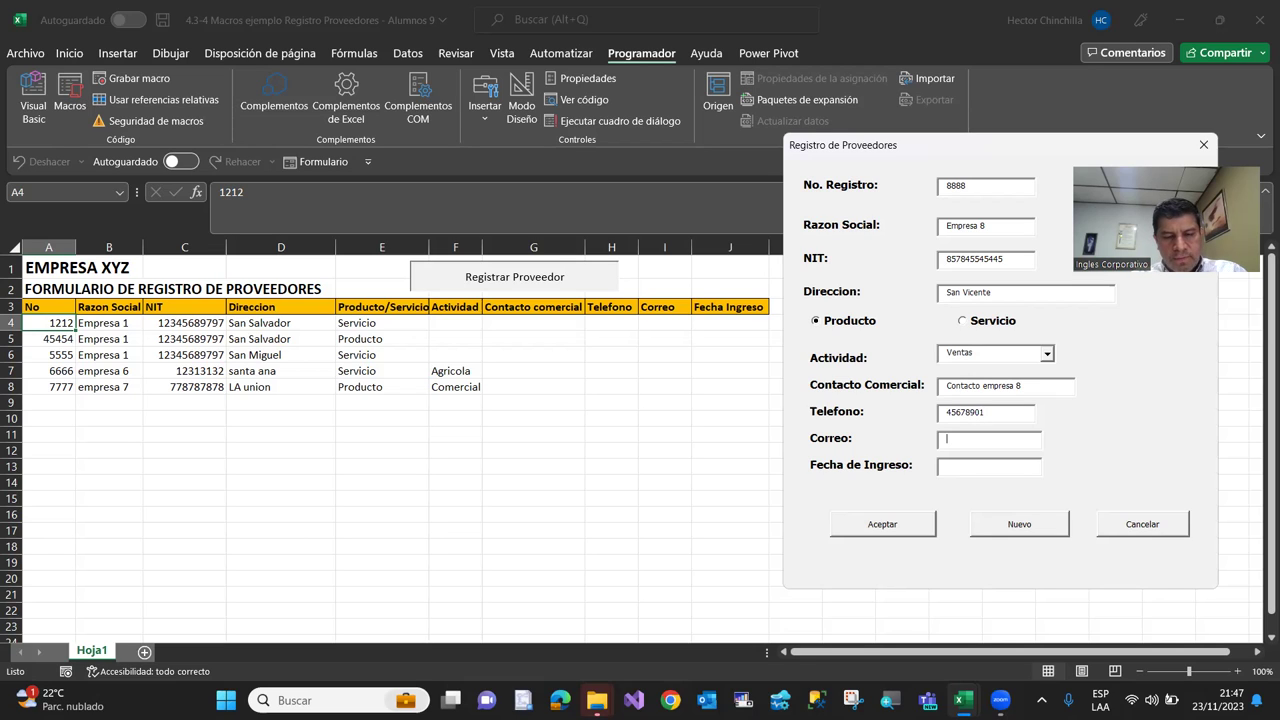
type("@")
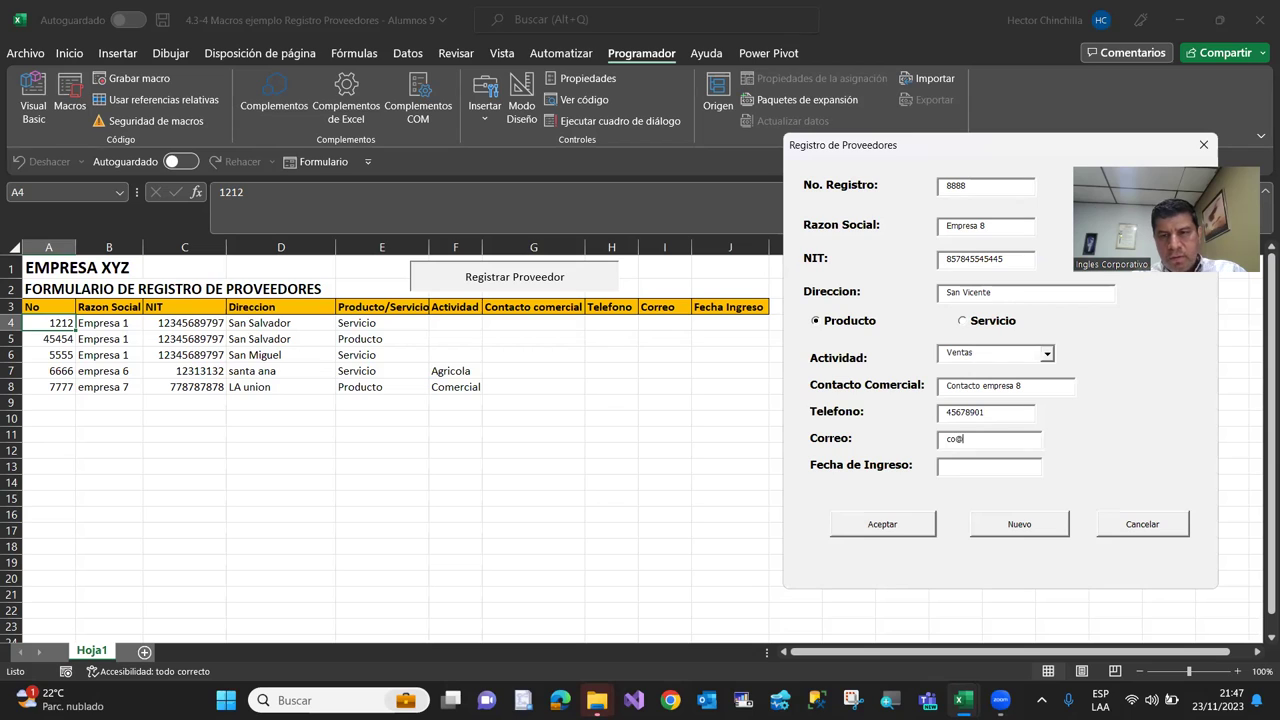
type("gmail.com")
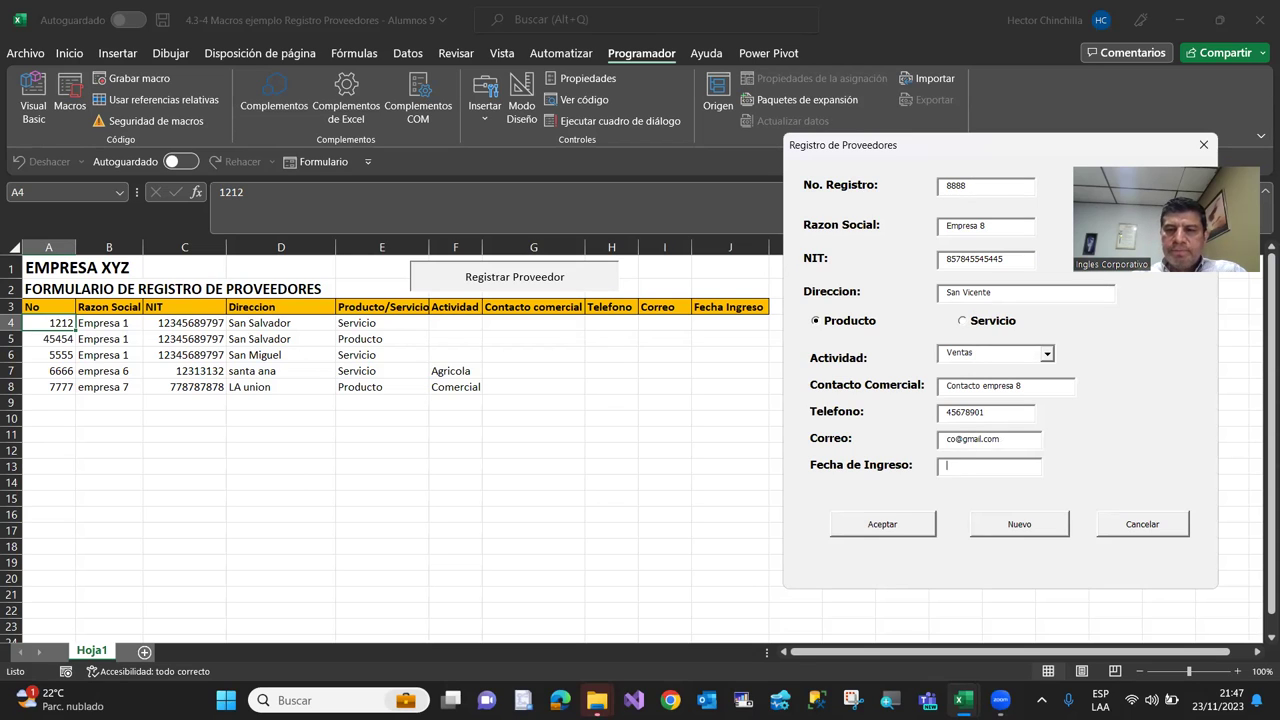
type("23/11/2023")
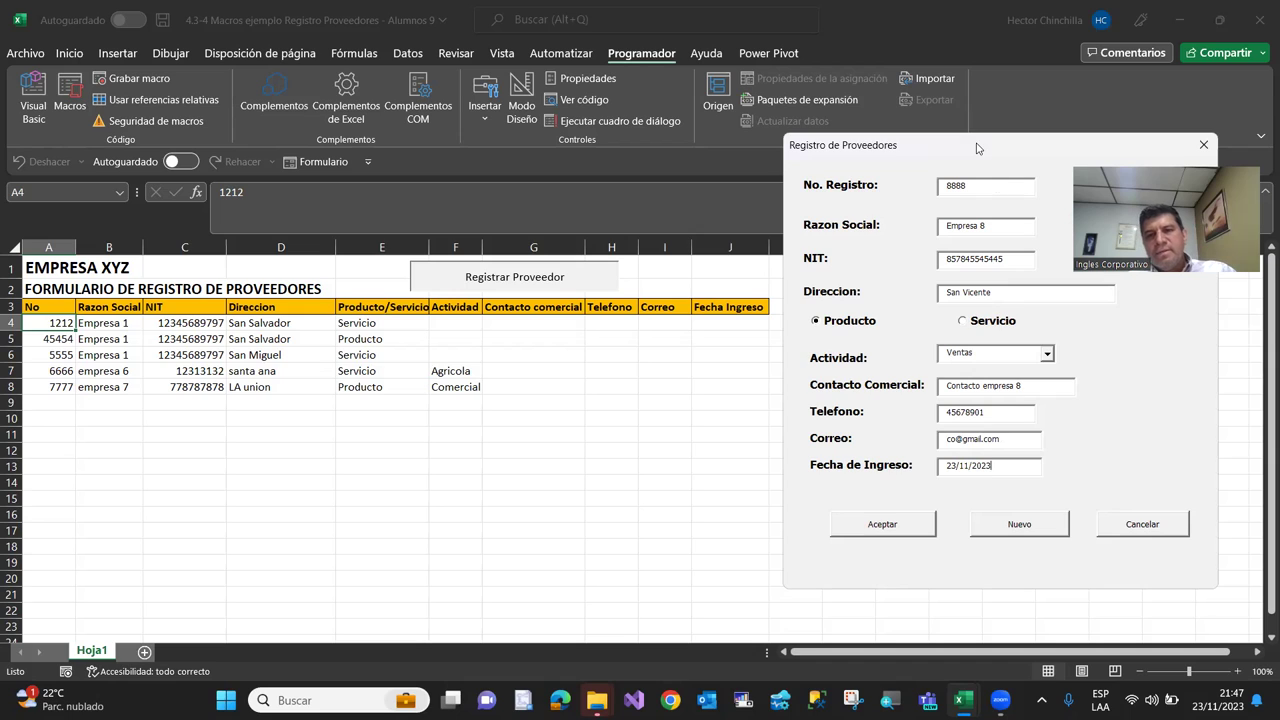
left_click_drag(977, 148, 966, 139)
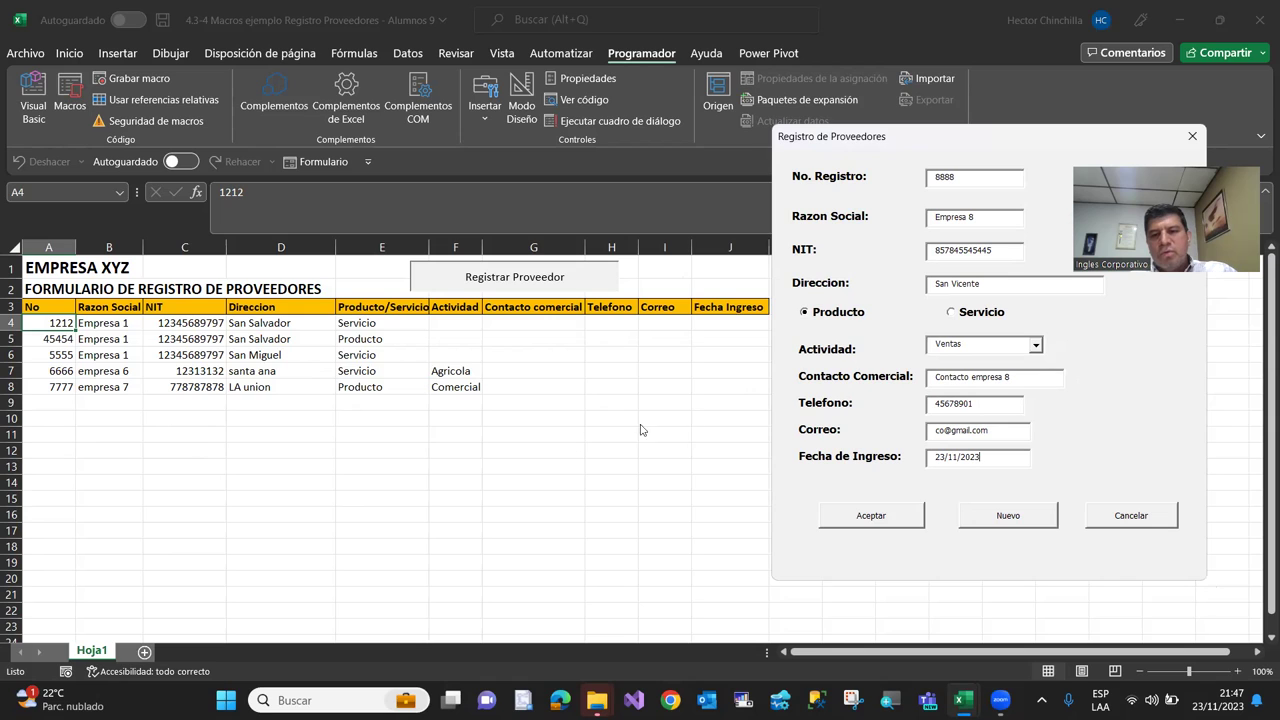
- Register supplier 8888 with Aceptar, dismiss the success message, and move the form aside
left_click(882, 513)
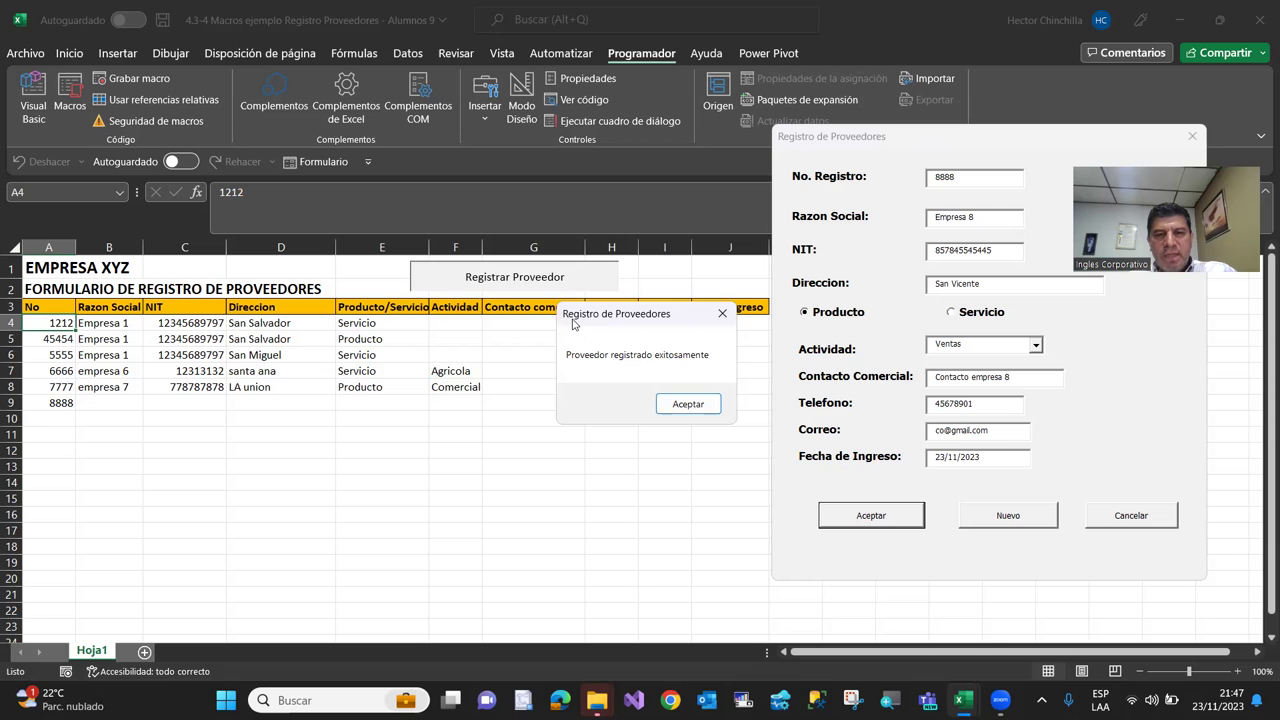
left_click(683, 405)
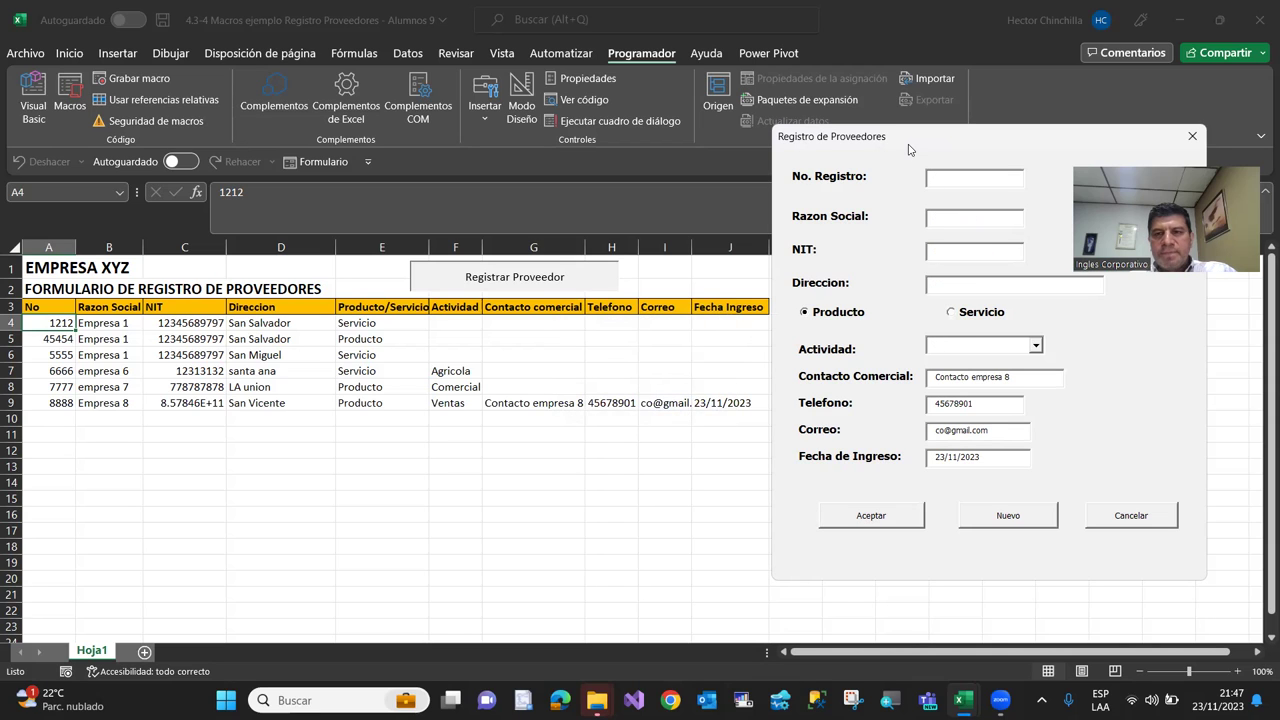
left_click_drag(912, 143, 1030, 127)
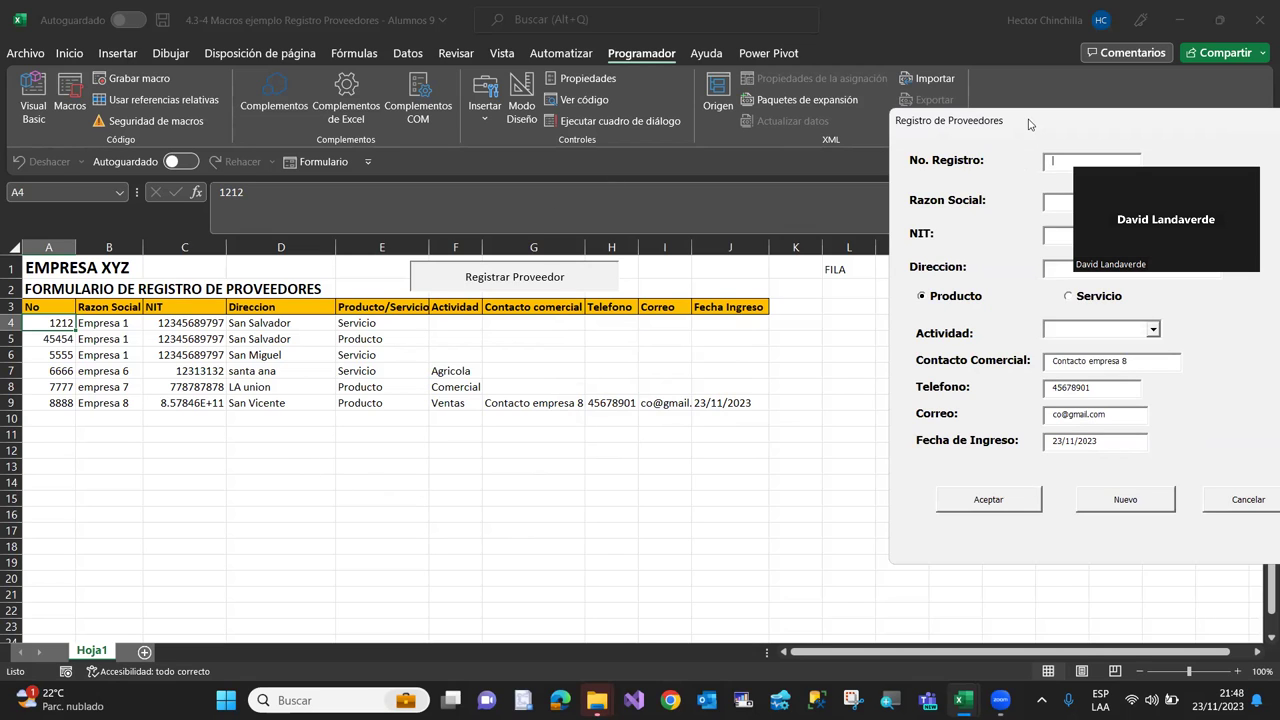
left_click_drag(1027, 121, 805, 118)
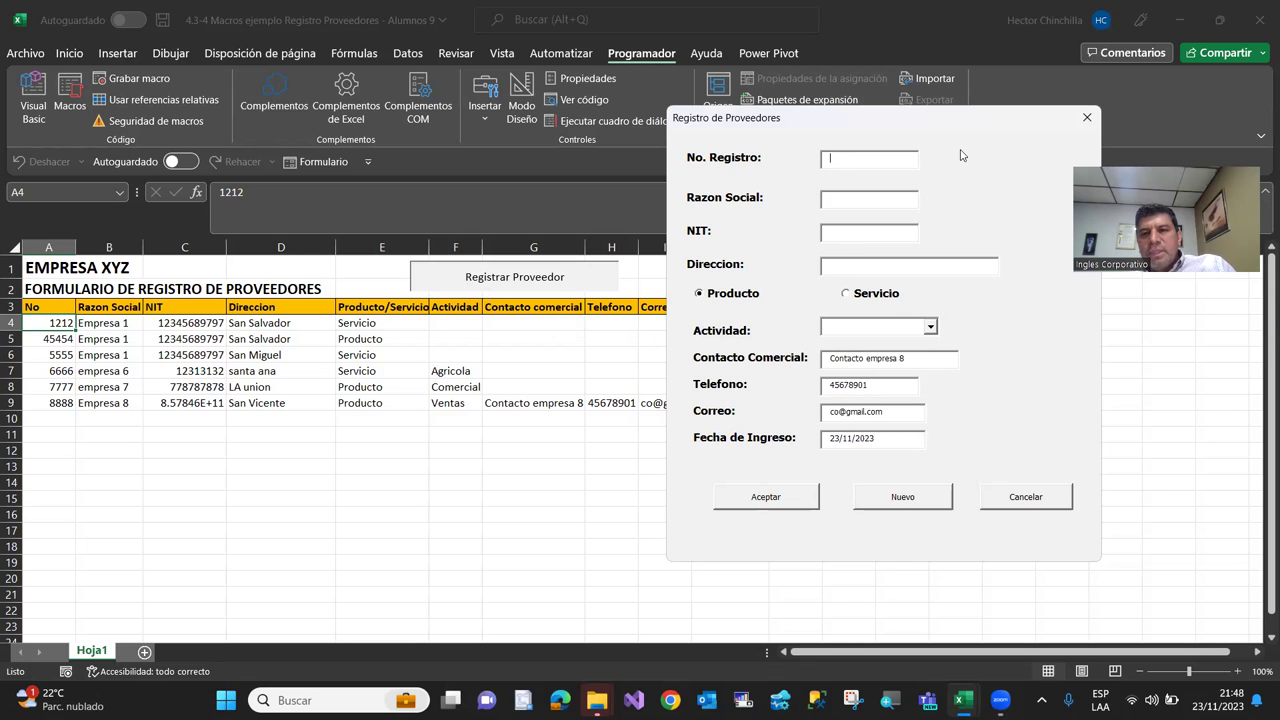
left_click_drag(899, 127, 845, 126)
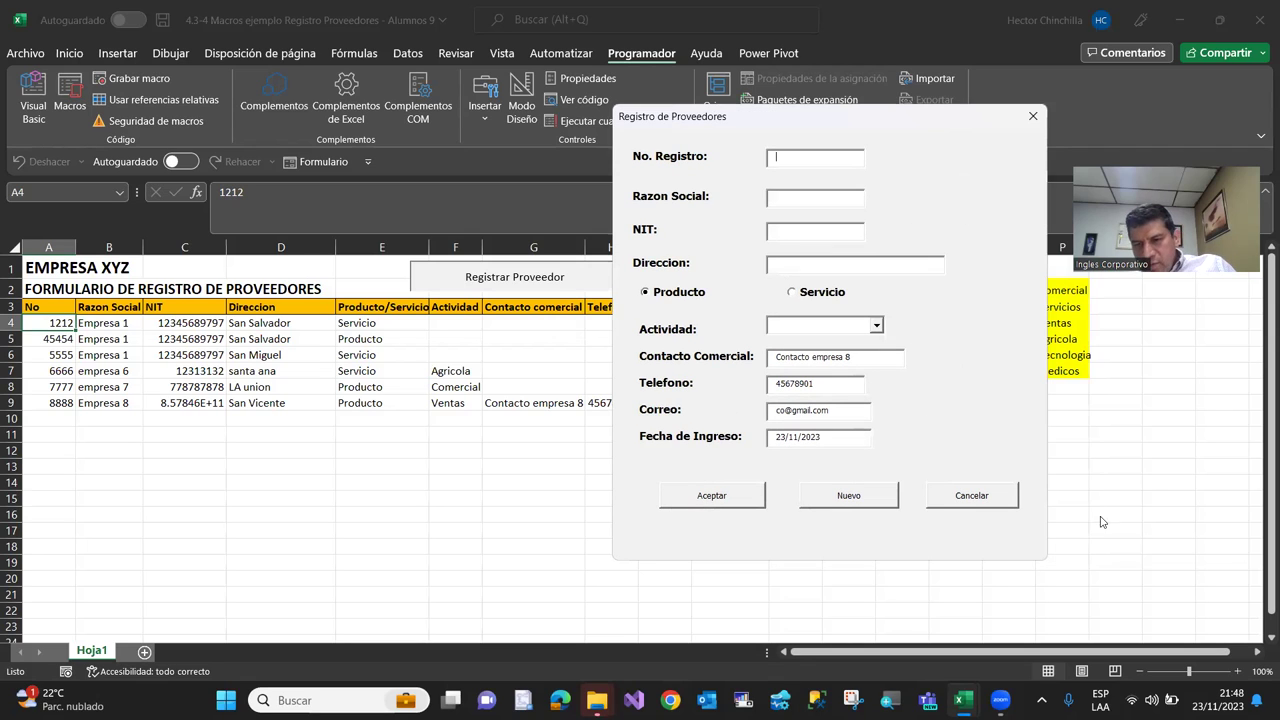
- Close the form with Cancelar and review the stored values in C7 and A4
left_click(960, 500)
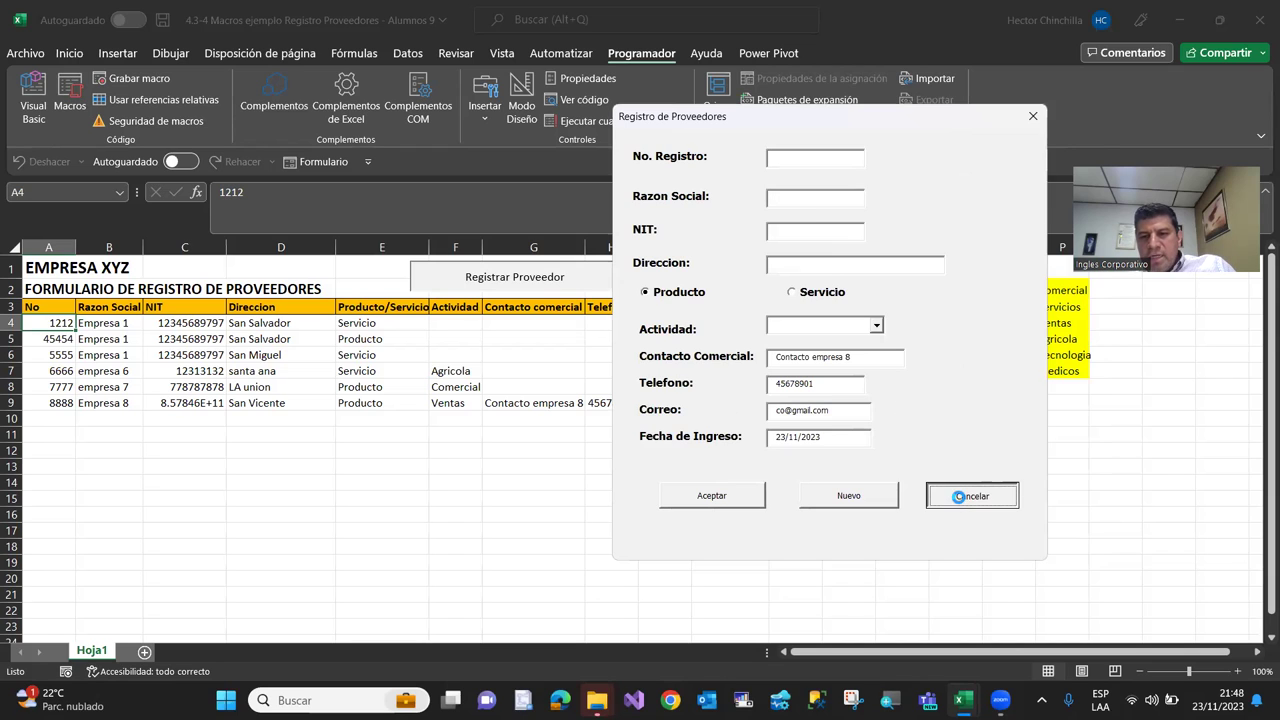
left_click(440, 448)
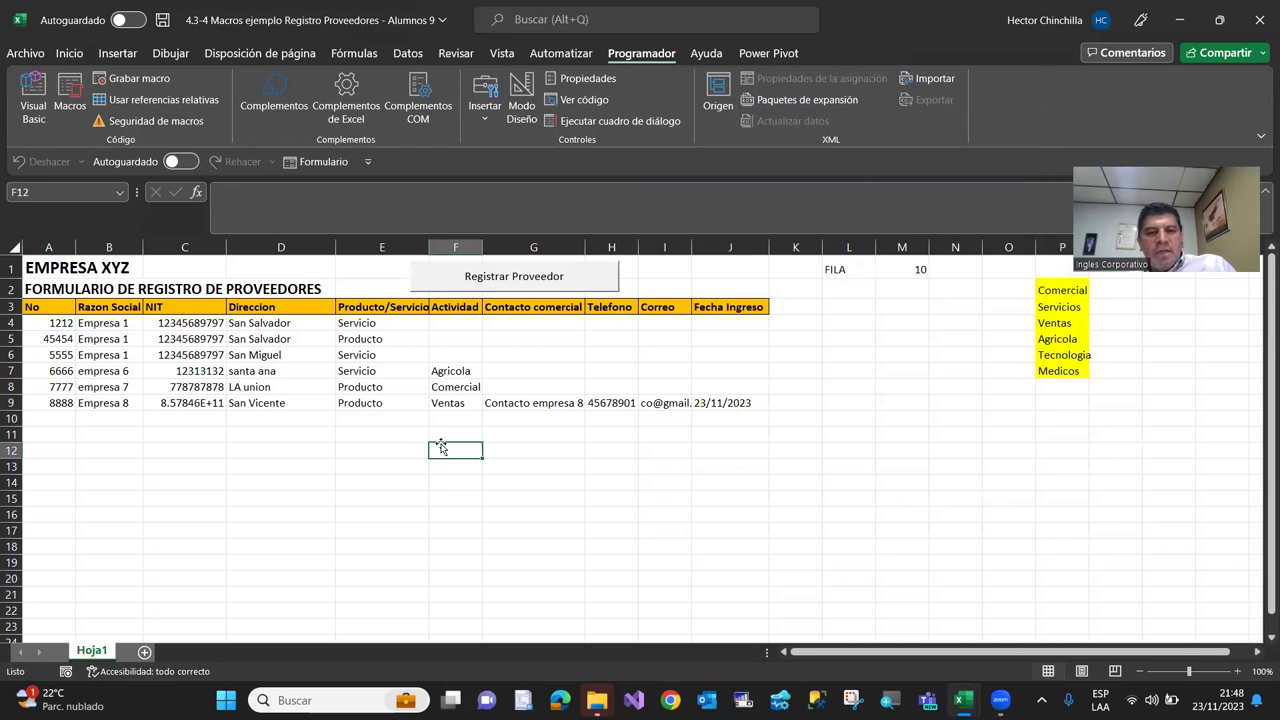
left_click(308, 388)
left_click(152, 368)
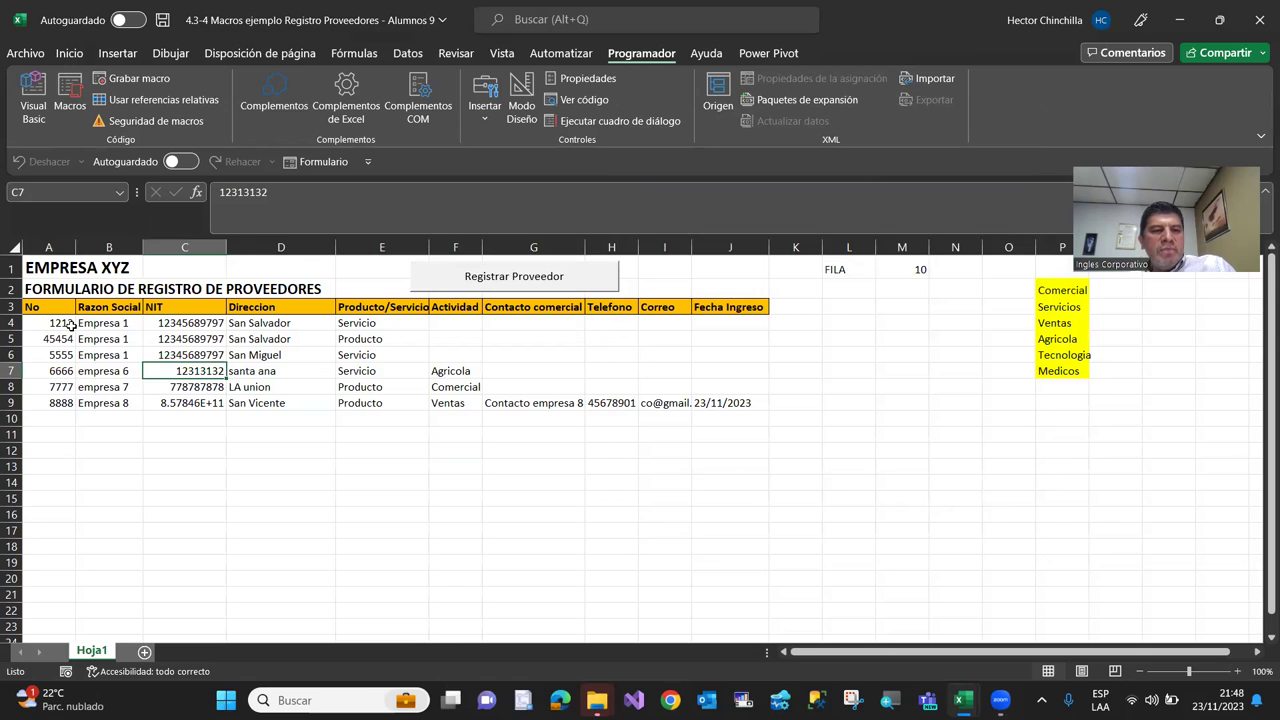
left_click(70, 325)
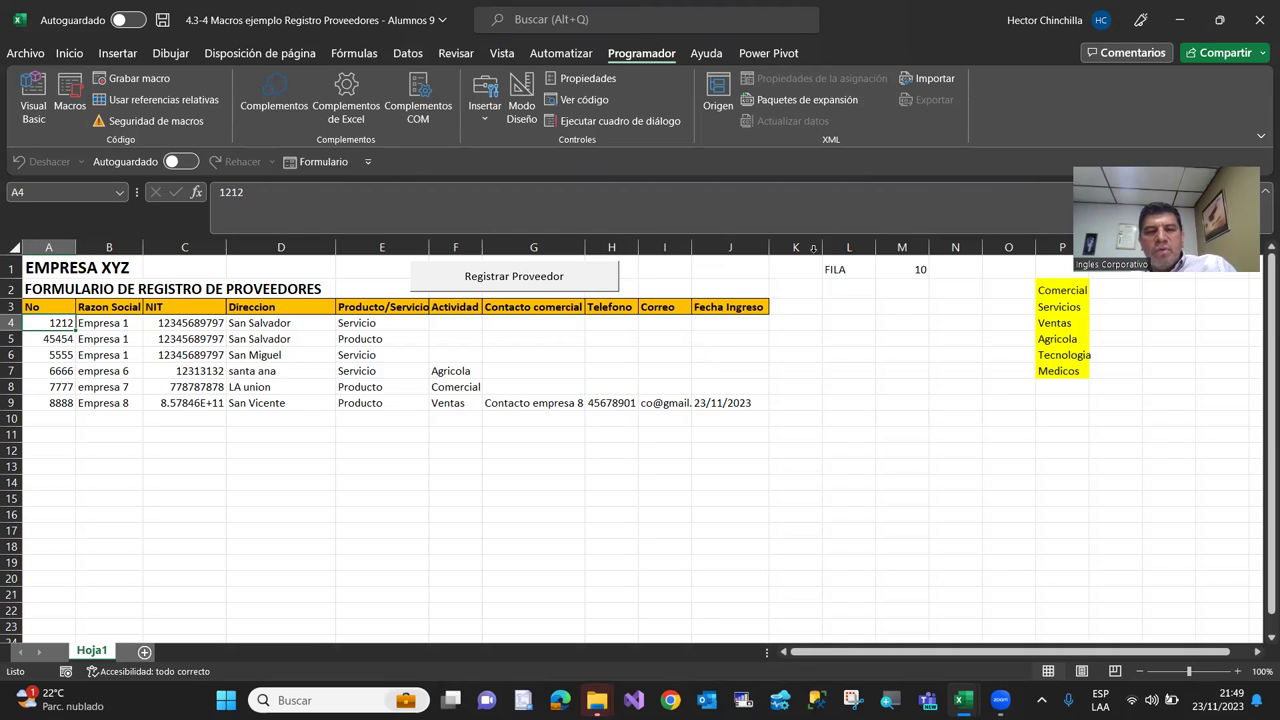
- Open the VBA editor, view the Aceptar button's code, then return to UserForm1's design view
left_click(34, 100)
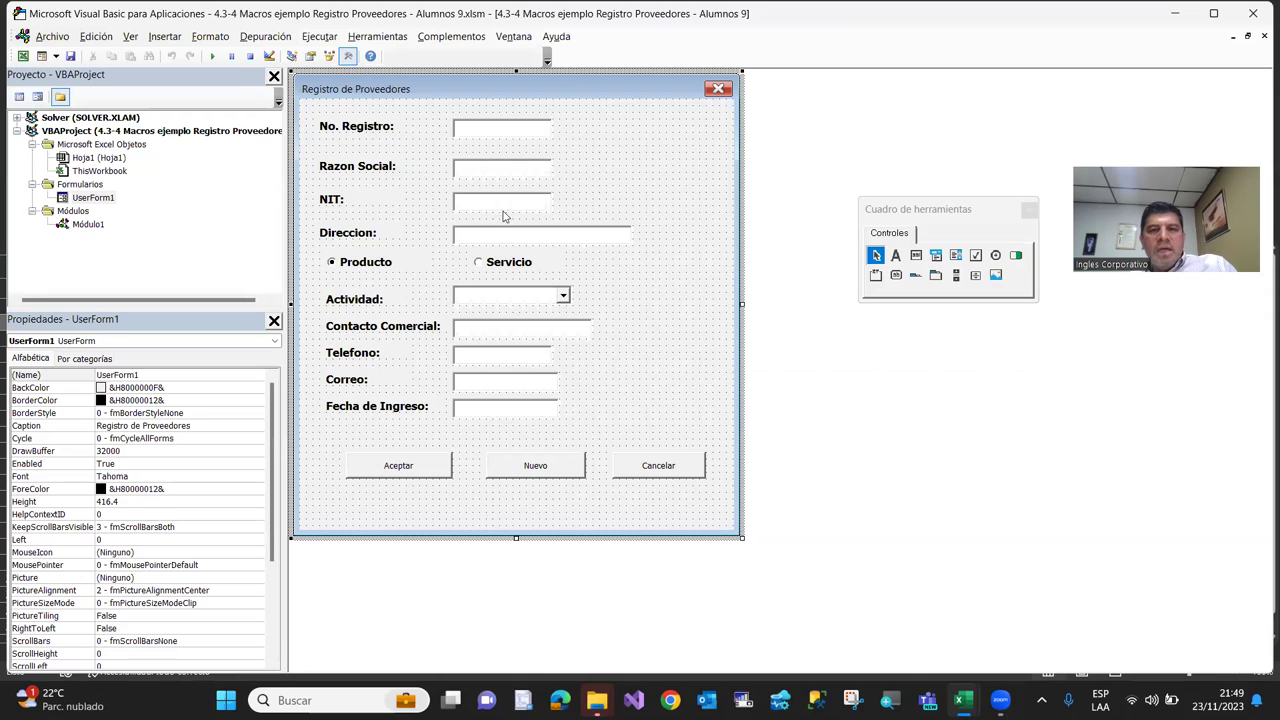
double_click(398, 468)
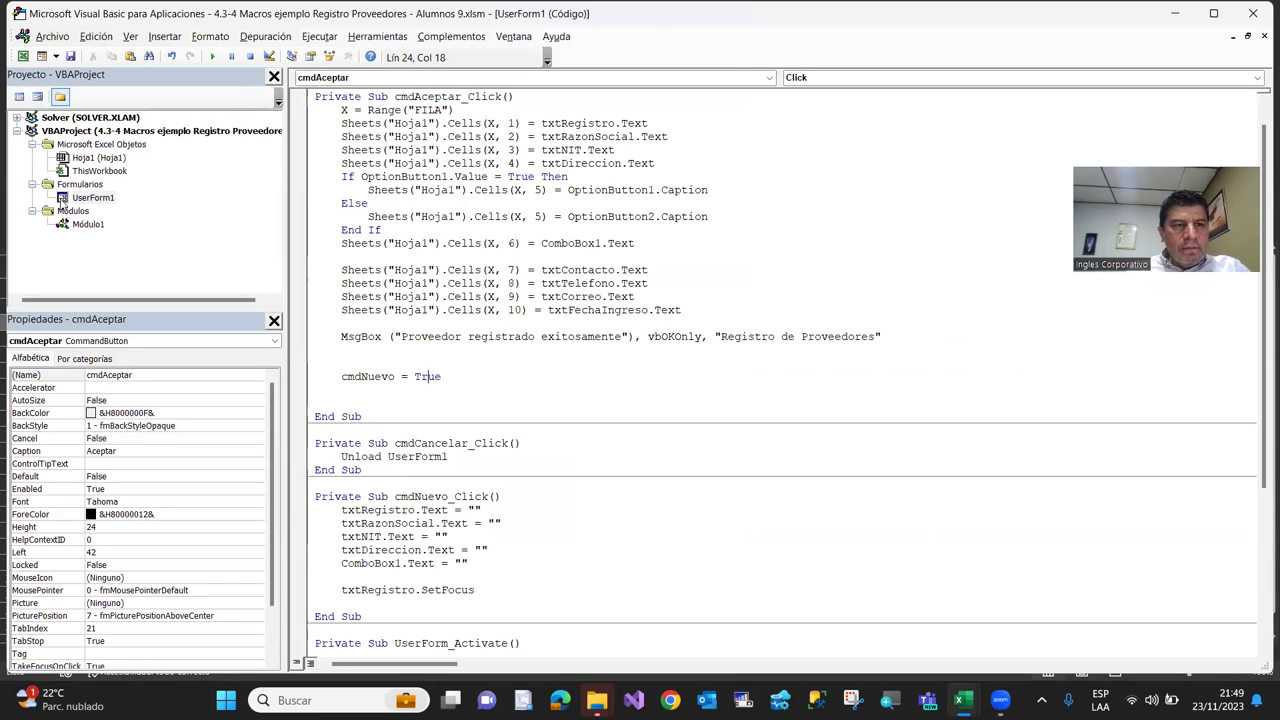
double_click(66, 199)
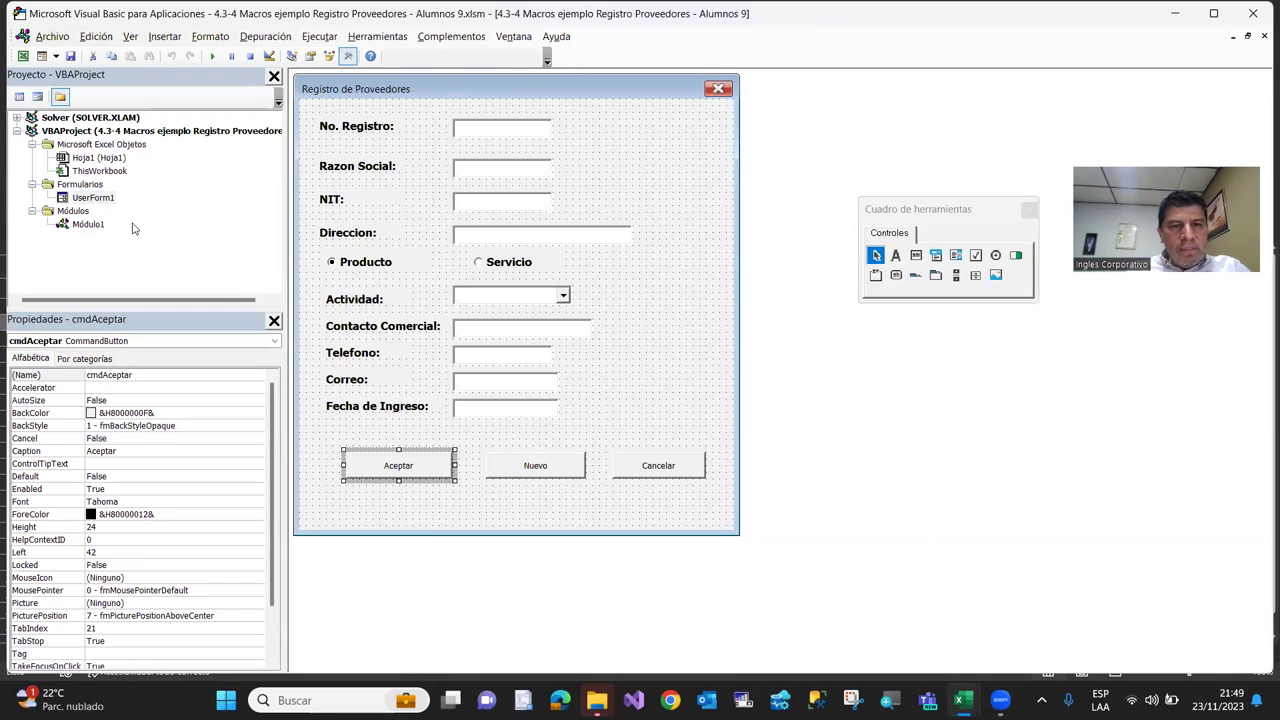
- Give txtFechaIngreso a MaxLength of 10 and default Text ##/##/#### in the Properties window
left_click(472, 412)
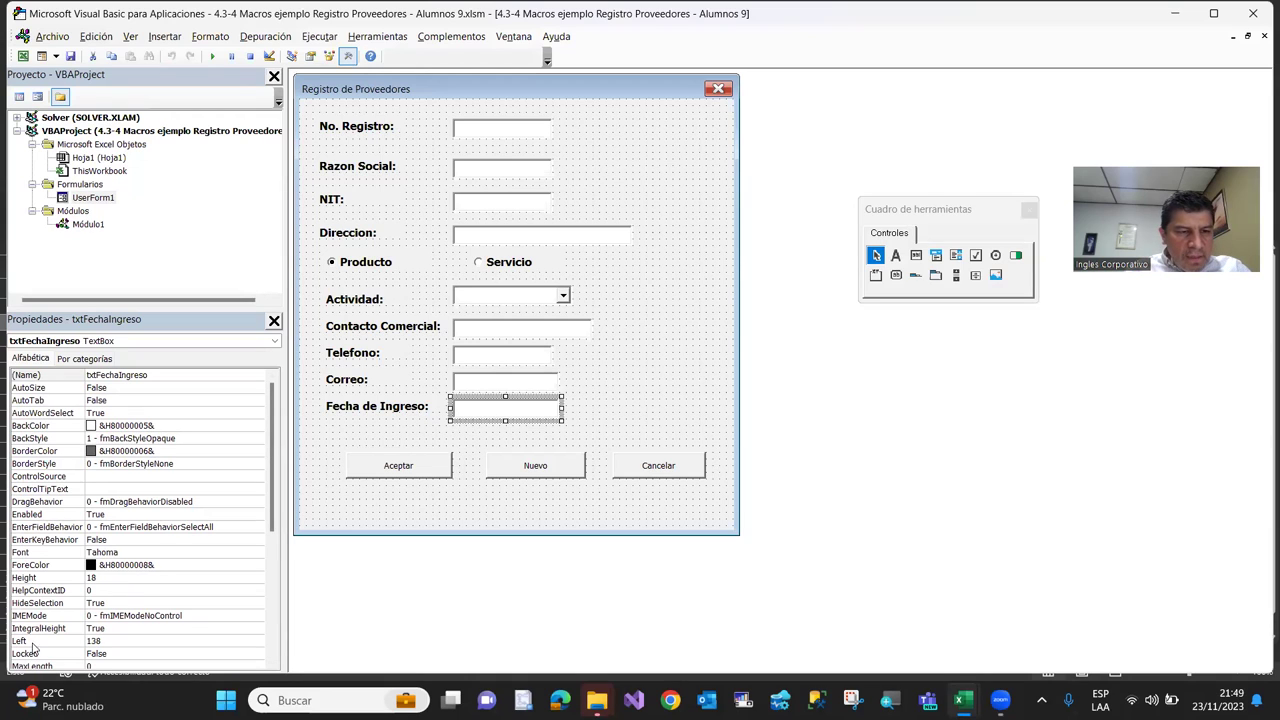
left_click_drag(275, 520, 275, 532)
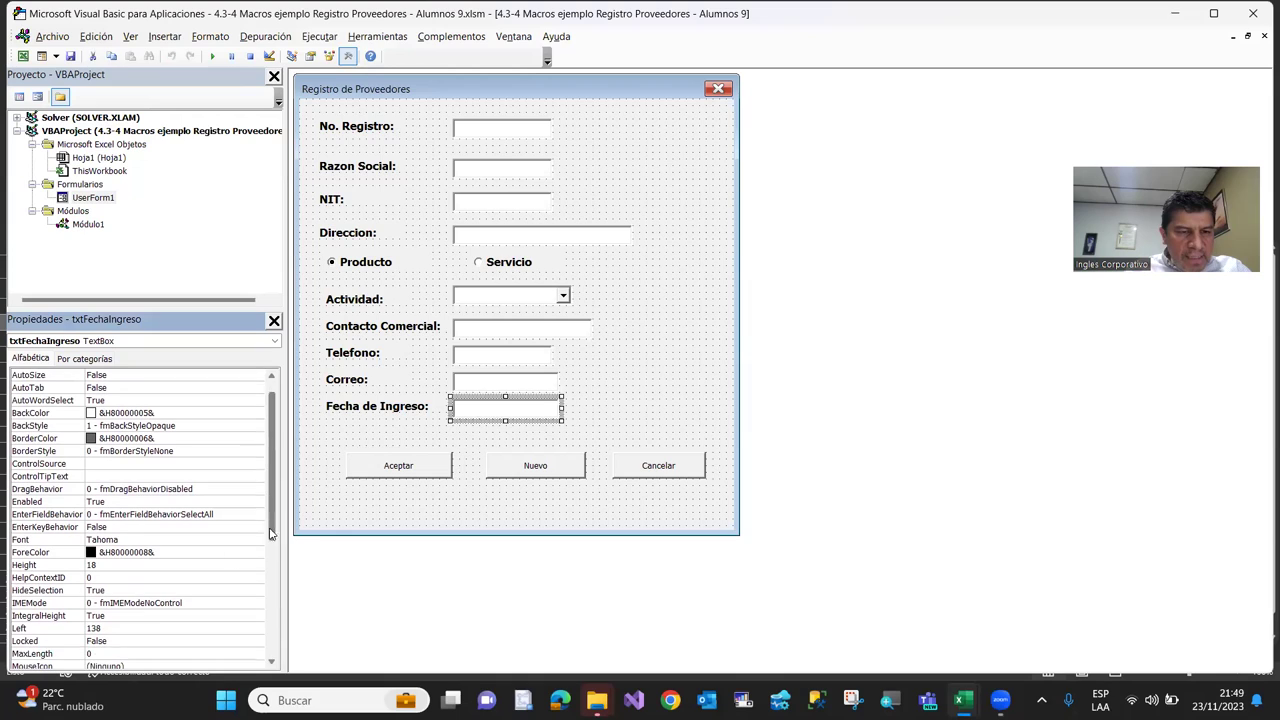
left_click(82, 653)
type("10")
key("Return")
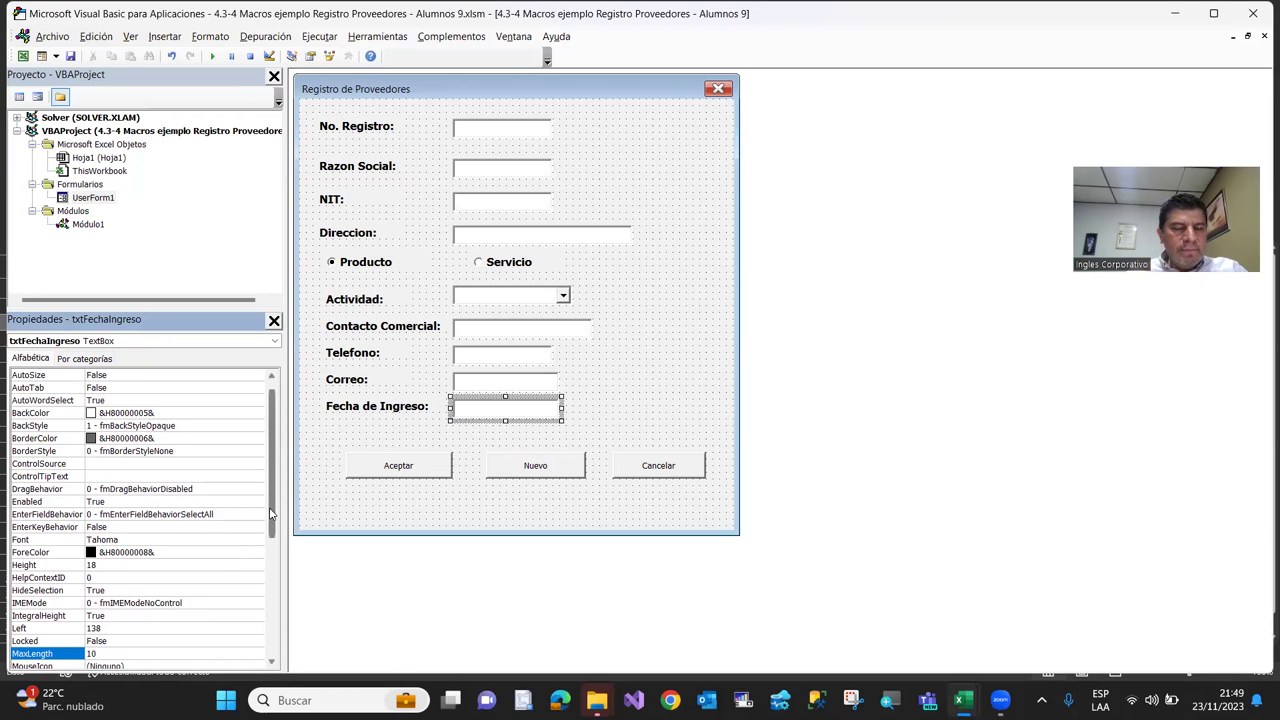
left_click_drag(270, 513, 277, 543)
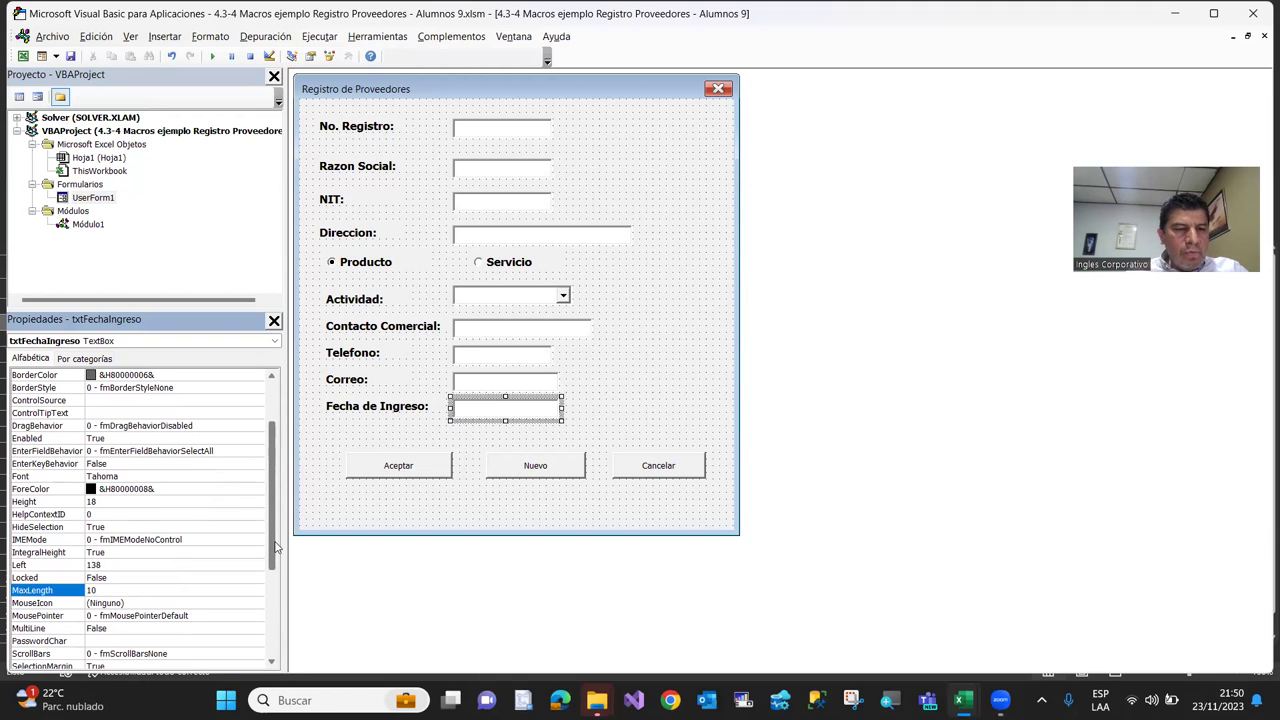
left_click_drag(277, 546, 277, 590)
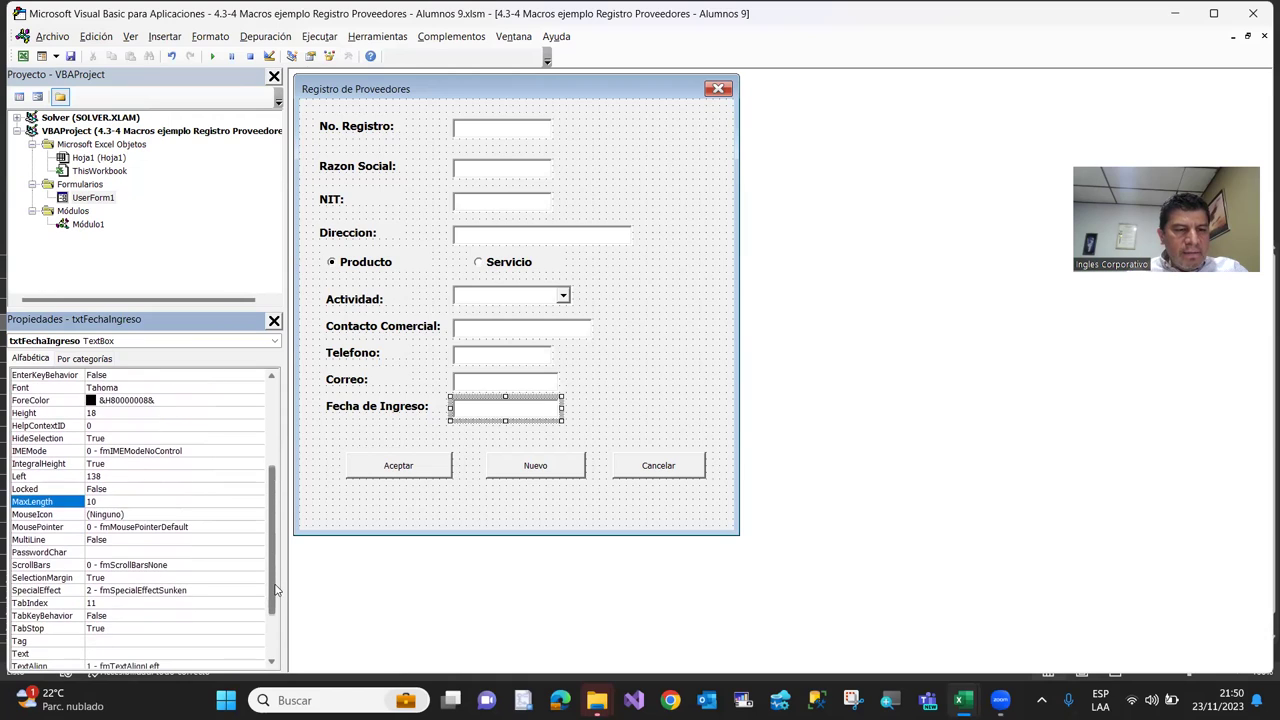
left_click(92, 653)
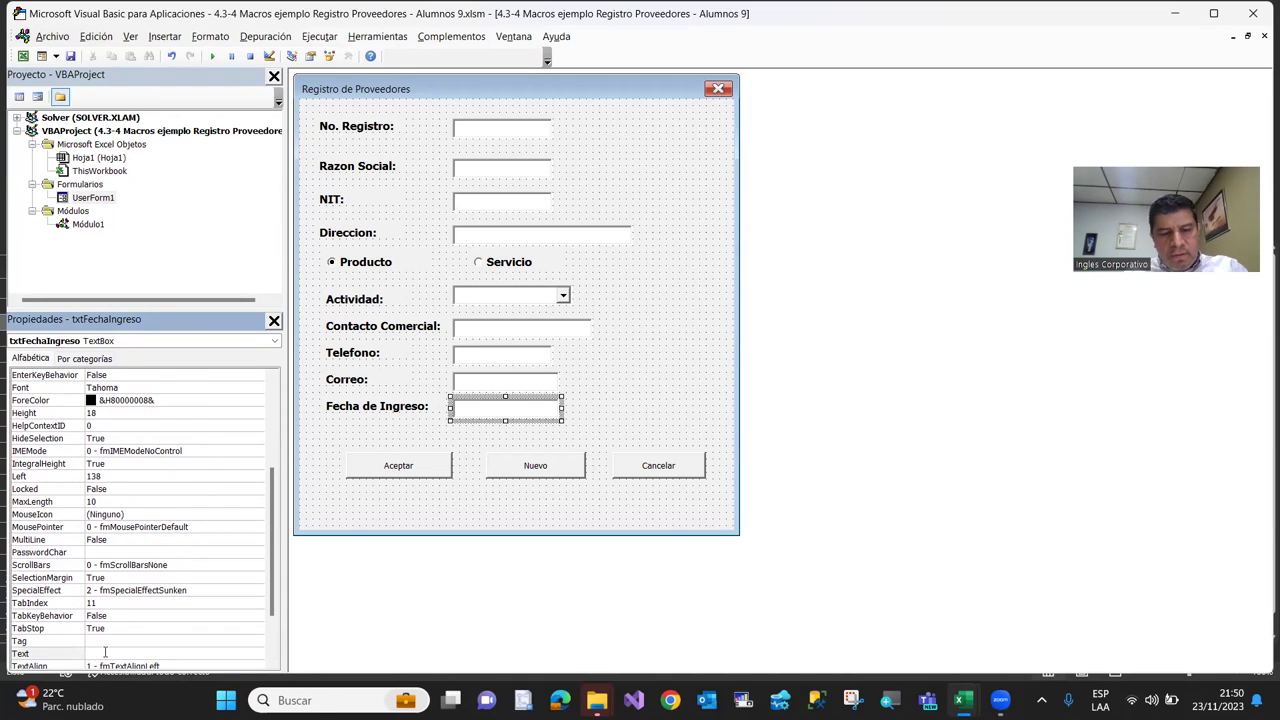
type("##/##/####")
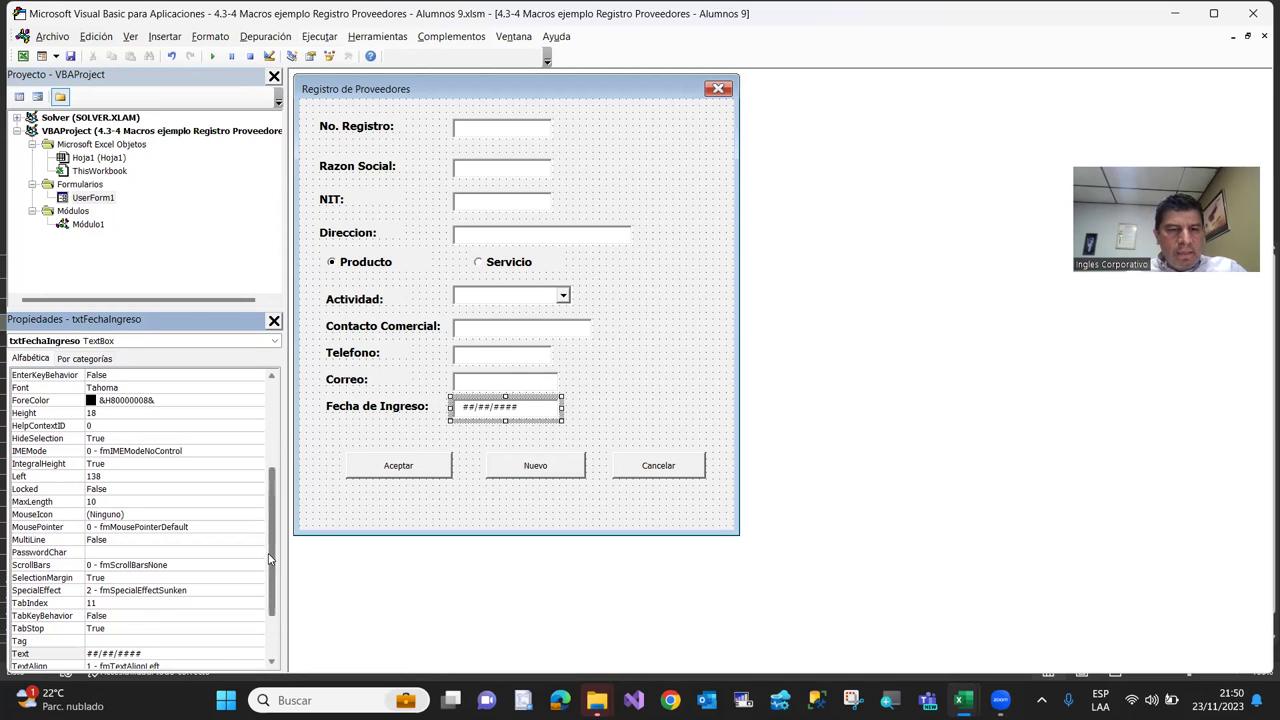
left_click_drag(274, 563, 275, 590)
left_click(610, 412)
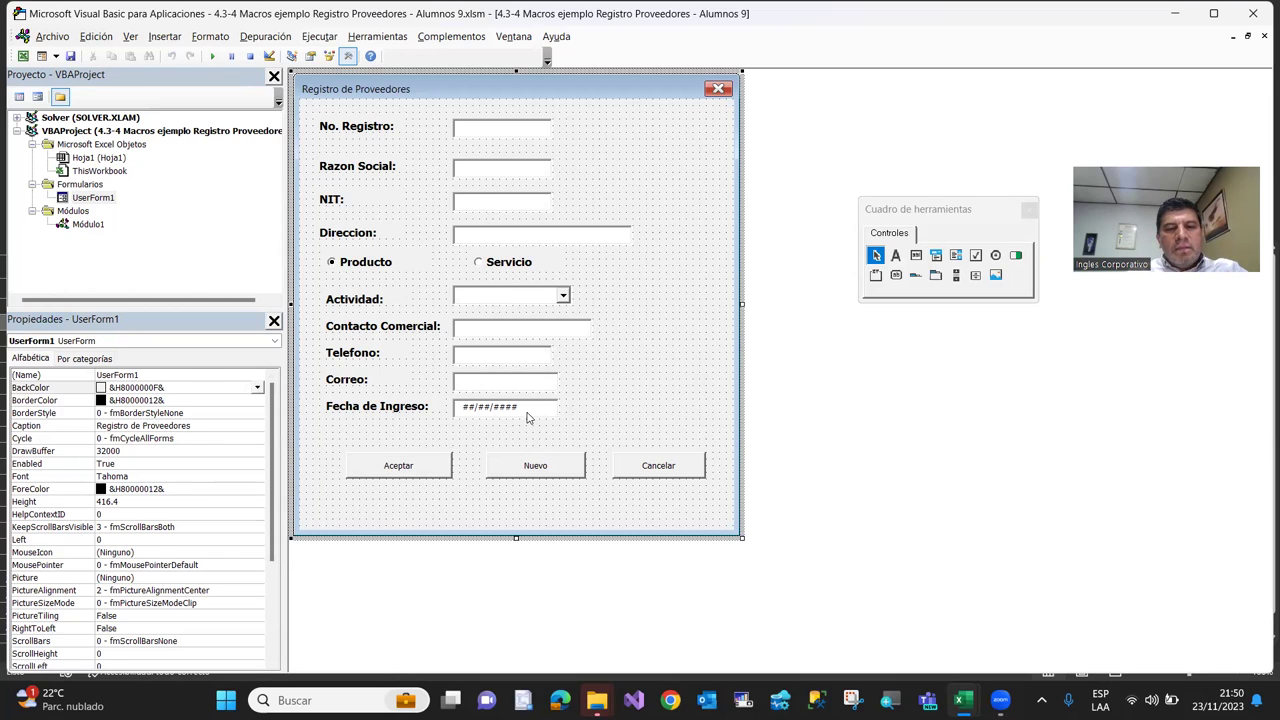
- Generate txtFechaIngreso_Change from the Fecha de Ingreso textbox and review its event list
double_click(527, 411)
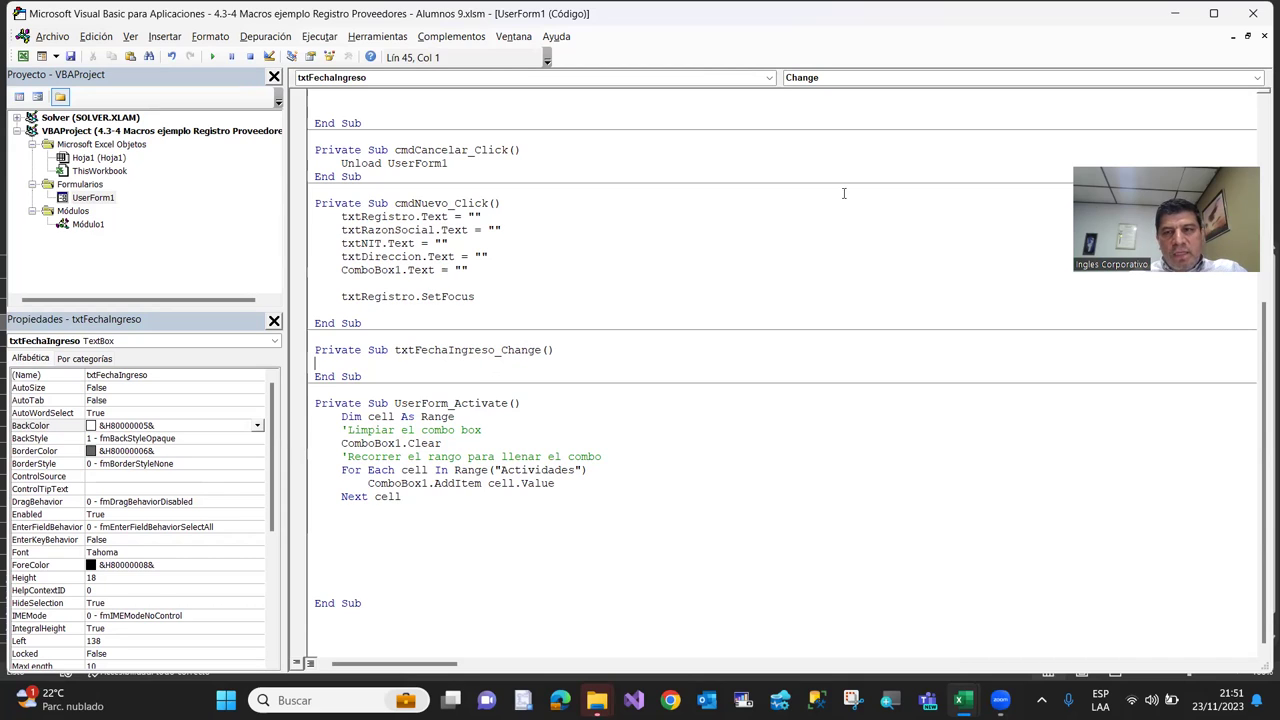
left_click(1256, 78)
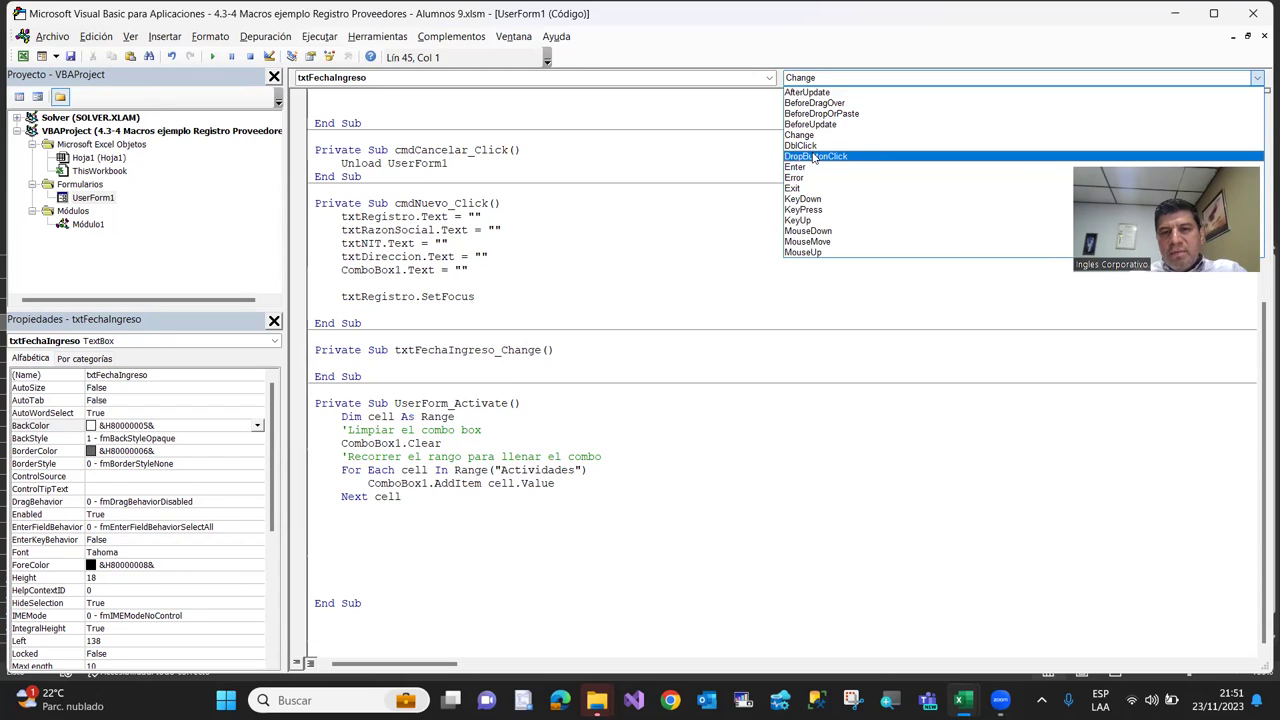
- Add an indented largoentrada = Len(txtFechaIngreso) line inside txtFechaIngreso_Change
left_click(421, 371)
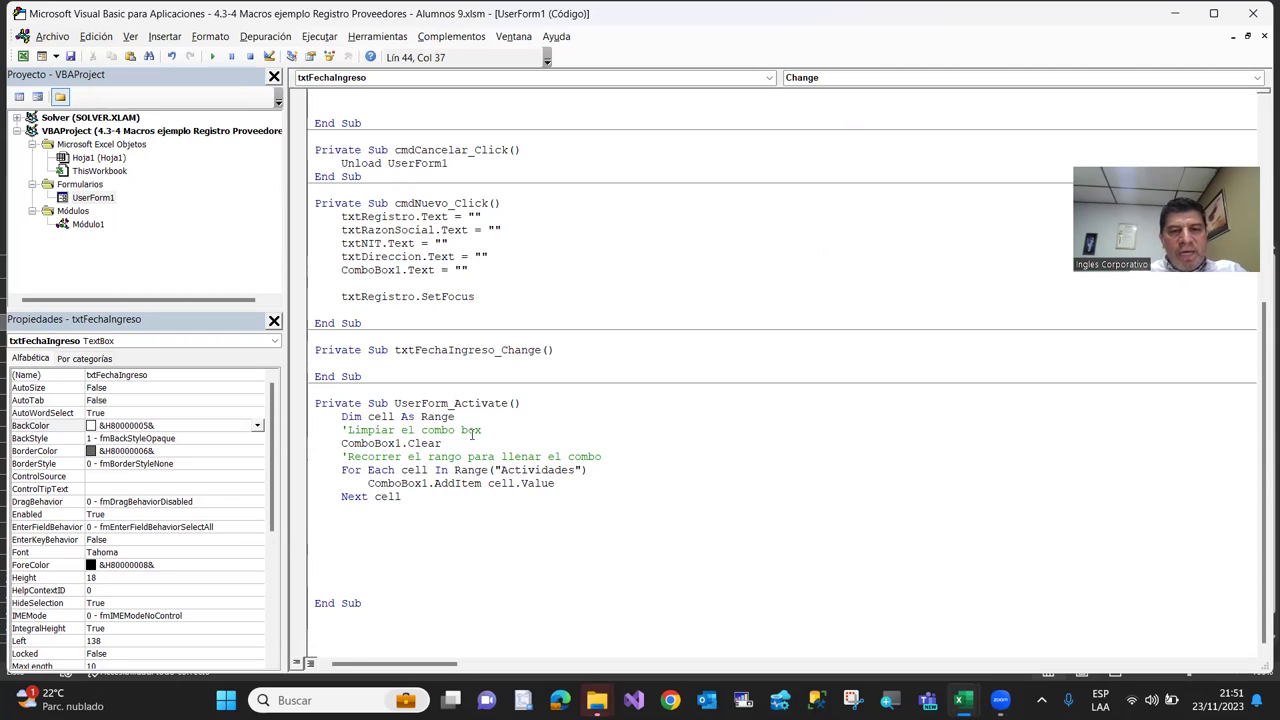
key("Return")
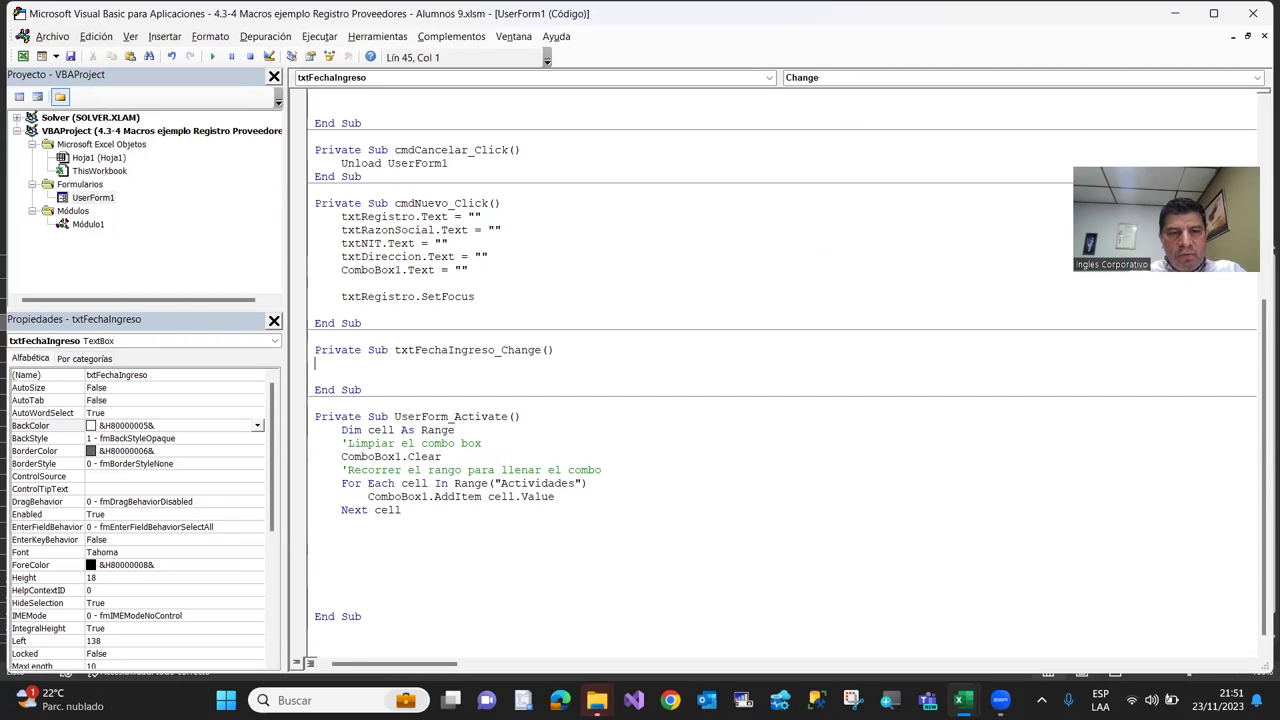
key("Tab")
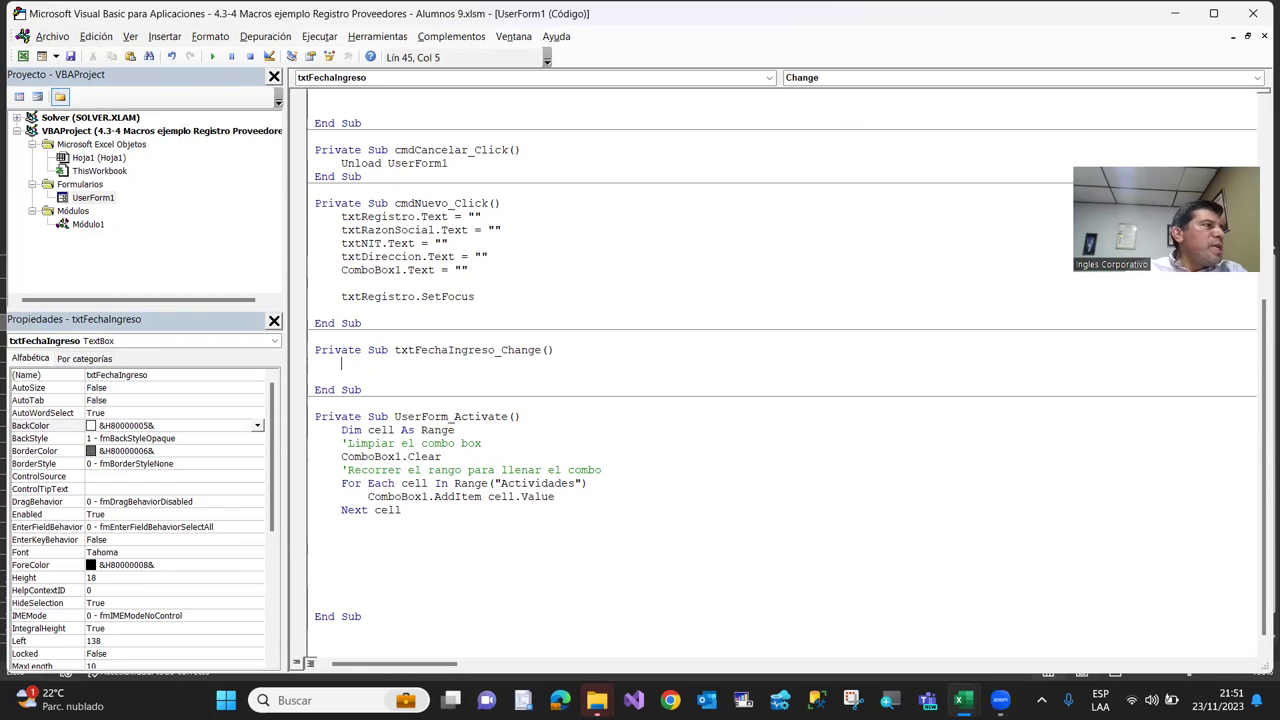
type("lag")
type("goentr")
key("BackSpace")
key("BackSpace")
type("trada")
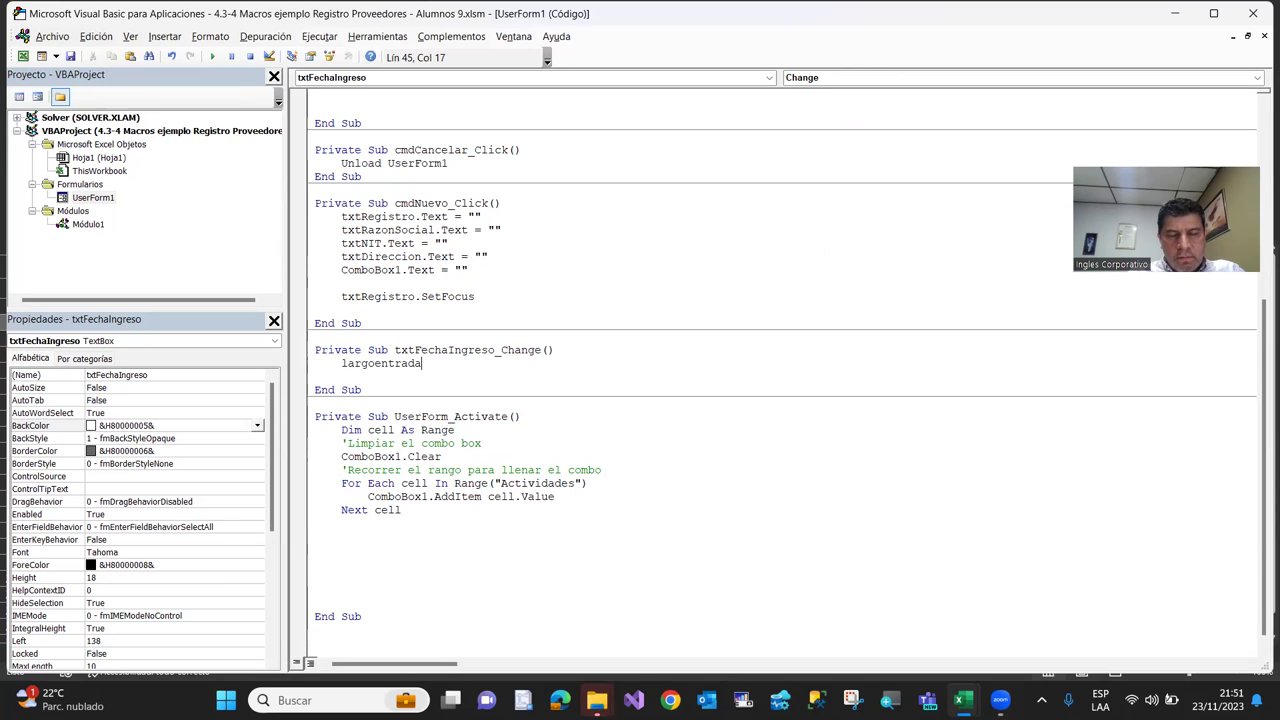
type("=")
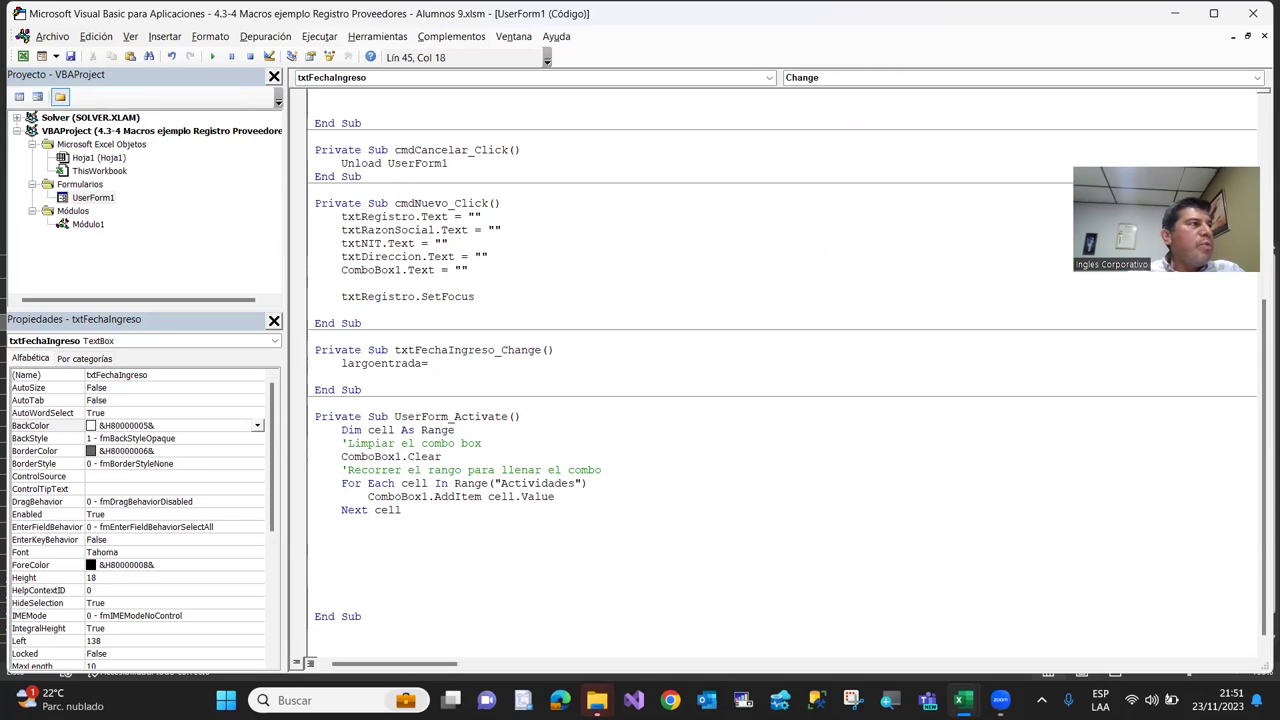
type("LE")
key("BackSpace")
type("en(")
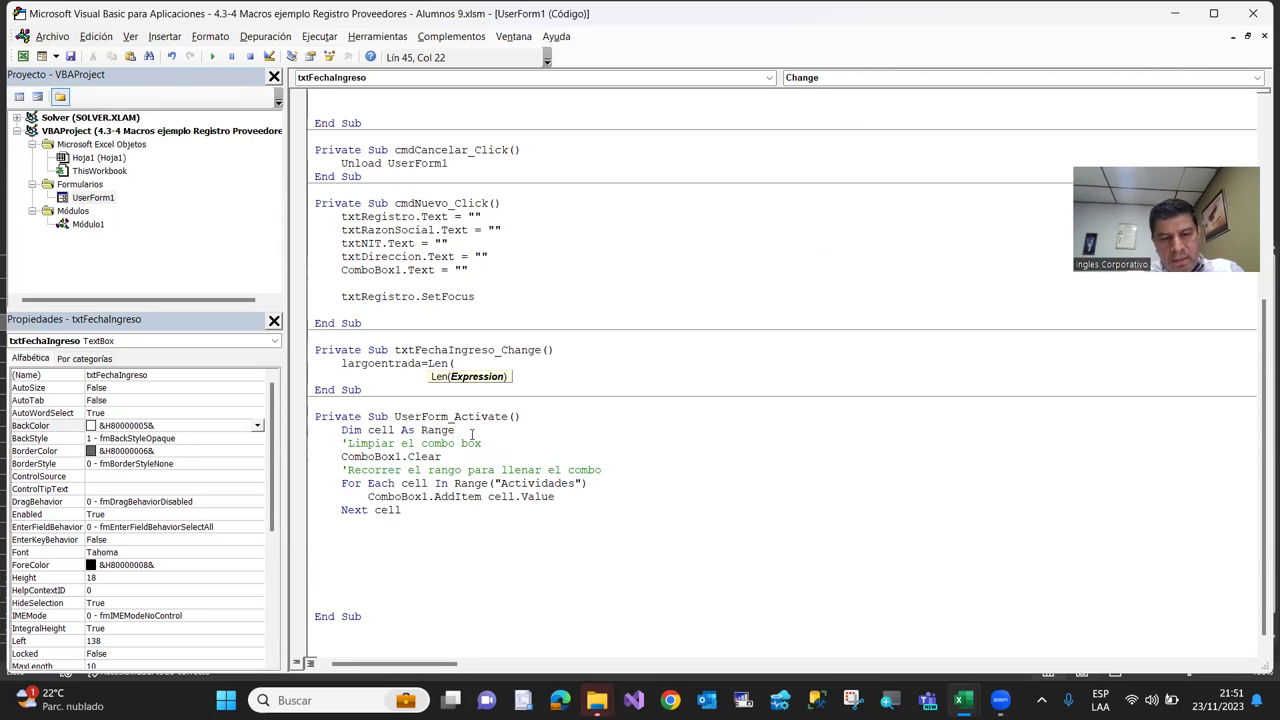
type("txt")
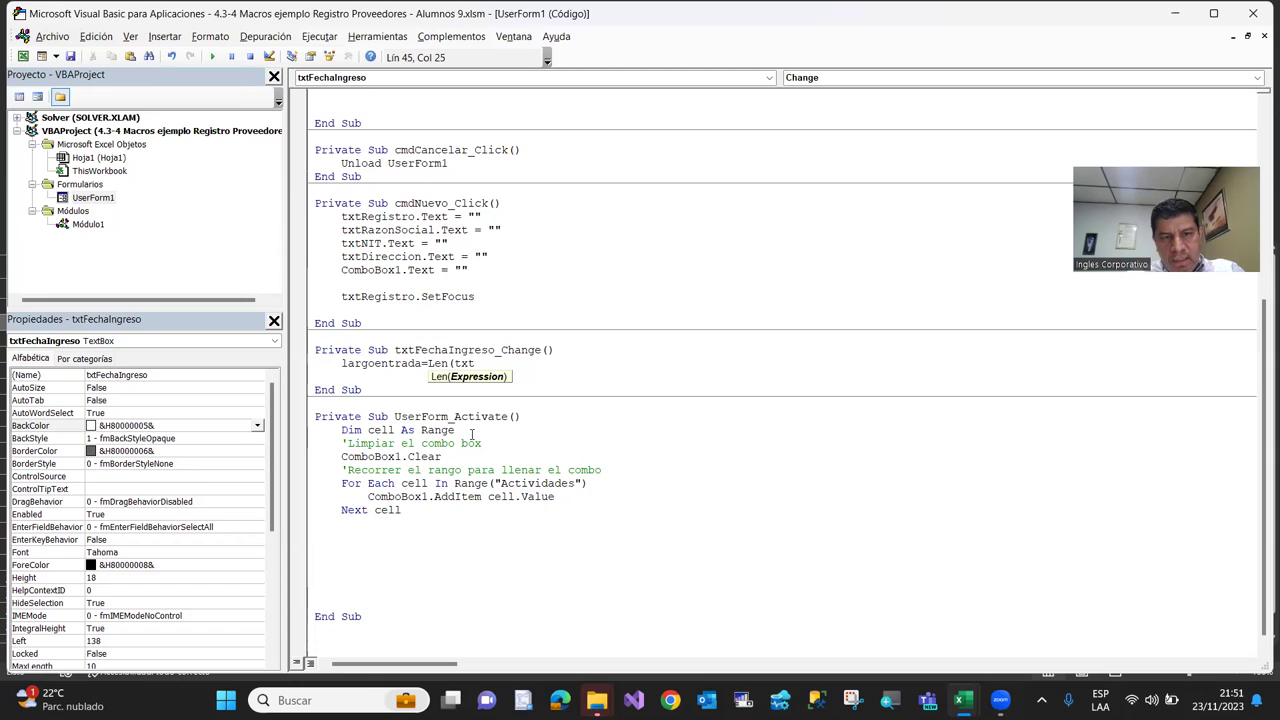
type("fechaingreso")
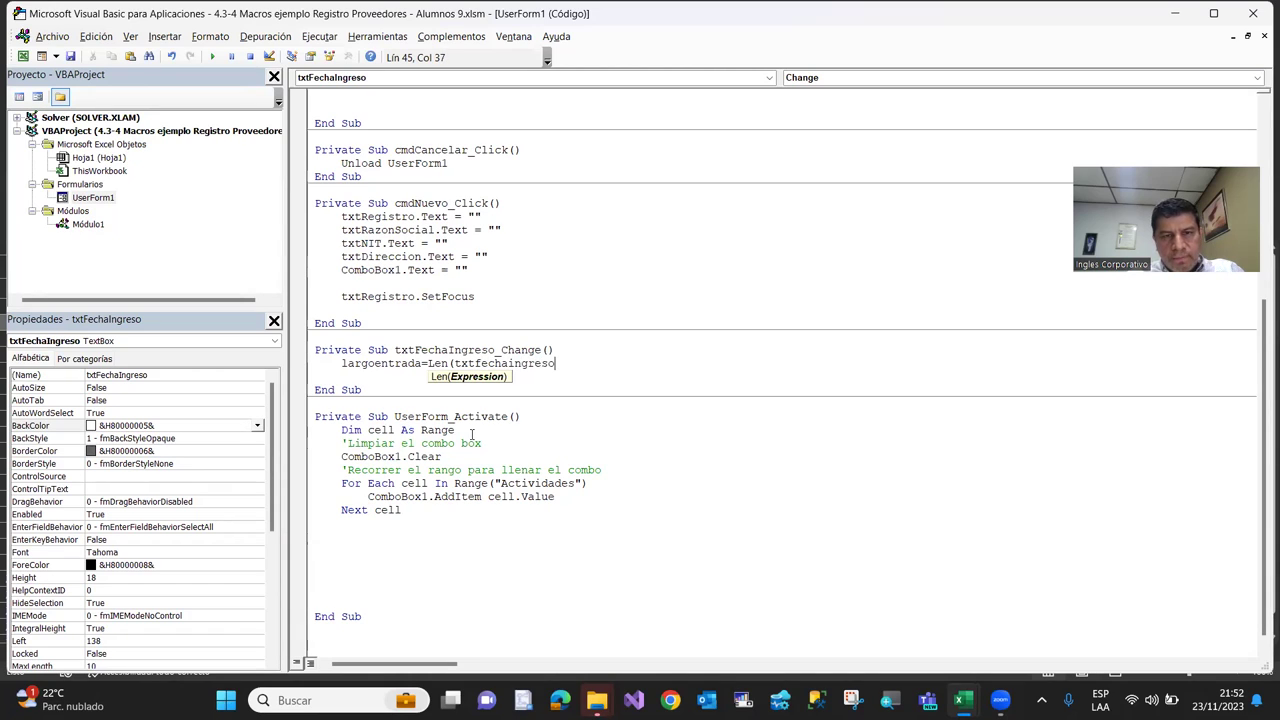
type(")")
key("Return")
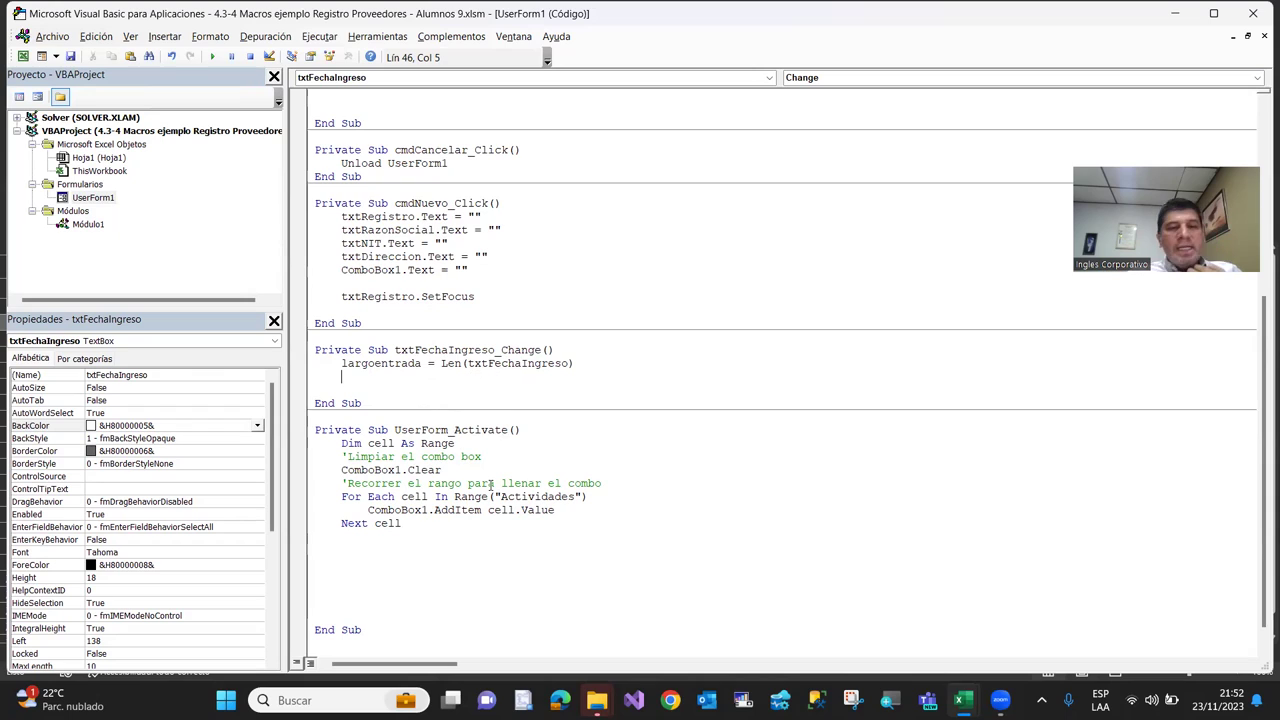
- Start a Select Case largoentrada block on the next line
type("select case")
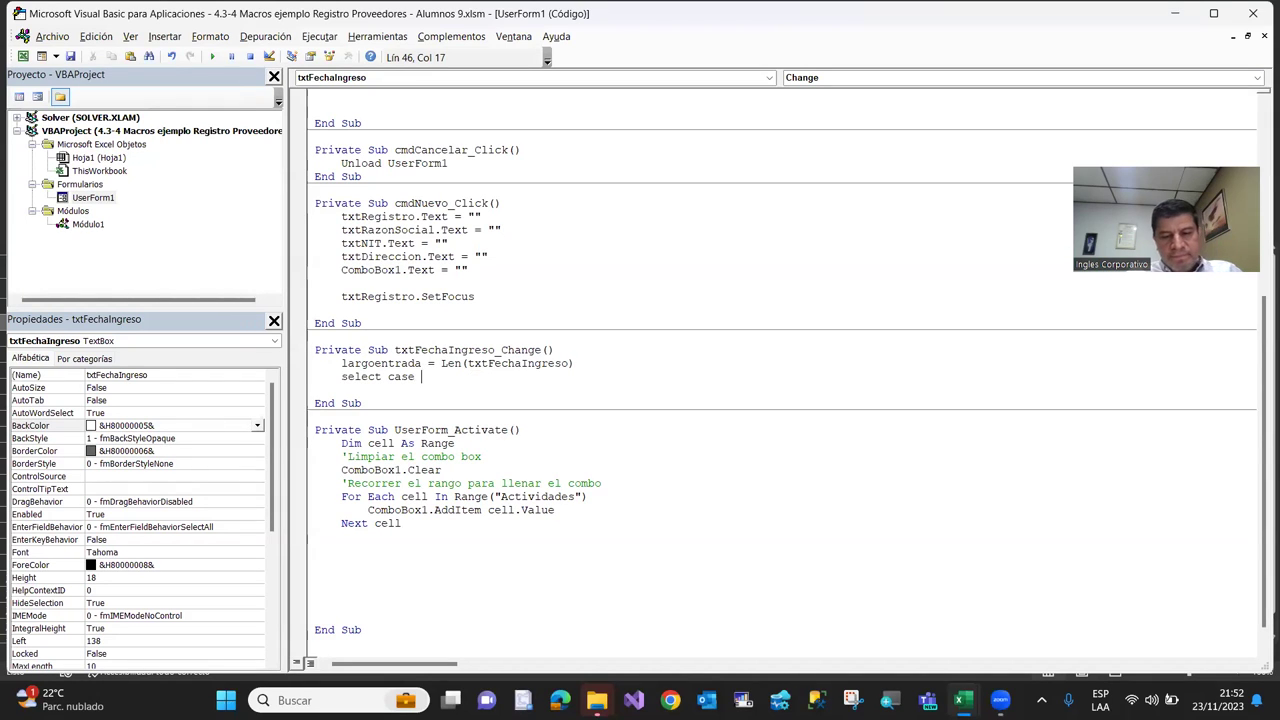
type("largoentrada")
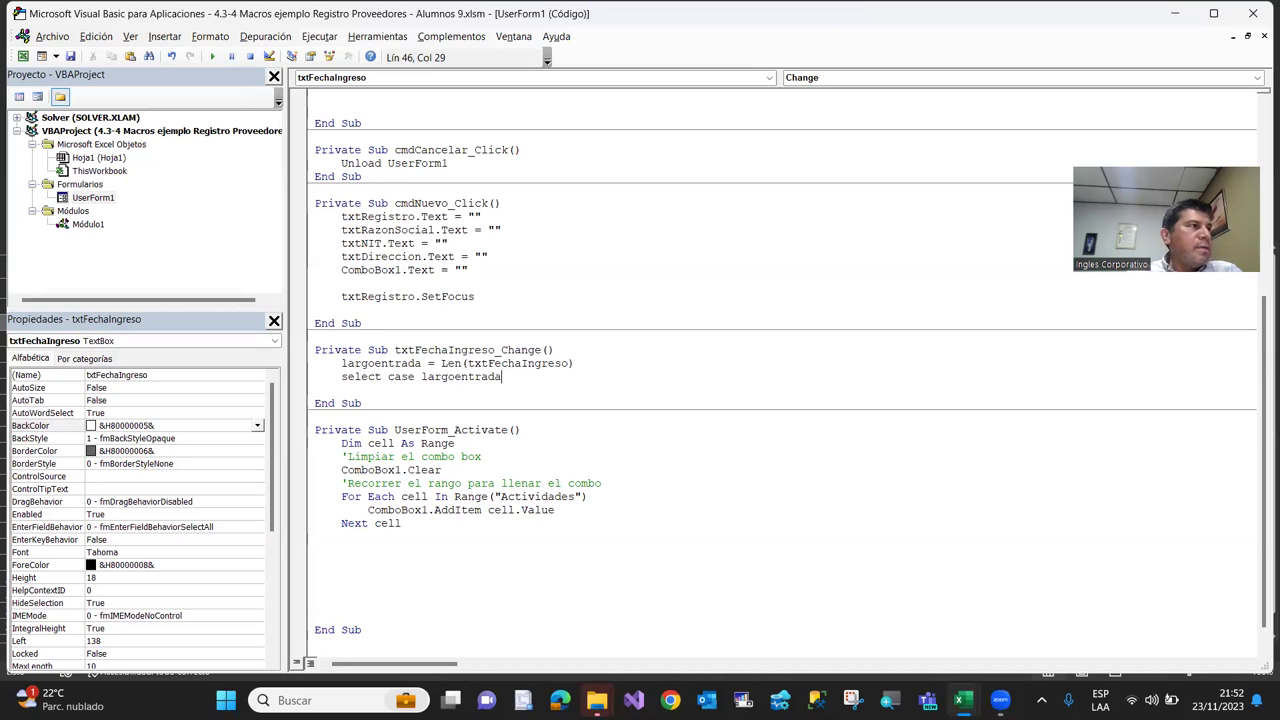
key("Return")
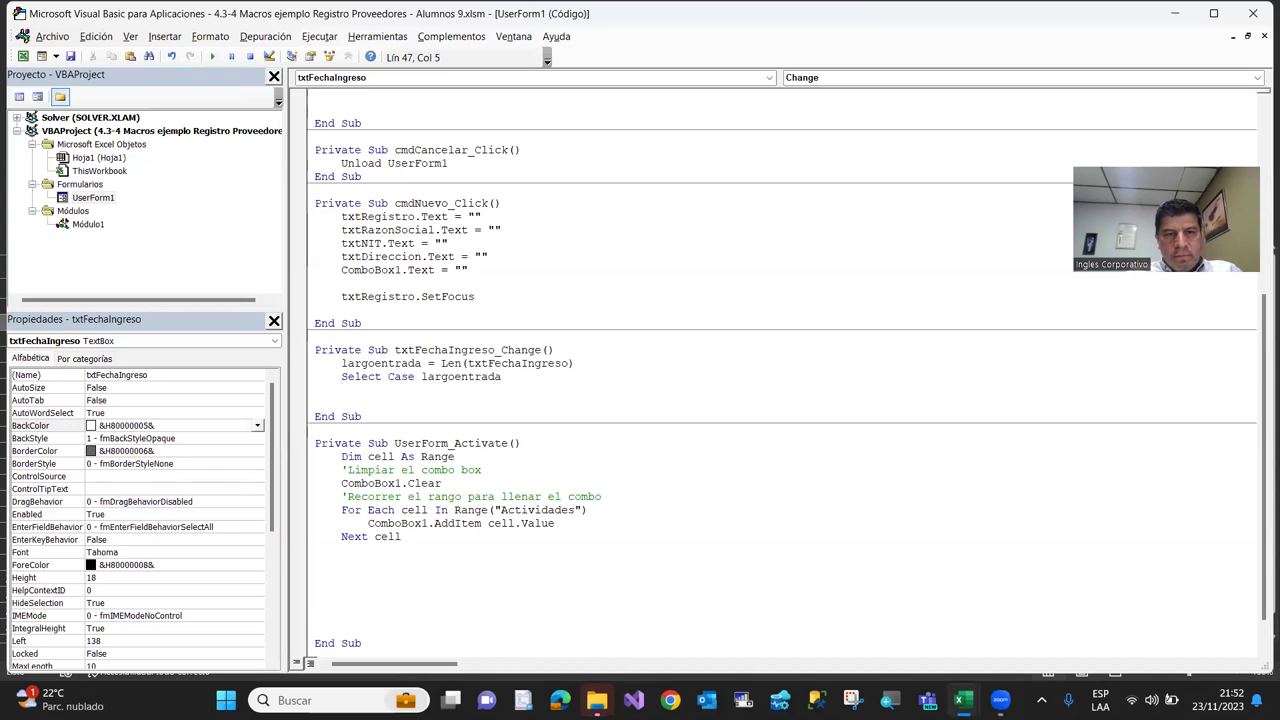
- Insert a Case 2 line under Select Case, above a new txtFechaIngreso line
key("Tab")
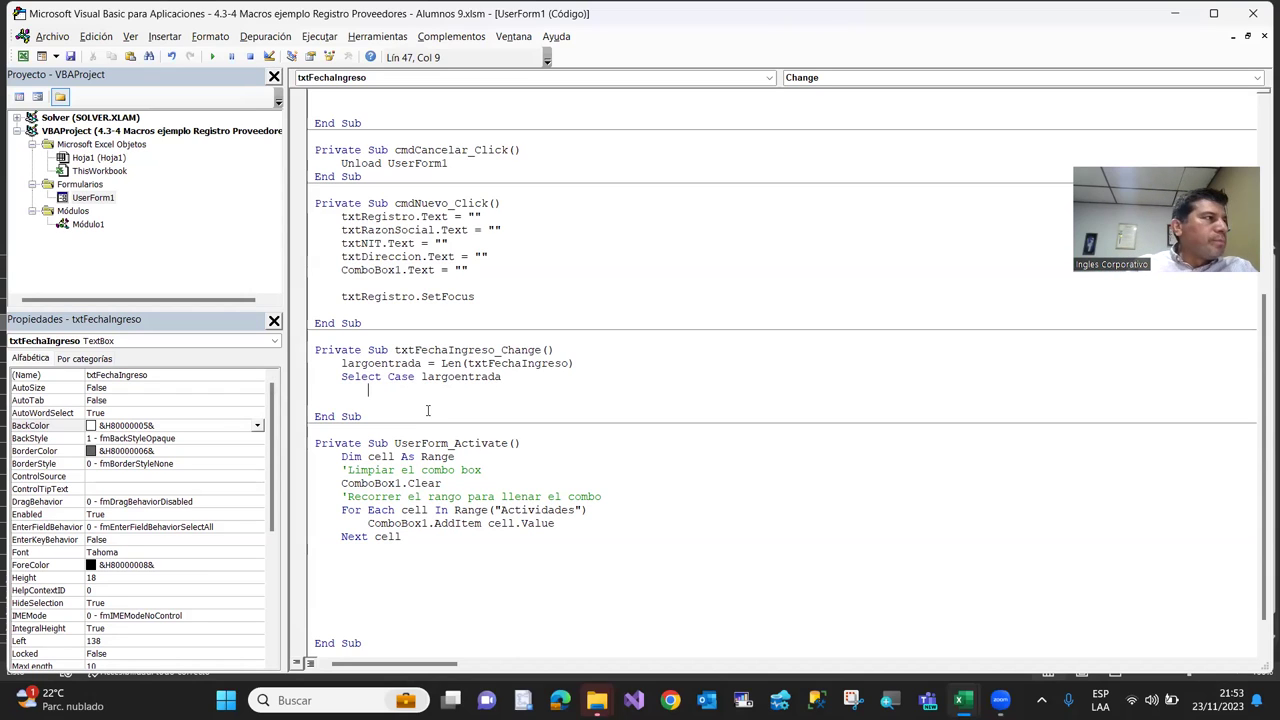
type("txtfechaingreso")
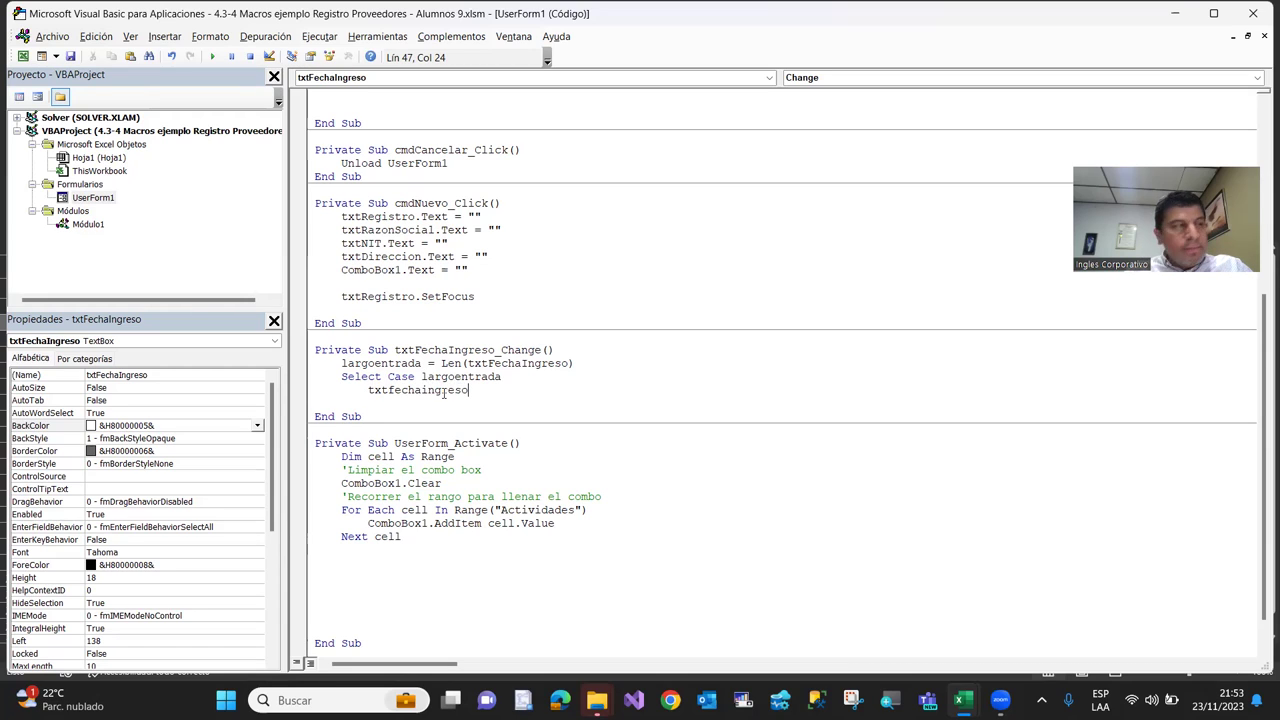
left_click(505, 377)
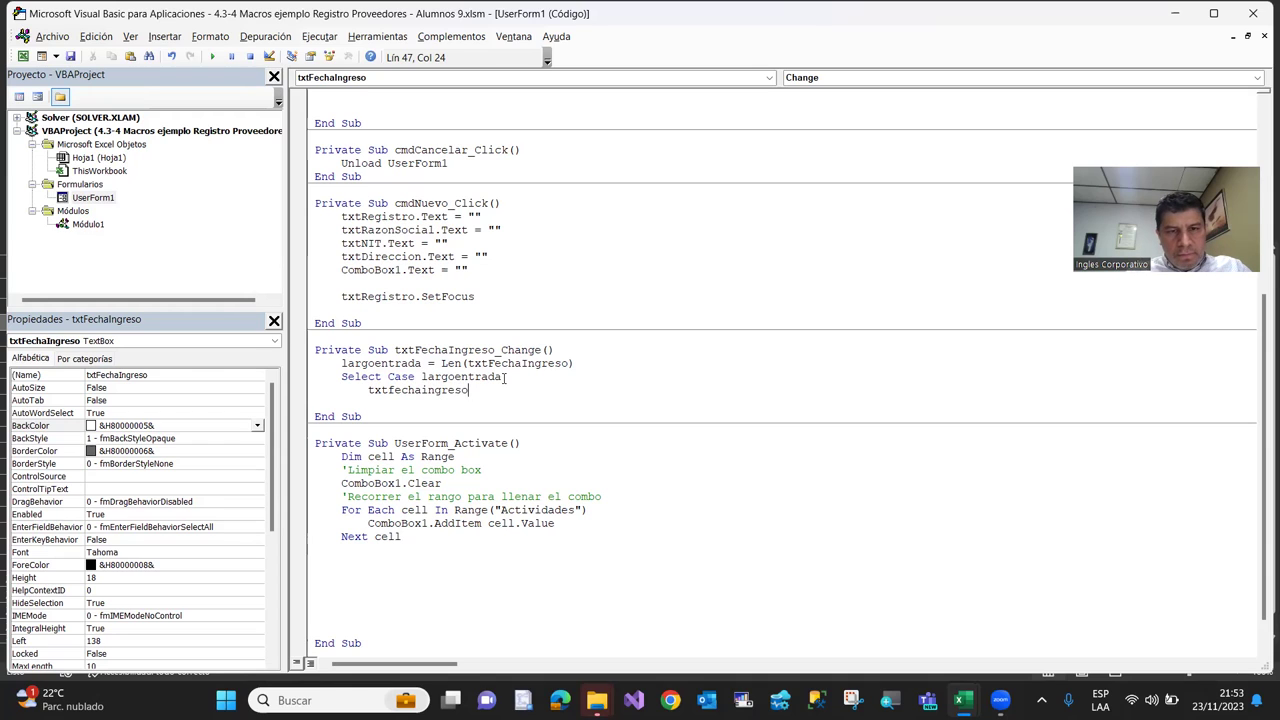
key("Return")
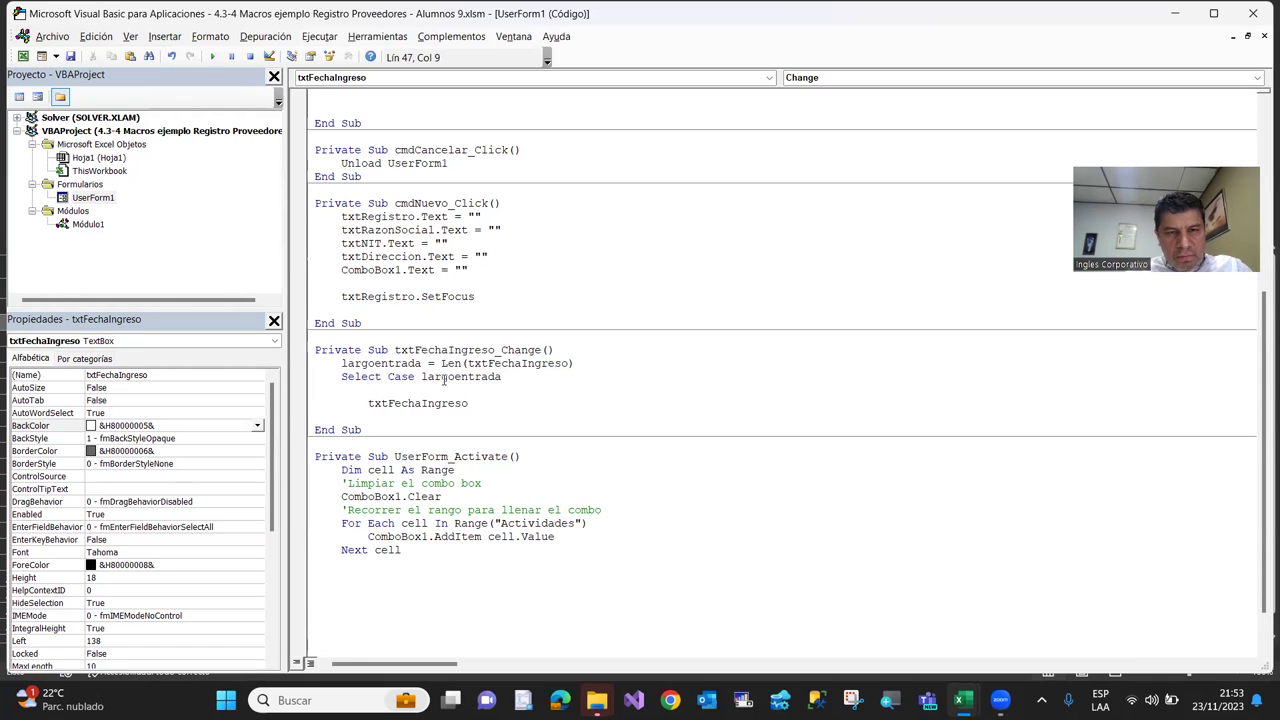
type("case 2")
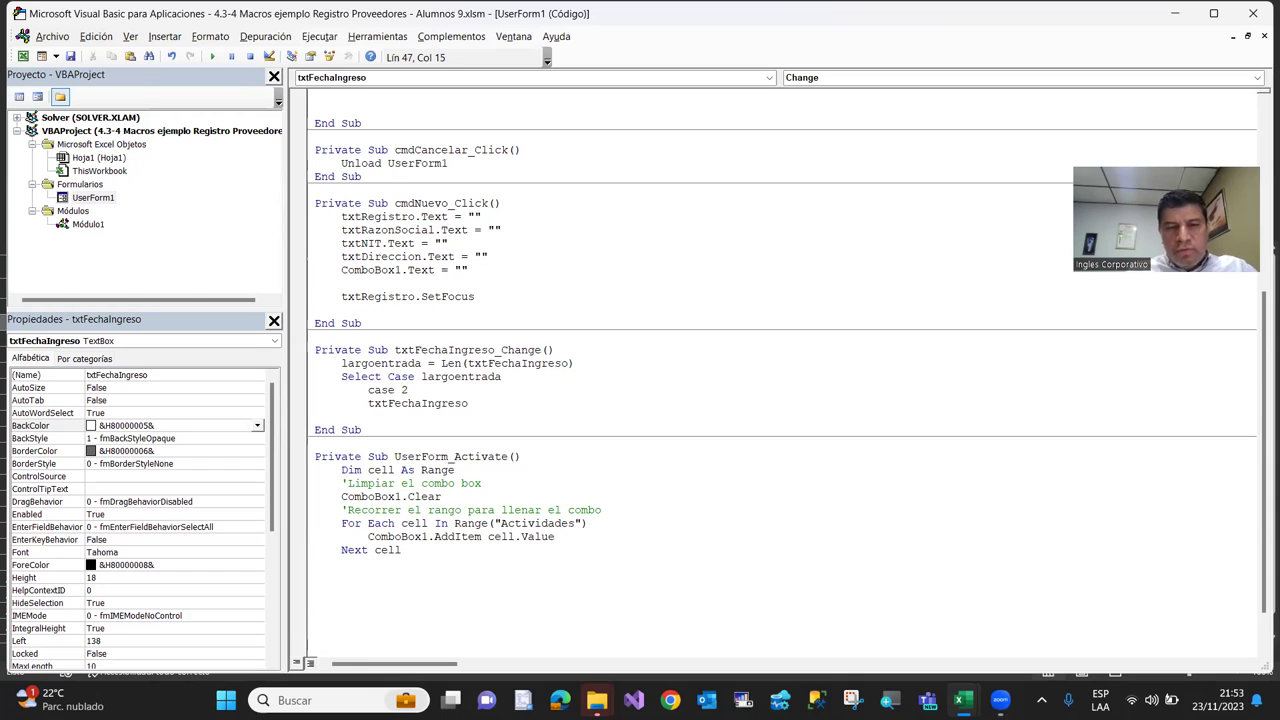
- Complete the indented Case 2 statement: txtFechaIngreso.Value = txtFechaIngreso.Value & "/"
left_click(368, 404)
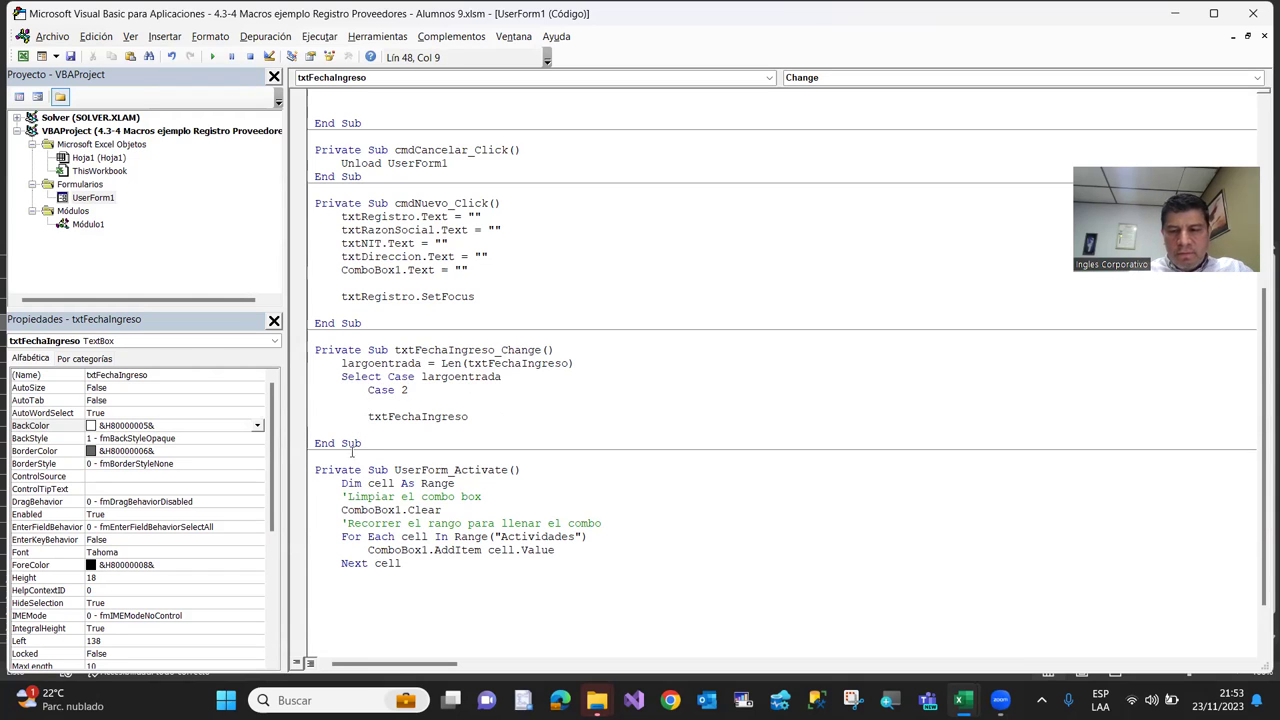
key("Tab")
key("Tab")
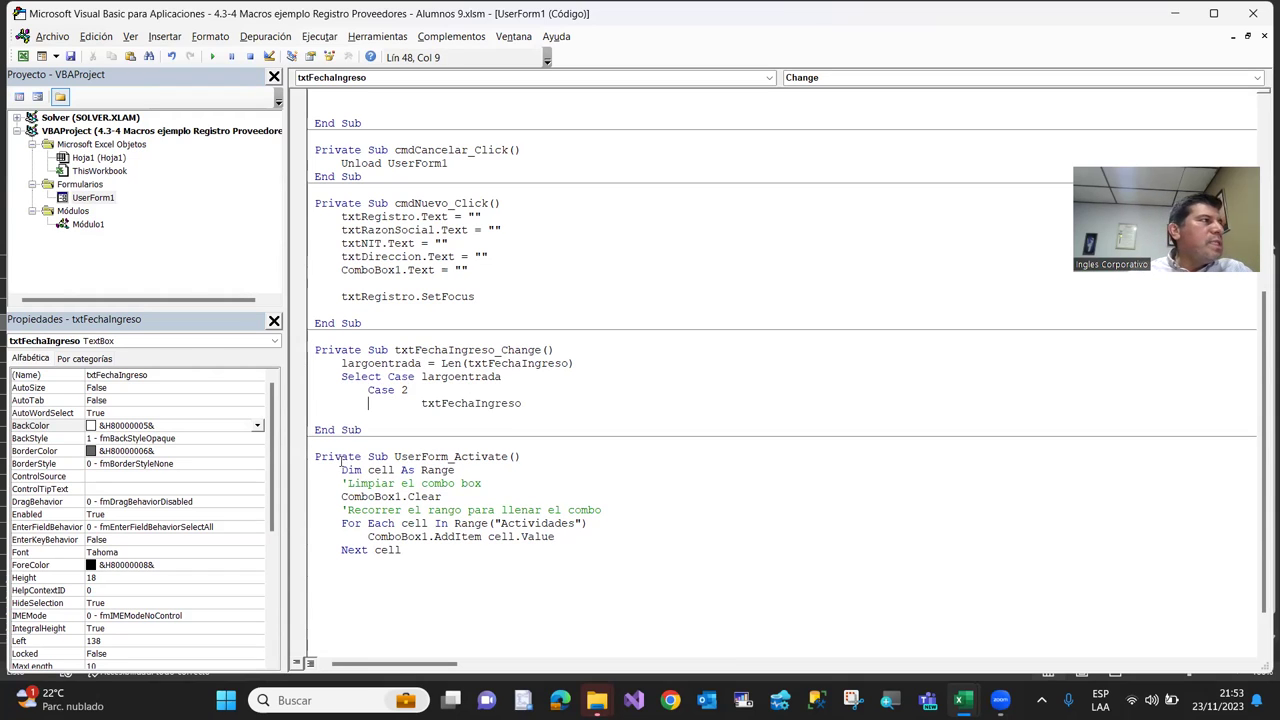
key("Delete")
key("Delete")
key("Delete")
key("Delete")
key("Delete")
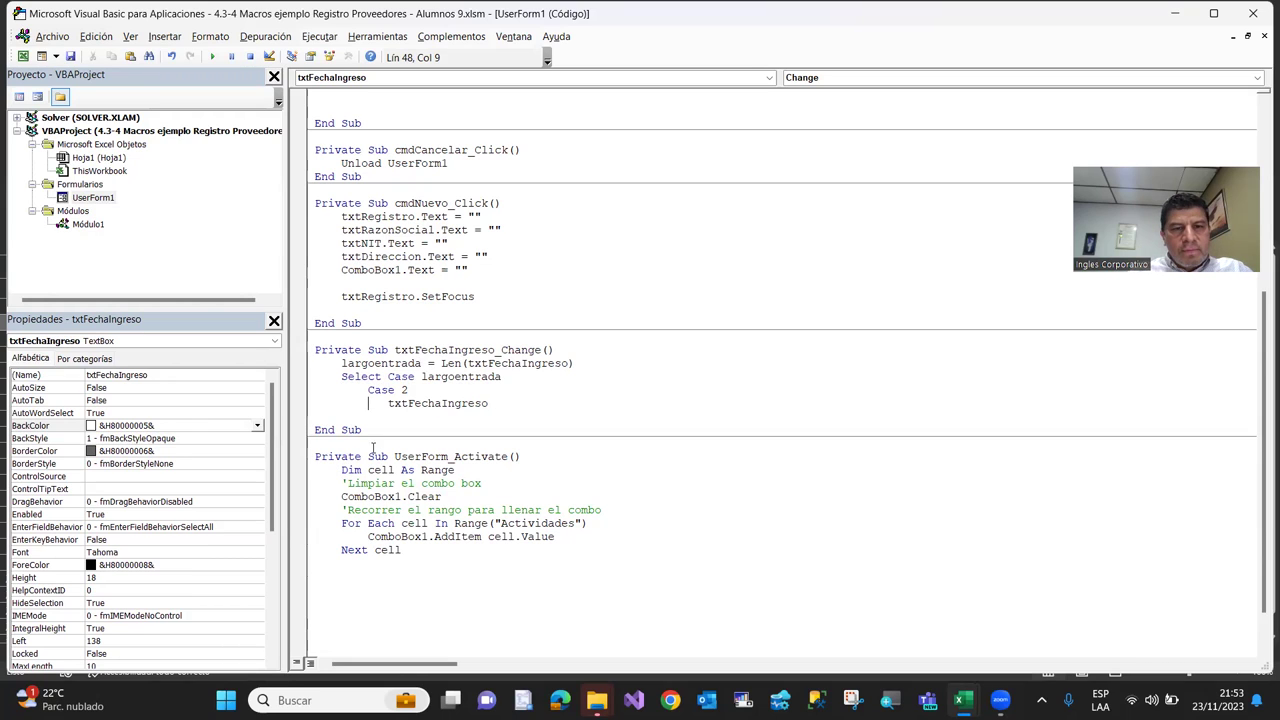
left_click(489, 403)
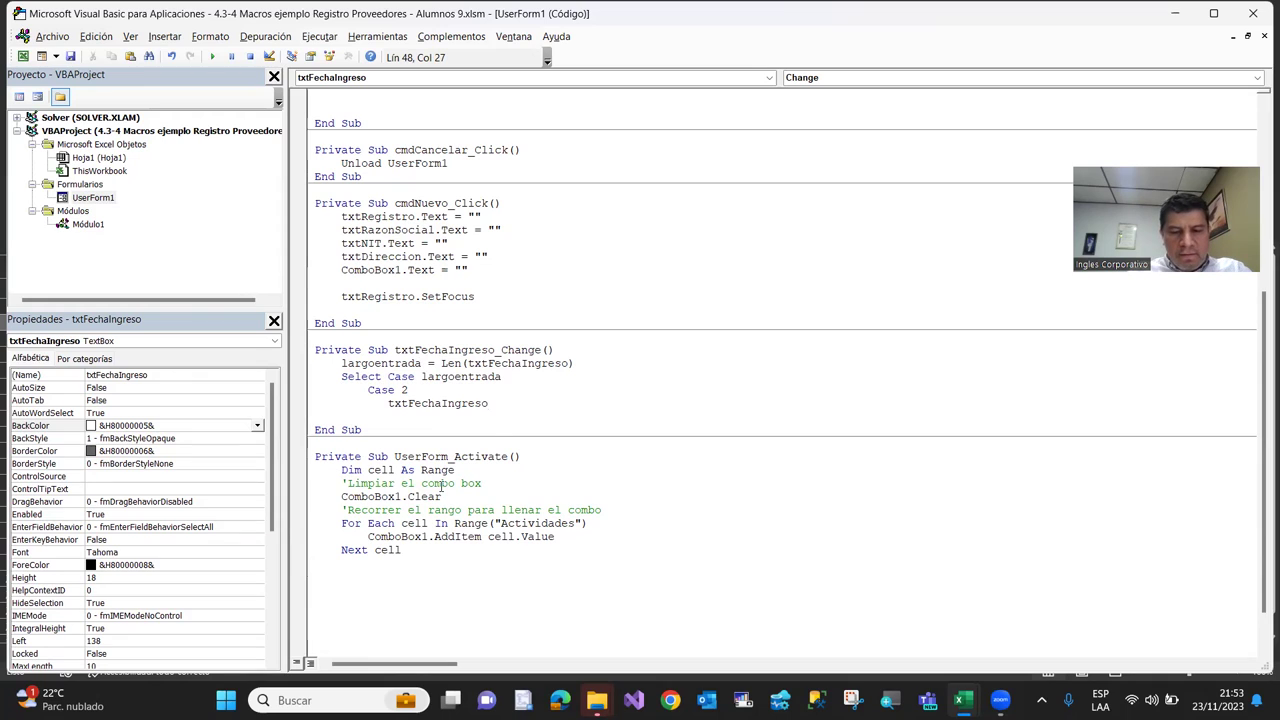
type(".value")
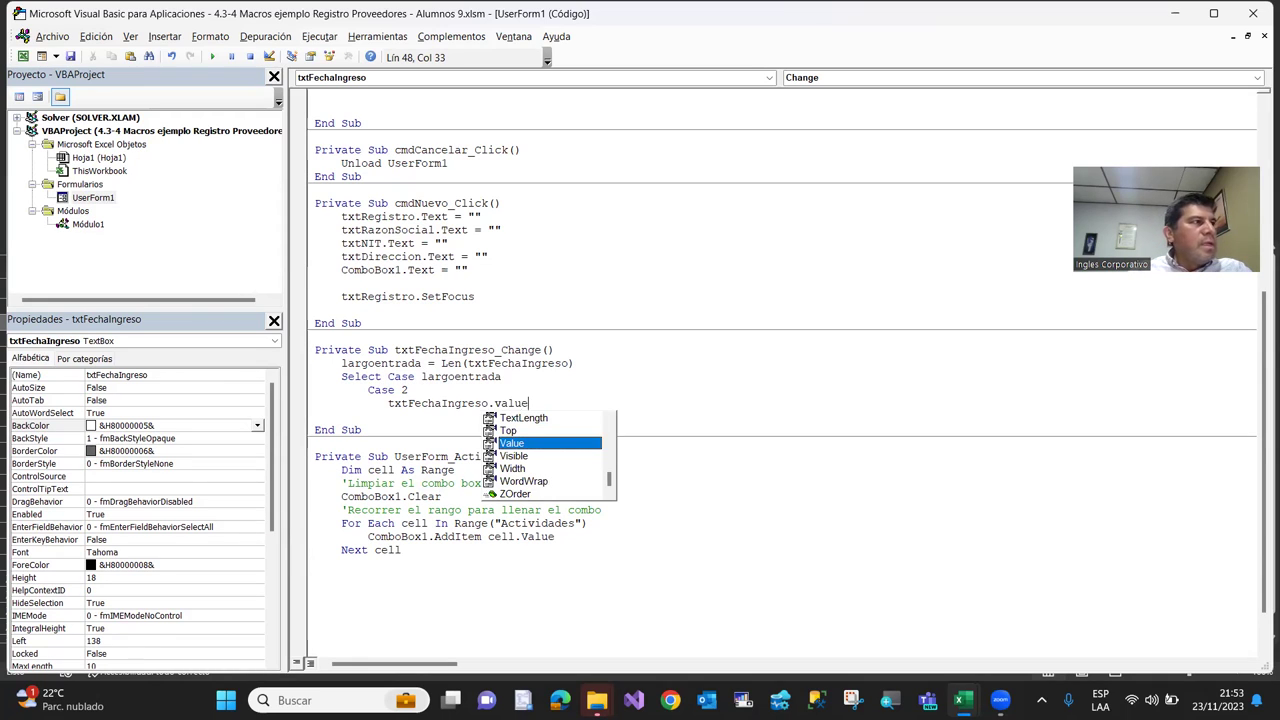
type("=")
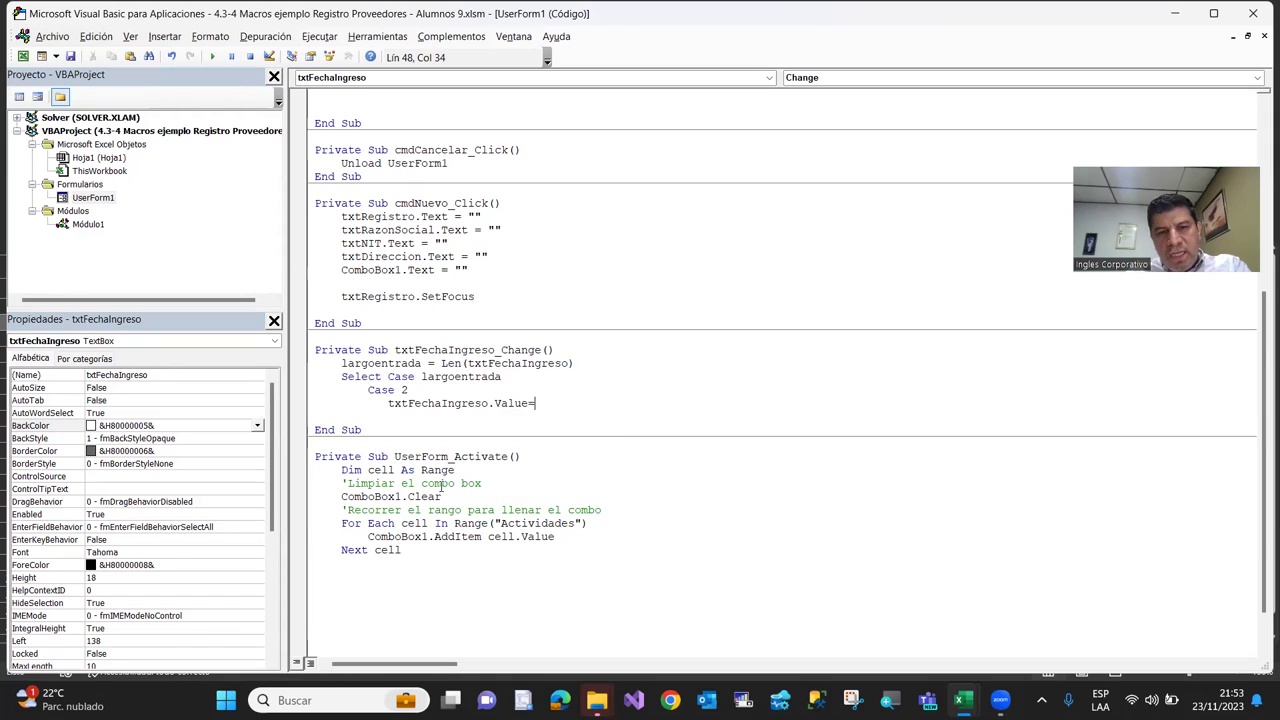
type("text")
key("BackSpace")
key("BackSpace")
key("BackSpace")
type("xt")
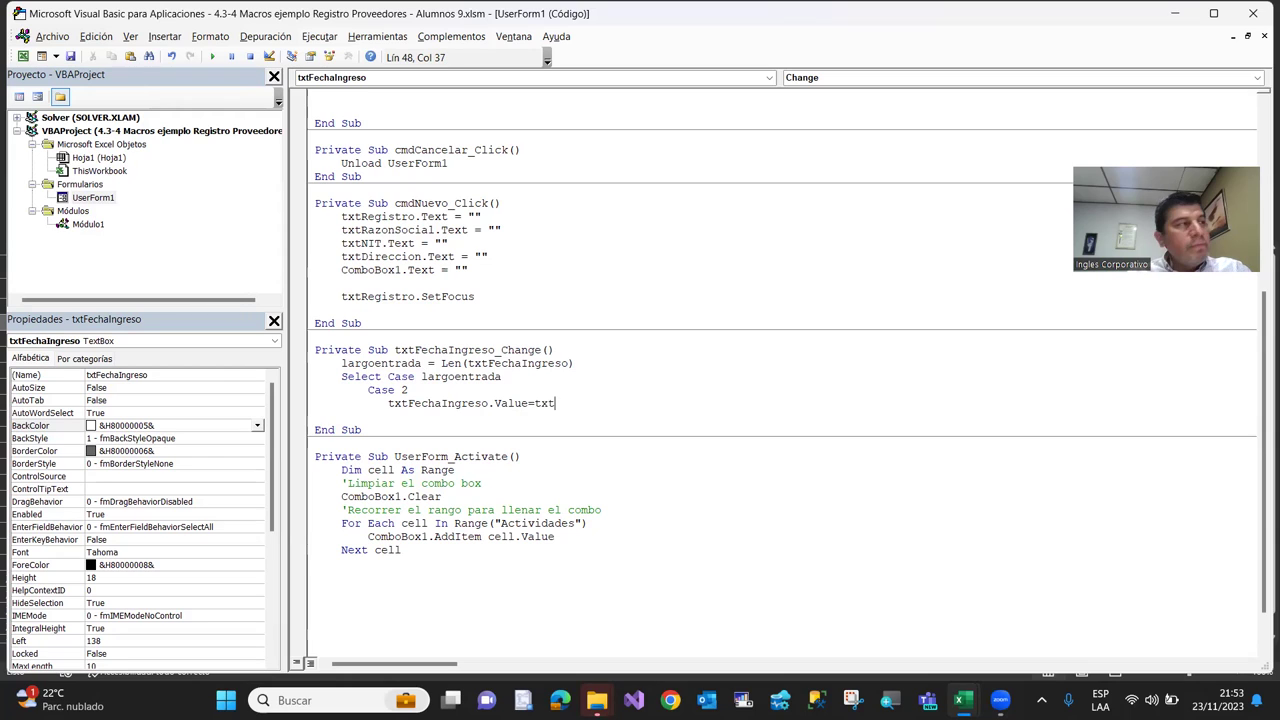
type("fechaingreso")
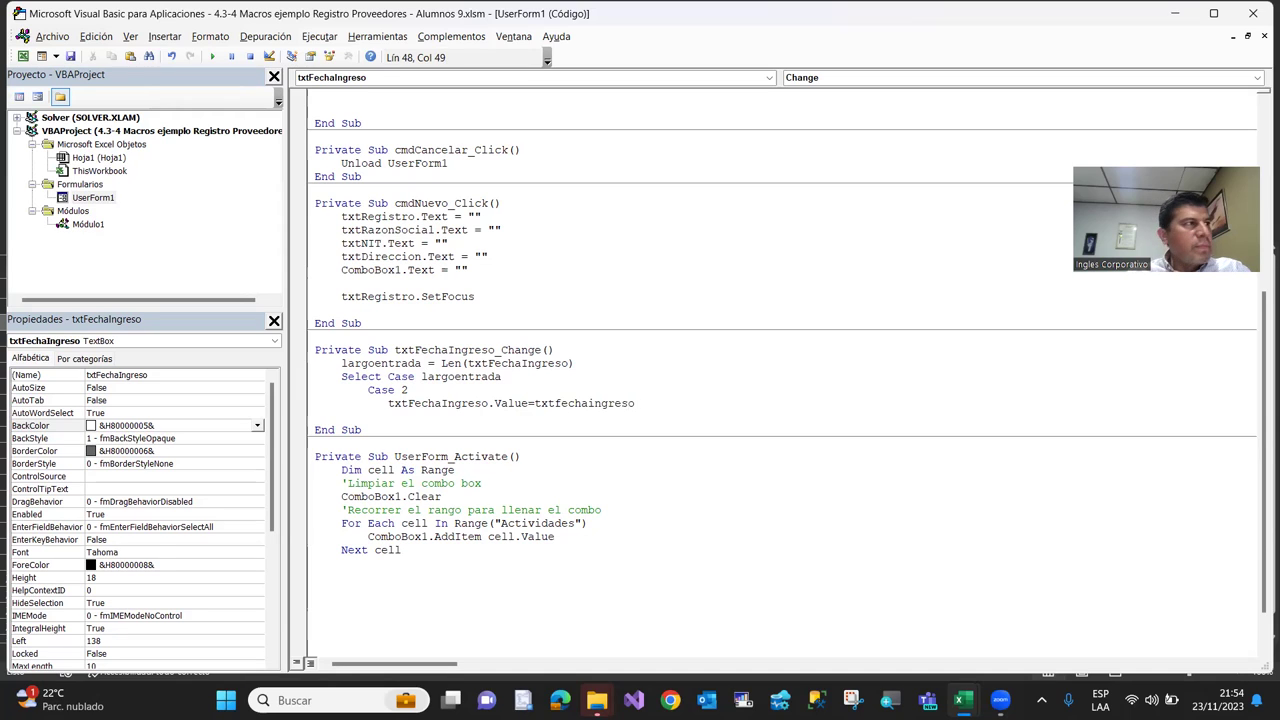
type(".value")
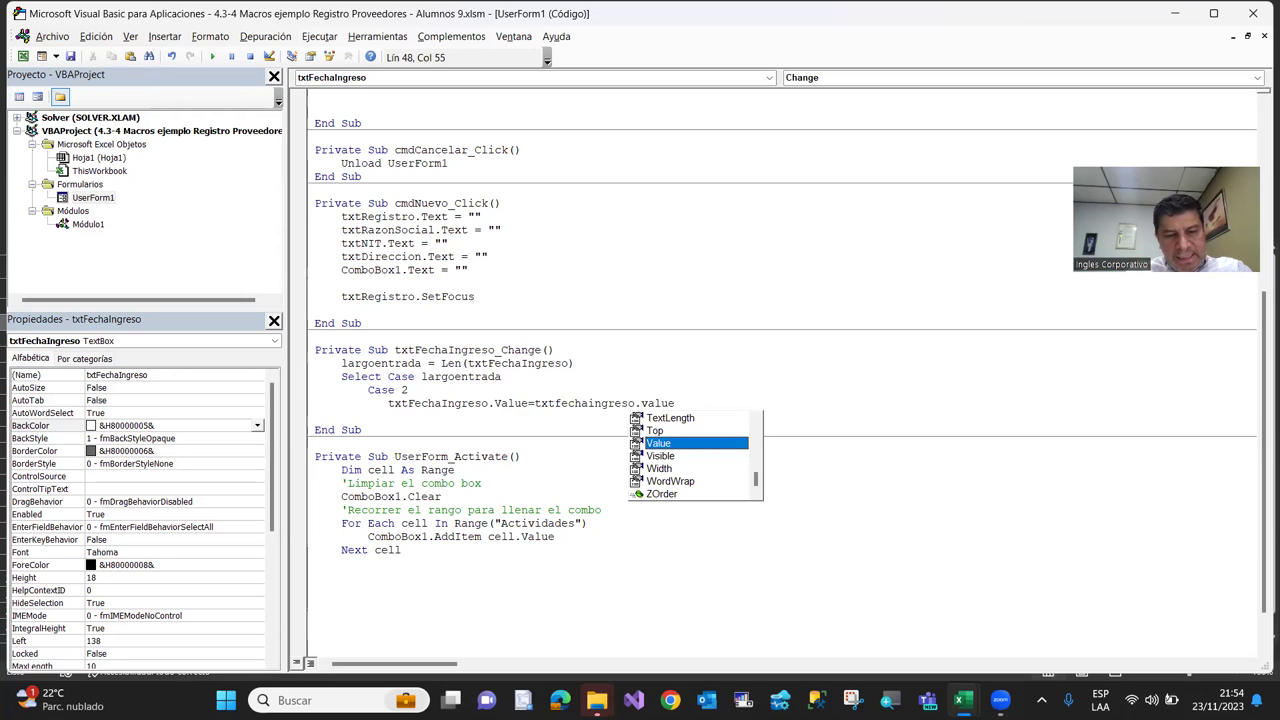
type(" &")
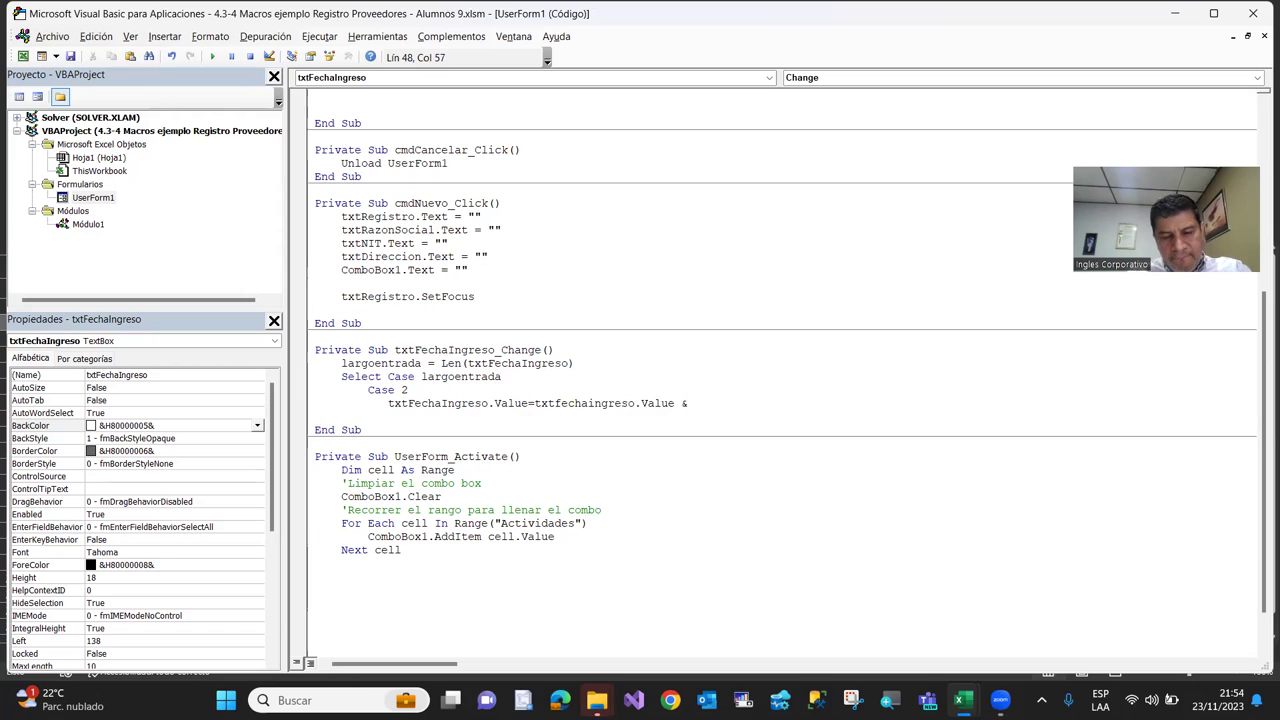
type(" \"/\"")
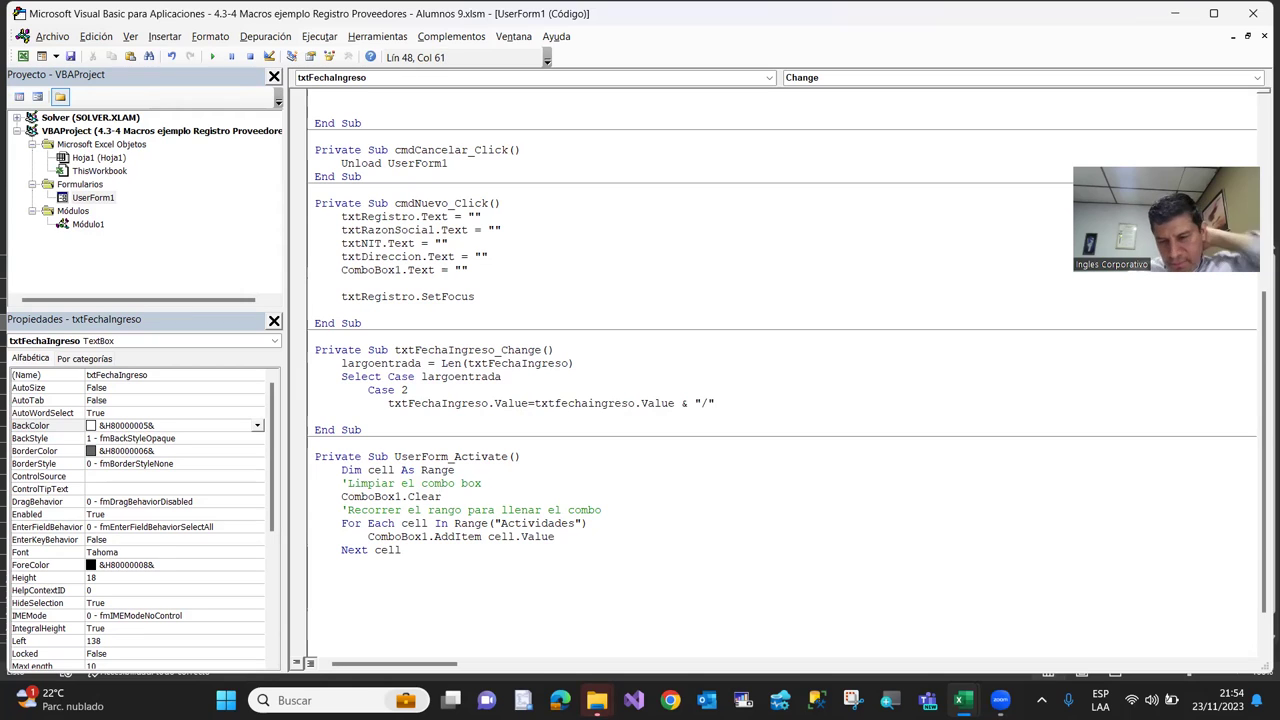
key("Return")
key("Up")
key("Up")
key("Up")
key("Down")
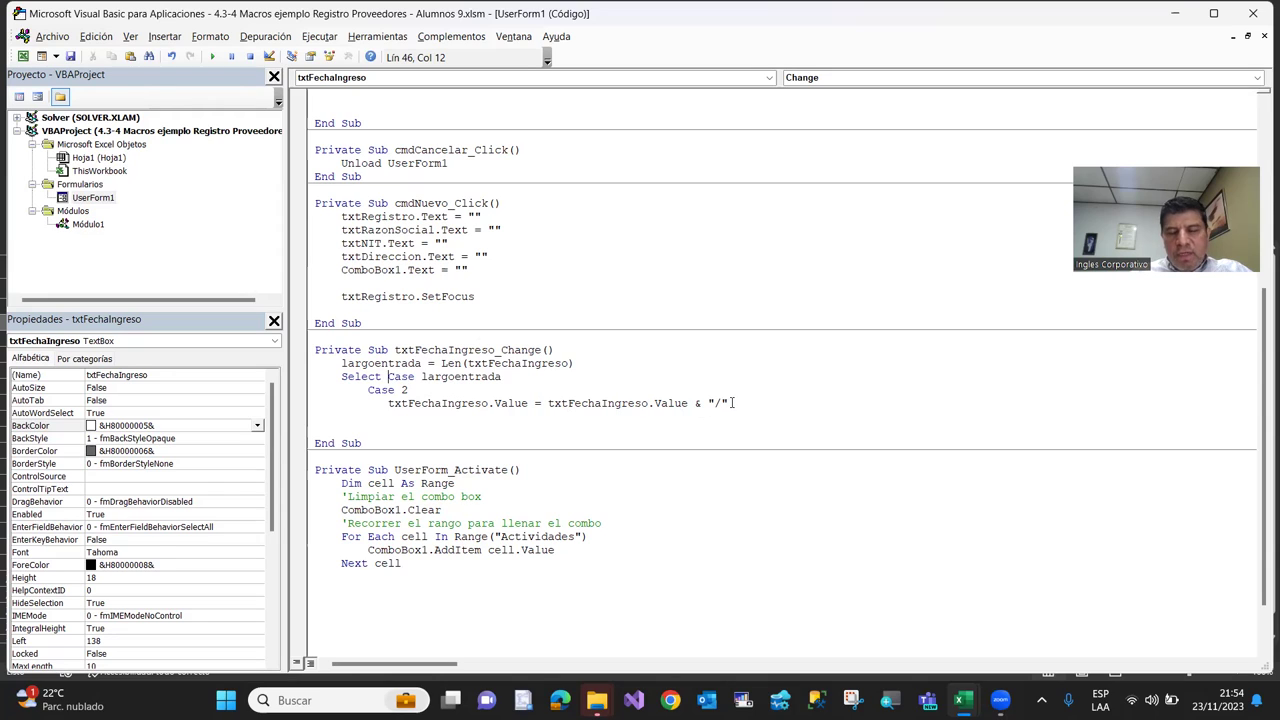
- Add a Case 5 branch containing a copy of the slash-appending Case 2 statement
left_click(733, 403)
key("Return")
key("BackSpace")
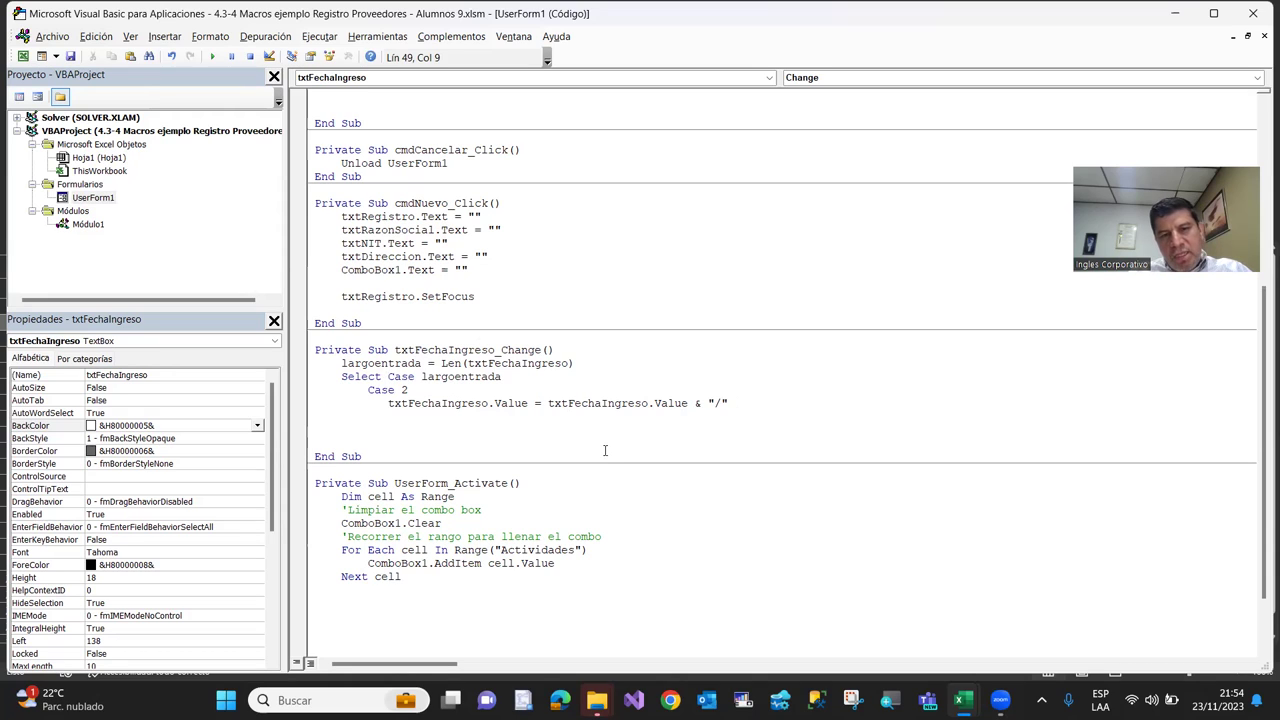
type("case")
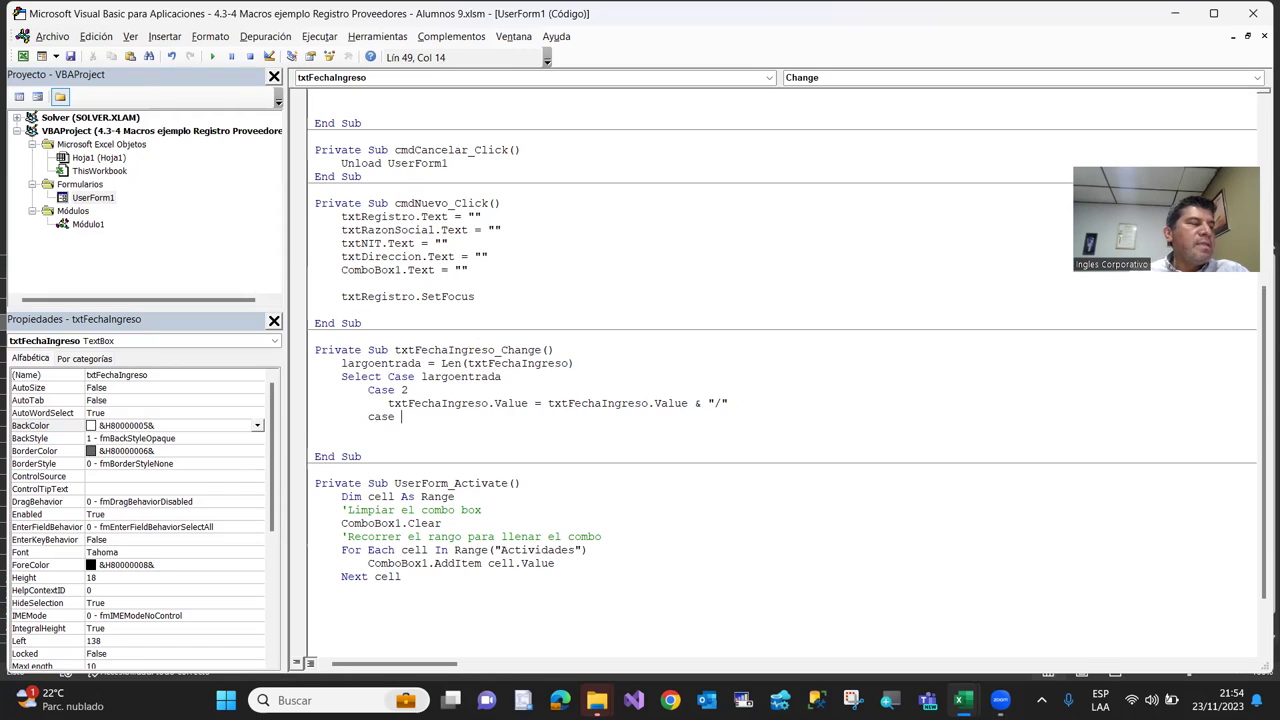
type("5")
key("Return")
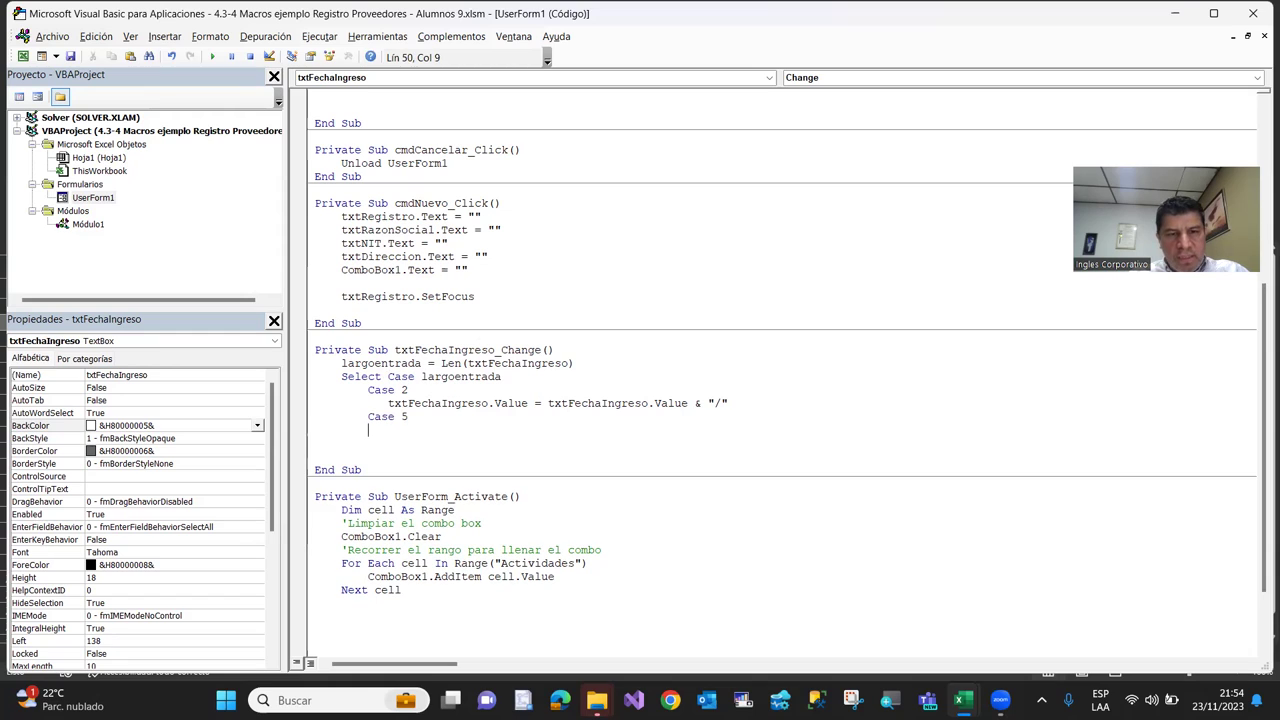
key("Tab")
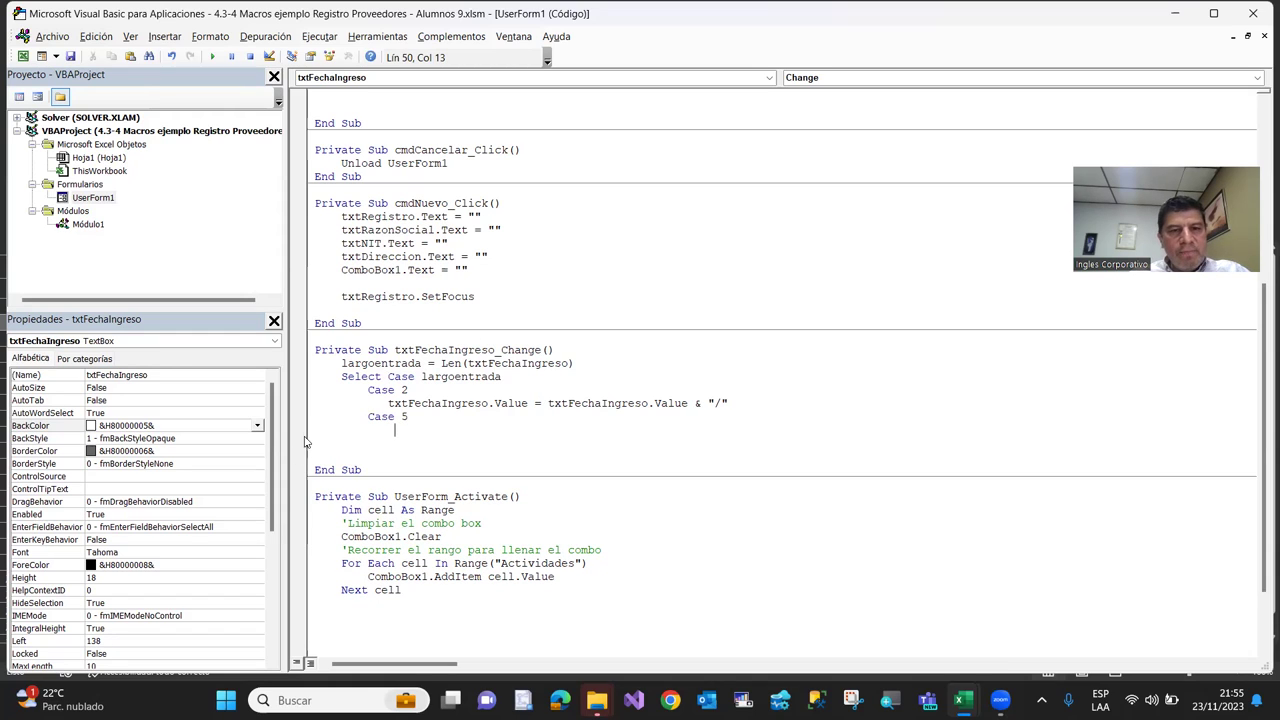
left_click(387, 404)
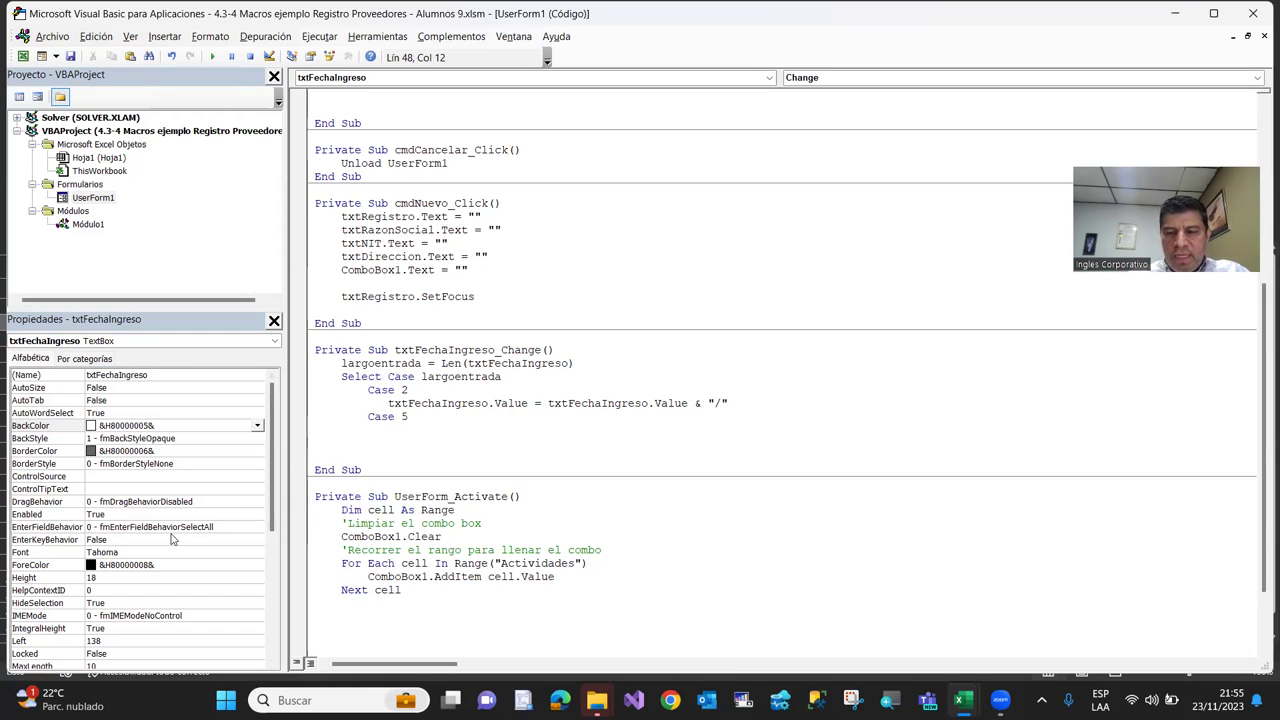
key("shift+End")
key("ctrl+c")
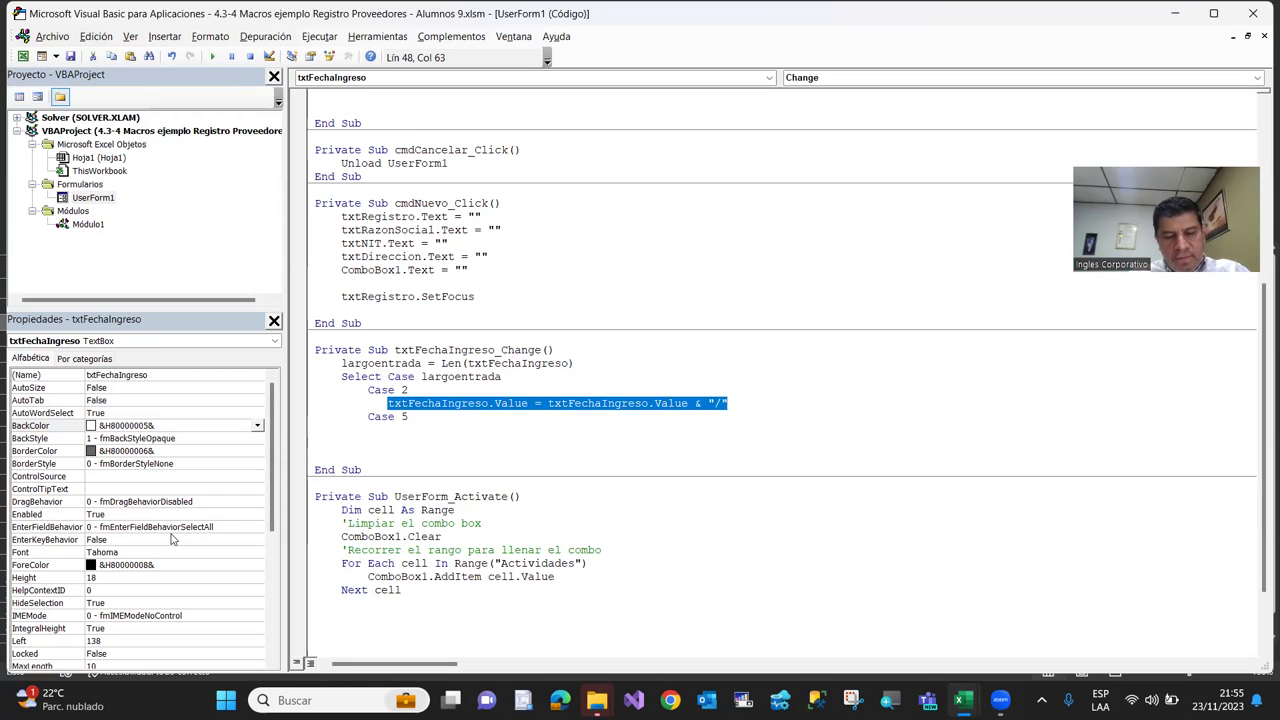
key("Down")
key("Down")
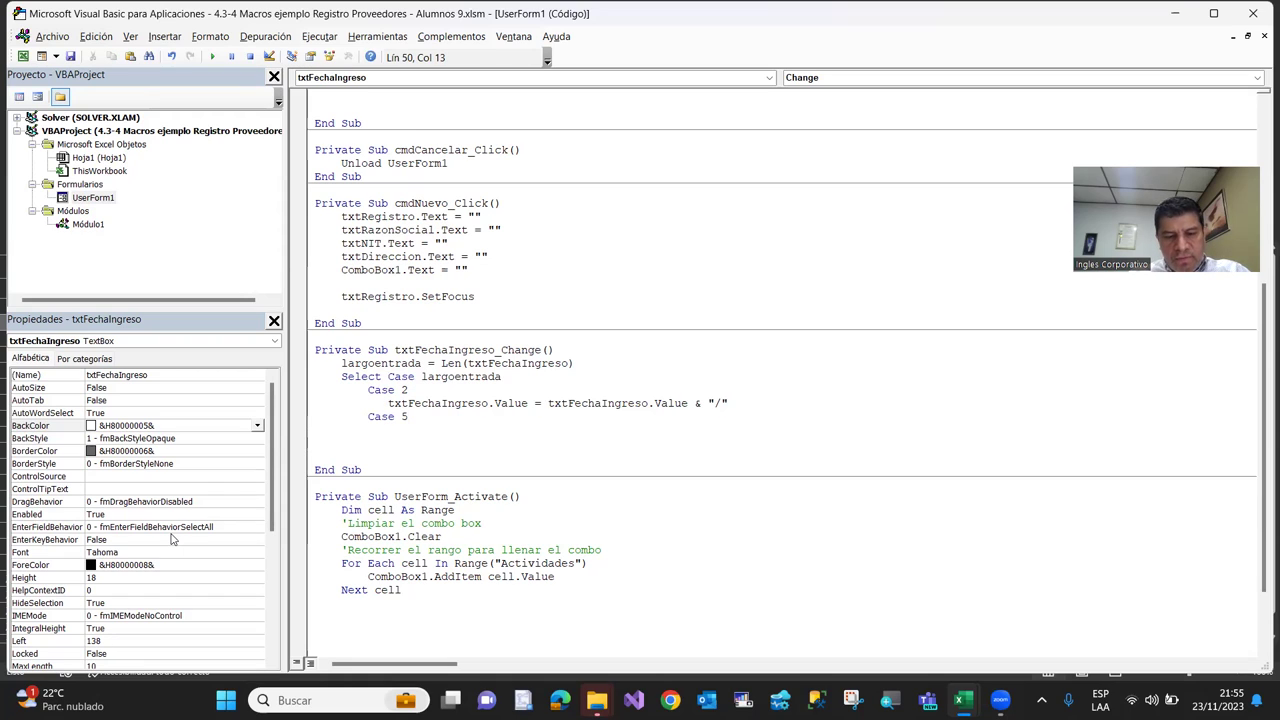
key("ctrl+v")
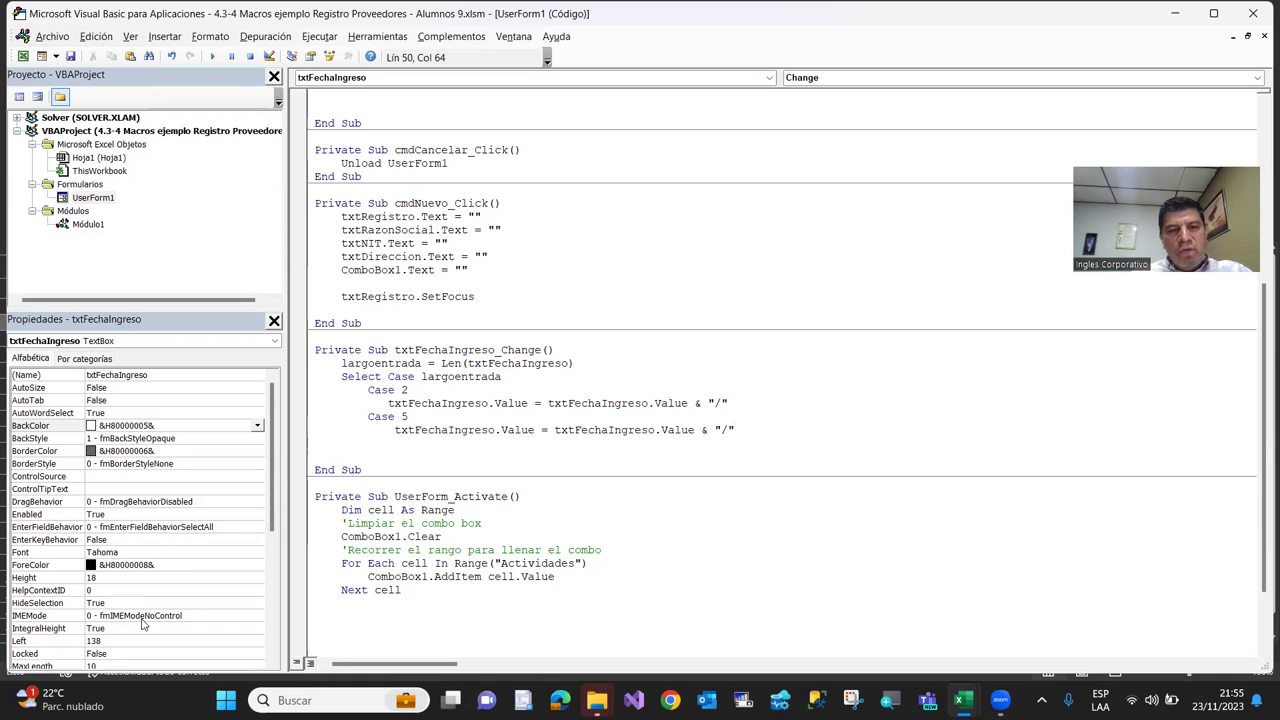
- Close the block with End Select and delete the leftover blank lines
key("Return")
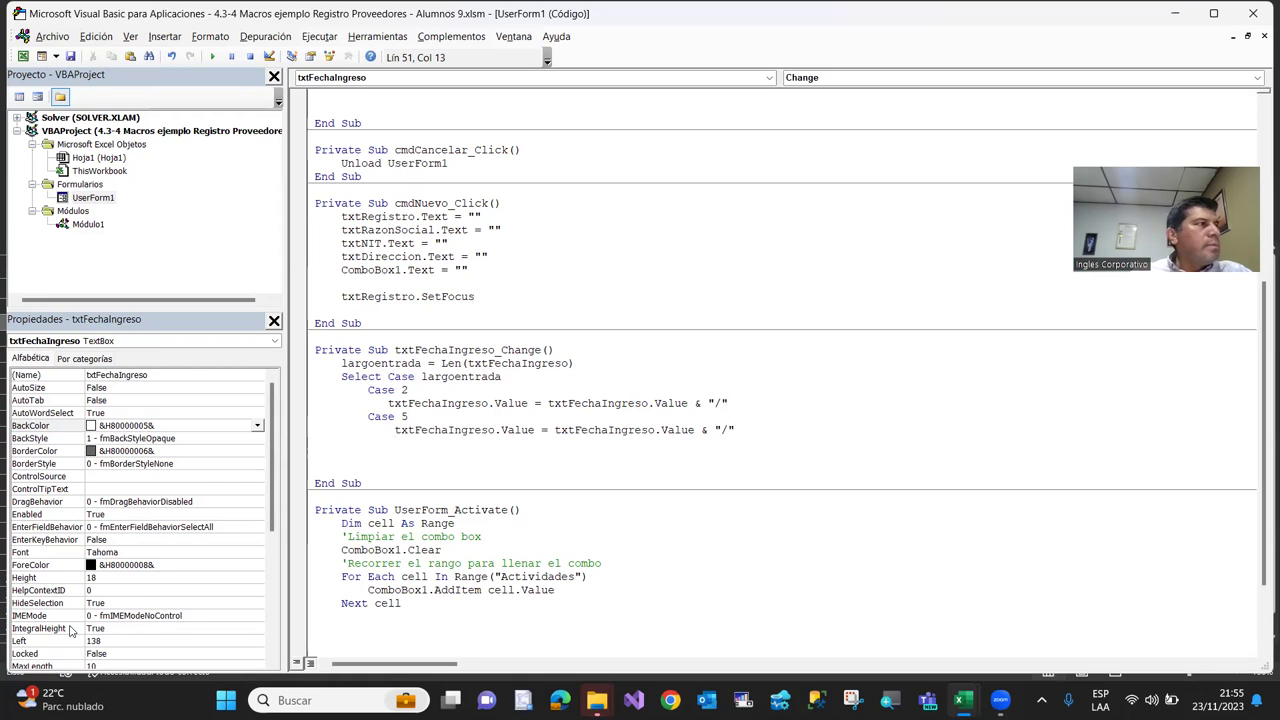
key("BackSpace")
key("BackSpace")
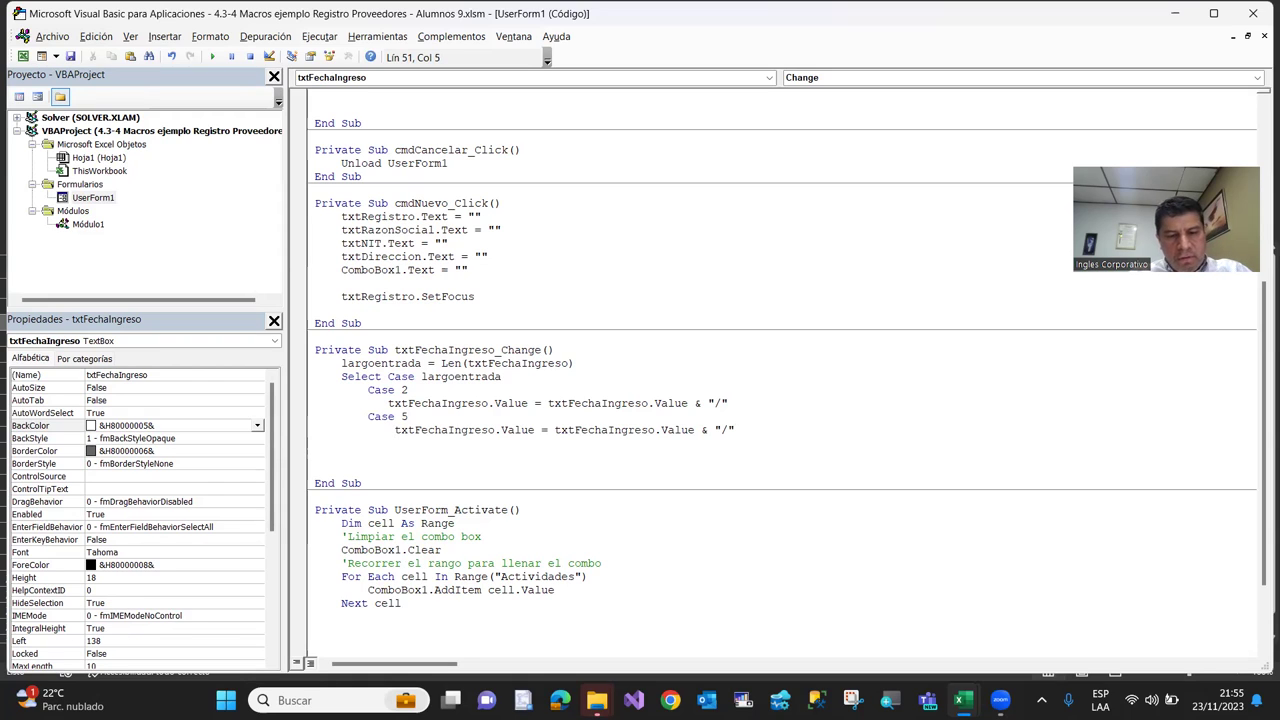
type("end select")
key("Return")
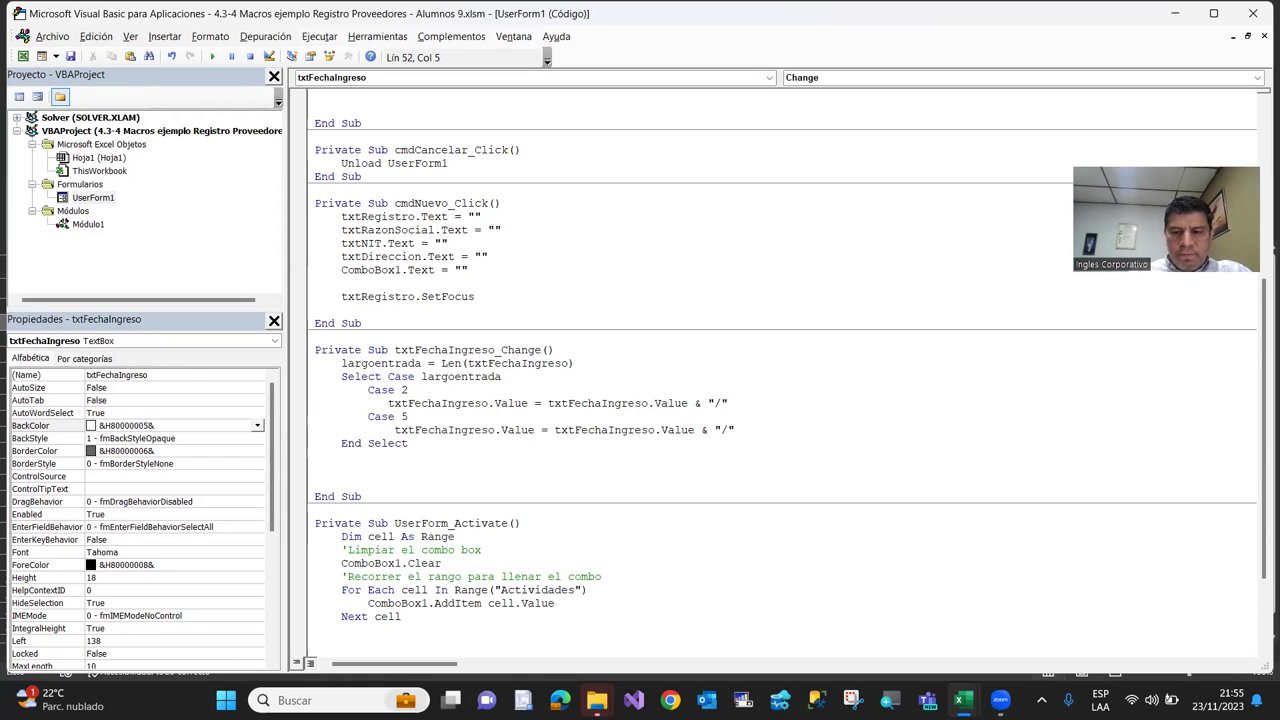
key("shift+Down")
key("shift+Down")
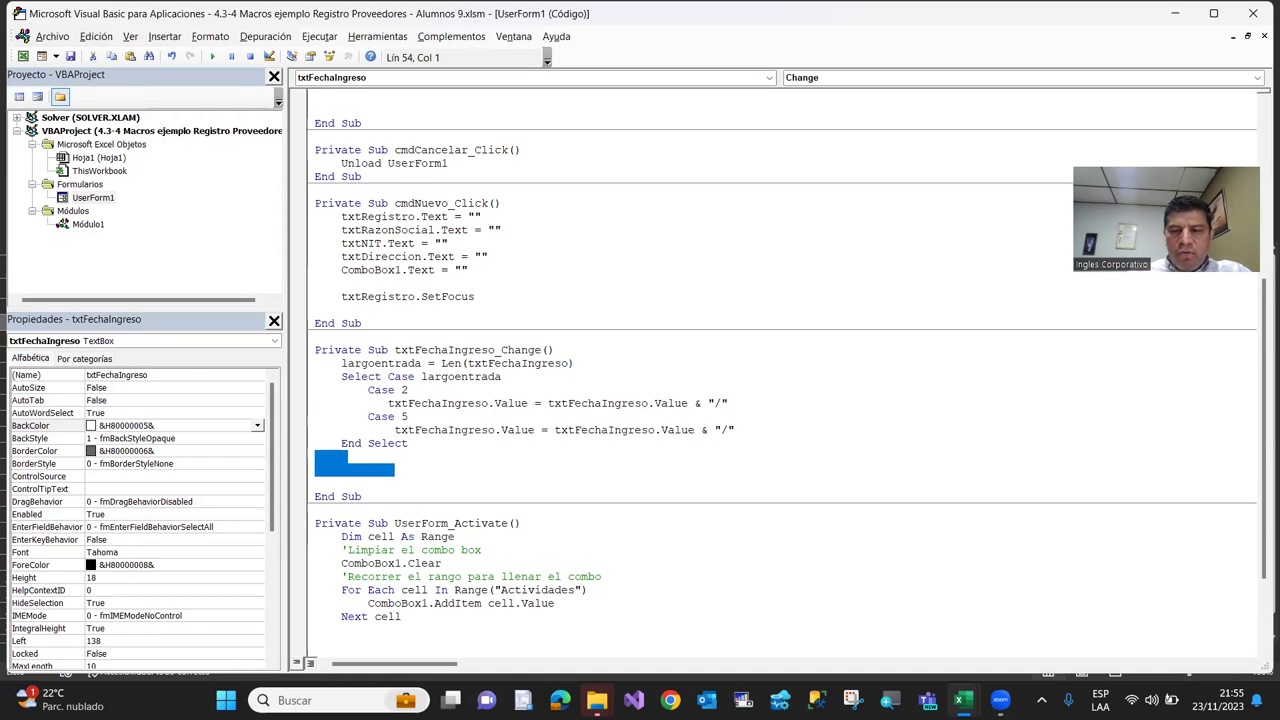
key("Delete")
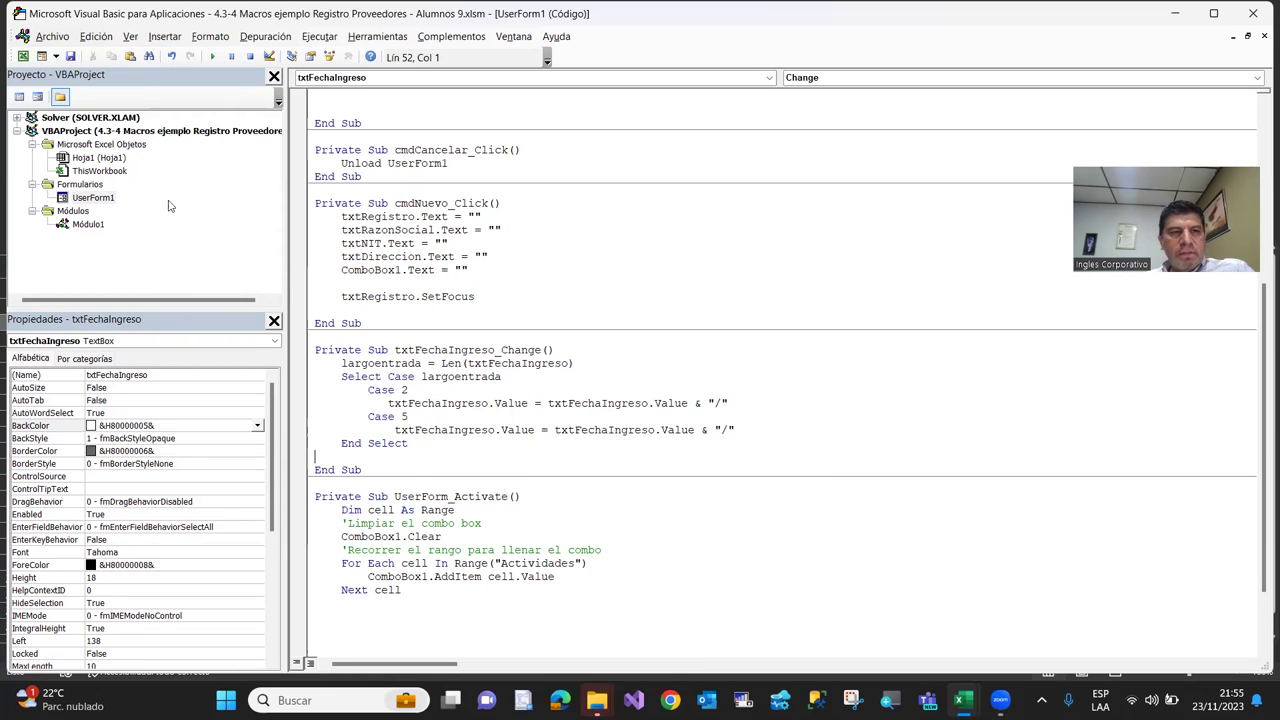
- Open the Registro de Proveedores form in Excel and enter 23/11/2023 as Fecha de Ingreso
left_click(22, 57)
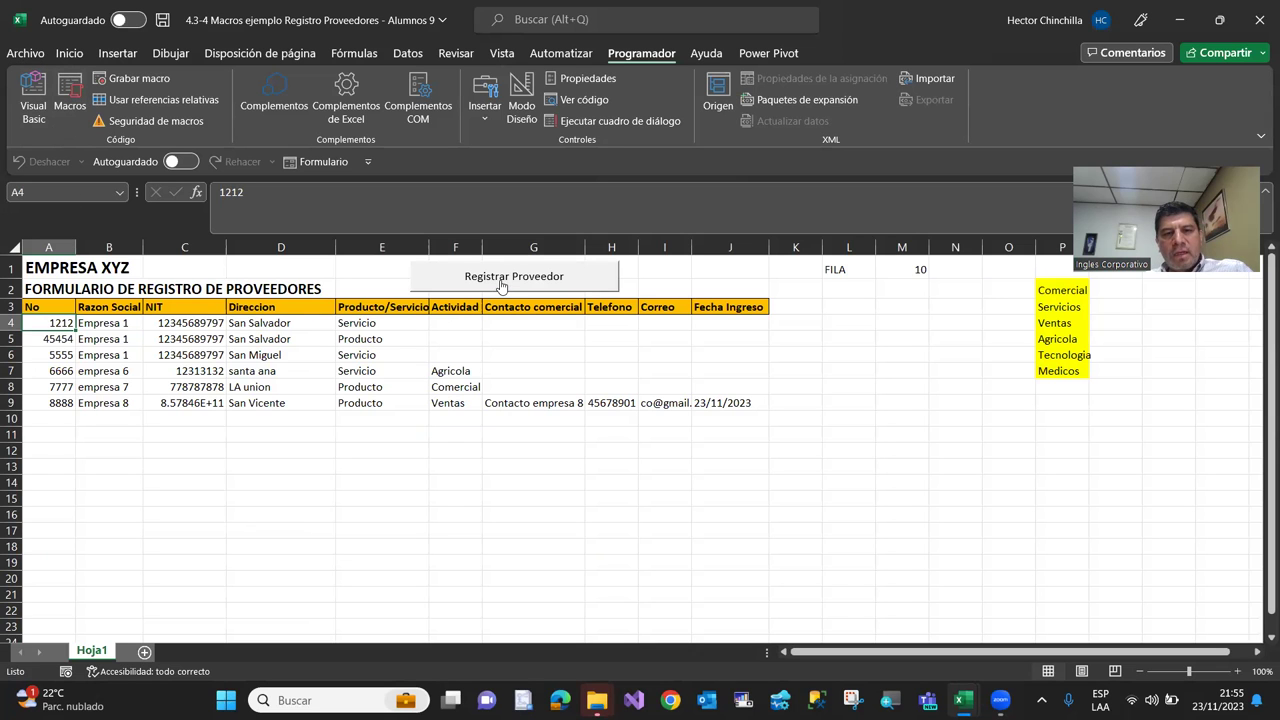
left_click(500, 285)
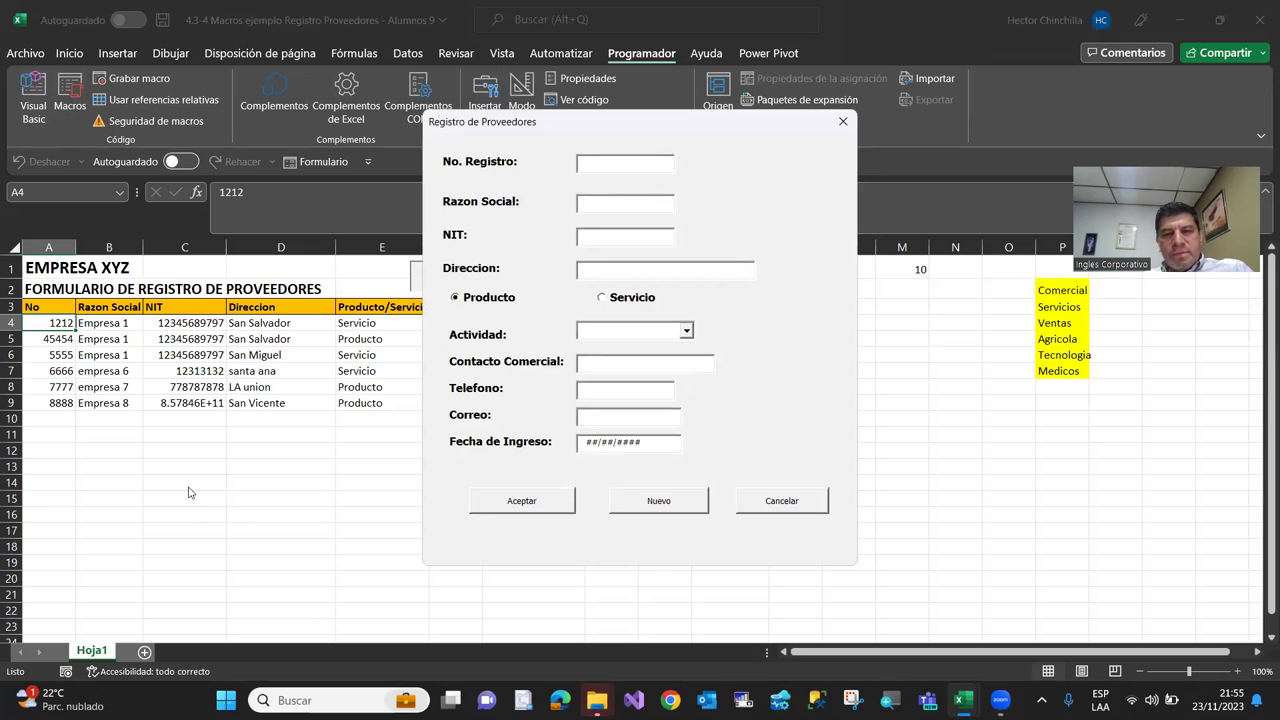
key("Tab")
key("Tab")
key("Tab")
key("Tab")
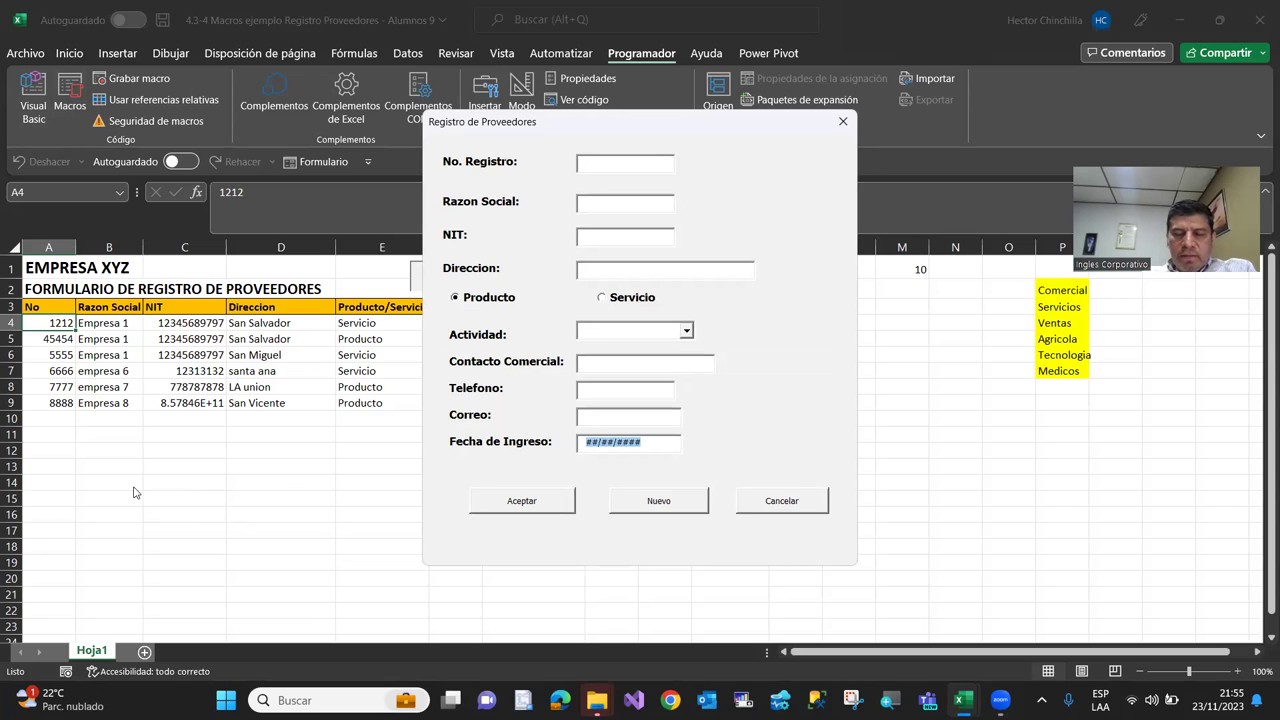
type("23/")
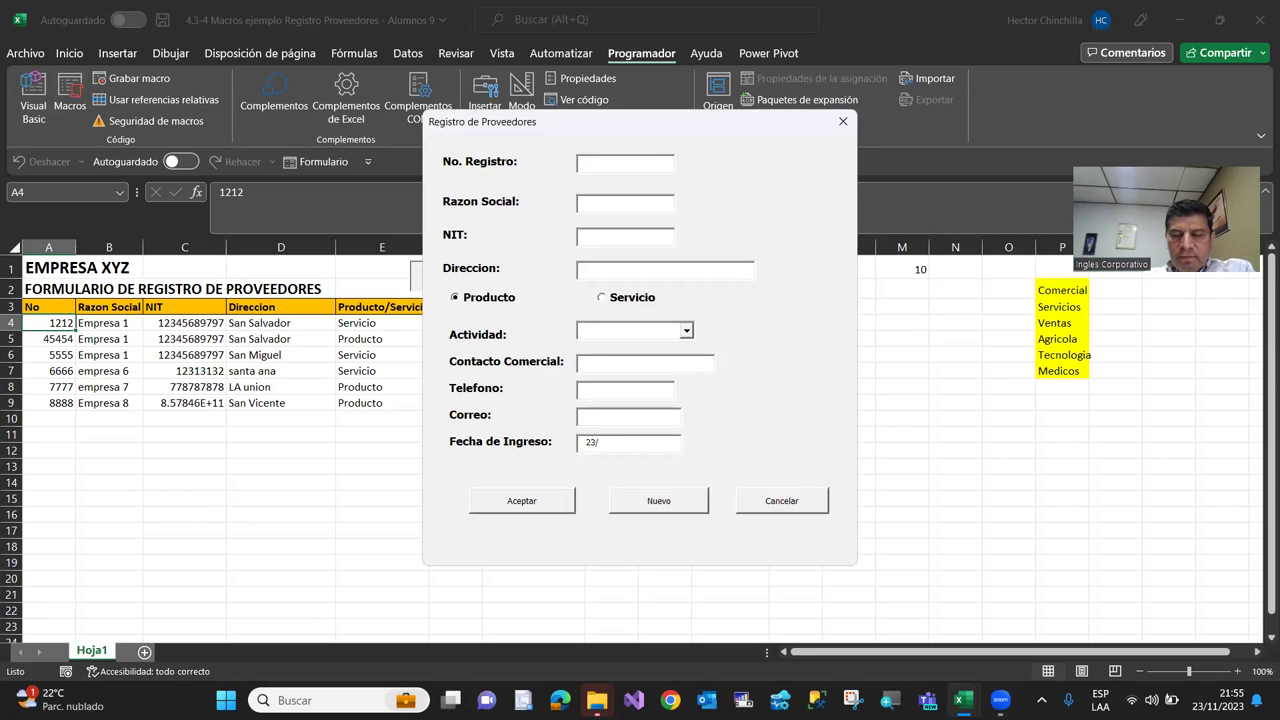
type("11/2")
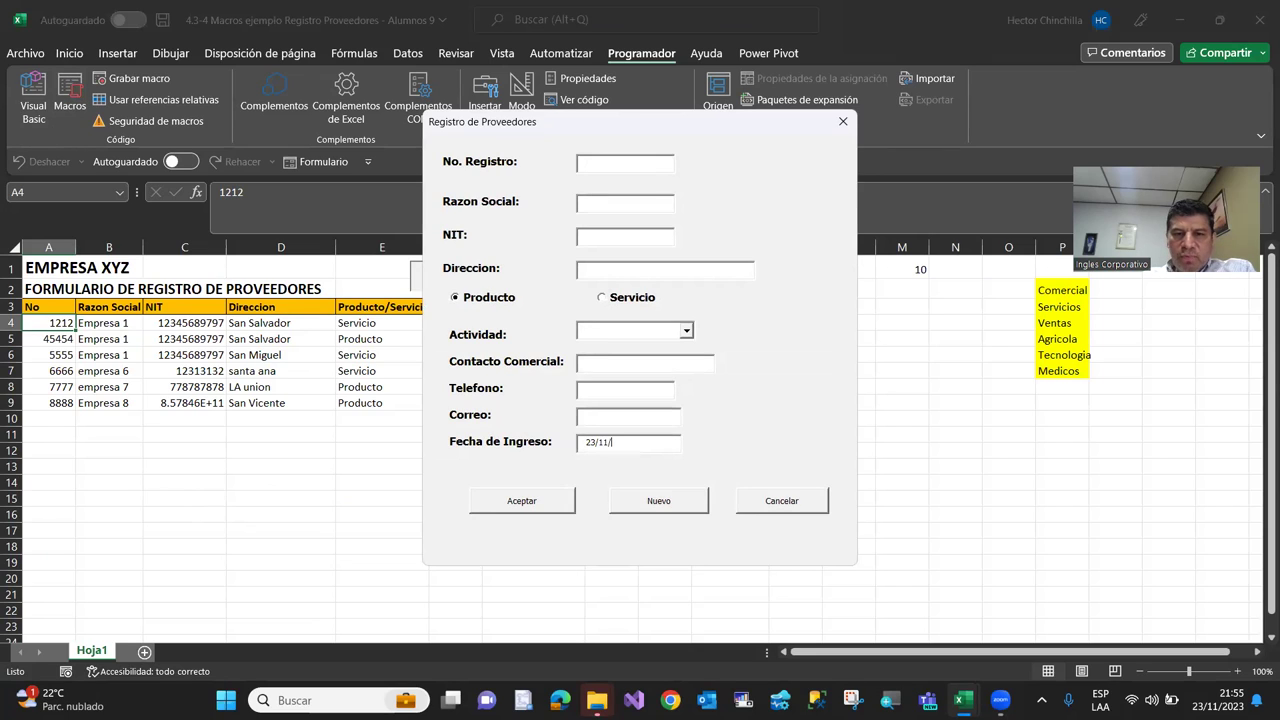
type("023")
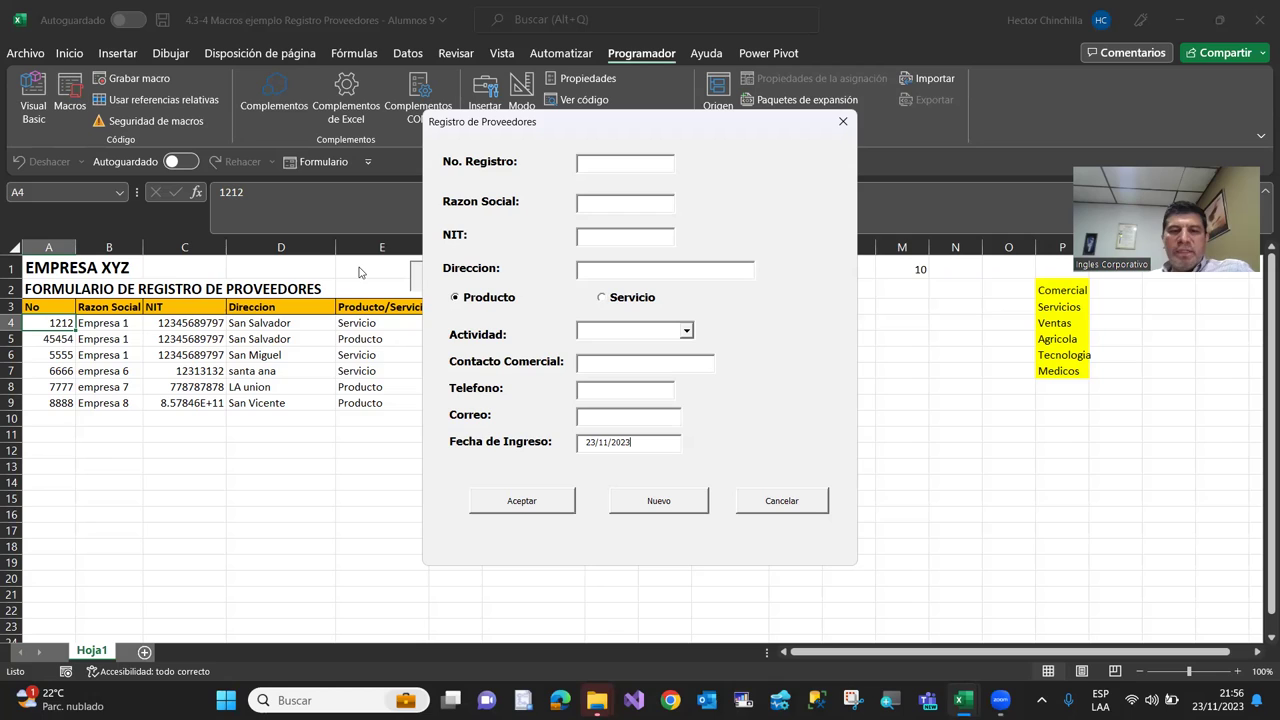
key("BackSpace")
key("BackSpace")
key("BackSpace")
key("BackSpace")
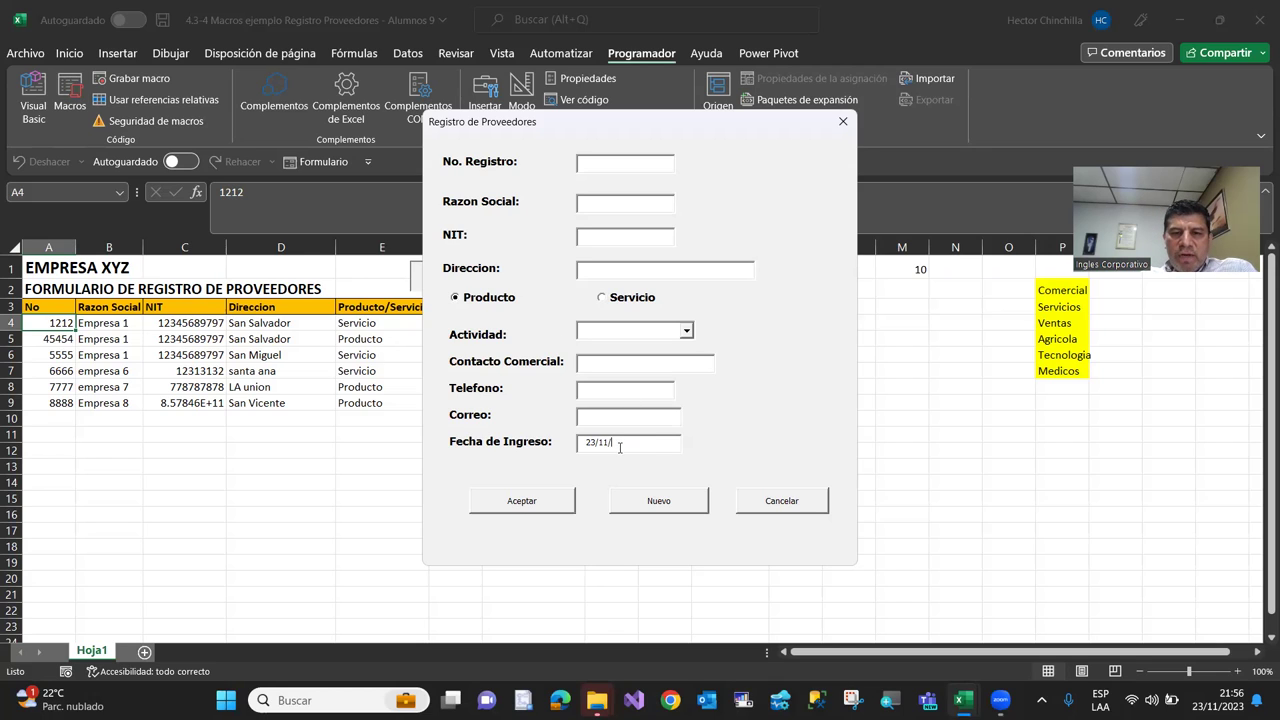
type("2023")
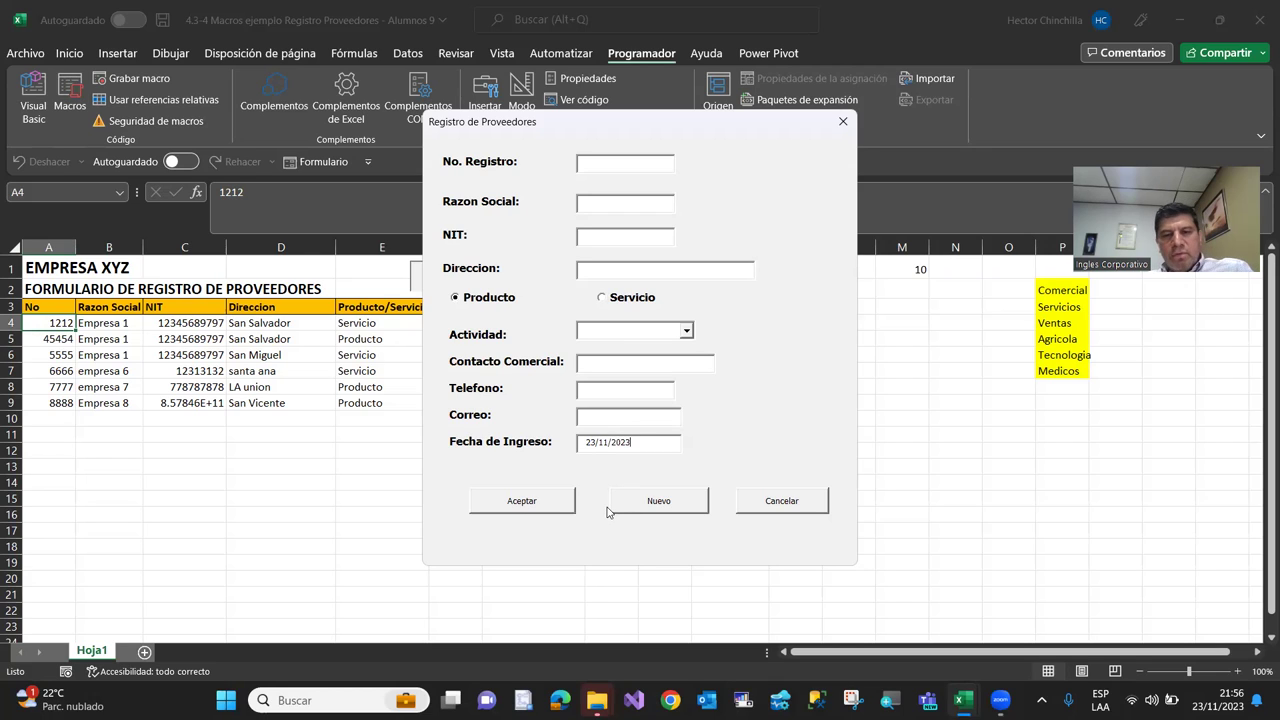
- Clear the date, retype 23/11/2023 to retest auto-slashing, and move the form right
left_click_drag(587, 442, 634, 442)
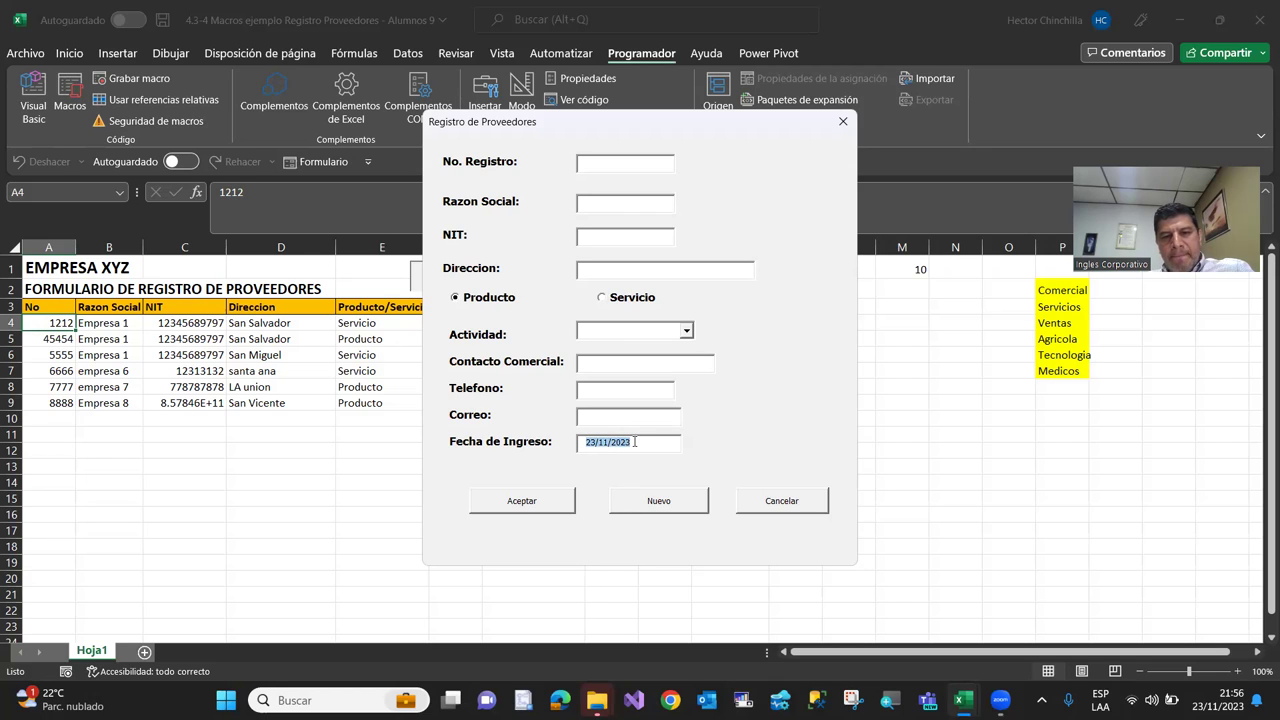
key("BackSpace")
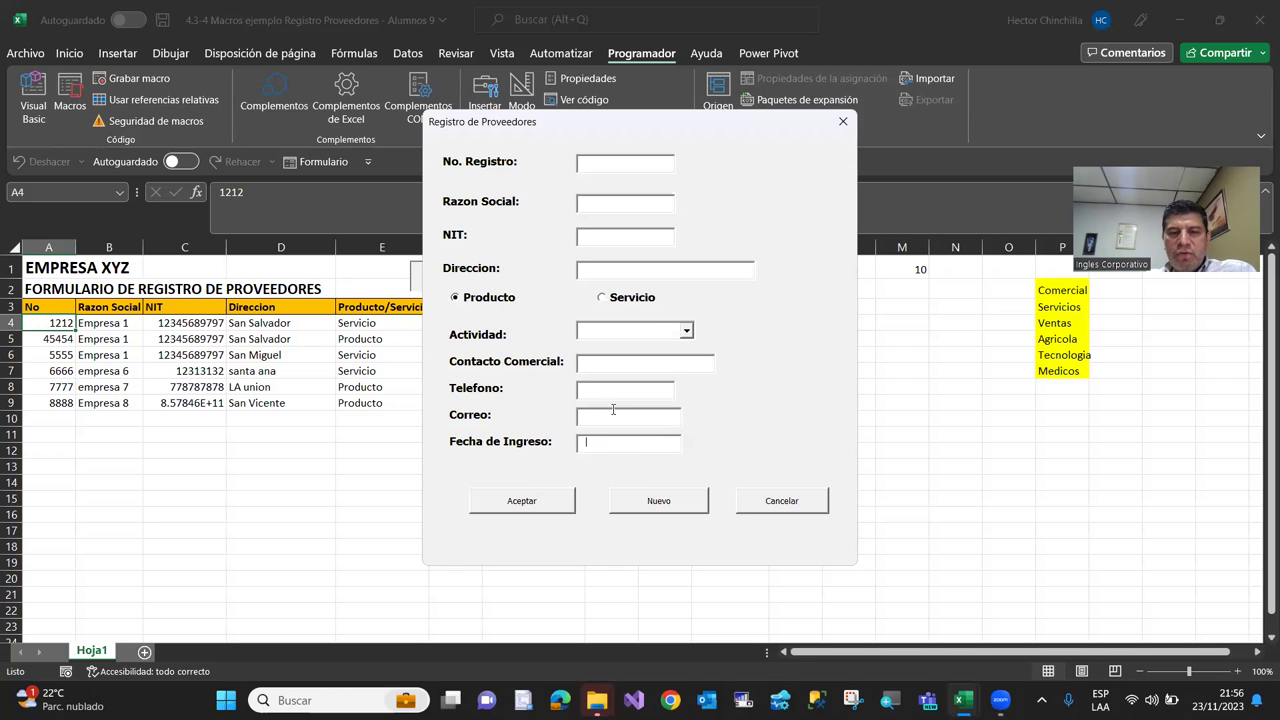
type("23/11/2023")
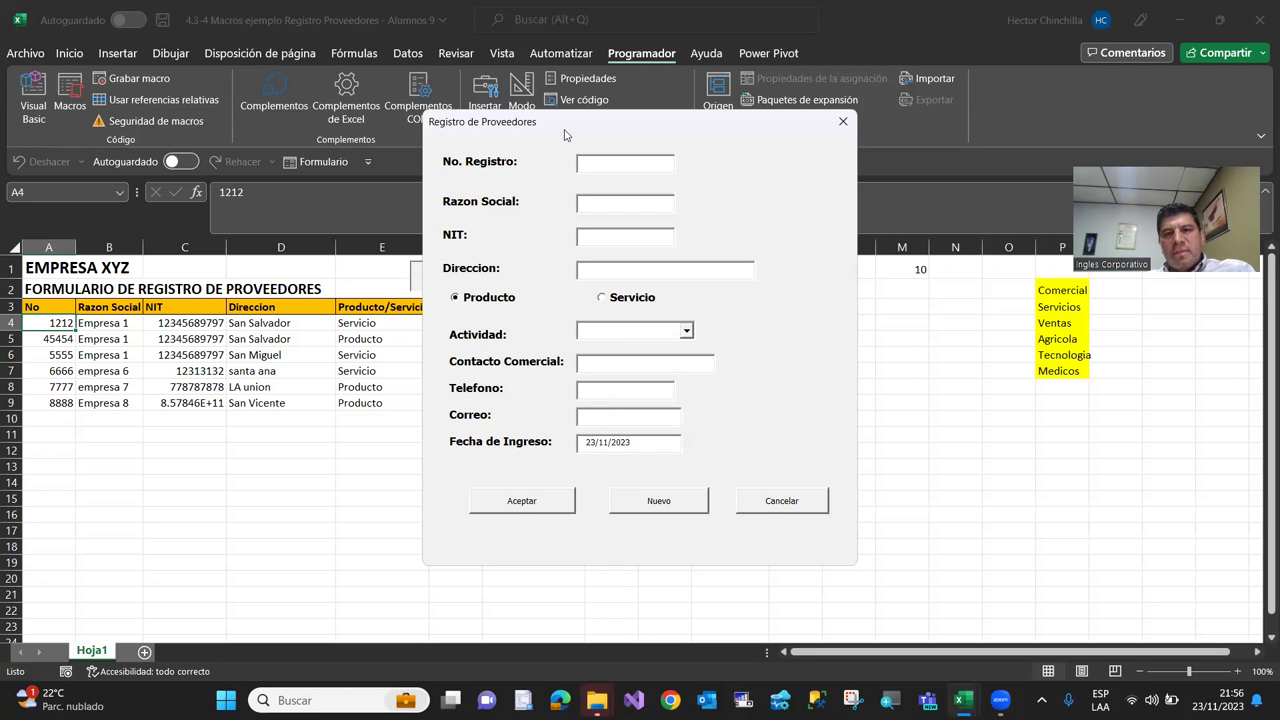
left_click_drag(565, 134, 583, 146)
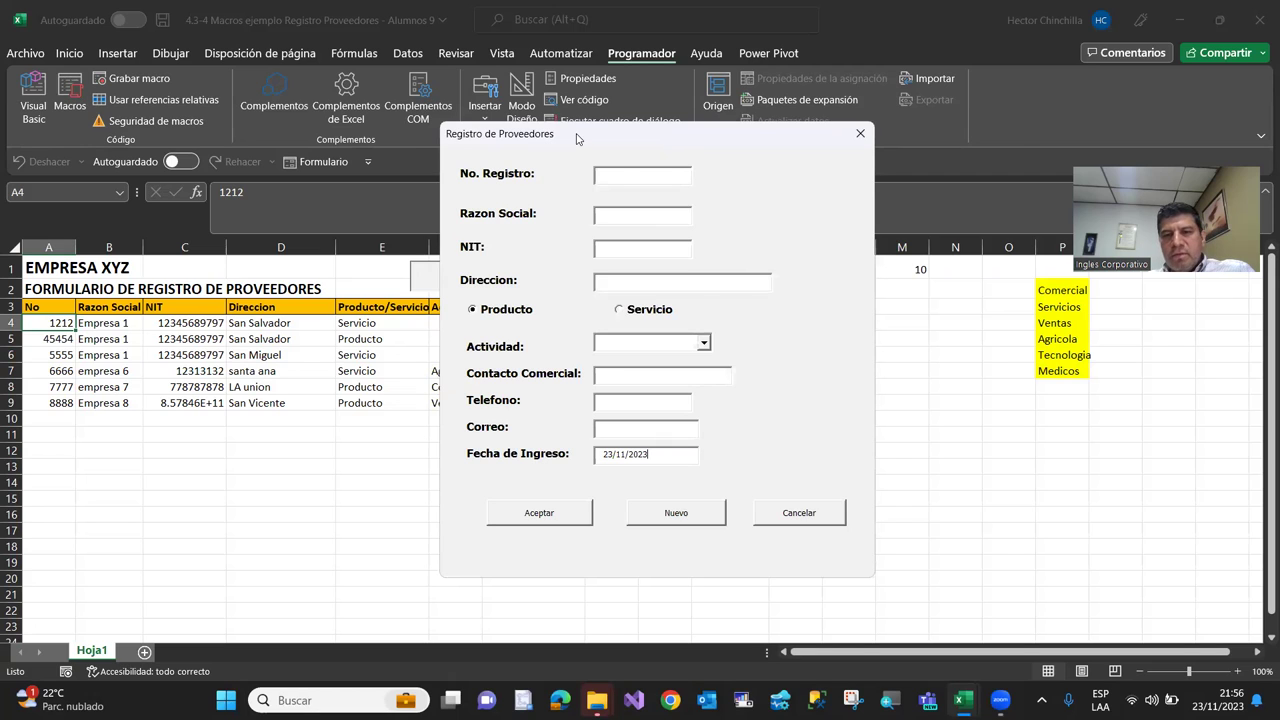
left_click_drag(576, 138, 718, 109)
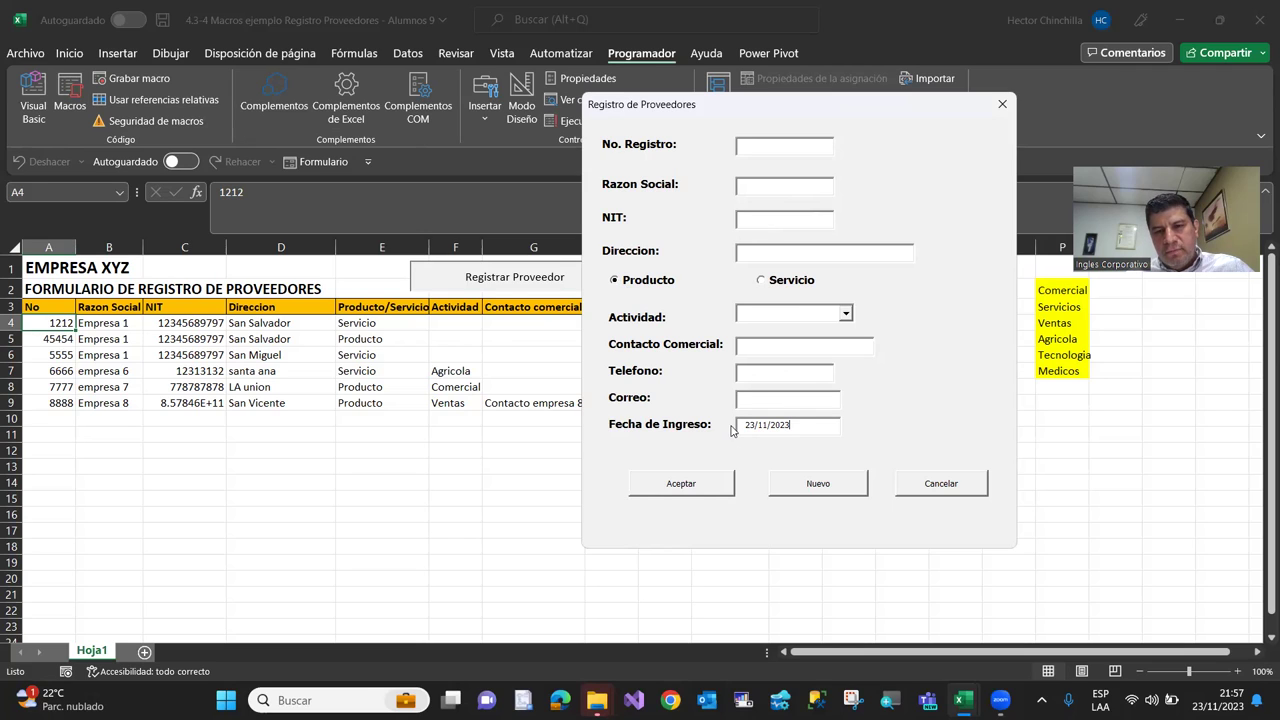
- Cancel the running form, review the date box's Change code, then return to the UserForm designer
left_click(912, 487)
left_click(44, 123)
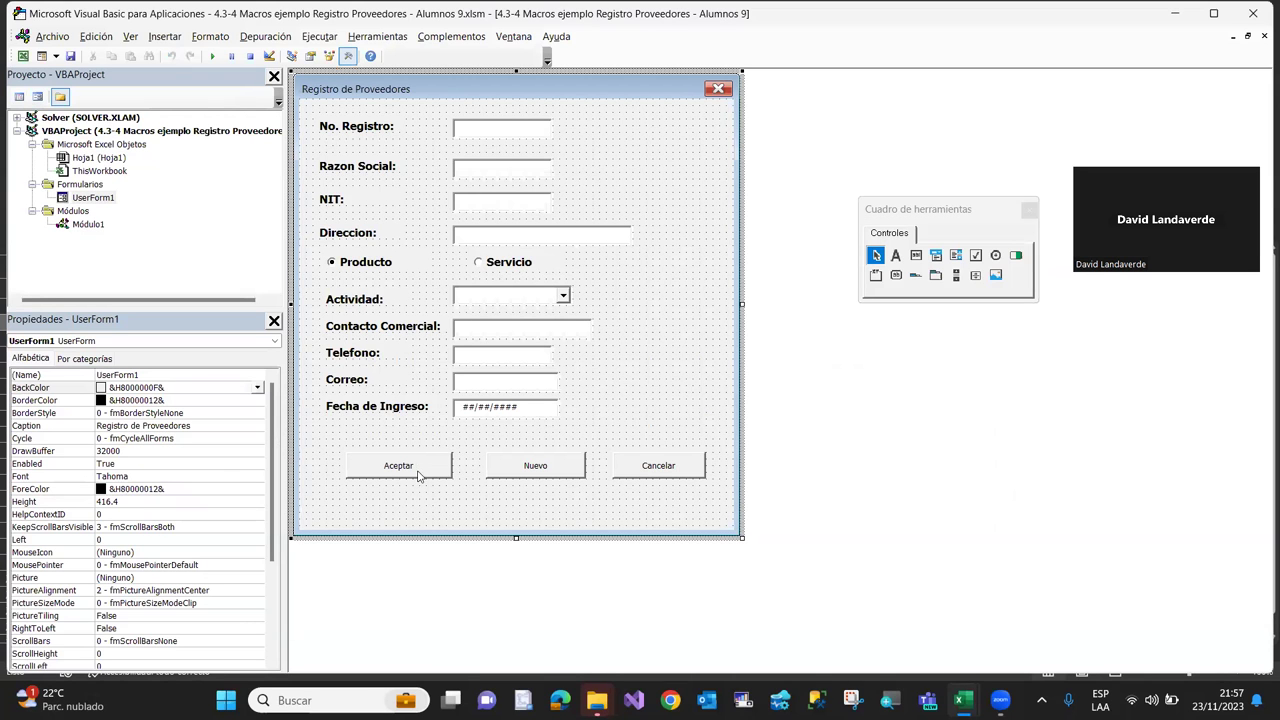
left_click(539, 412)
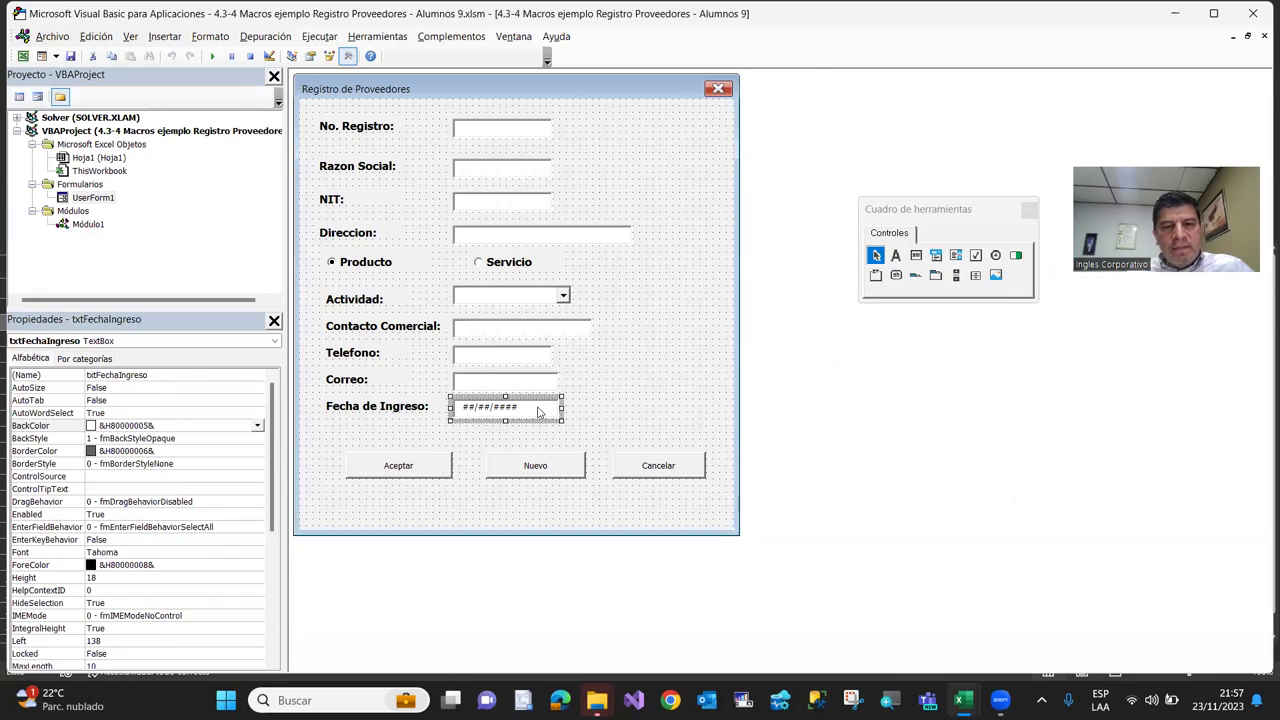
double_click(539, 410)
left_click(396, 272)
left_click(457, 320)
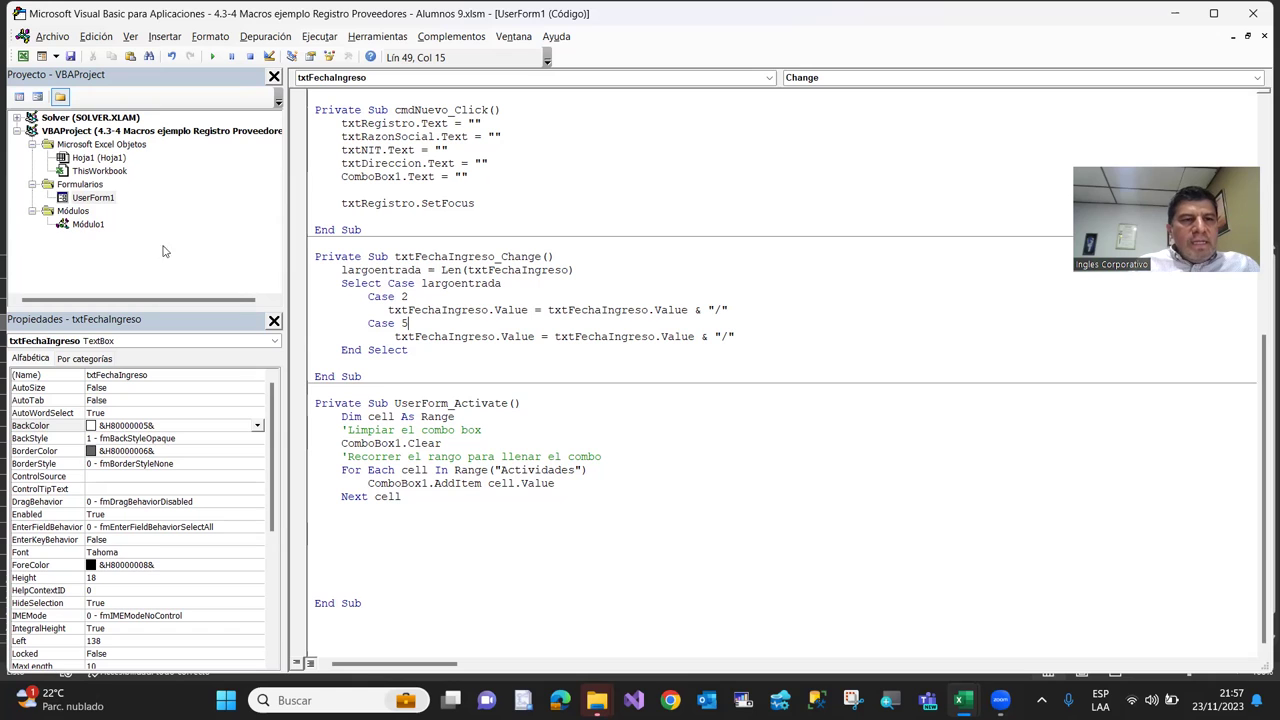
double_click(70, 199)
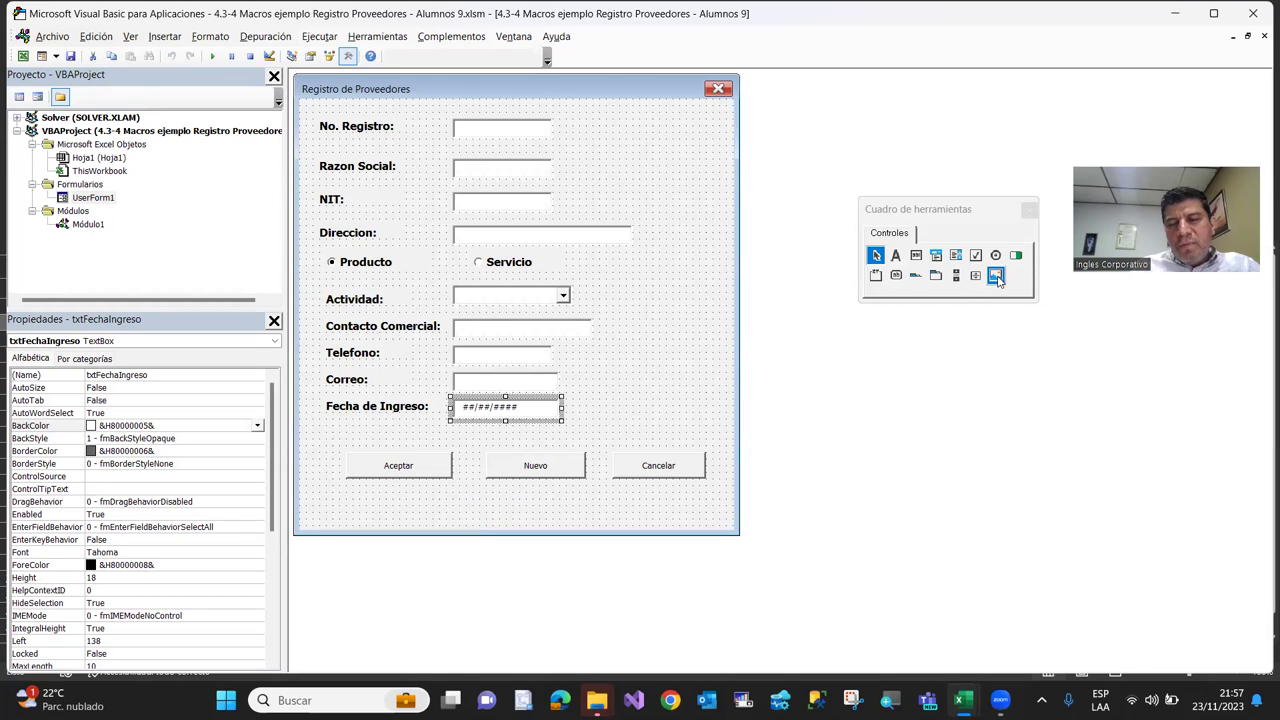
- Draw an image box at the form's top right and a checkbox below Fecha de Ingreso
left_click(996, 278)
left_click_drag(606, 119, 704, 205)
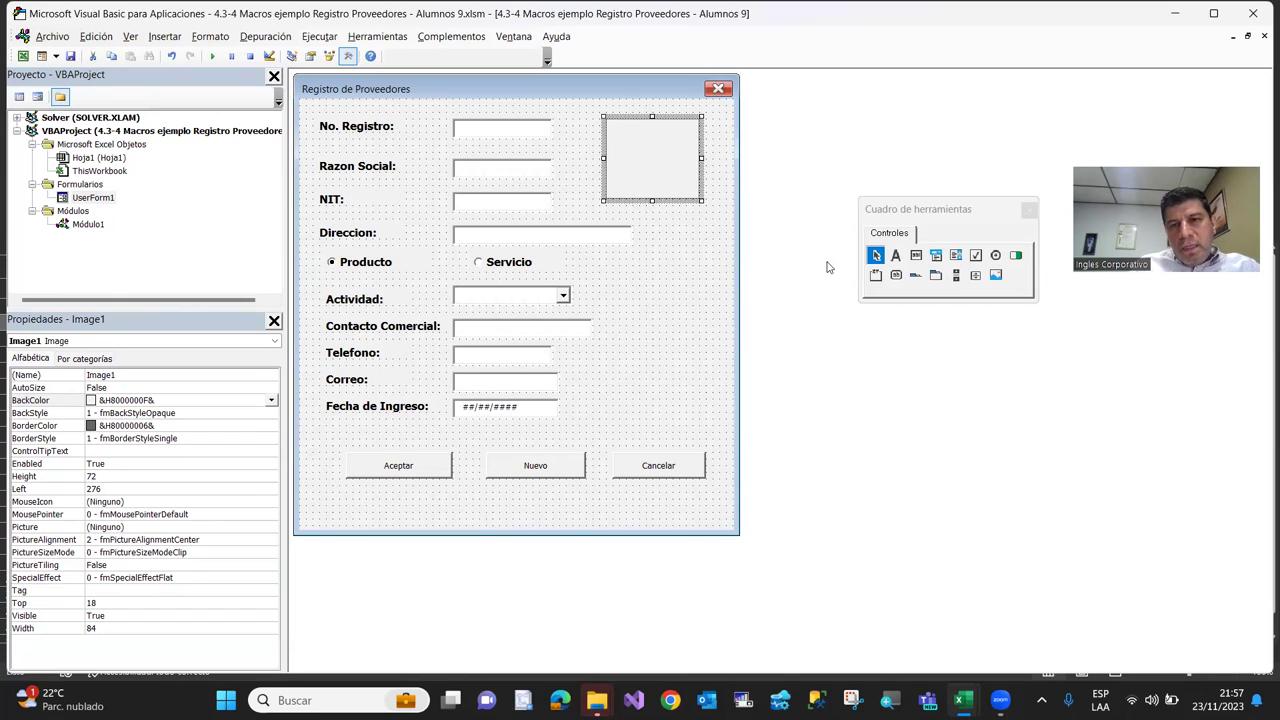
left_click(975, 256)
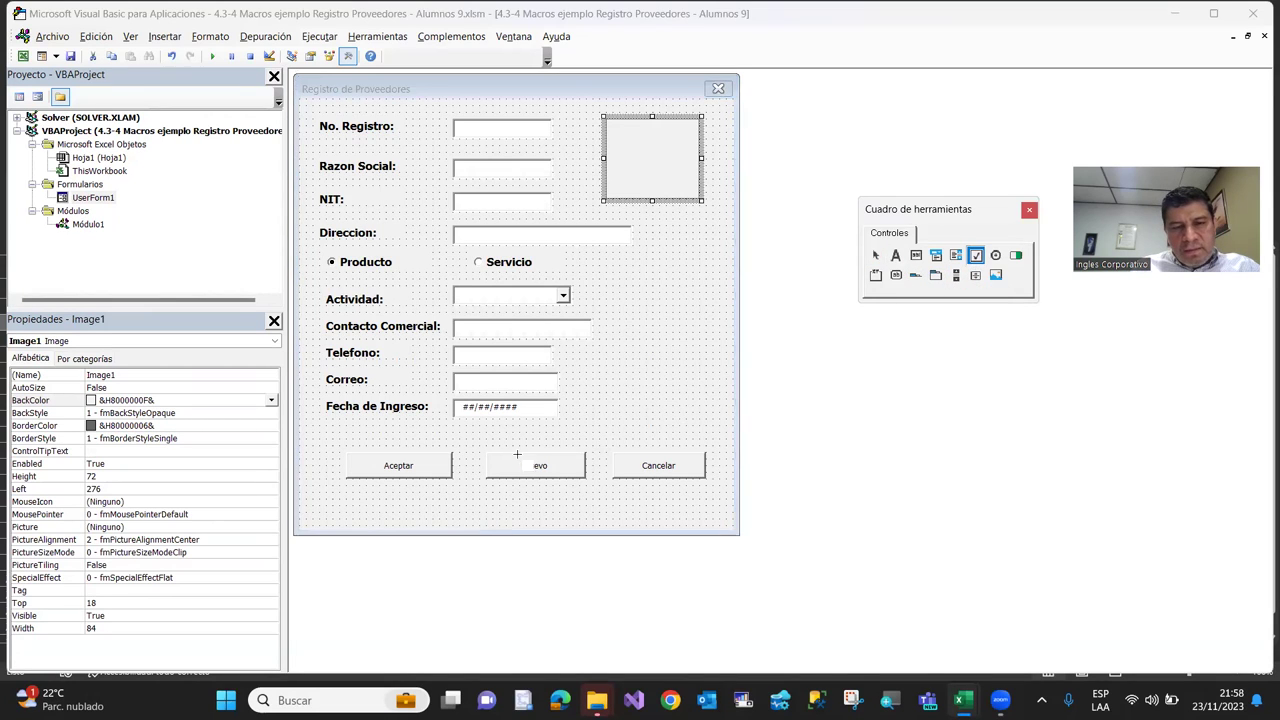
left_click(463, 432)
left_click_drag(463, 432, 475, 445)
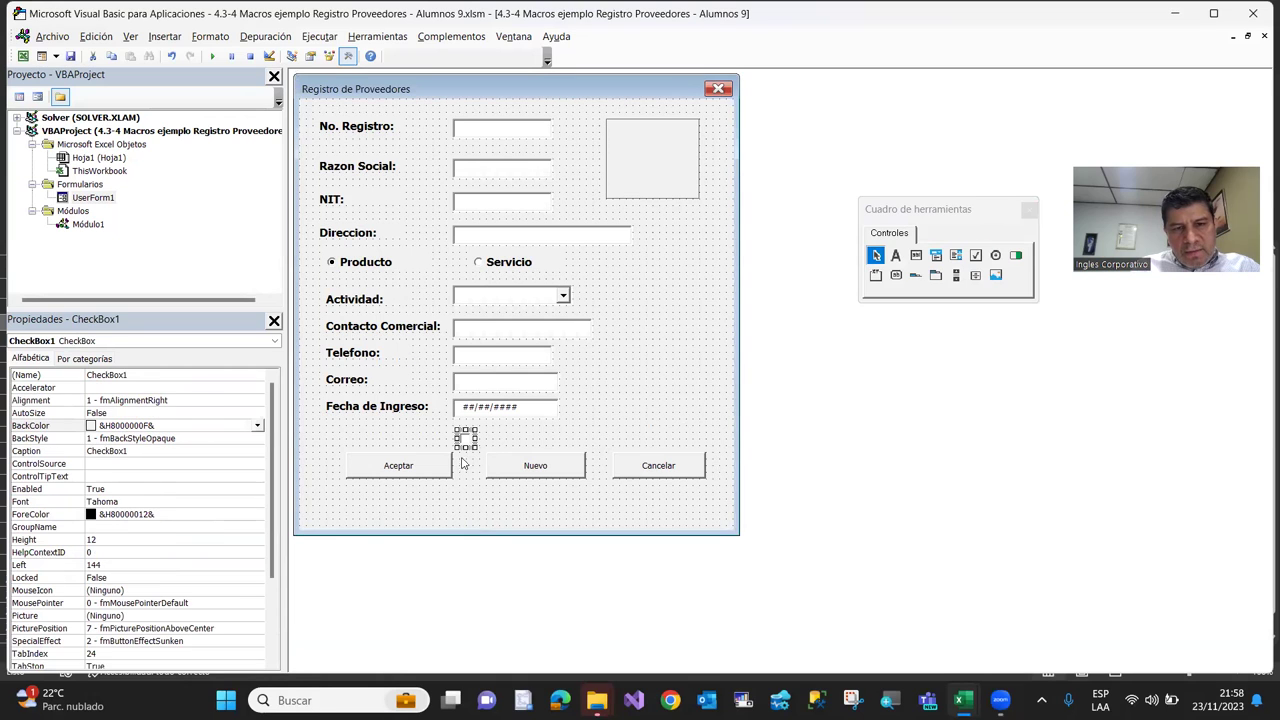
left_click(446, 447)
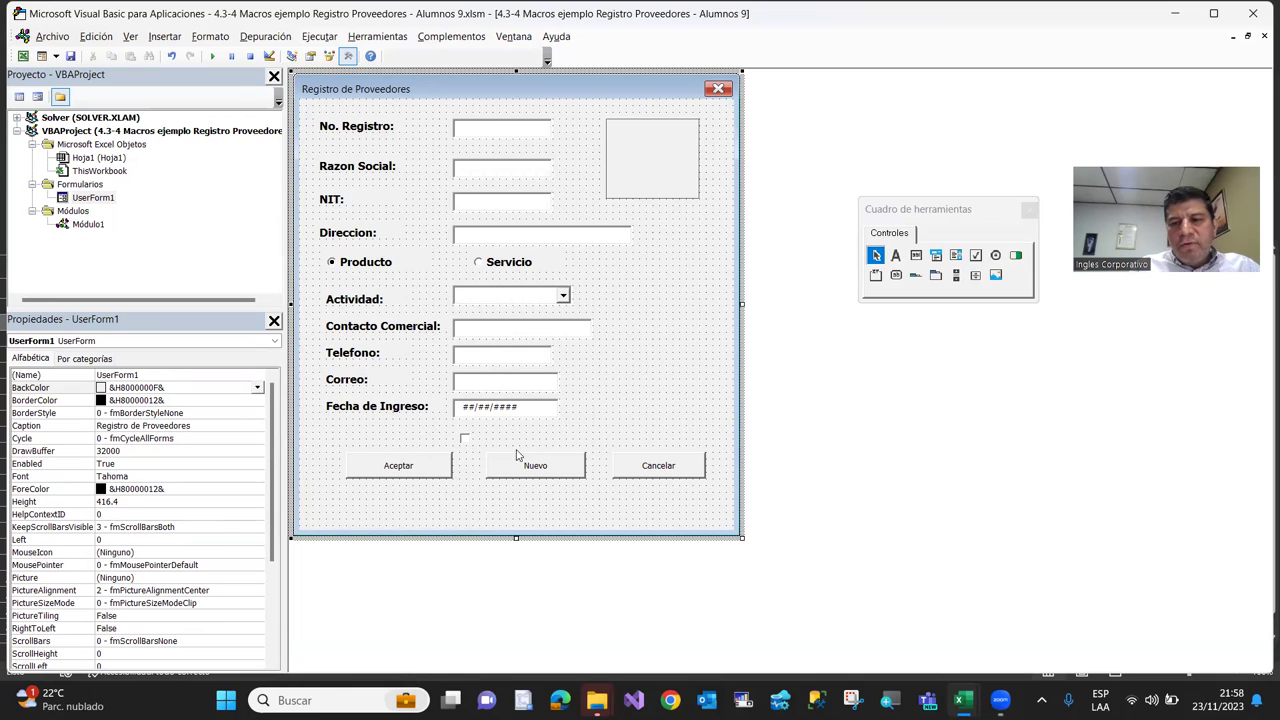
- Nudge the Aceptar and Nuevo buttons slightly down and check the new checkbox's placement
left_click_drag(405, 472, 410, 480)
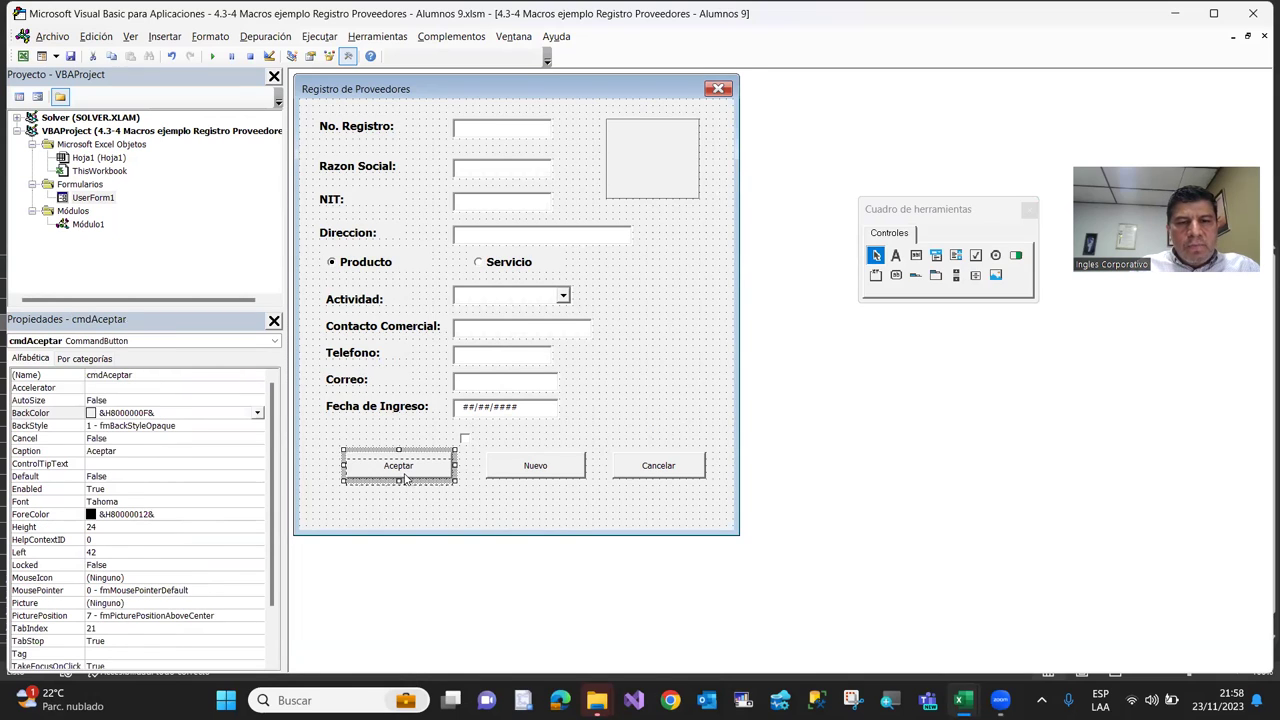
left_click_drag(508, 470, 510, 477)
left_click(630, 477)
left_click(478, 446)
left_click(466, 440)
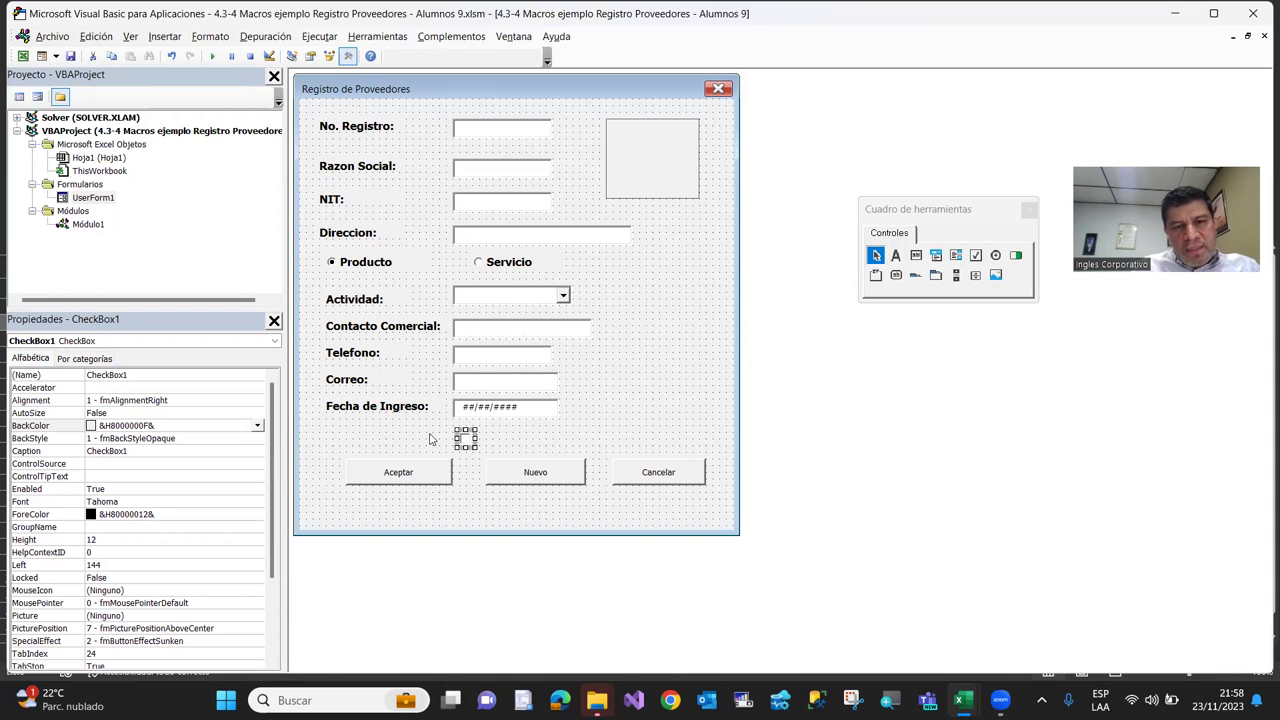
left_click(430, 446)
left_click(466, 442)
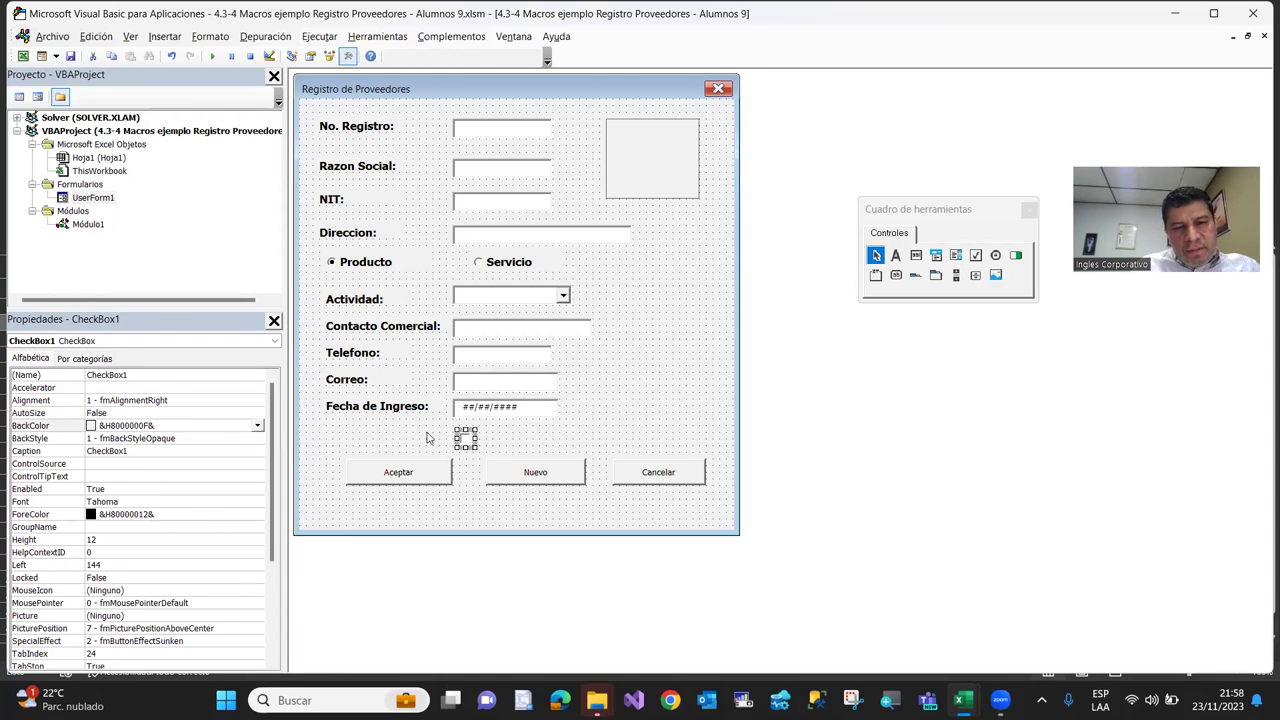
left_click(413, 447)
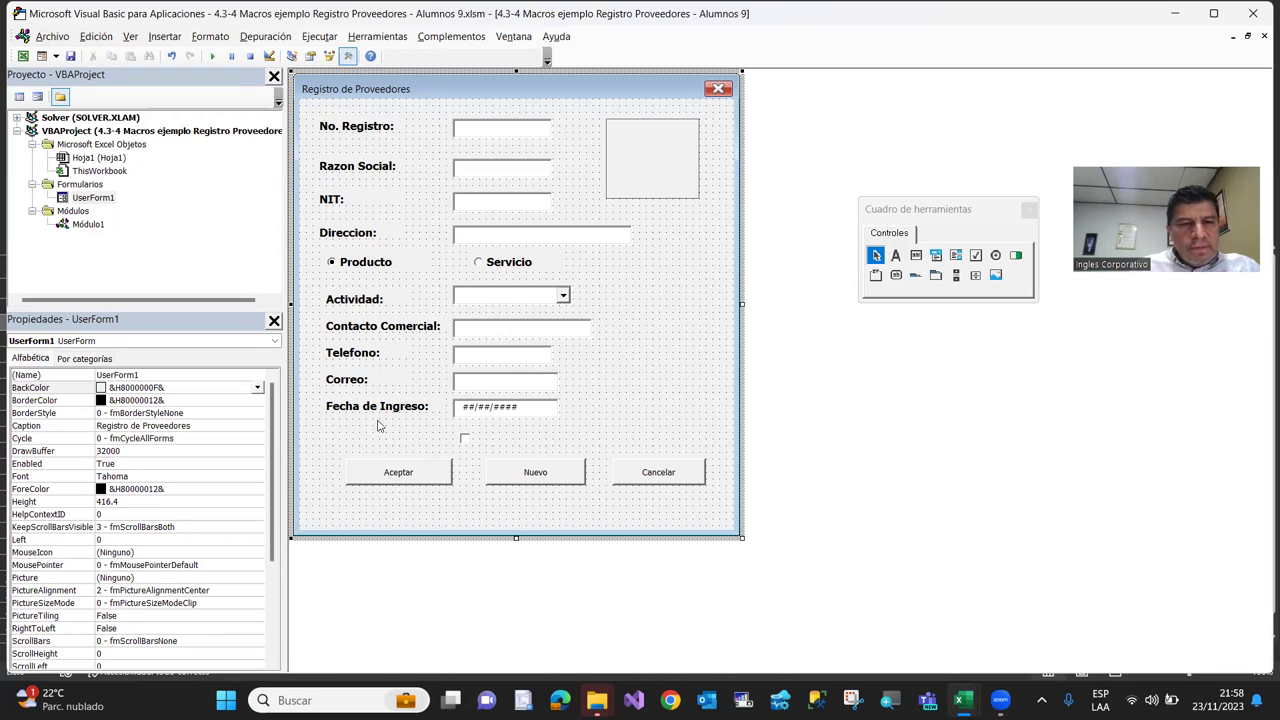
left_click(374, 414)
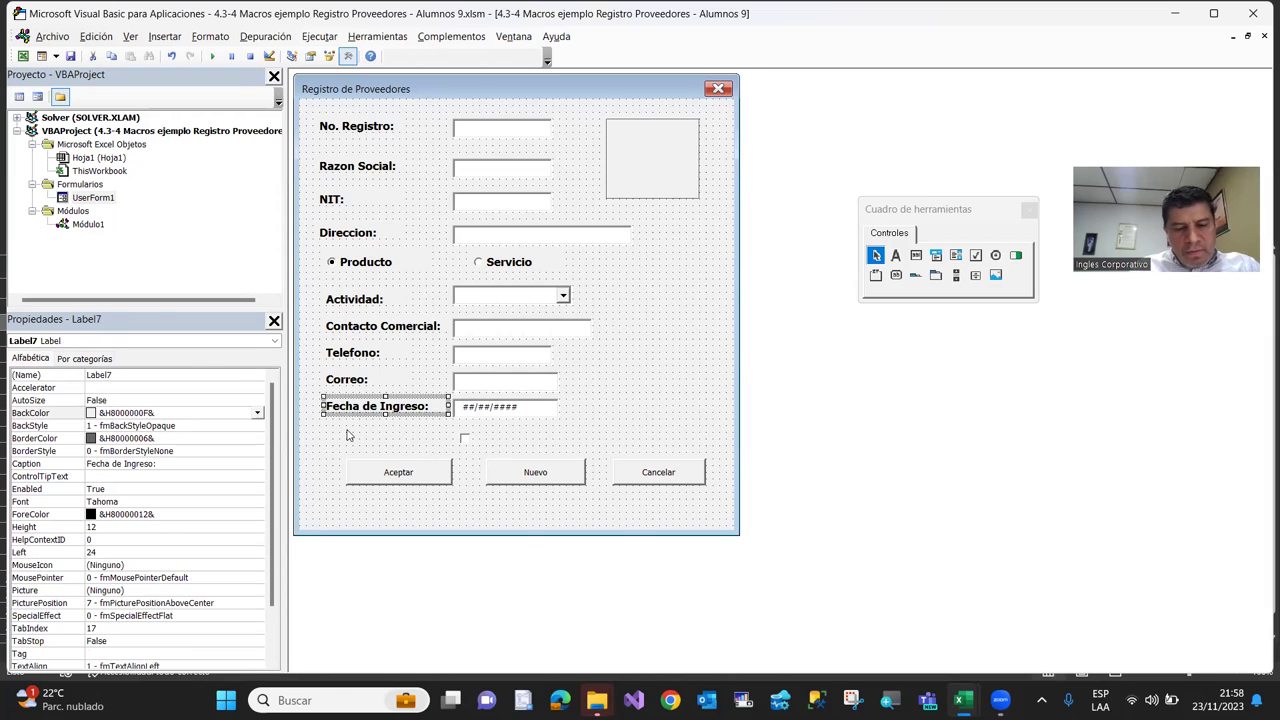
key("ctrl+c")
key("ctrl+v")
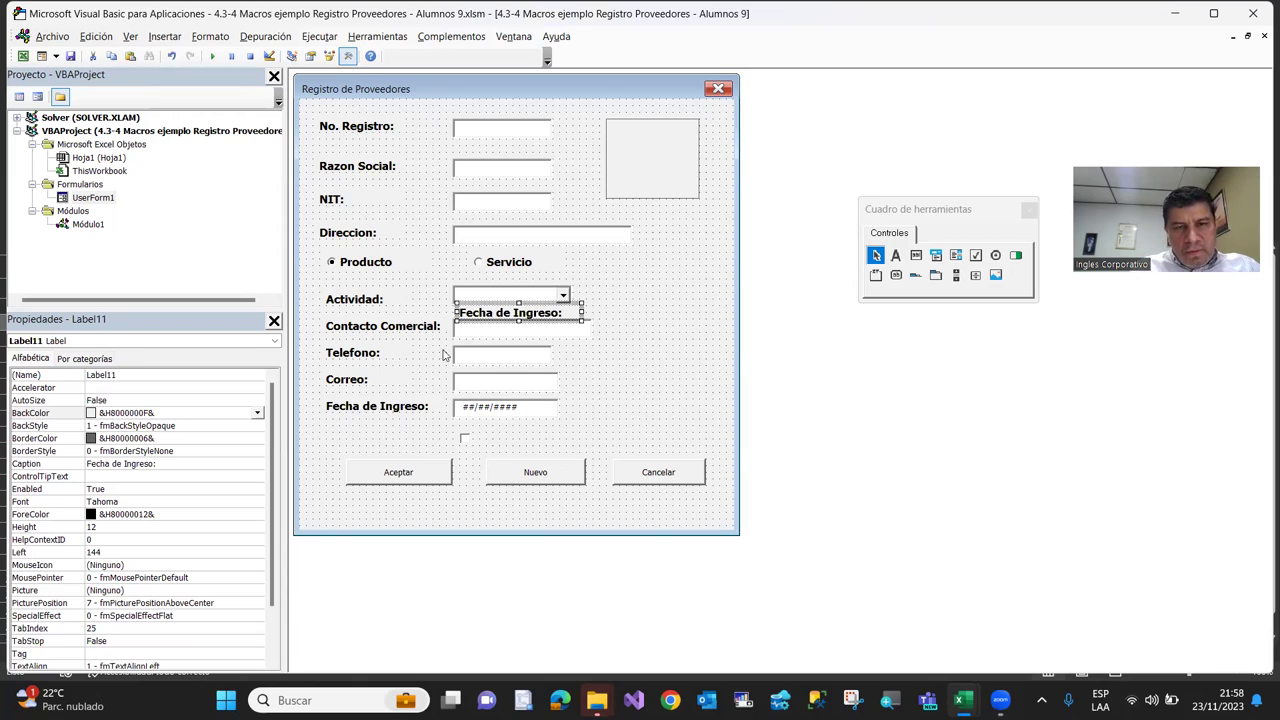
mouse_move(486, 319)
left_mouse_down()
mouse_move(401, 432)
mouse_move(365, 449)
left_mouse_up()
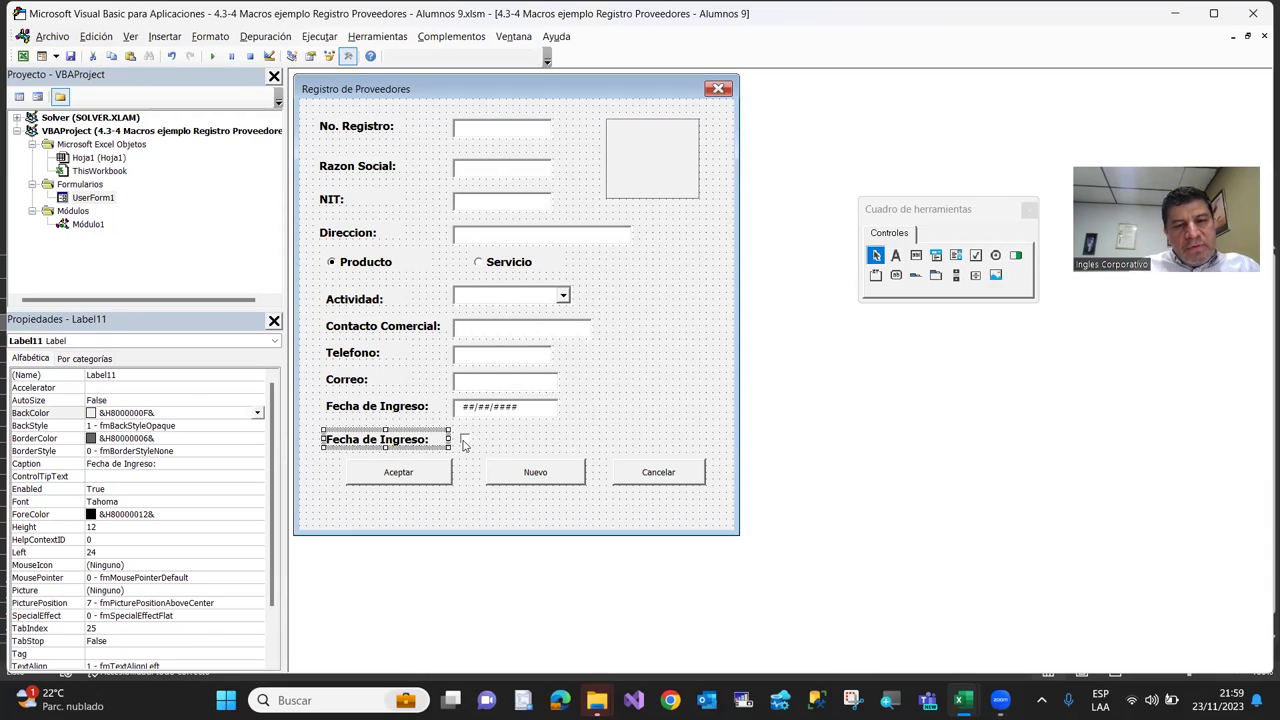
left_click(464, 440)
left_click(401, 447)
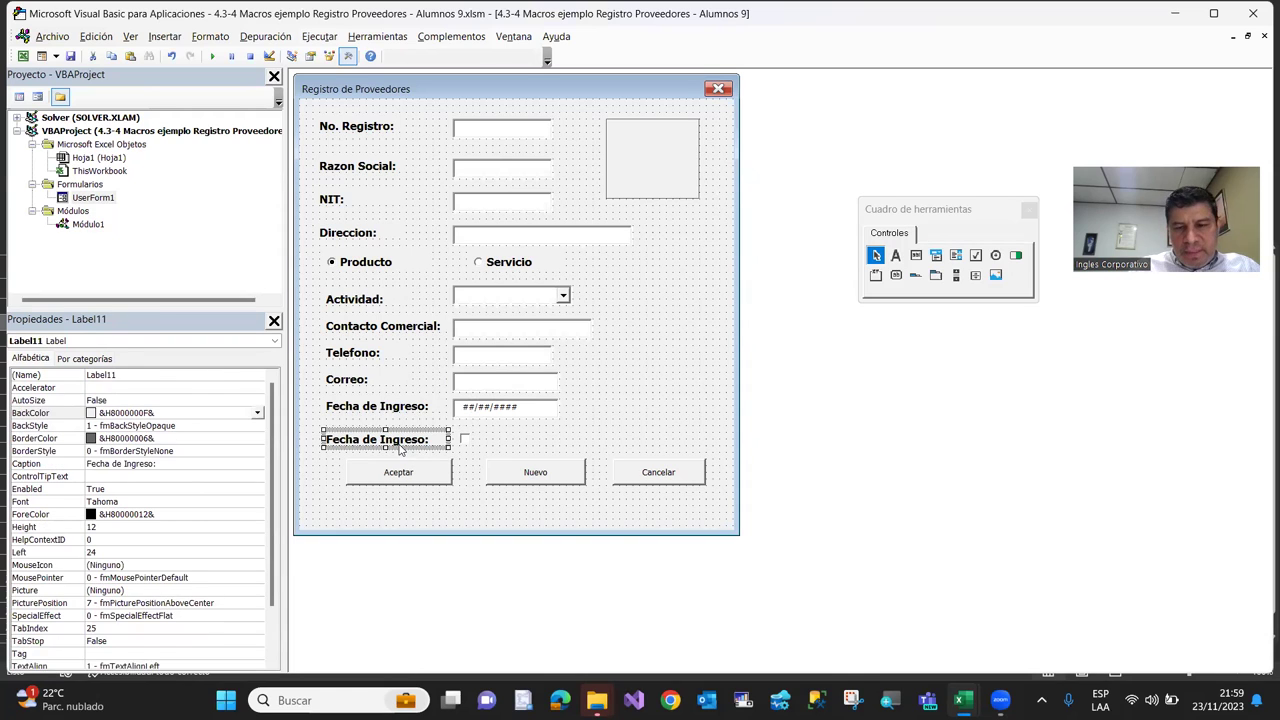
key("Delete")
left_click(468, 441)
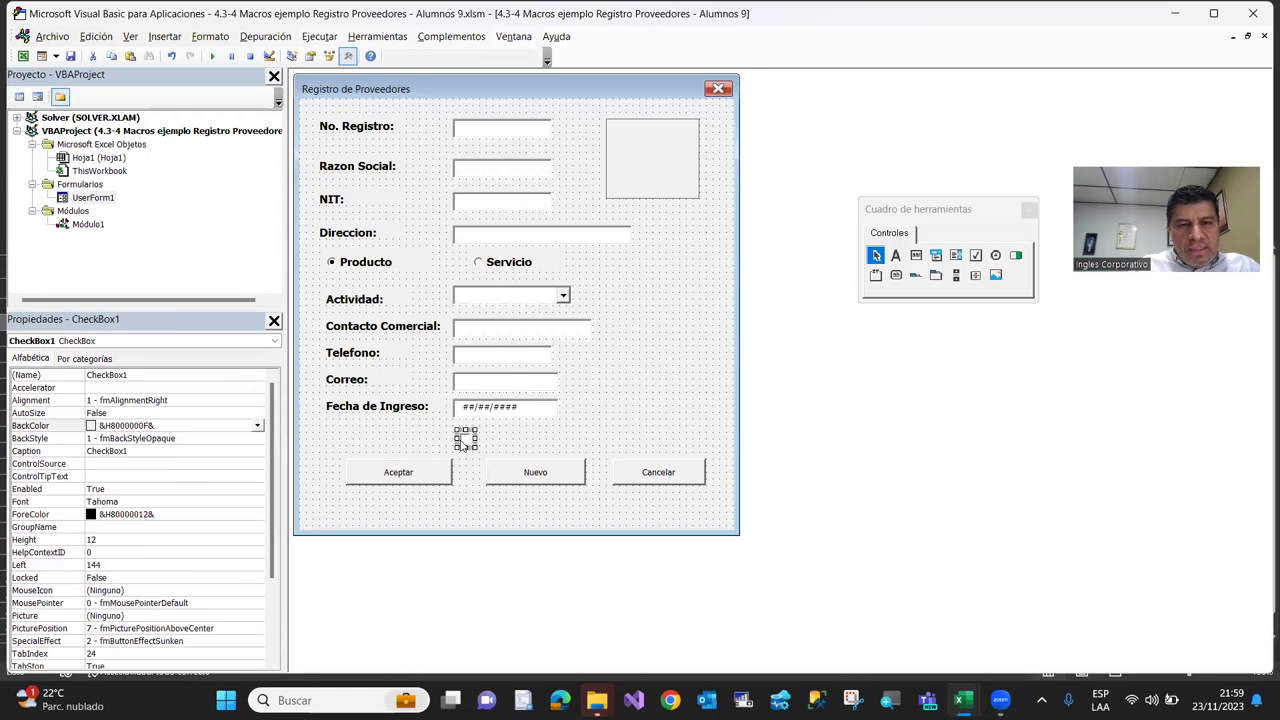
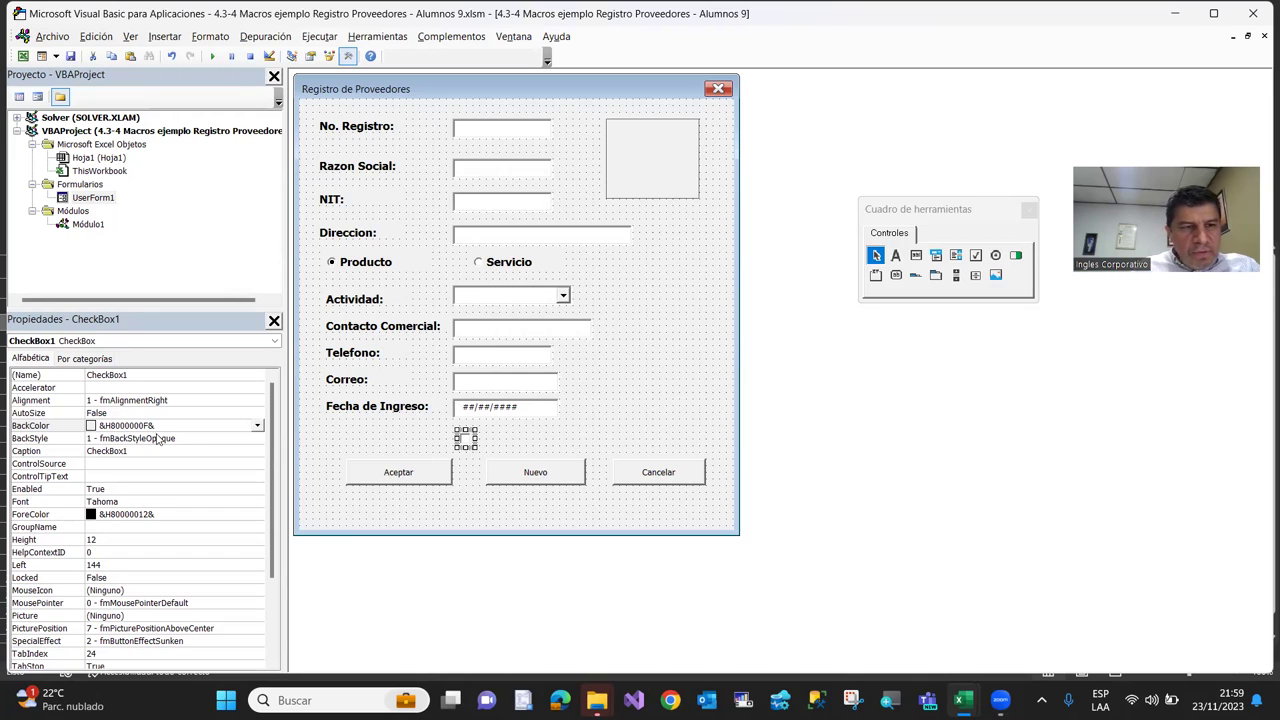
- Set CheckBox1's Caption property to Extranjero in the Properties window
left_click(62, 452)
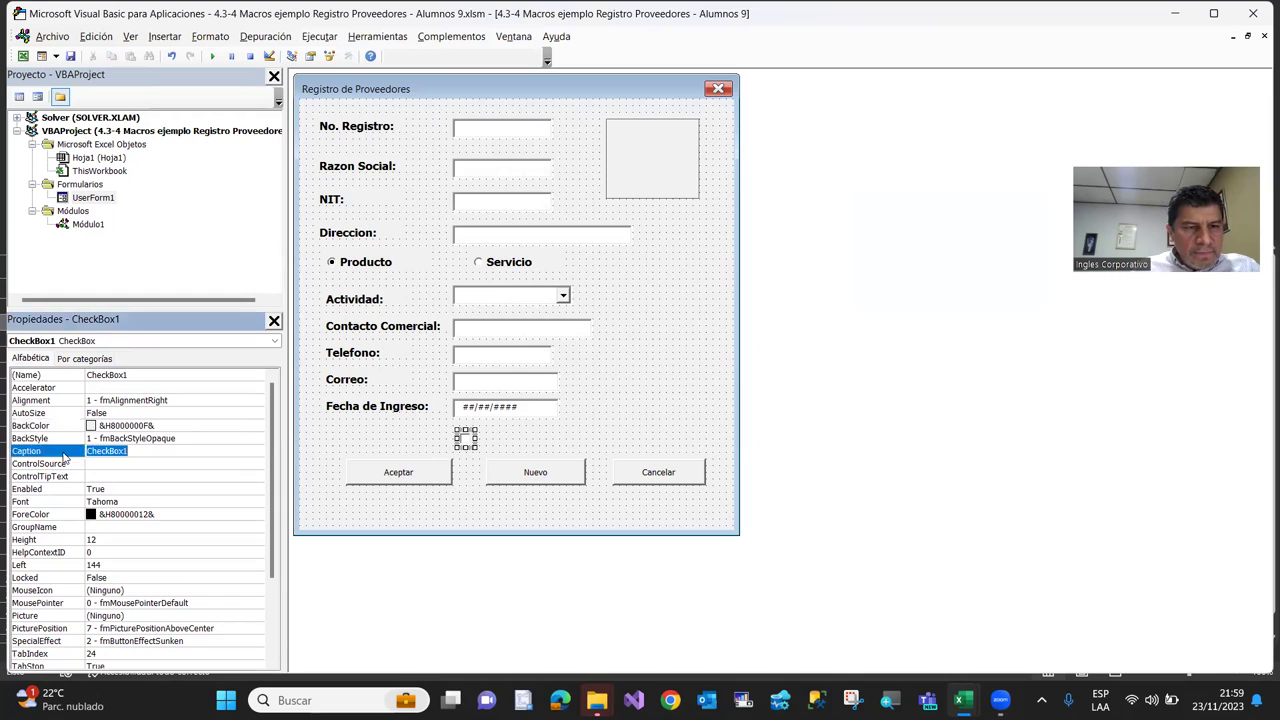
type("Extranjero")
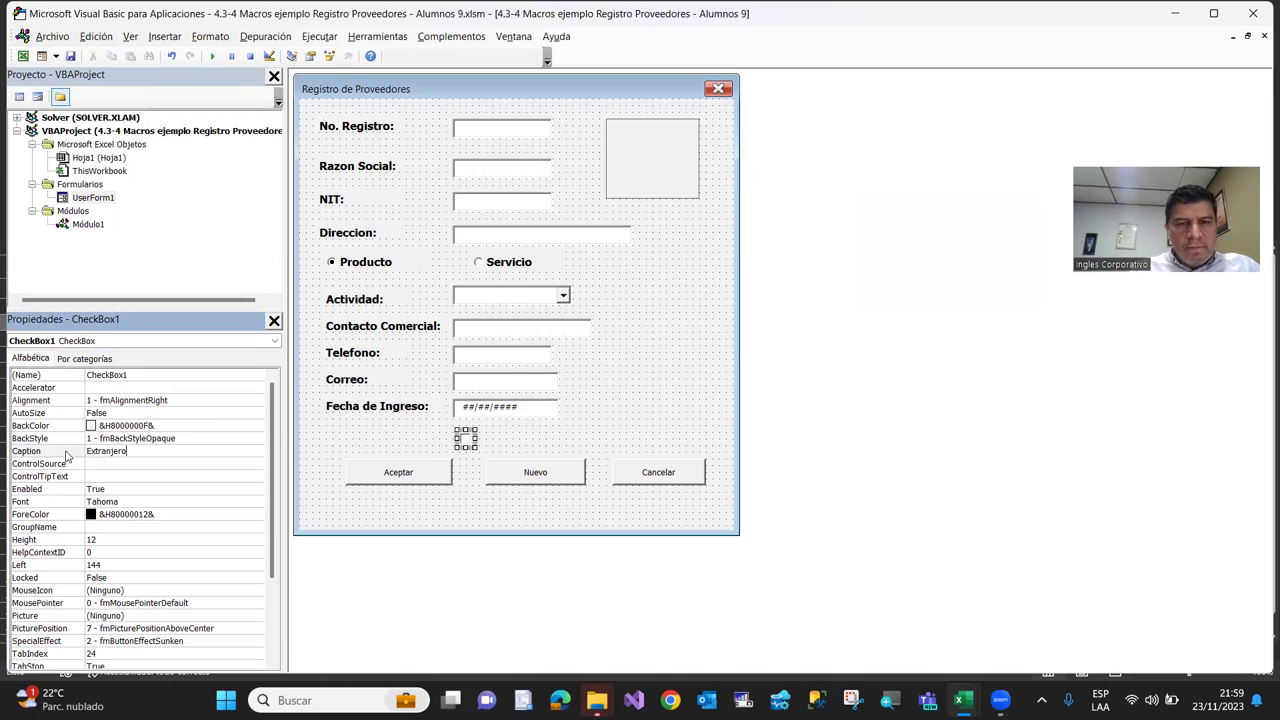
key("Return")
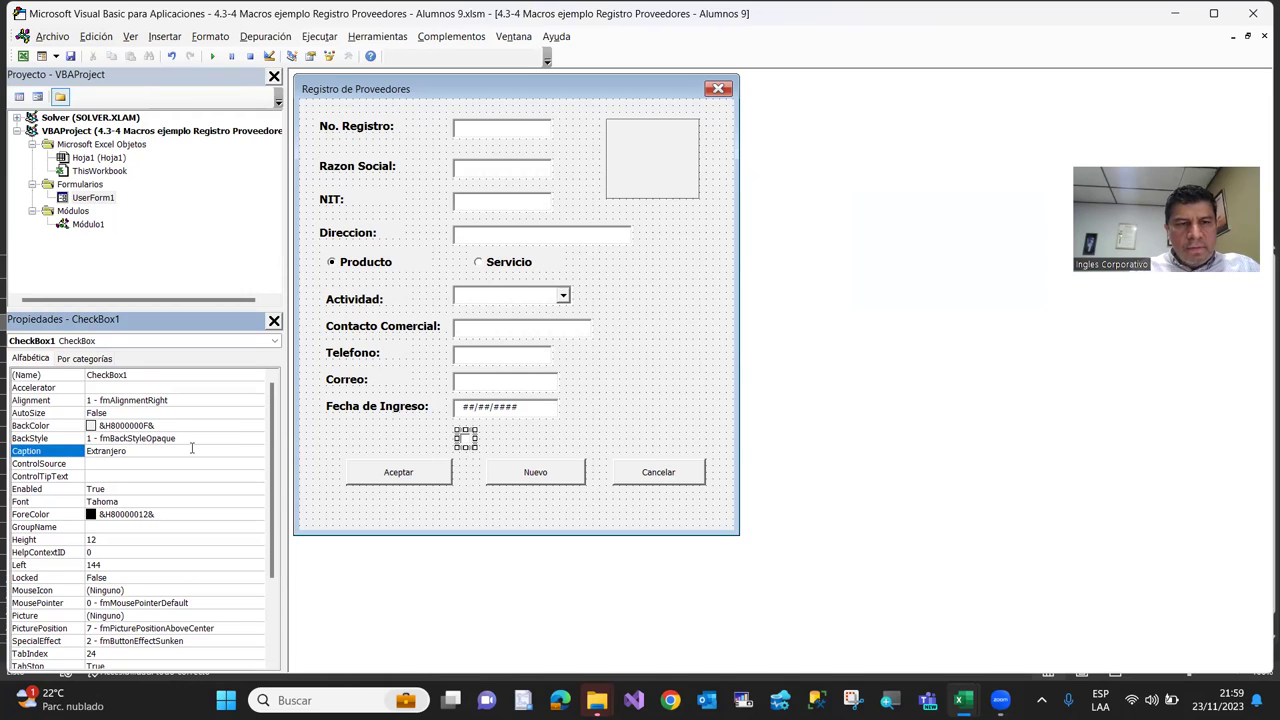
left_click(155, 465)
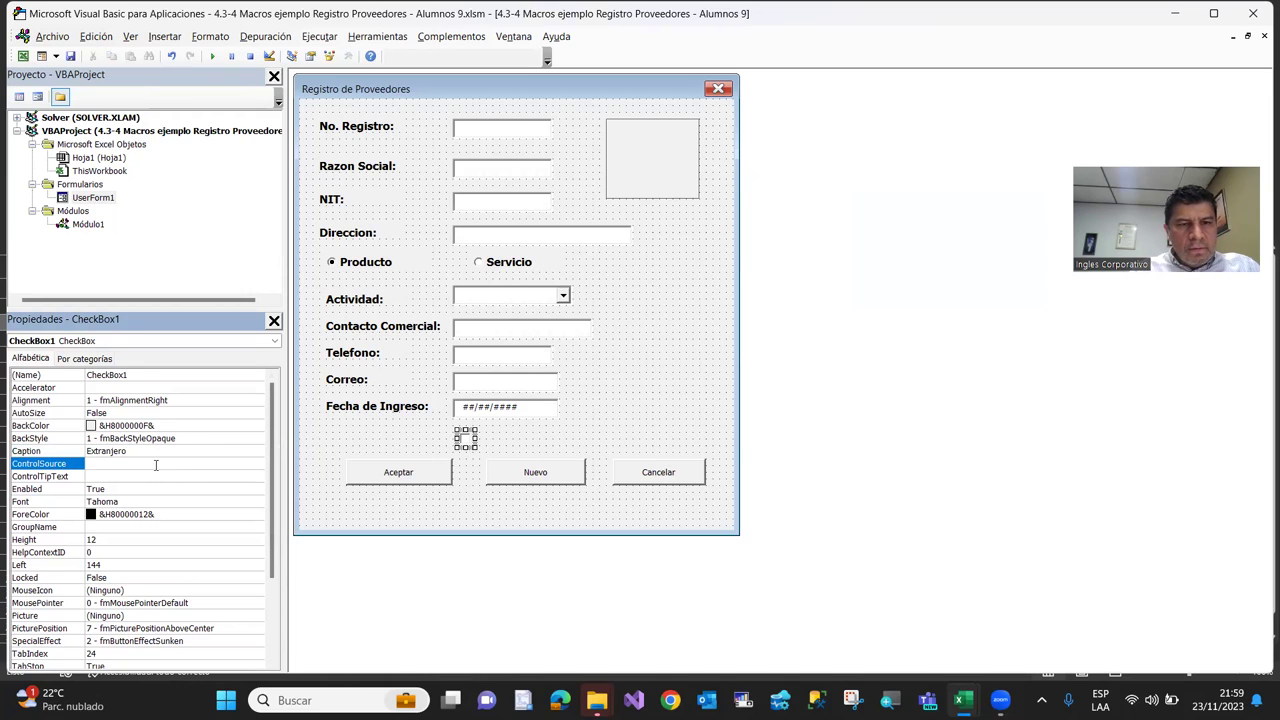
left_click(141, 452)
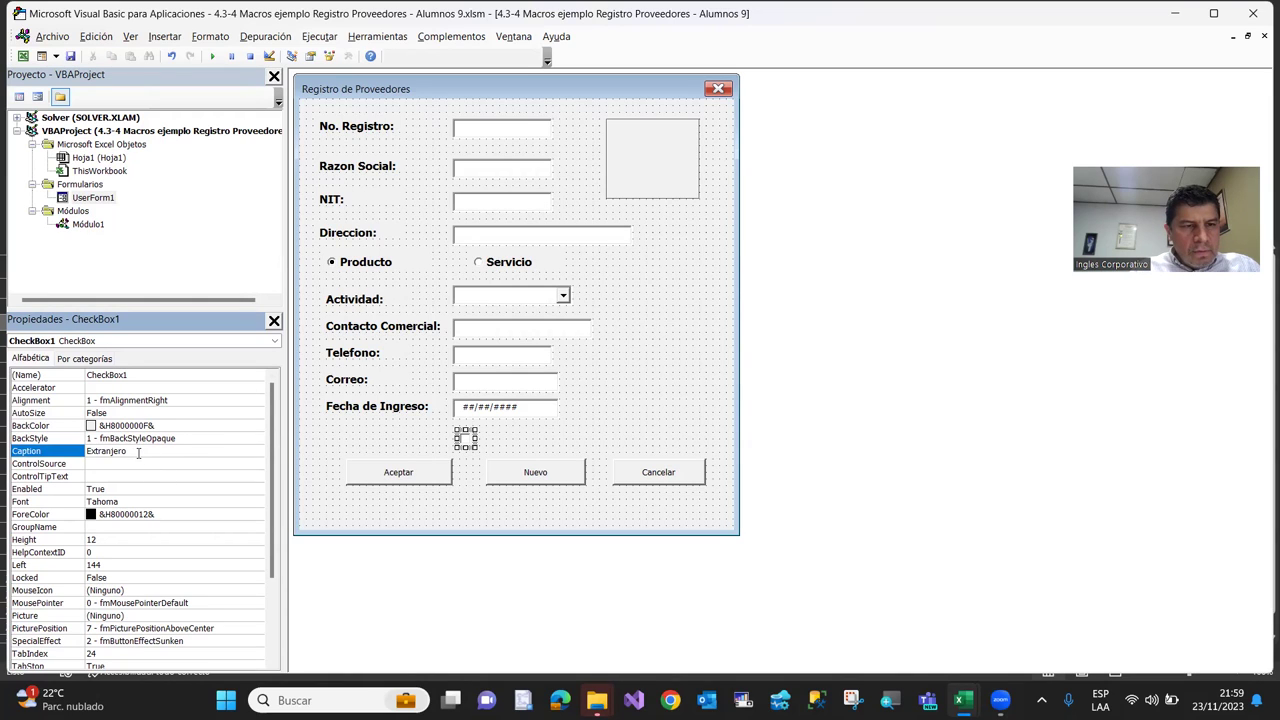
left_click(138, 452)
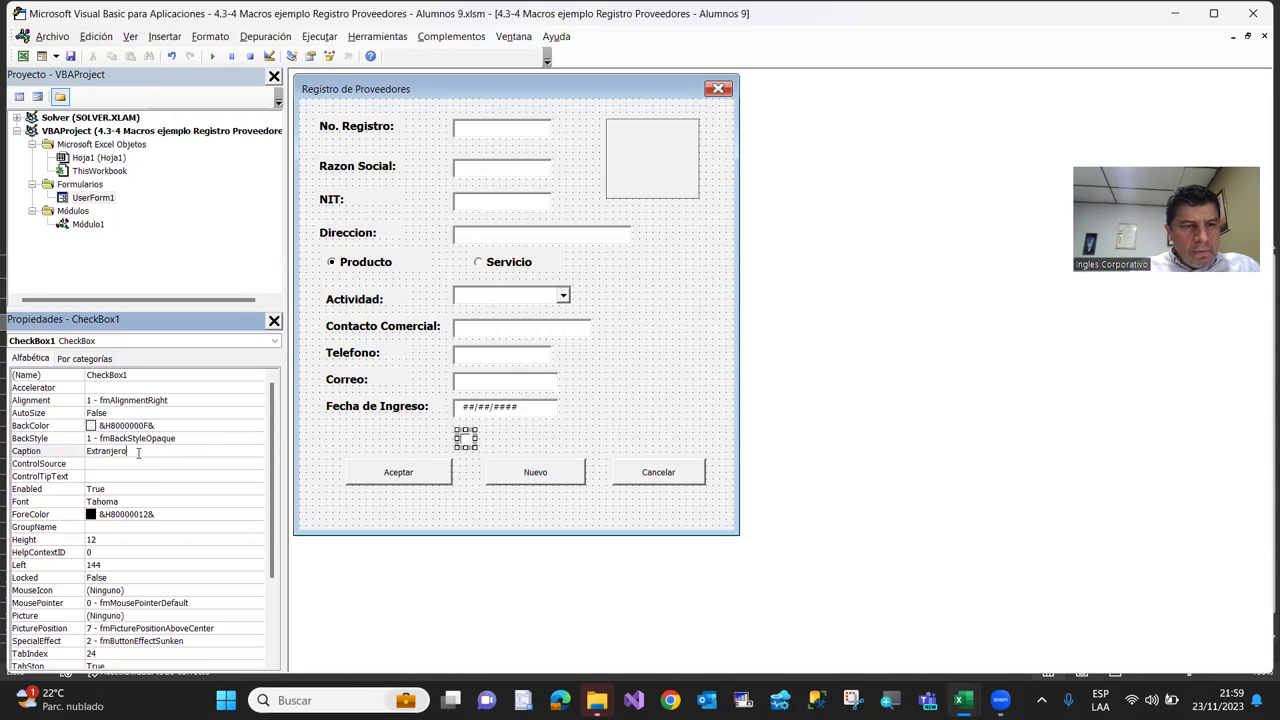
- Widen the Extranjero checkbox on the form so its full caption shows
left_click(470, 440)
left_click_drag(477, 440, 562, 440)
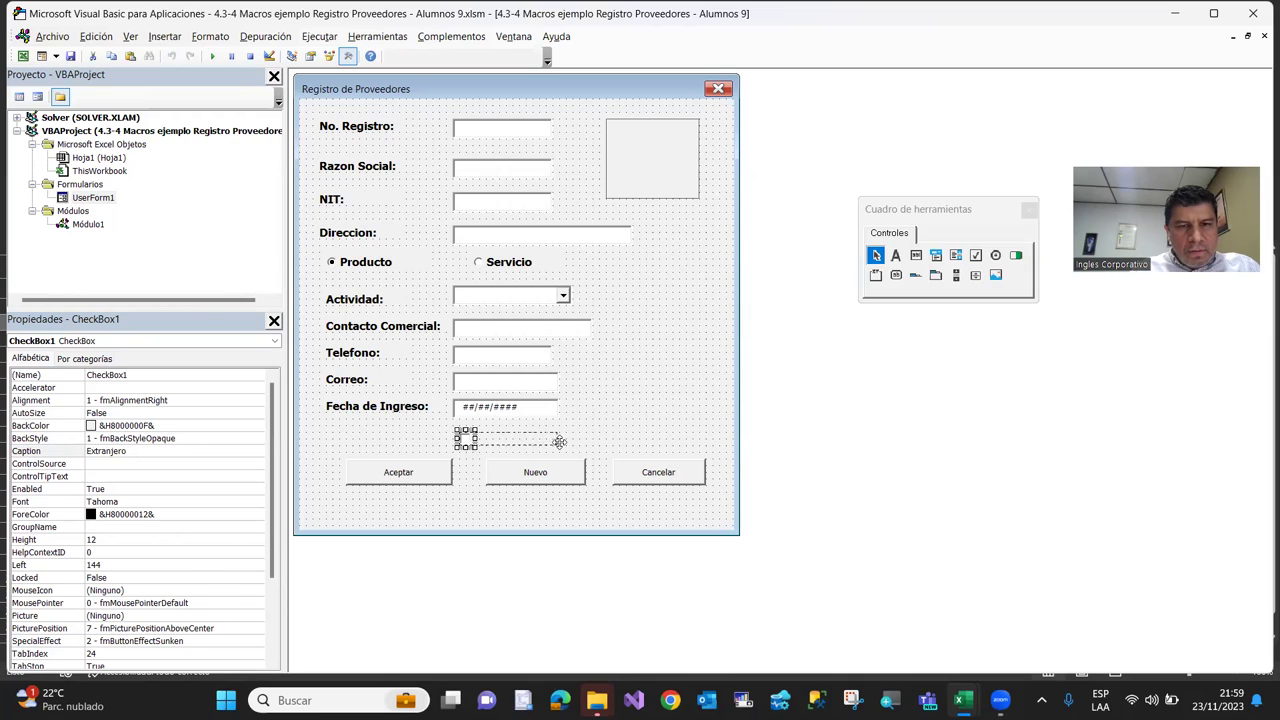
left_click(603, 437)
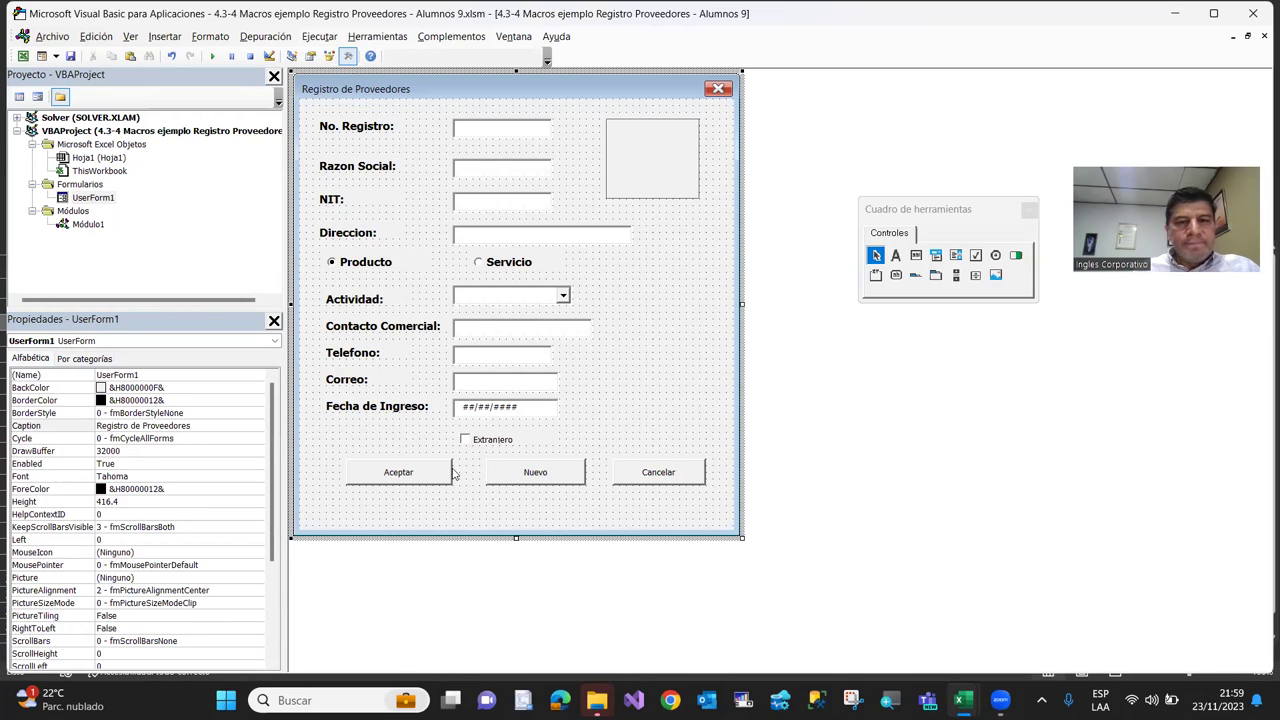
- Give the Extranjero checkbox caption a bold, size 10 font in the Fuente dialog
left_click(487, 445)
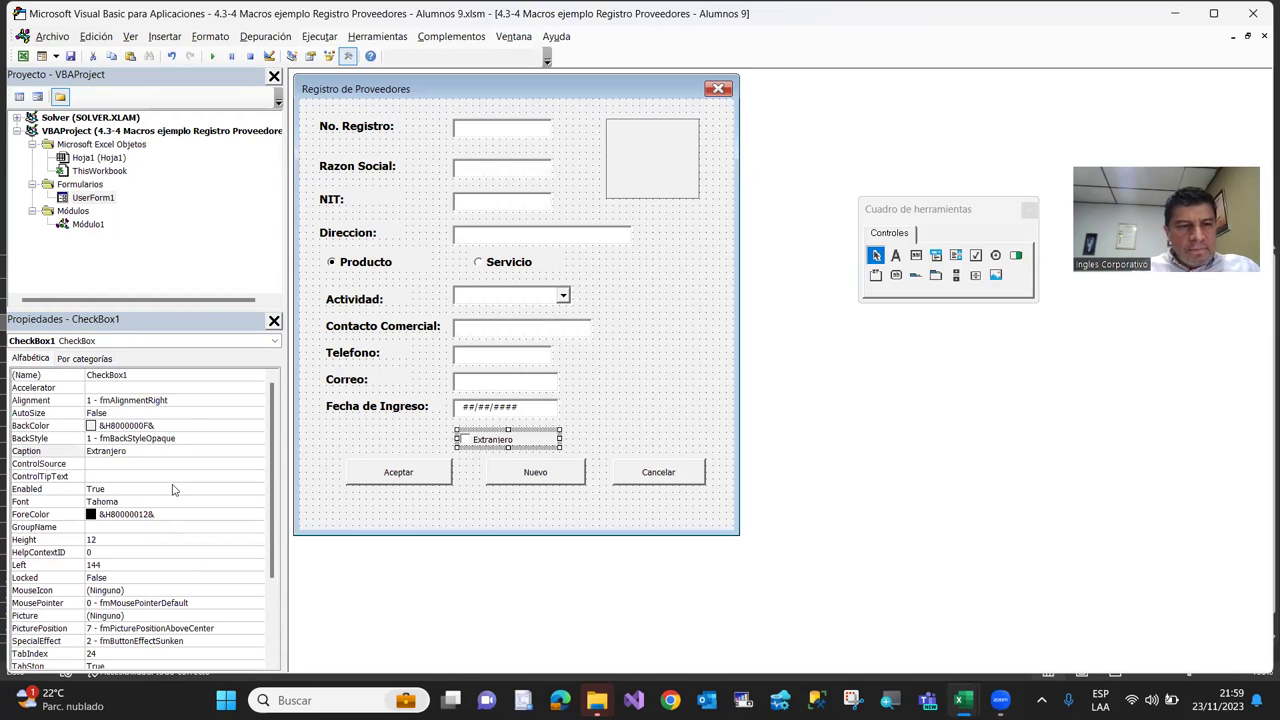
left_click(242, 501)
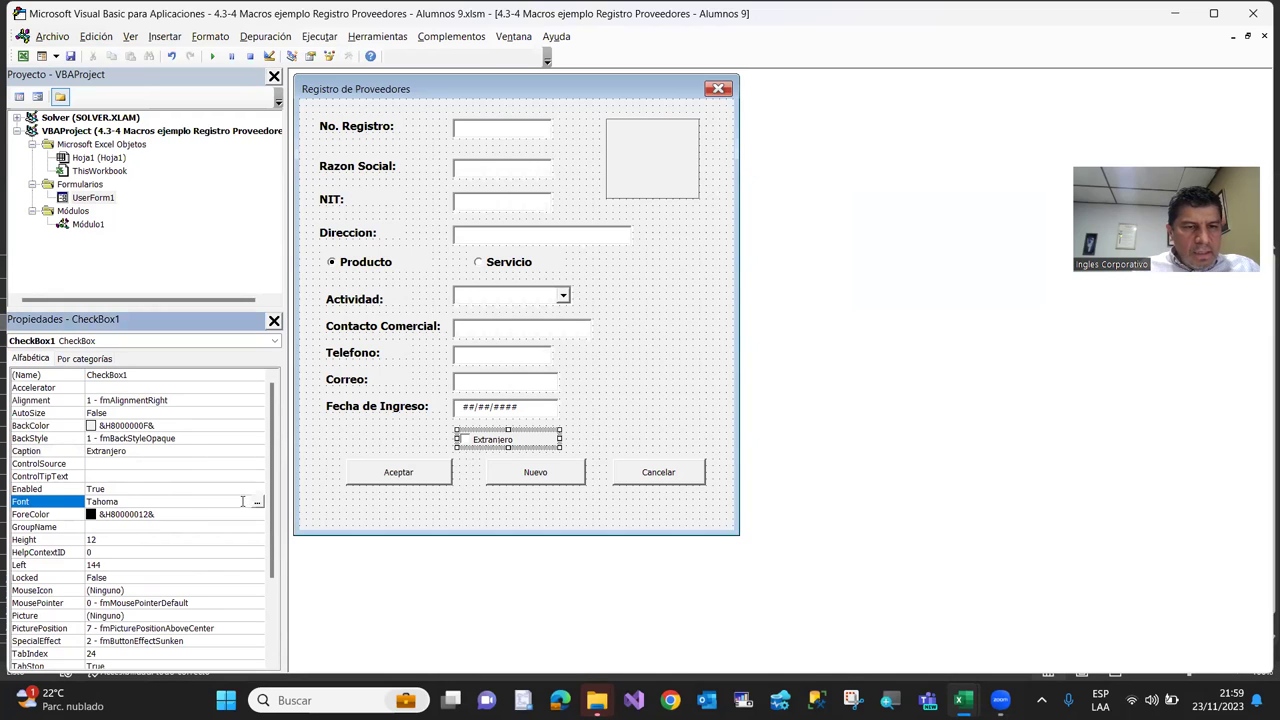
left_click(257, 502)
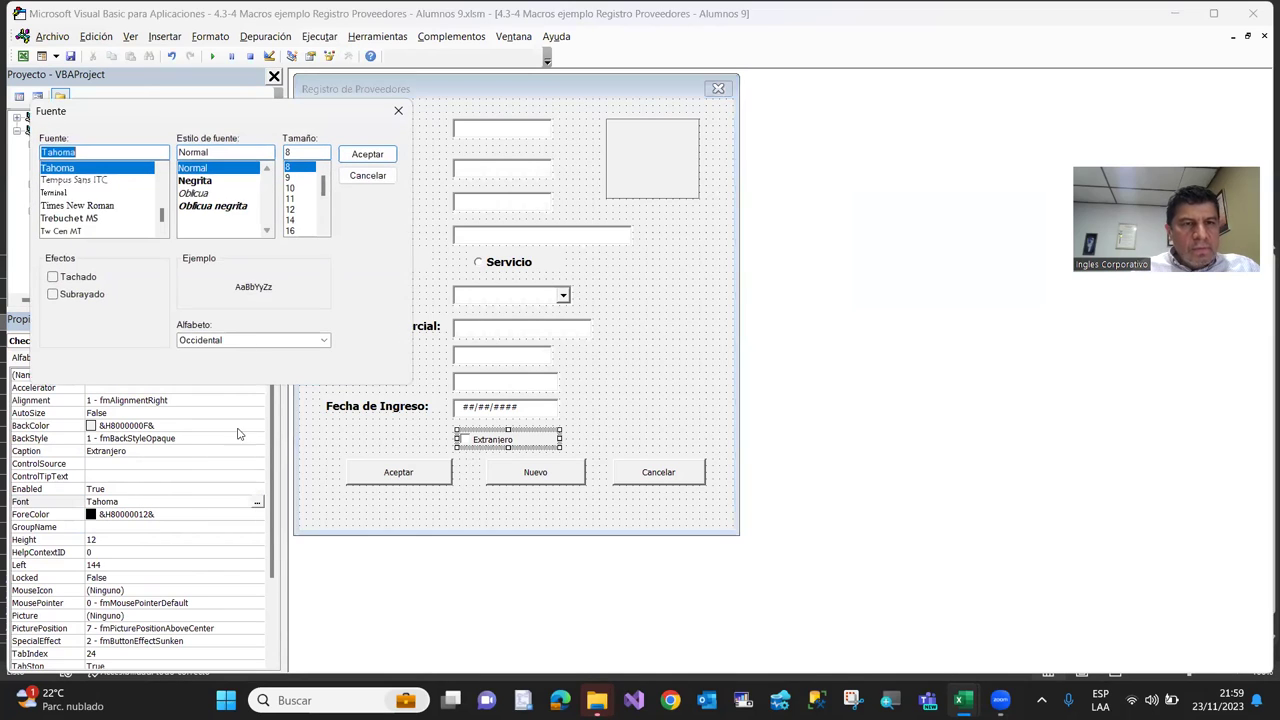
left_click(198, 184)
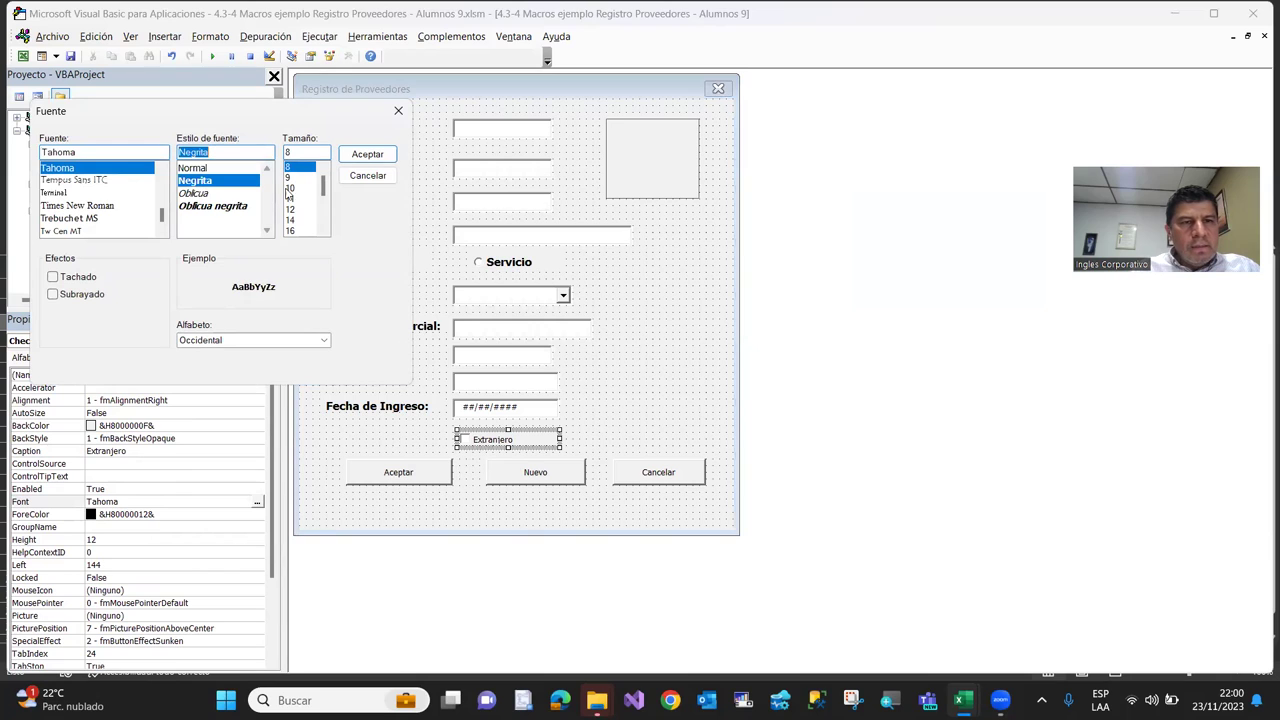
left_click(291, 188)
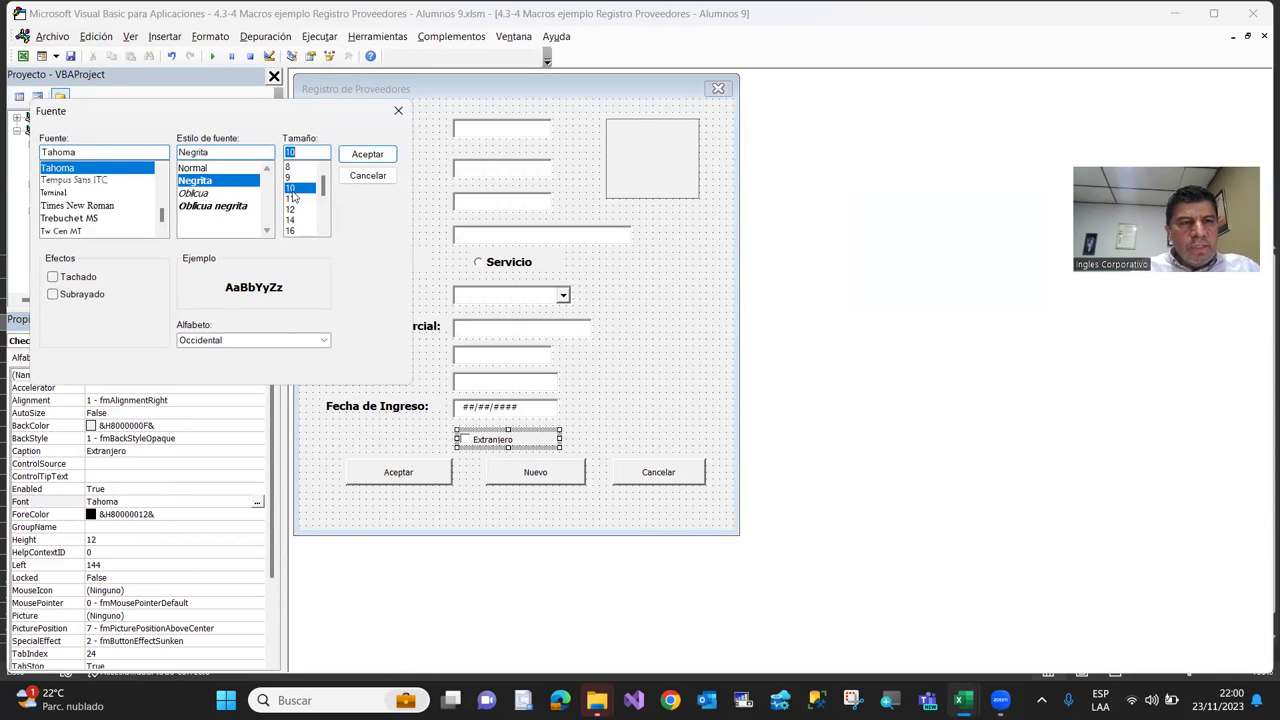
left_click(366, 155)
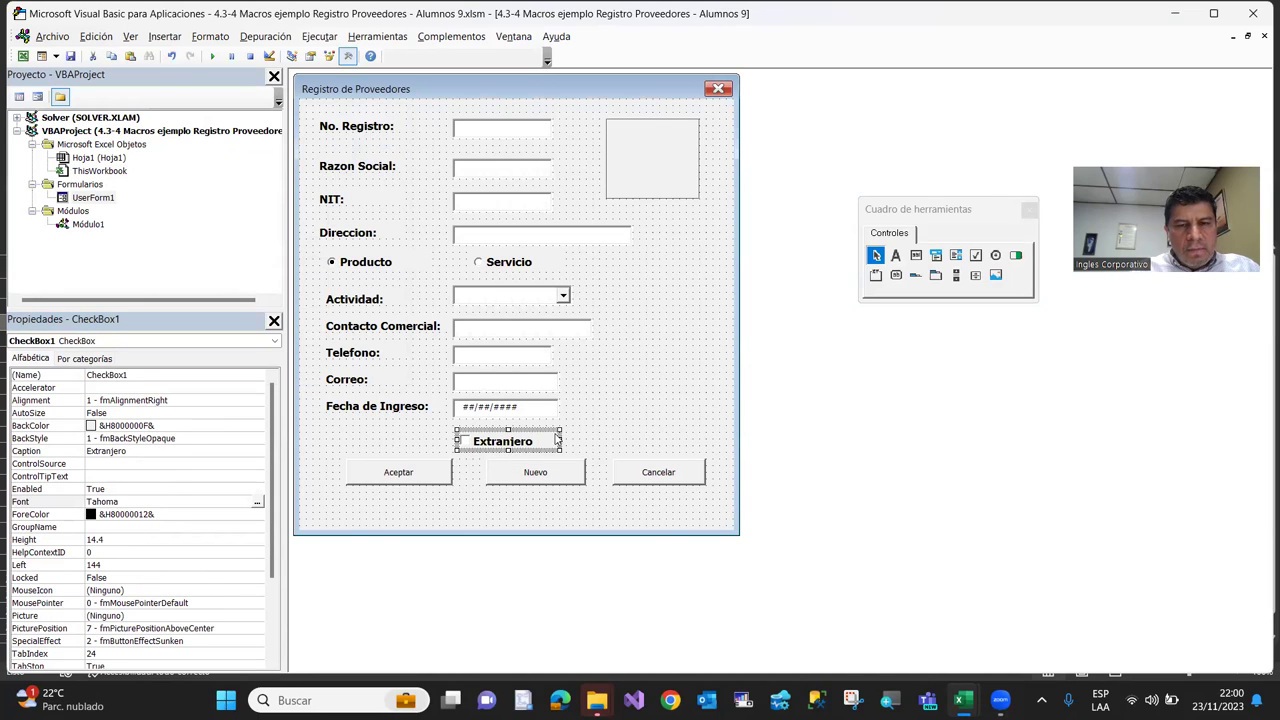
left_click(595, 432)
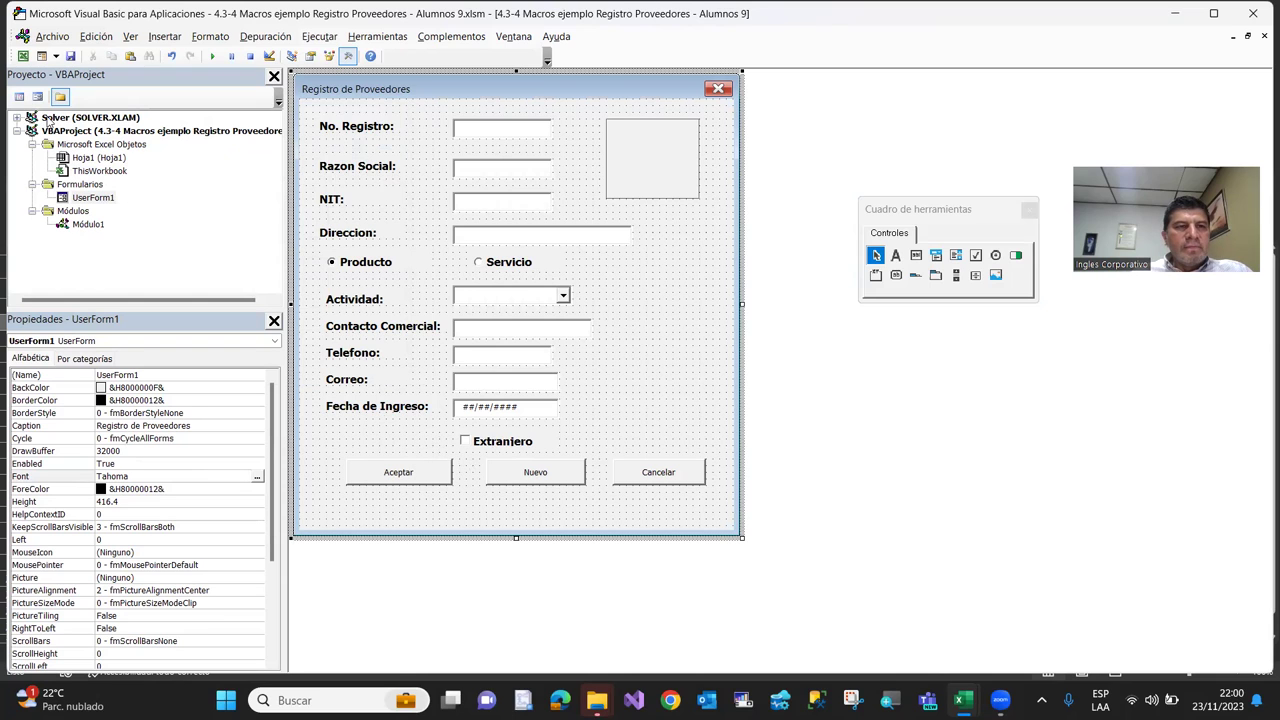
- Enter the Nacionalidad header in cell K3 of the supplier sheet, then go back to the VBA editor
left_click(23, 56)
left_click(786, 308)
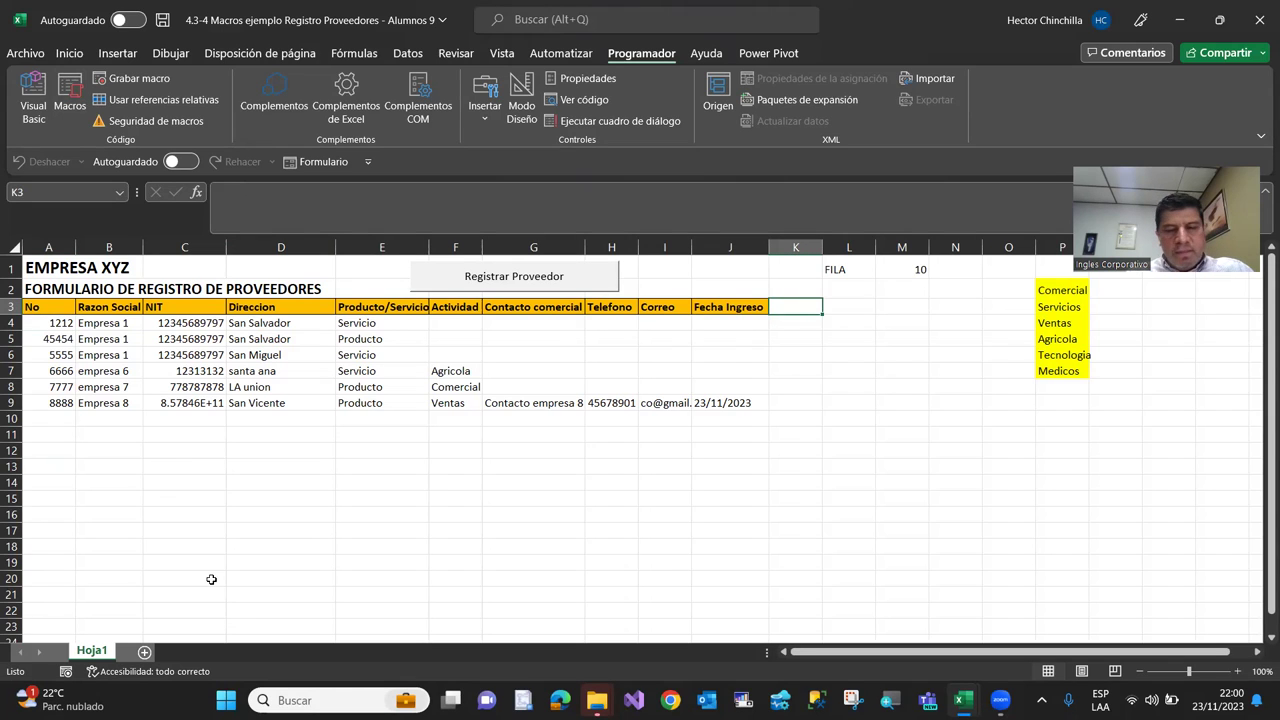
type("Nacionaliza")
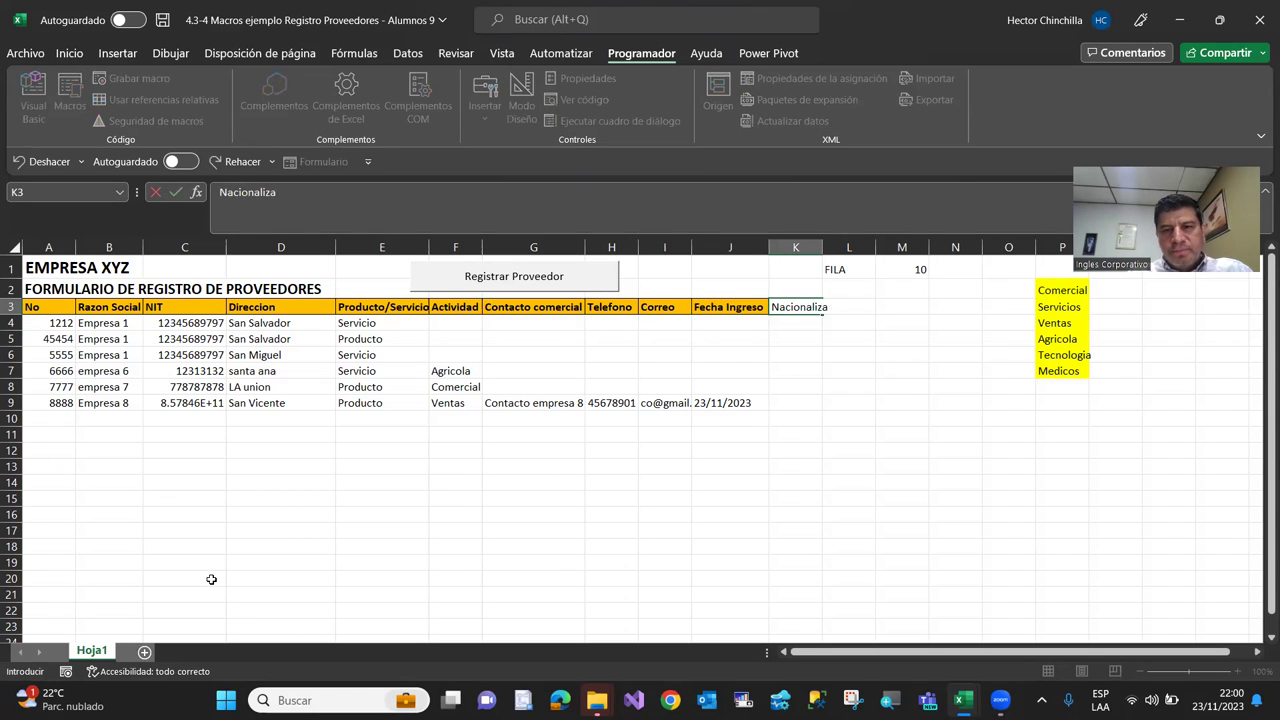
type("dad")
key("Return")
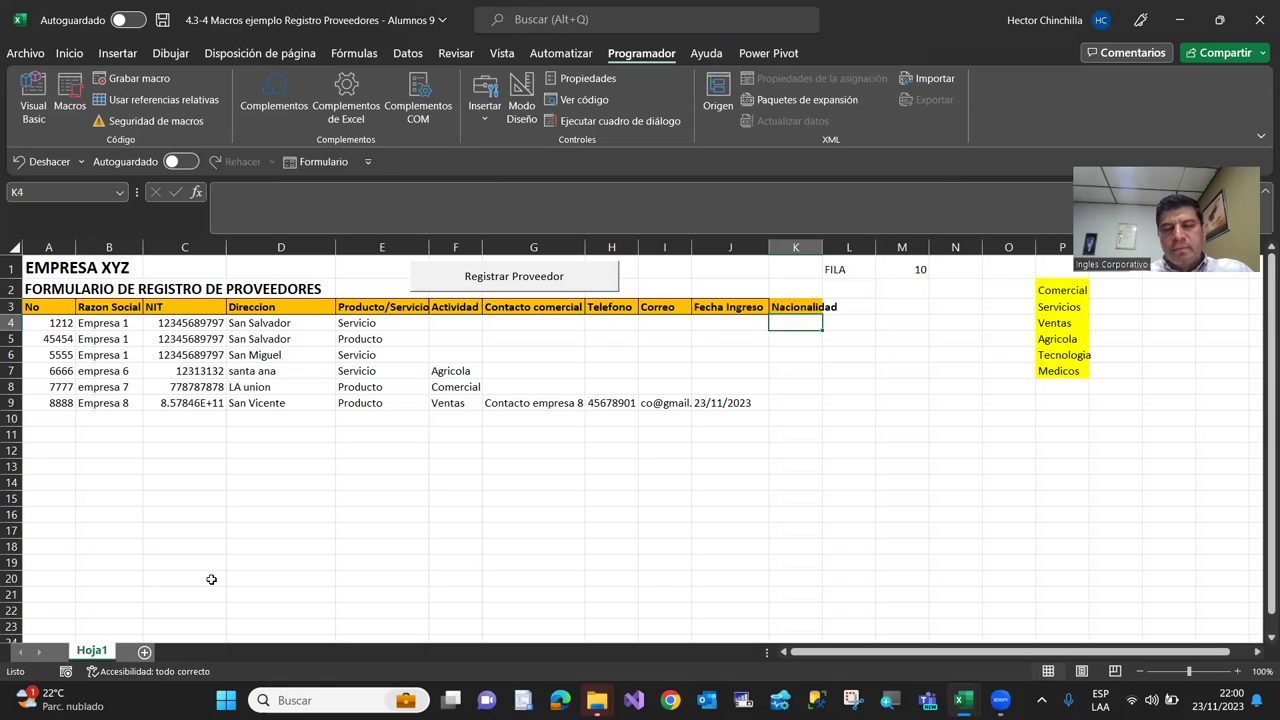
key("Down")
key("Down")
key("Down")
key("Down")
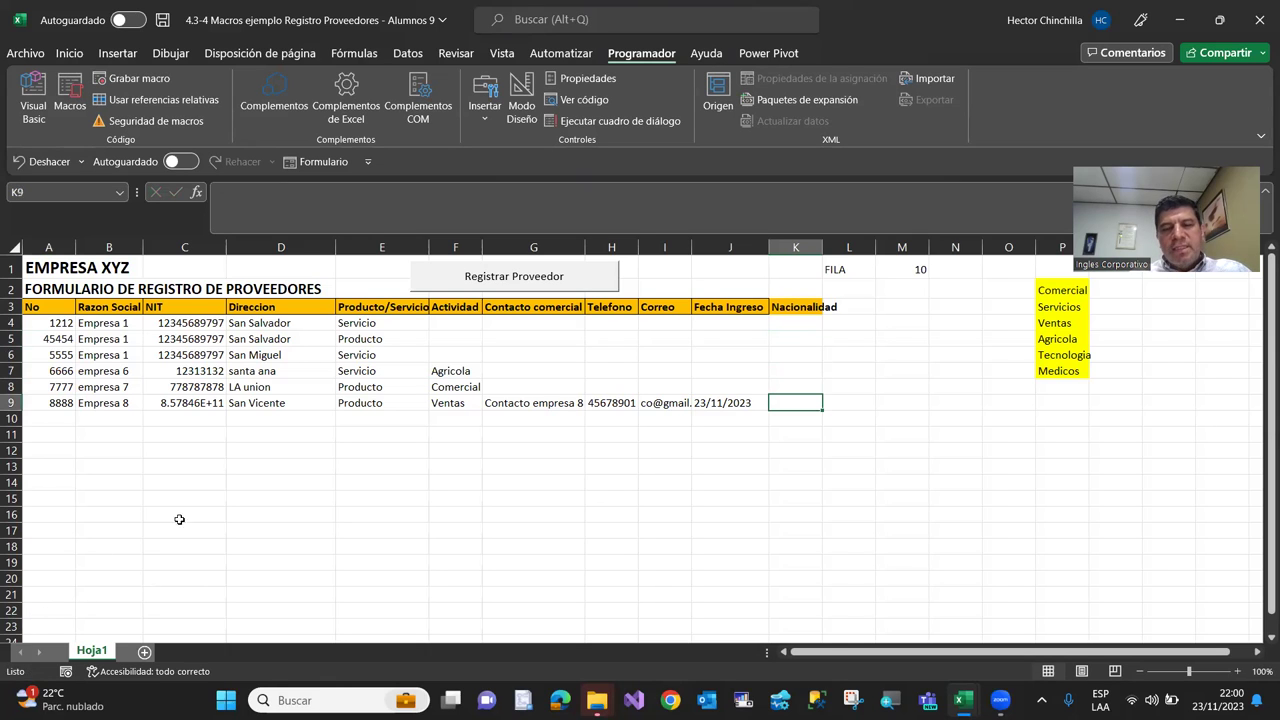
left_click(33, 105)
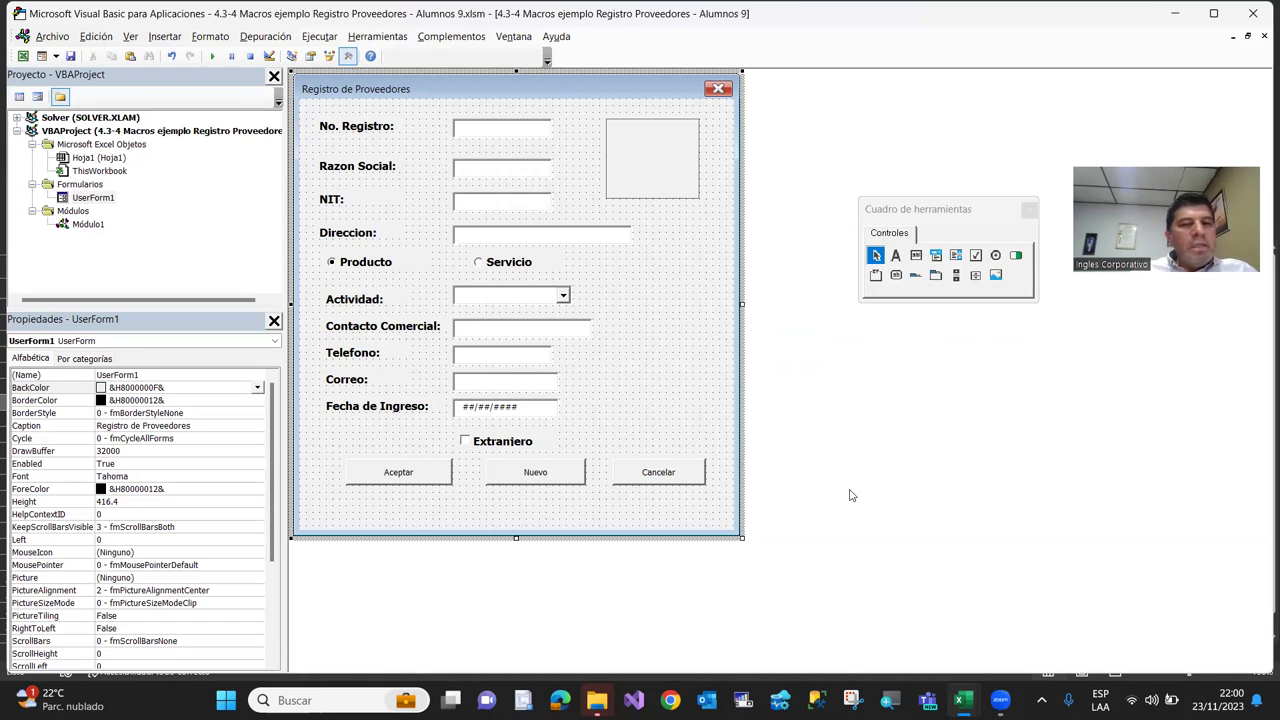
- In cmdAceptar_Click, add Sheets("Hoja1").Cells(X, 11) = CheckBox1.Caption with blank lines above it
double_click(405, 478)
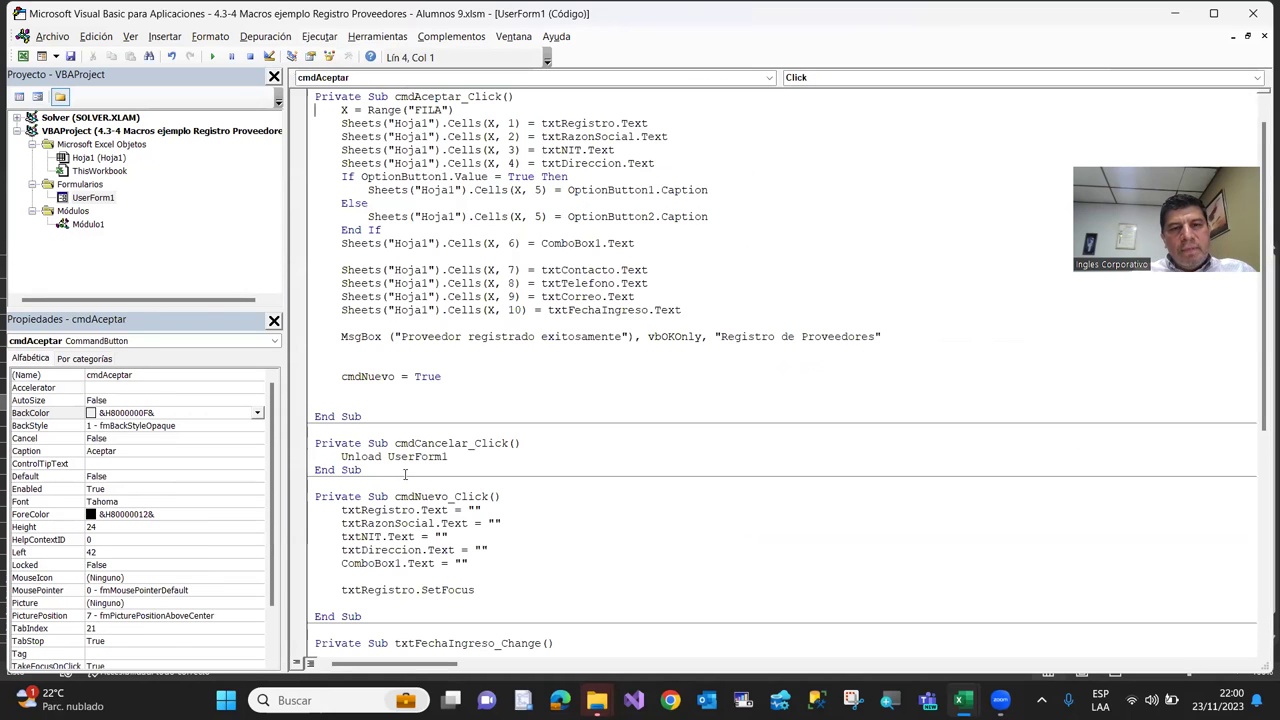
left_click(413, 310)
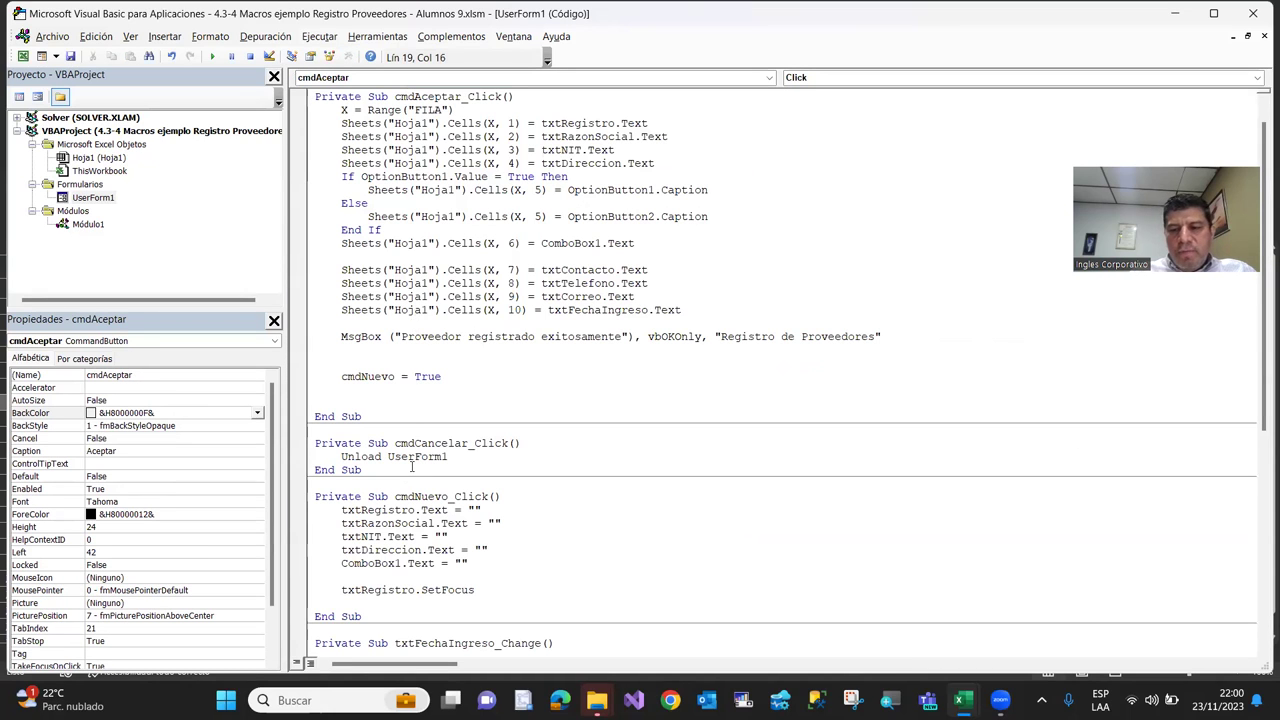
key("Return")
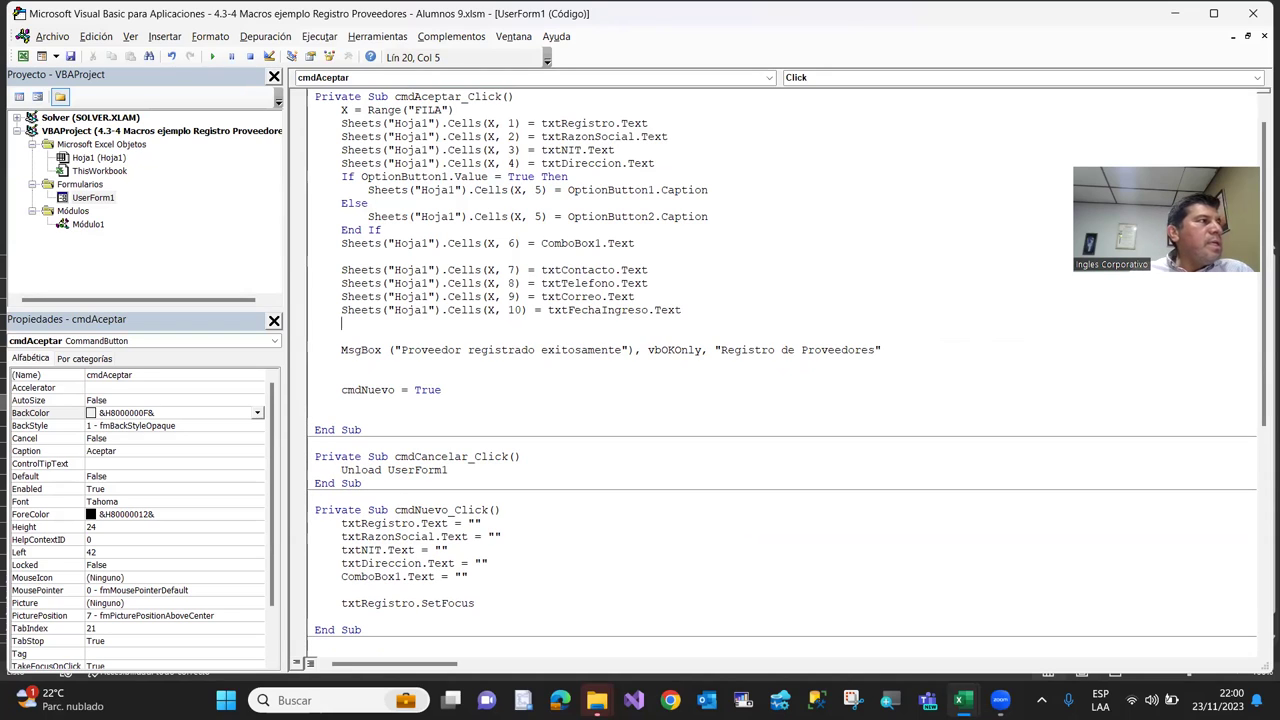
type("sheets")
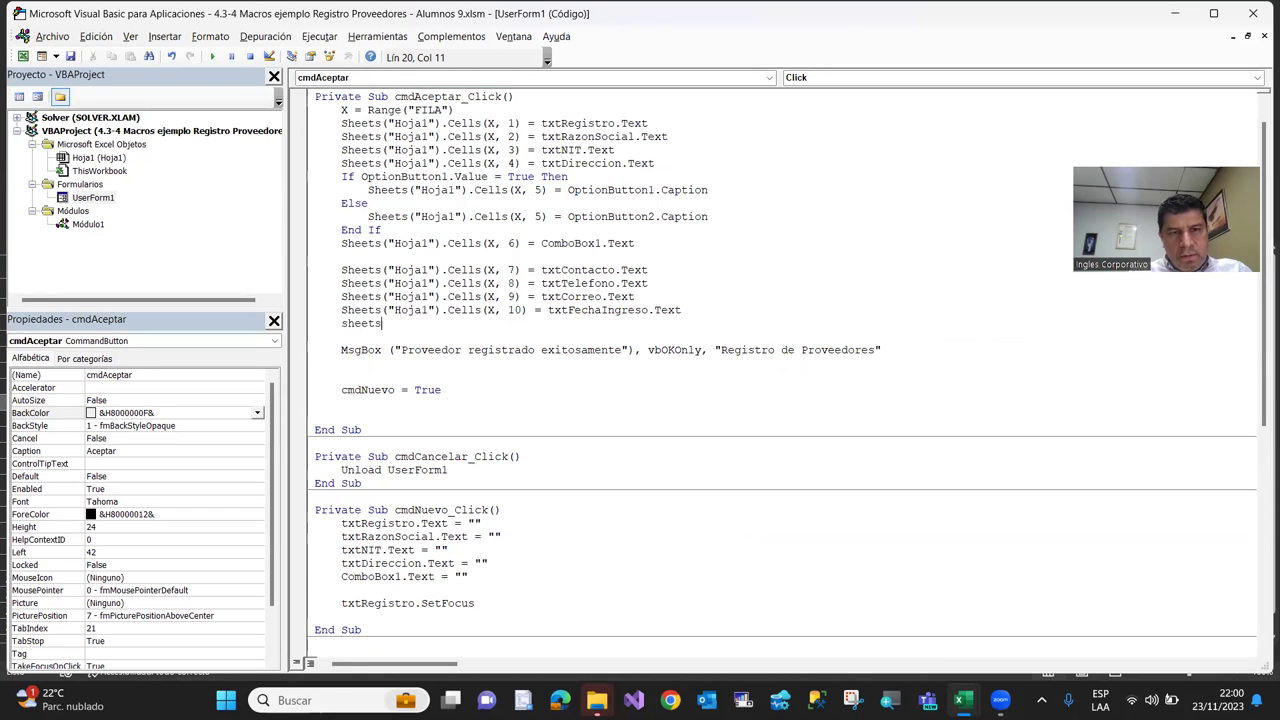
type("(\"Hoja1")
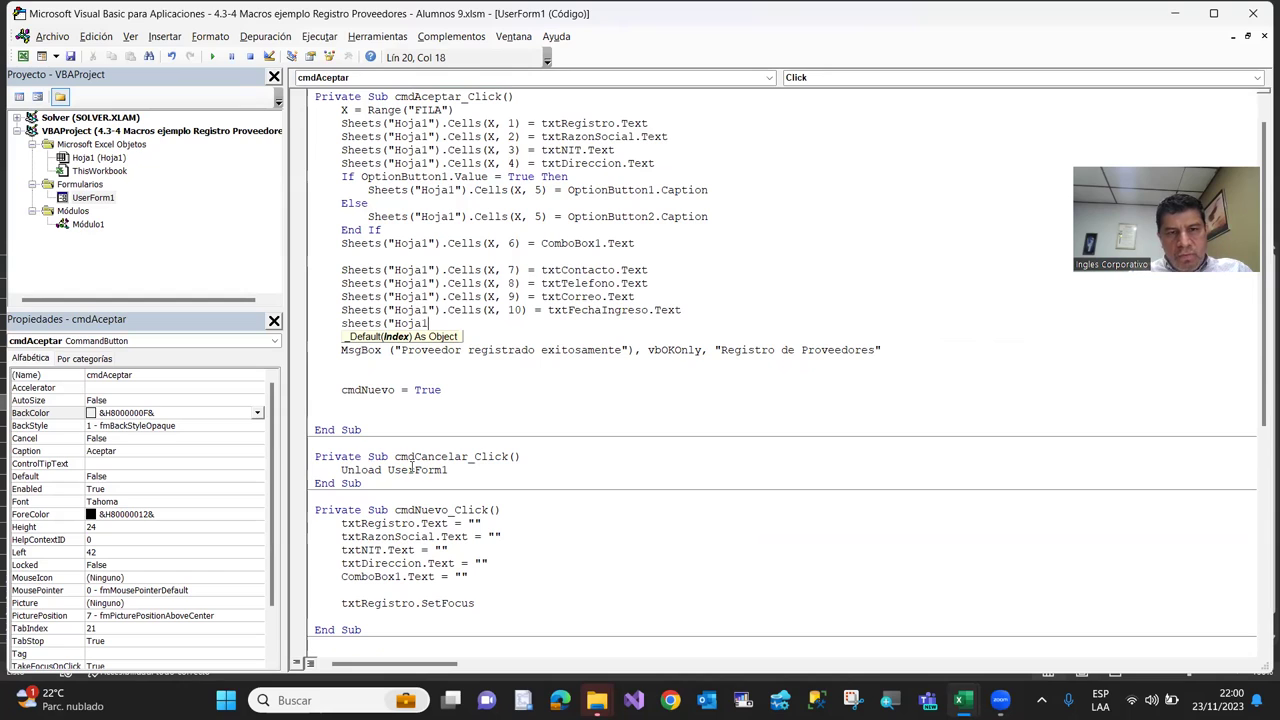
type(")")
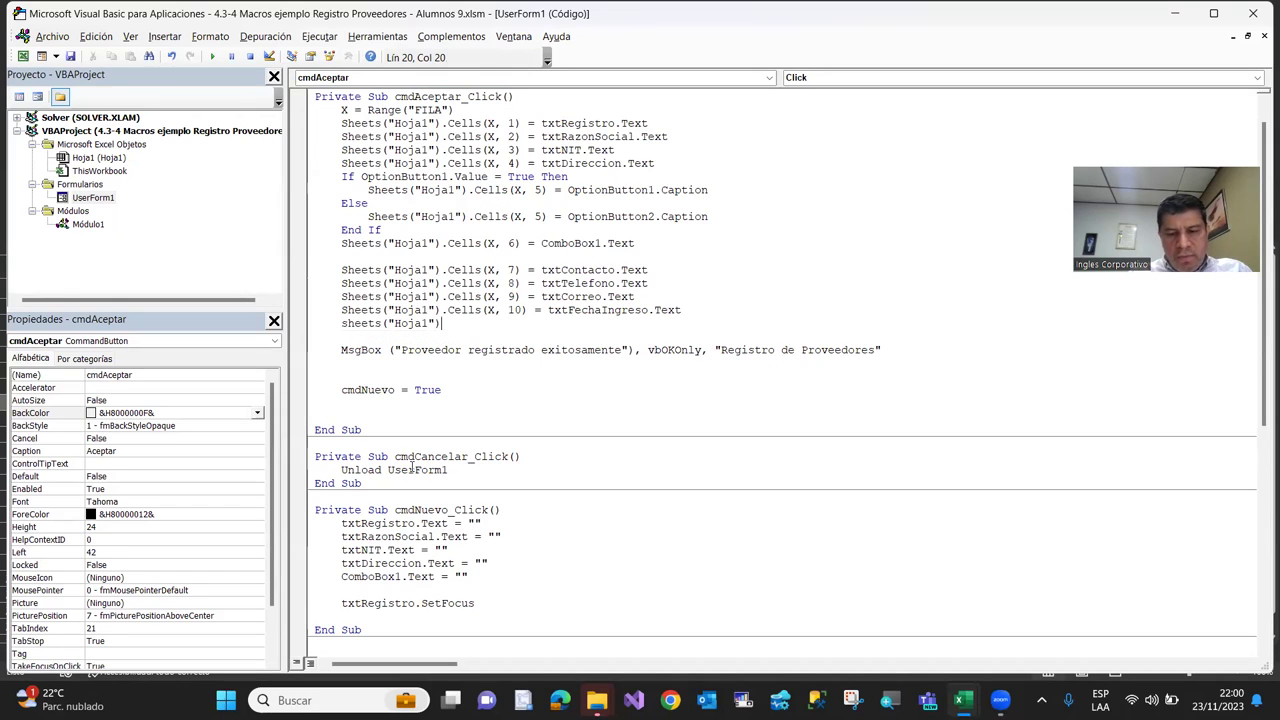
type("ells(X,")
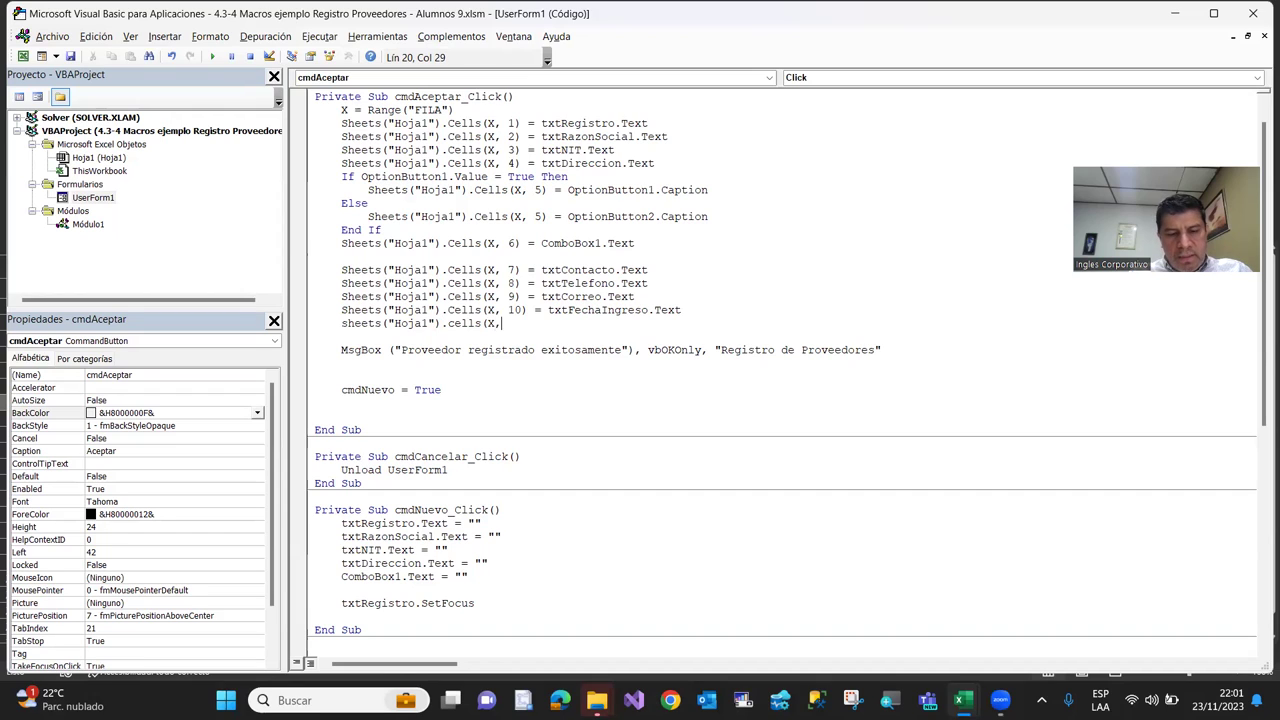
type(") =")
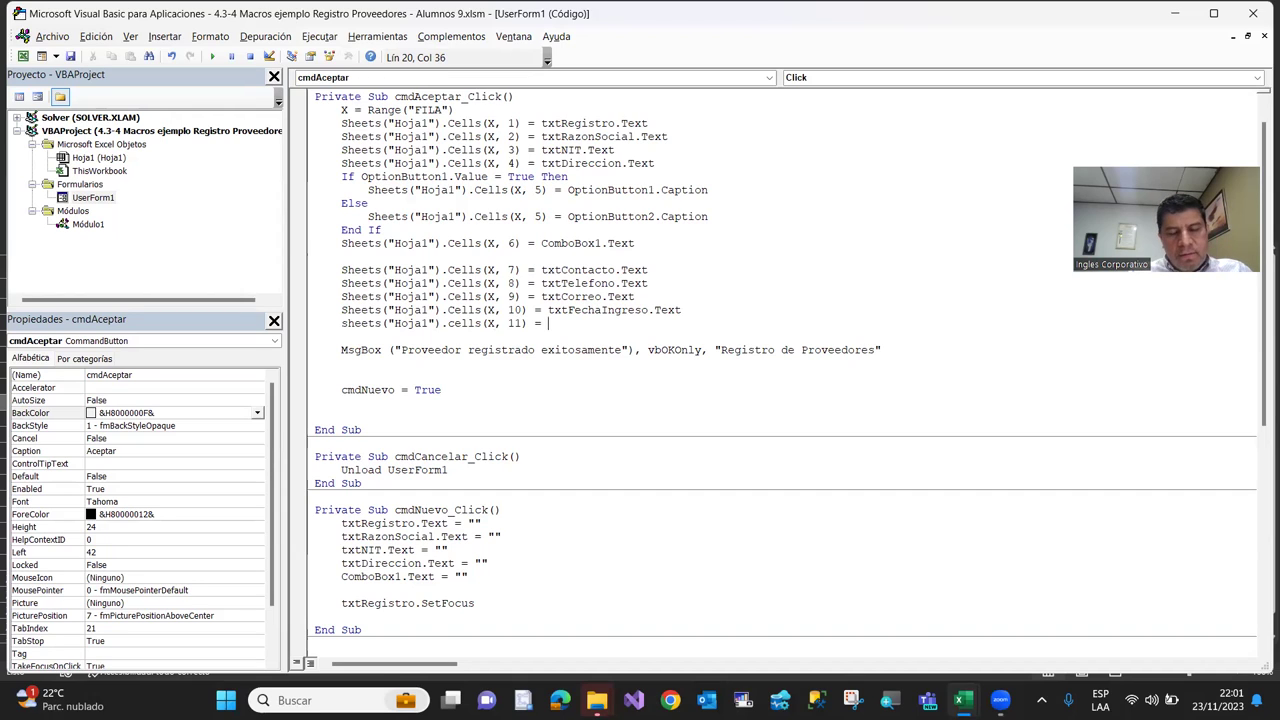
type("check")
type("box1")
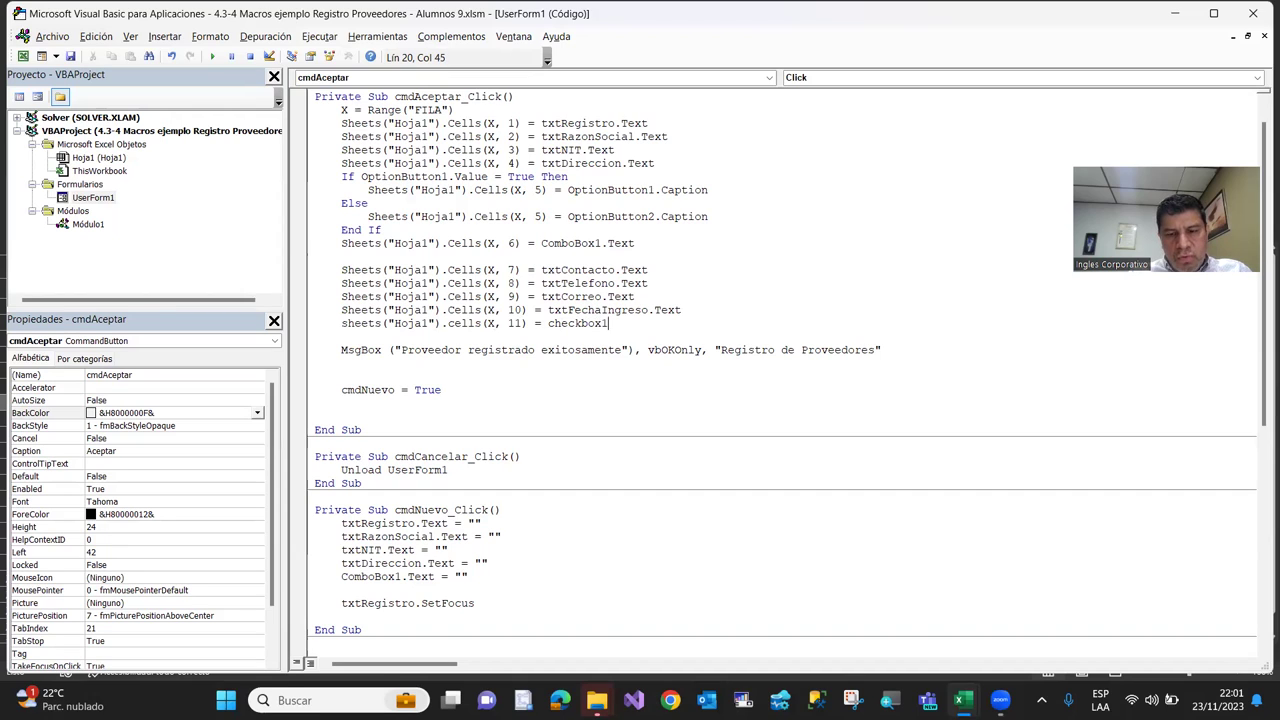
type(".caption")
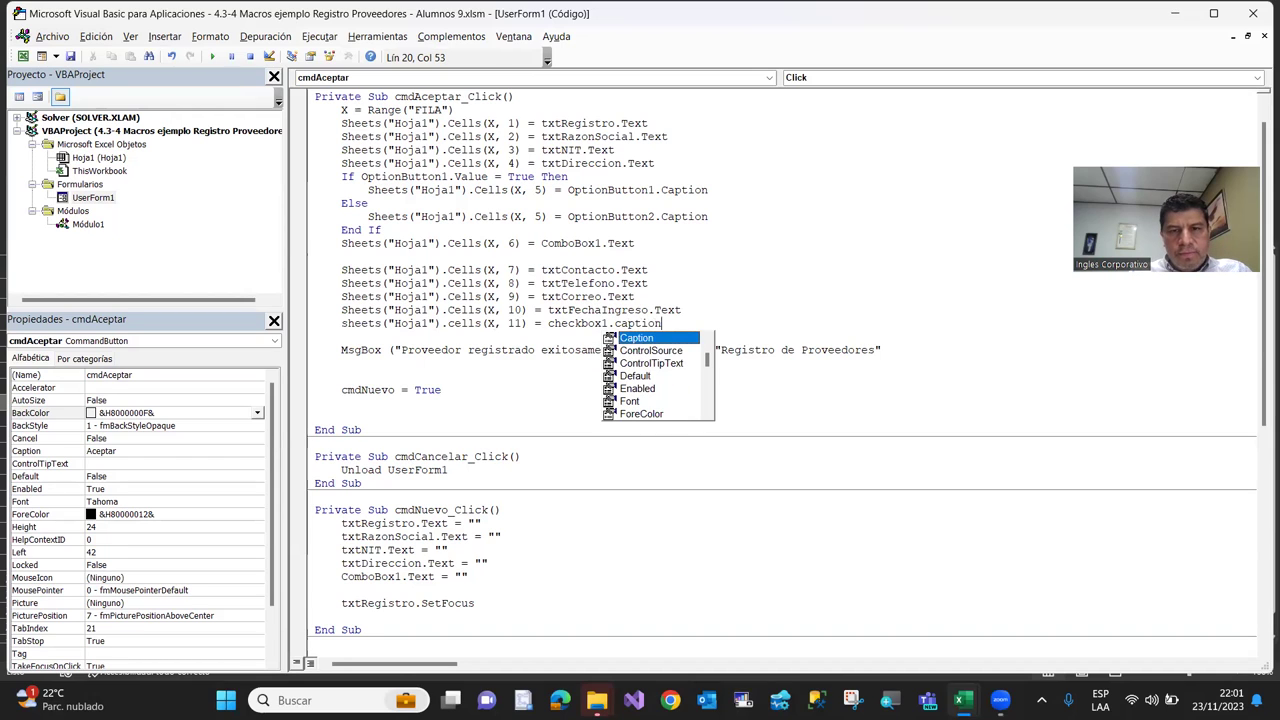
key("Return")
key("Up")
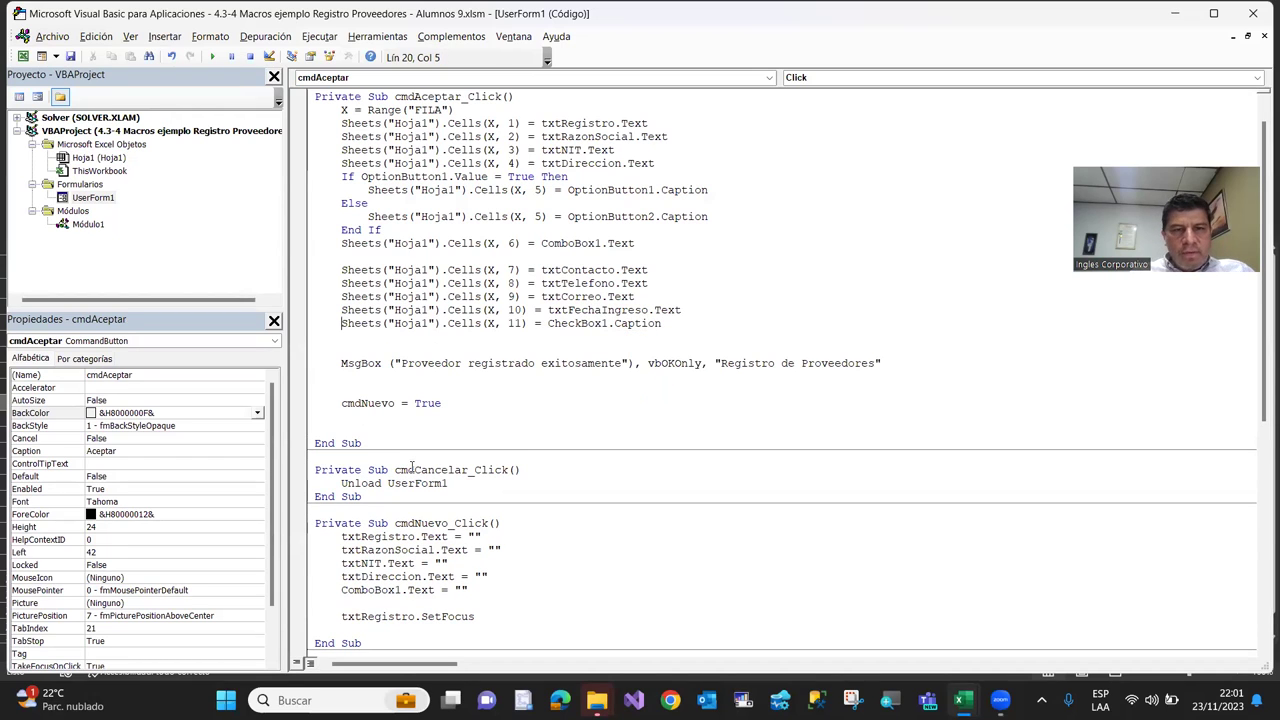
key("Return")
key("Return")
key("Up")
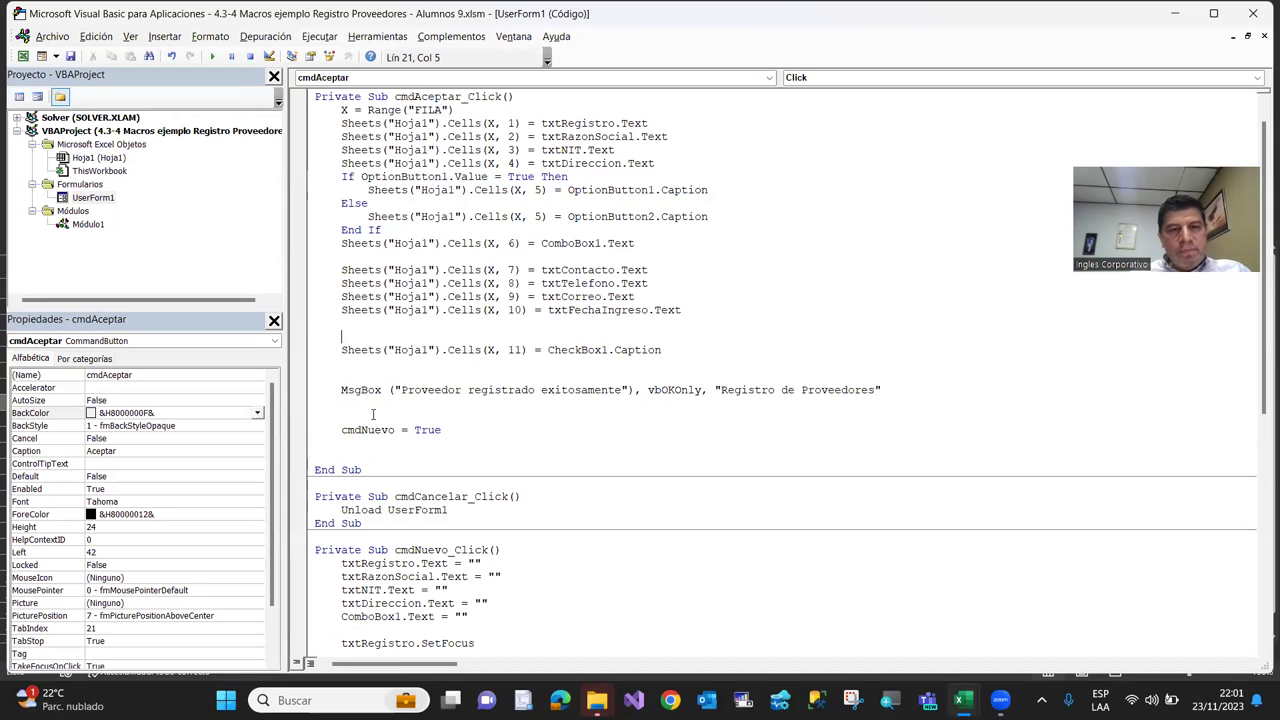
- Add the line If CheckBox1.Value = True Then above the column 11 statement
type("if ")
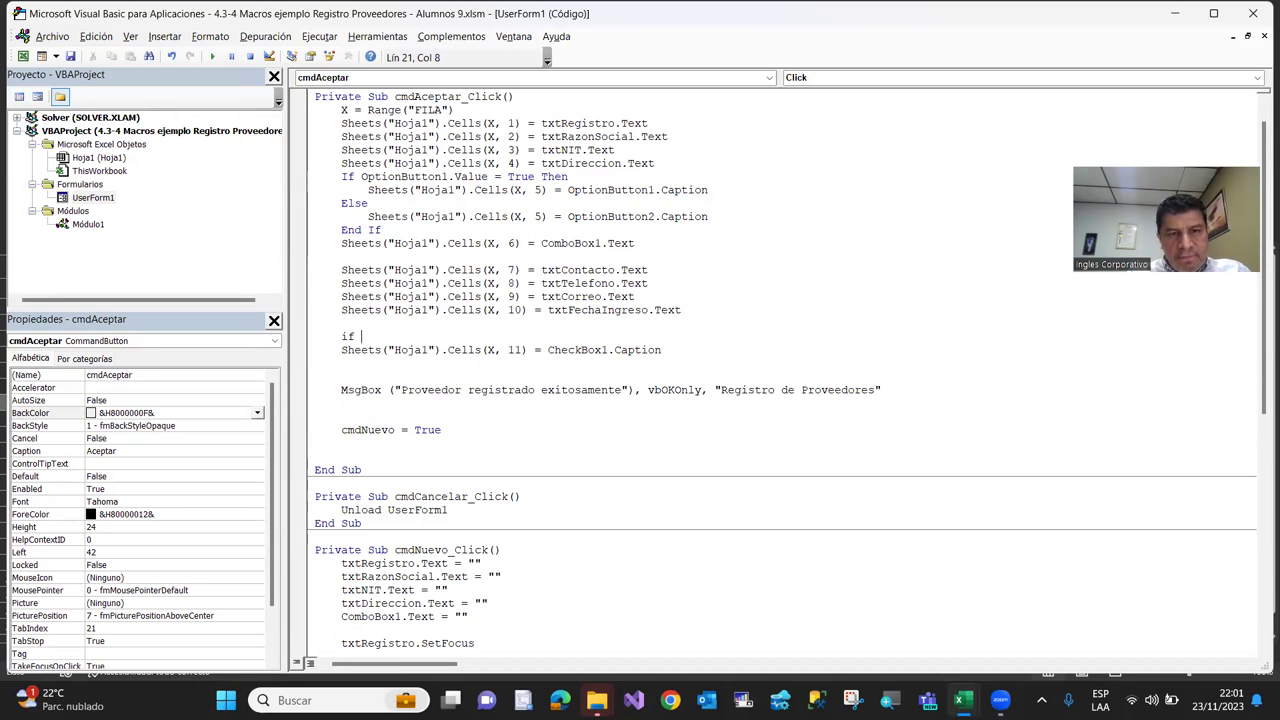
type("check")
type("bo")
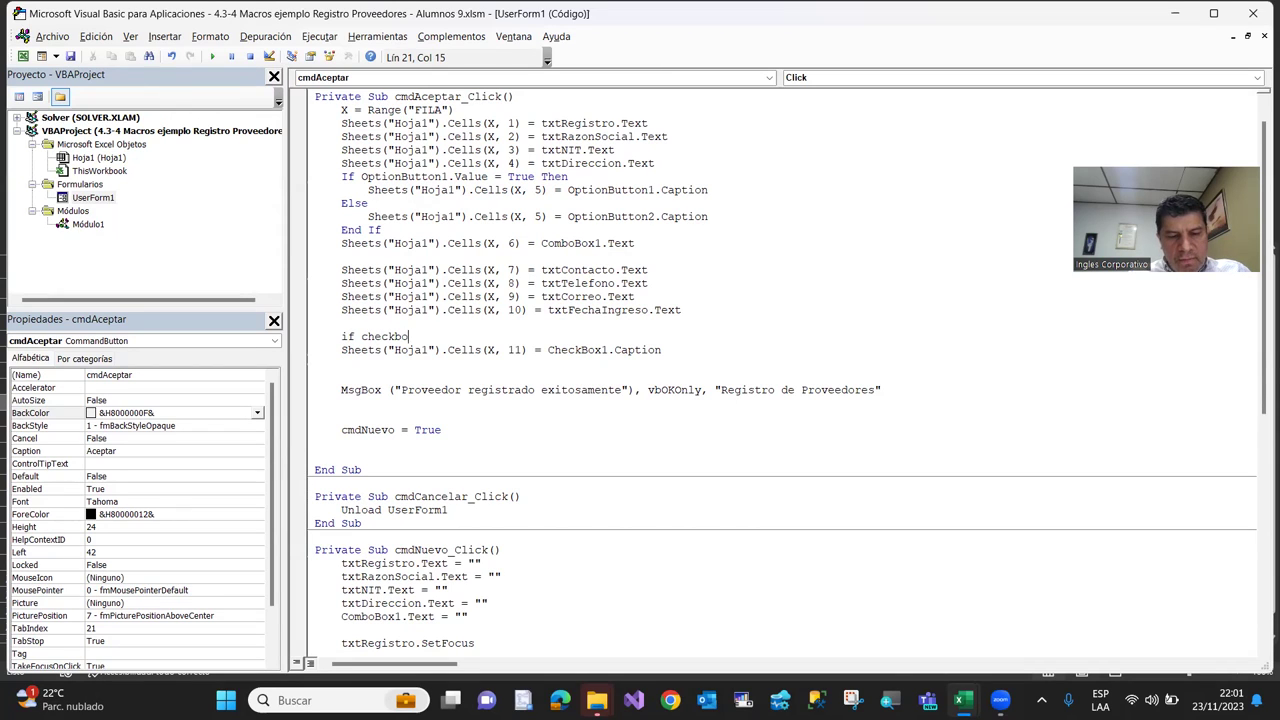
type("1.")
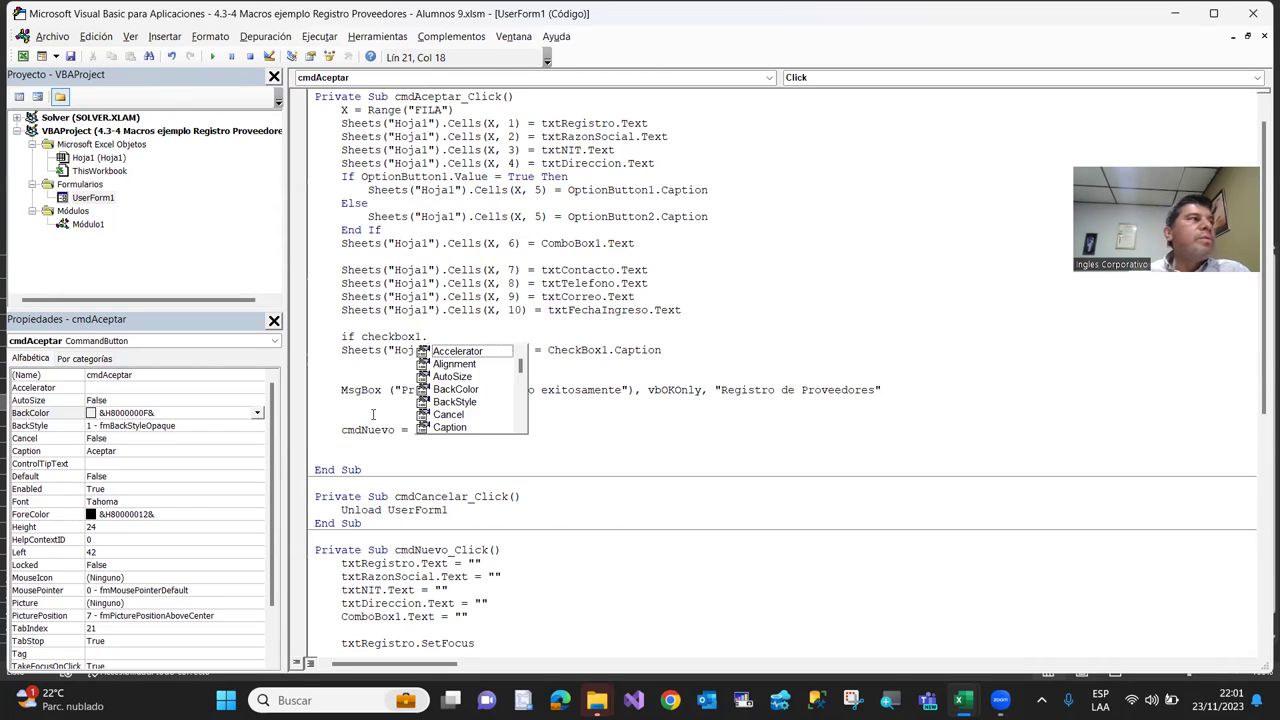
type("value")
key("BackSpace")
type("true")
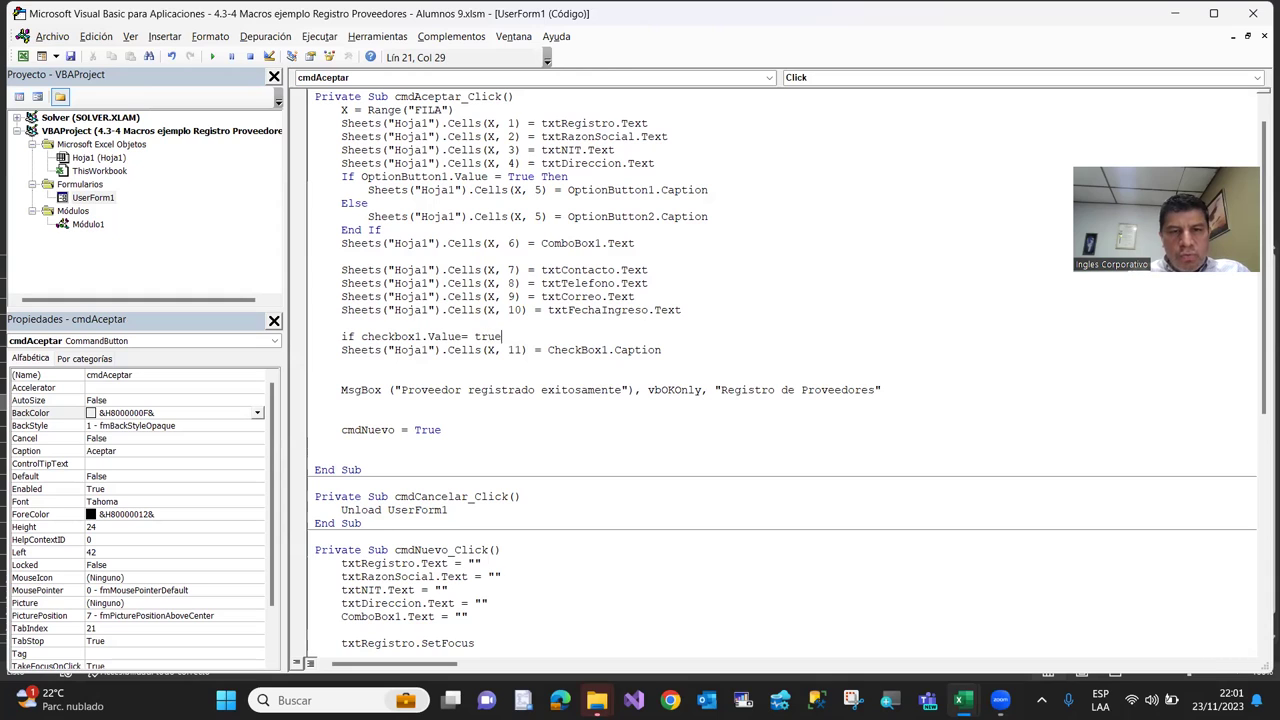
key("Return")
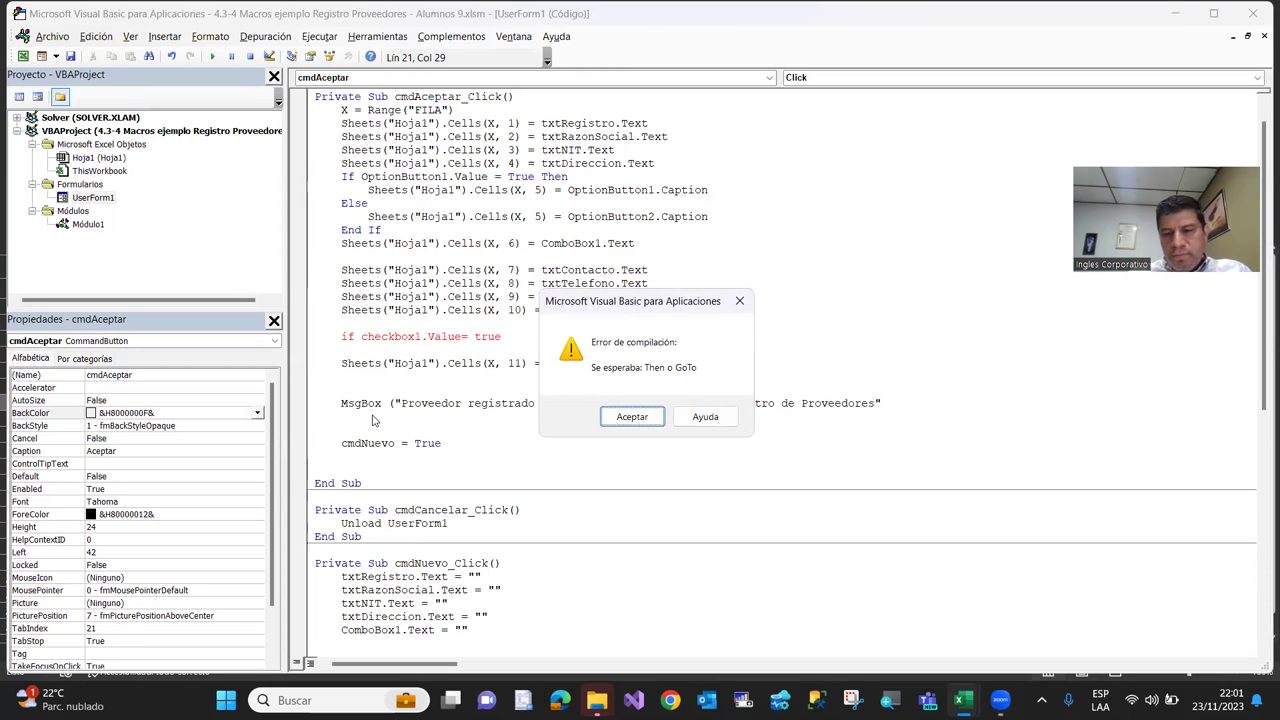
key("Return")
type("then")
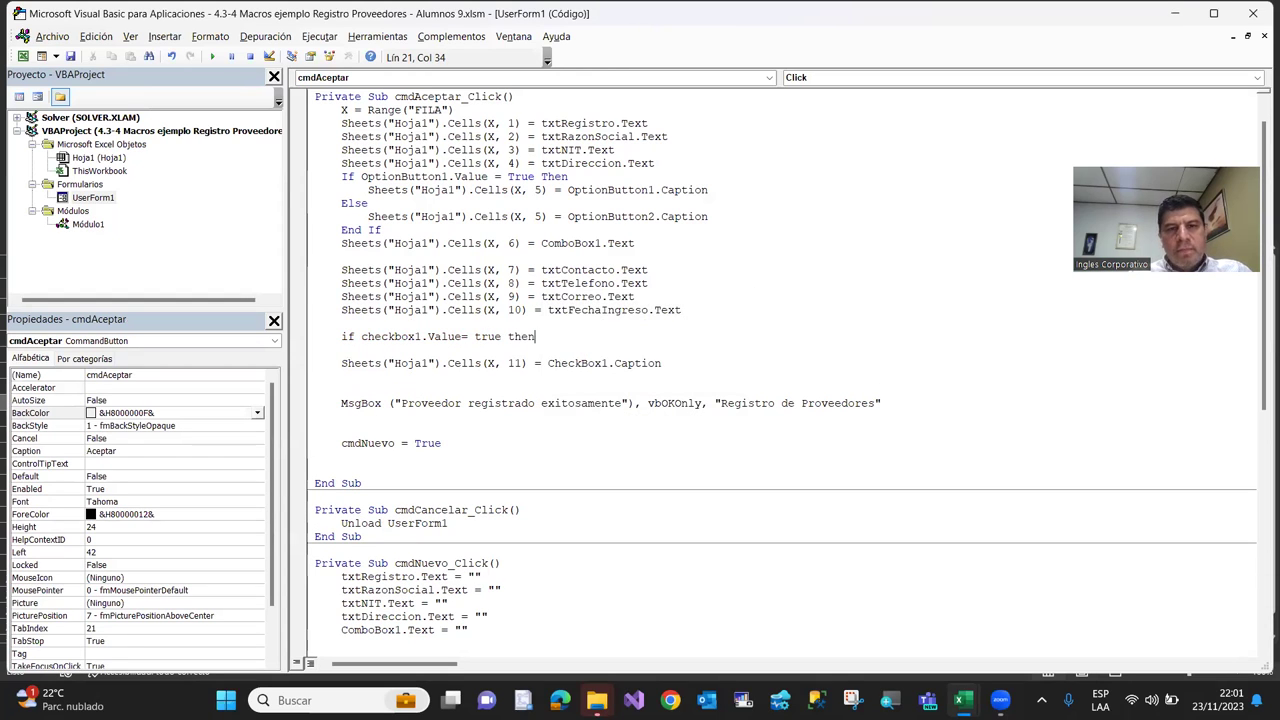
key("Return")
- Pull the column 11 caption statement up directly under the If and add an Else line
key("Delete")
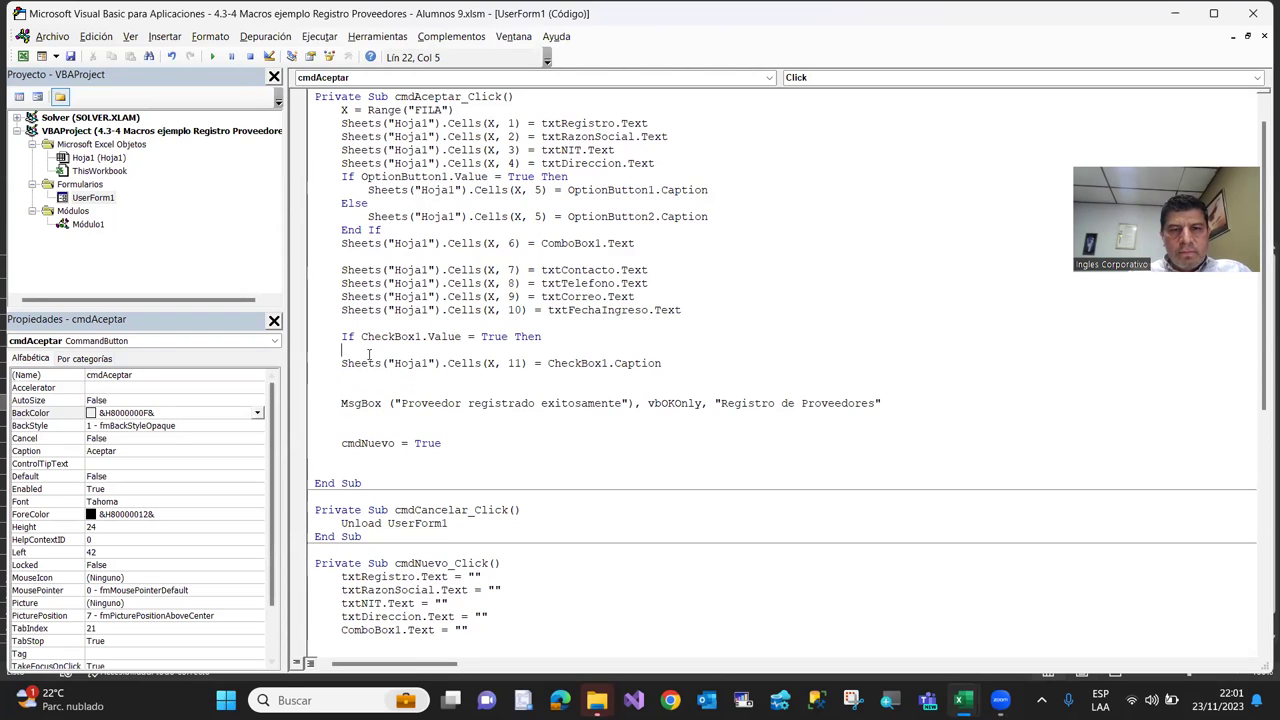
left_click_drag(342, 350, 368, 354)
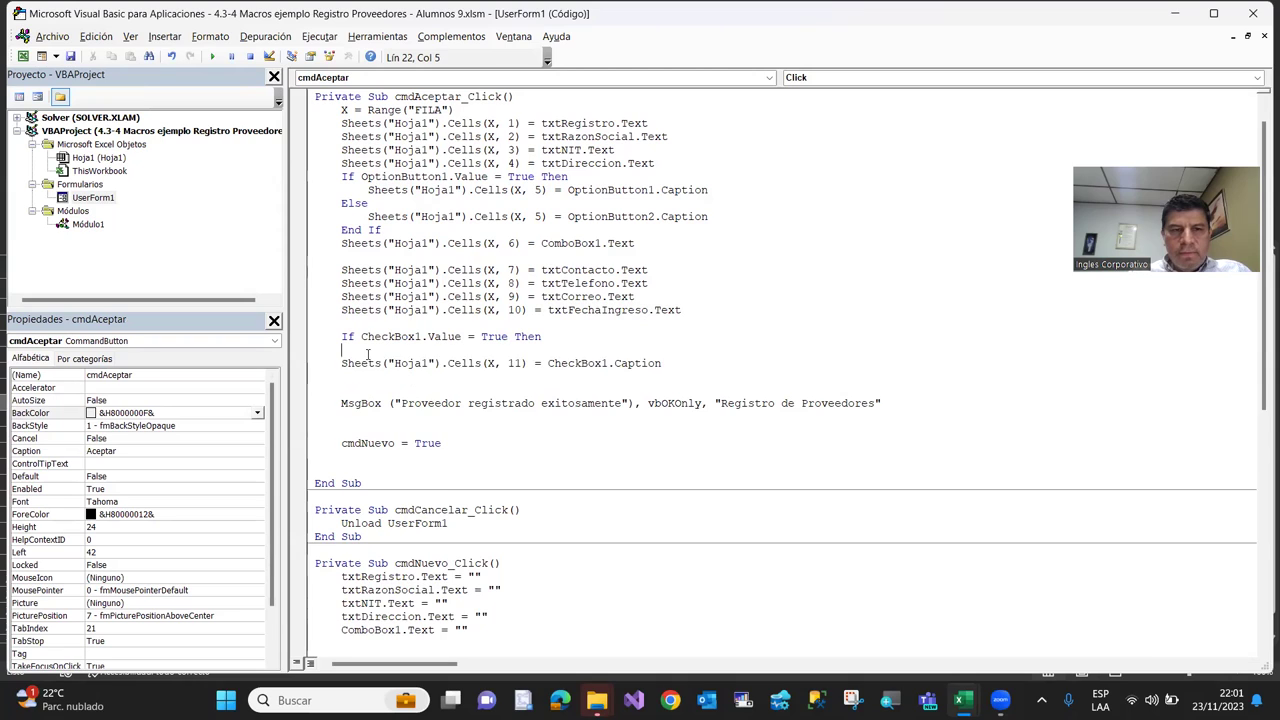
key("Delete")
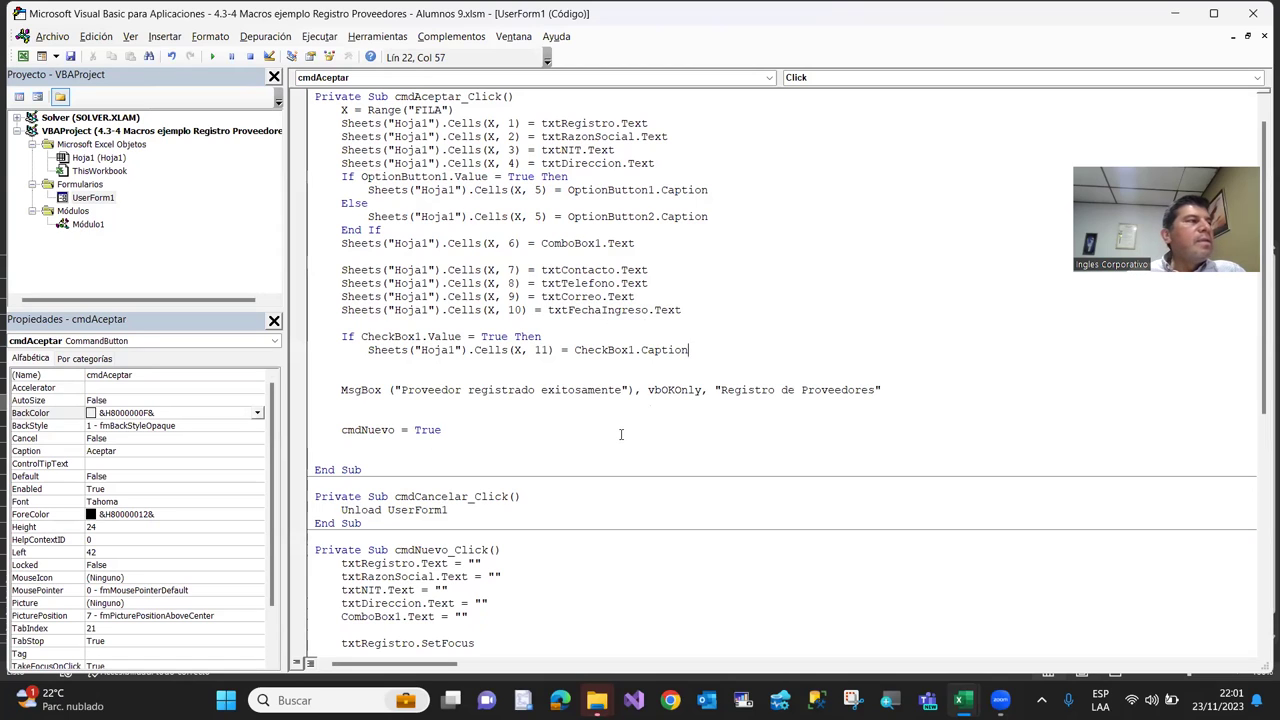
key("Return")
type("se")
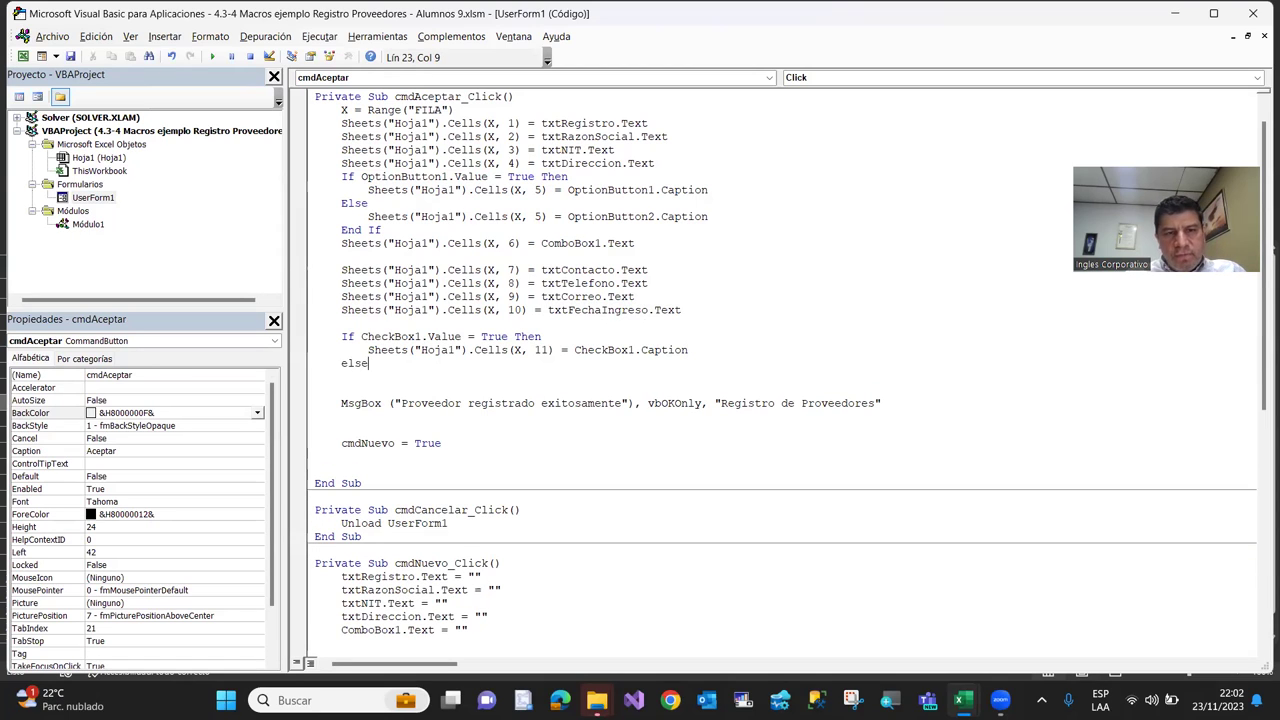
key("Return")
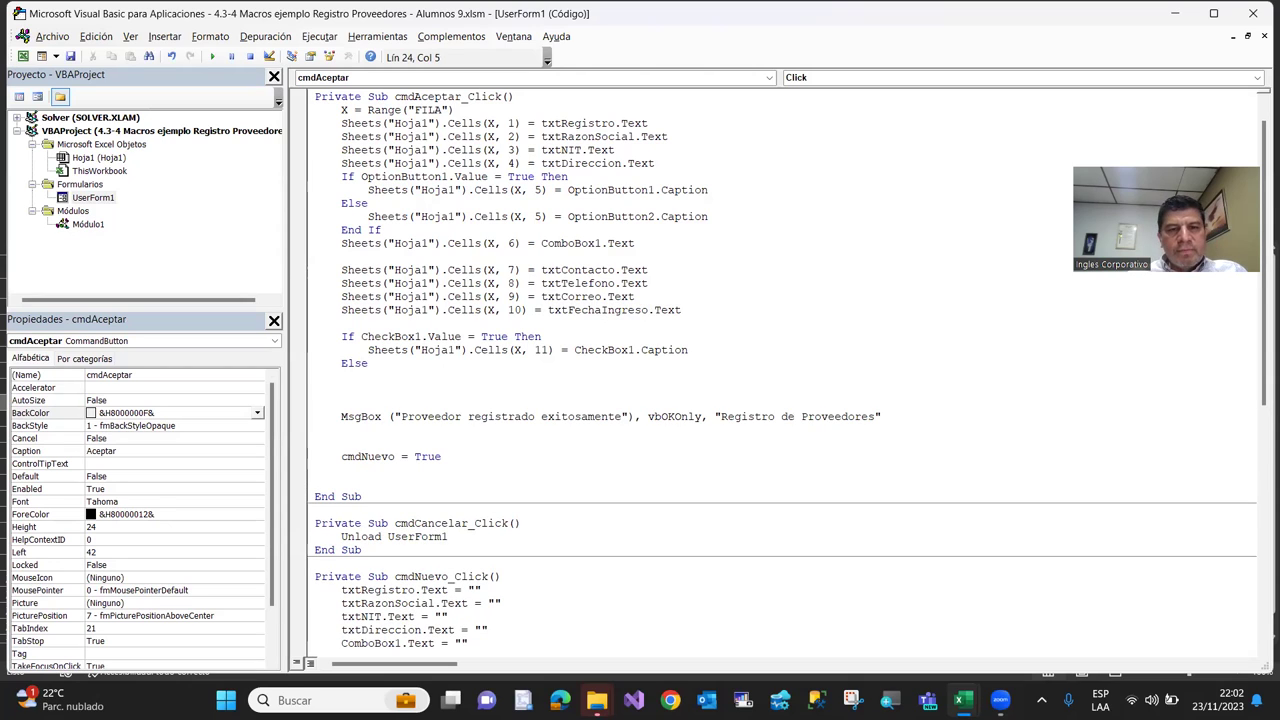
- Under Else, write "Local" to column 11 using a copied line, then close with End If
key("shift+End")
key("ctrl+c")
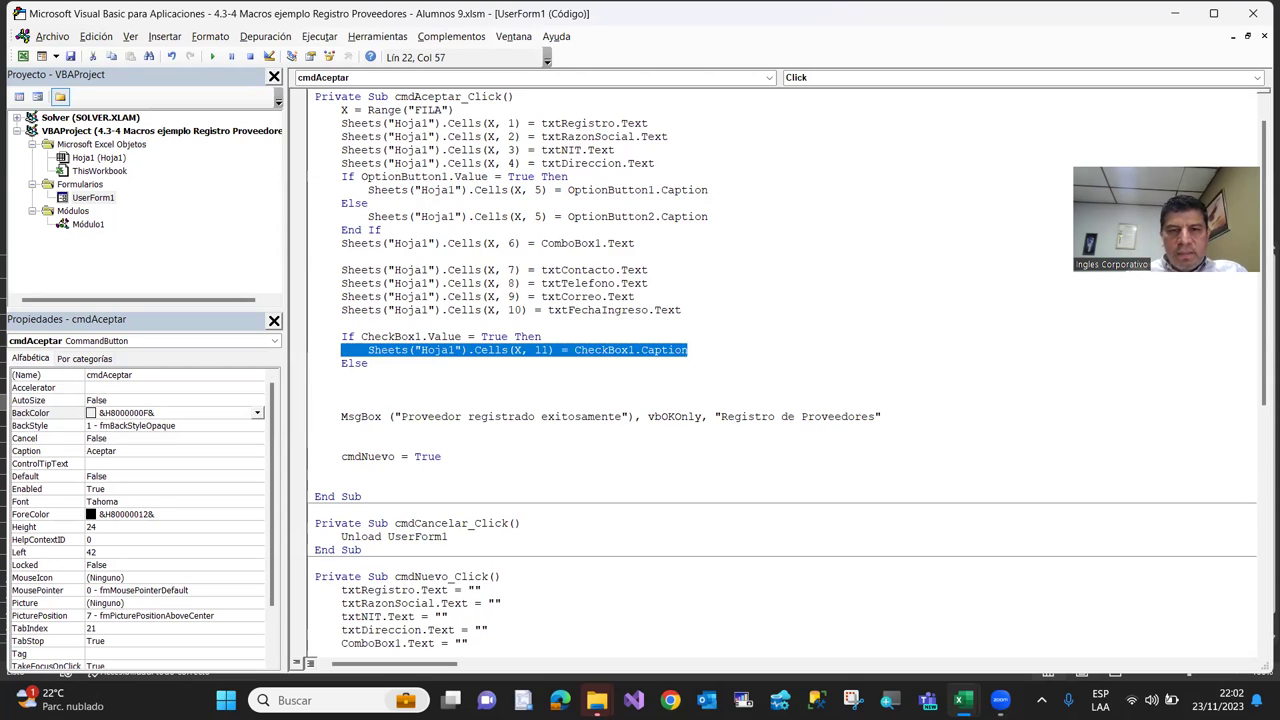
left_click(342, 376)
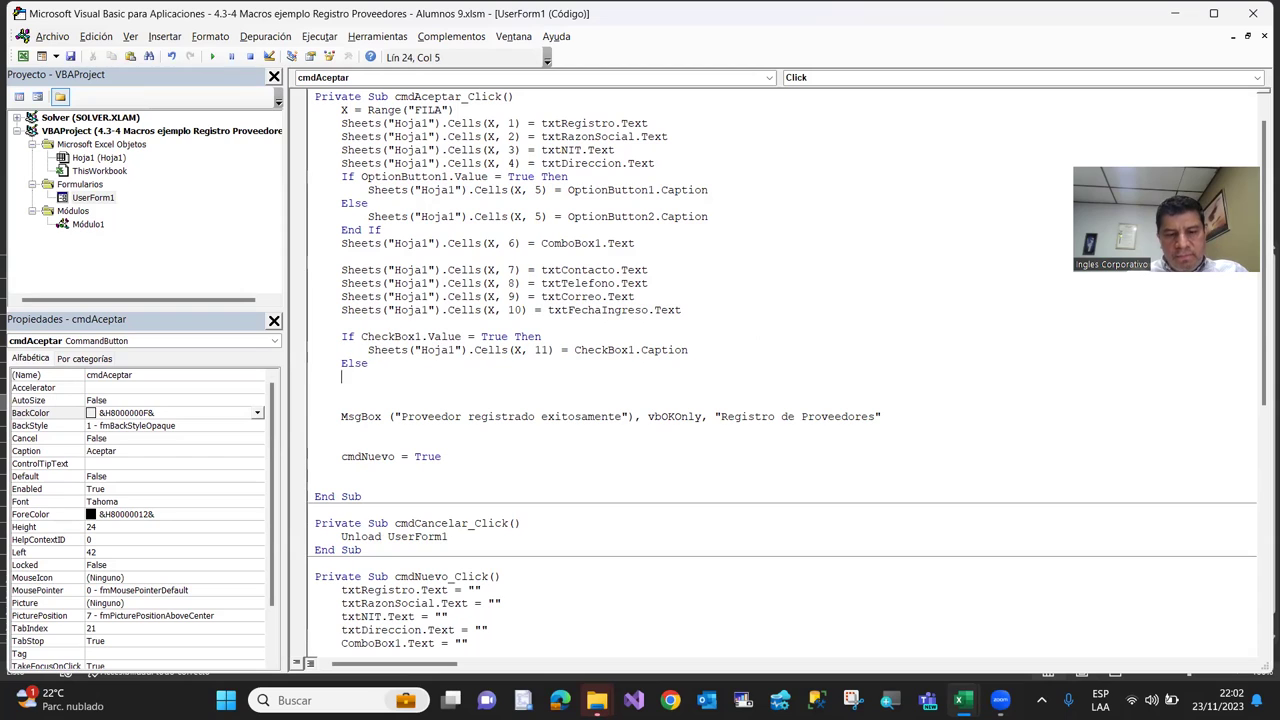
key("ctrl+v")
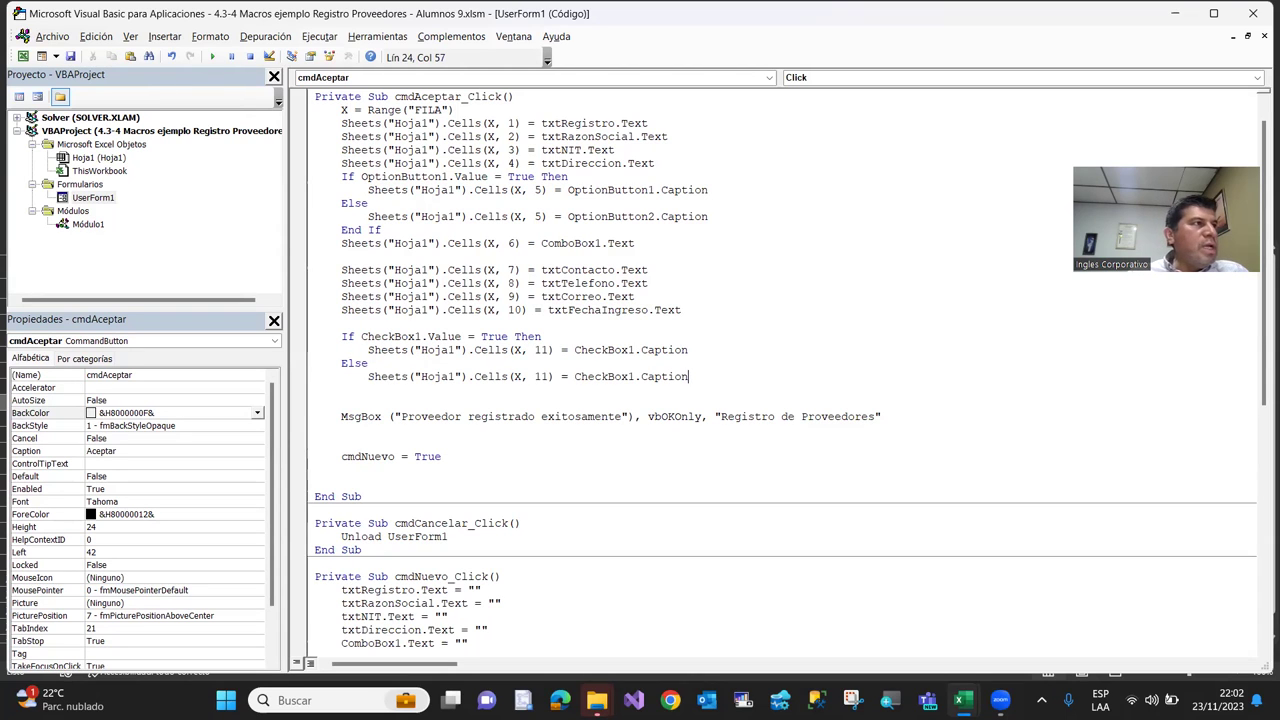
key("BackSpace")
key("BackSpace")
key("BackSpace")
key("BackSpace")
key("BackSpace")
key("BackSpace")
key("BackSpace")
key("BackSpace")
key("BackSpace")
key("BackSpace")
key("BackSpace")
key("BackSpace")
key("BackSpace")
key("BackSpace")
key("BackSpace")
key("BackSpace")
type("\"Local")
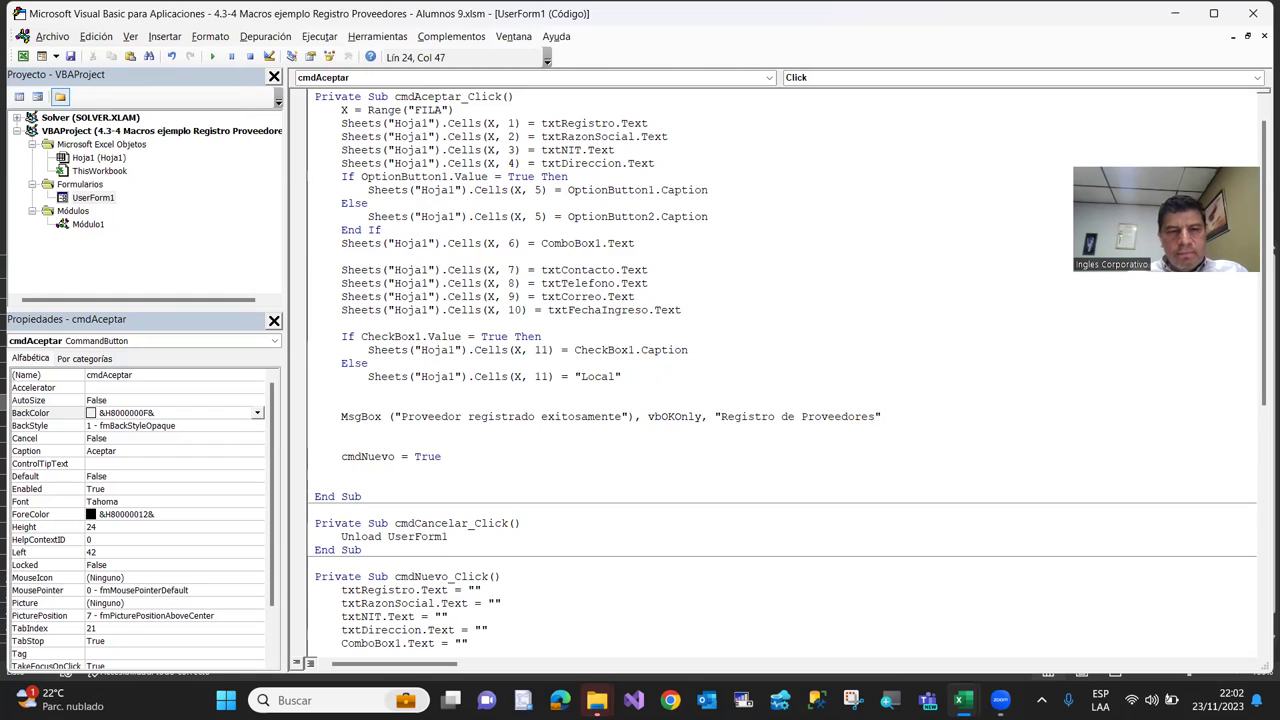
key("Return")
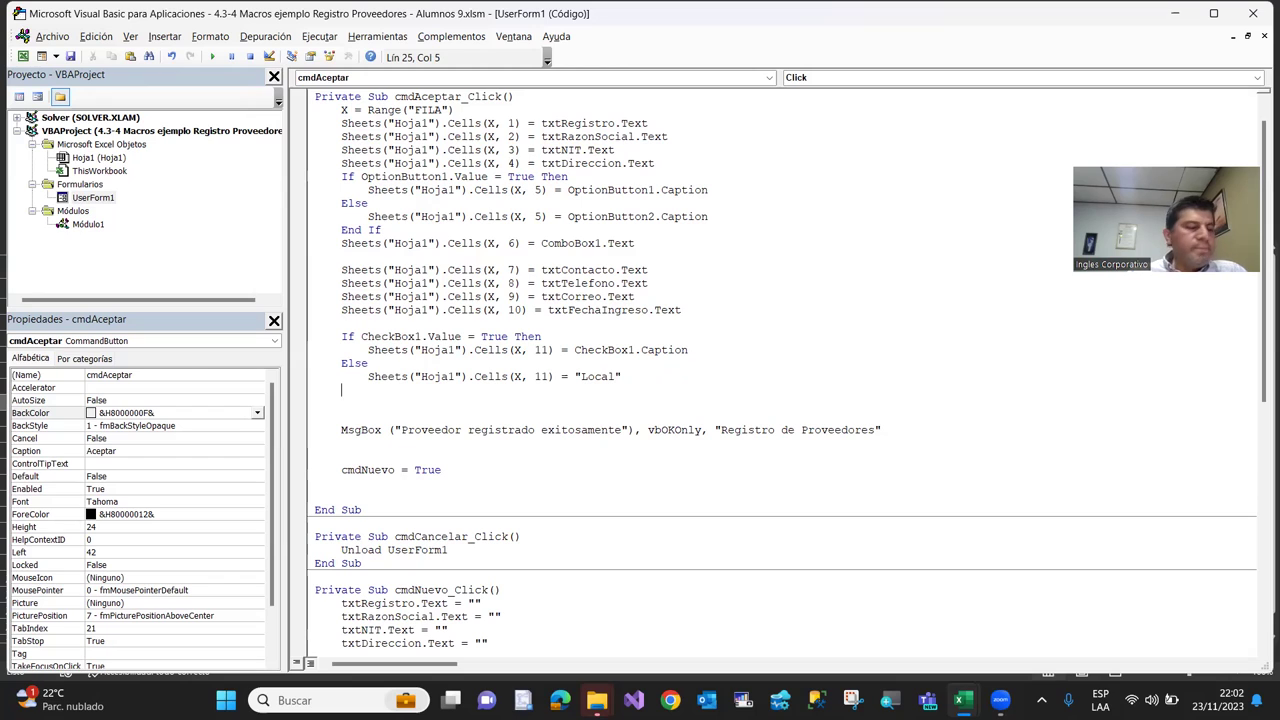
type("end if")
key("Return")
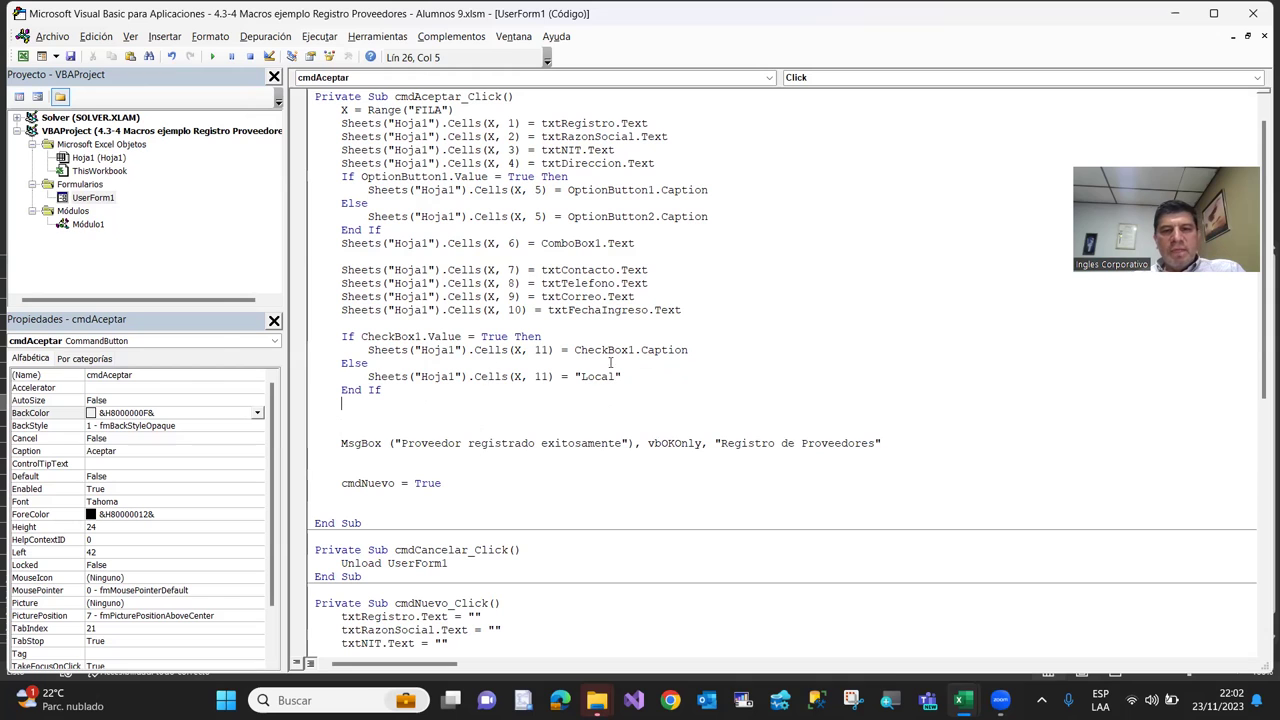
left_click(23, 57)
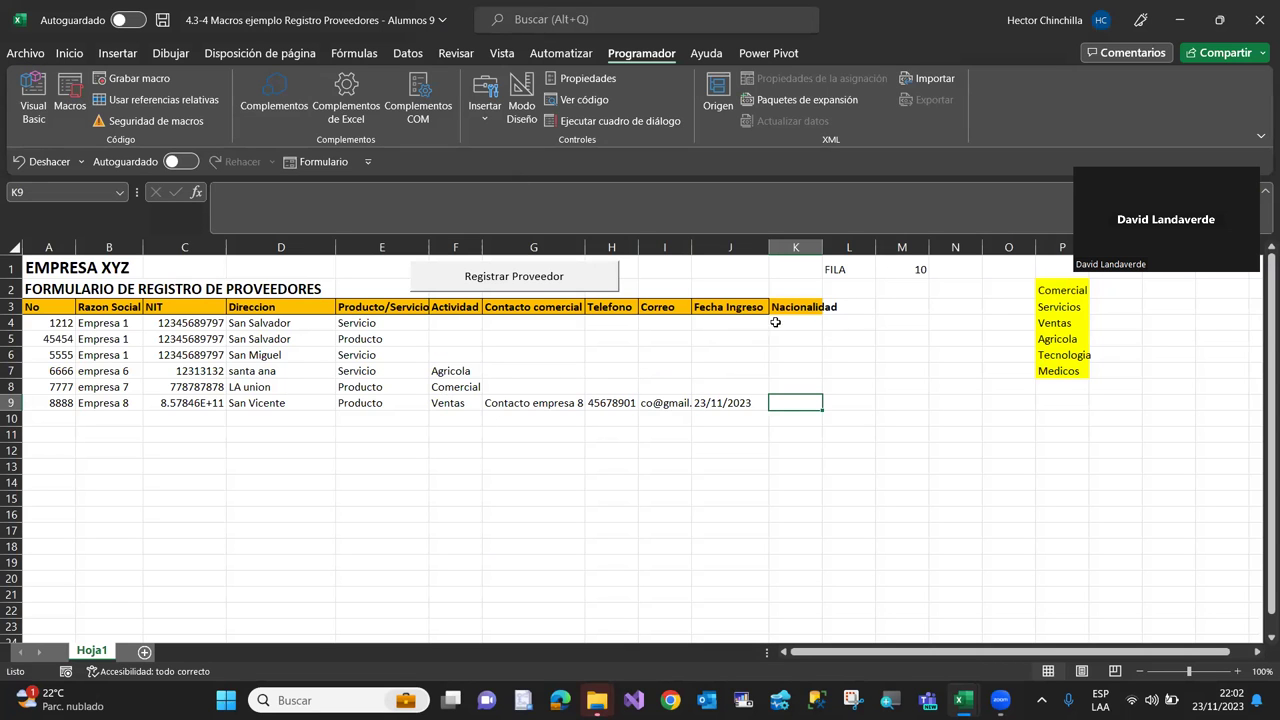
- Launch the Registro de Proveedores form and enter code 9999, the NIT, type Servicio and activity Medicos
left_click(497, 286)
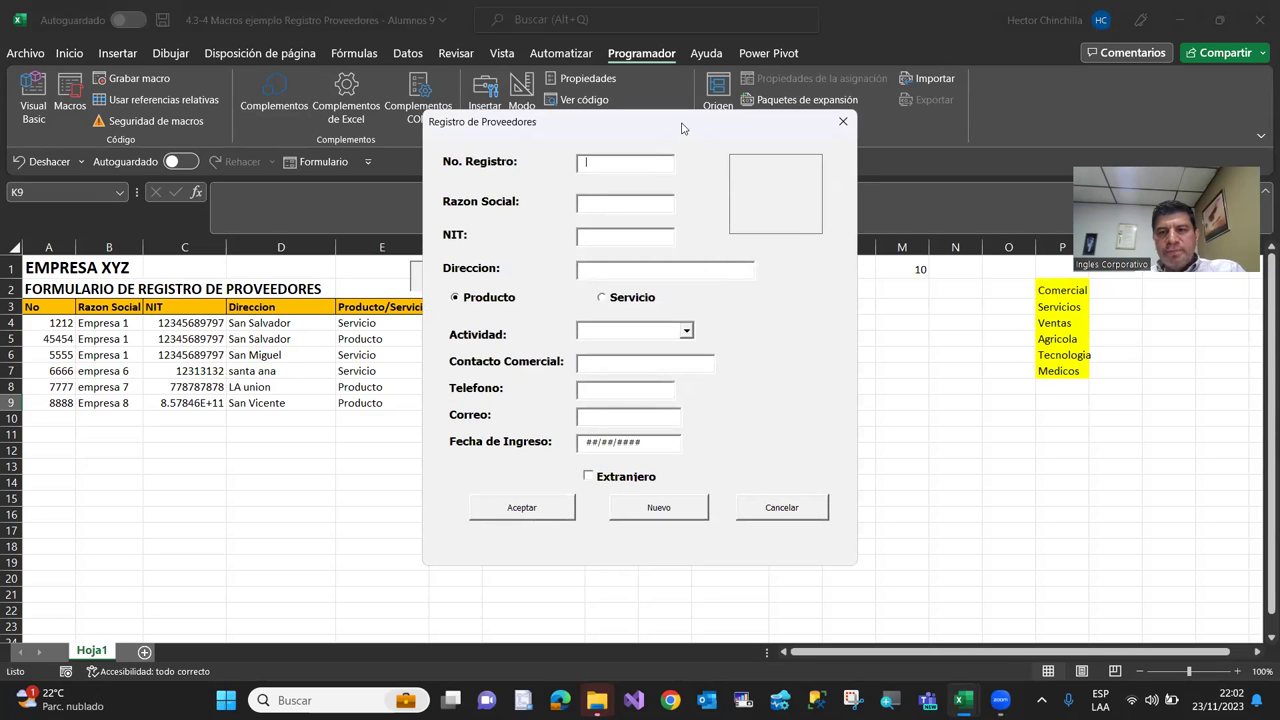
left_click_drag(683, 128, 1024, 135)
type("9999")
key("Tab")
type("Empresa")
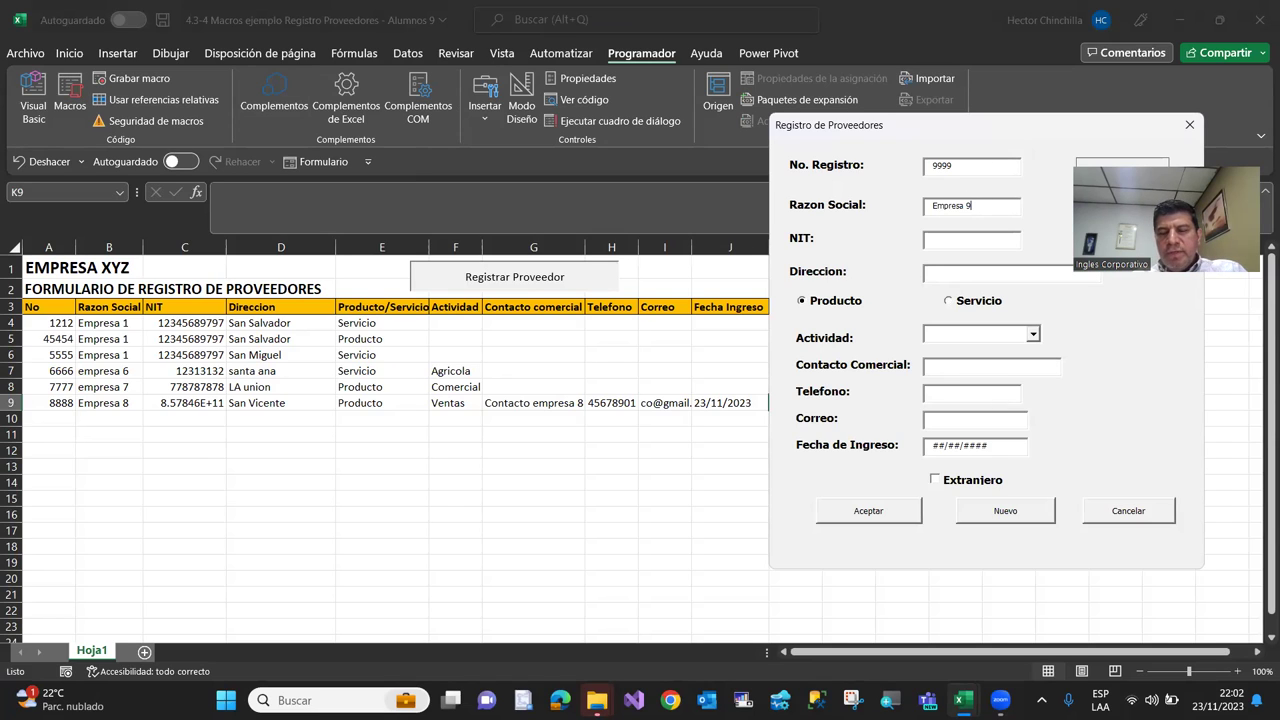
type("955955")
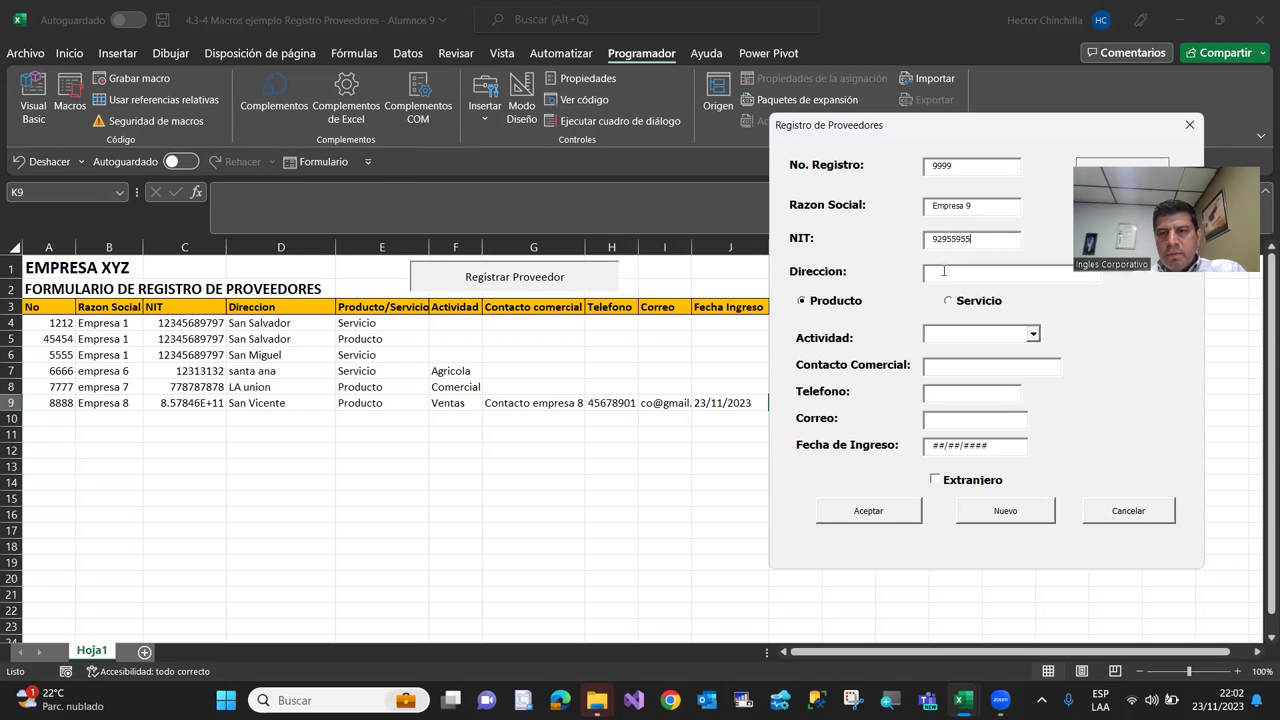
type("San Vicente")
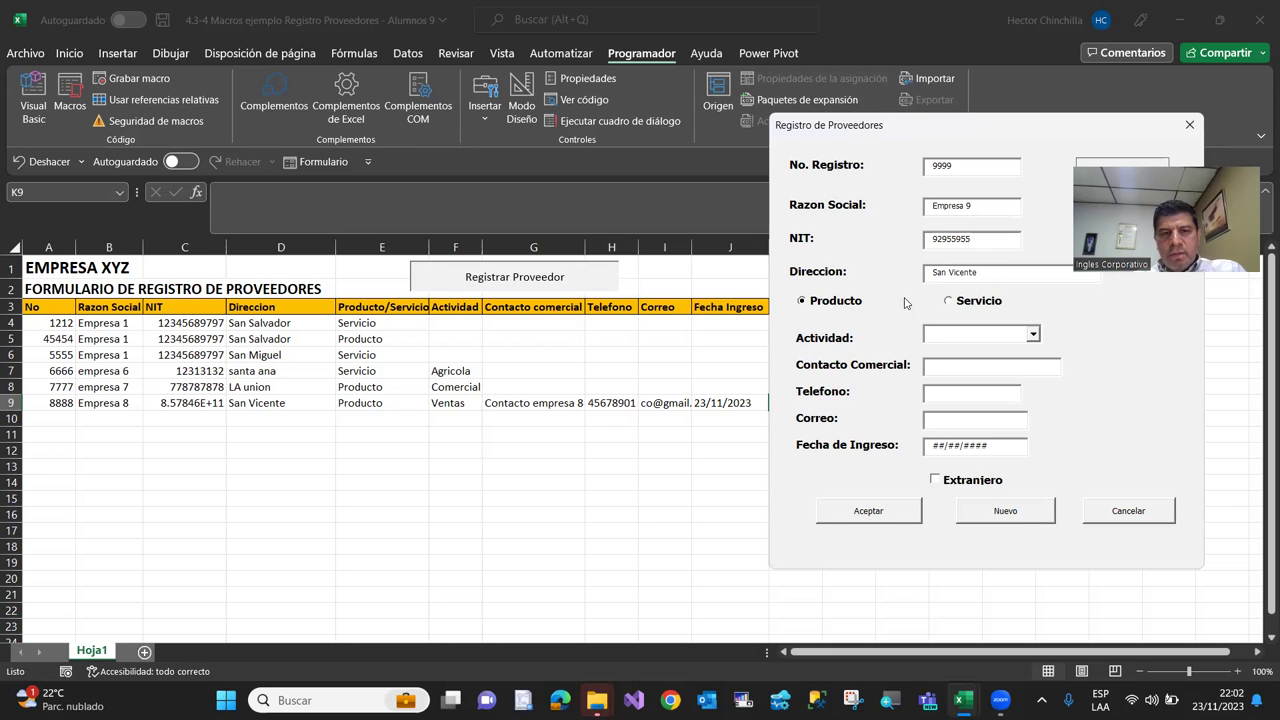
left_click(958, 302)
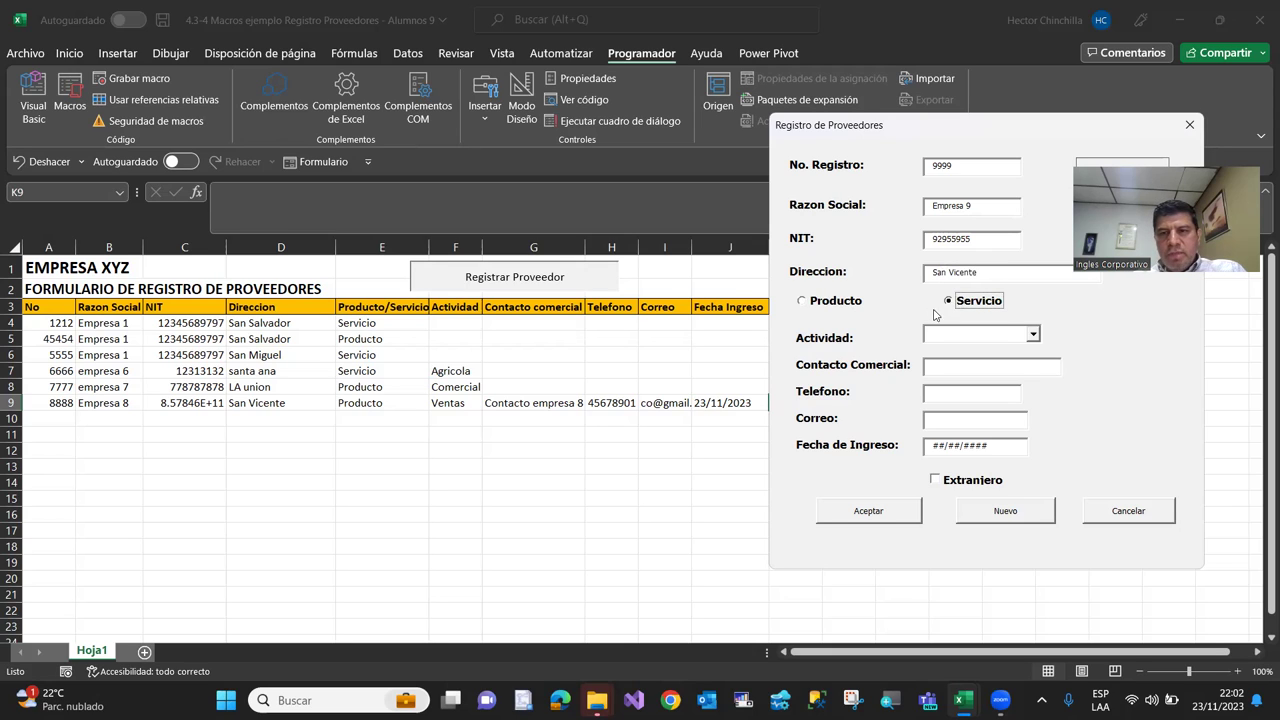
left_click(1031, 338)
left_click(976, 404)
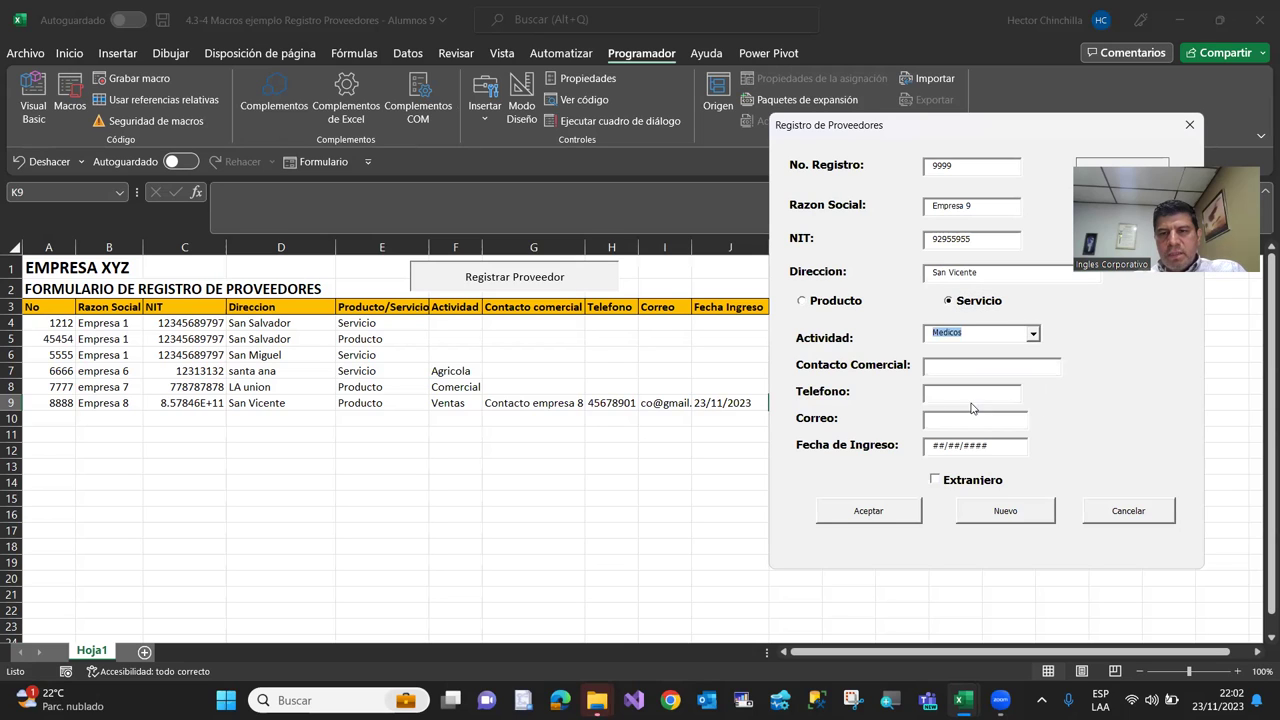
- Fill in the commercial contact, phone and e-mail fields and enter Fecha de Ingreso 23/11/2023
left_click(948, 368)
type("Dr. Perez")
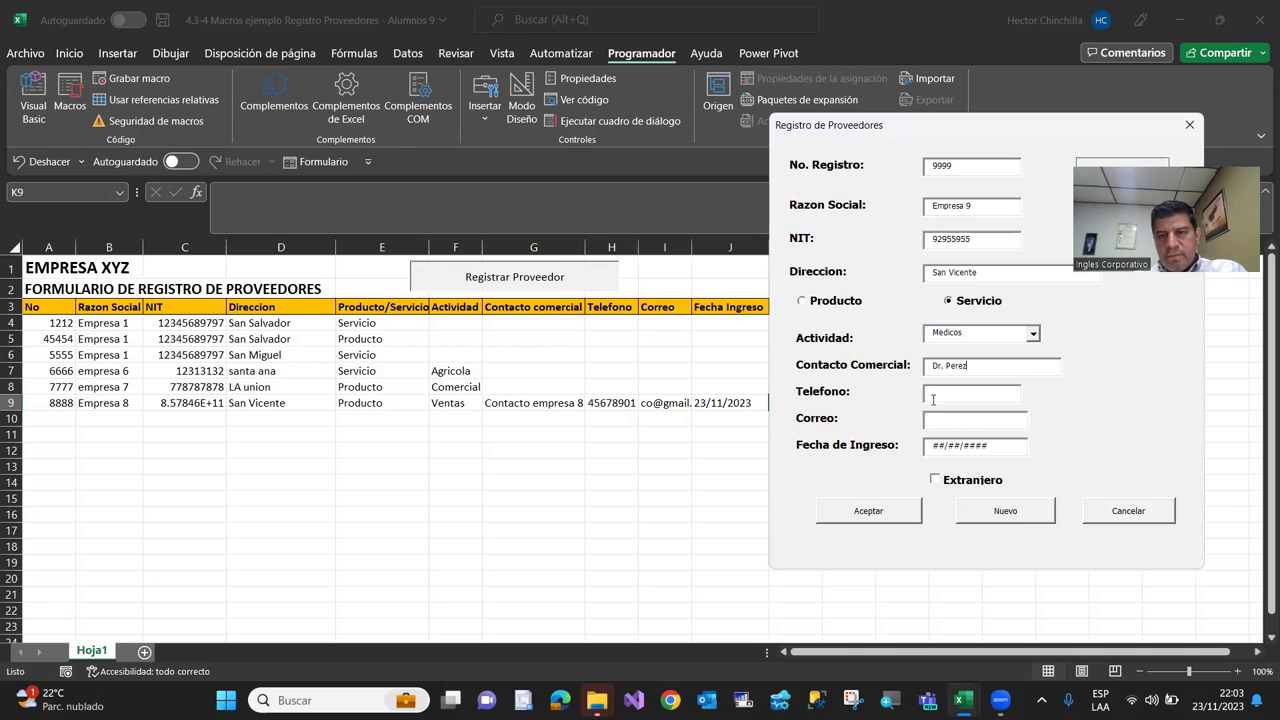
left_click(934, 397)
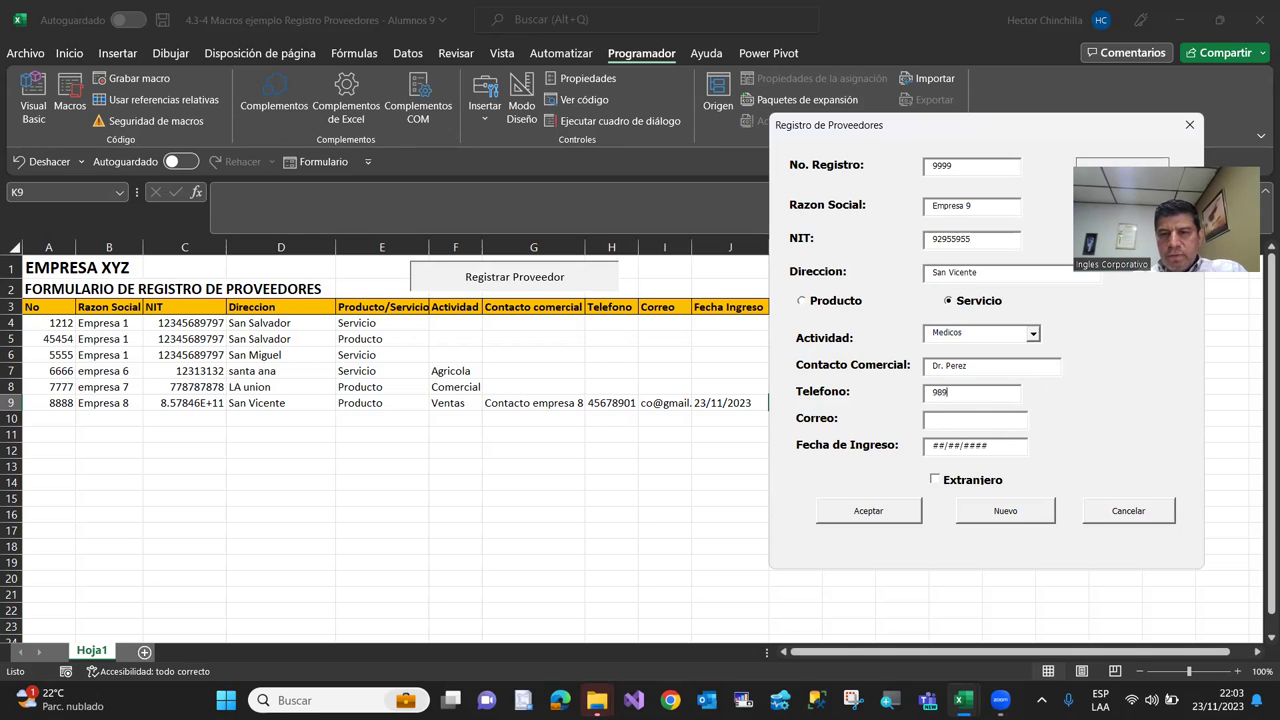
left_click(969, 423)
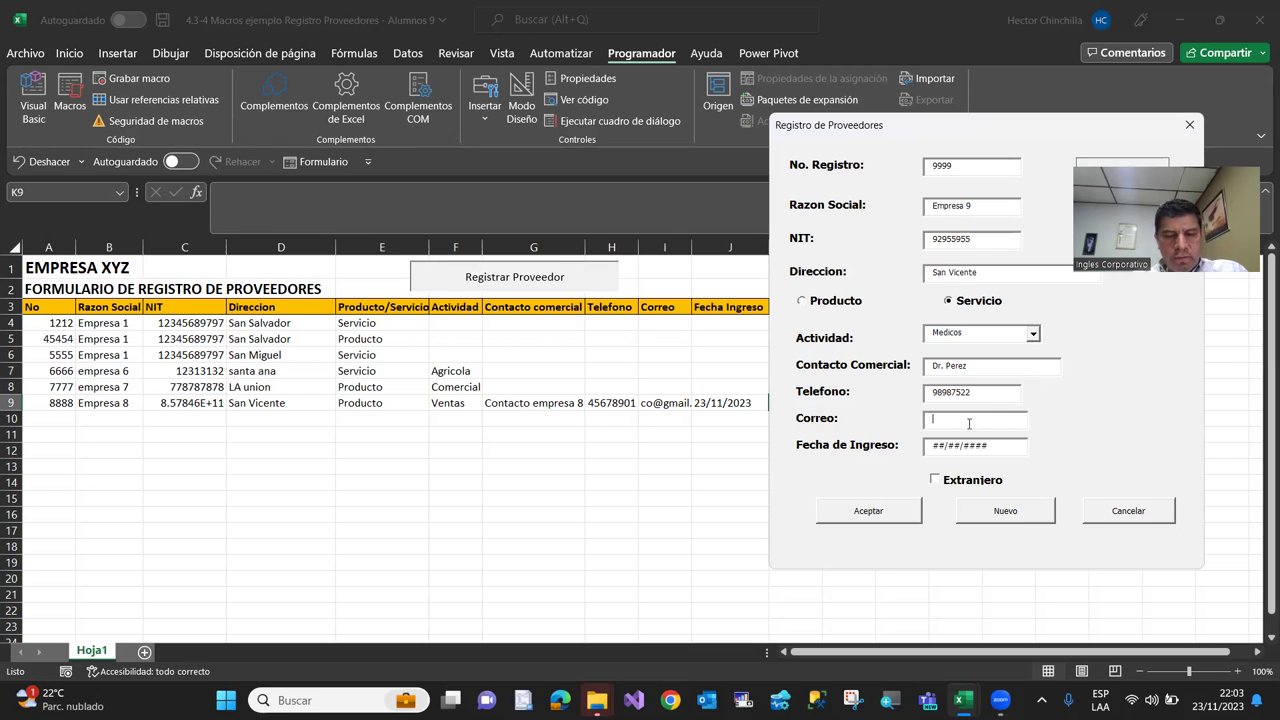
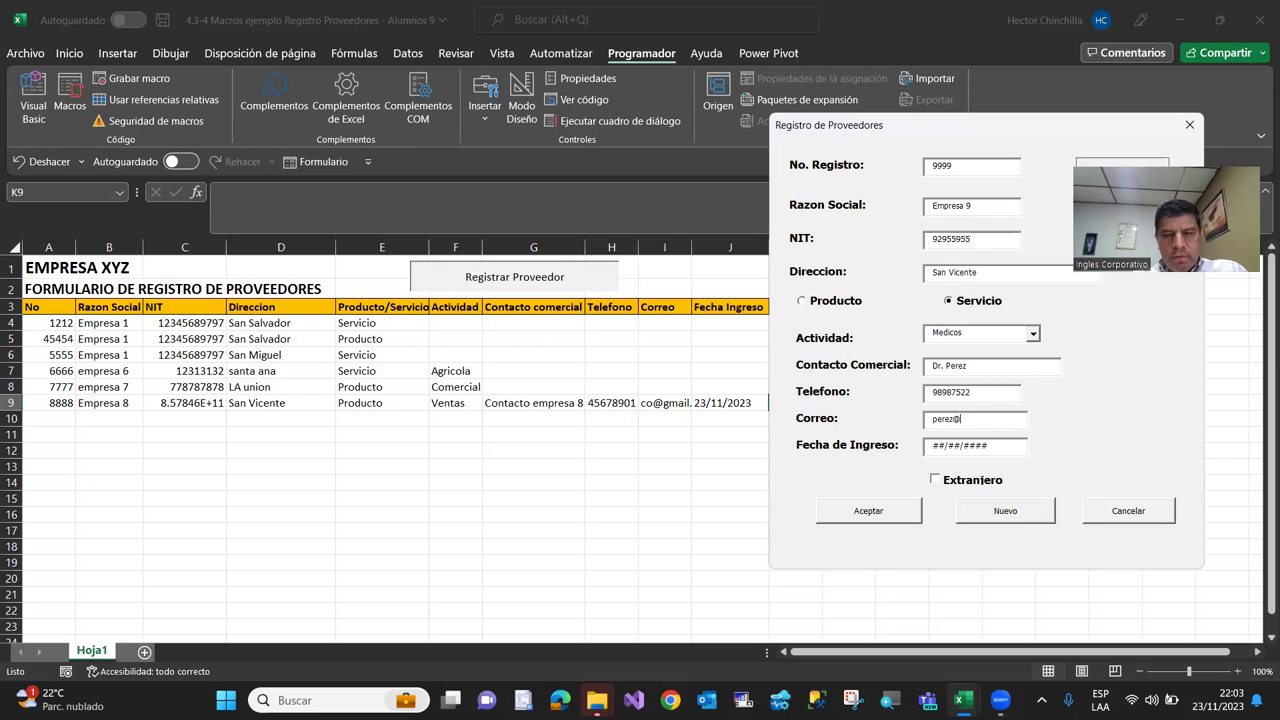
key("Tab")
type("23/")
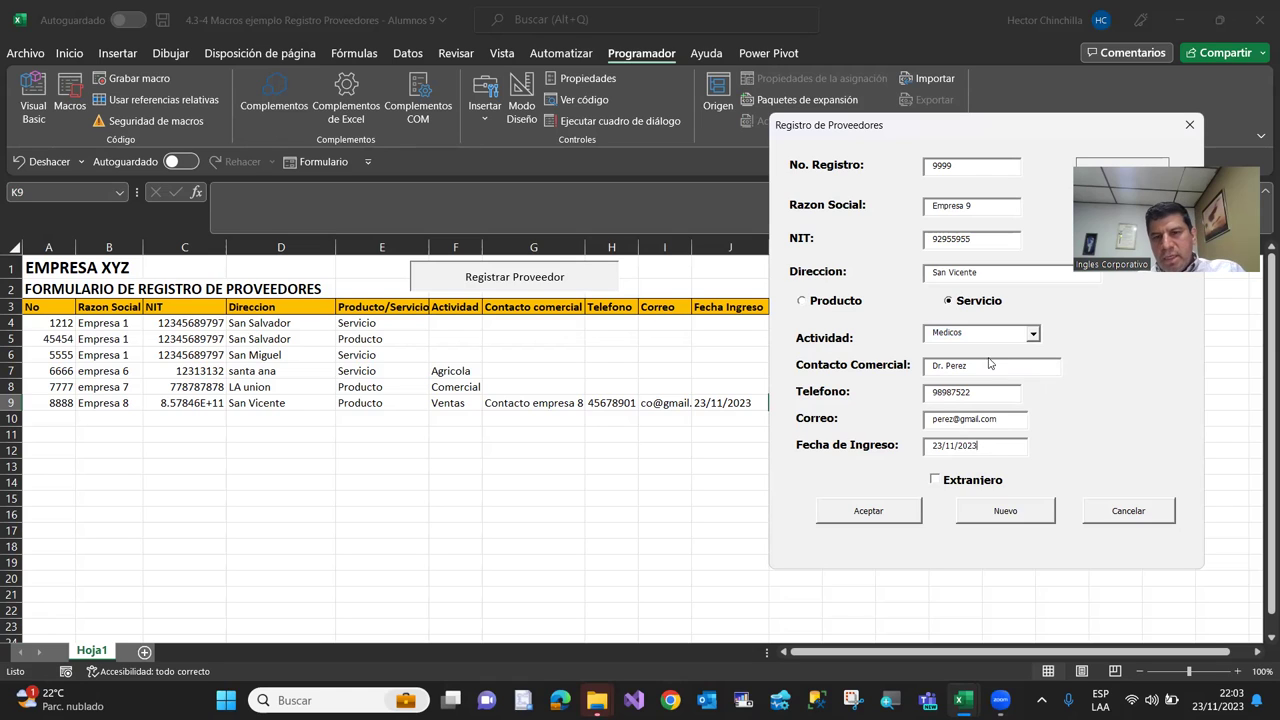
- Tick Extranjero, submit the Empresa 9 record, acknowledge the success message and close the form
left_click_drag(1017, 125, 1079, 118)
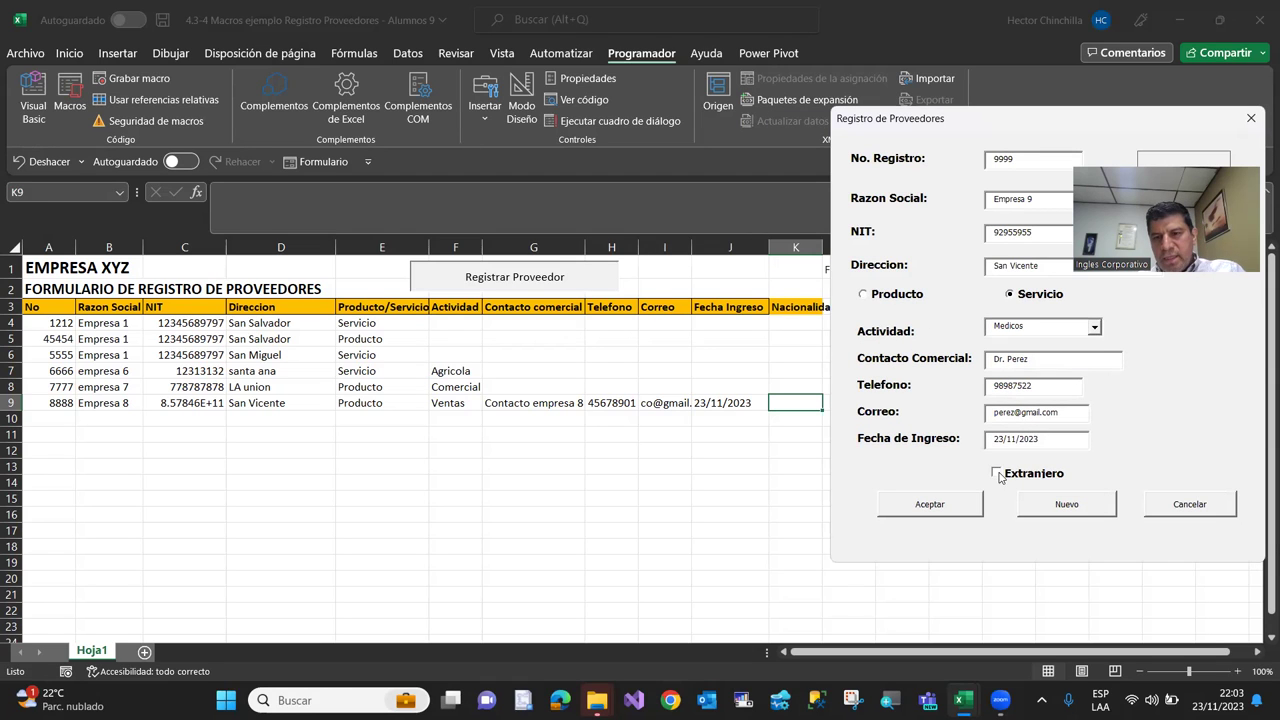
left_click(997, 473)
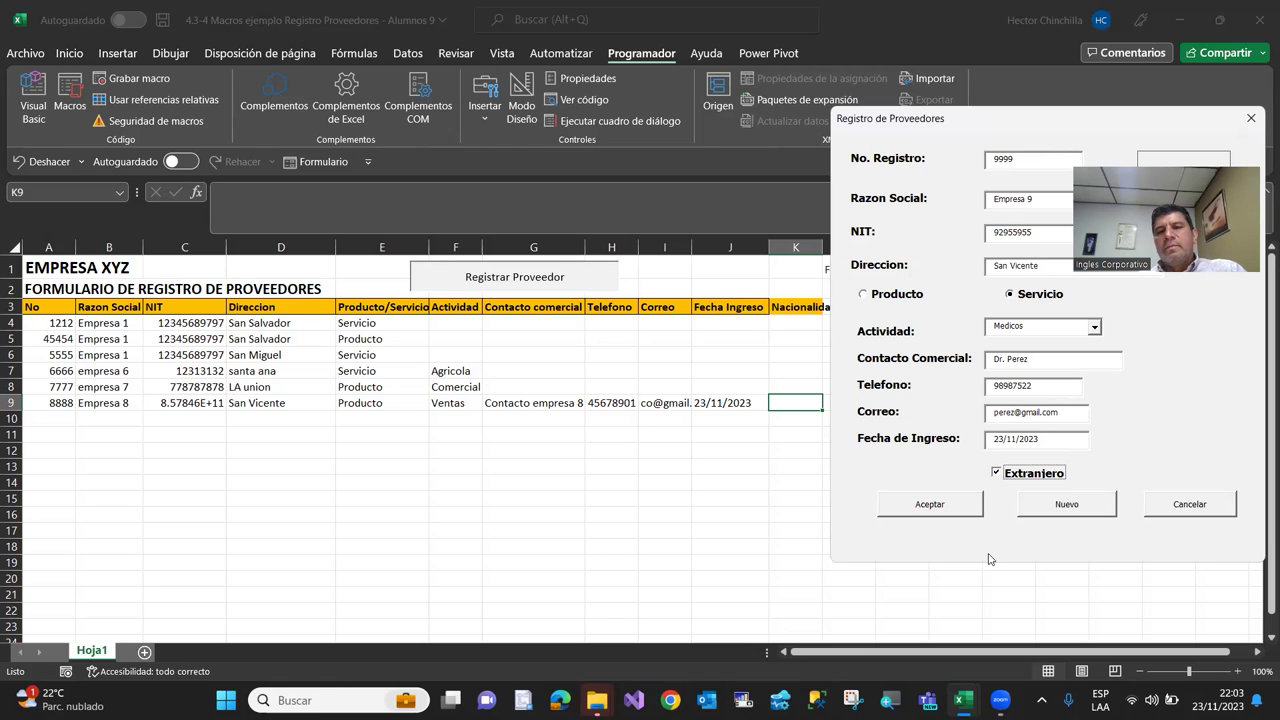
left_click(947, 506)
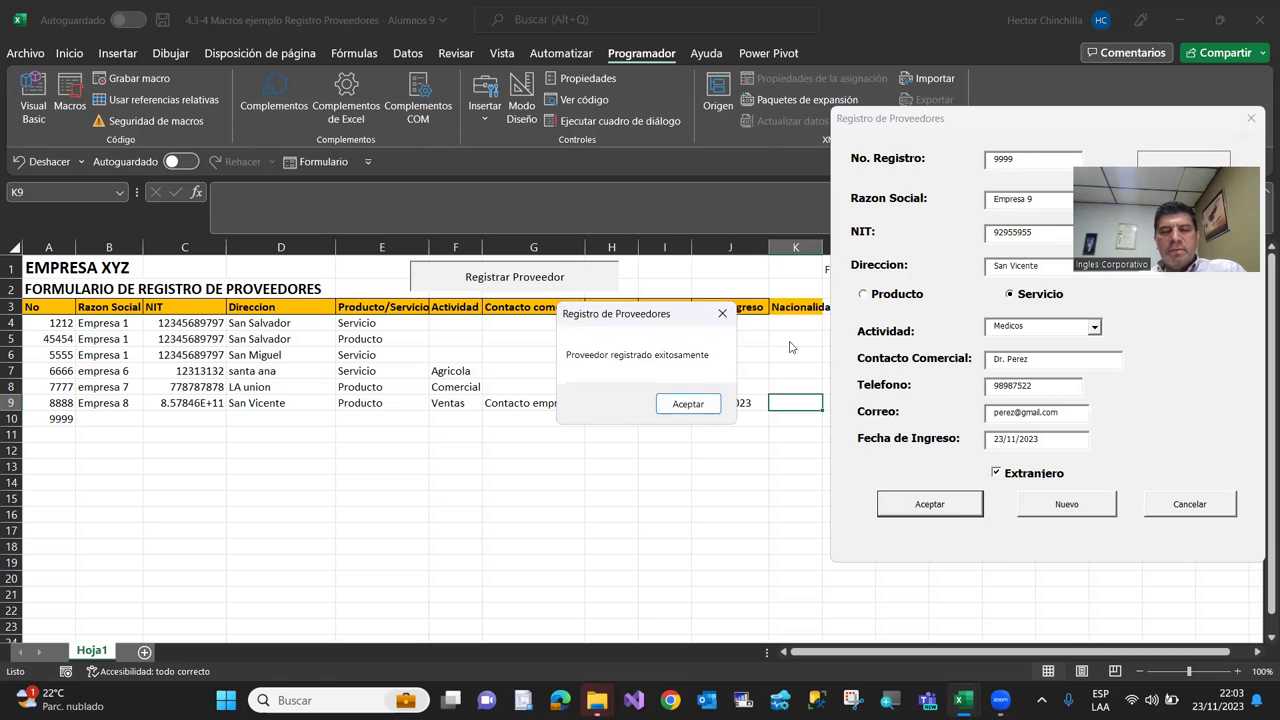
left_click(690, 404)
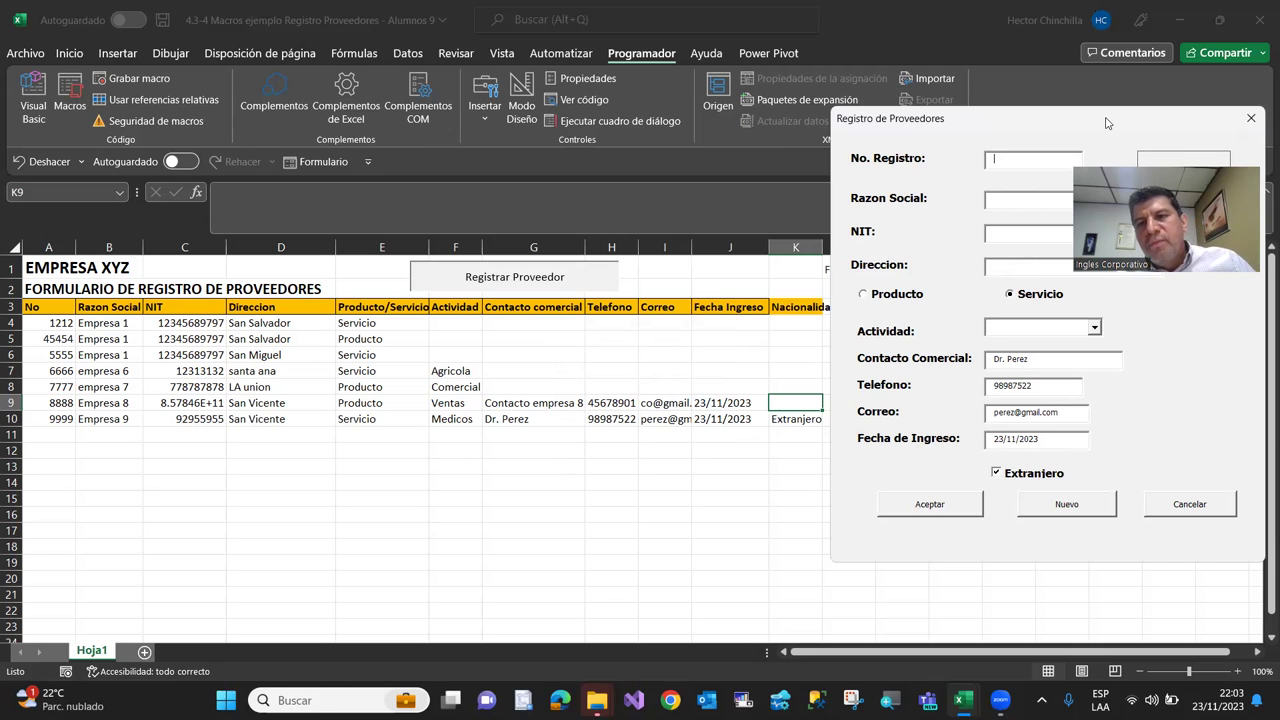
left_click_drag(1113, 122, 832, 126)
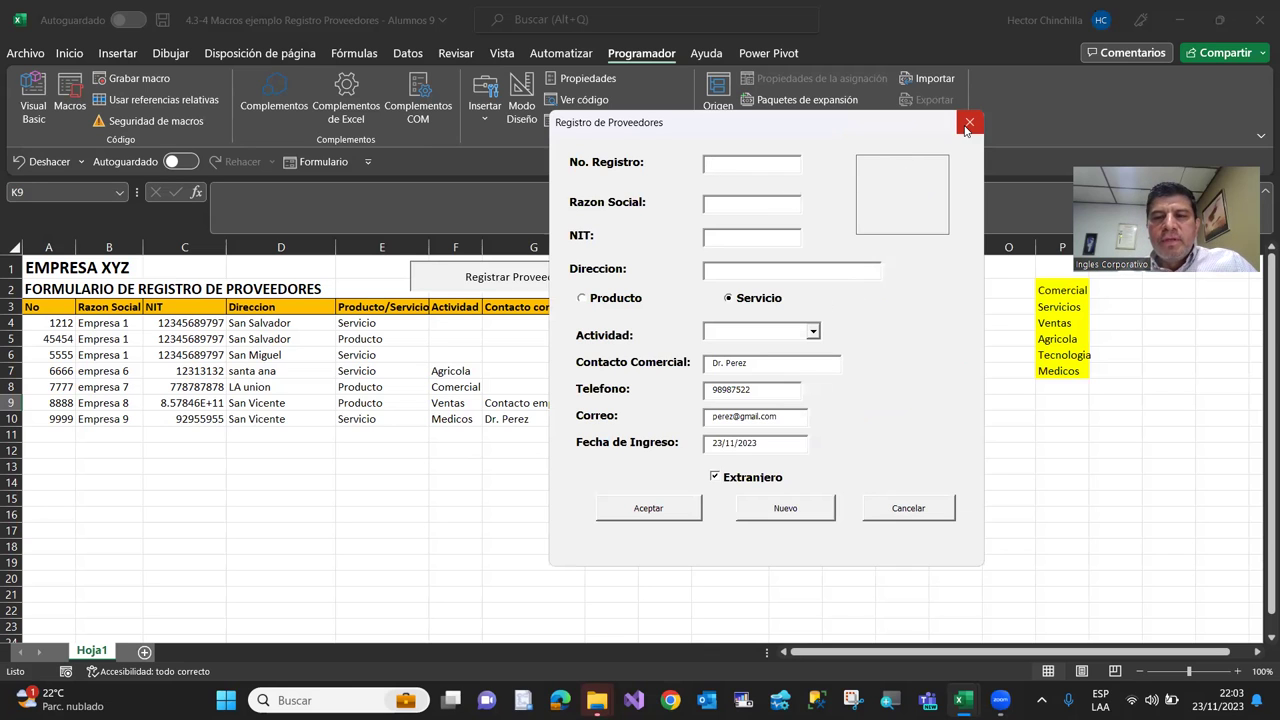
left_click(885, 510)
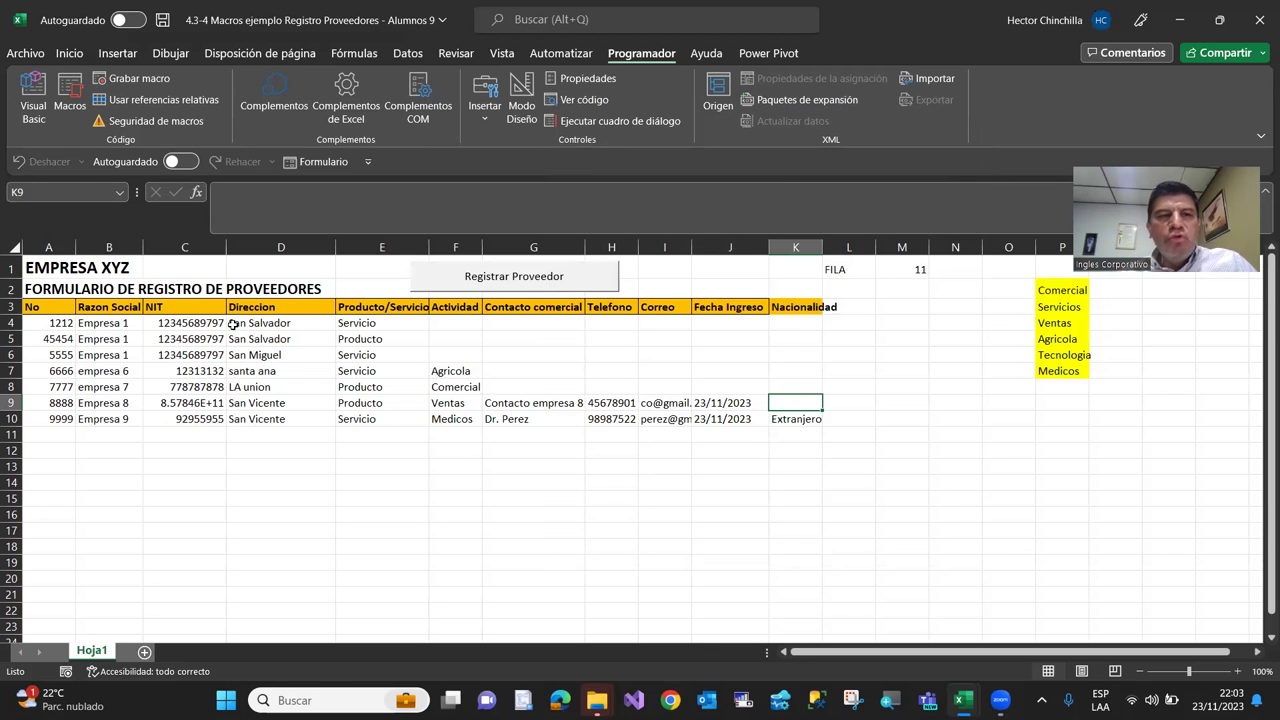
- Save the supplier workbook with the Quick Access Toolbar Save button
left_click(36, 100)
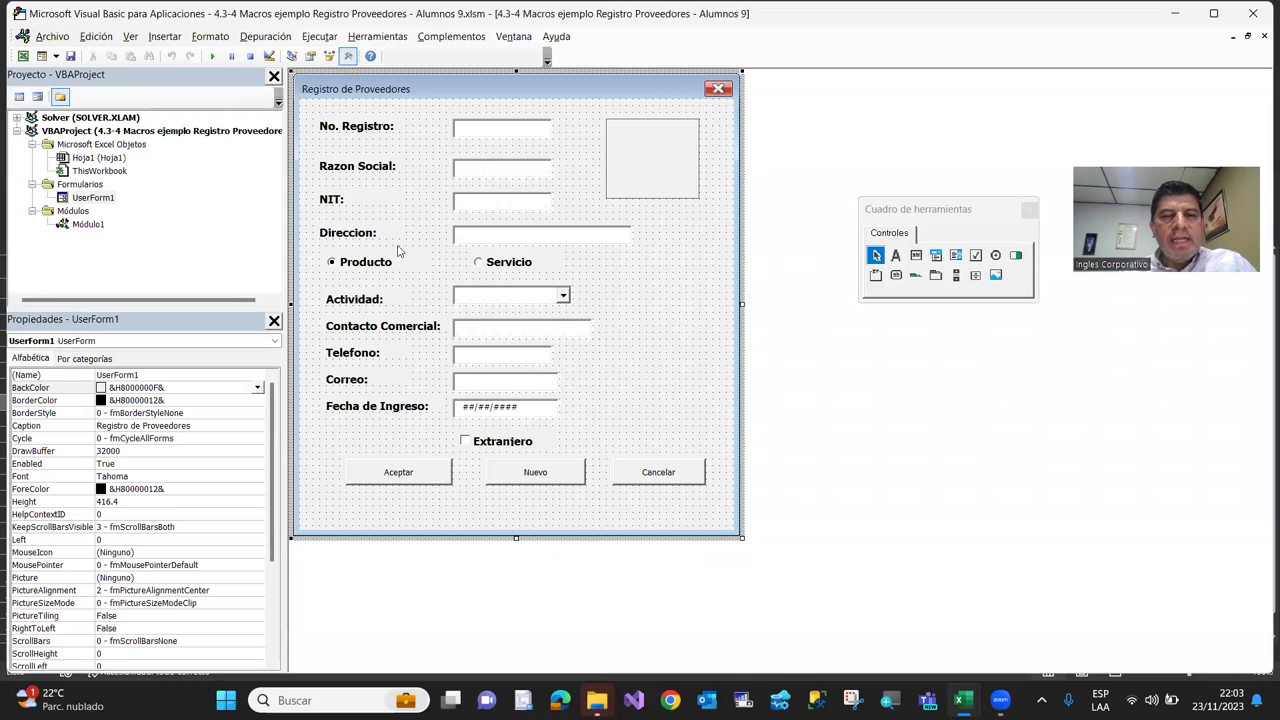
left_click(23, 56)
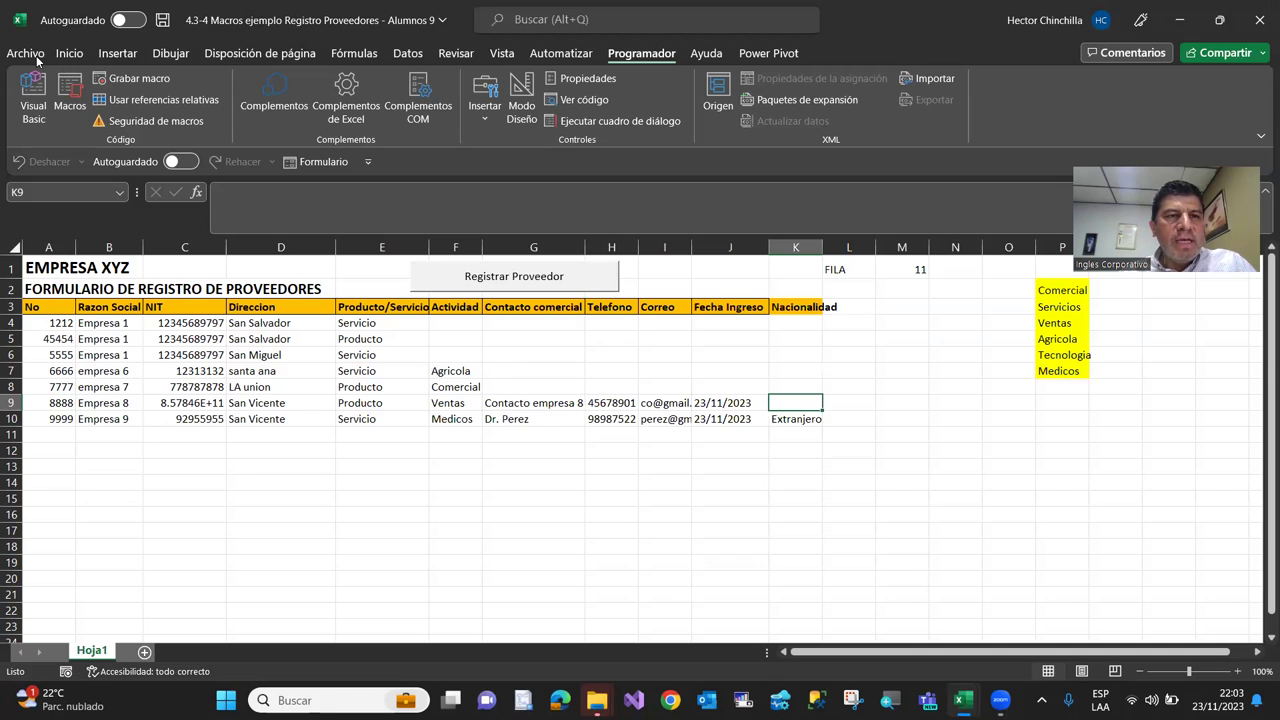
left_click(162, 20)
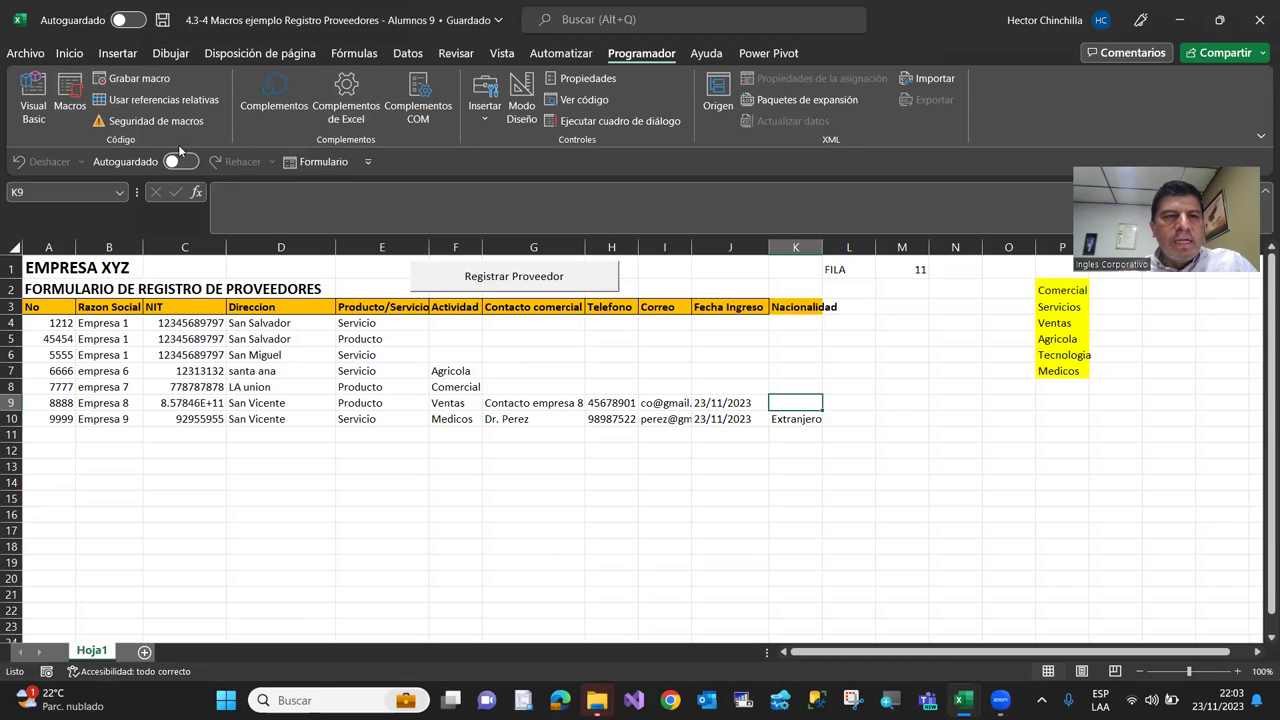
left_click(45, 88)
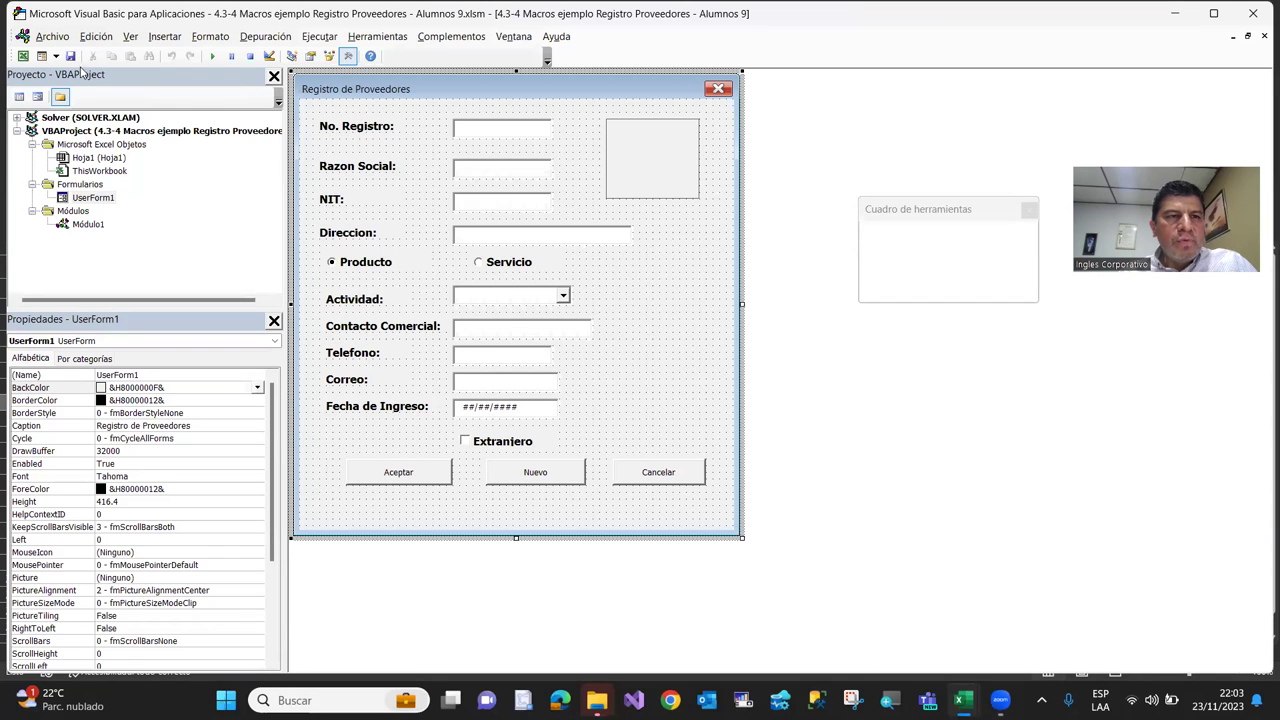
left_click(24, 57)
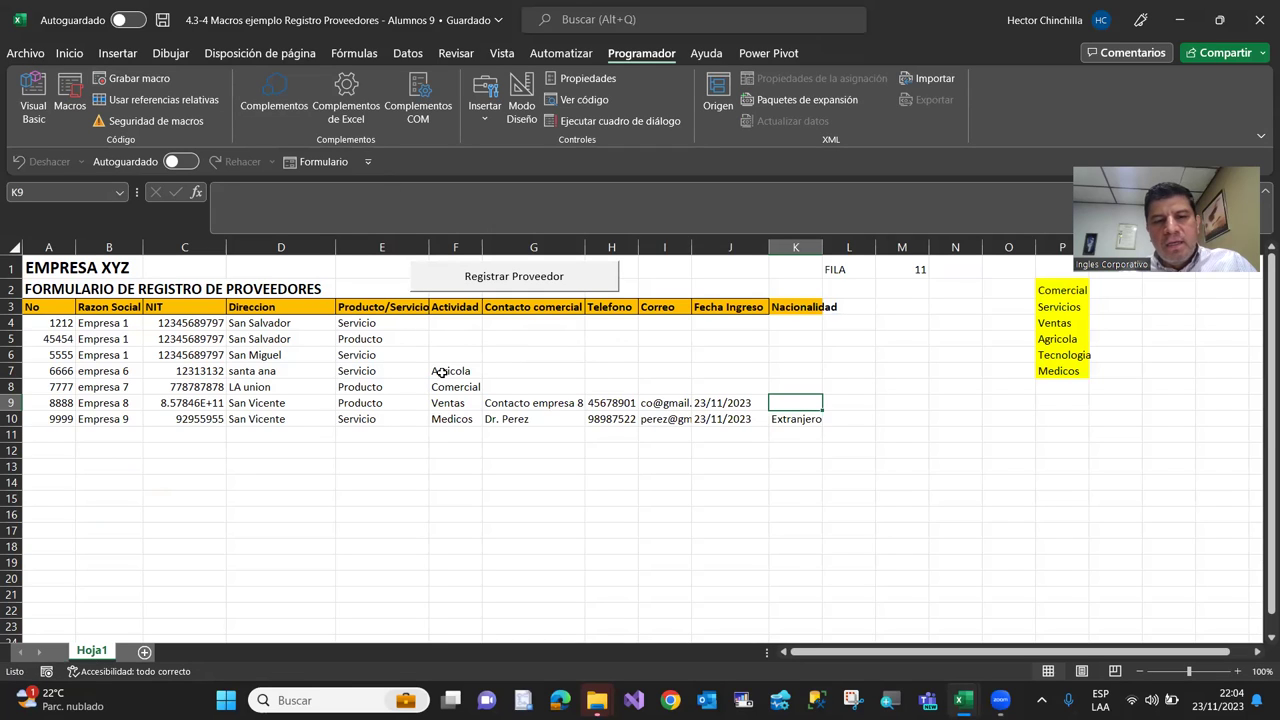
- Review the stored supplier cells, including the NIT values in C9 and C10, then close the workbook
left_click(441, 371)
left_click(237, 266)
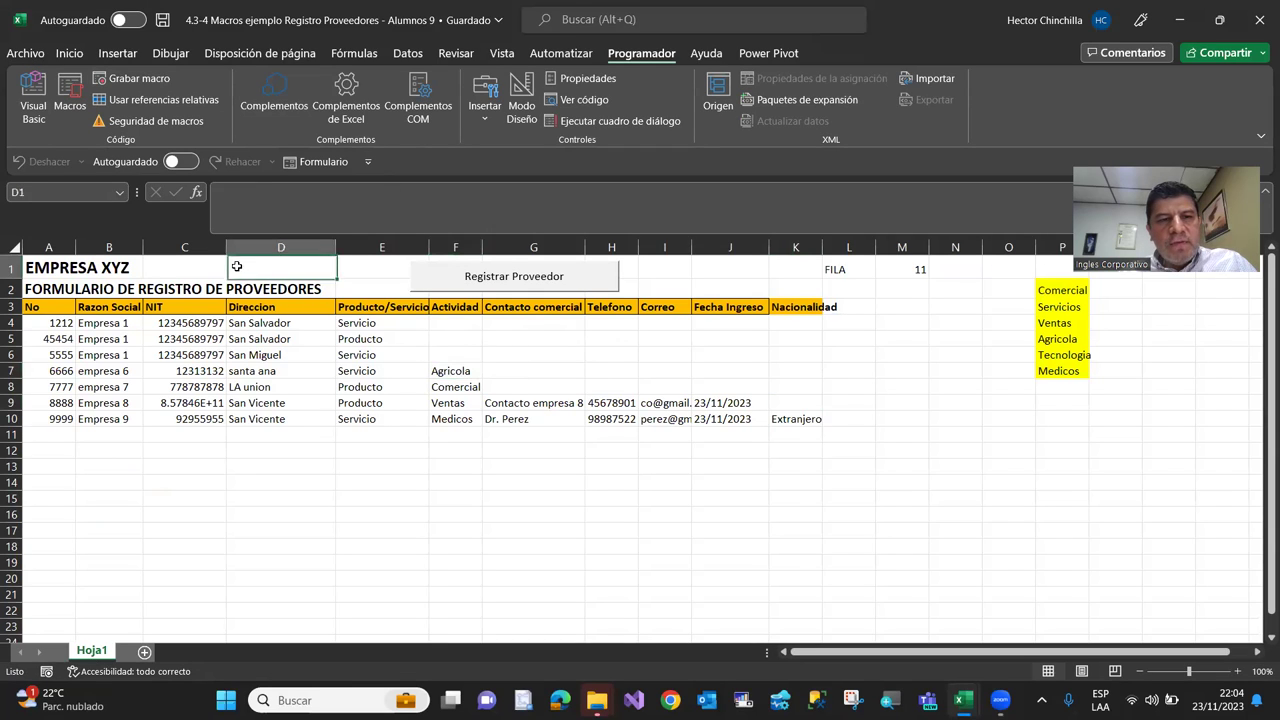
left_click(123, 266)
left_click(176, 360)
left_click(167, 420)
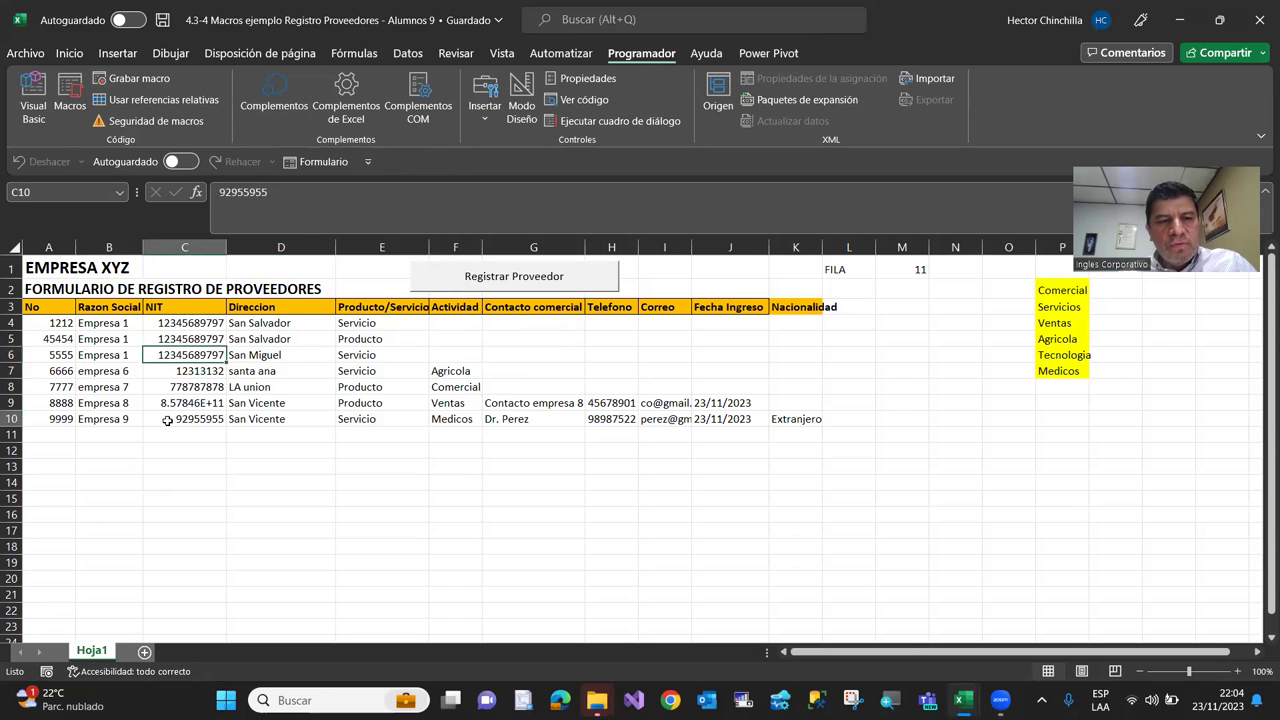
left_click(96, 370)
left_click(240, 434)
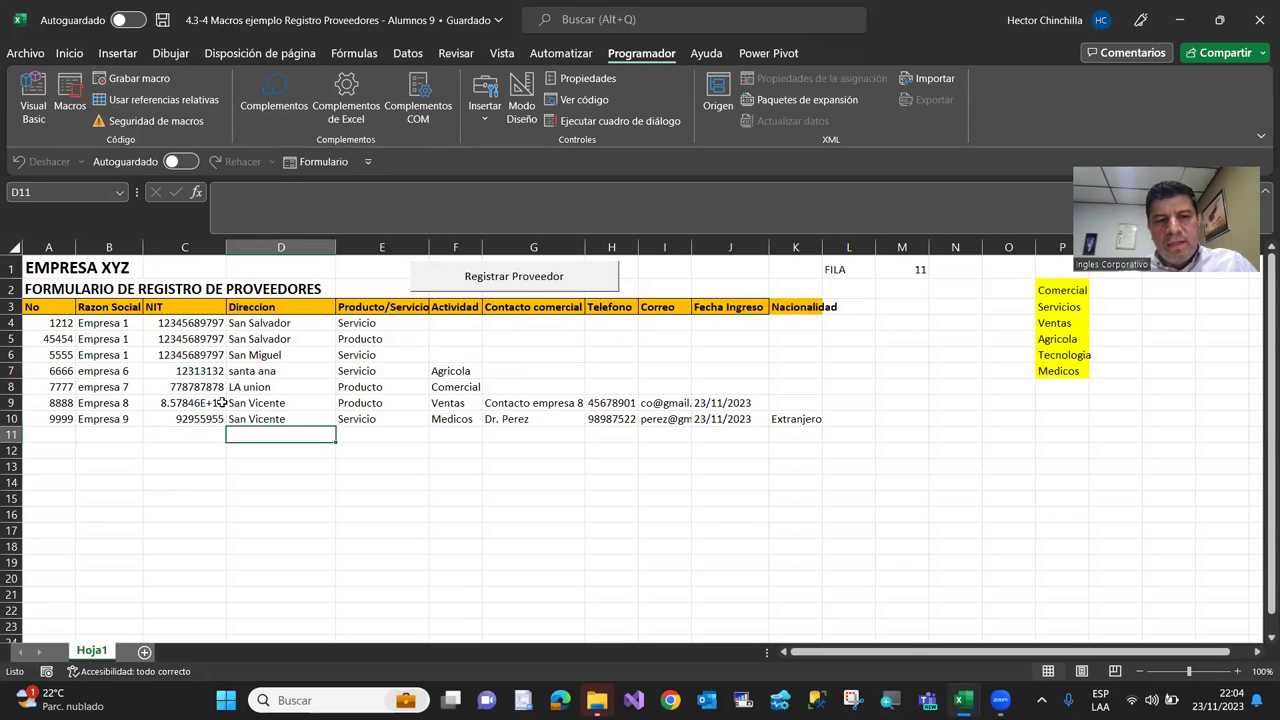
left_click(222, 402)
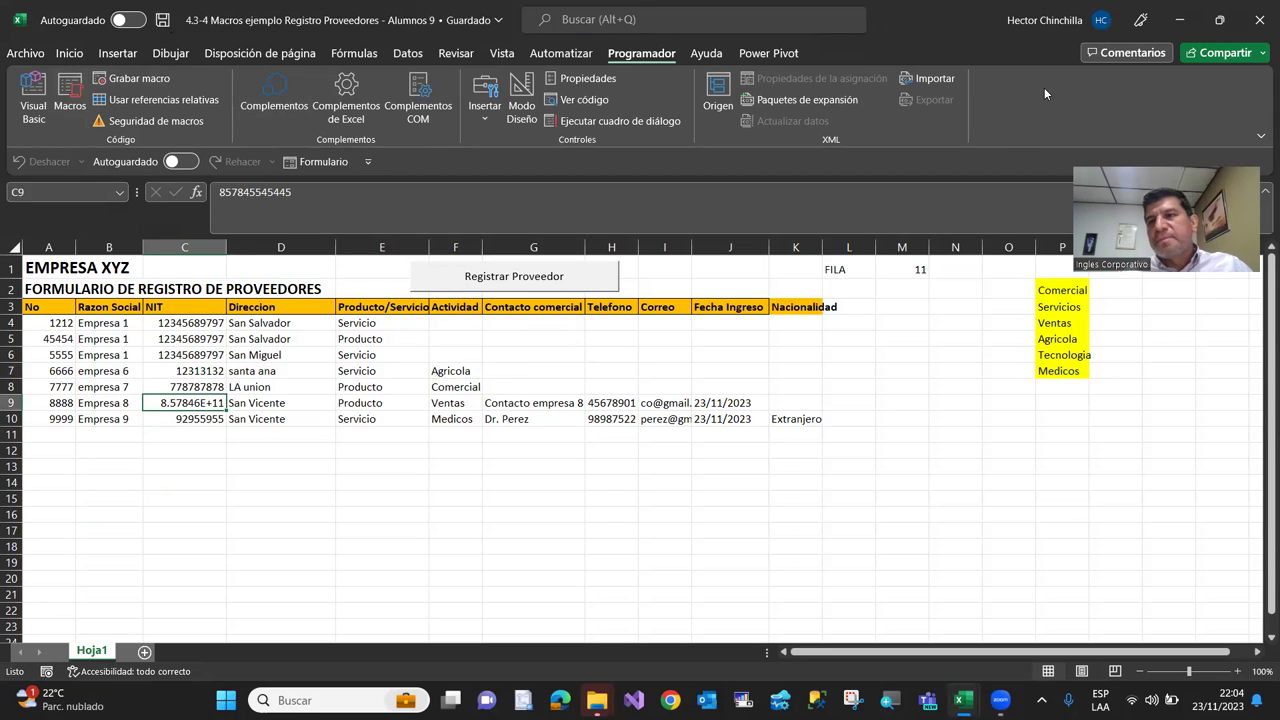
left_click(1262, 21)
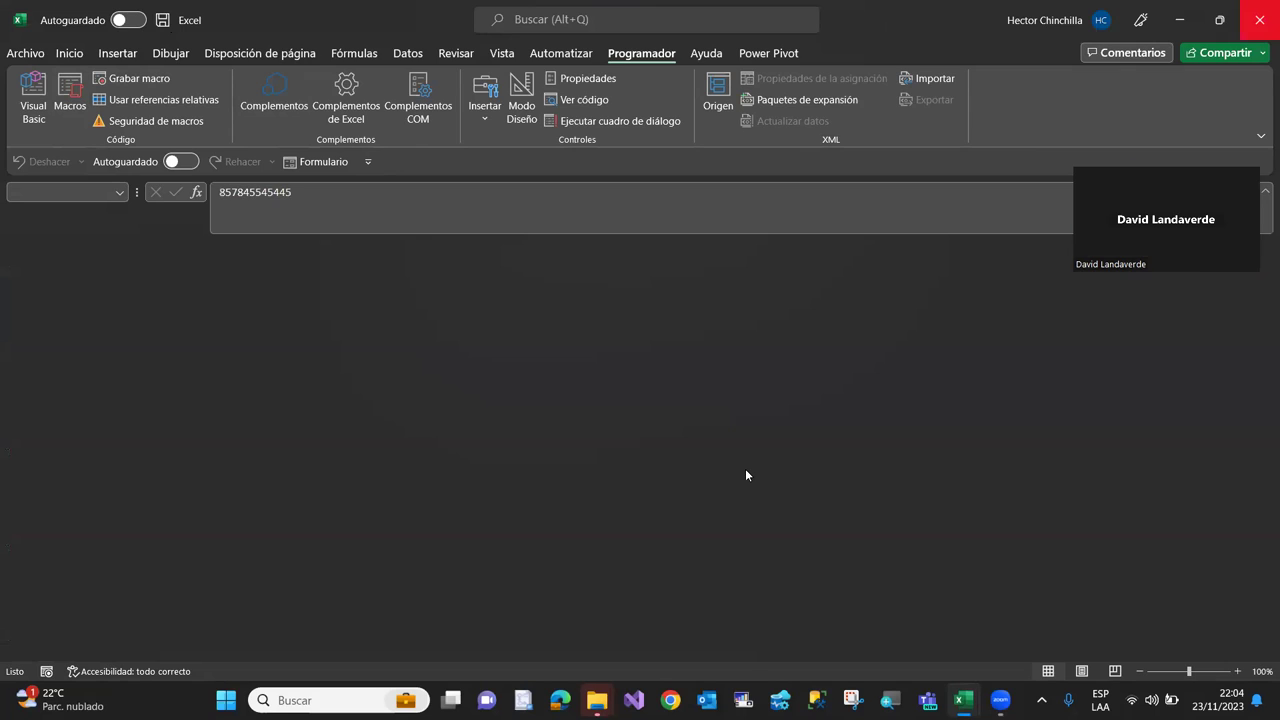